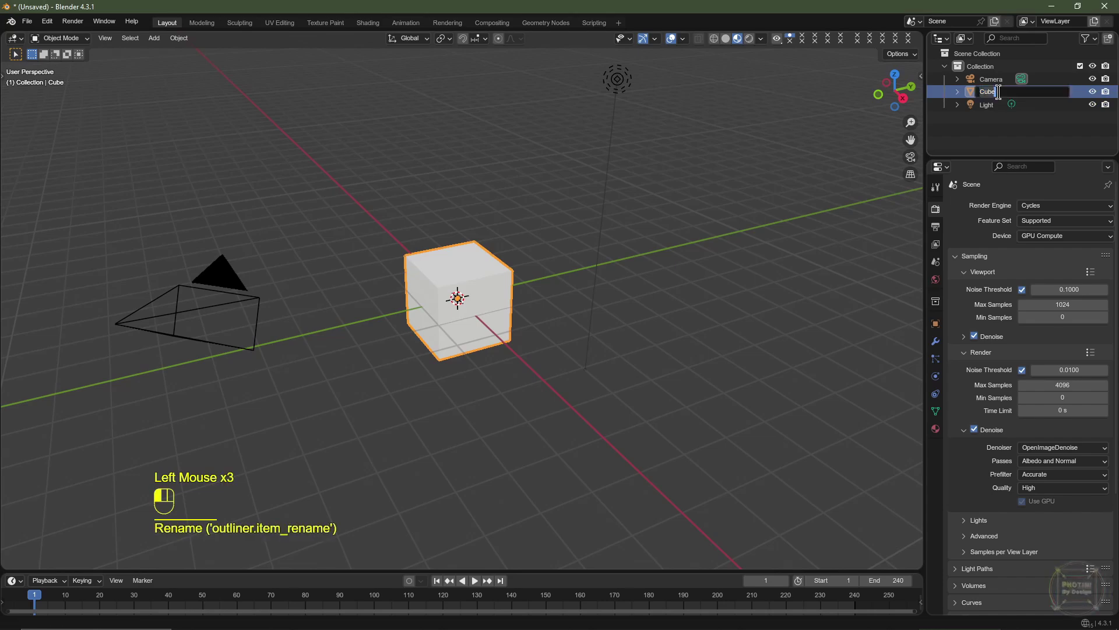
Rename the default cube as Dynamic Clock Geo Nodes.
type("Dyna")
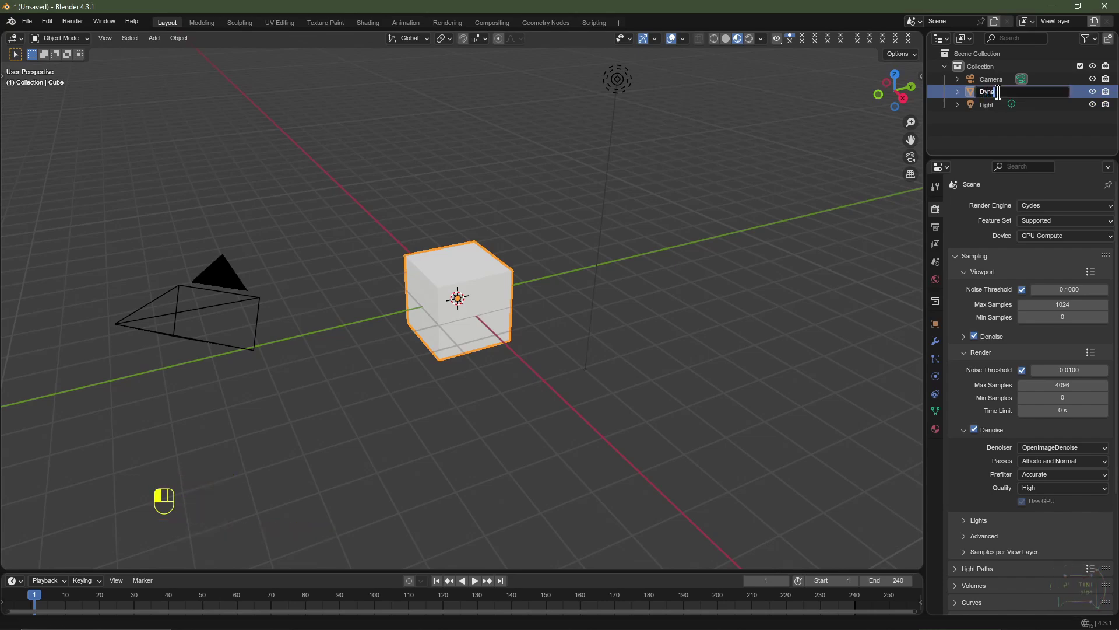
type("mic Clock Geo Nodes")
key("Return")
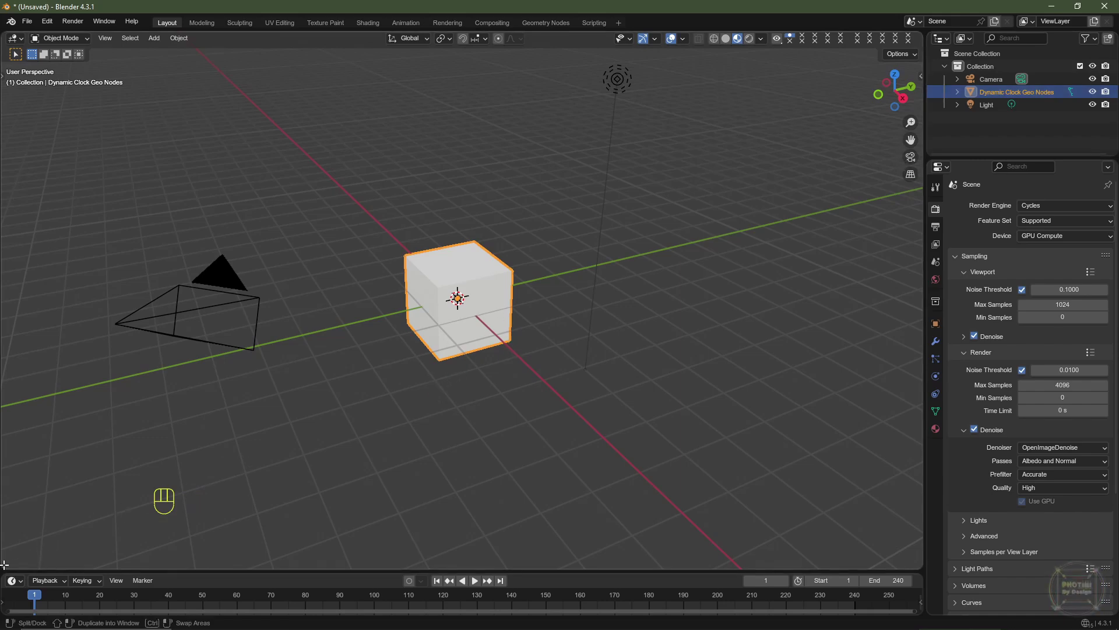
Split the 3D viewport horizontally and turn the lower area into a Geometry Node Editor.
left_click_drag(6, 565, 36, 344)
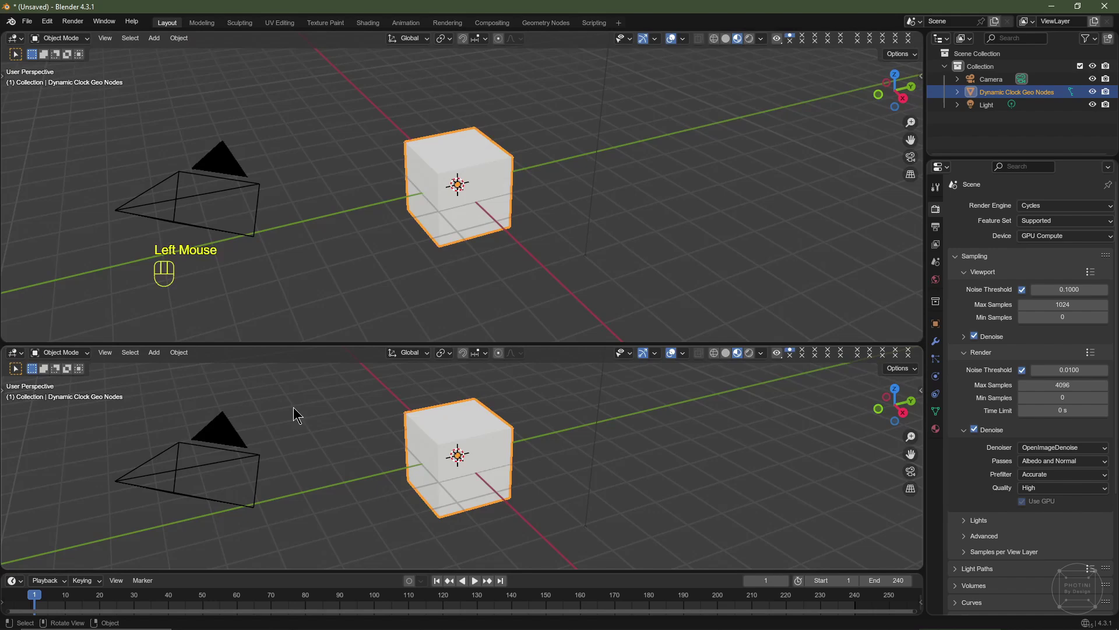
left_click(14, 352)
left_click(53, 451)
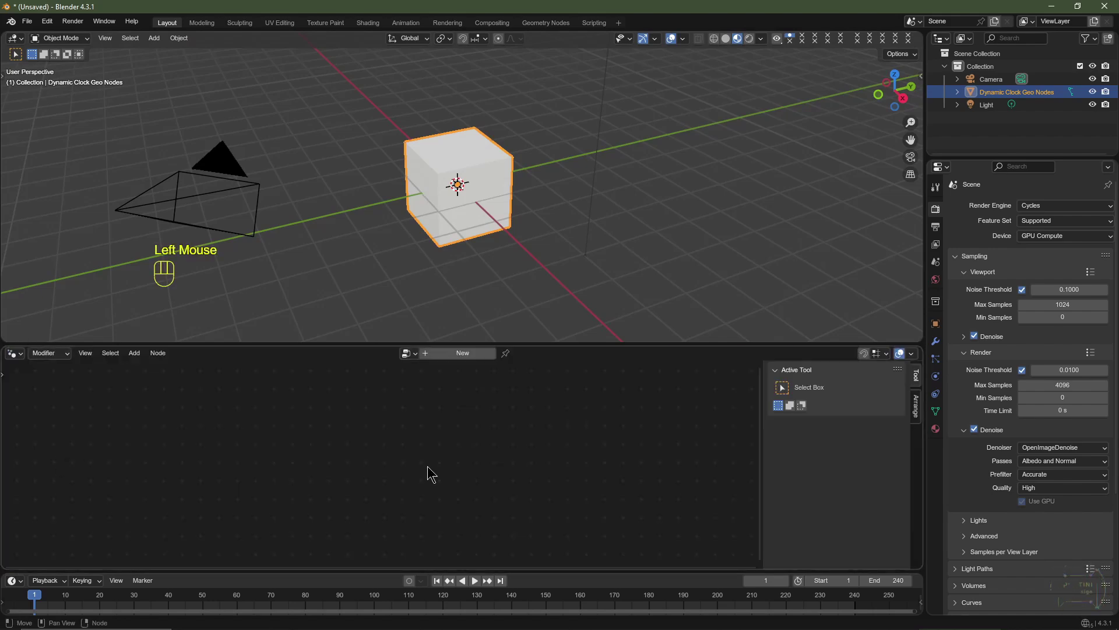
Create a new geometry node tree on the cube and name it Dynmaic Clock Geo Nodes.
left_click(443, 352)
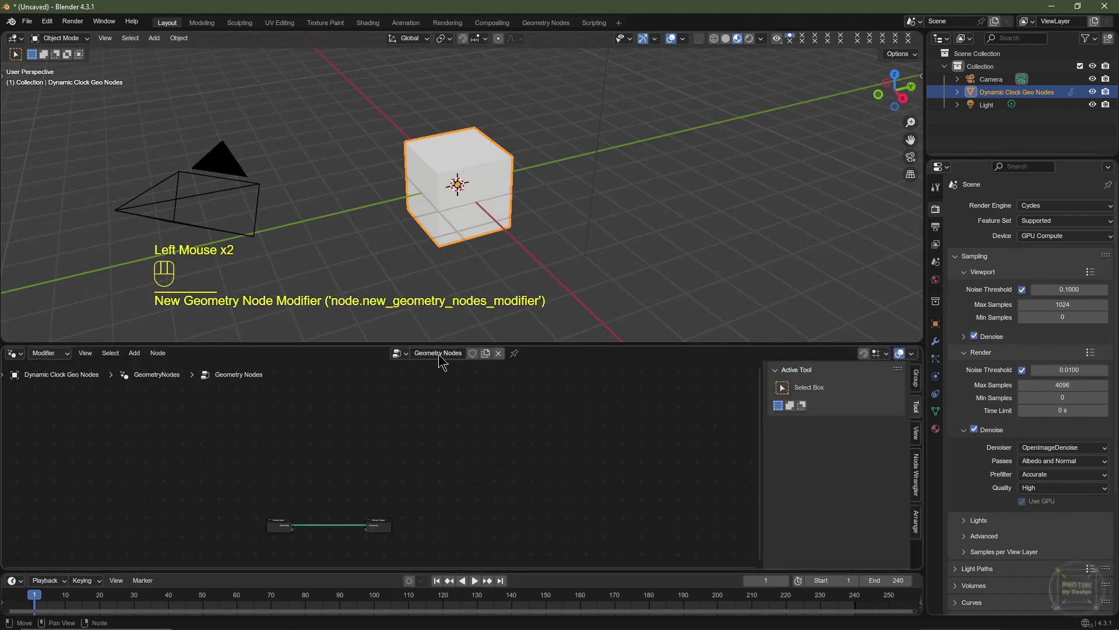
left_click(438, 354)
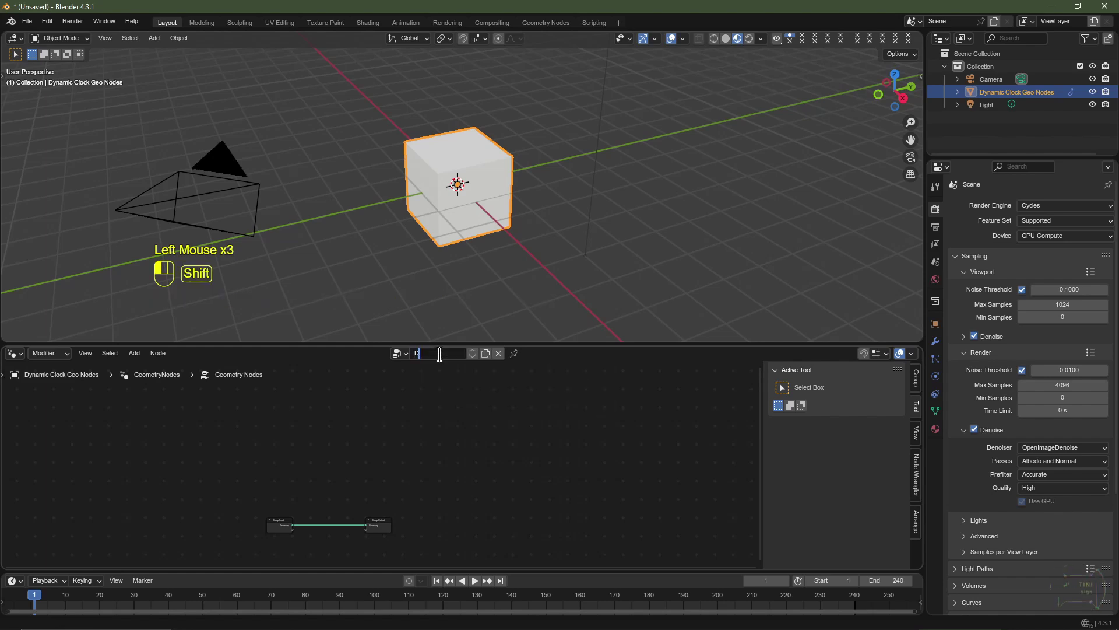
type("Dynmaic Clock Geo Nodes")
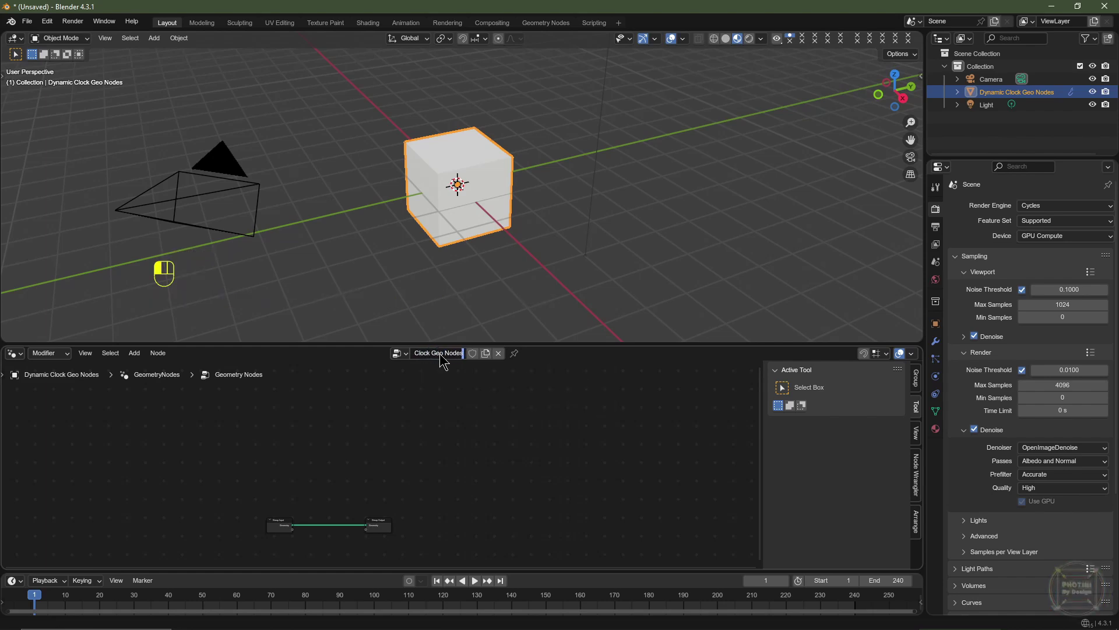
key("Return")
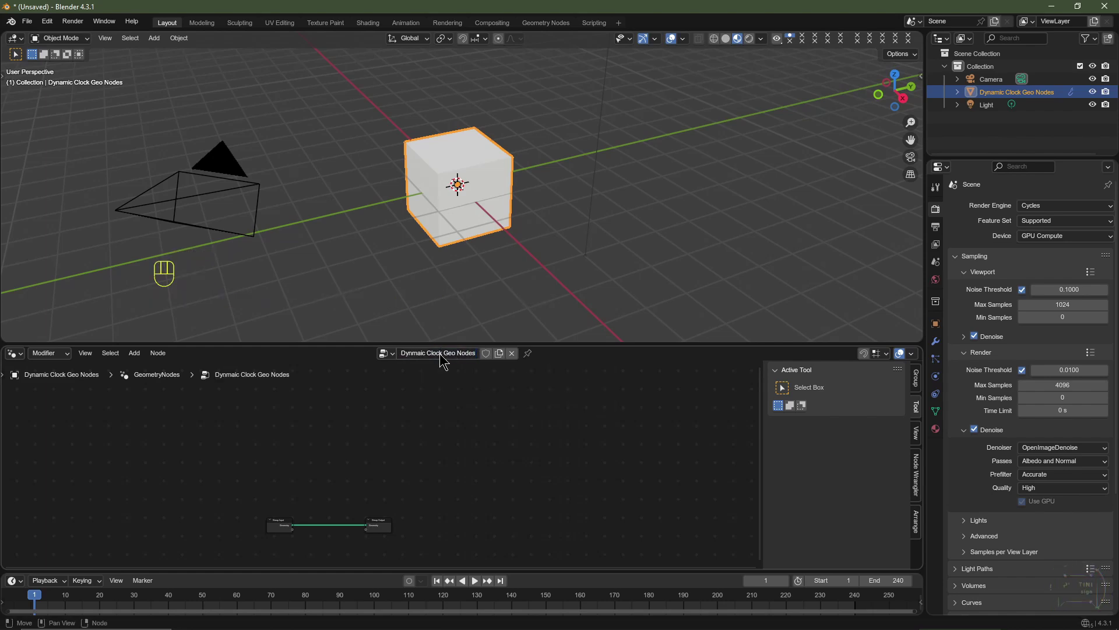
Hide the node editor's sidebar and shrink the editor so the 3D viewport has more room.
scroll(466, 443, "up", 3)
middle_click_drag(467, 443, 492, 425)
scroll(457, 472, "up", 2)
key("n")
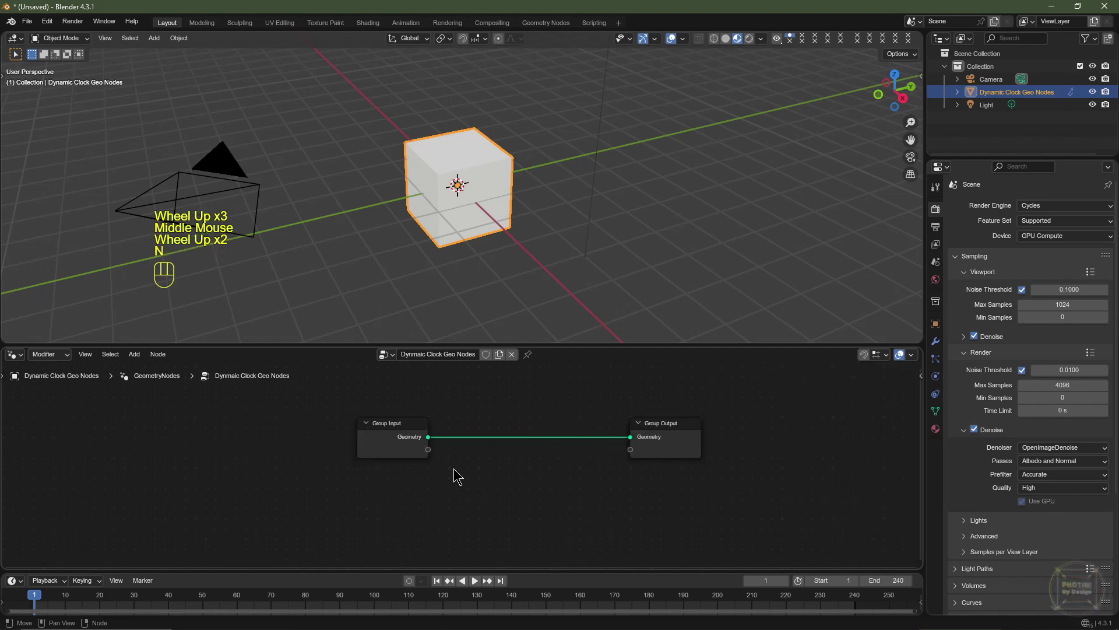
left_click(421, 496)
scroll(420, 496, "up", 1)
left_click(371, 429)
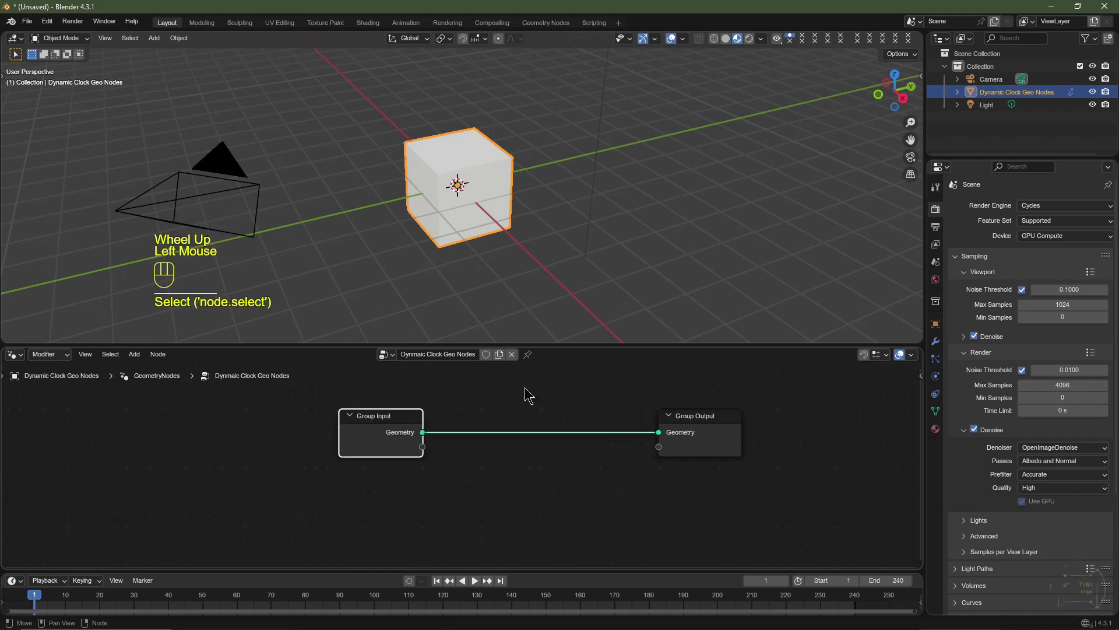
left_click_drag(593, 344, 607, 507)
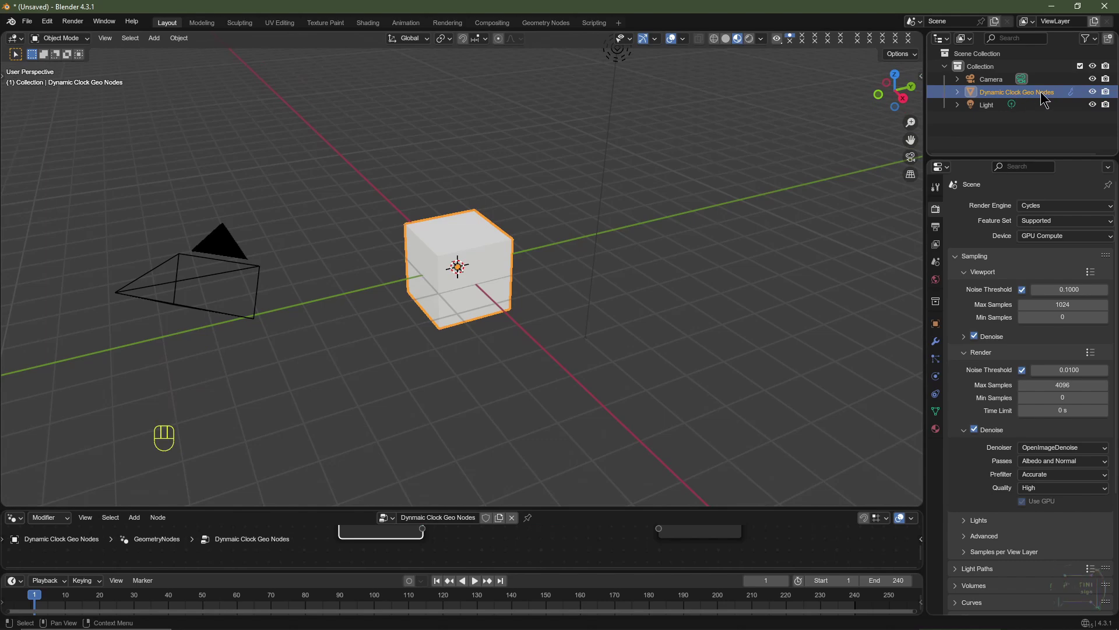
Hide the clock object in the viewport and show the additional restriction toggle columns in the Outliner.
left_click(1092, 93)
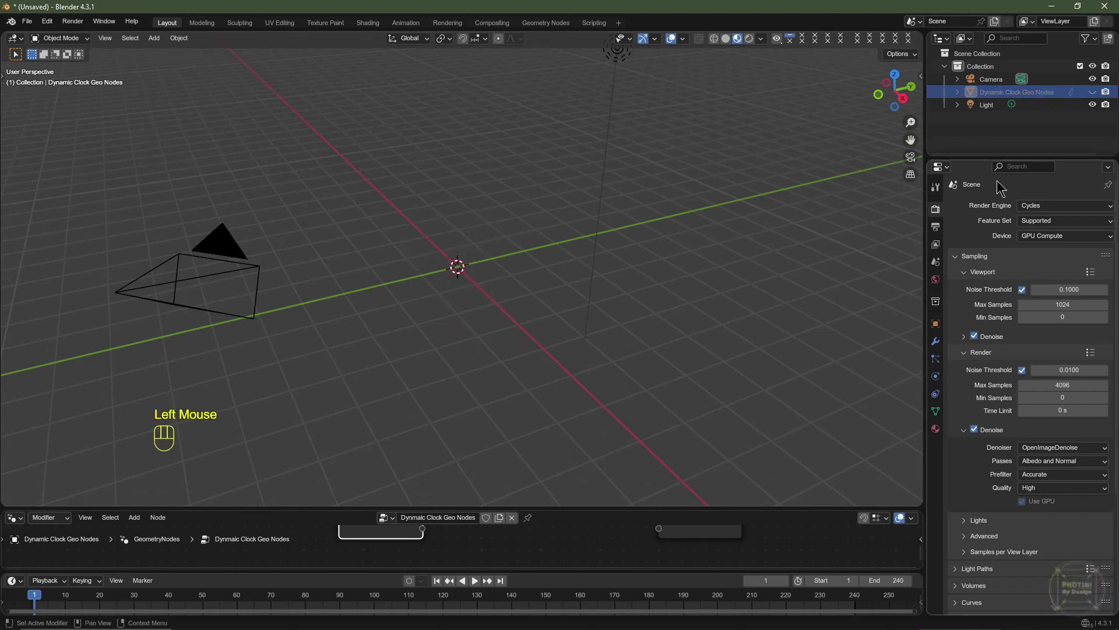
left_click(1085, 39)
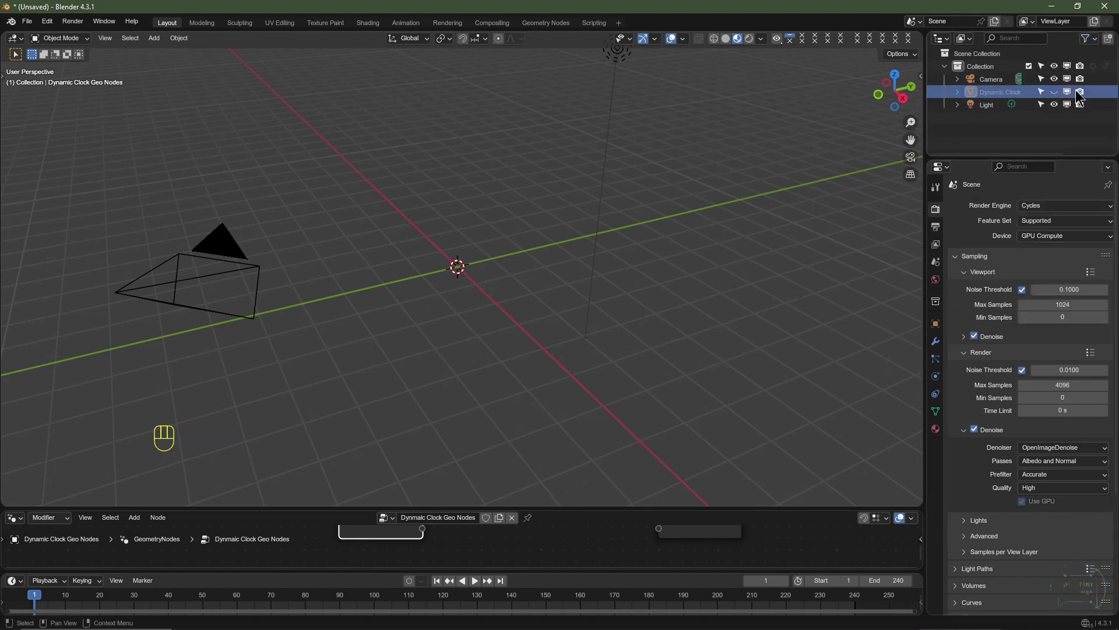
Add a cube mesh at the world origin and rename it Tick.
scroll(547, 332, "down", 2)
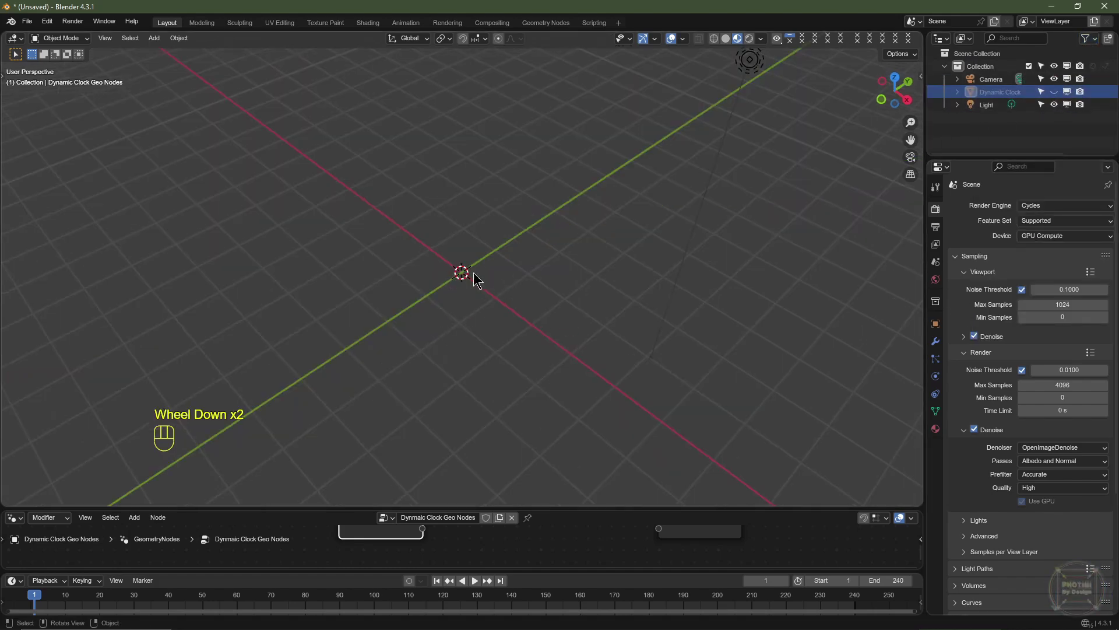
key("shift+a")
mouse_move(449, 305)
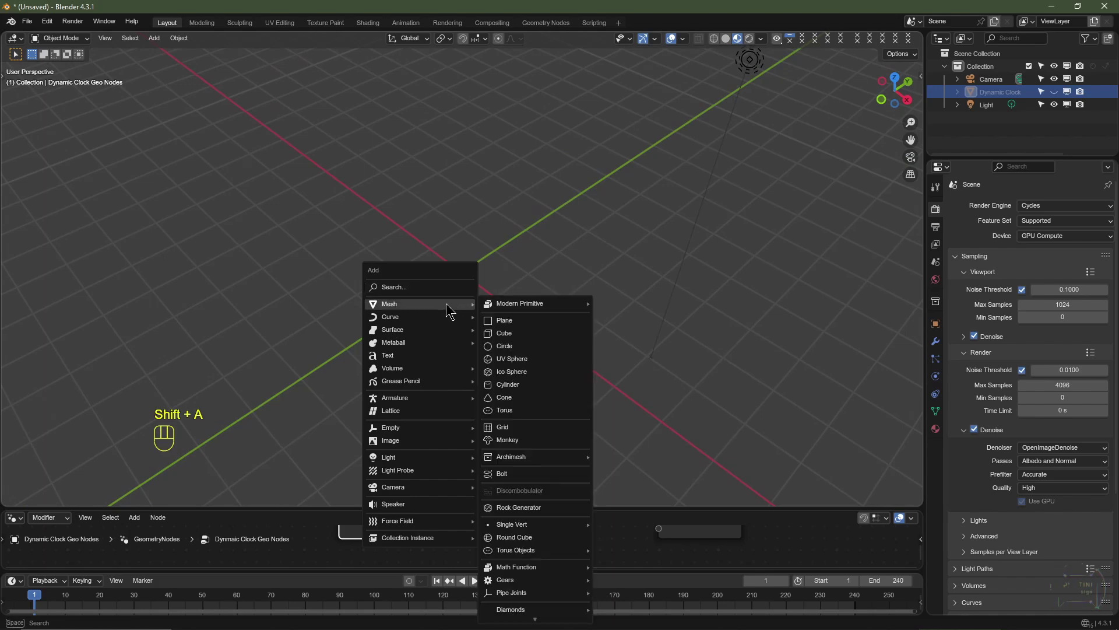
left_click(532, 333)
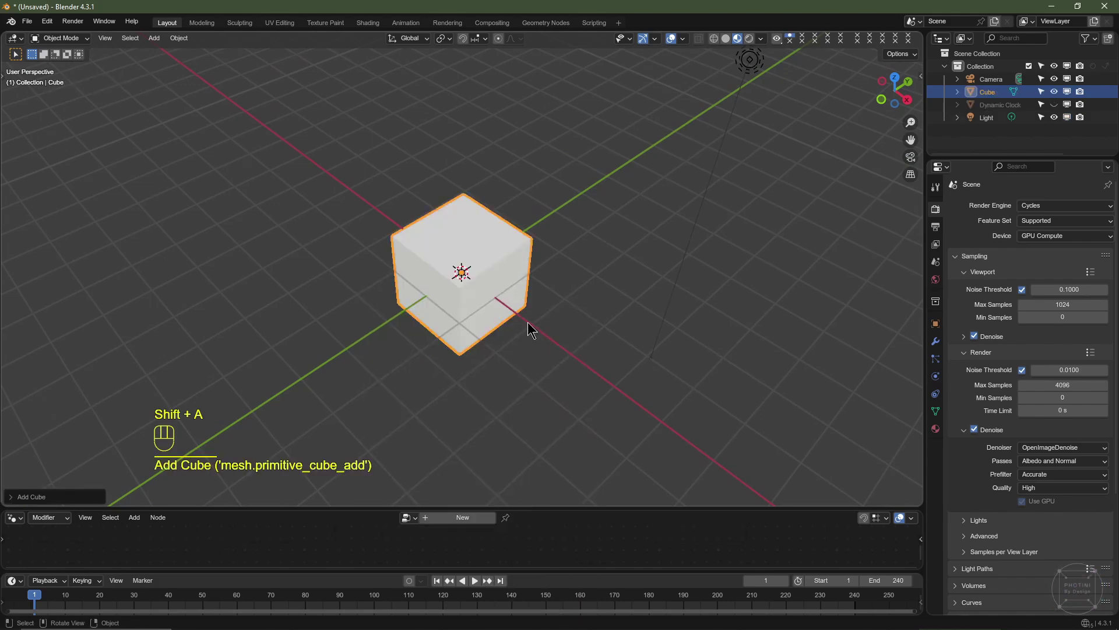
double_click(992, 93)
type("Tick")
key("Return")
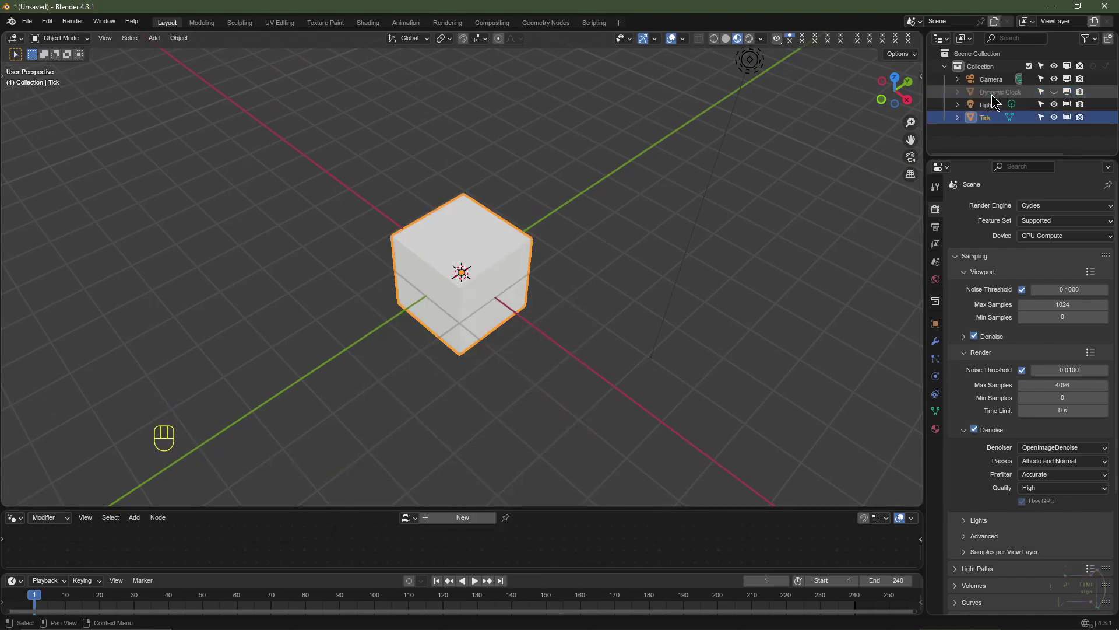
In Edit Mode, scale the Tick mesh to 0.1 along Z and 0.1 along X, then return to Object Mode.
key("Tab")
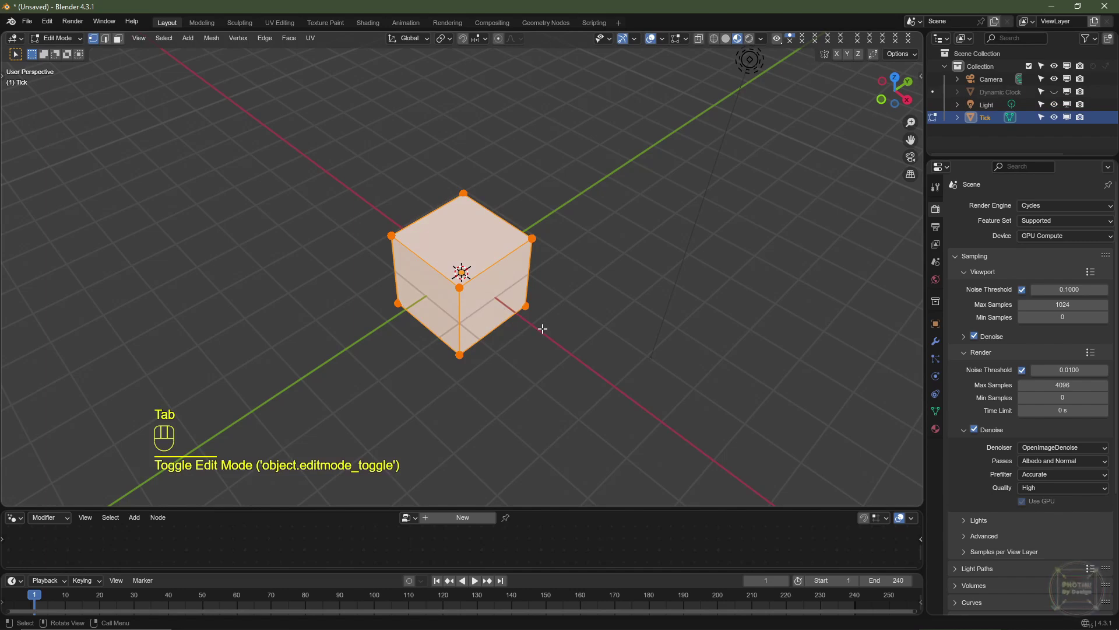
key("s")
key("z")
key("period")
key("1")
key("Return")
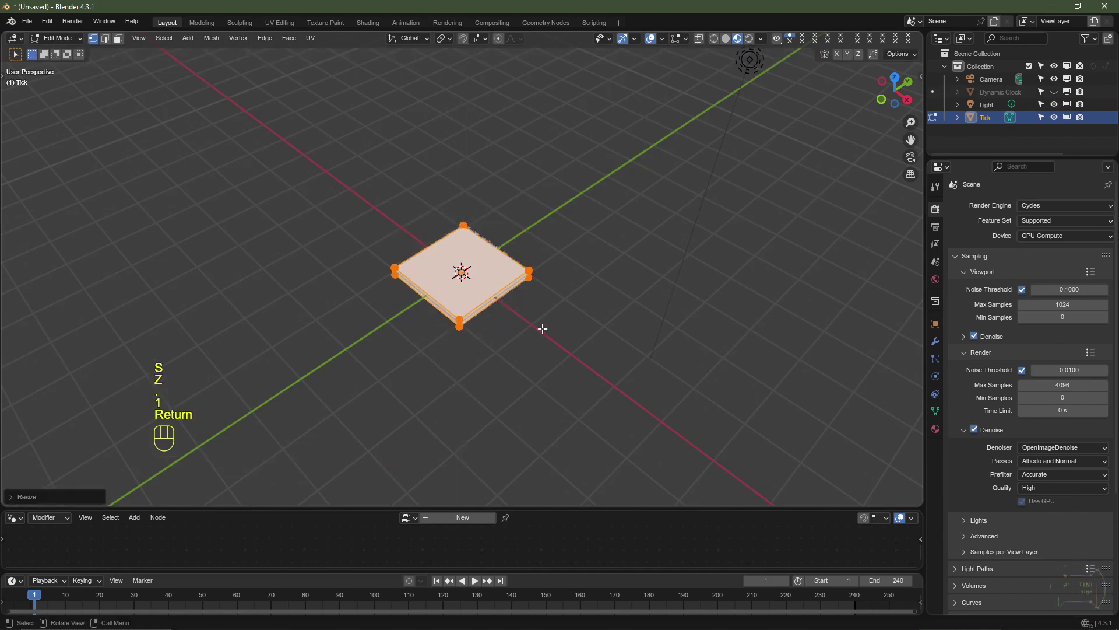
key("s")
key("x")
key("period")
key("1")
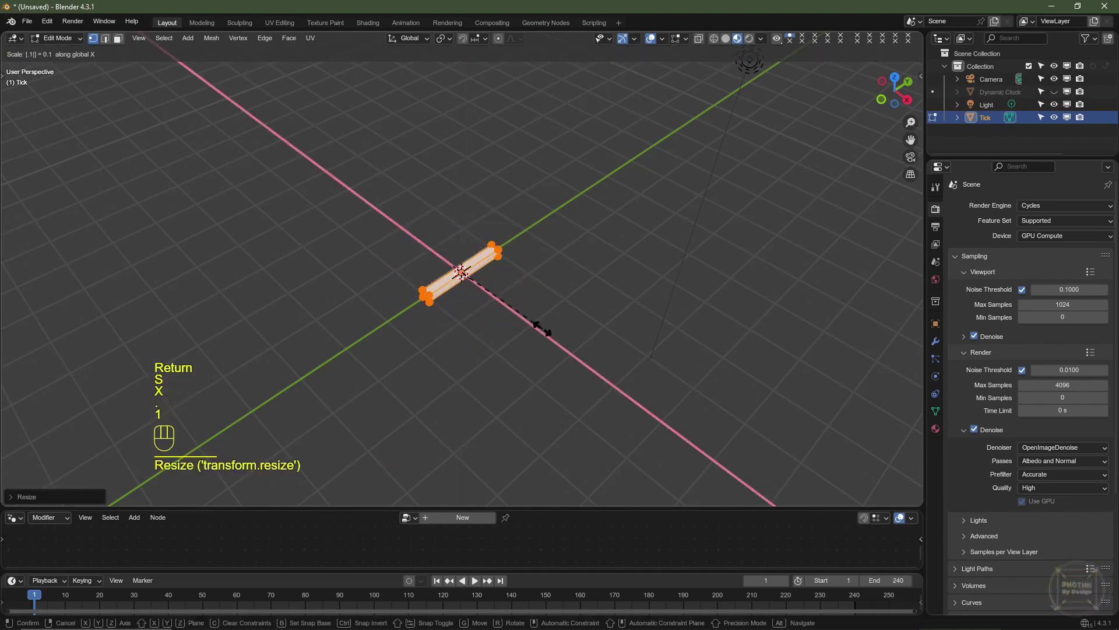
left_click(544, 328)
key("Tab")
key("Tab")
key("Tab")
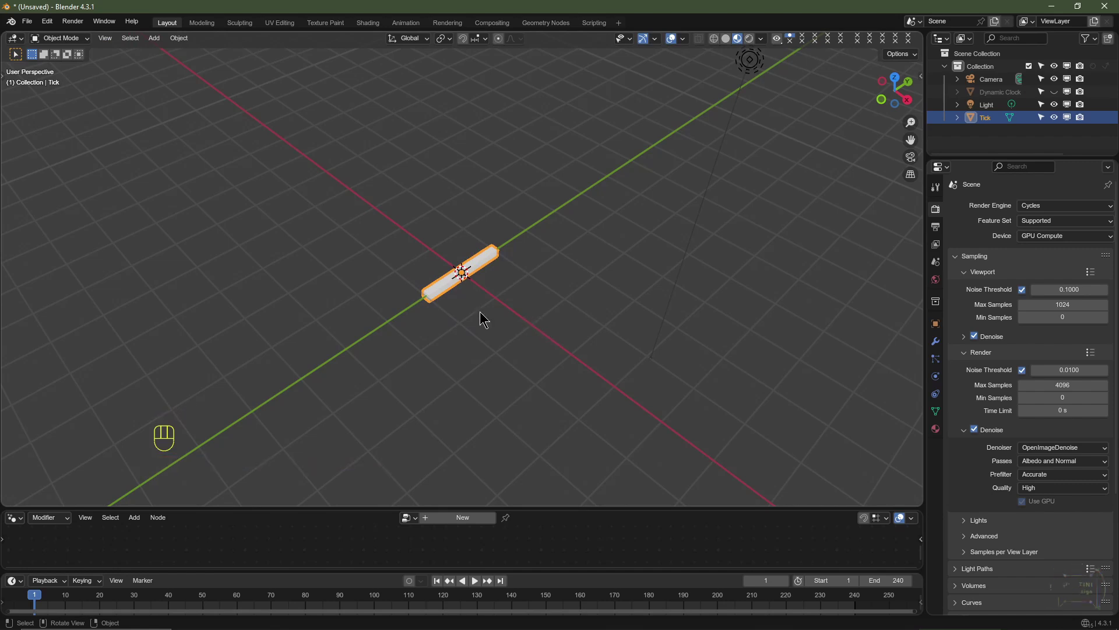
Add a torus mesh at the origin, keeping the 1 m major radius and 0.25 m minor radius.
key("shift+a")
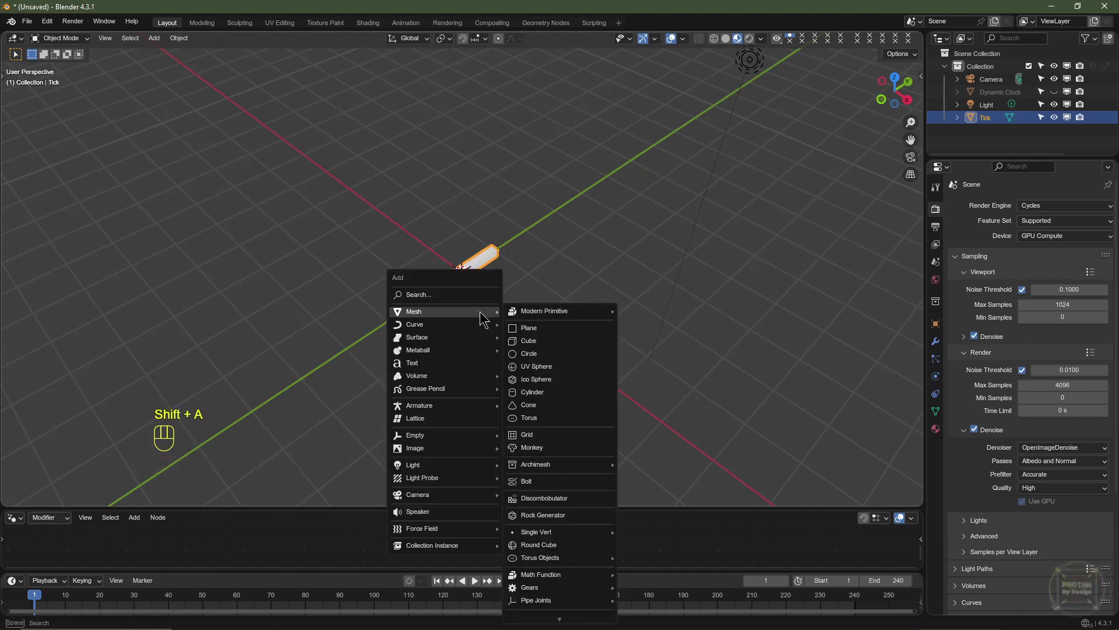
left_click(551, 417)
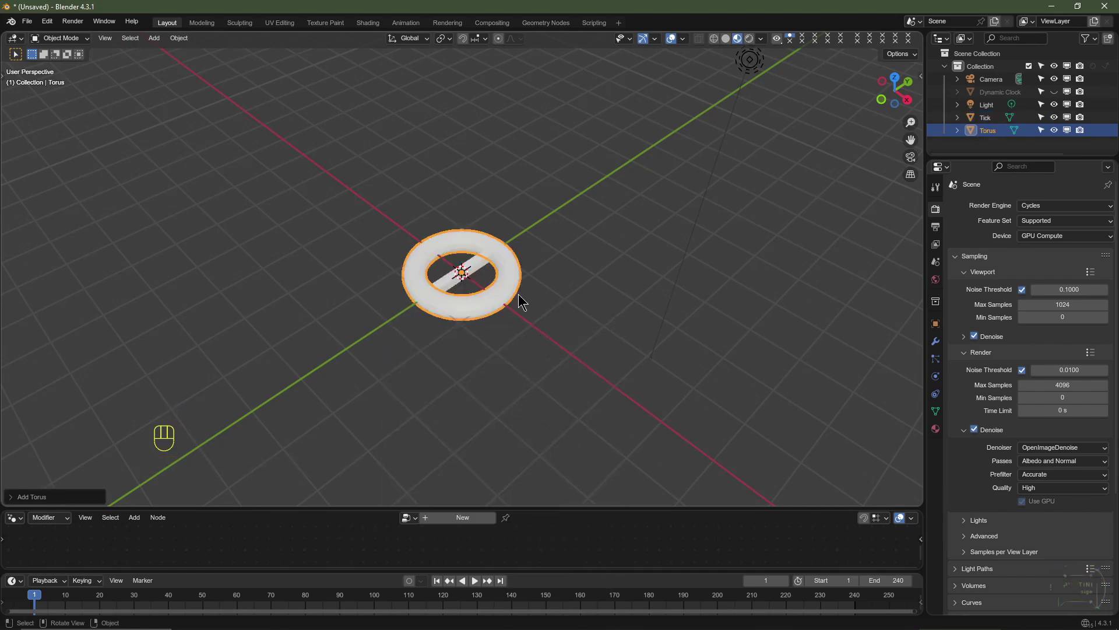
left_click(12, 497)
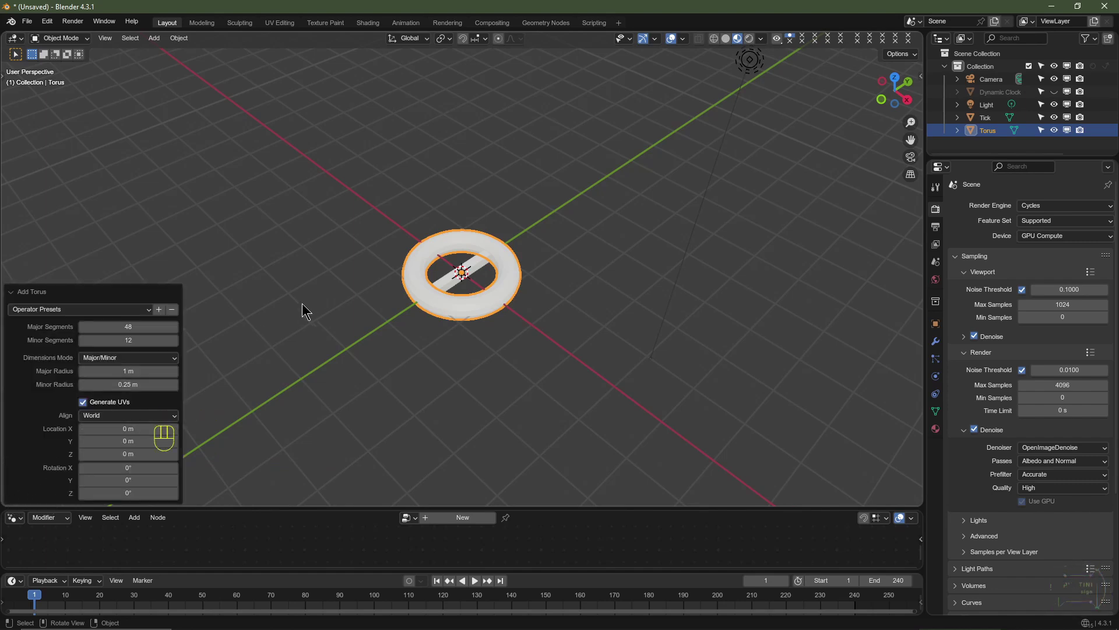
left_click(141, 384)
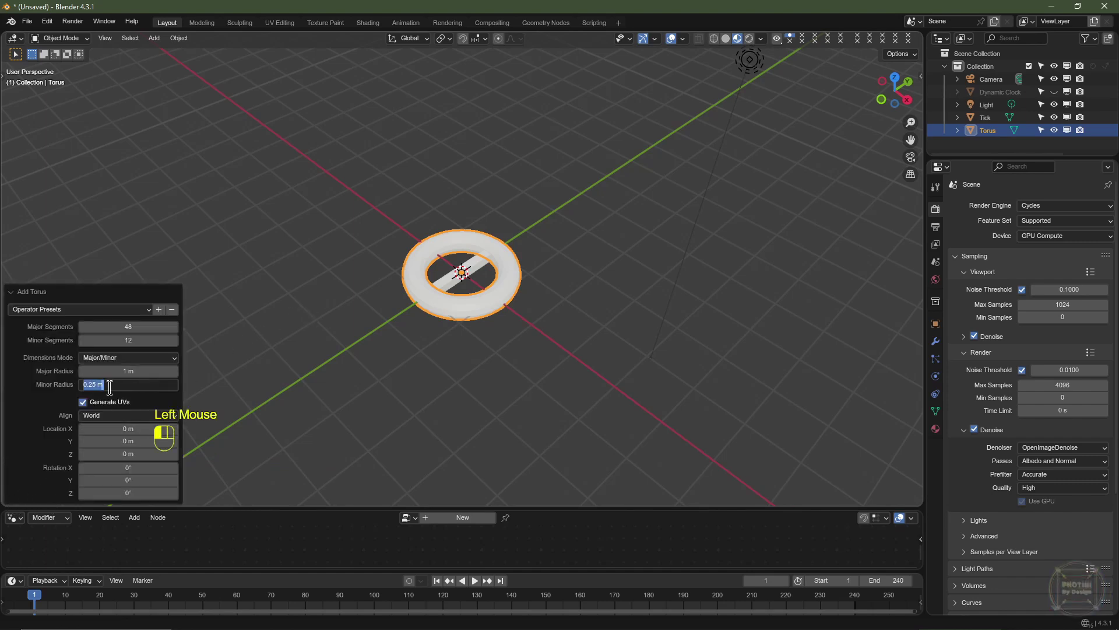
left_click(46, 375)
left_click(13, 292)
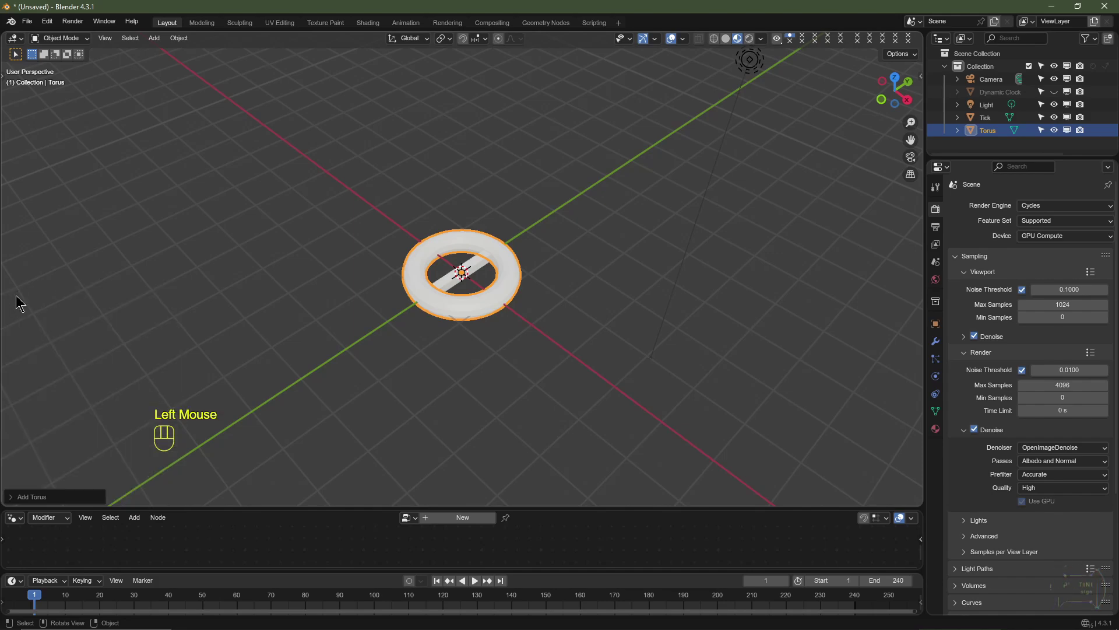
Rename the torus as Toc and shade it smooth.
double_click(989, 134)
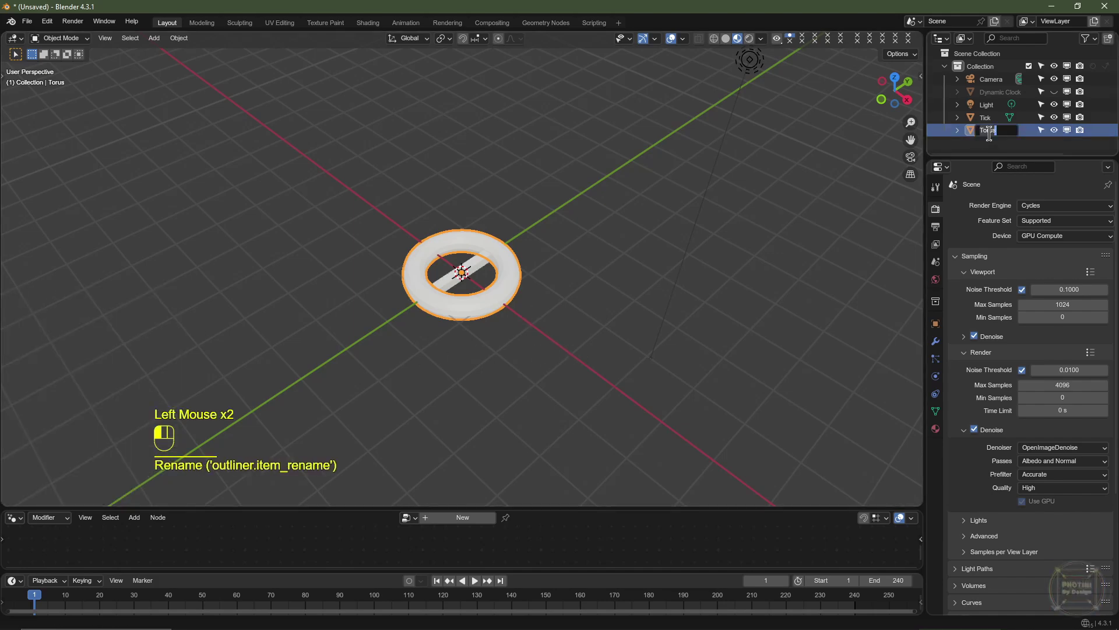
type("Toc")
key("Return")
scroll(583, 309, "up", 2)
right_click(607, 311)
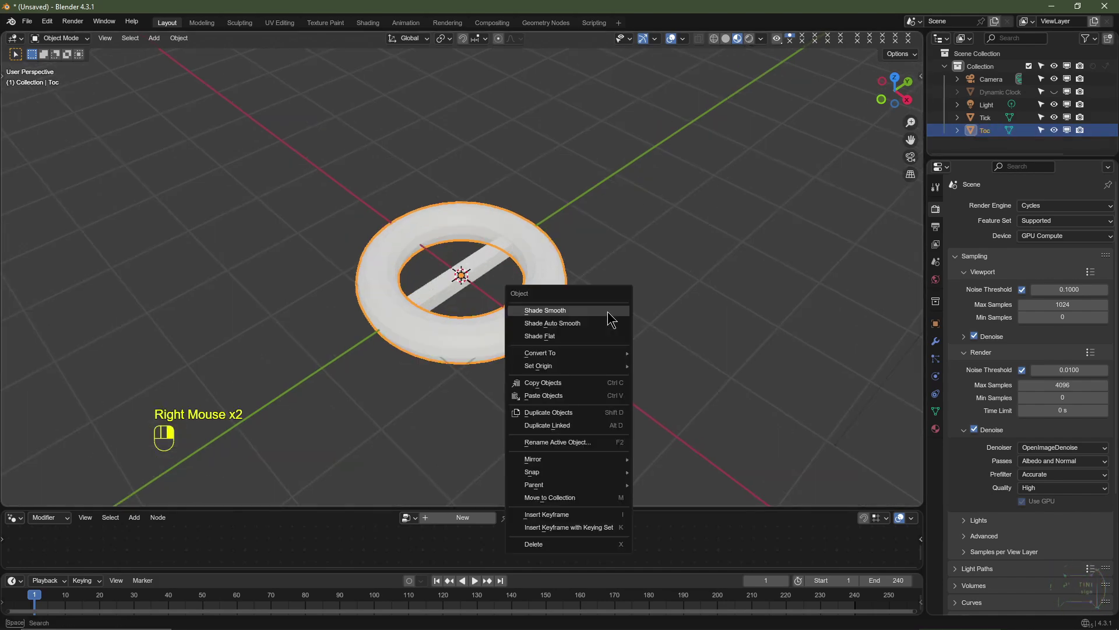
left_click(607, 311)
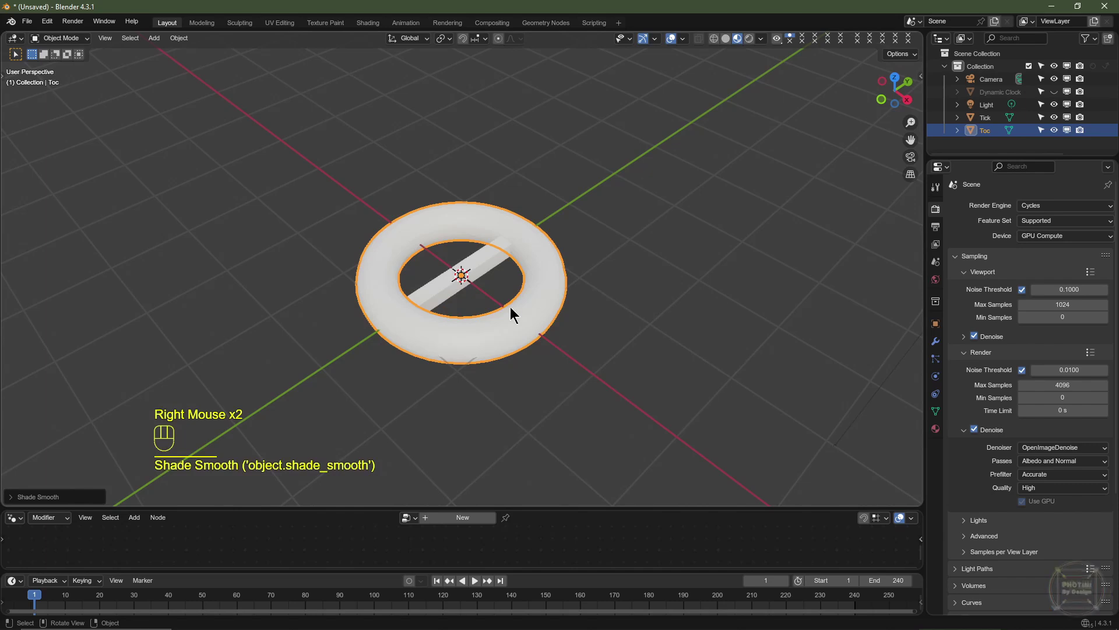
Add an ico sphere mesh at the origin and shade it smooth.
scroll(490, 305, "down", 2)
key("shift+a")
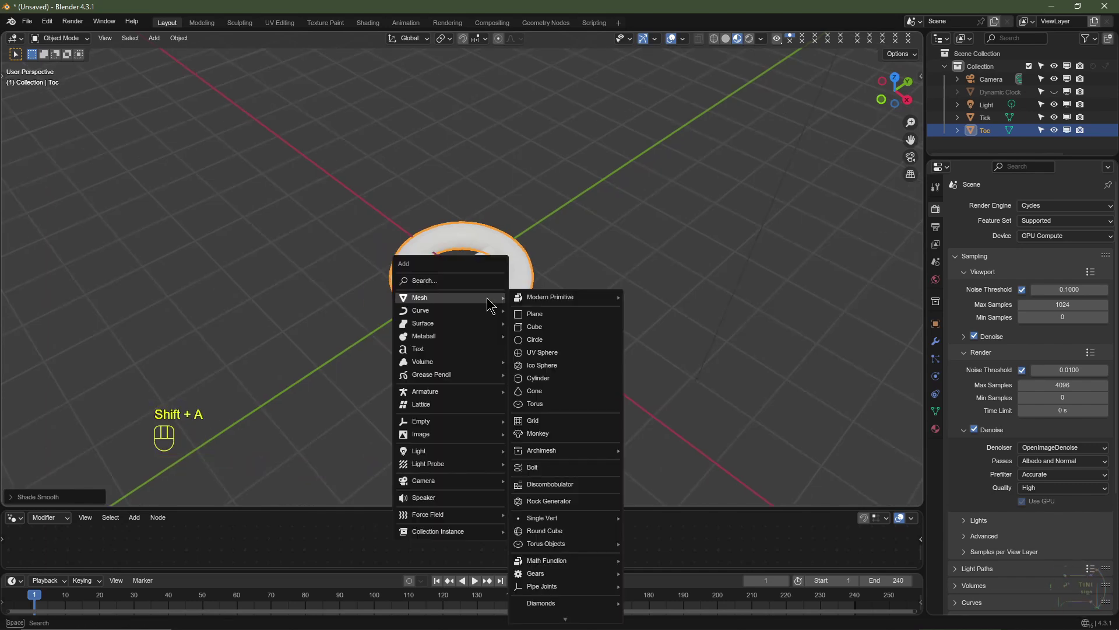
left_click(558, 359)
right_click(538, 311)
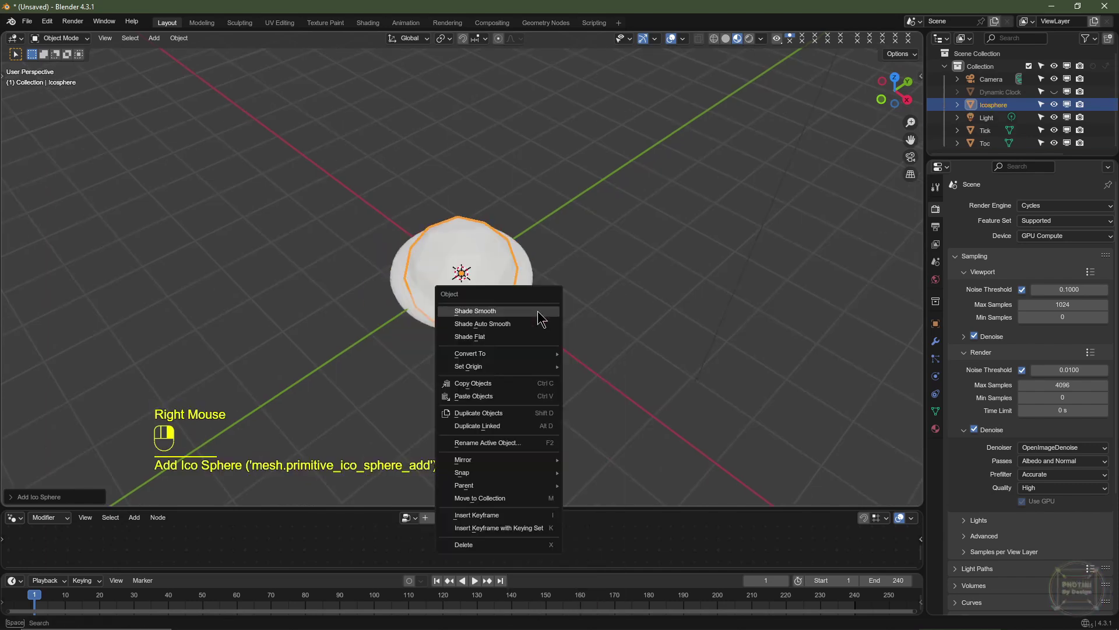
left_click(538, 310)
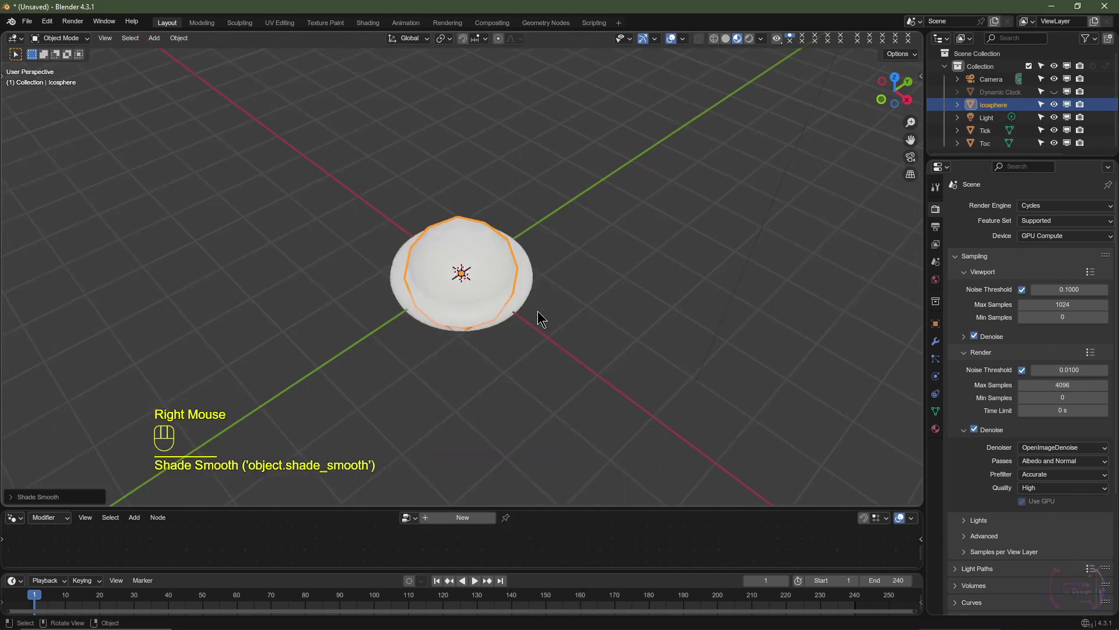
Rename the ico sphere as Proximity Target.
double_click(996, 105)
type("Proximity Target")
key("Return")
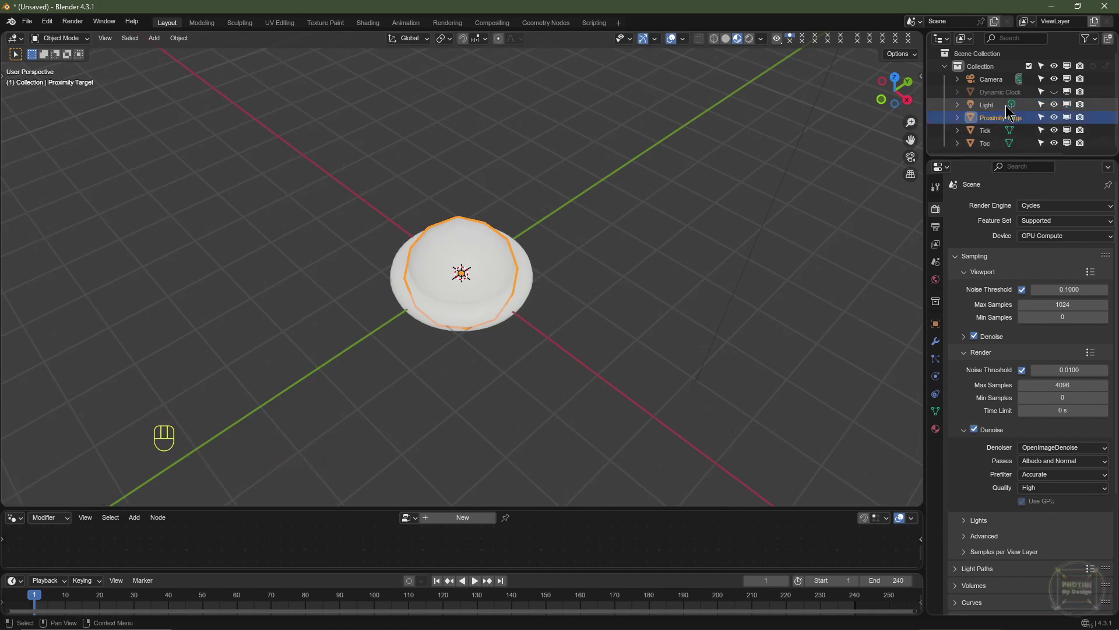
Scale the whole Proximity Target mesh by 0.25 in Edit Mode, then return to Object Mode.
key("Tab")
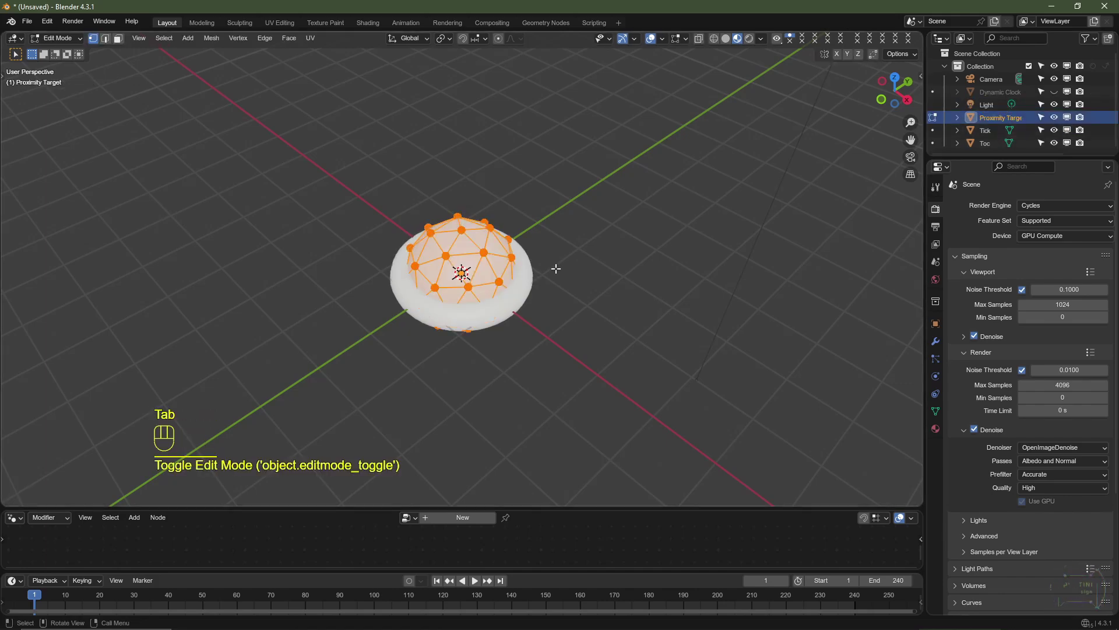
type("s.25")
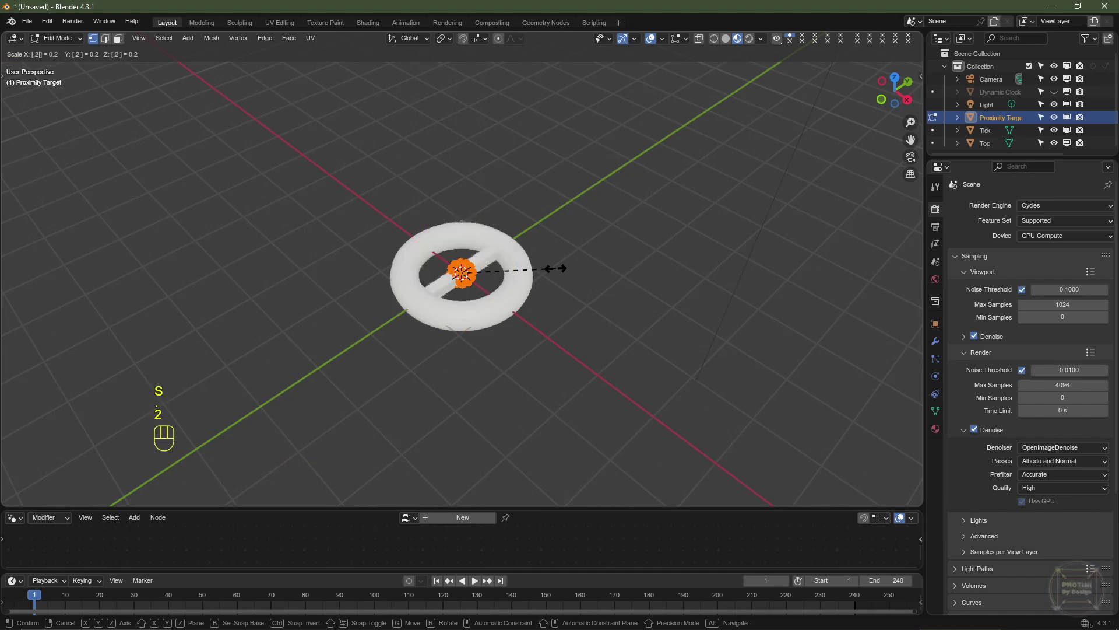
key("Return")
scroll(551, 271, "up", 3)
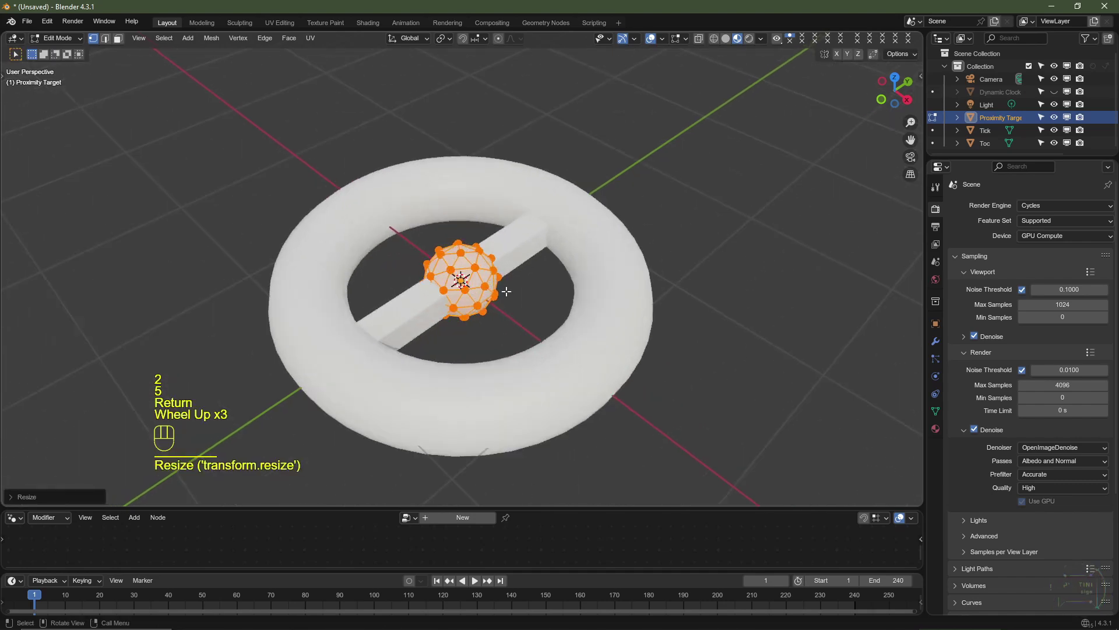
key("Tab")
key("Tab")
key("Tab")
scroll(544, 280, "down", 3)
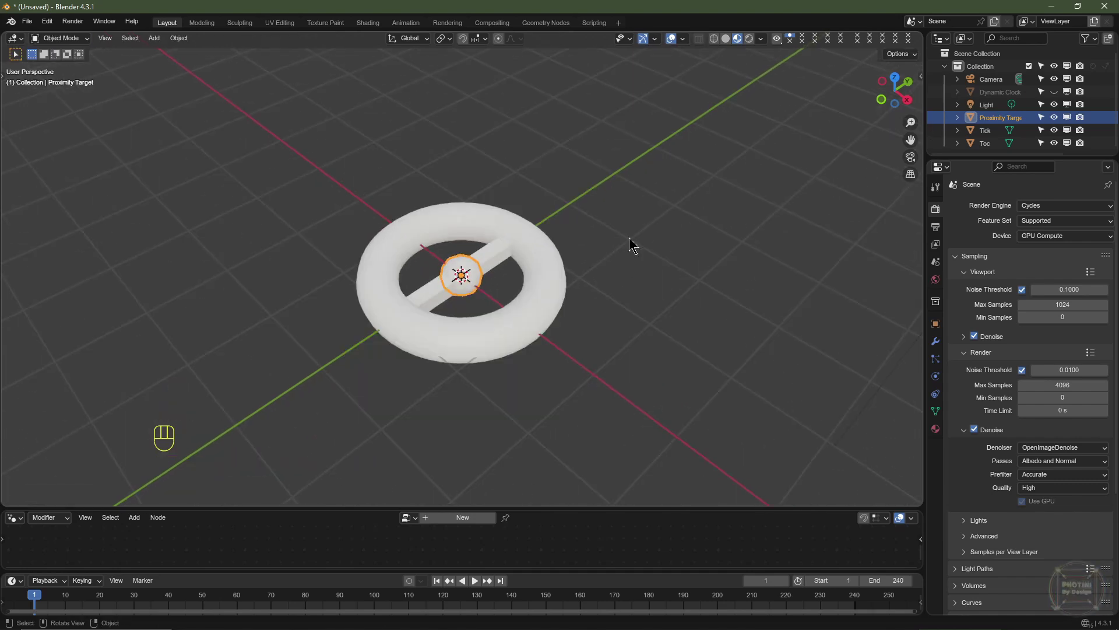
Unhide and select the Dynamic Clock object, enlarge its node editor, and delete the Group Input node.
left_click(1054, 92)
left_click(533, 230)
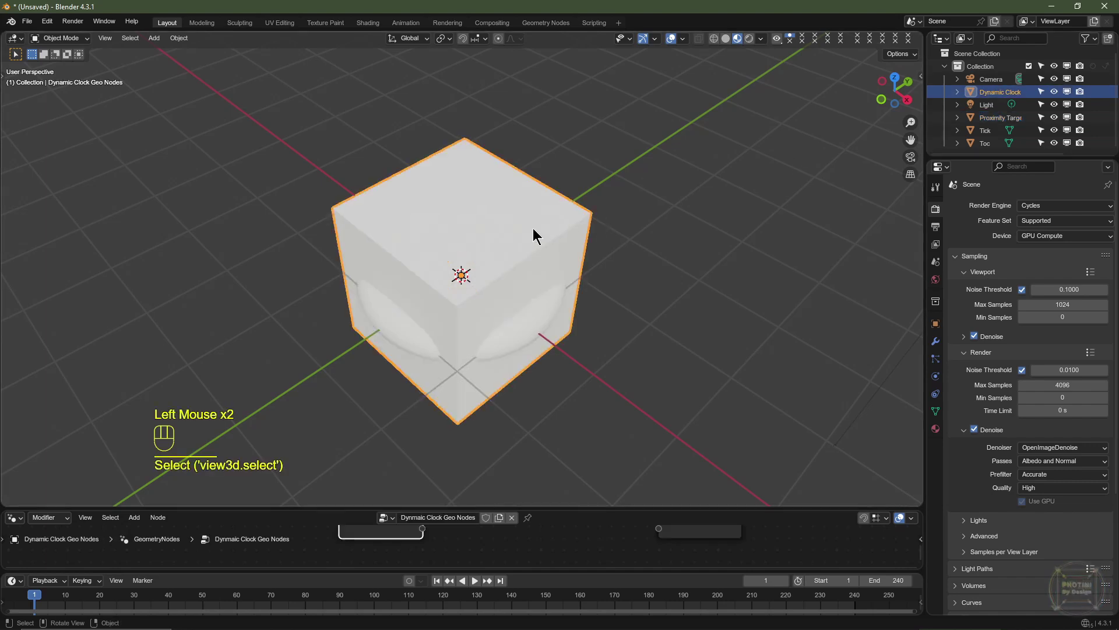
left_click_drag(641, 508, 622, 218)
scroll(361, 354, "up", 3)
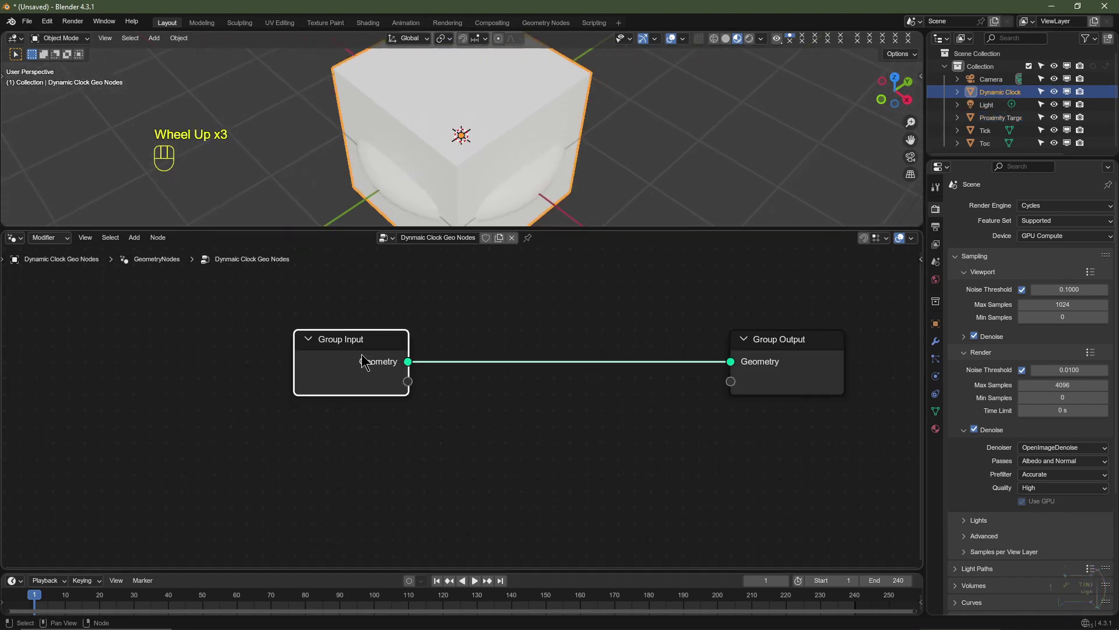
key("x")
Add a Mesh Circle node and connect its Mesh output to the Group Output's Geometry.
key("shift+a")
mouse_move(247, 414)
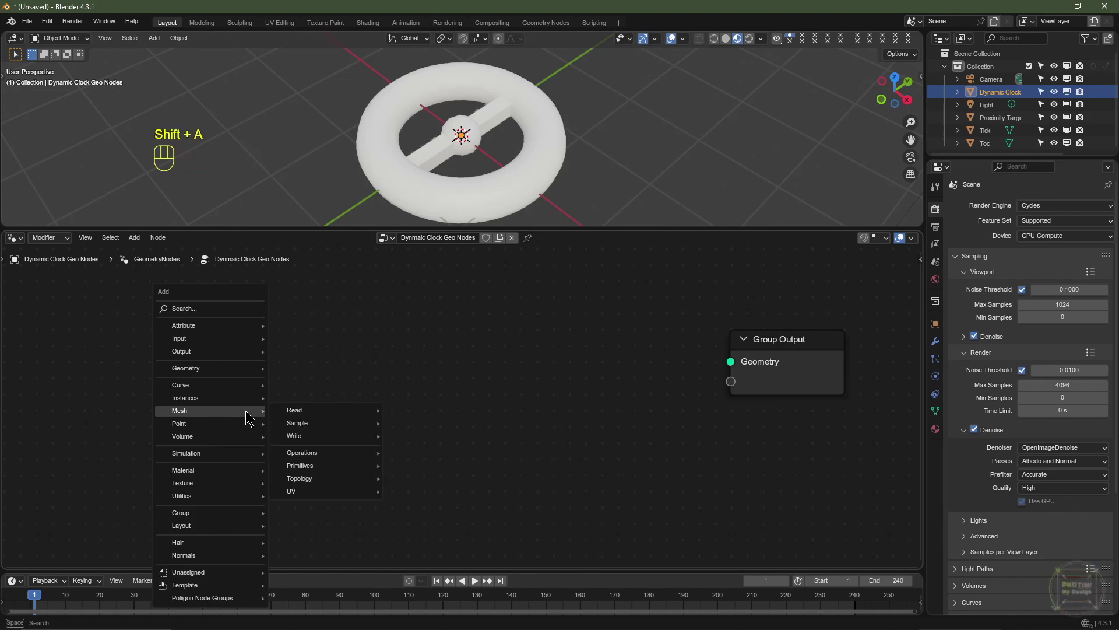
mouse_move(300, 466)
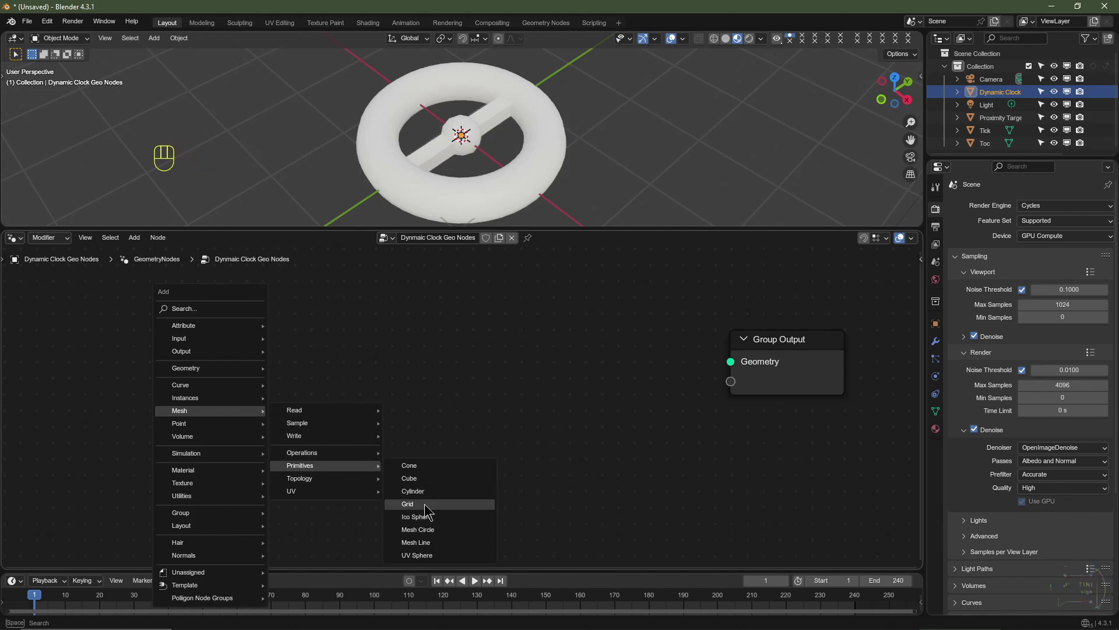
left_click(424, 529)
left_click(281, 335)
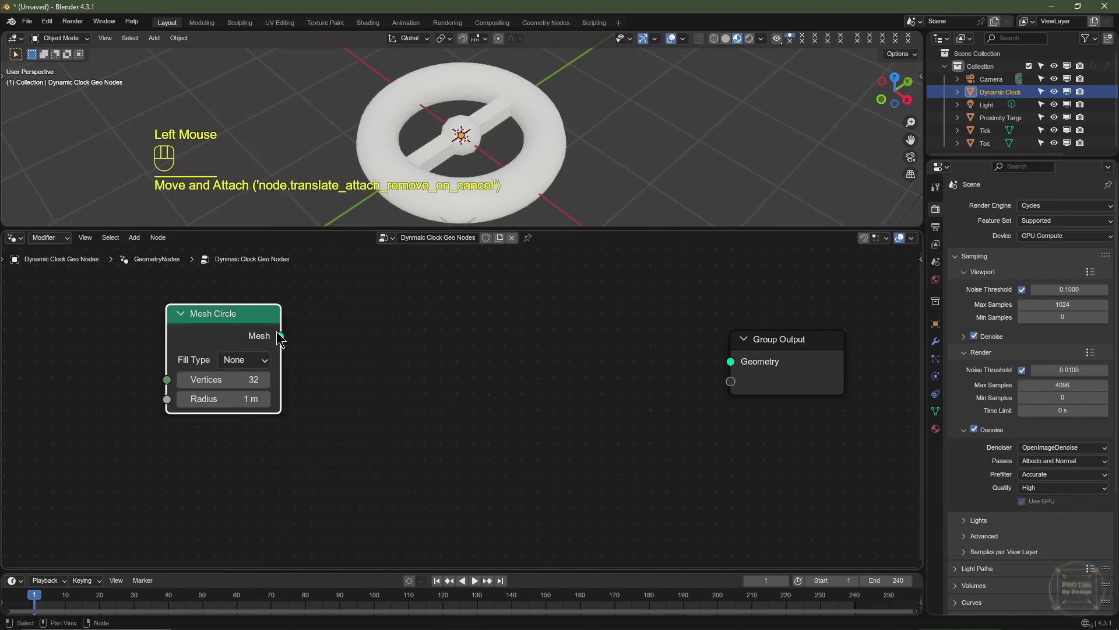
left_click_drag(280, 336, 722, 364)
scroll(502, 155, "down", 2)
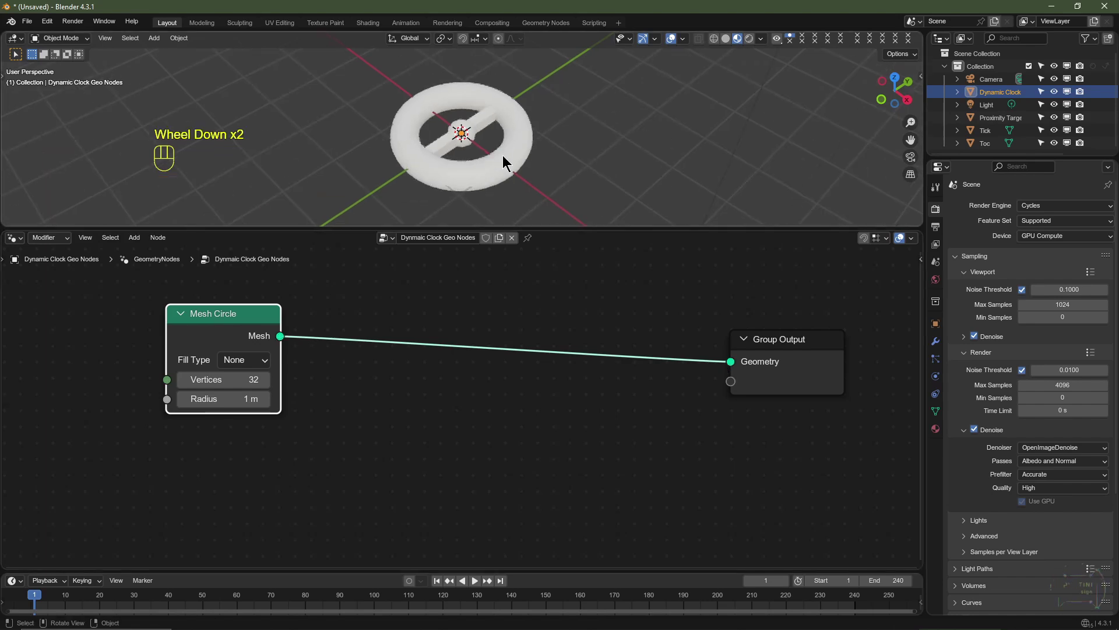
Hide the Tick, Toc and Proximity Target objects in the viewport.
left_click(1054, 130)
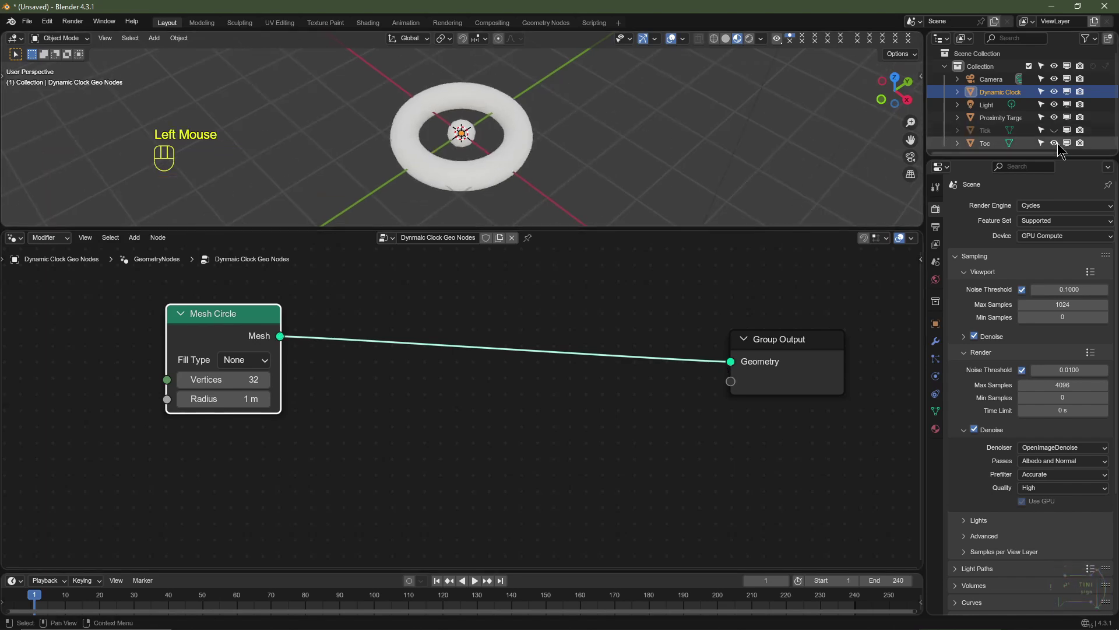
left_click(1054, 143)
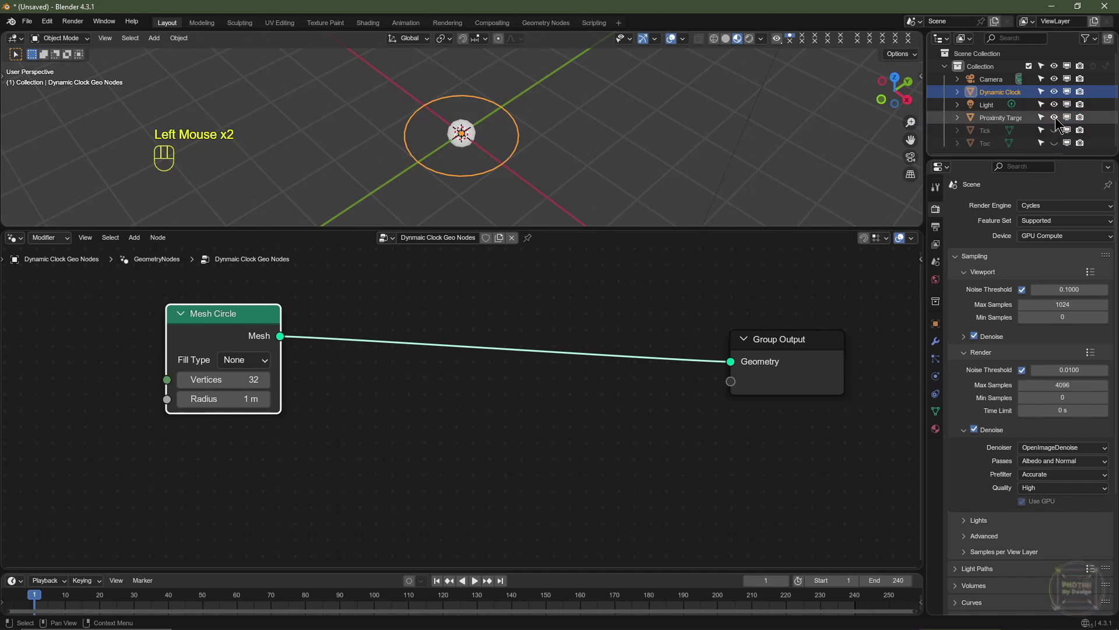
left_click(1054, 118)
Set the Mesh Circle node's vertices to 60.
middle_click_drag(565, 170, 479, 164)
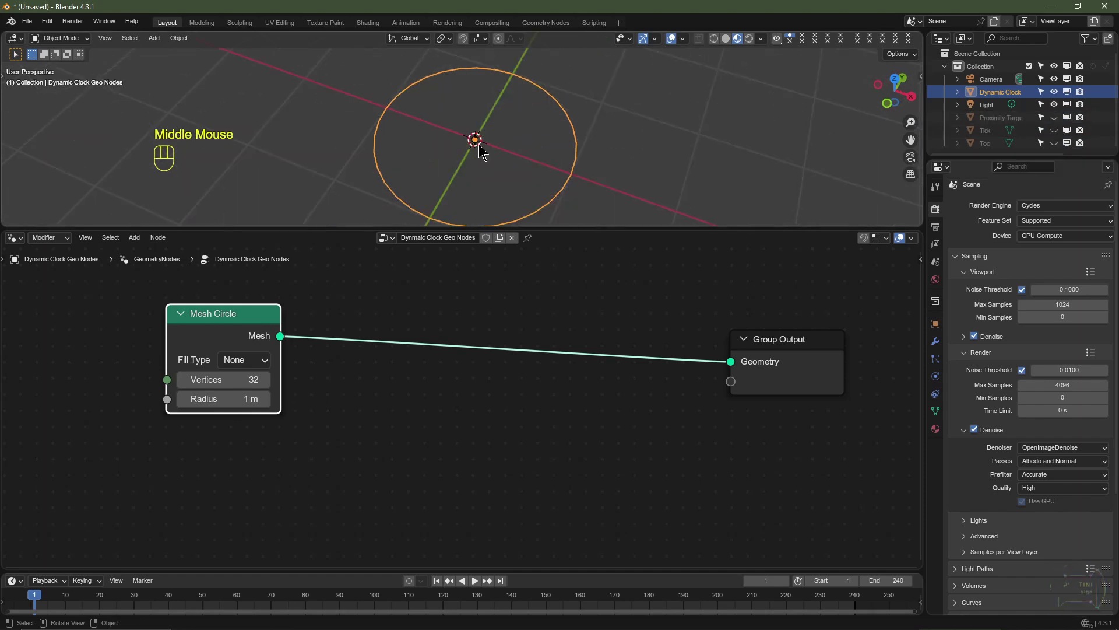
key("KP_7")
scroll(489, 153, "down", 1)
left_click_drag(231, 379, 256, 379)
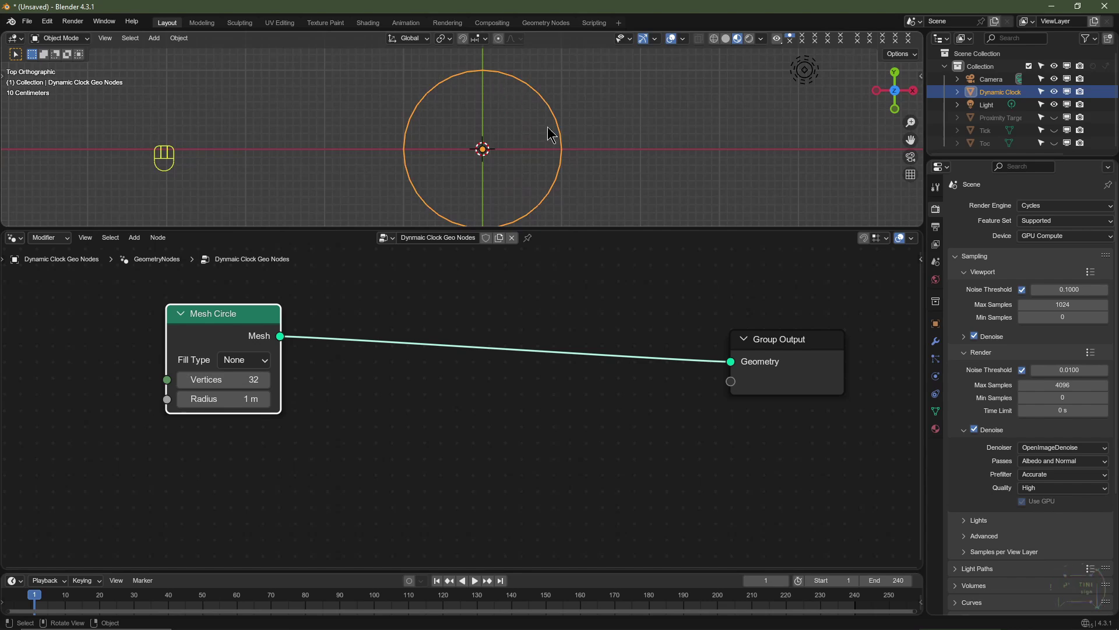
left_click(235, 379)
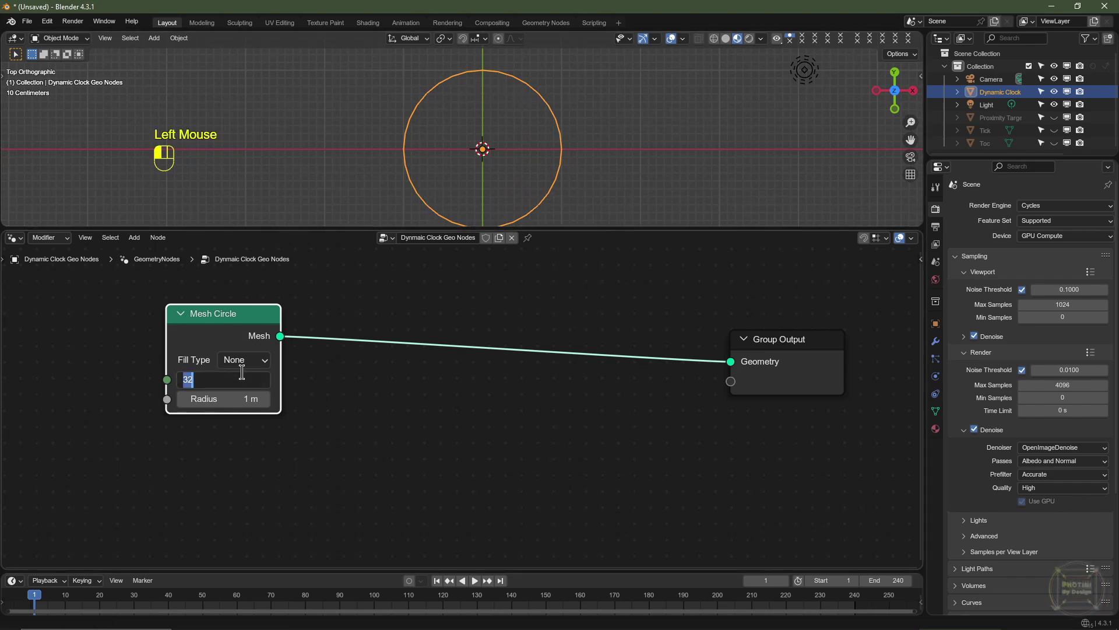
type("60")
key("Return")
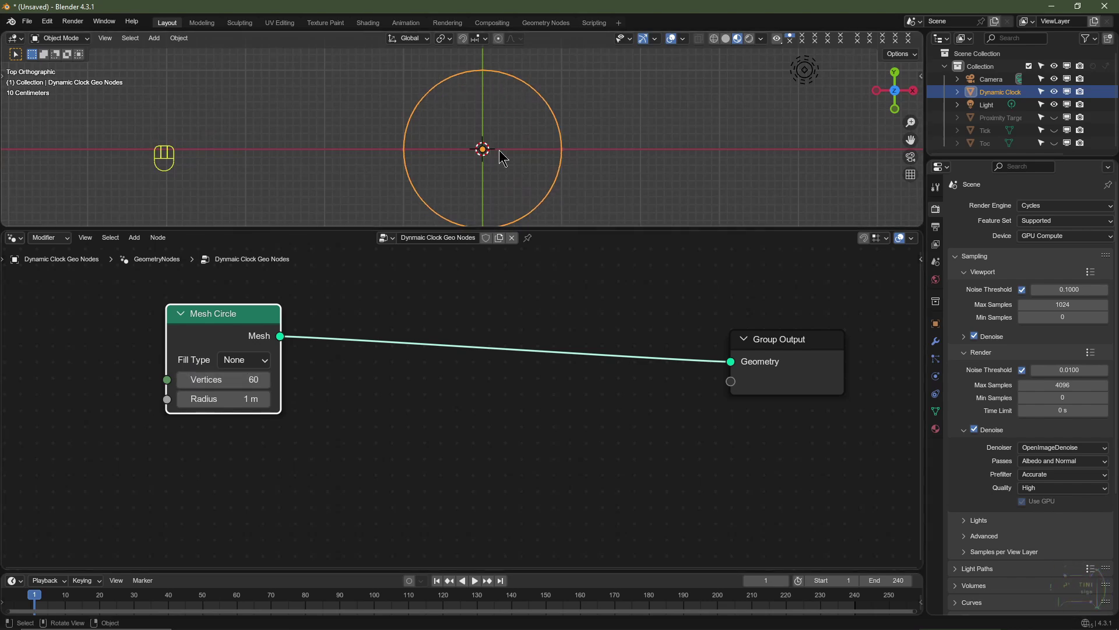
Insert an Instance on Points node between the Mesh Circle and Group Output nodes.
scroll(494, 87, "up", 1)
scroll(495, 87, "down", 2)
key("shift+a")
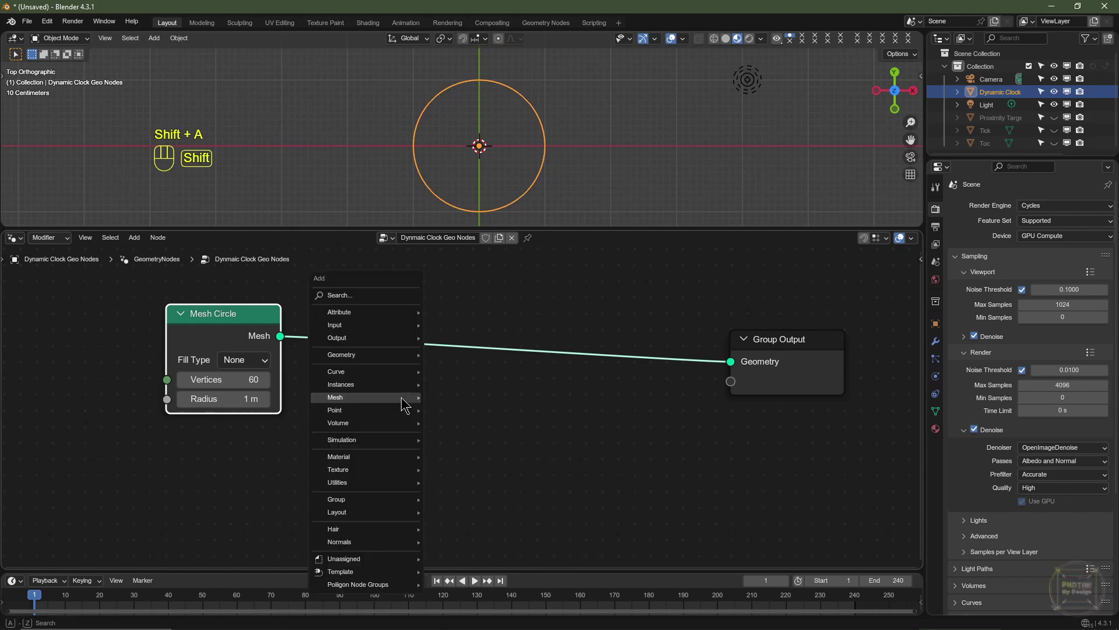
mouse_move(406, 405)
mouse_move(392, 384)
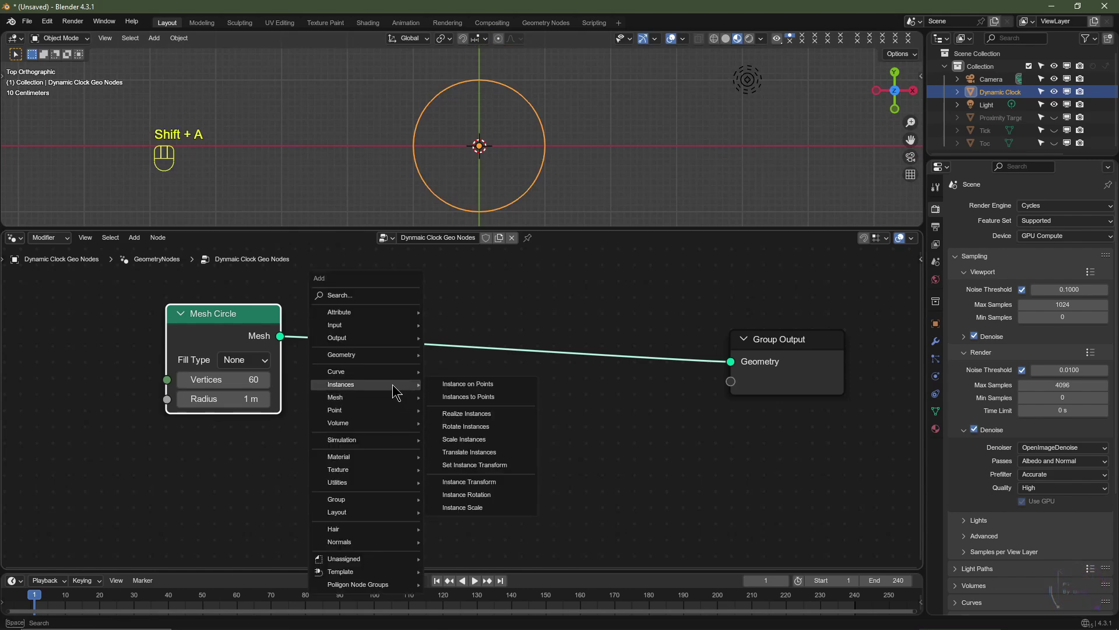
left_click(467, 387)
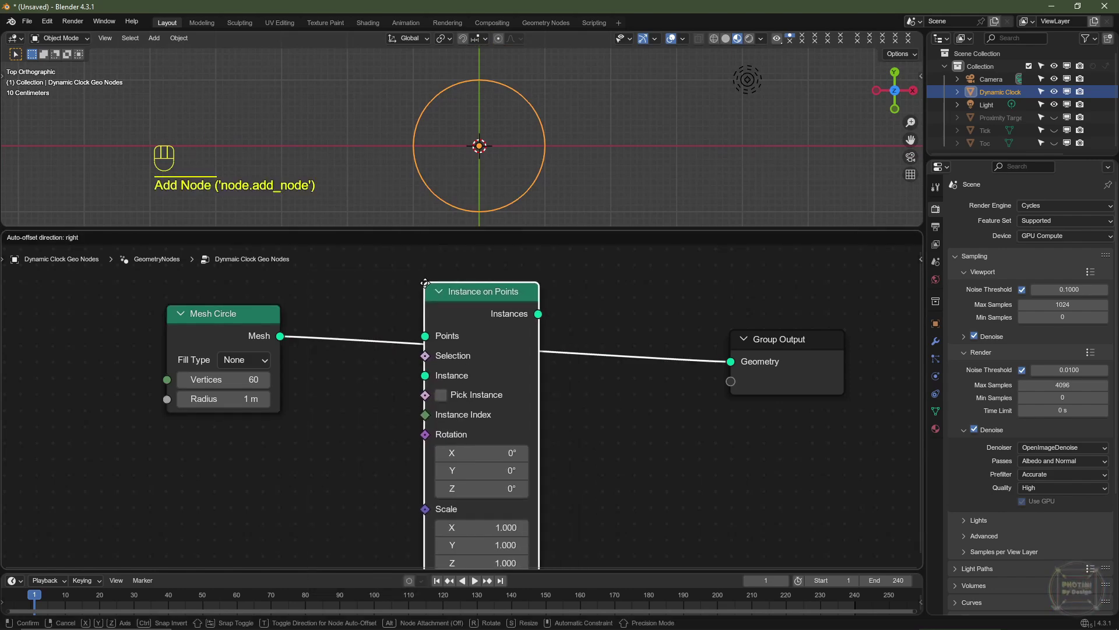
left_click(426, 283)
scroll(525, 314, "down", 1)
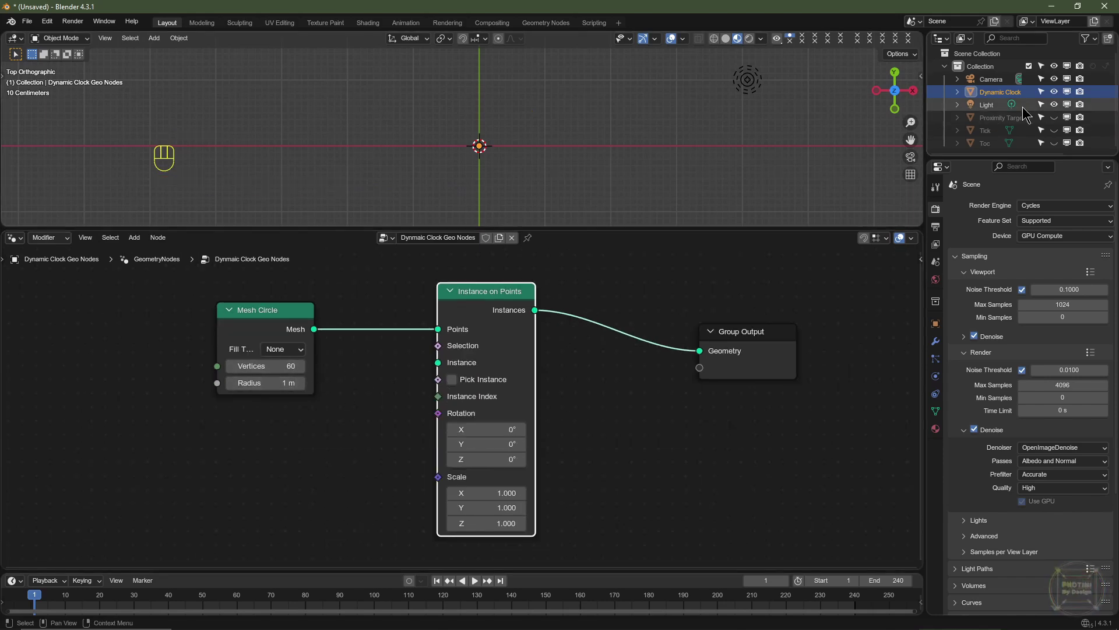
Unhide Tick, bring it in as an Object Info node with As Instance enabled, and link its Geometry to the Instance input.
left_click(1054, 130)
left_click_drag(985, 130, 226, 457)
left_click(212, 522)
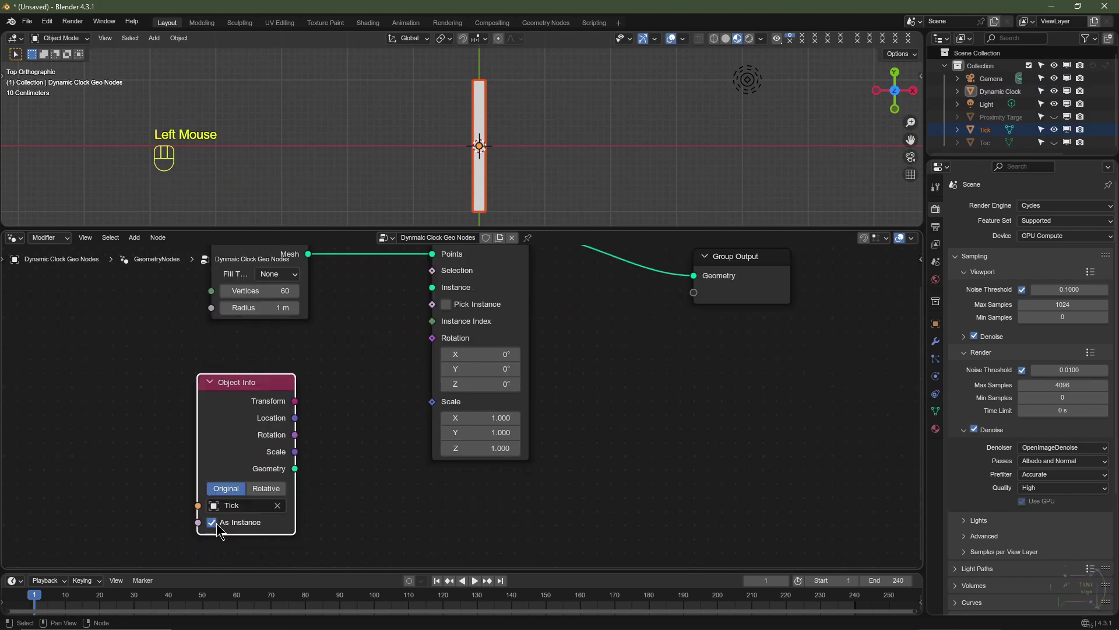
key("ctrl+z")
left_click_drag(302, 469, 425, 332)
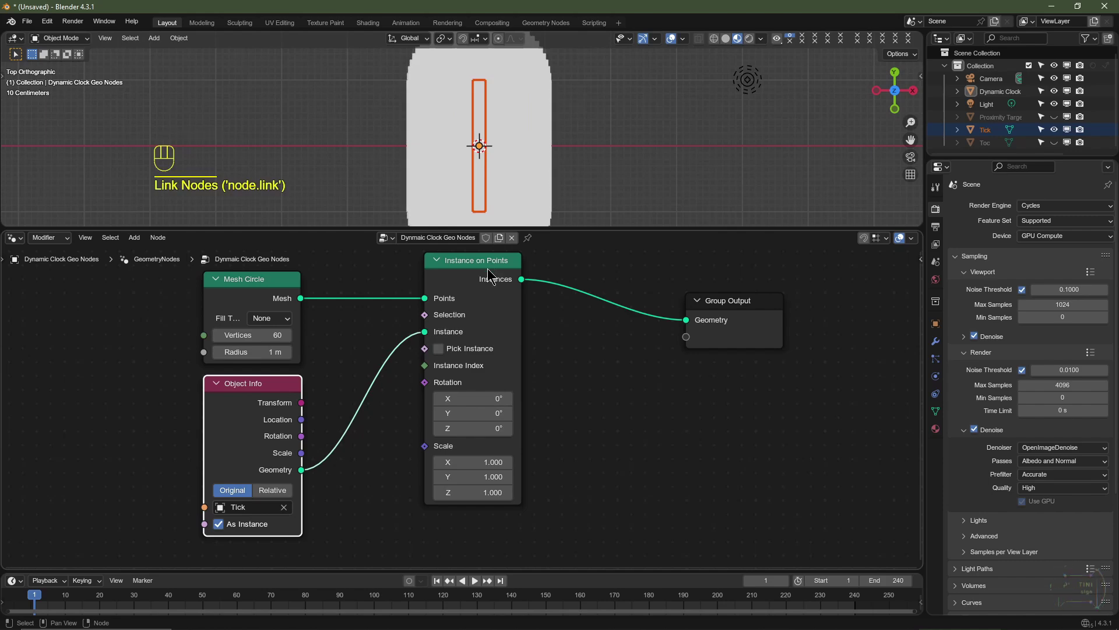
Set the Instance on Points scale to 0.1 on X, Y and Z.
scroll(490, 175, "down", 2)
left_click_drag(490, 462, 491, 493)
type("0.1")
key("Return")
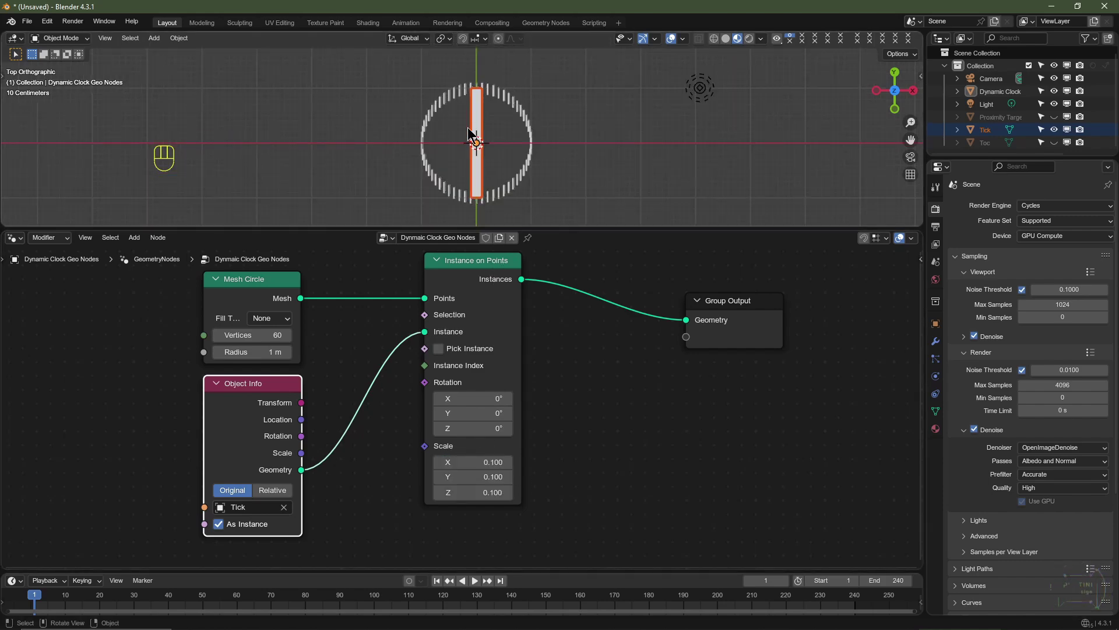
Add a Normal node below and beside the Tick Object Info node.
middle_click_drag(245, 533, 270, 428)
key("shift+a")
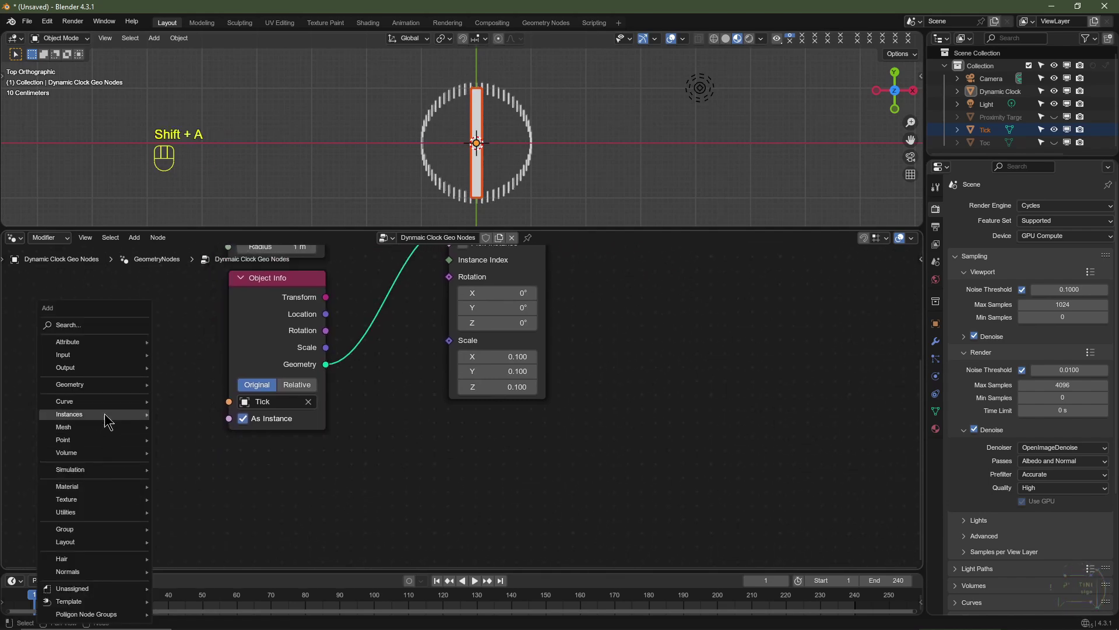
mouse_move(102, 393)
mouse_move(175, 386)
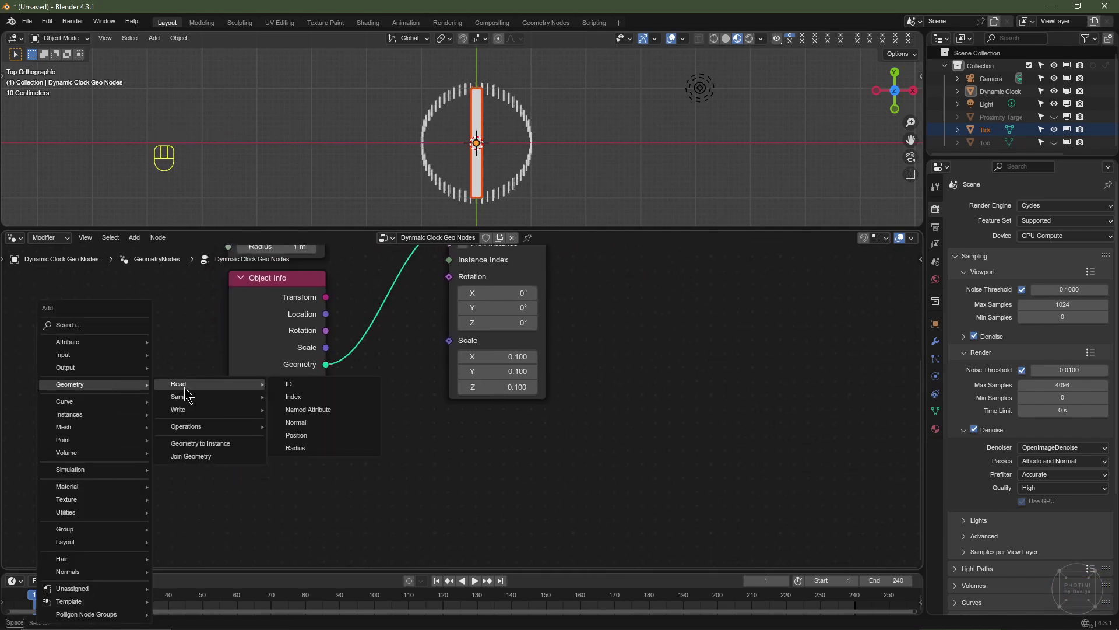
left_click(320, 430)
left_click(134, 453)
Add an Align Rotation to Vector node to the node tree.
key("shift+a")
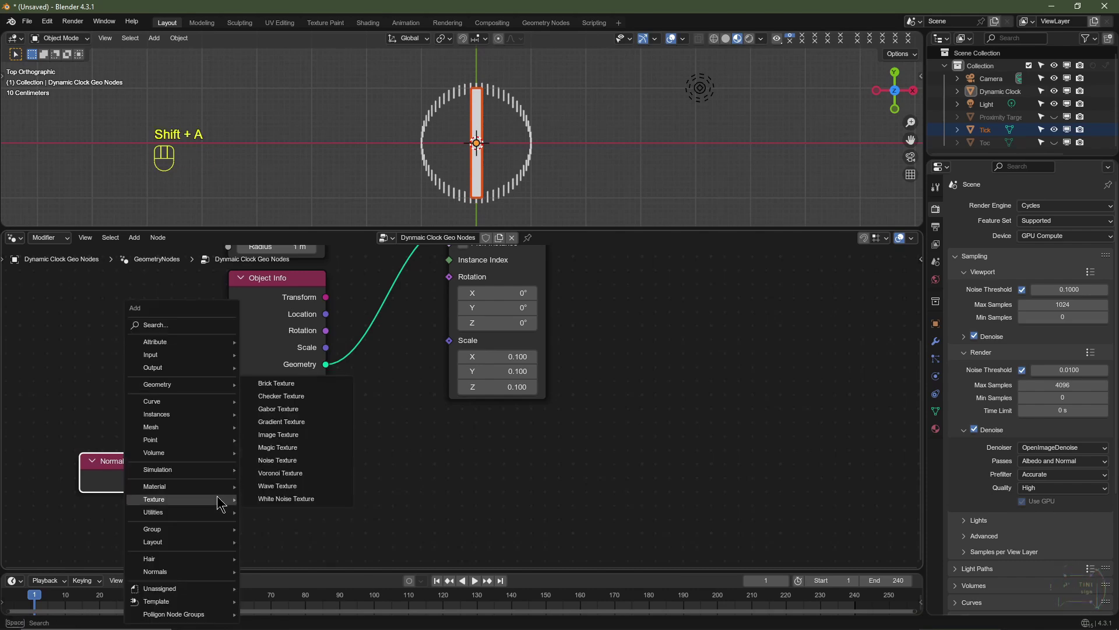
mouse_move(213, 516)
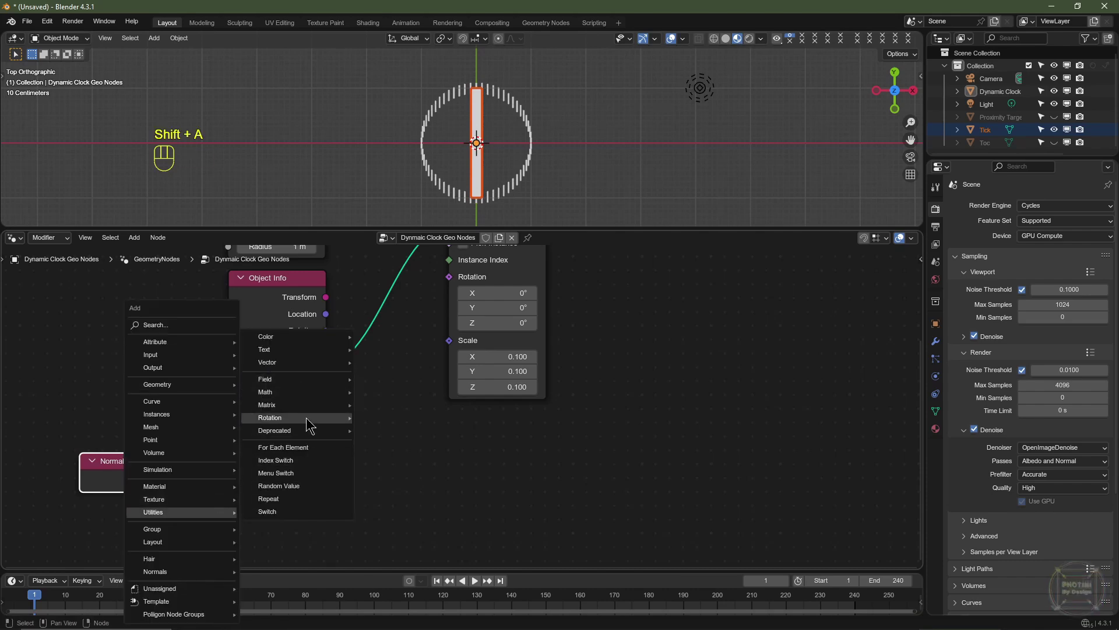
mouse_move(307, 419)
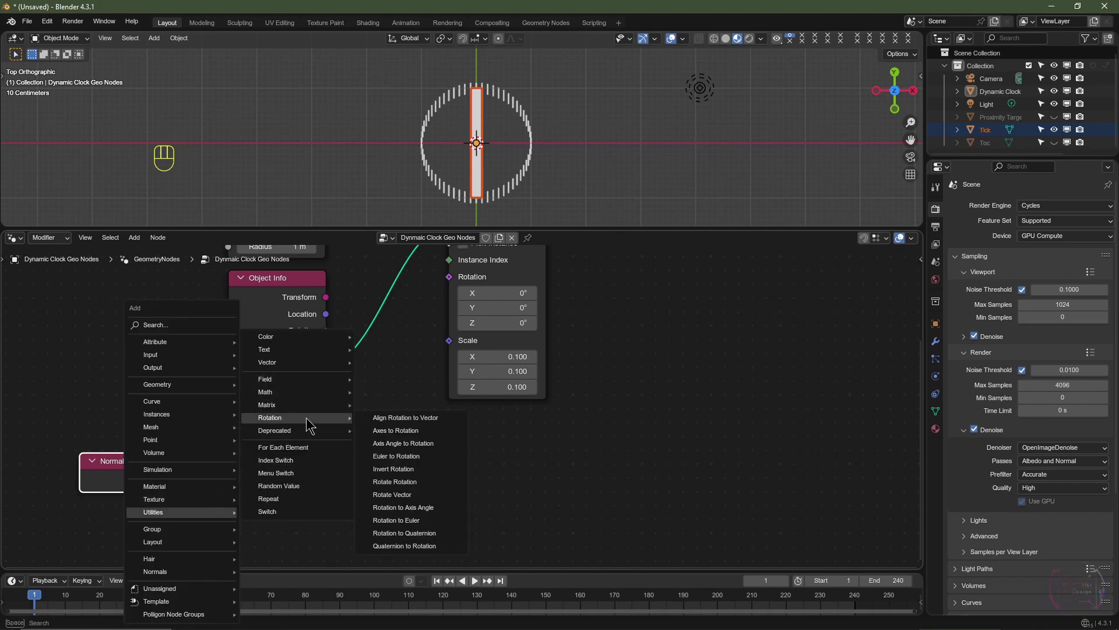
left_click(389, 417)
right_click(179, 442)
Link Normal to the Vector input of Align Rotation to Vector, and its Rotation output to Instance on Points' Rotation.
left_click_drag(175, 437, 227, 519)
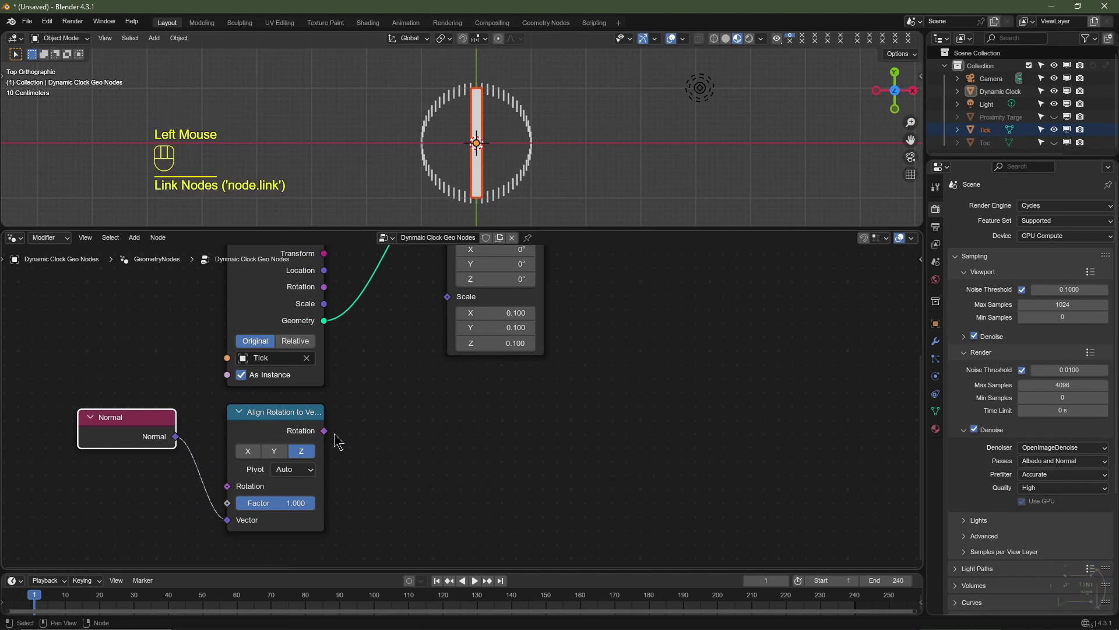
scroll(338, 437, "down", 2)
middle_click_drag(338, 437, 354, 481)
left_click_drag(355, 476, 440, 348)
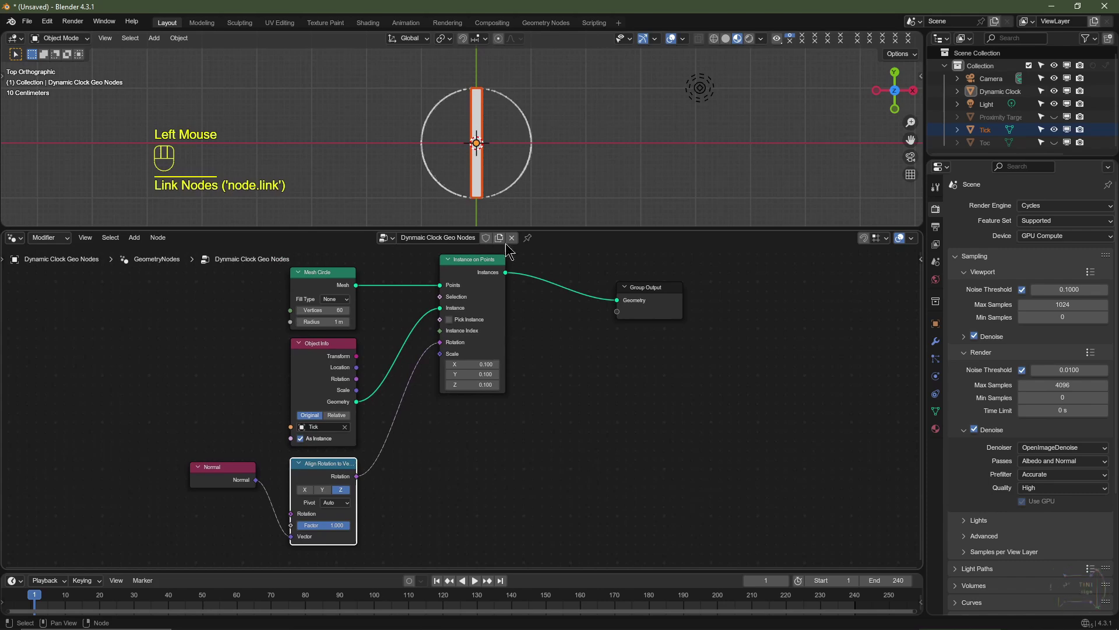
Set the Align Rotation to Vector axis to Y so the ticks point radially around the circle.
scroll(501, 210, "up", 2)
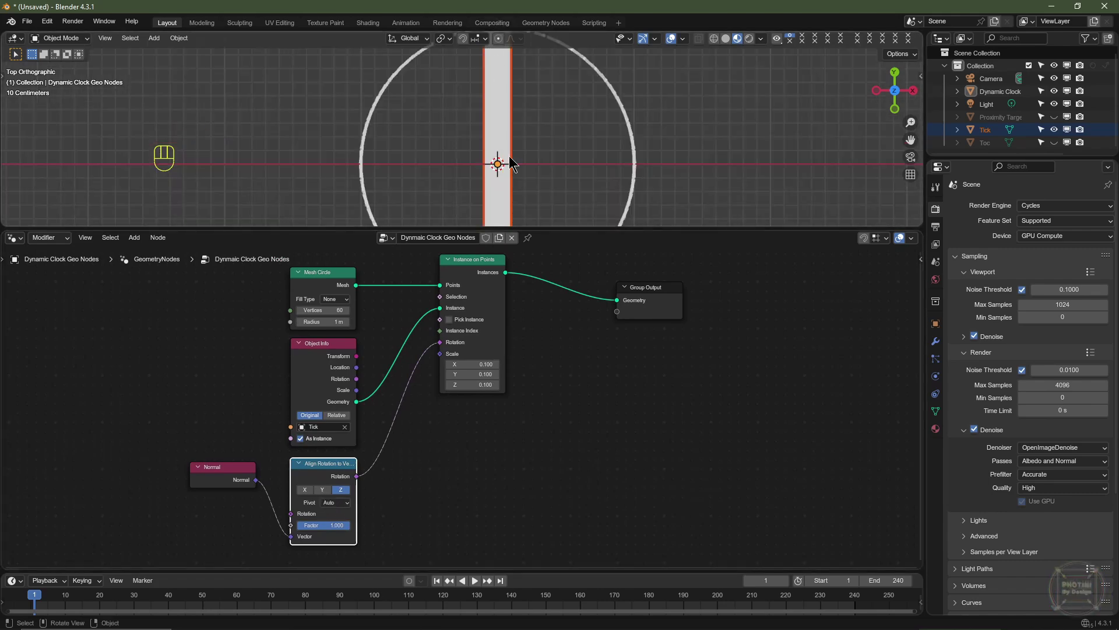
scroll(488, 87, "down", 2)
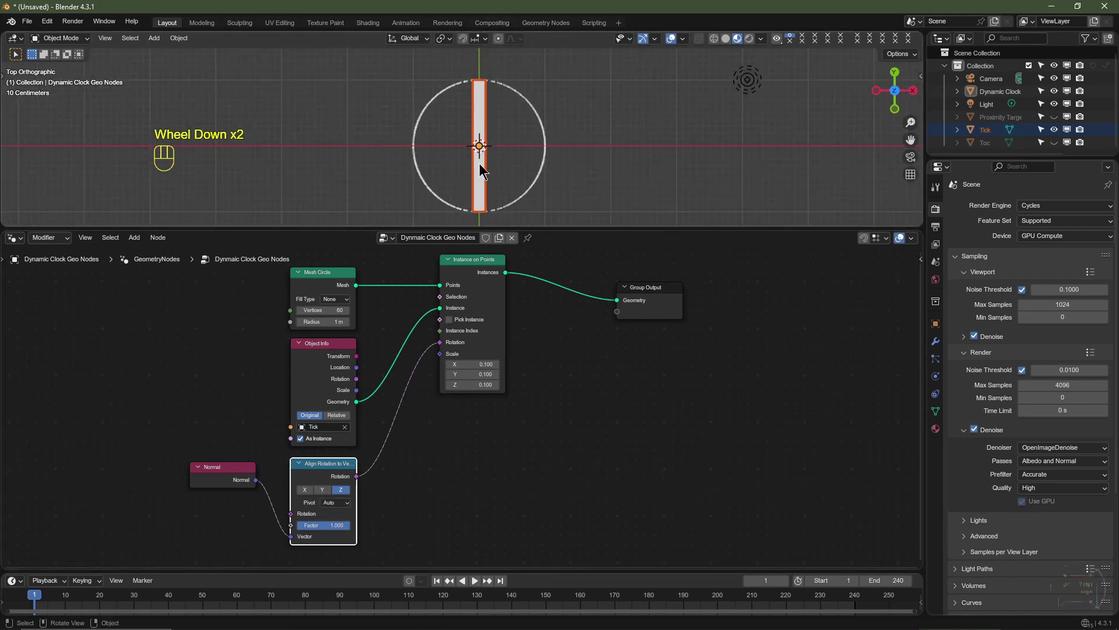
scroll(420, 338, "up", 1)
left_click(271, 519)
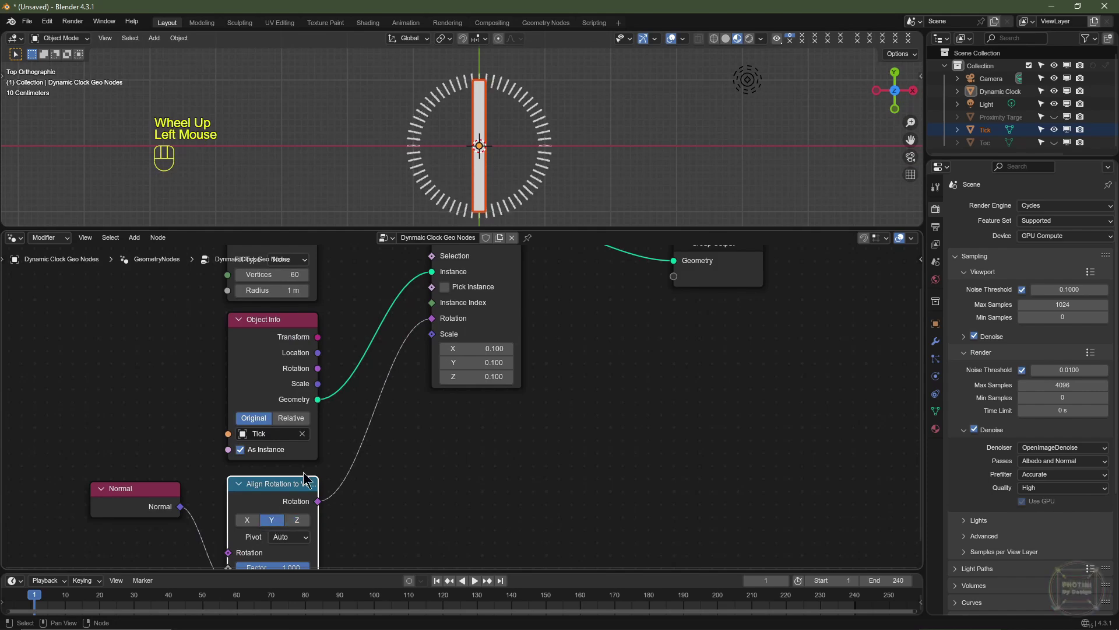
Hide the Tick object and unhide the Proximity Target in the viewport.
scroll(551, 159, "up", 1)
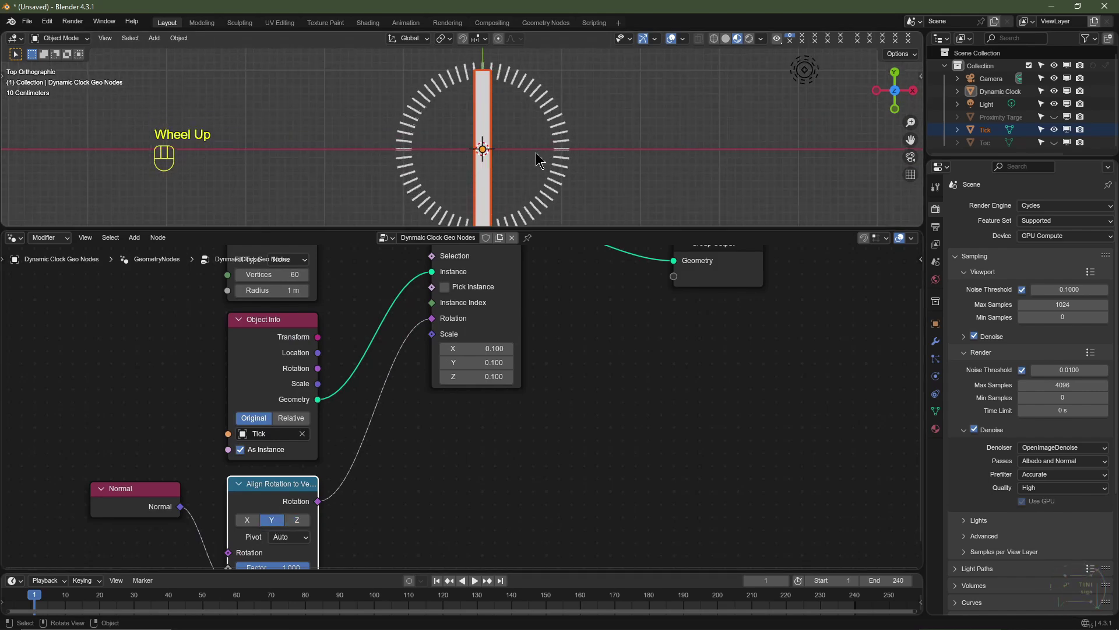
left_click(1056, 129)
left_click(1054, 117)
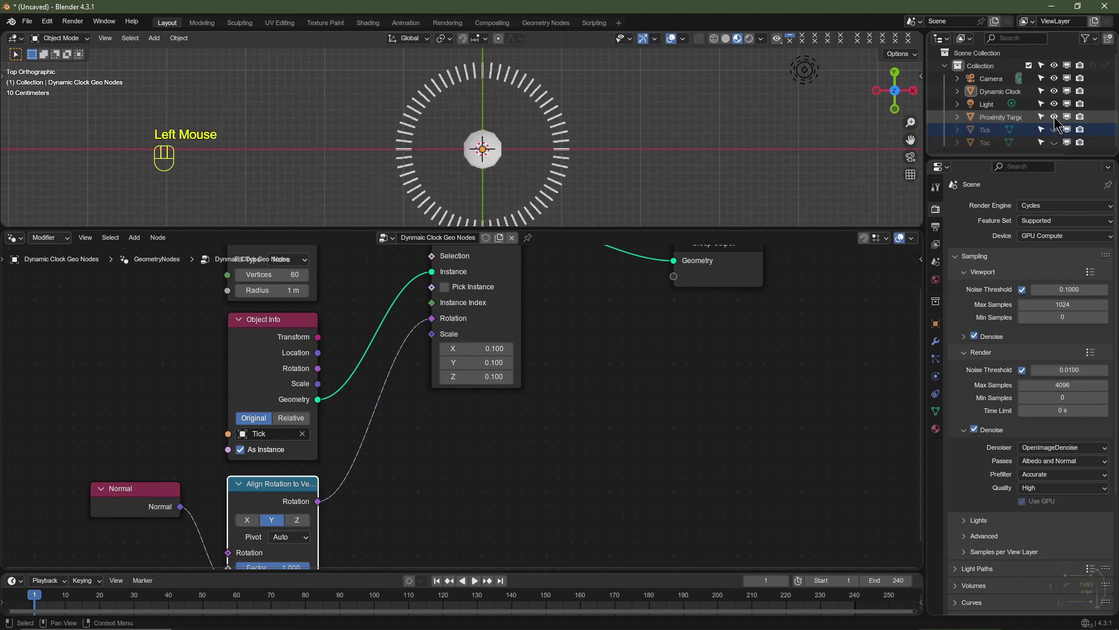
Add a Subdivision Surface modifier to the Proximity Target and set its viewport level to 2.
left_click(1003, 117)
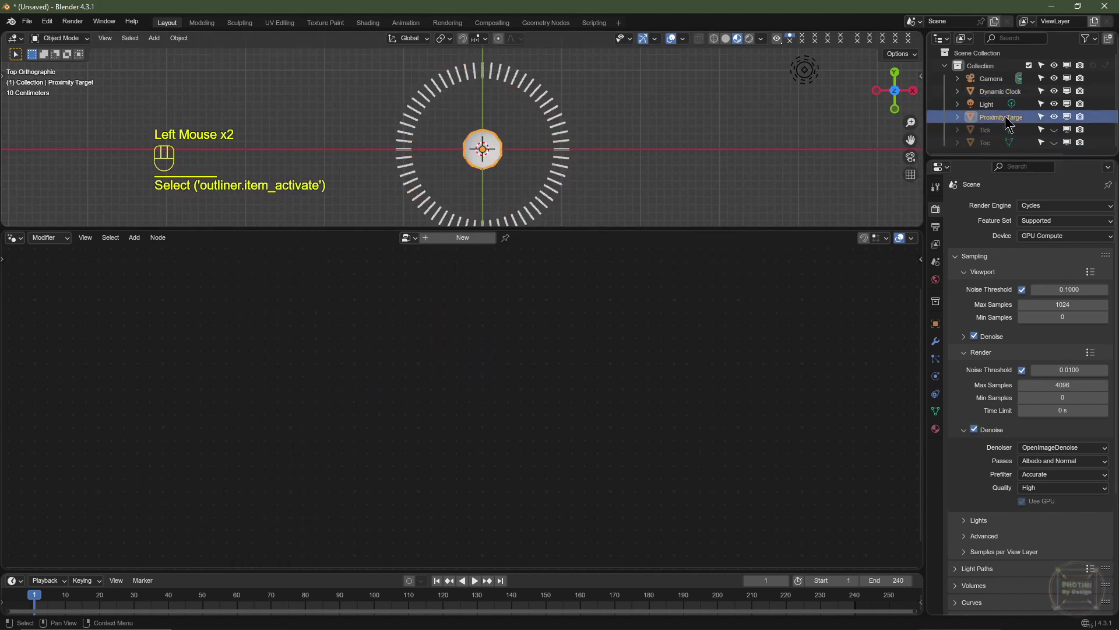
left_click(935, 341)
left_click(1016, 207)
mouse_move(982, 240)
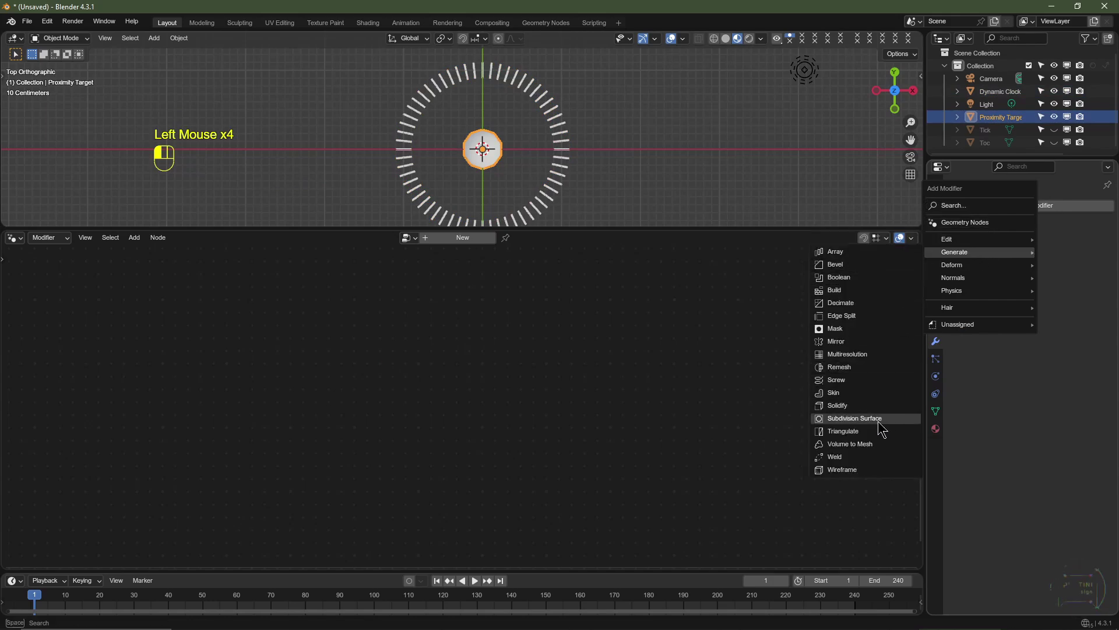
left_click(878, 419)
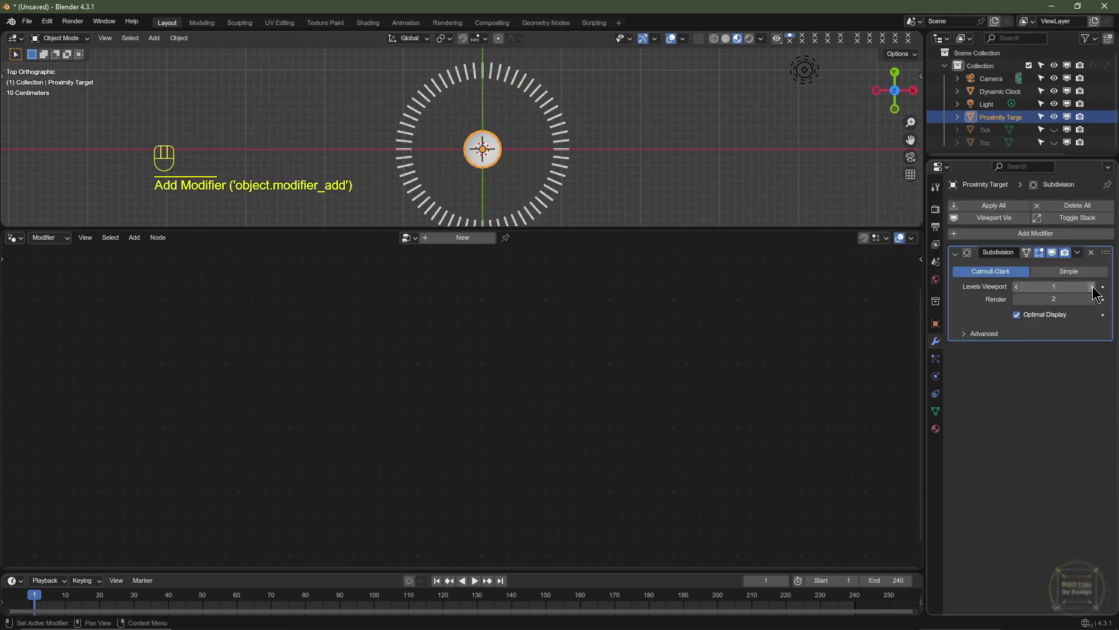
Move the Proximity Target along the Y axis onto the 12 o'clock tick of the circle.
key("g")
key("y")
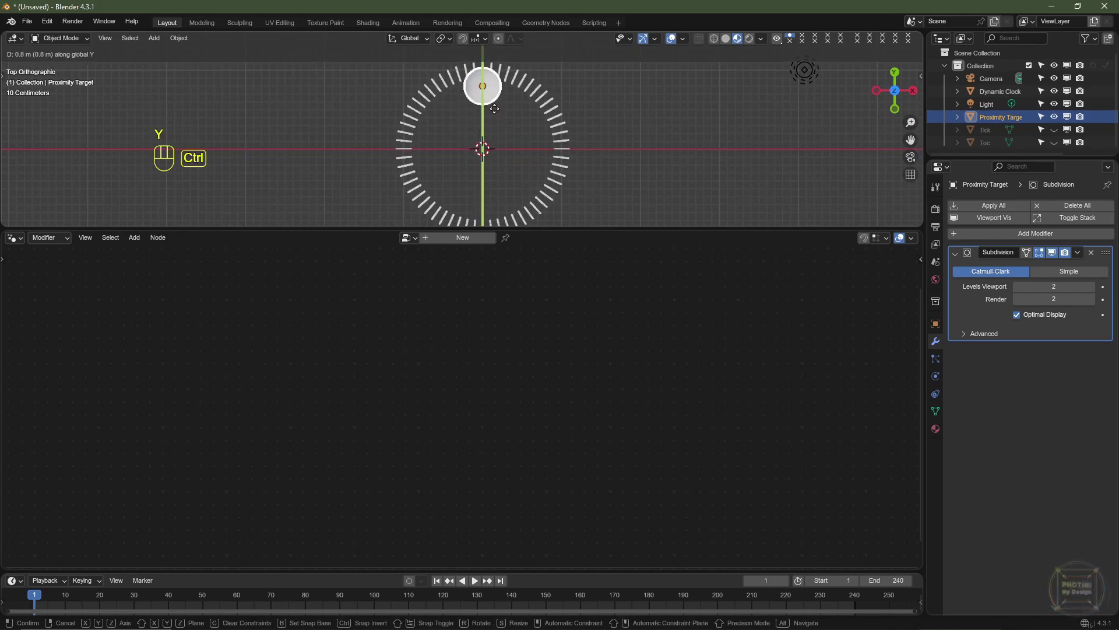
left_click(490, 95, "ctrl")
middle_click_drag(522, 140, 523, 158, "shift")
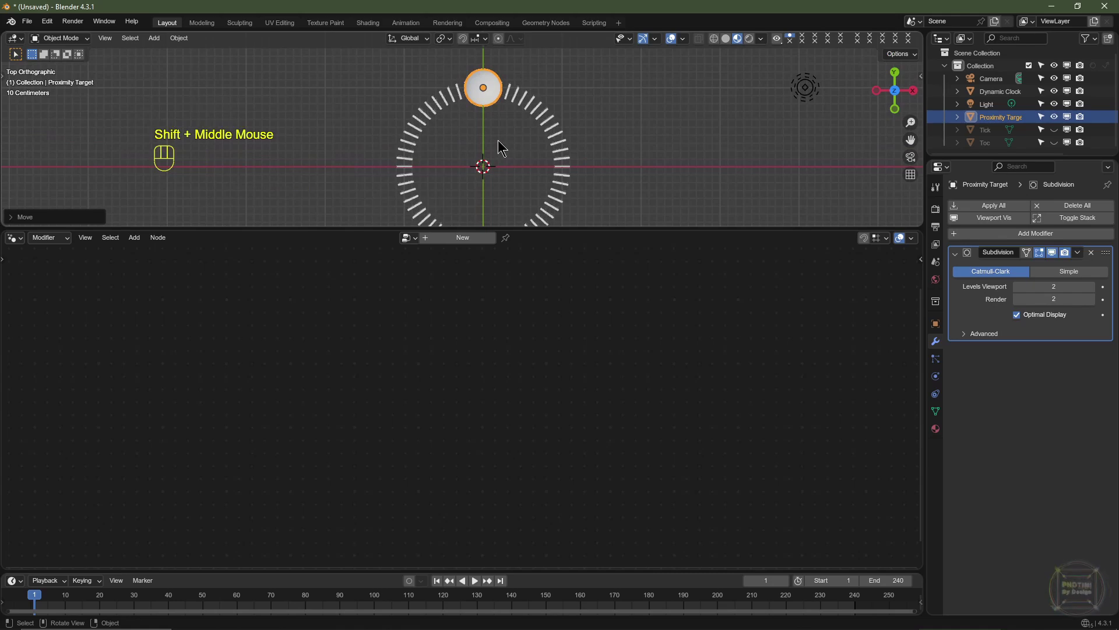
Scale the Proximity Target's mesh by 0.5 in Edit Mode and return to Object Mode.
key("Tab")
type("s")
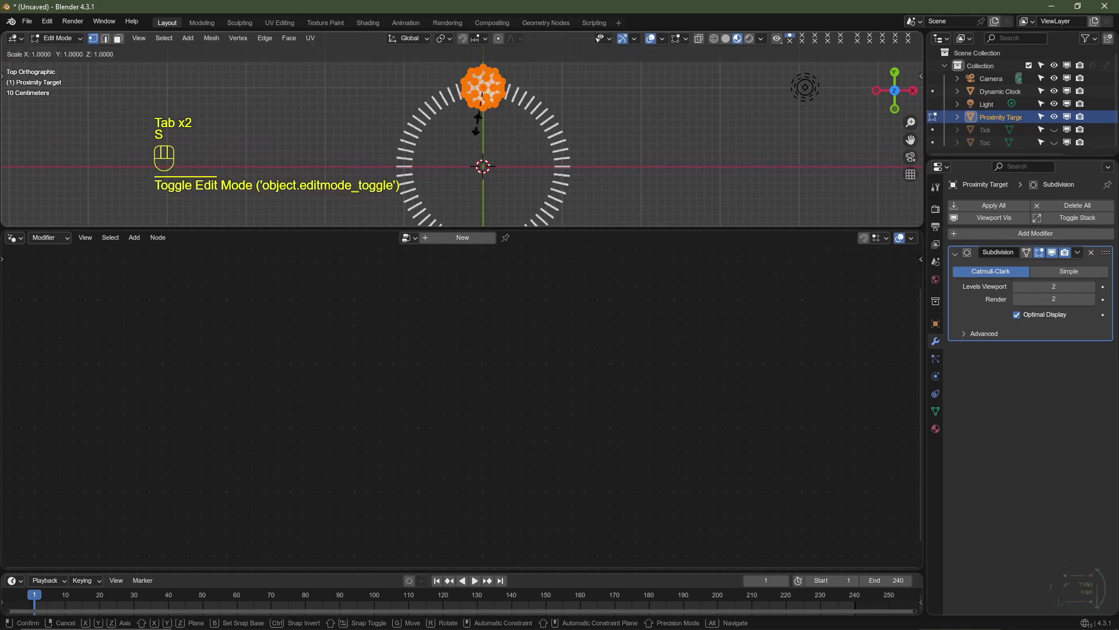
type(".5")
key("Return")
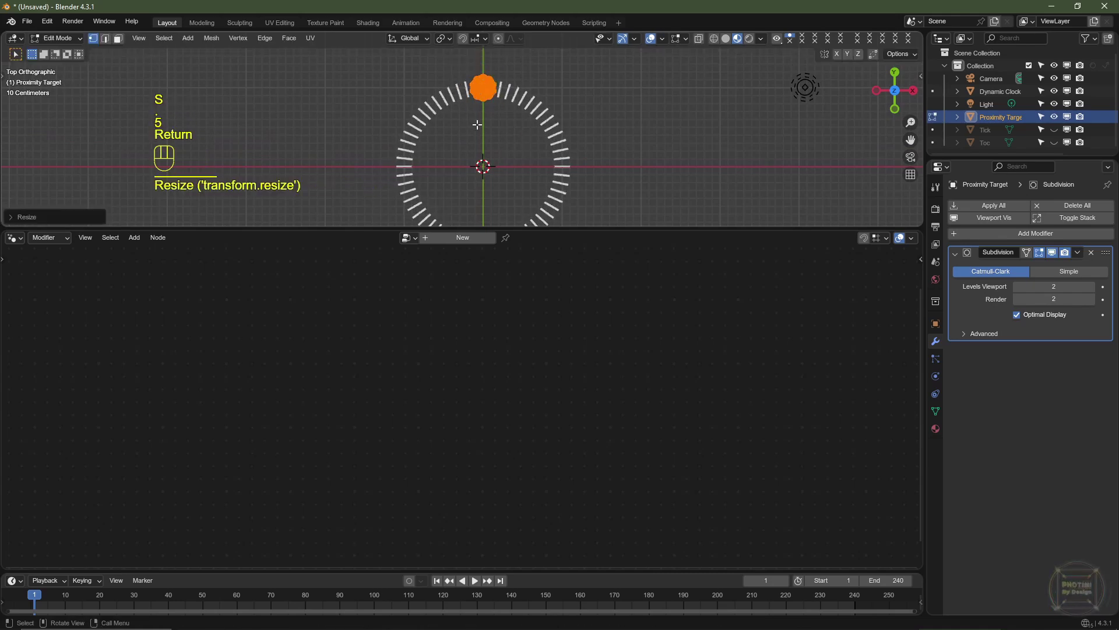
key("Tab")
scroll(526, 127, "up", 3)
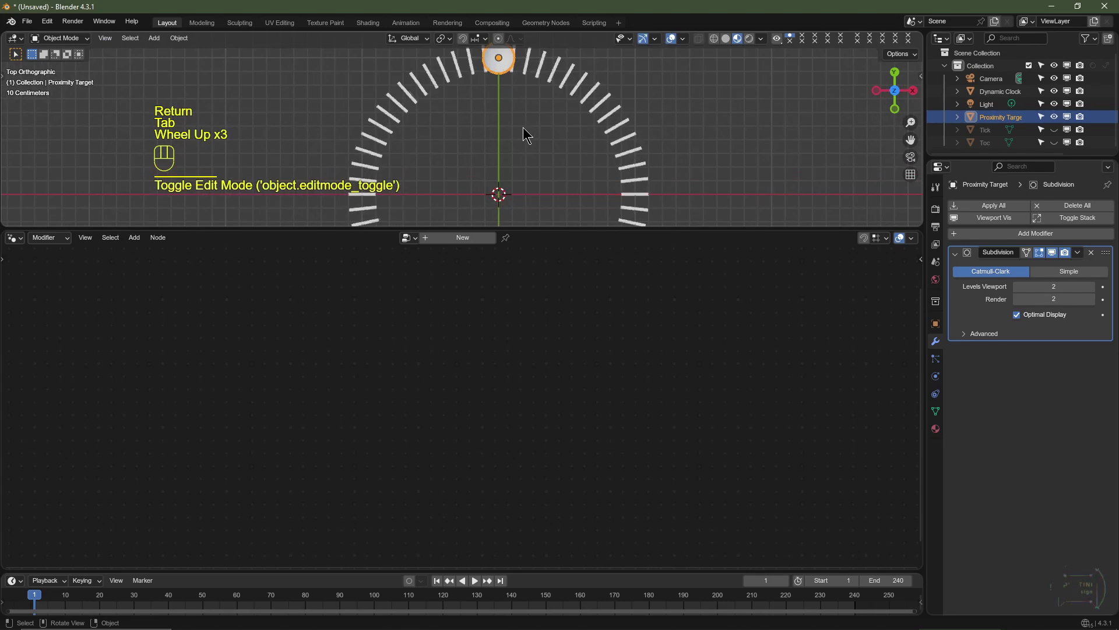
Select the Dynamic Clock object to bring back its node tree and enlarge the node editor area.
triple_click(542, 88)
left_click(506, 80)
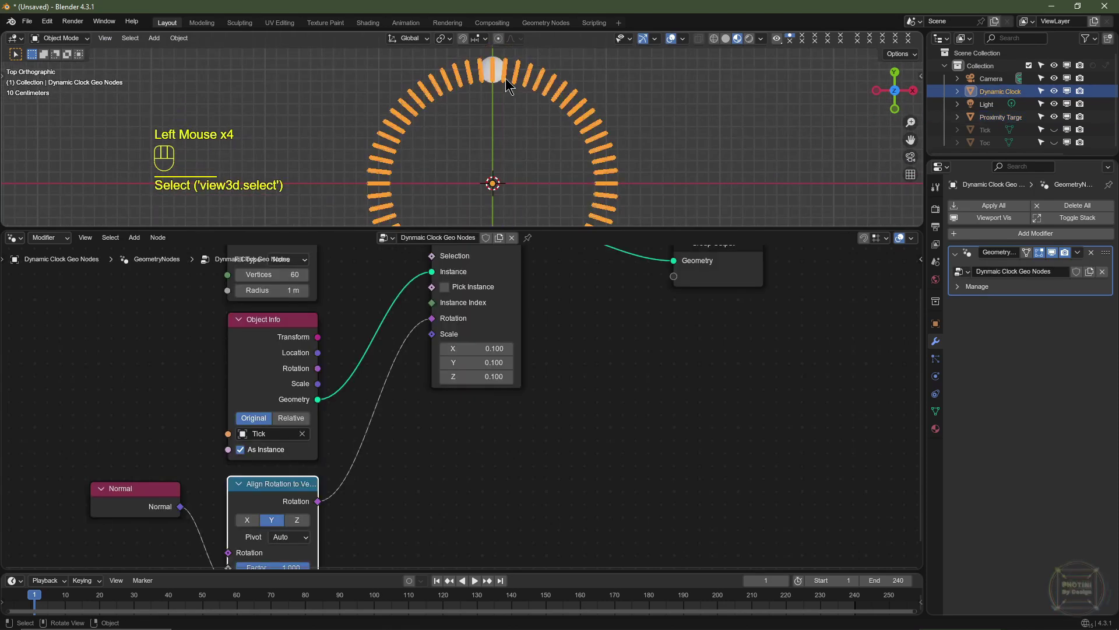
left_click(499, 67)
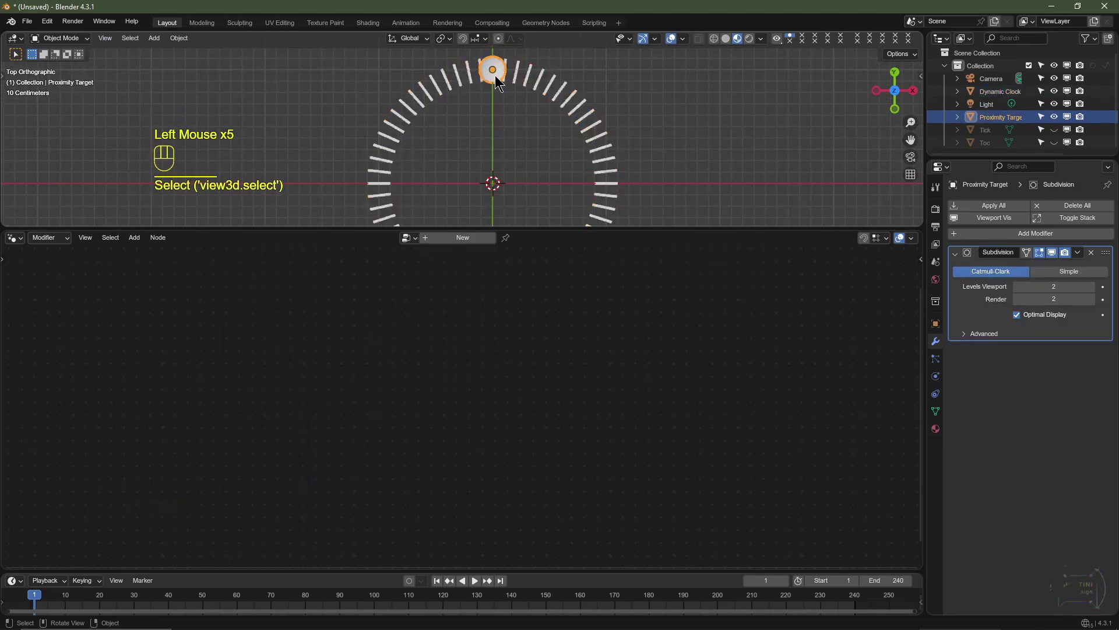
left_click(554, 85)
scroll(443, 350, "down", 2)
left_click_drag(589, 228, 589, 171)
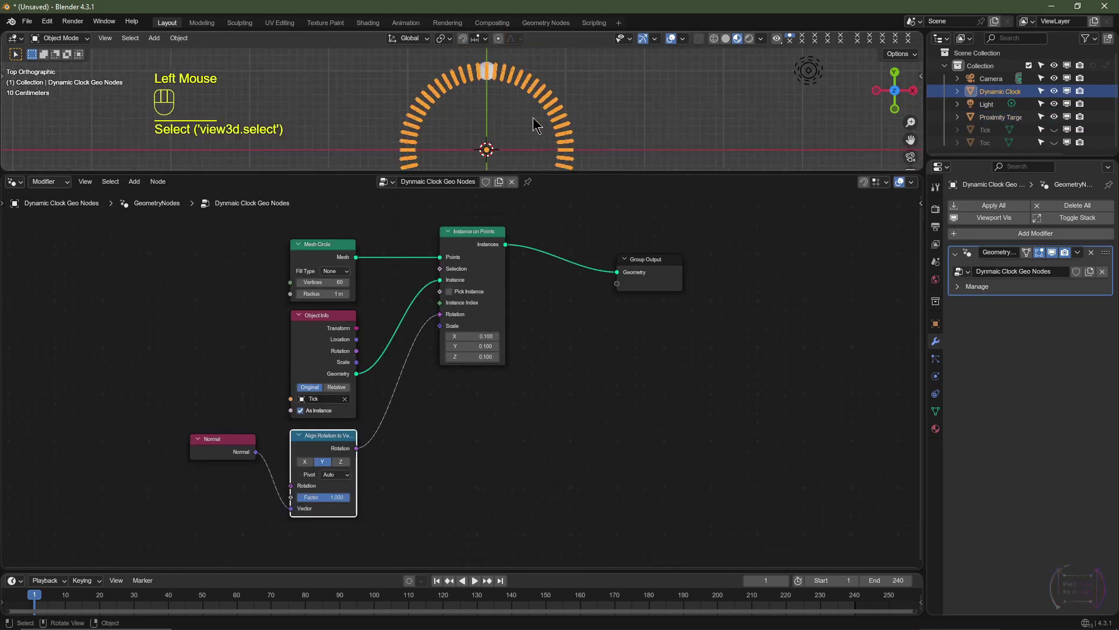
Bring the Proximity Target into the node tree as an Object Info node, placed below Align Rotation to Vector.
left_click_drag(994, 116, 462, 485)
middle_click_drag(616, 504, 663, 469)
left_click_drag(531, 447, 379, 500)
middle_click_drag(618, 326, 480, 346)
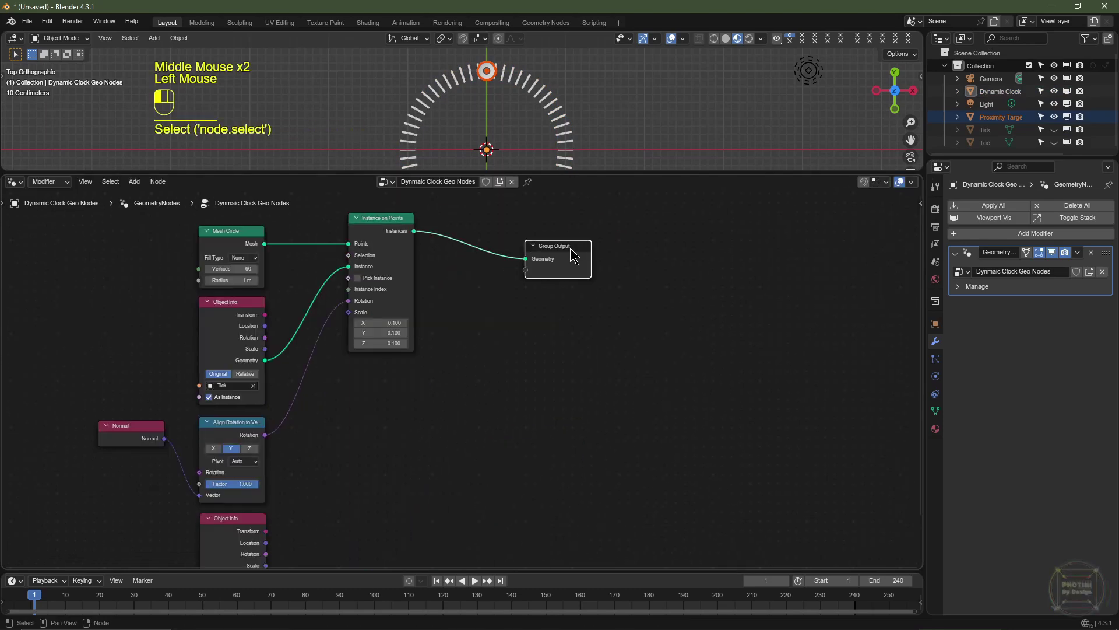
Make room before Group Output and insert a Scale Instances node between Instance on Points and Group Output.
left_click_drag(578, 256, 757, 222)
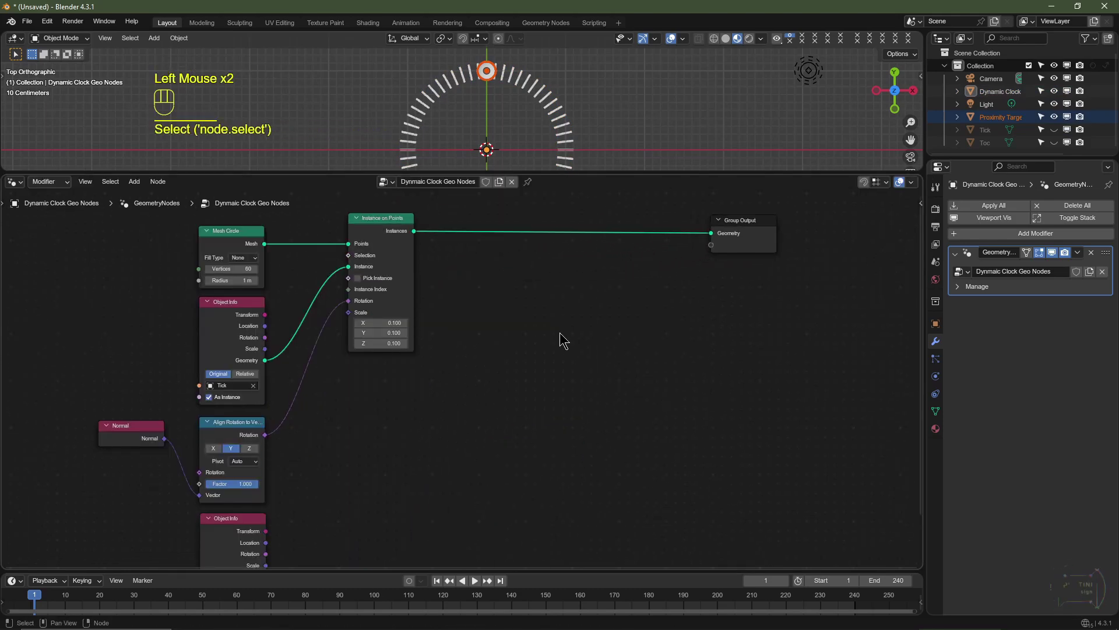
key("shift+a")
mouse_move(537, 241)
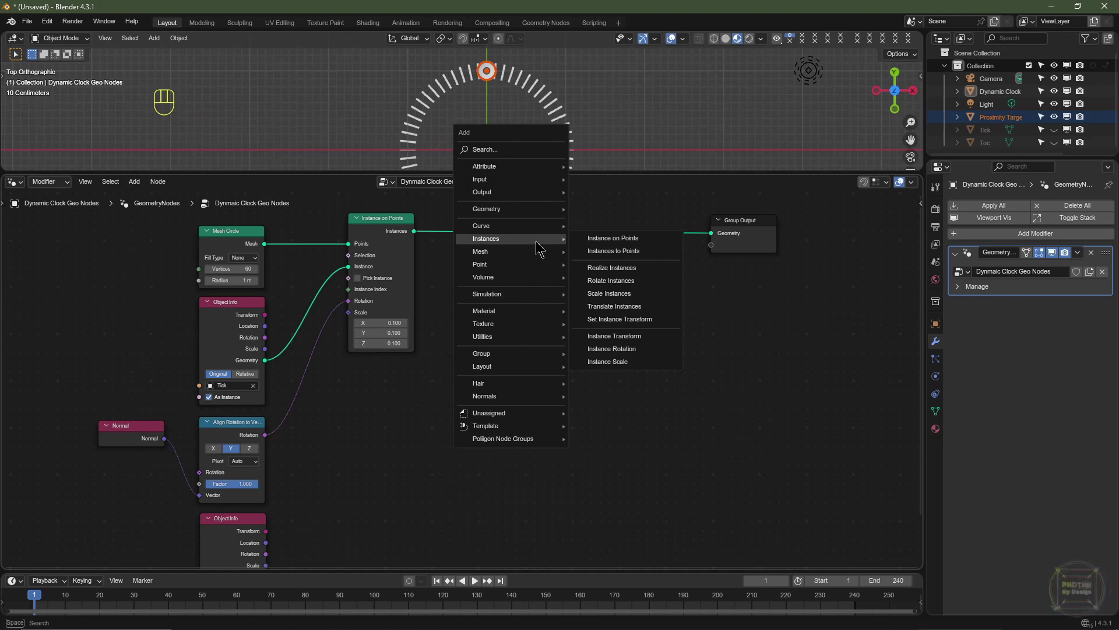
left_click(610, 294)
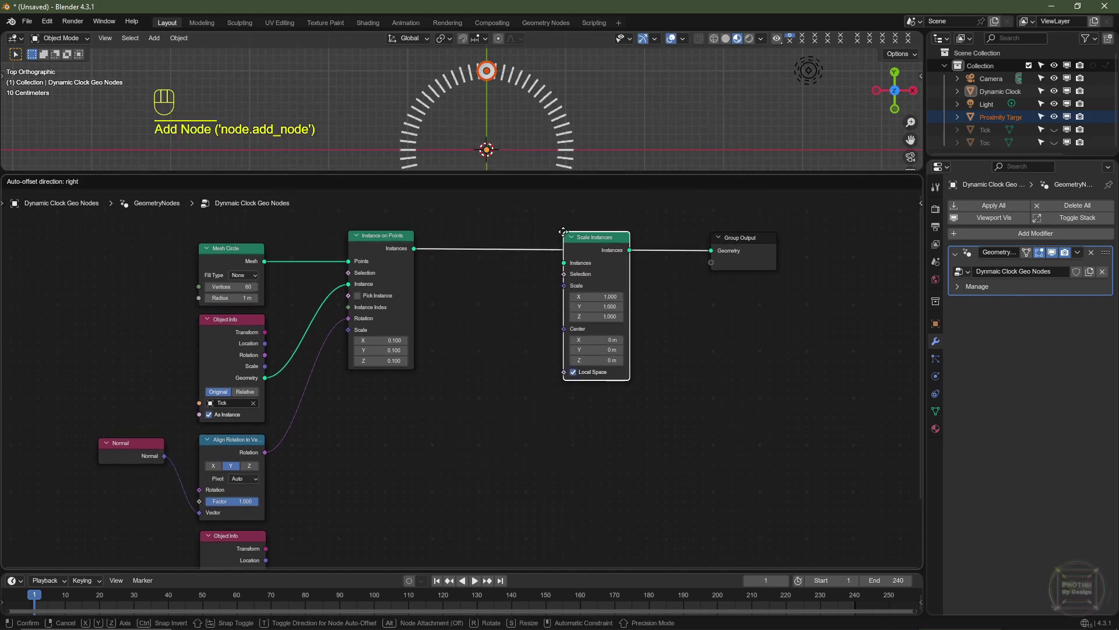
left_click(564, 229)
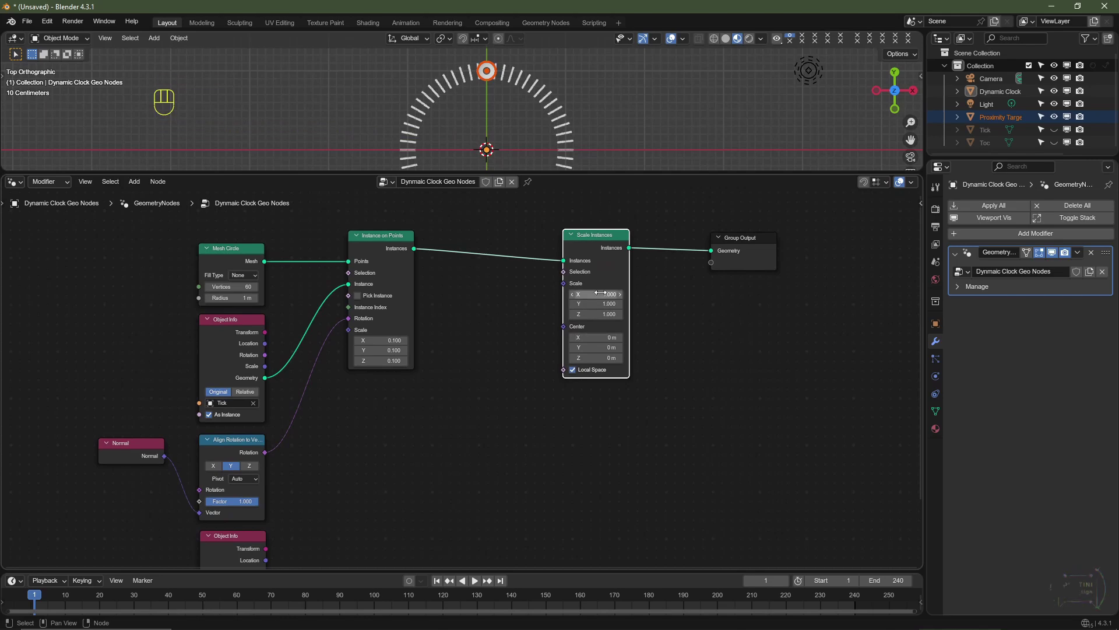
left_click_drag(591, 295, 671, 314)
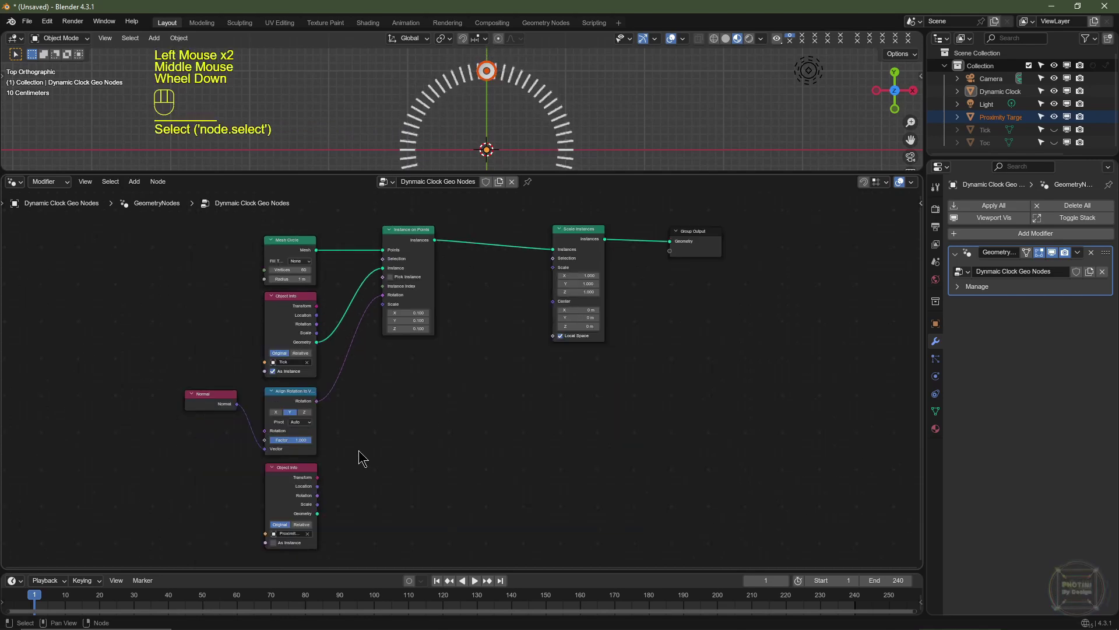
left_click(297, 481)
middle_click_drag(330, 500, 419, 402)
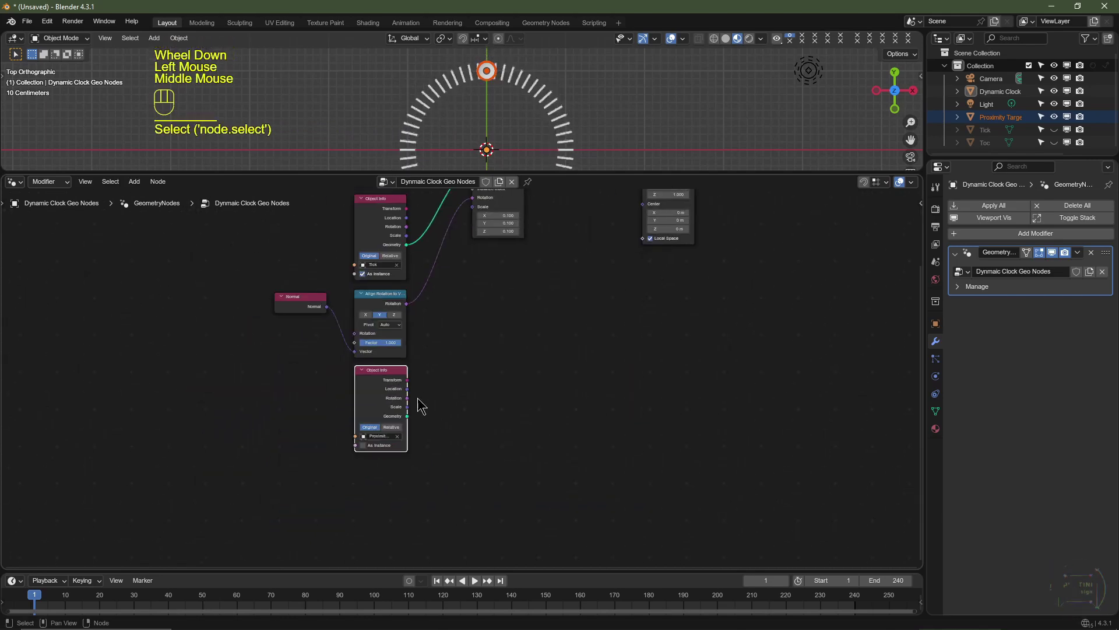
middle_click_drag(529, 357, 438, 441)
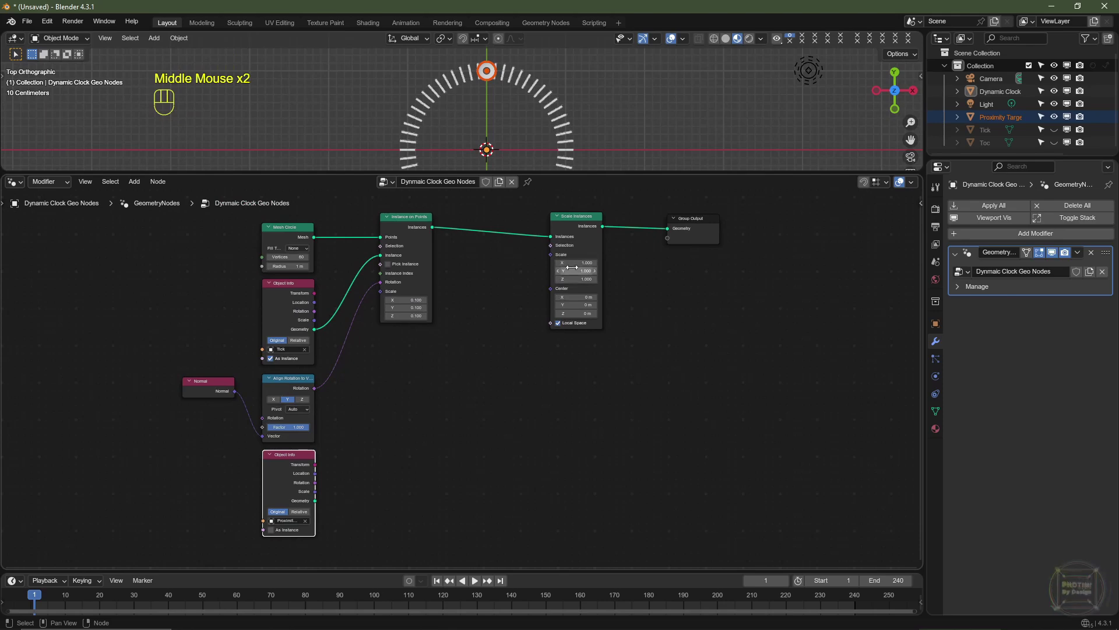
Add a Mesh Line node with a count of 1 and link the Proximity Target's Location to its Start Location.
middle_click_drag(528, 370, 375, 442)
key("shift+a")
mouse_move(373, 429)
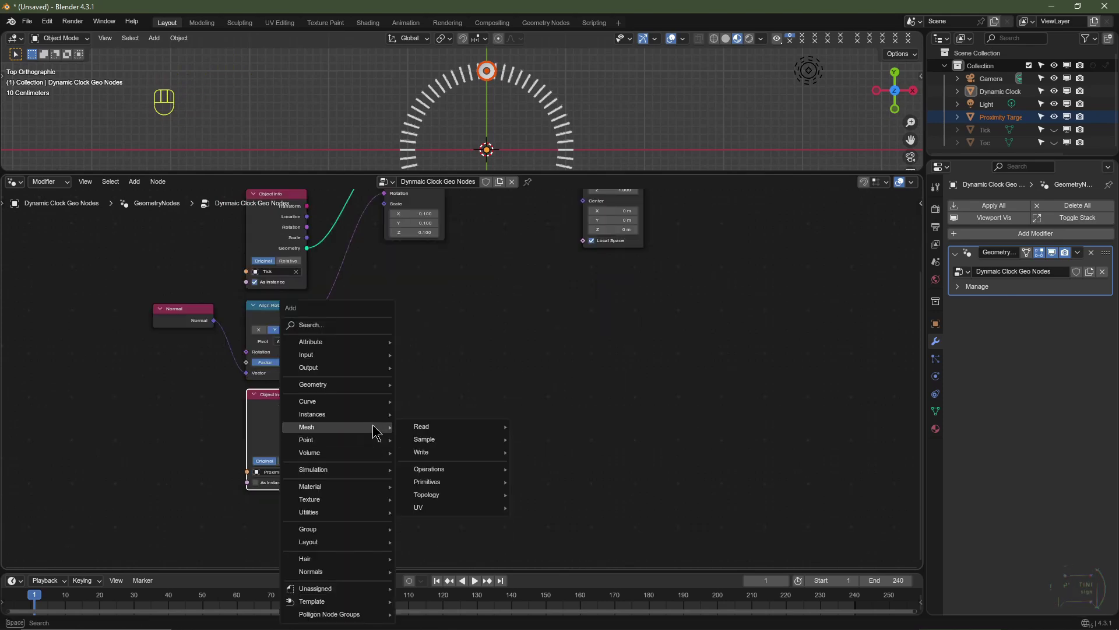
mouse_move(467, 481)
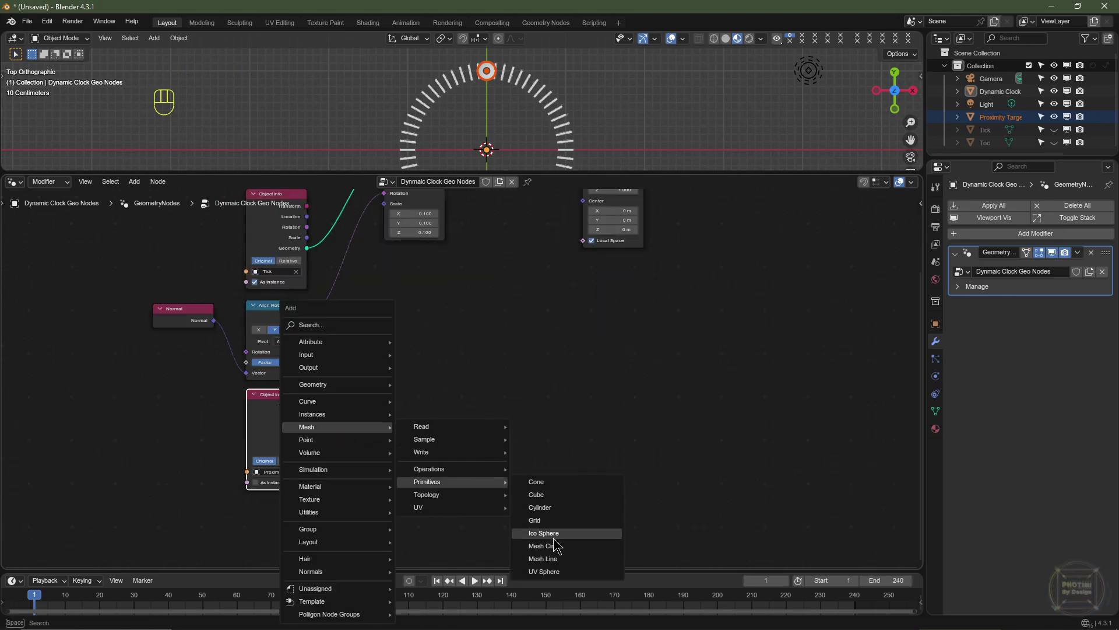
left_click(550, 561)
scroll(436, 513, "up", 2)
left_click(348, 418)
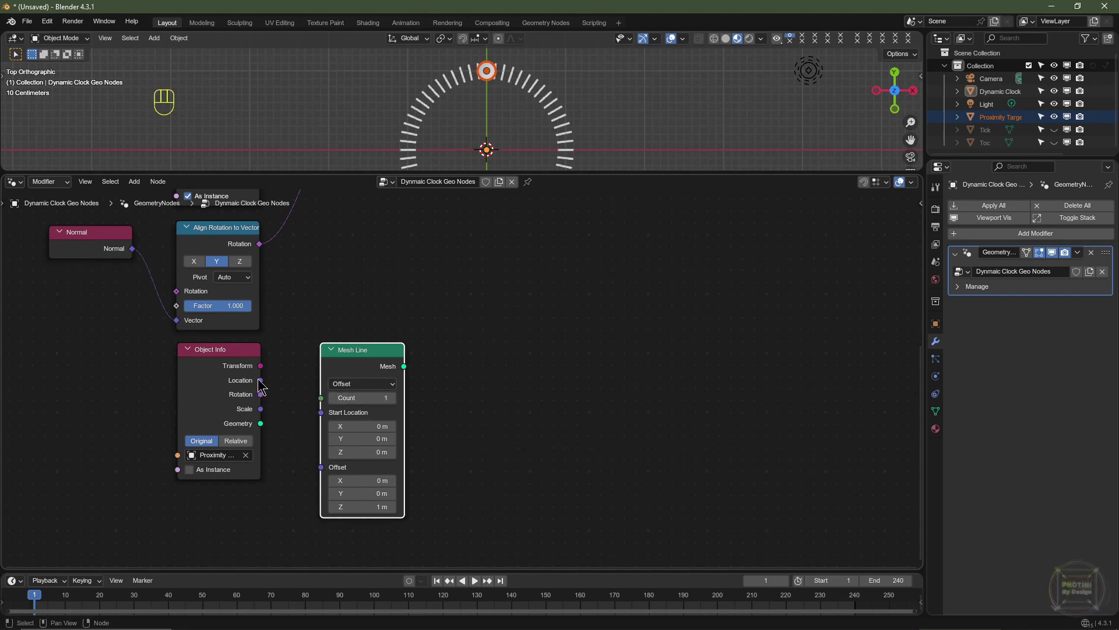
left_click_drag(261, 380, 325, 431)
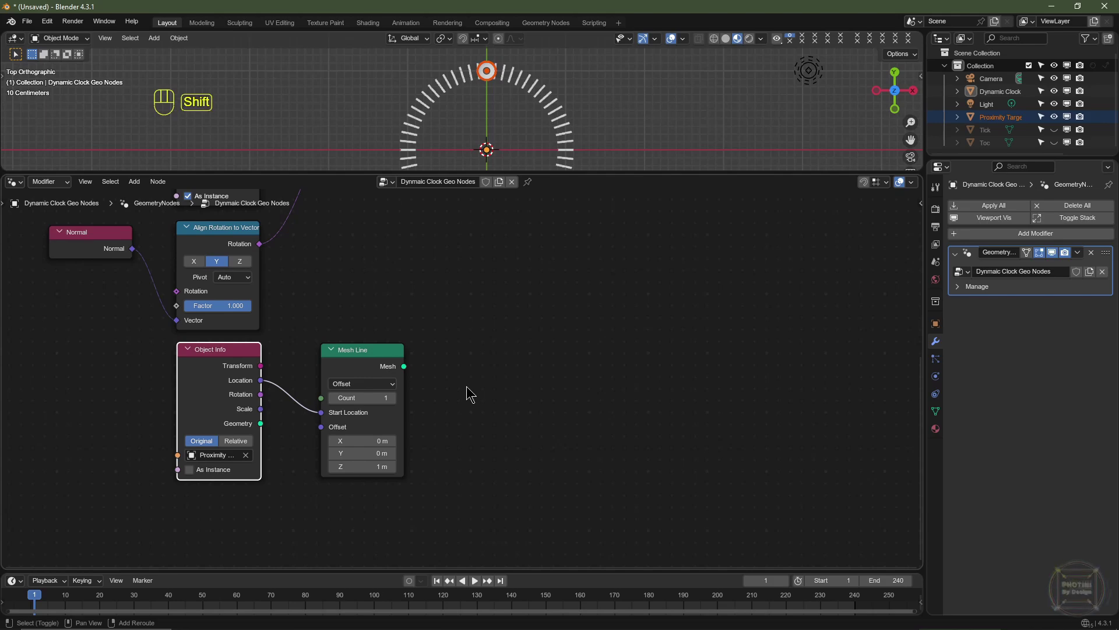
Add a Geometry Proximity node beside Mesh Line and link the Mesh output to its Geometry input.
key("shift+a")
mouse_move(453, 344)
mouse_move(543, 357)
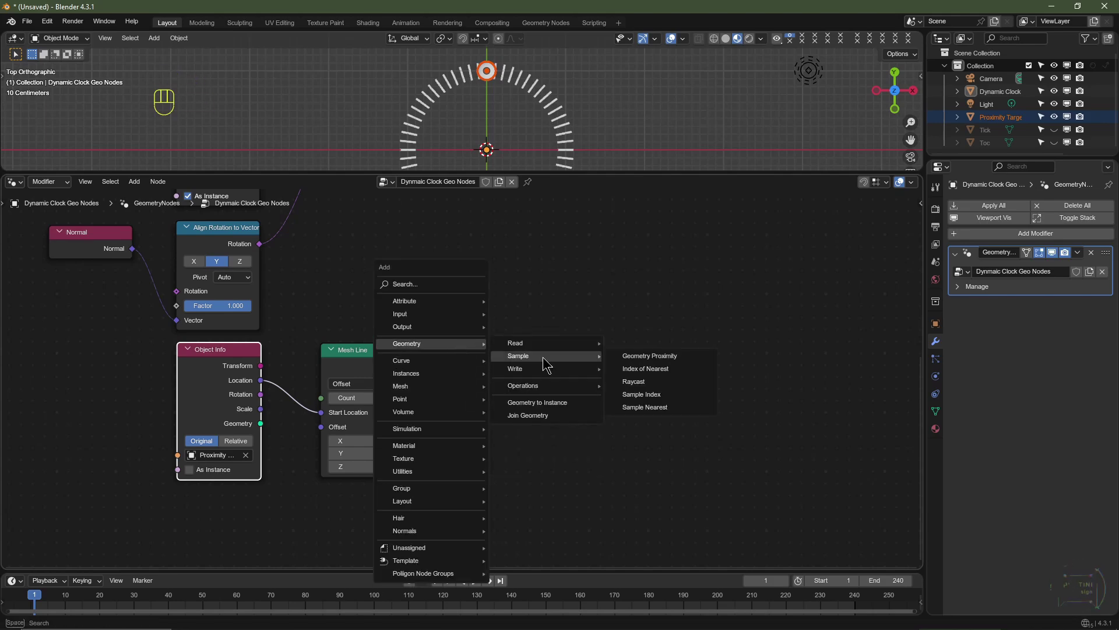
left_click(639, 356)
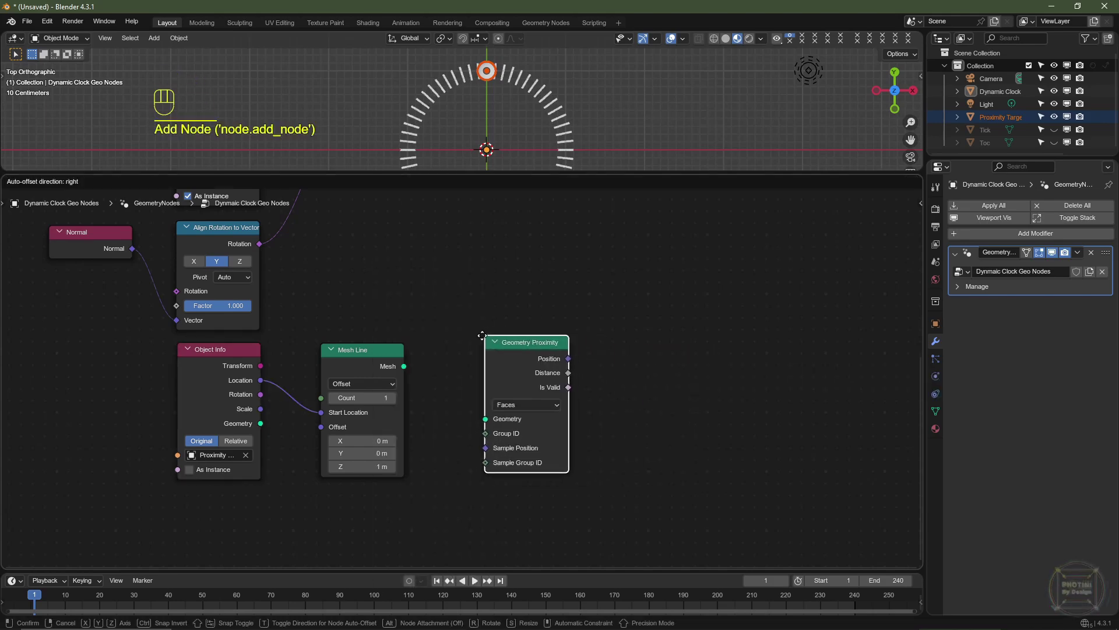
left_click(438, 351)
left_click_drag(373, 361, 349, 358)
left_click_drag(475, 352, 455, 356)
left_click_drag(379, 364, 417, 430)
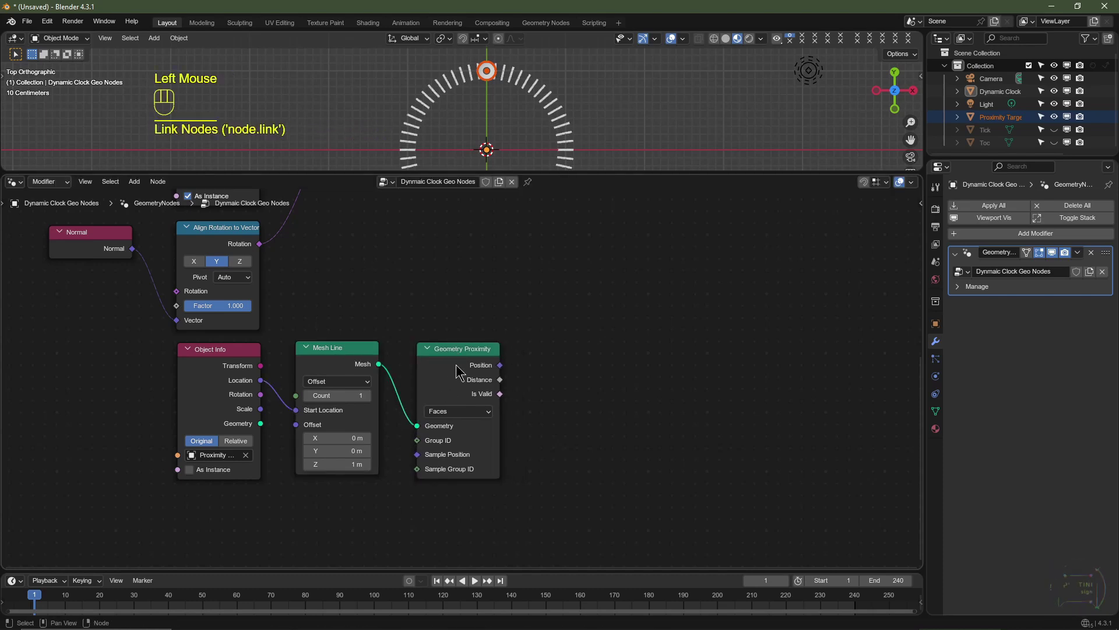
scroll(642, 365, "down", 2)
middle_click_drag(642, 366, 574, 403)
scroll(560, 373, "down", 2)
middle_click_drag(551, 347, 550, 375)
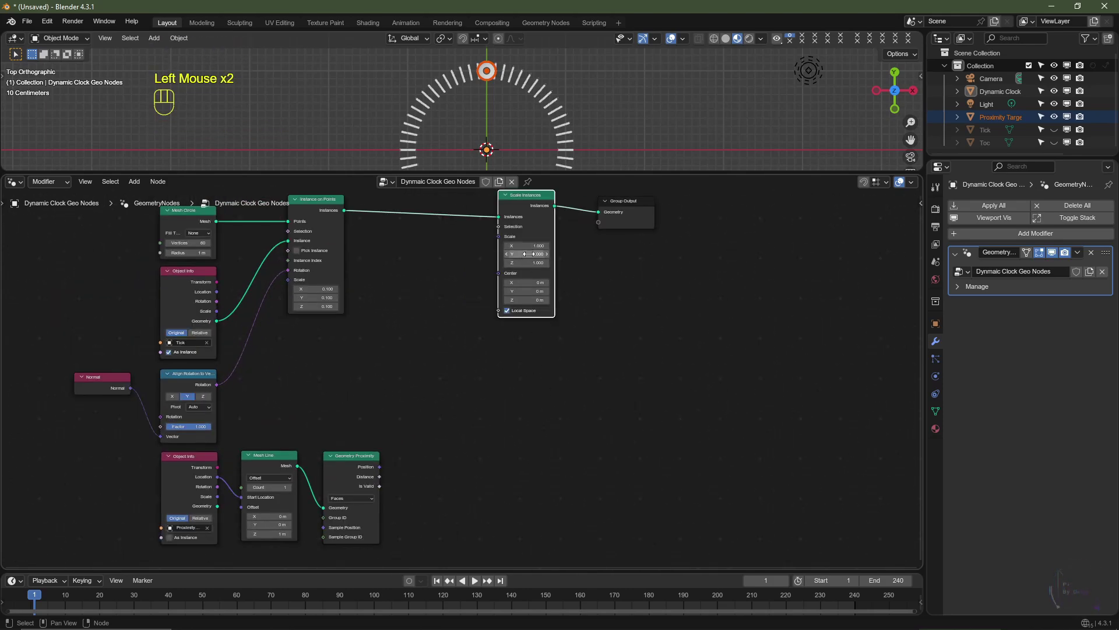
mouse_move(529, 254)
left_mouse_down()
mouse_move(575, 254)
mouse_move(532, 253)
left_mouse_up()
left_click_drag(532, 253, 529, 254)
Add a Combine XYZ node after Geometry Proximity and link Distance to its Y input.
key("shift+a")
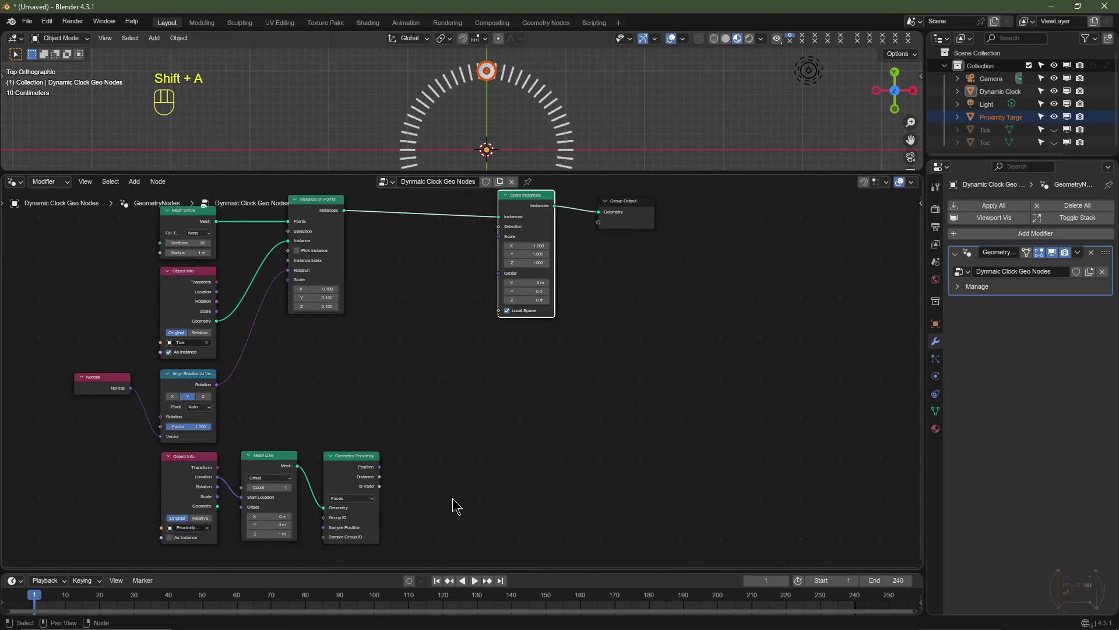
key("shift+a")
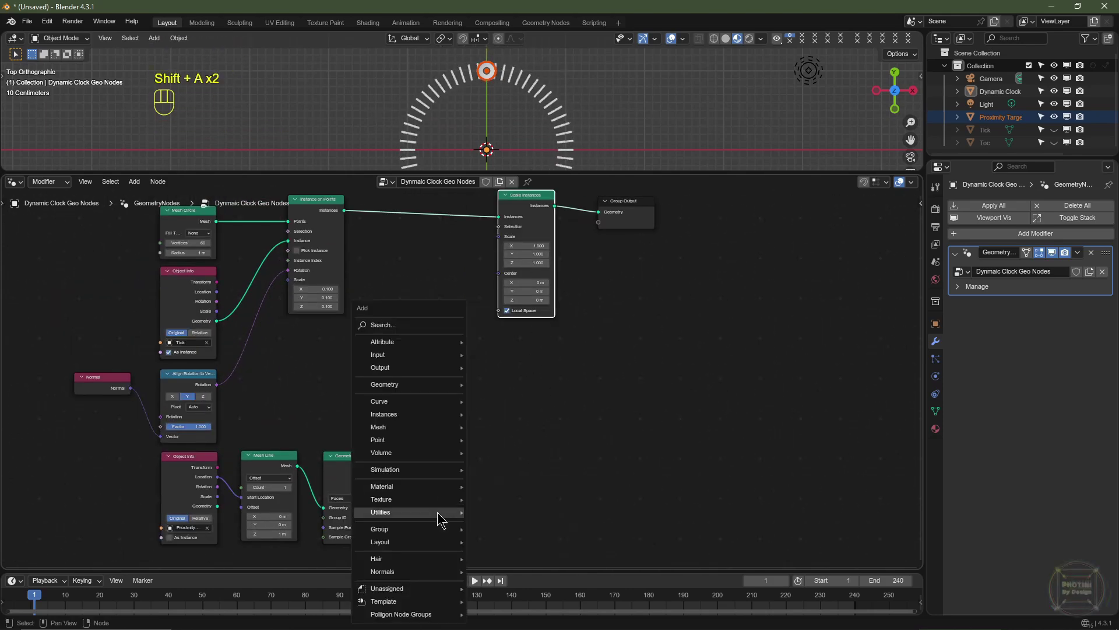
mouse_move(438, 512)
mouse_move(533, 364)
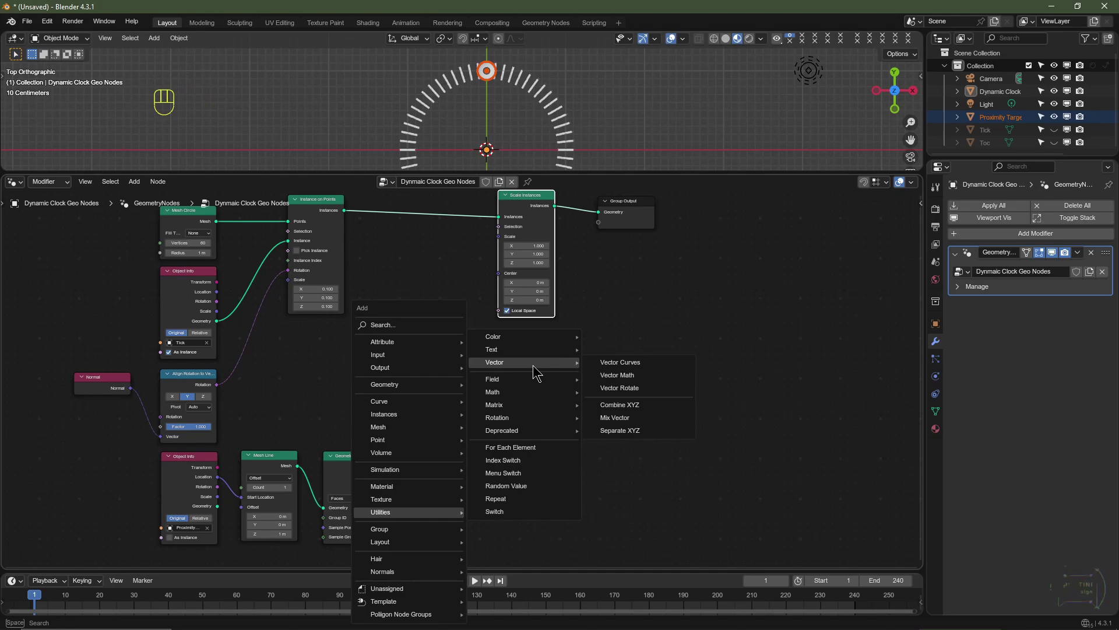
left_click(635, 404)
left_click(410, 448)
scroll(393, 480, "up", 2)
middle_click_drag(393, 480, 370, 456)
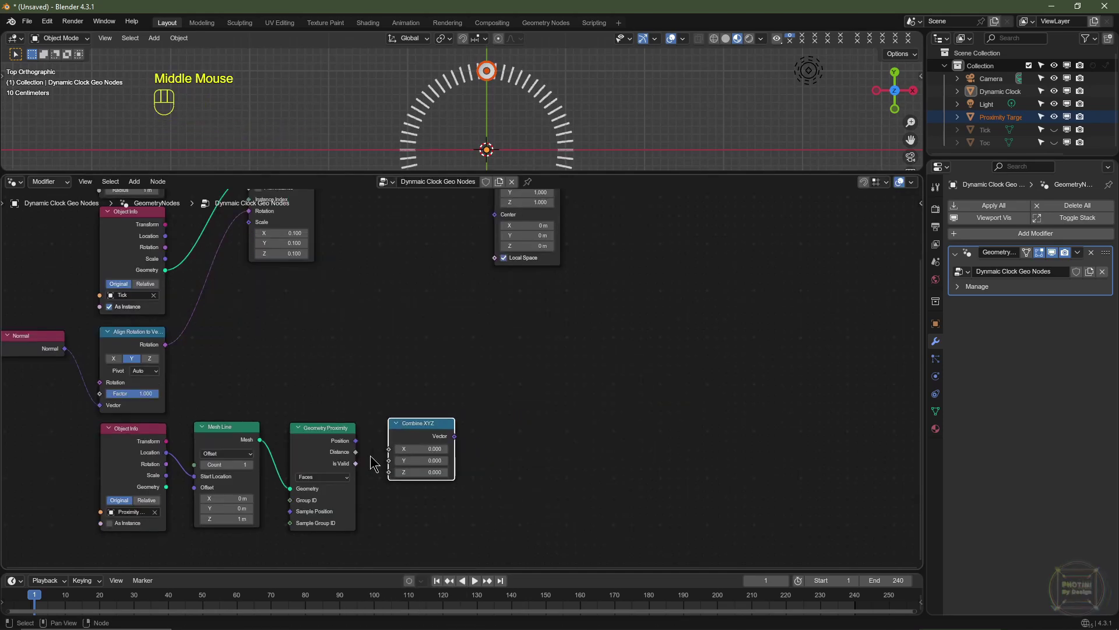
left_click_drag(356, 451, 389, 460)
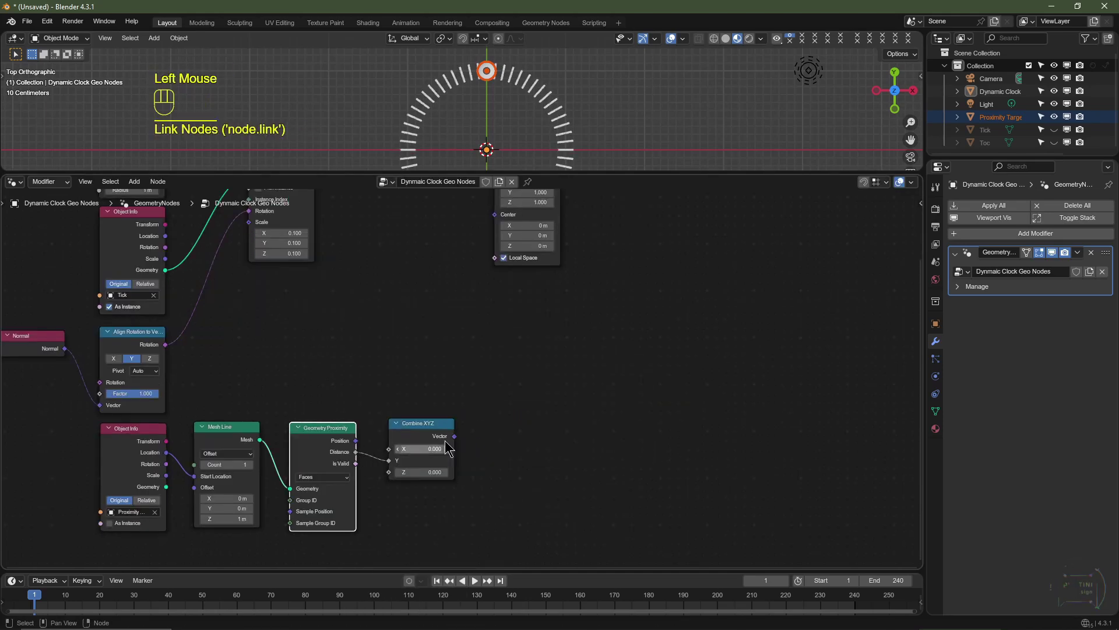
Link the Combine XYZ Vector output to the Scale input of Scale Instances.
middle_click_drag(527, 438, 527, 480)
scroll(525, 464, "down", 1)
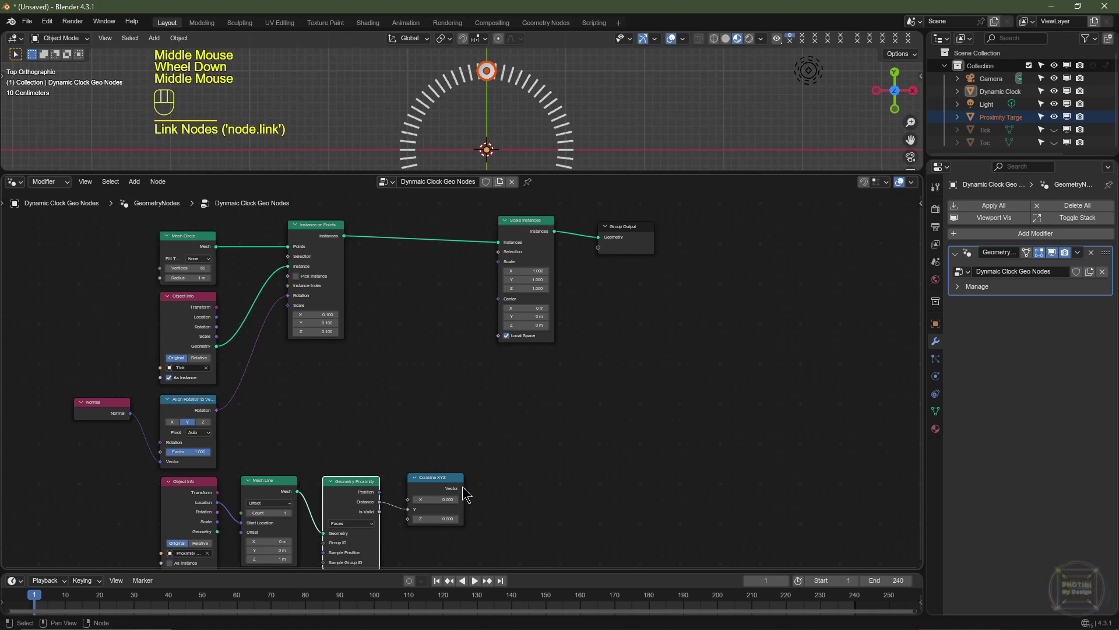
left_click_drag(465, 488, 498, 262)
Set the Geometry Proximity node's target geometry to Points.
scroll(525, 467, "up", 2)
middle_click_drag(572, 548, 614, 437)
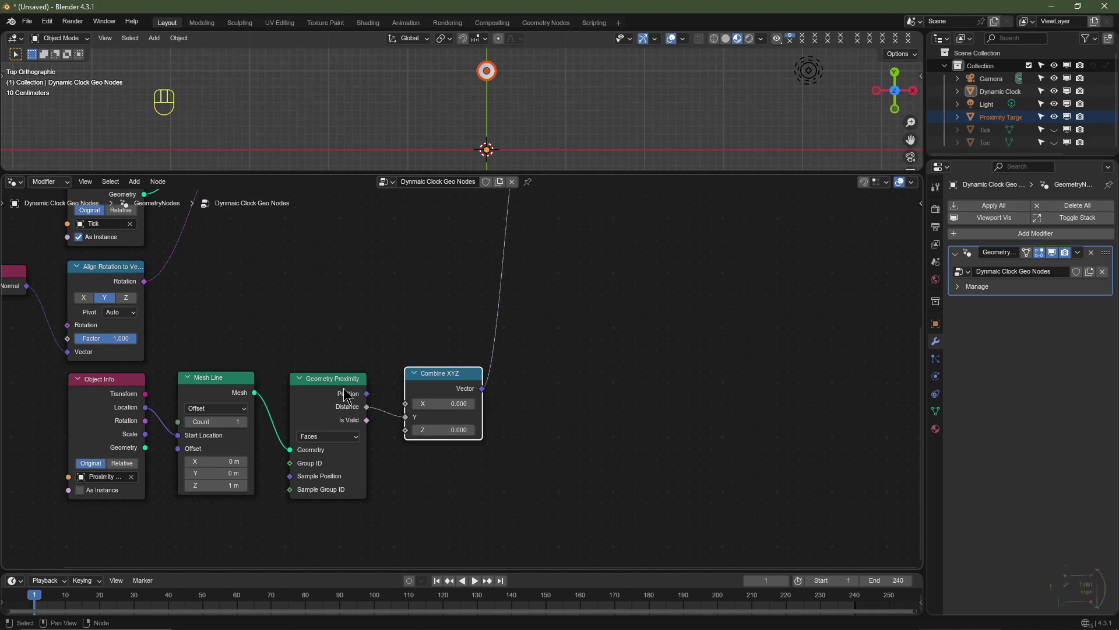
left_click(336, 437)
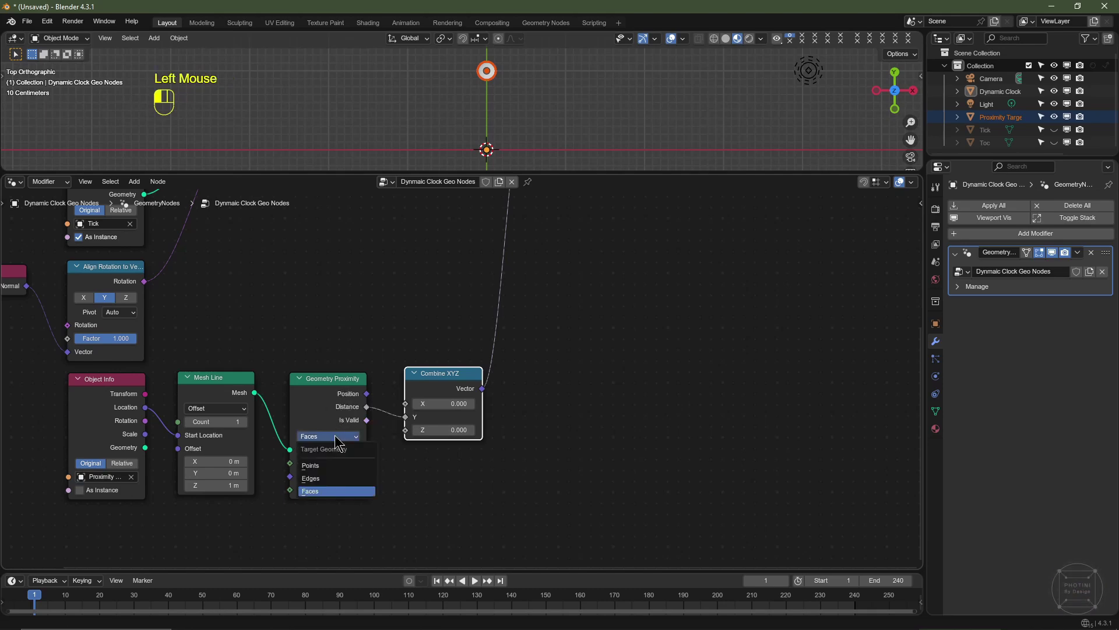
left_click(330, 466)
scroll(520, 381, "up", 2)
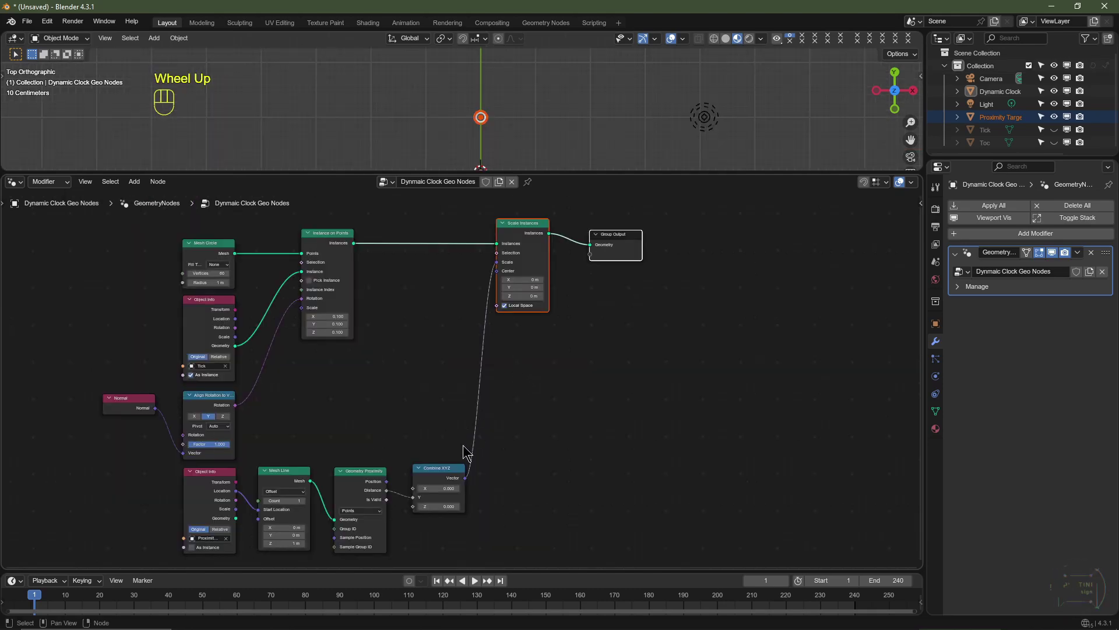
Select the Dynamic Clock object in the scene collection as the active object.
left_click(1000, 91)
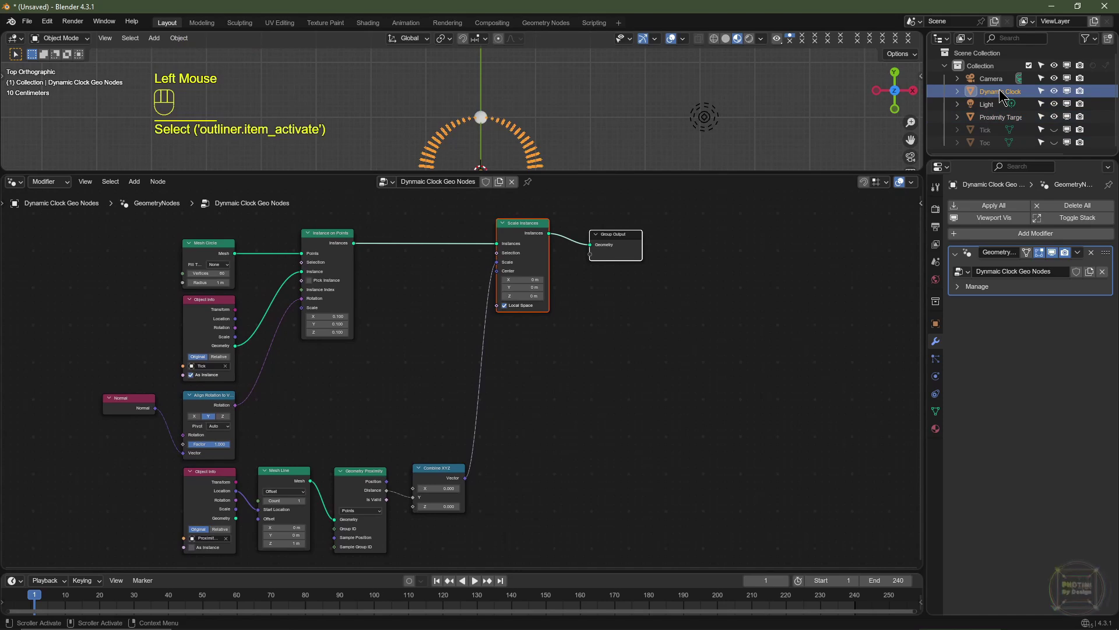
scroll(763, 103, "down", 2)
scroll(763, 102, "up", 2)
left_click(1004, 120)
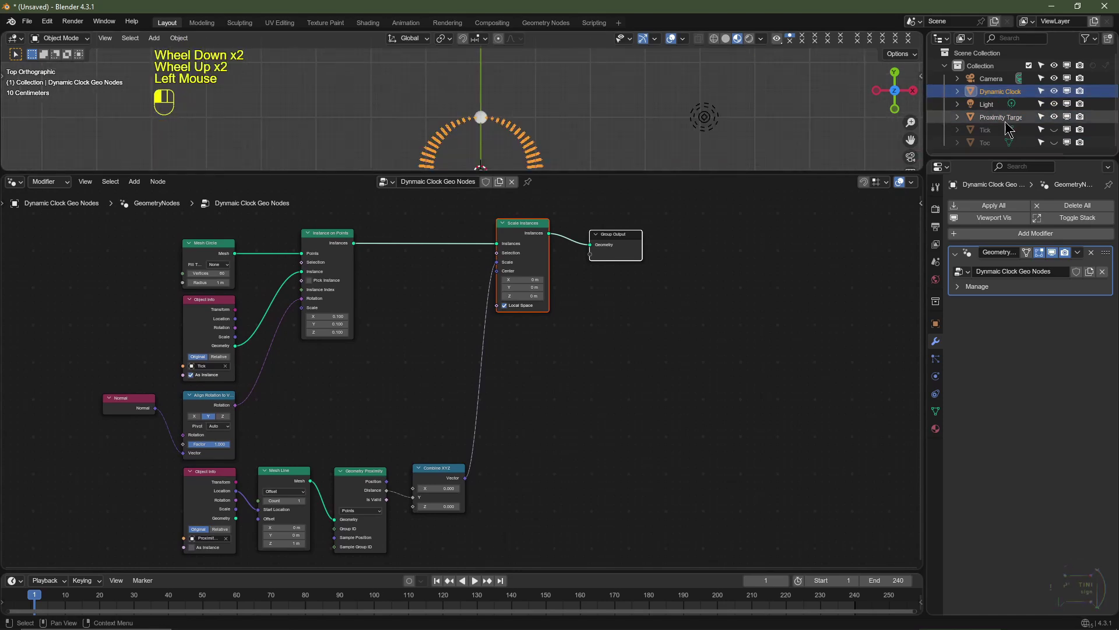
left_click(1003, 91)
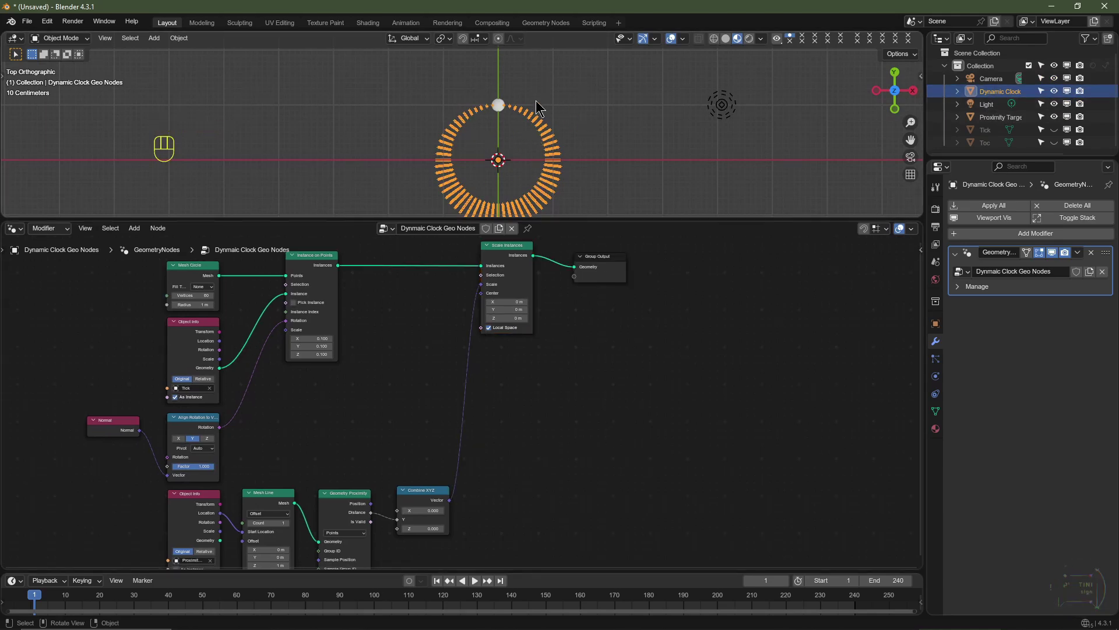
Move Scale Instances, Group Output and Combine XYZ further right to make room after Geometry Proximity.
left_click_drag(688, 255, 508, 330)
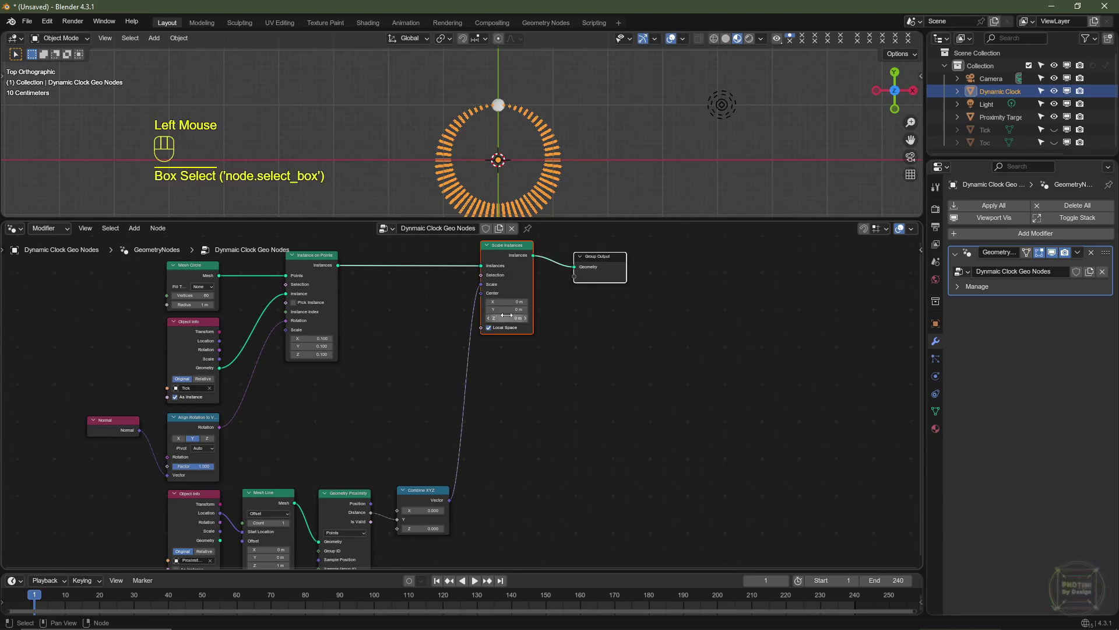
key("g")
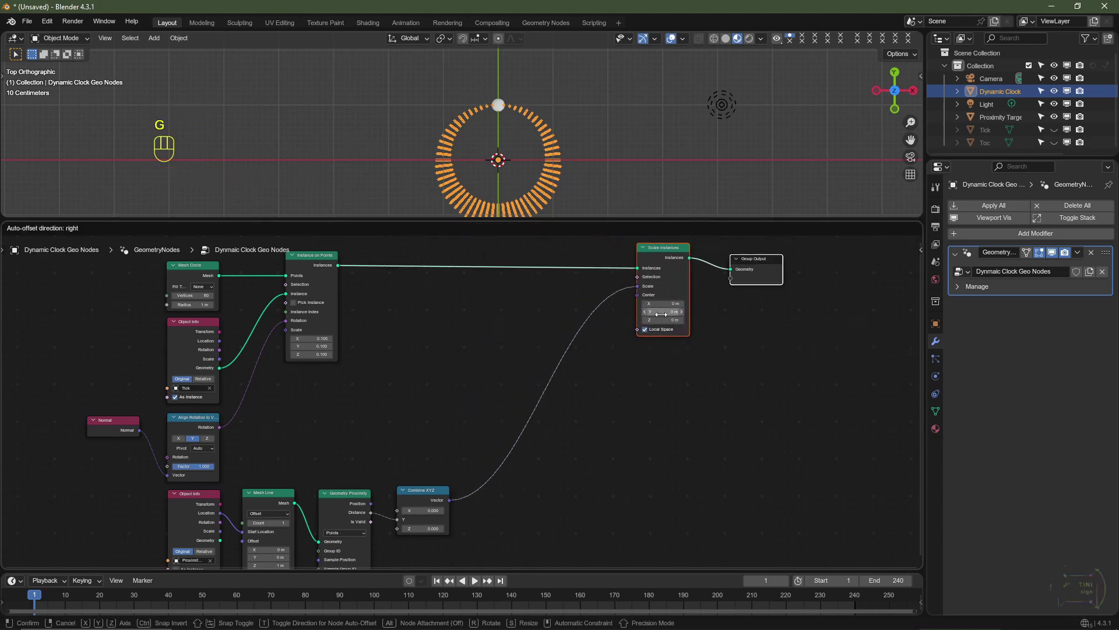
left_click(664, 322)
left_click_drag(443, 490, 528, 486)
Insert a Map Range node on the Distance link between Geometry Proximity and Combine XYZ.
scroll(465, 497, "up", 1)
scroll(464, 450, "up", 2)
mouse_move(465, 497)
middle_mouse_down()
mouse_move(464, 449)
mouse_move(460, 480)
middle_mouse_up()
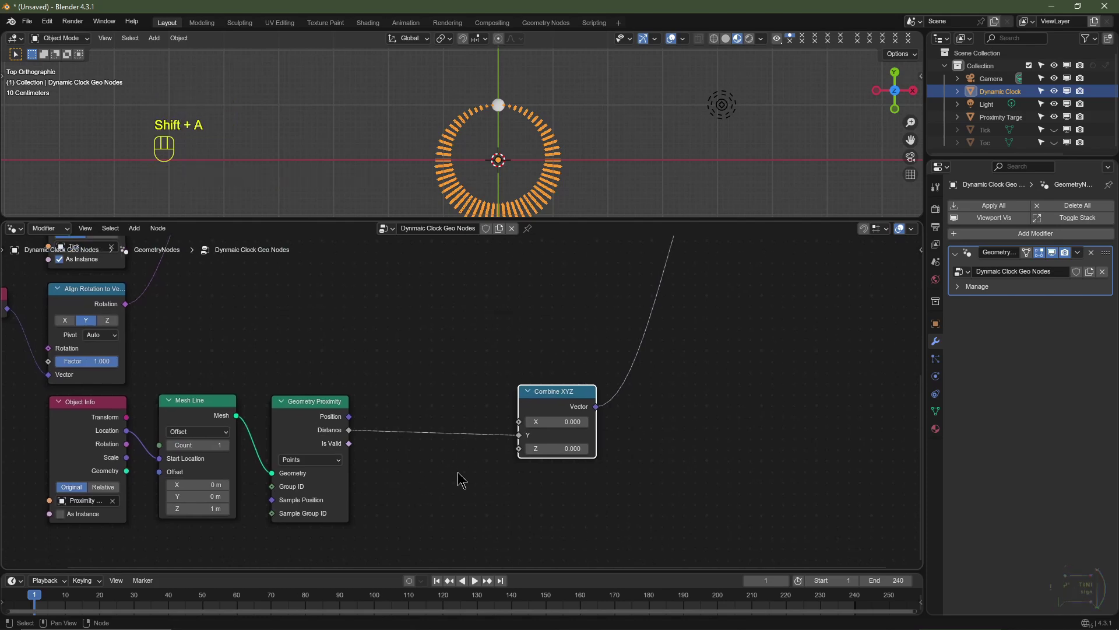
key("shift+a")
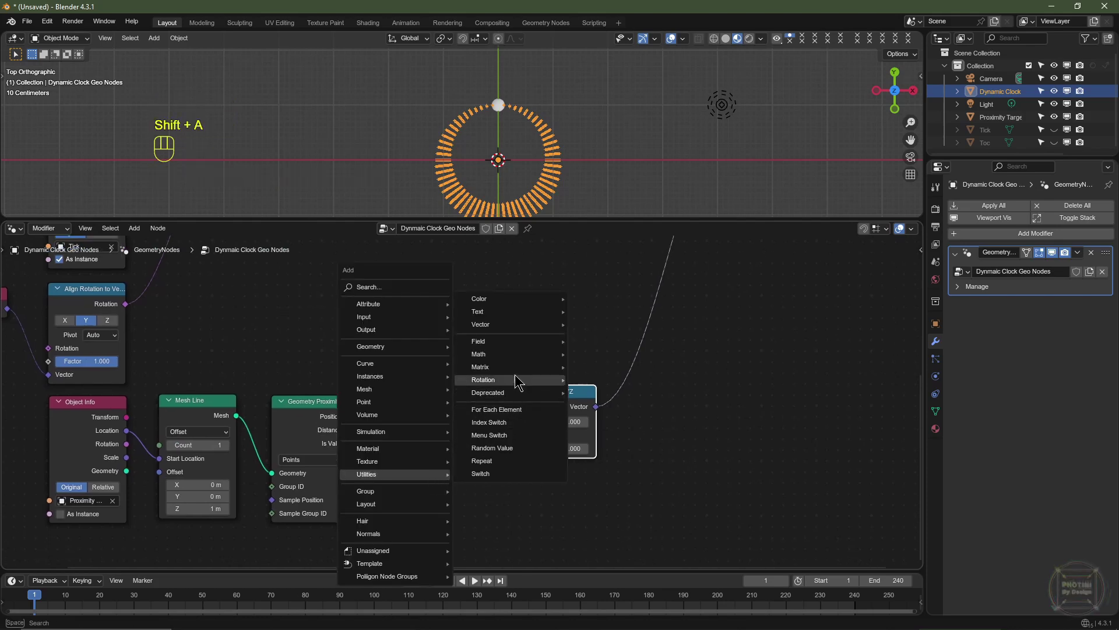
mouse_move(506, 358)
left_click(607, 444)
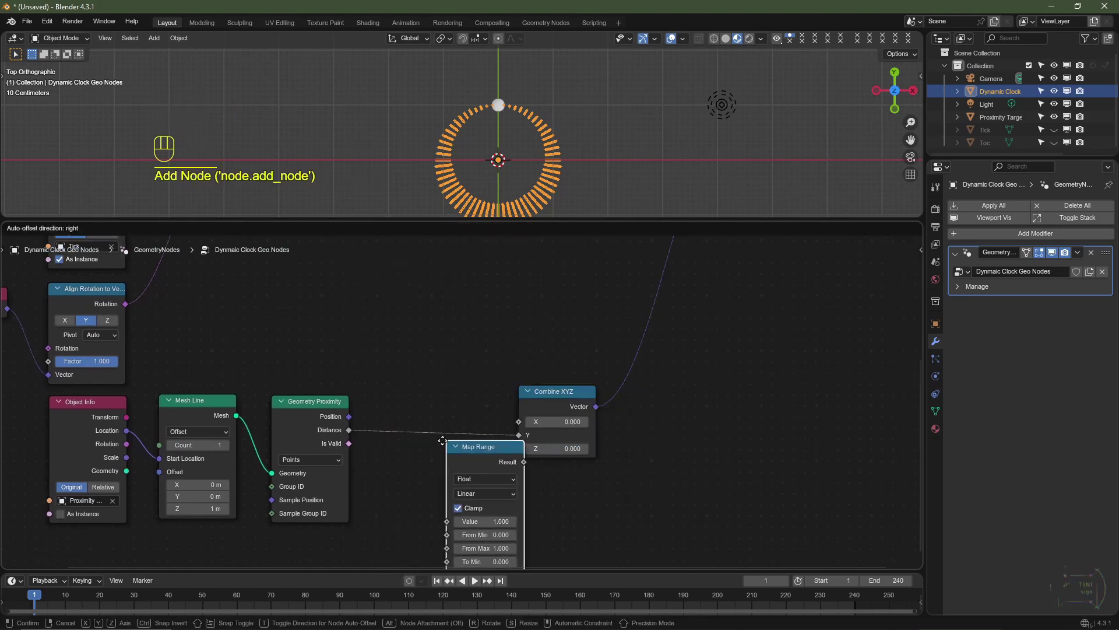
left_click(400, 394)
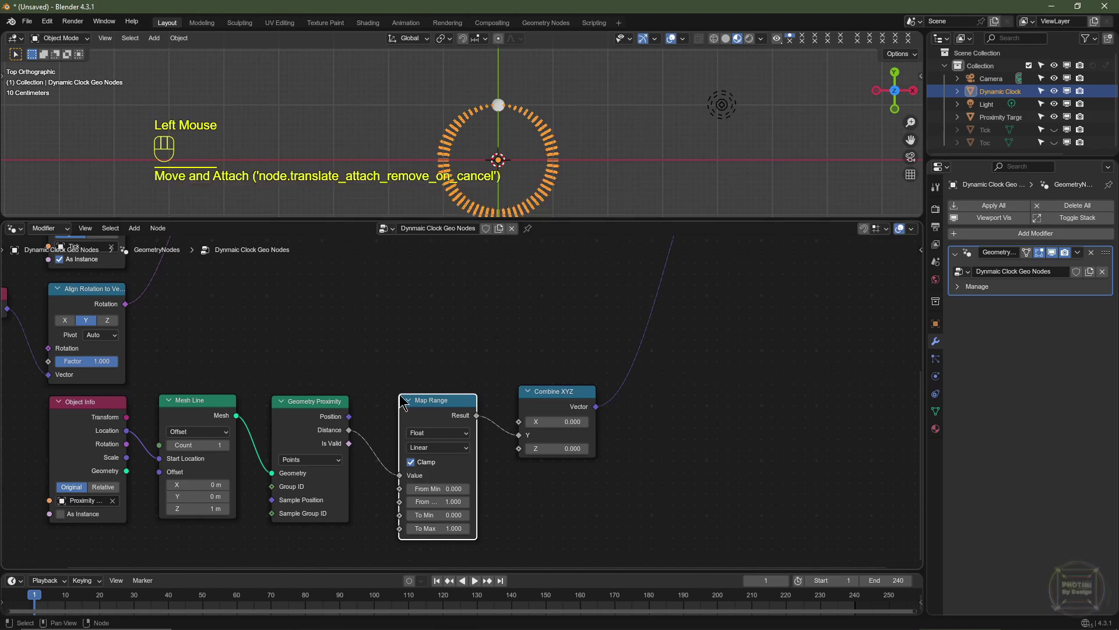
Set the Map Range node's From Max to 0.5, To Min to 2.7 and To Max to 0.1.
middle_click_drag(456, 502, 443, 456)
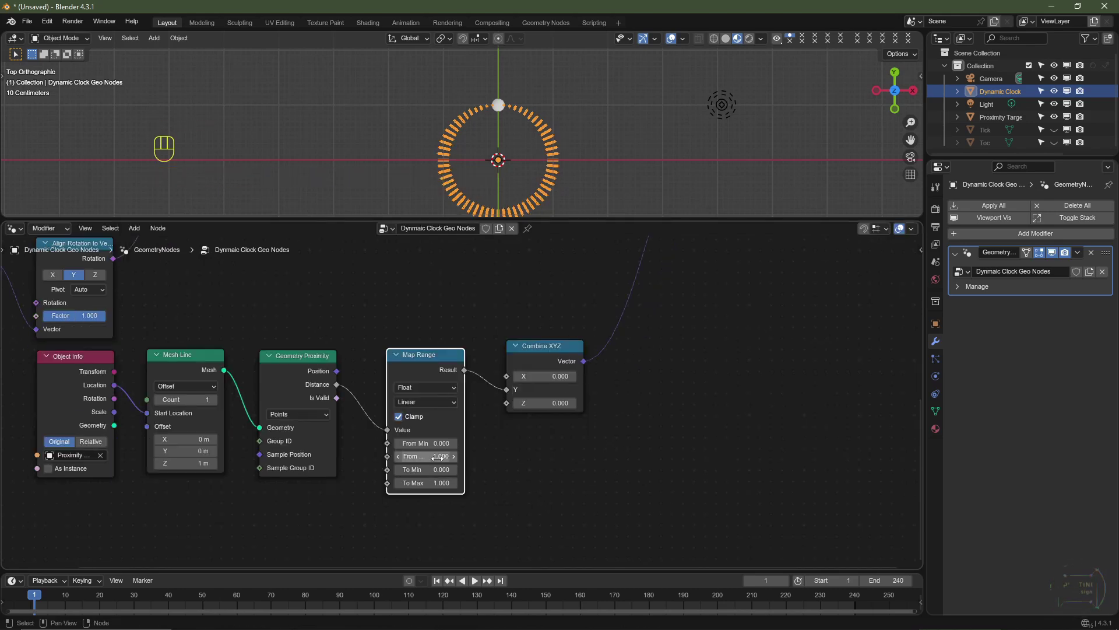
left_click(437, 457)
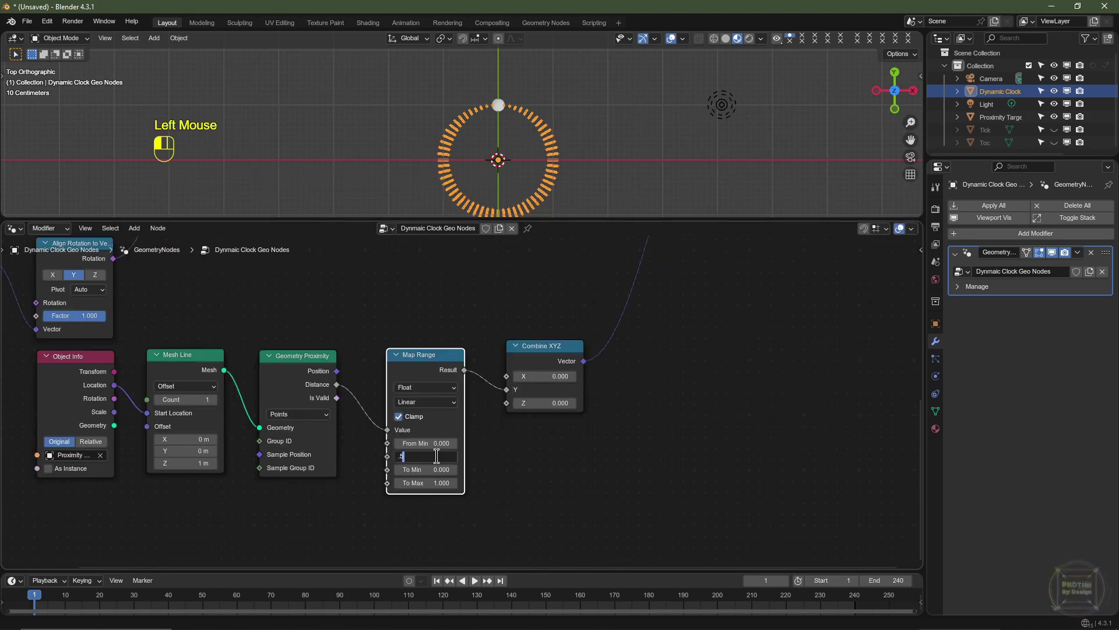
key("Tab")
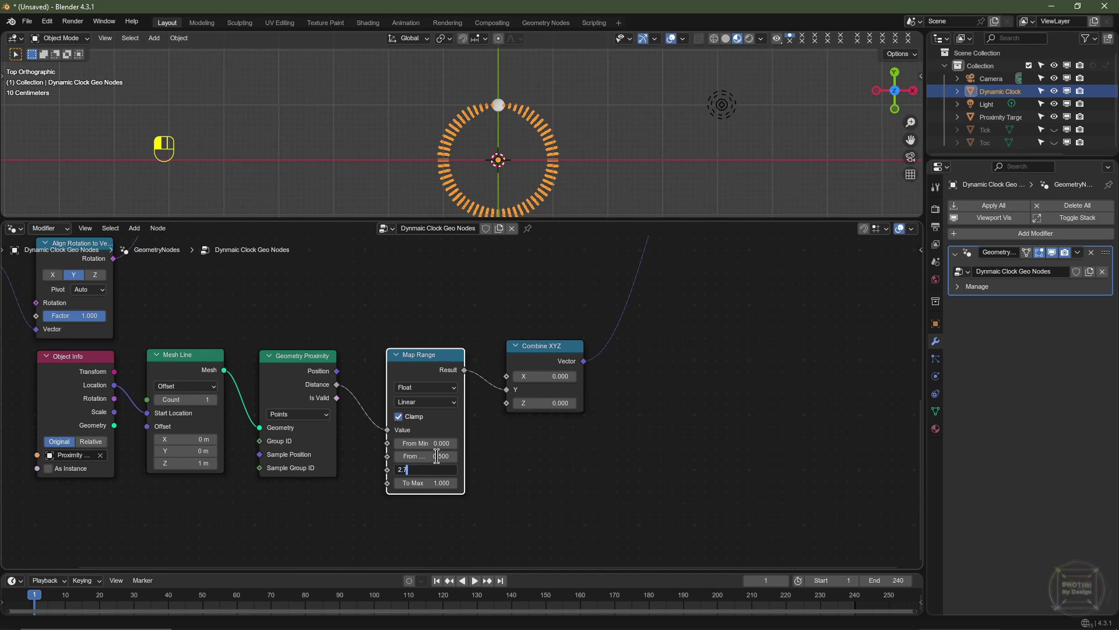
key("Tab")
type(".1")
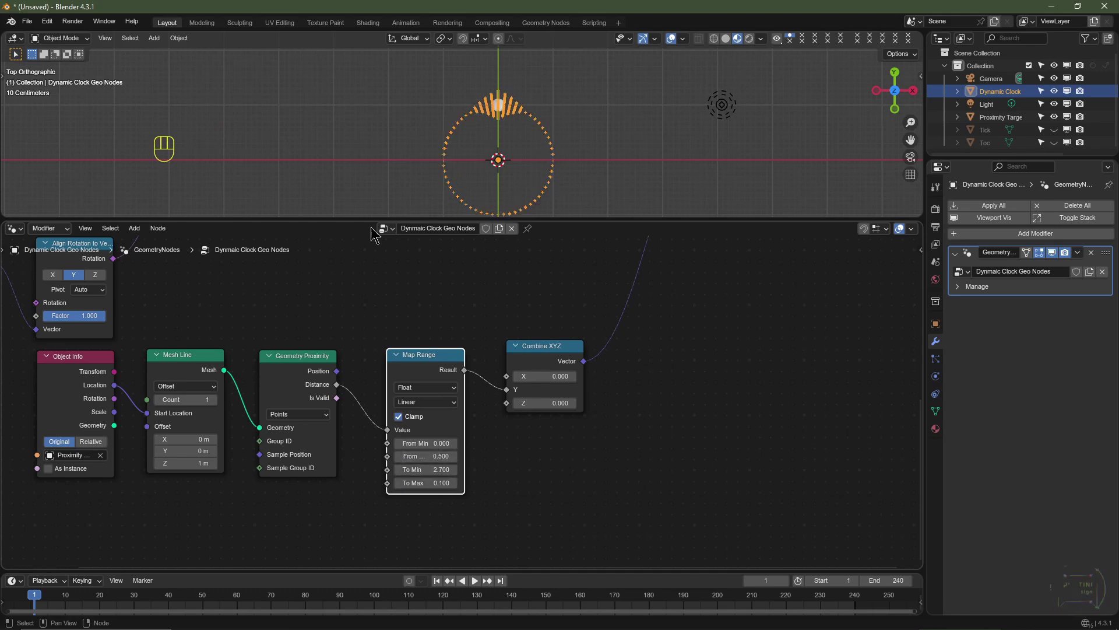
key("Return")
Try other From Max and To Min values on the Map Range node.
scroll(438, 463, "up", 1)
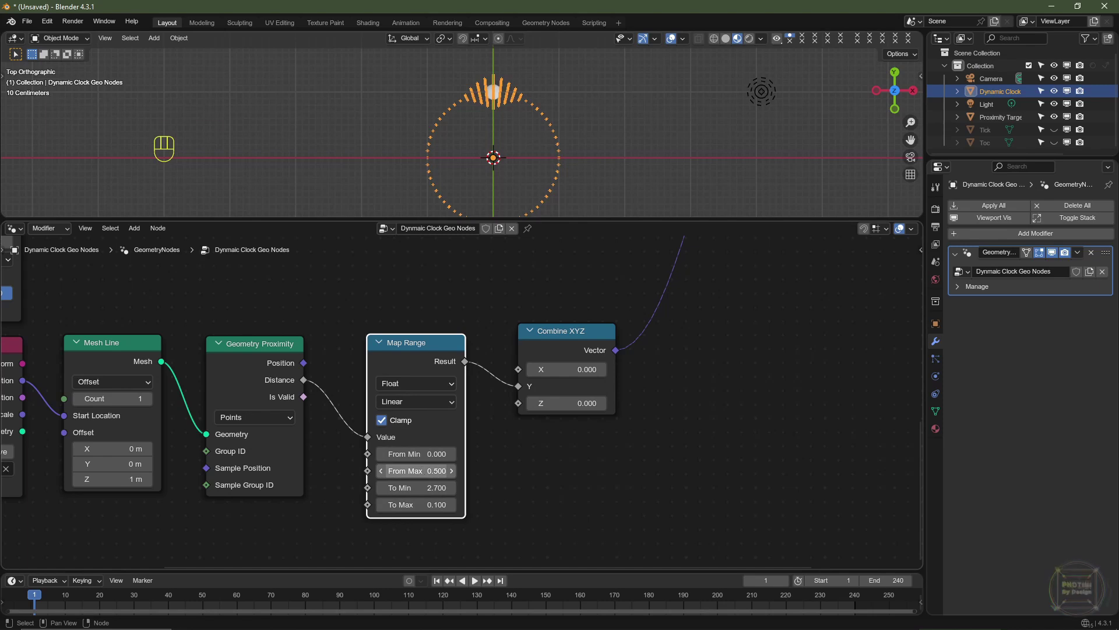
left_click(416, 471)
left_click_drag(415, 471, 388, 470)
left_click(410, 490)
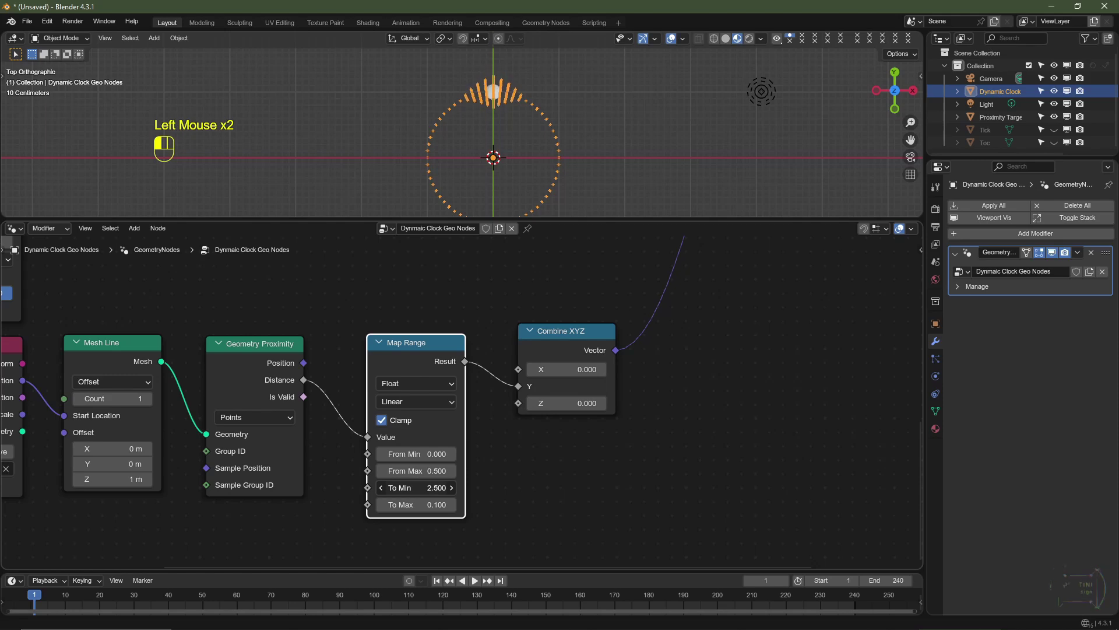
left_click_drag(416, 488, 427, 489)
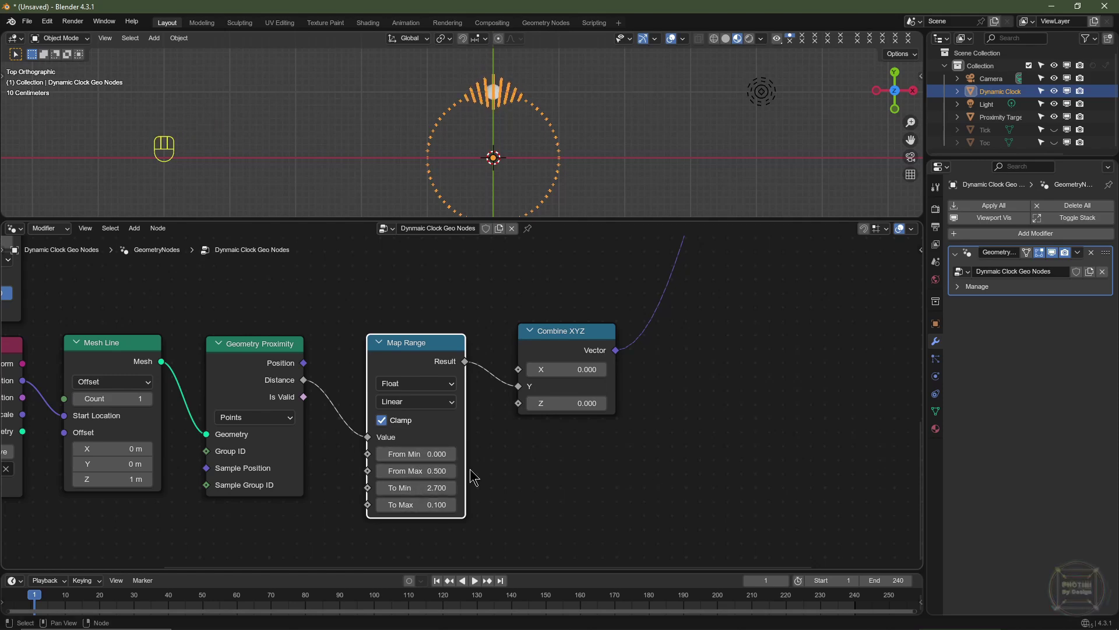
Show the hidden Toc object briefly to check its shape, and hide it again.
key("Home")
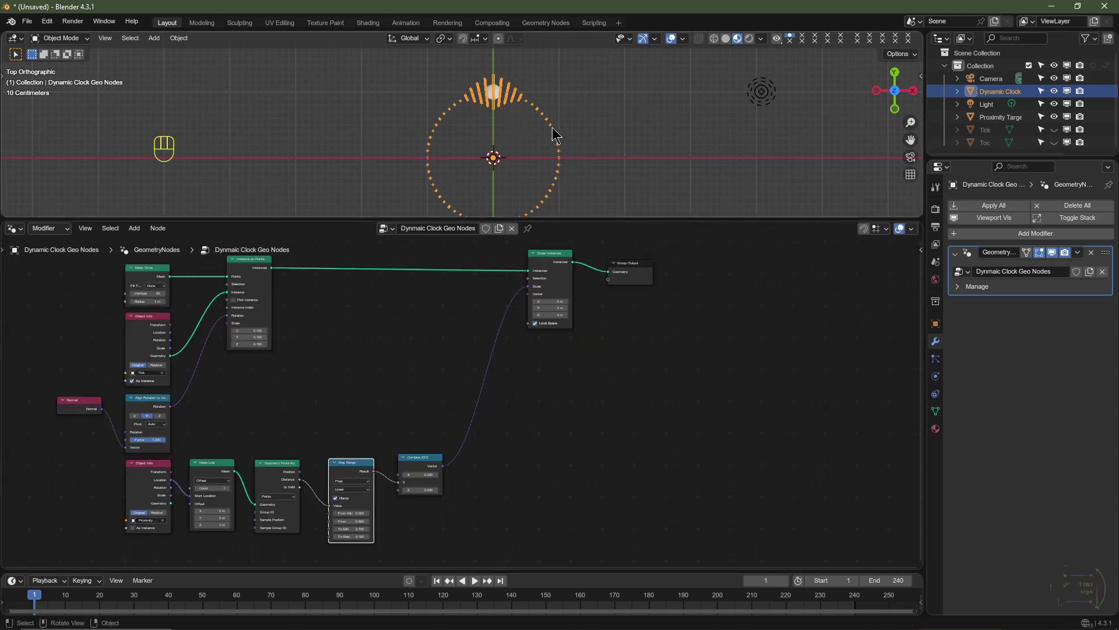
left_click(1054, 143)
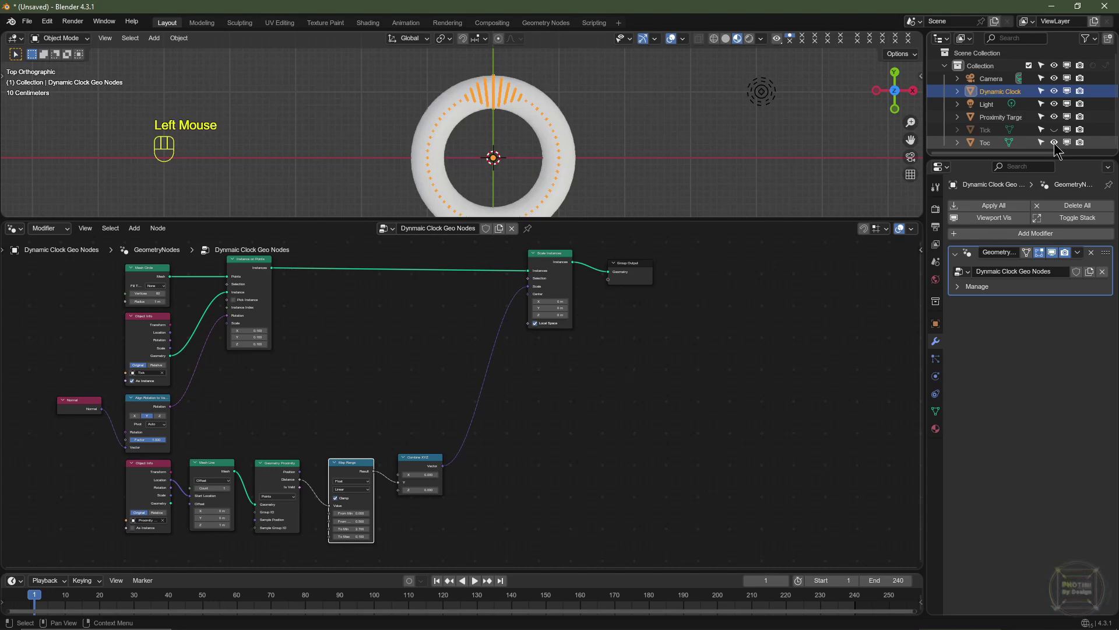
left_click(1054, 142)
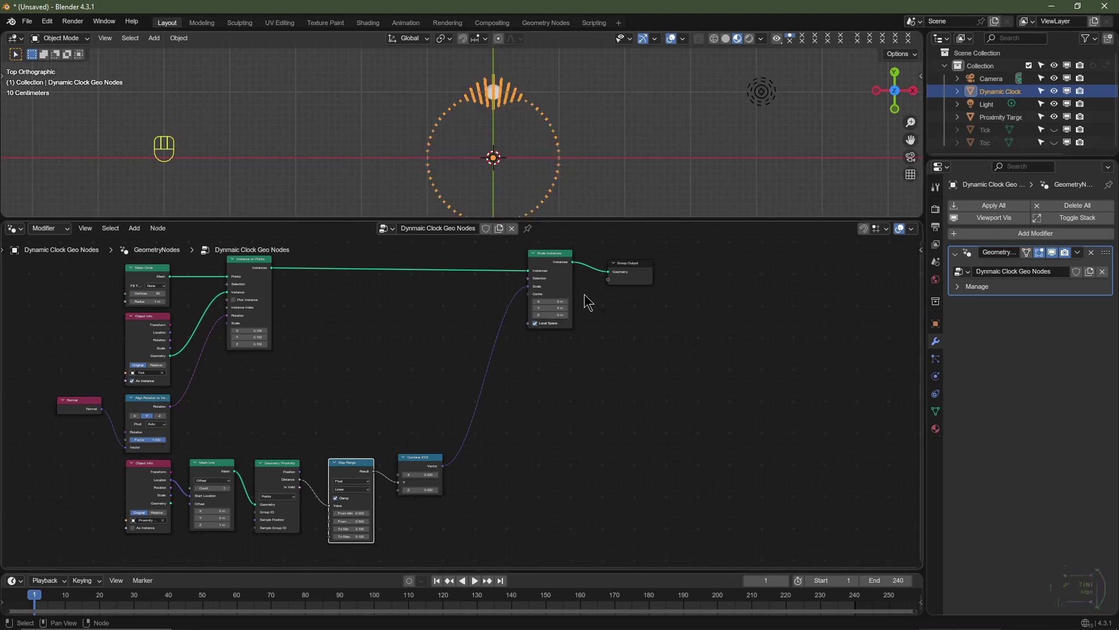
Move Group Output aside and duplicate all the other nodes, placing the copies below the originals.
scroll(590, 314, "down", 2)
left_click_drag(596, 302, 772, 364)
left_click_drag(579, 276, 143, 528)
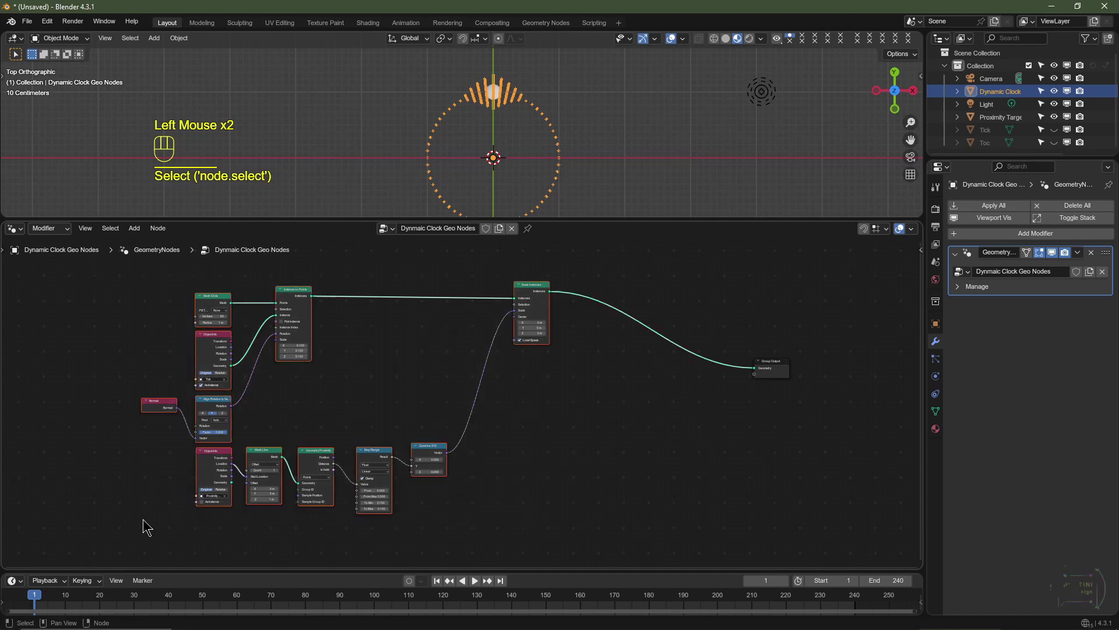
scroll(459, 458, "down", 2)
middle_click_drag(459, 457, 492, 428)
key("shift+d")
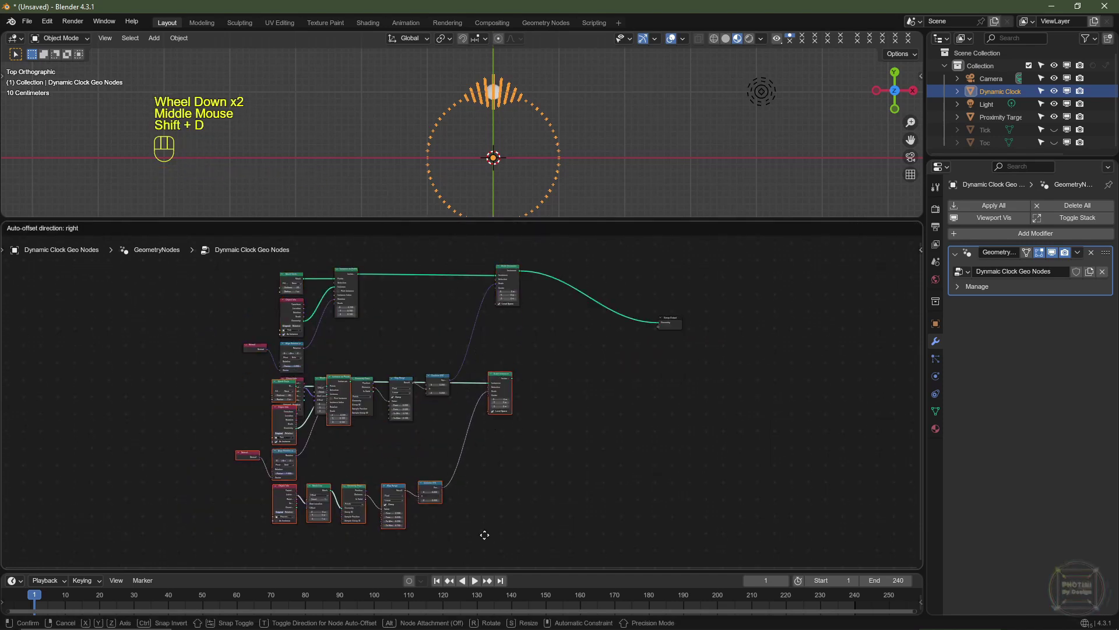
left_click(490, 495)
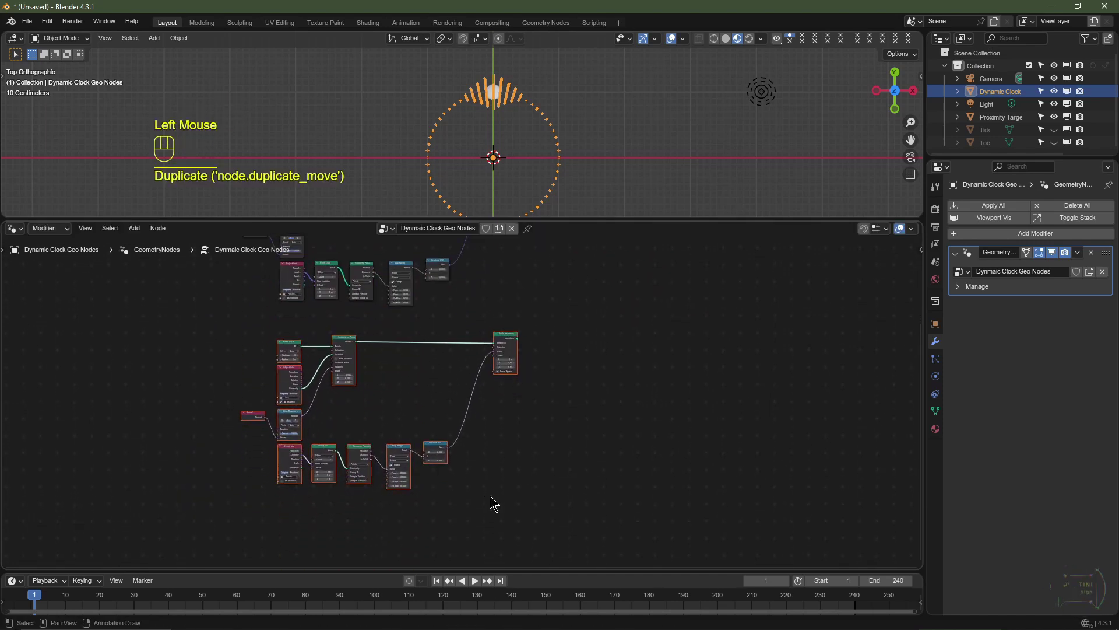
Reposition Group Output between the two node chains and insert a Join Geometry node on its incoming link.
left_click_drag(600, 327, 580, 409)
scroll(530, 425, "down", 2)
scroll(530, 425, "up", 3)
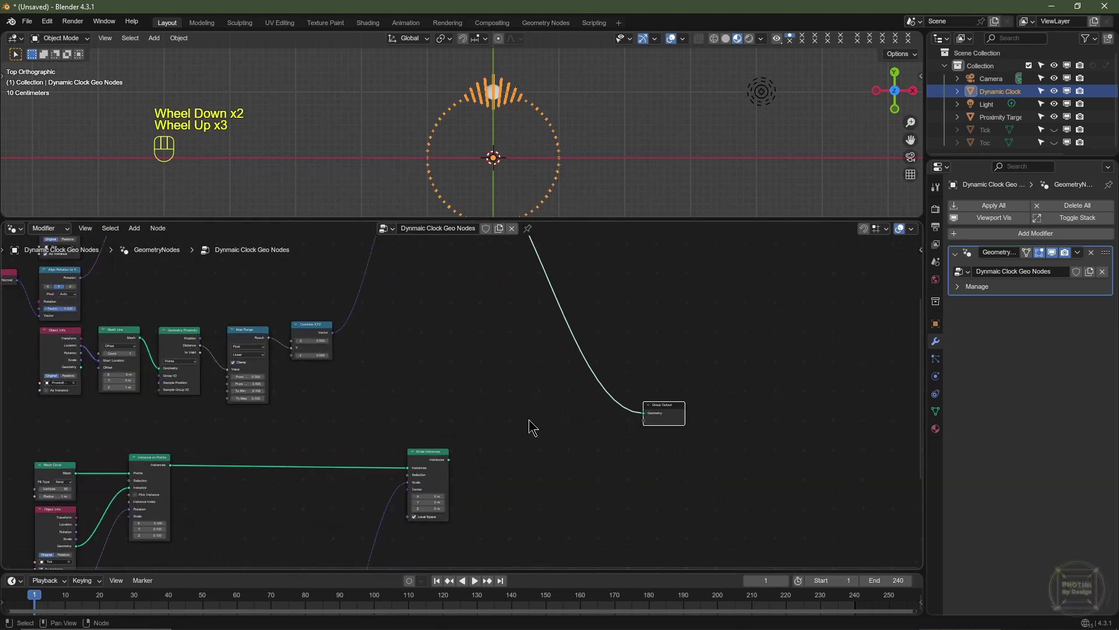
scroll(512, 408, "up", 1)
key("shift+a")
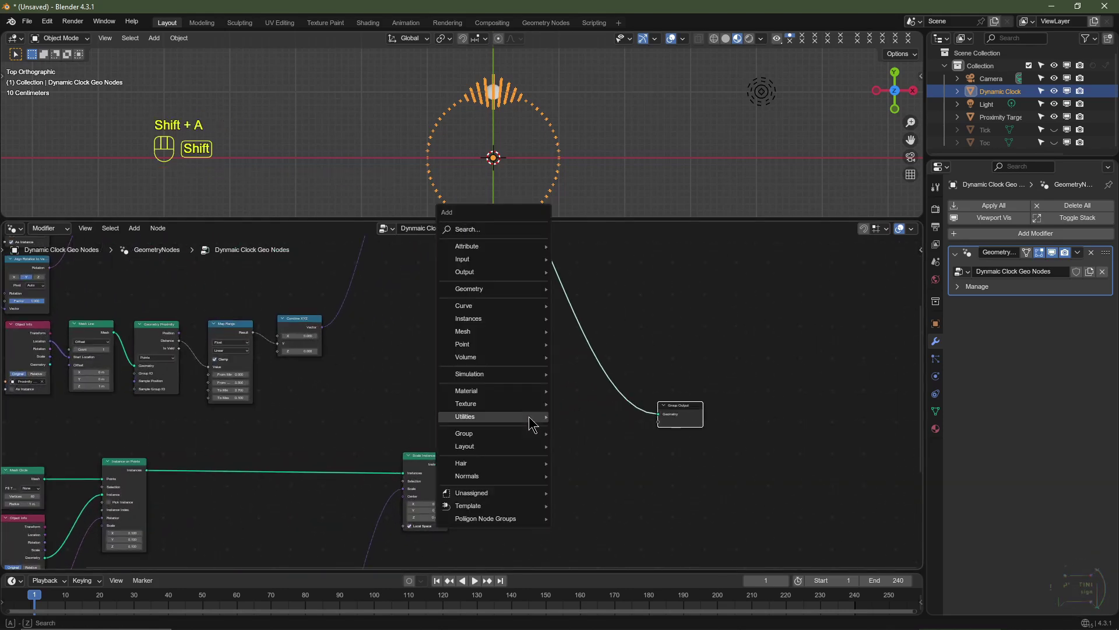
mouse_move(509, 290)
mouse_move(612, 331)
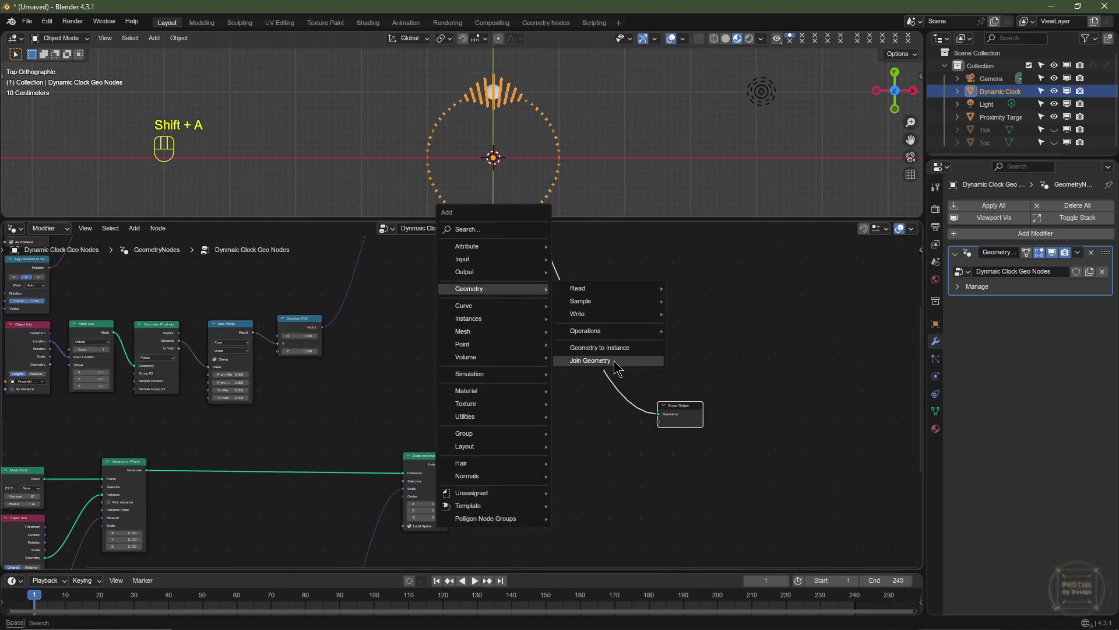
left_click(610, 360)
left_click(594, 401)
Link the duplicated Scale Instances node's Instances output to the Geometry input of Join Geometry.
scroll(595, 425, "down", 2)
middle_click(594, 425)
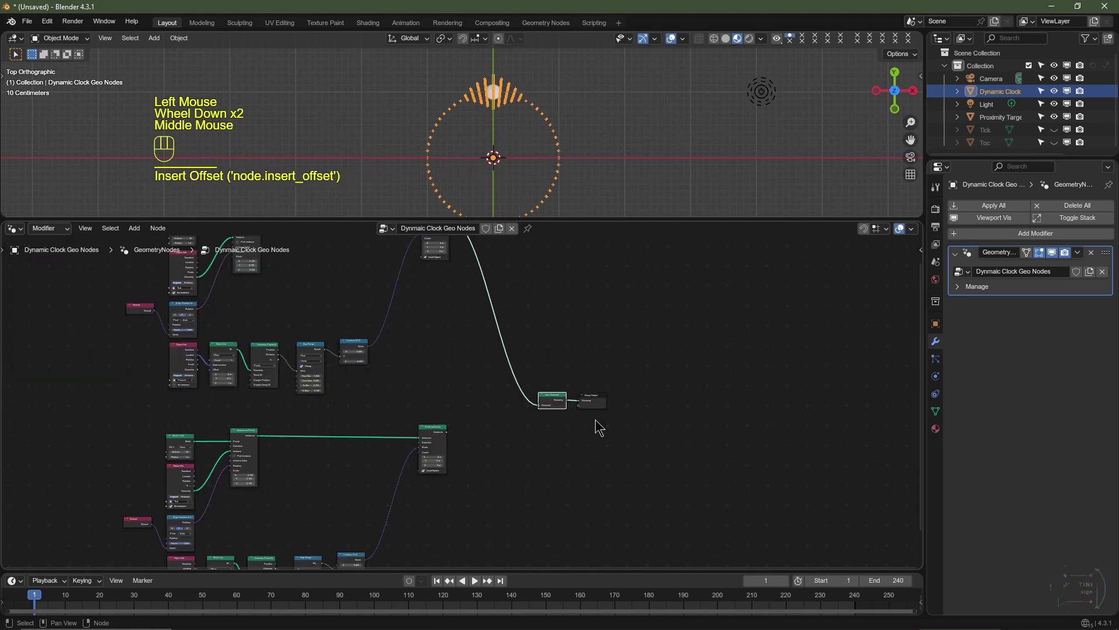
scroll(449, 475, "up", 5)
left_click_drag(427, 472, 643, 424)
Set the duplicated Mesh Circle's vertices to 12.
scroll(502, 487, "down", 3)
scroll(445, 399, "up", 1)
middle_click_drag(502, 488, 530, 332)
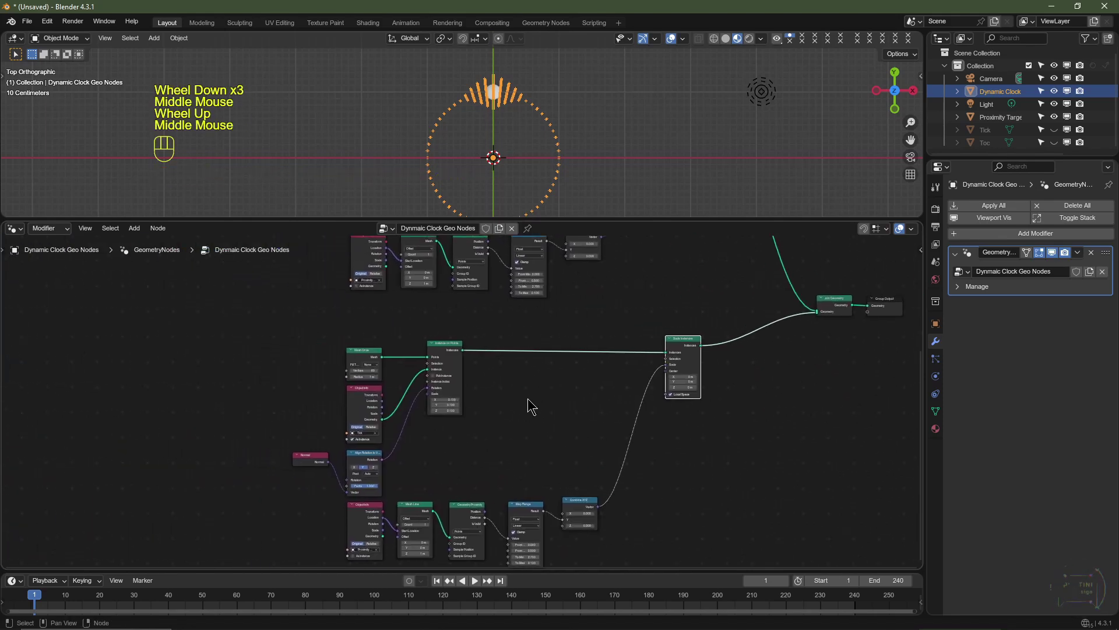
scroll(440, 390, "up", 3)
middle_click_drag(440, 390, 600, 416)
left_click(417, 357)
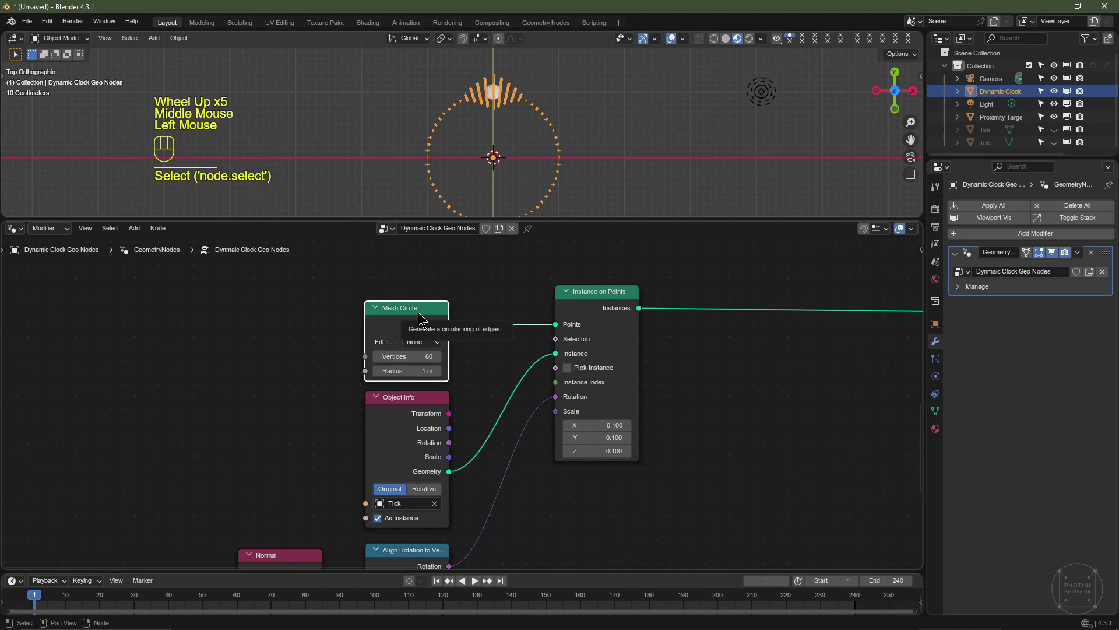
left_click(420, 357)
type("12")
key("Return")
Set the duplicated instance Object Info to Toc and enable Pick Instance on its Instance on Points node.
middle_click_drag(459, 481, 445, 430)
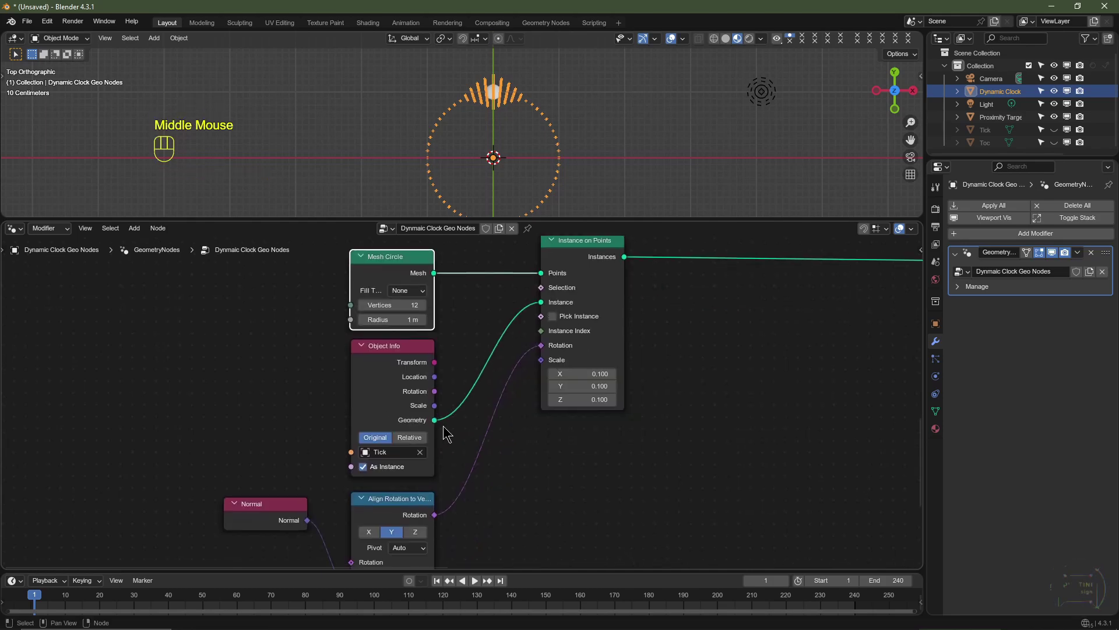
left_click(393, 452)
left_click(387, 532)
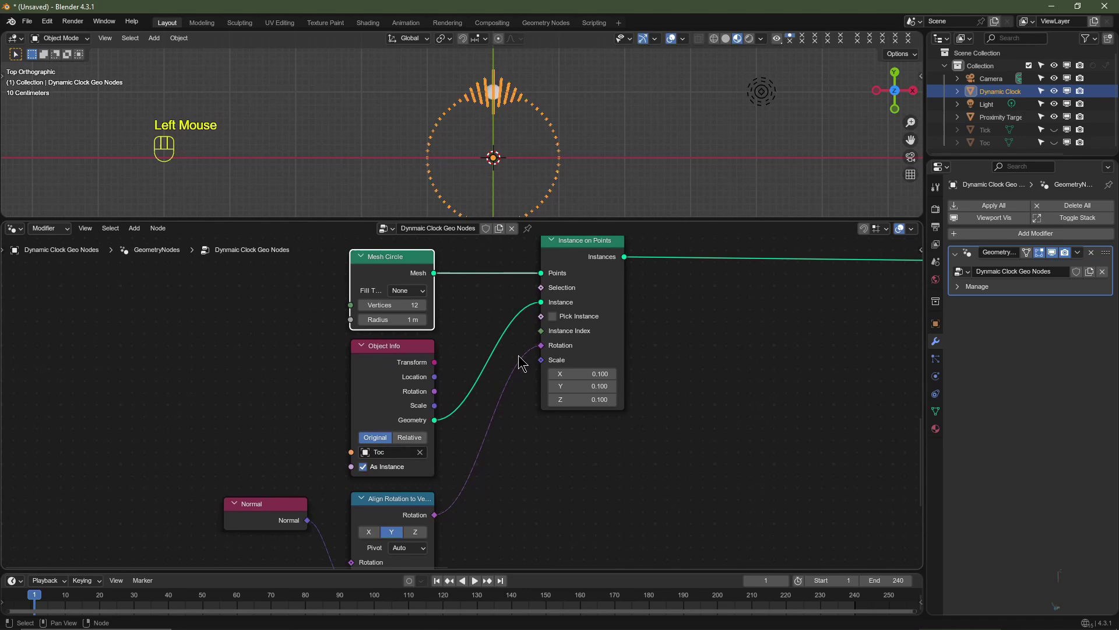
left_click(552, 316)
scroll(553, 408, "down", 3)
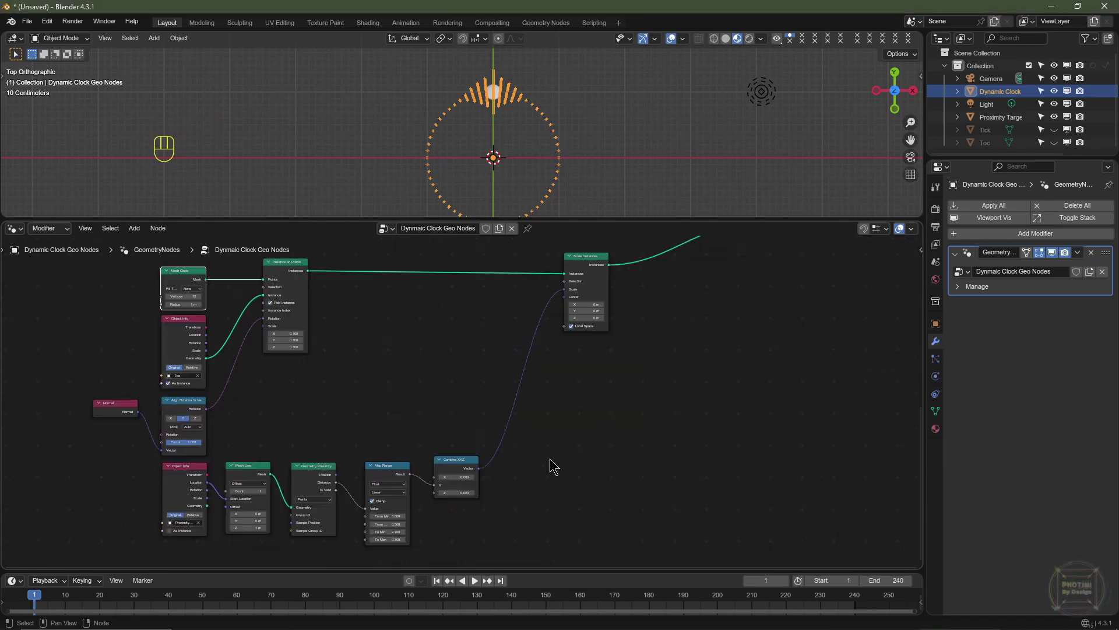
scroll(551, 460, "up", 2)
middle_click_drag(550, 464, 530, 432)
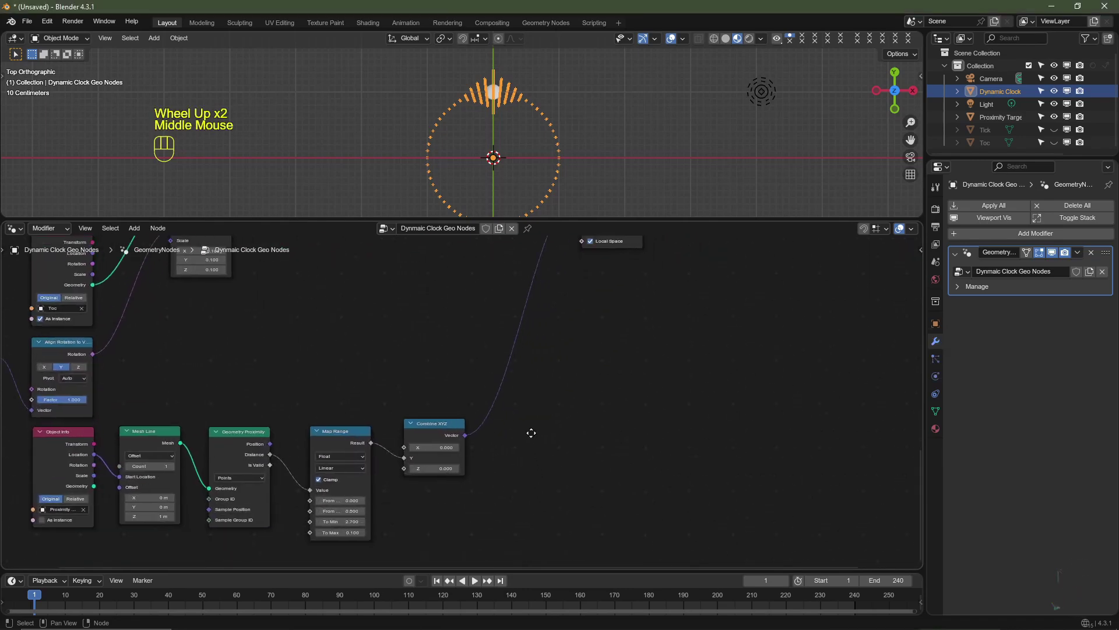
Delete the Combine XYZ node from the Toc chain while keeping its connections.
left_click(446, 432)
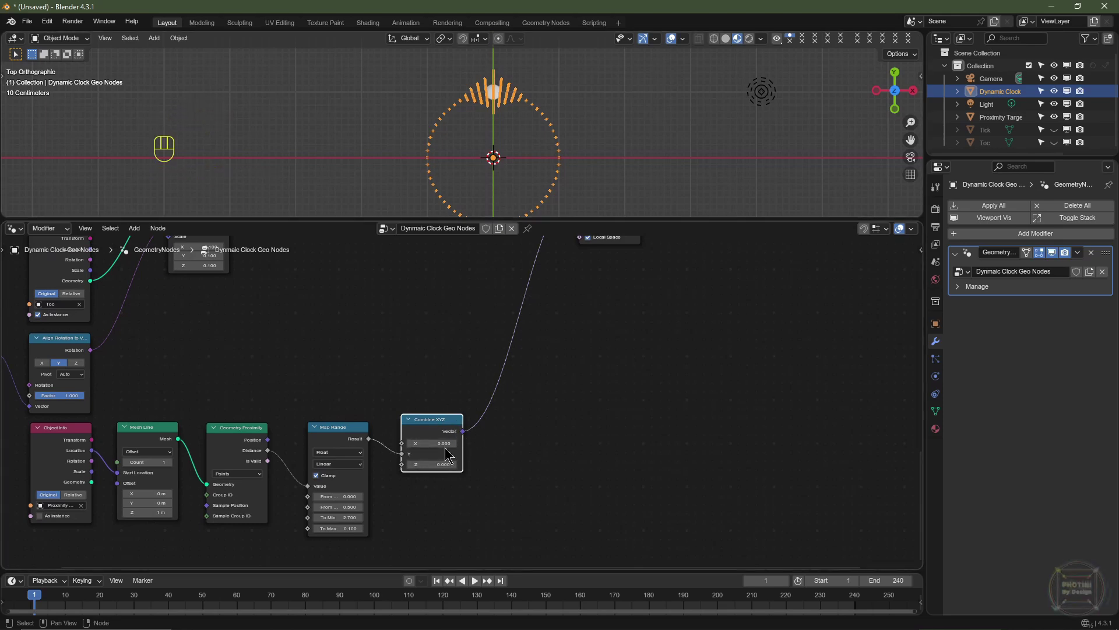
left_click(428, 427)
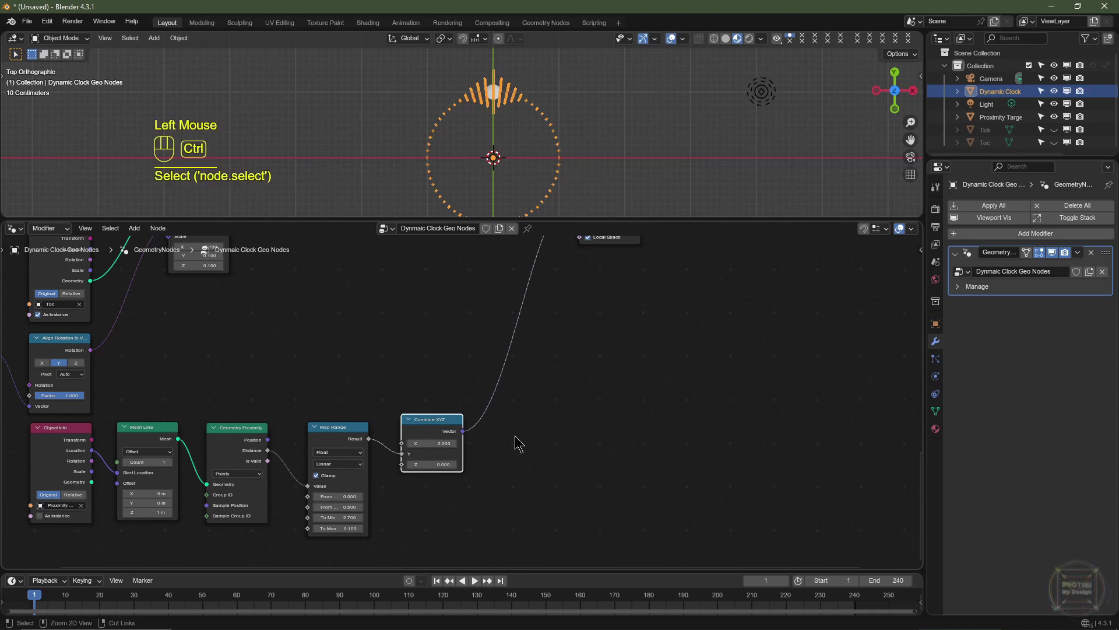
key("ctrl+x")
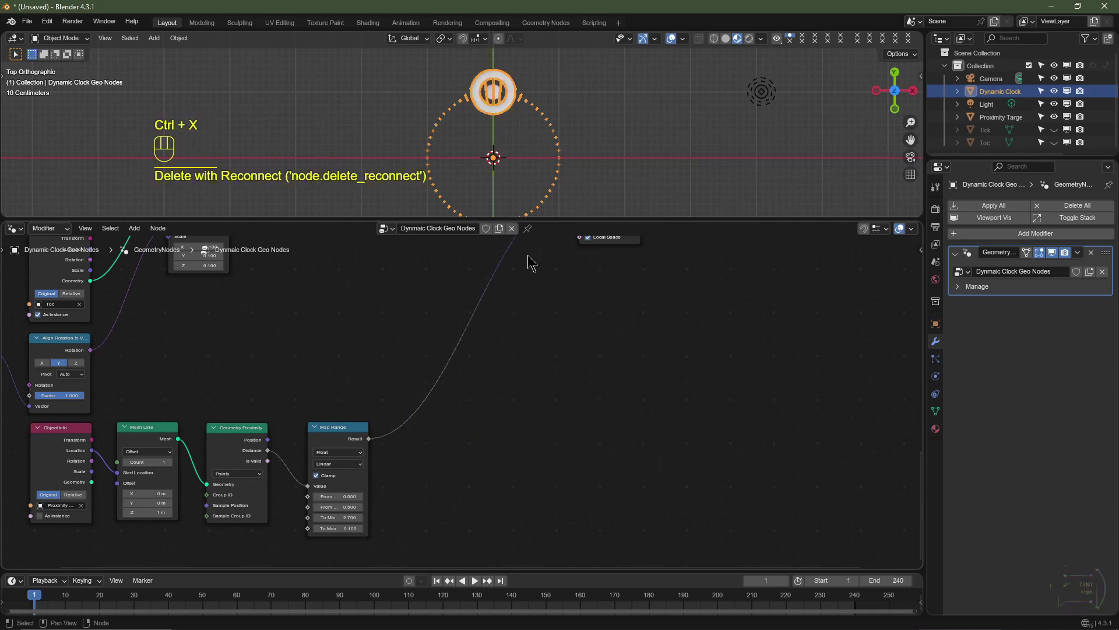
Set the Toc chain's Map Range To Max to 0.300.
scroll(462, 400, "up", 4)
middle_click_drag(462, 400, 490, 355)
scroll(430, 461, "up", 1)
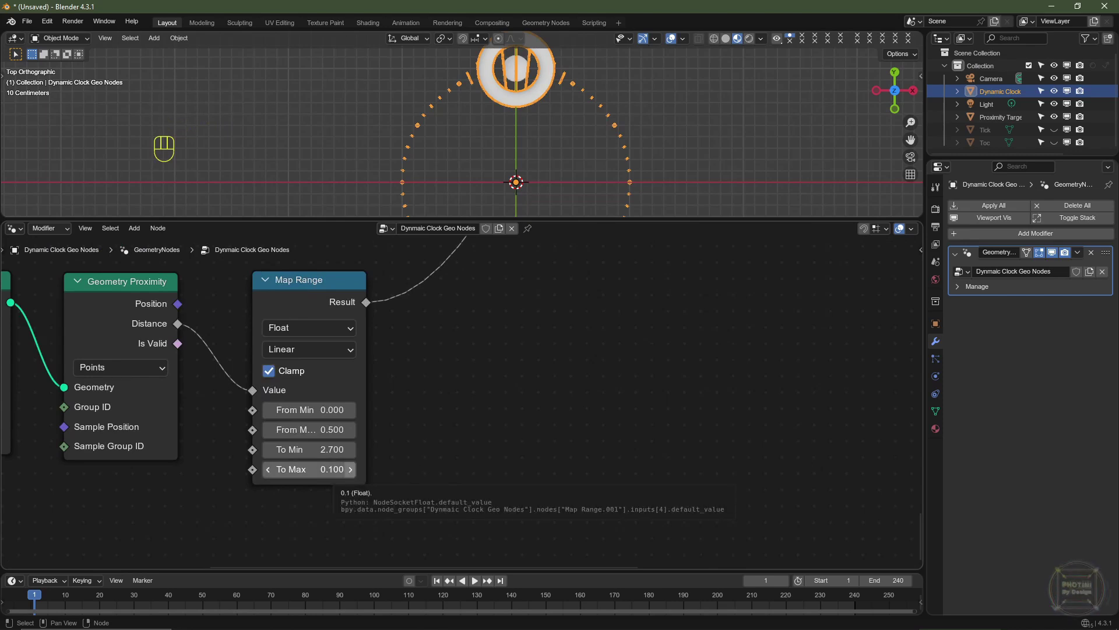
left_click(351, 470)
left_click(351, 469)
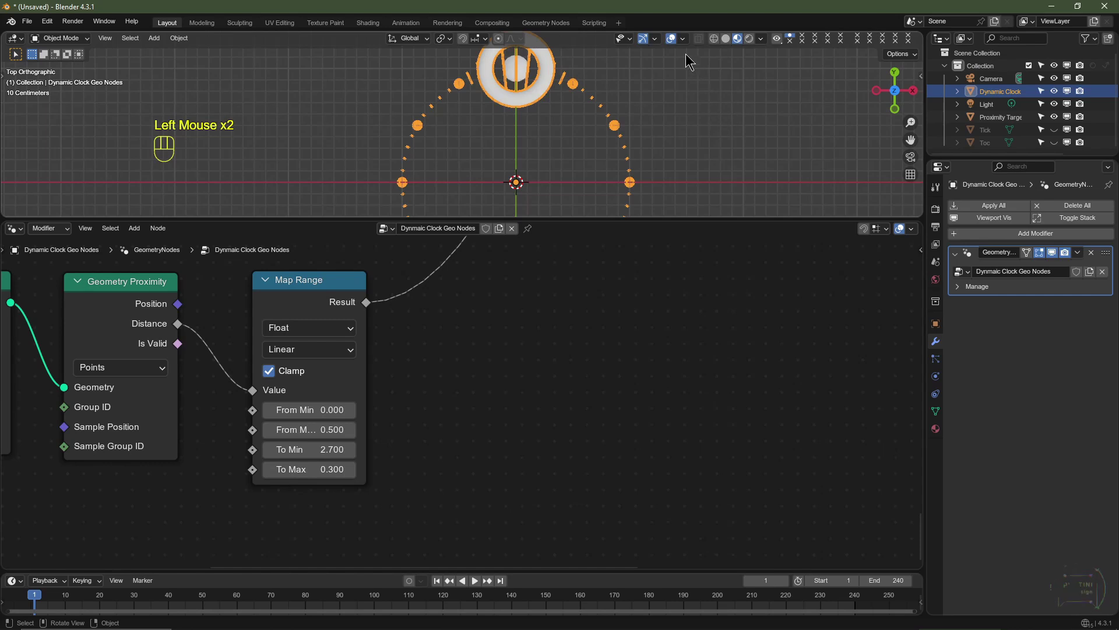
scroll(397, 125, "up", 4)
scroll(318, 158, "down", 2)
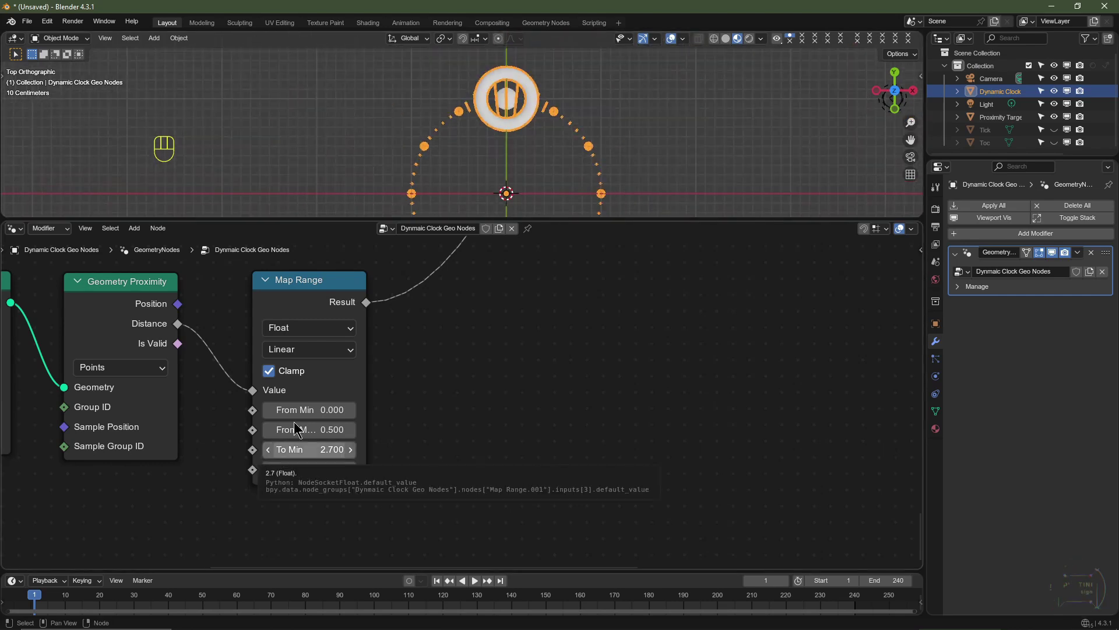
Set the Toc chain's Map Range To Min to 2.000.
left_click(268, 450)
left_click(268, 449)
left_click(268, 450)
left_click(269, 450)
left_click(268, 450)
left_click(268, 450)
left_click(268, 450)
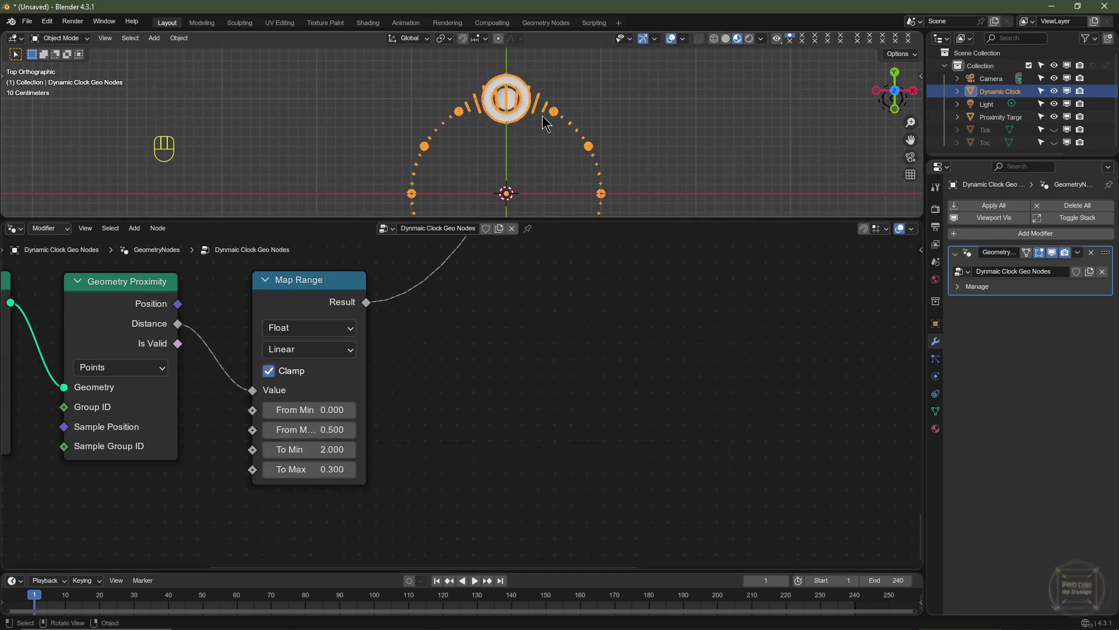
Set the Toc chain's Map Range From Max to 1.200.
left_click(351, 430)
left_click(350, 431)
left_click(351, 430)
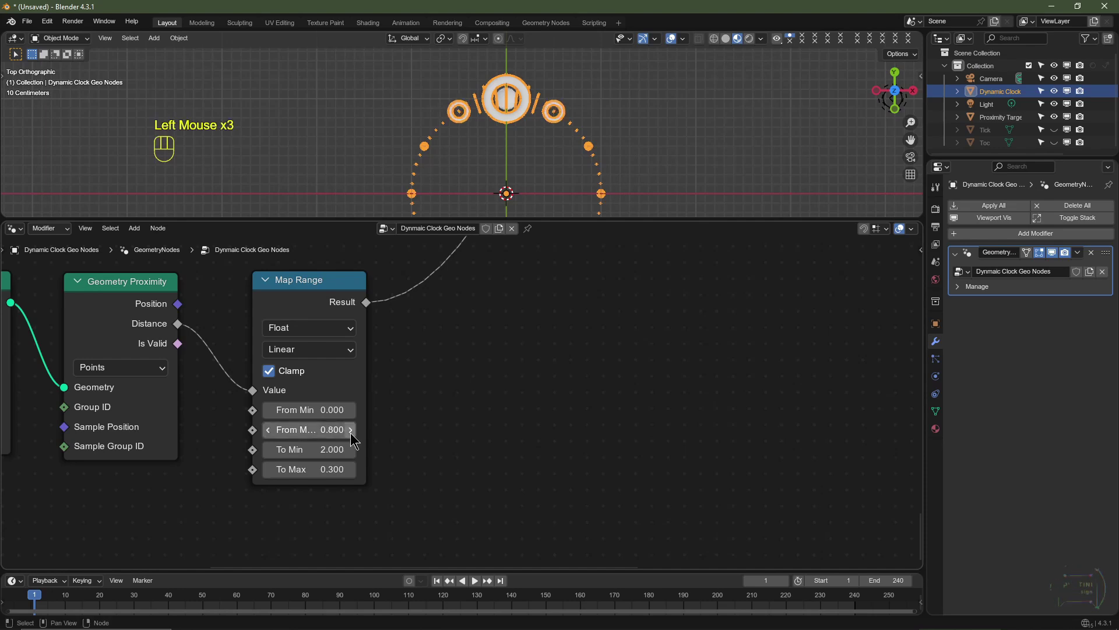
left_click(350, 430)
left_click(351, 430)
left_click(350, 431)
left_click(351, 430)
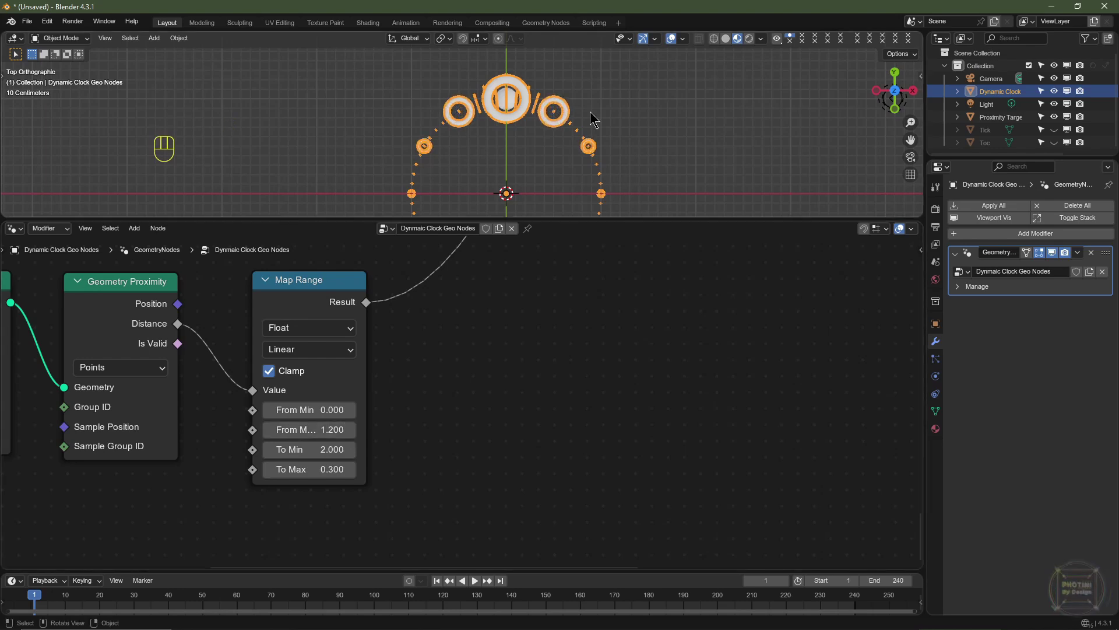
Move the Proximity Target around the circle to test the Toc scaling, and cancel the move.
left_click(998, 119)
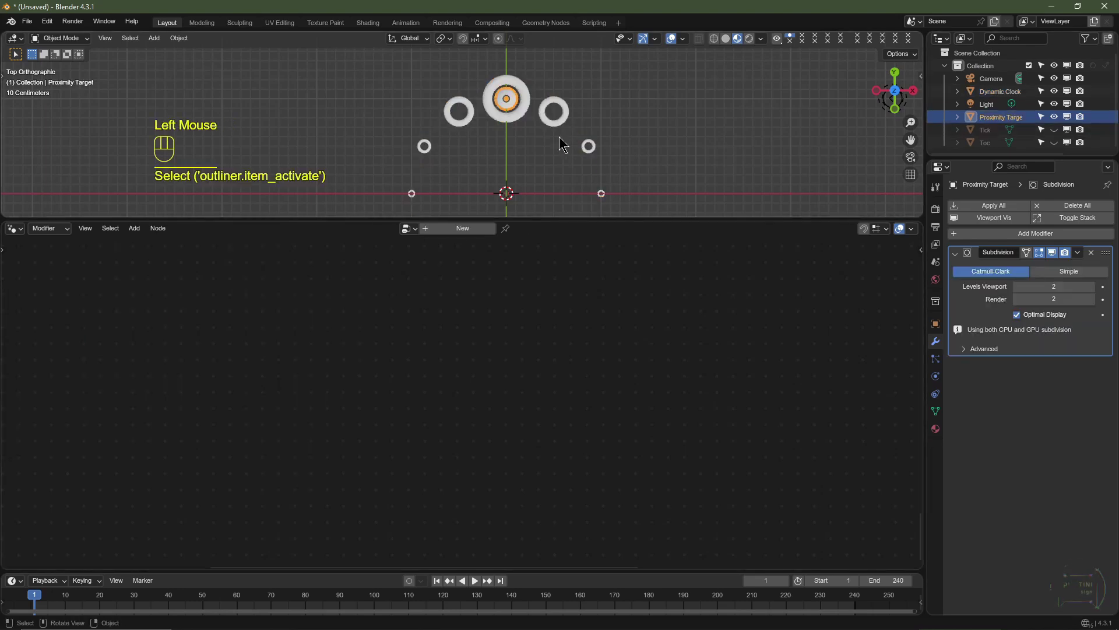
key("g")
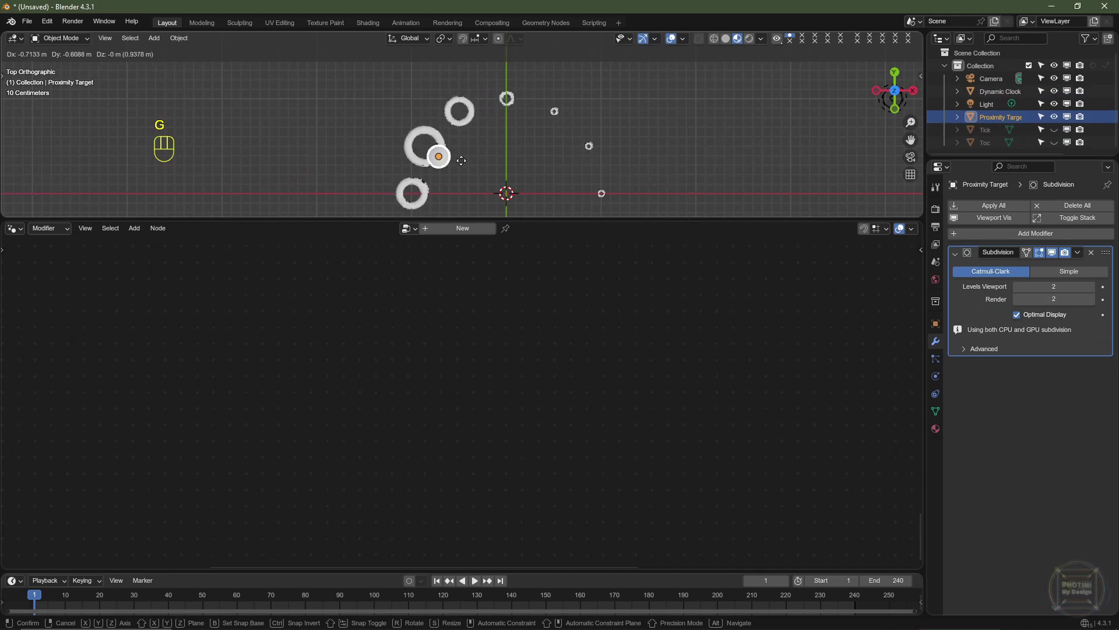
right_click(500, 139)
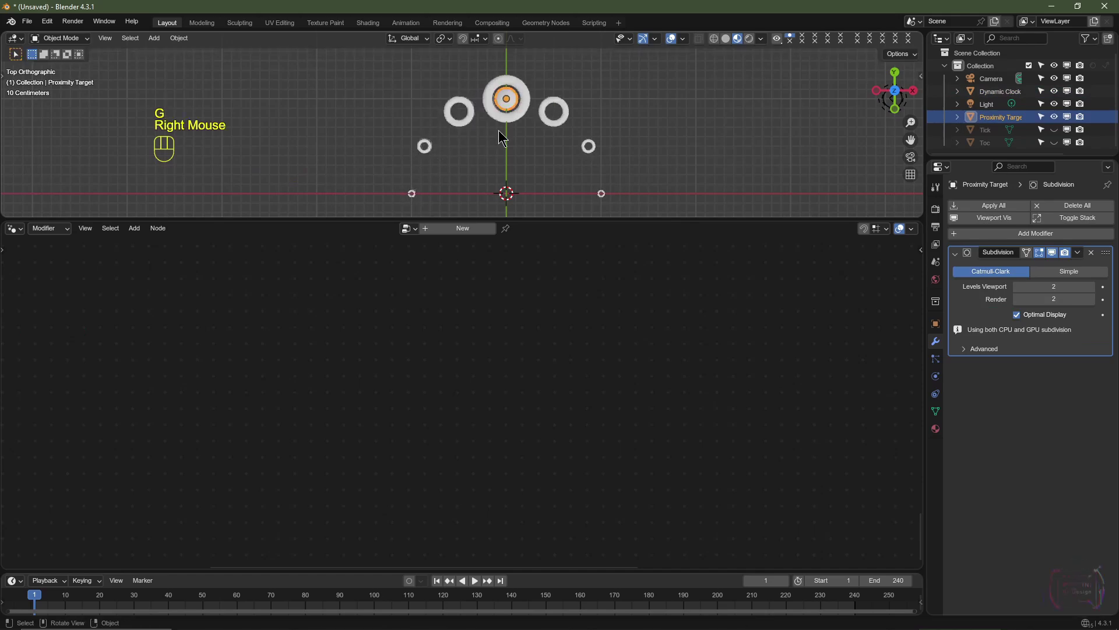
Reselect the Dynamic Clock object and examine its node chains and the instances around the target up close.
left_click(1000, 91)
scroll(437, 338, "down", 5)
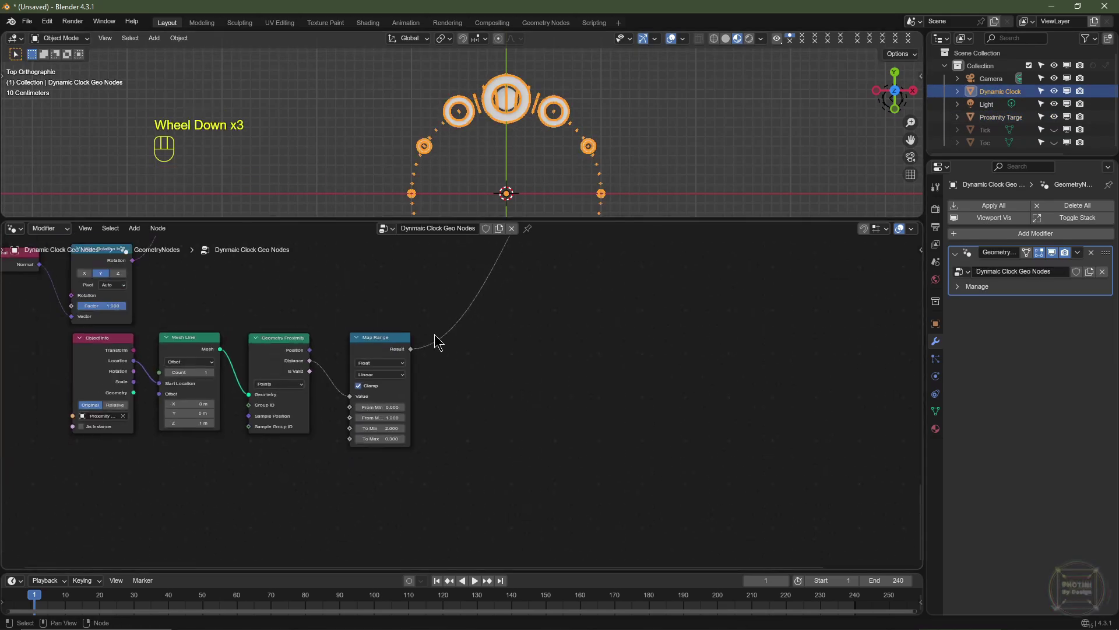
middle_click_drag(437, 337, 467, 548)
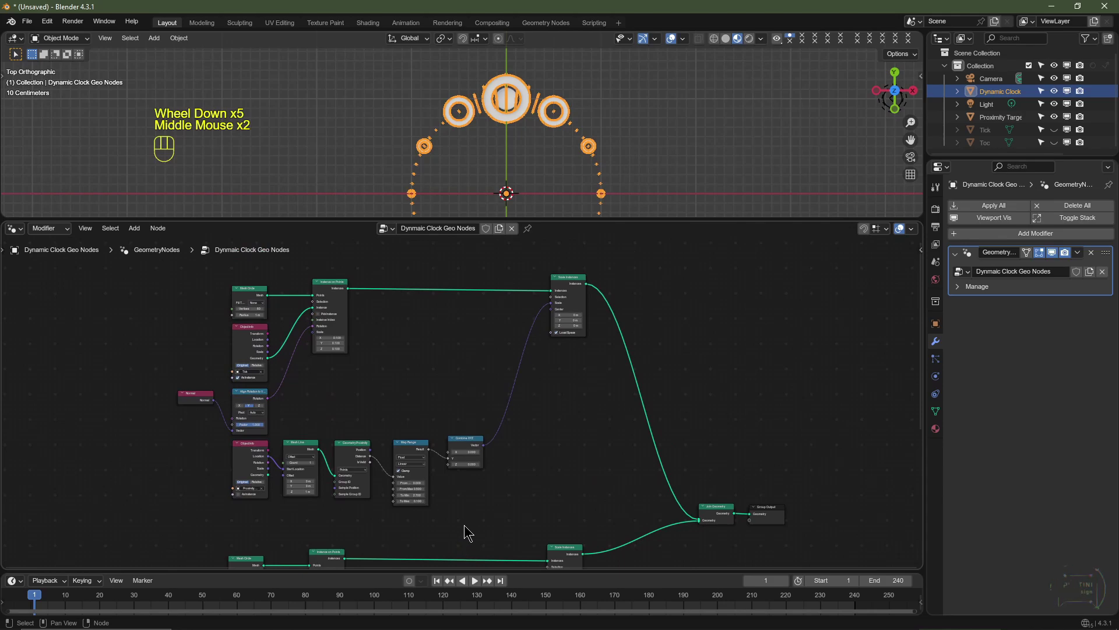
scroll(467, 533, "up", 1)
scroll(567, 152, "down", 2)
scroll(567, 153, "up", 2)
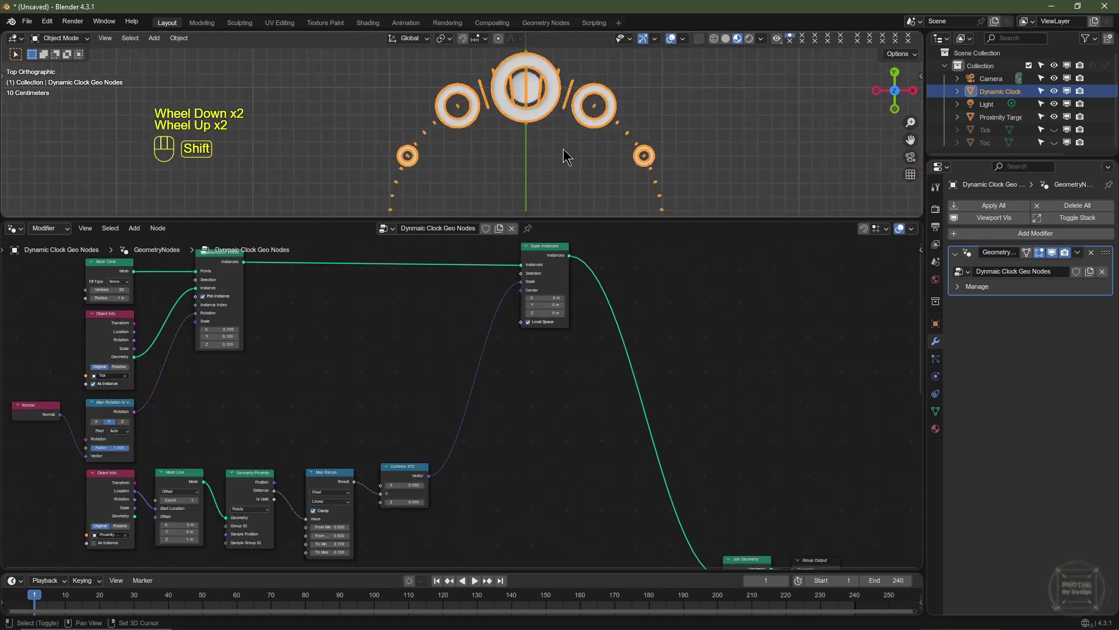
middle_click_drag(567, 152, 519, 174, "shift")
scroll(550, 187, "down", 2)
scroll(524, 184, "up", 2)
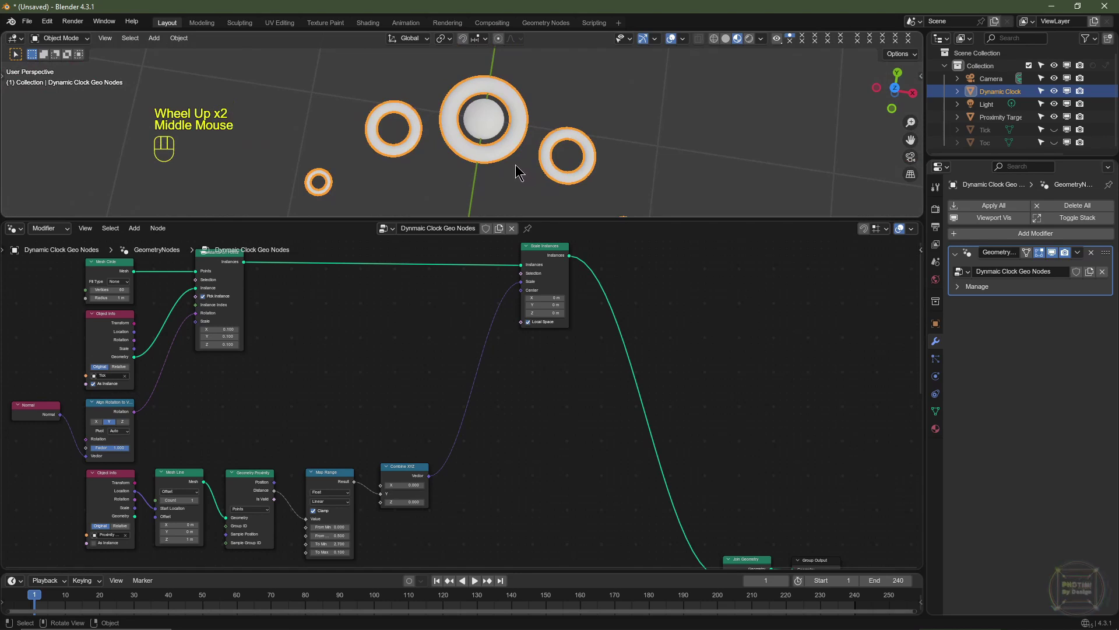
key("KP_7")
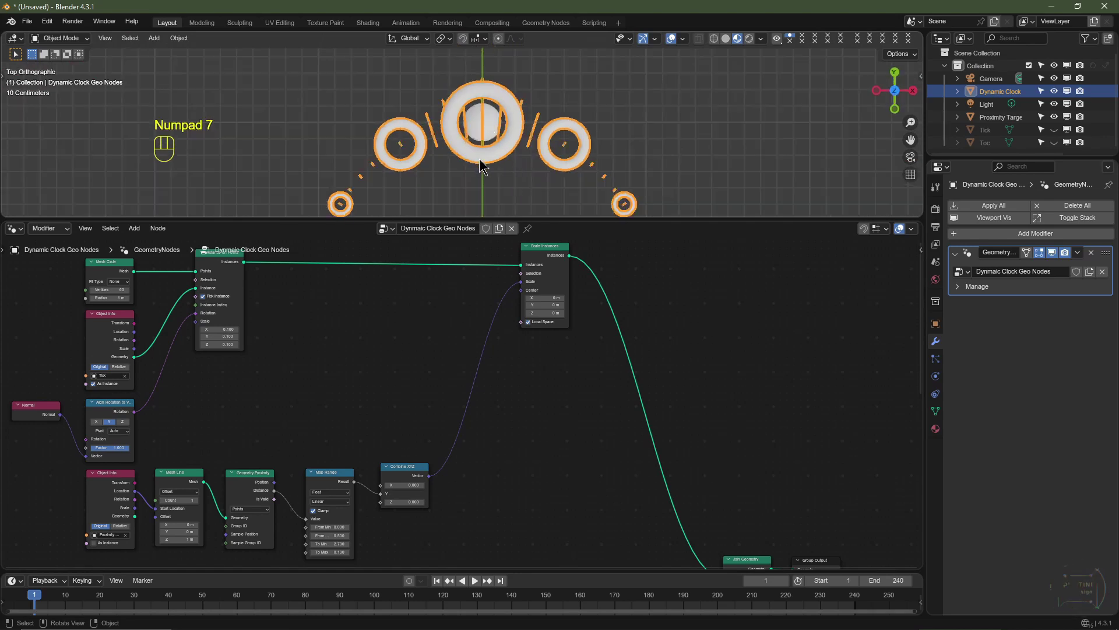
Set X and Z of the Tick chain's Combine XYZ node to 0.1.
middle_click_drag(467, 495, 403, 507)
scroll(402, 508, "up", 2)
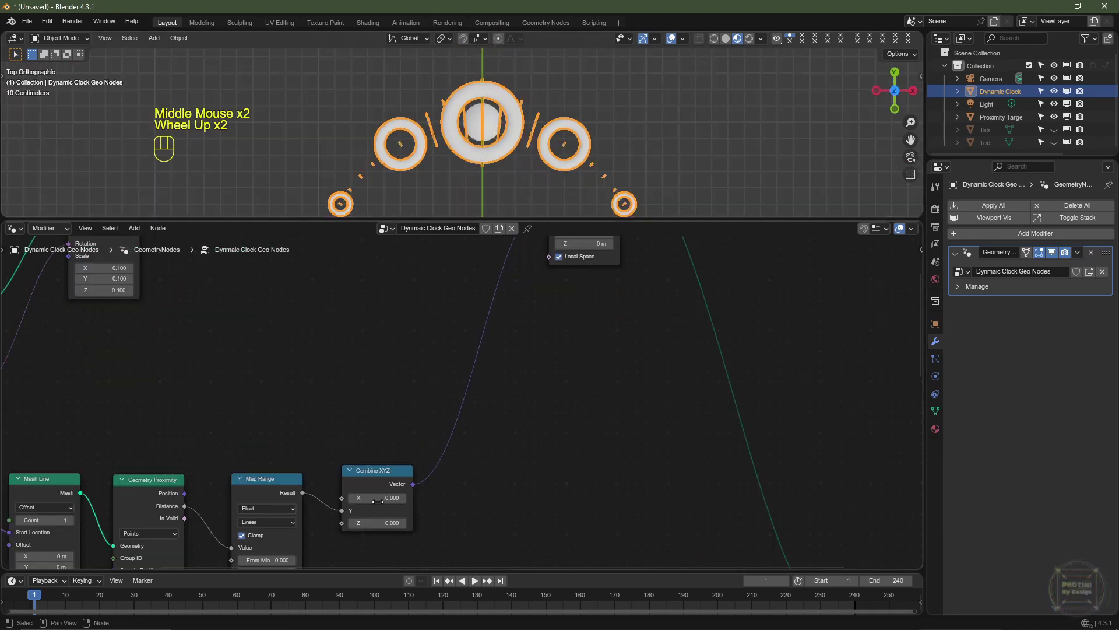
left_click(399, 510)
middle_click_drag(464, 527, 452, 474)
scroll(453, 475, "up", 2)
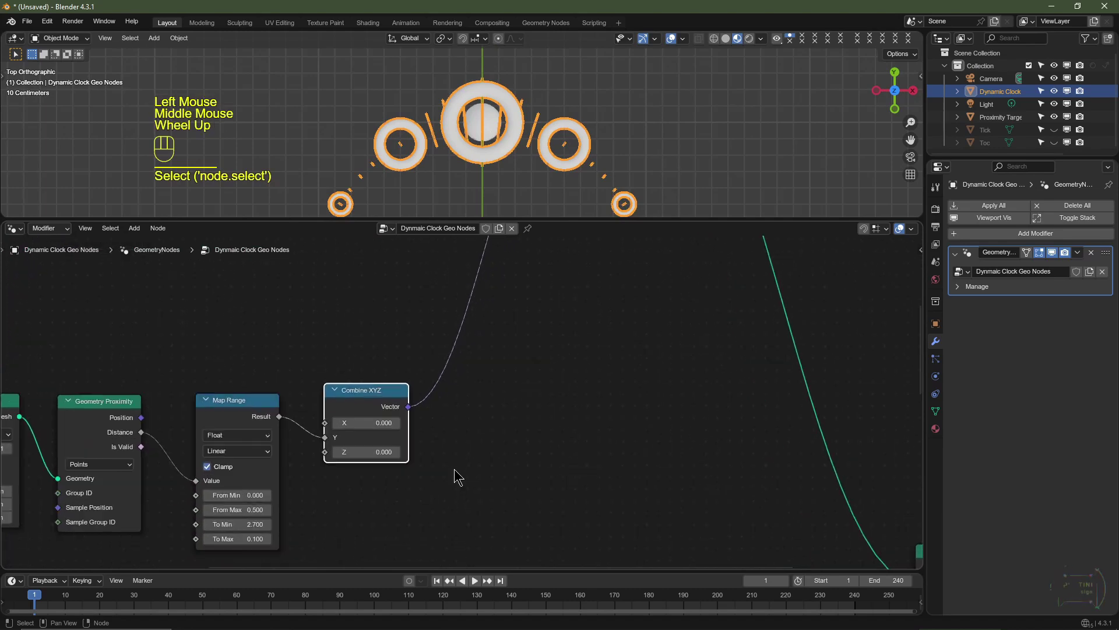
left_click(362, 426)
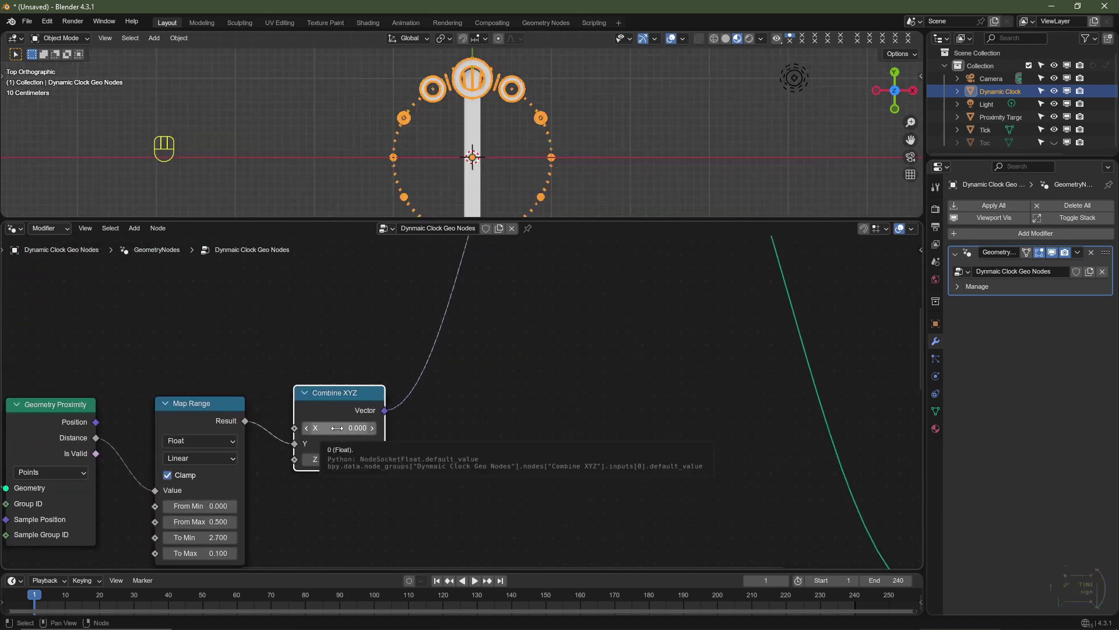
left_click(337, 428)
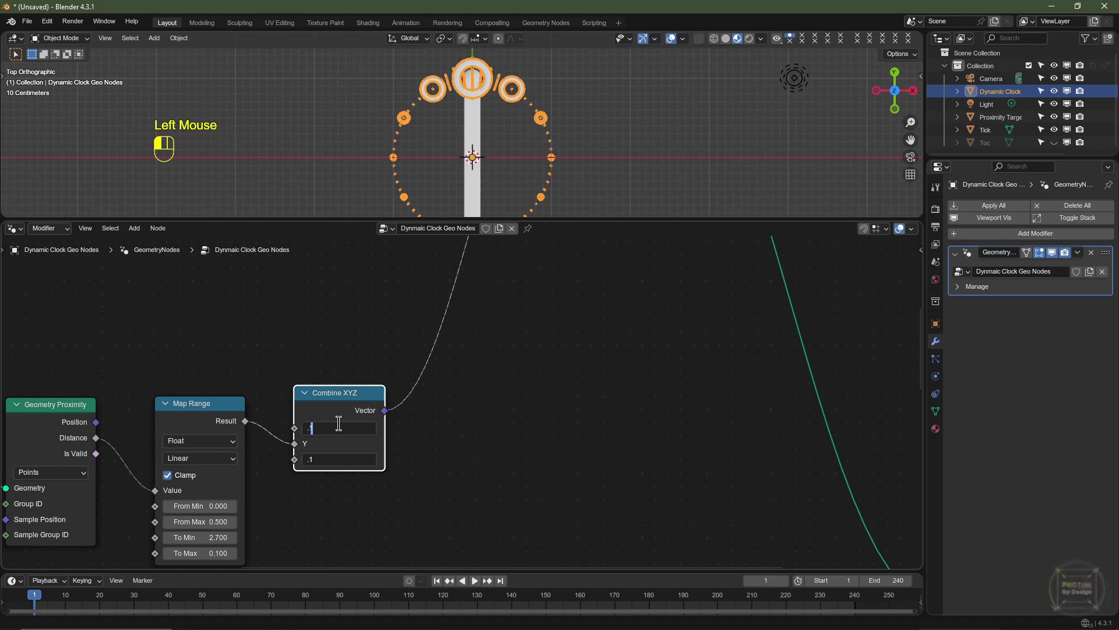
type(".1")
key("Return")
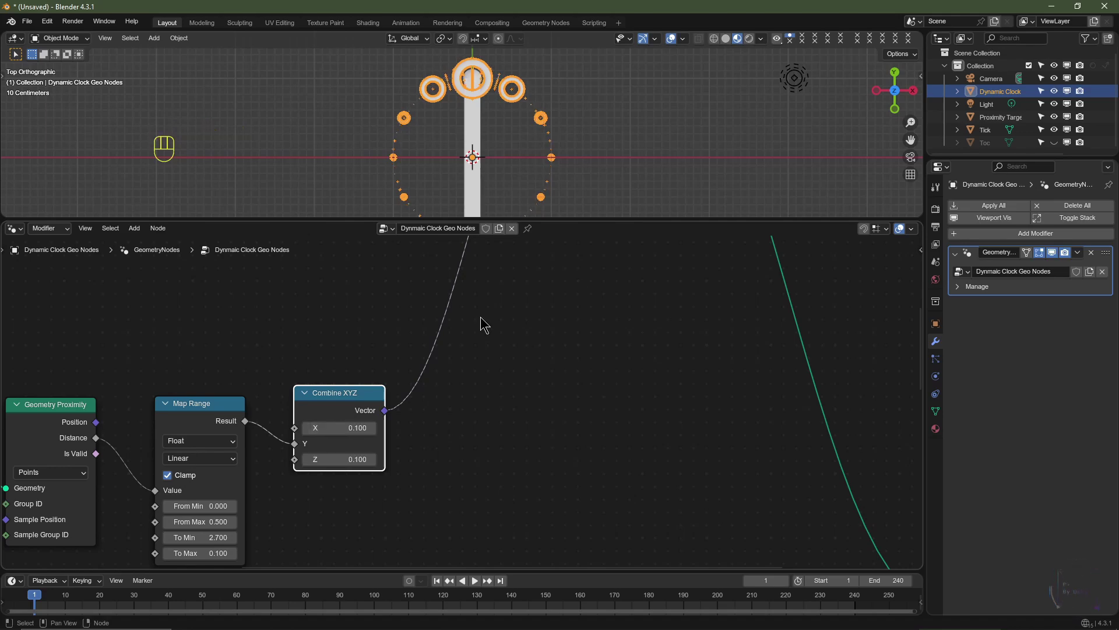
Hide the Tick object and examine the clock instances in perspective with overlays switched off, restoring overlays and the top view.
left_click(1054, 130)
middle_click_drag(634, 182, 576, 116)
scroll(577, 130, "up", 2)
middle_click_drag(661, 146, 651, 131)
left_click(672, 39)
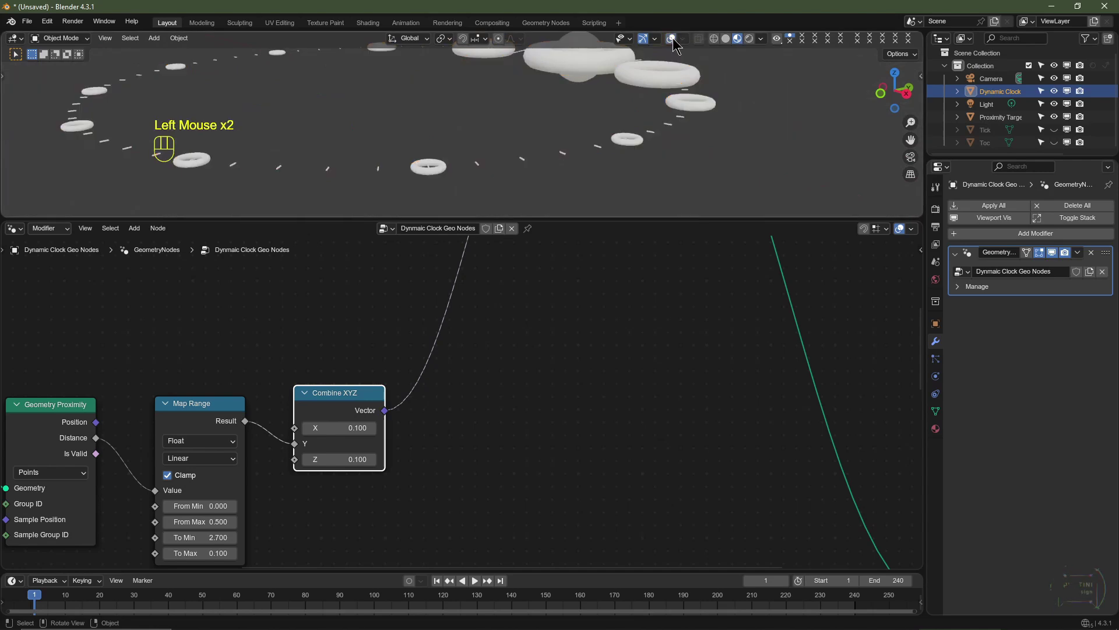
left_click(672, 39)
middle_click_drag(671, 53, 575, 210)
scroll(577, 198, "down", 2)
key("KP_7")
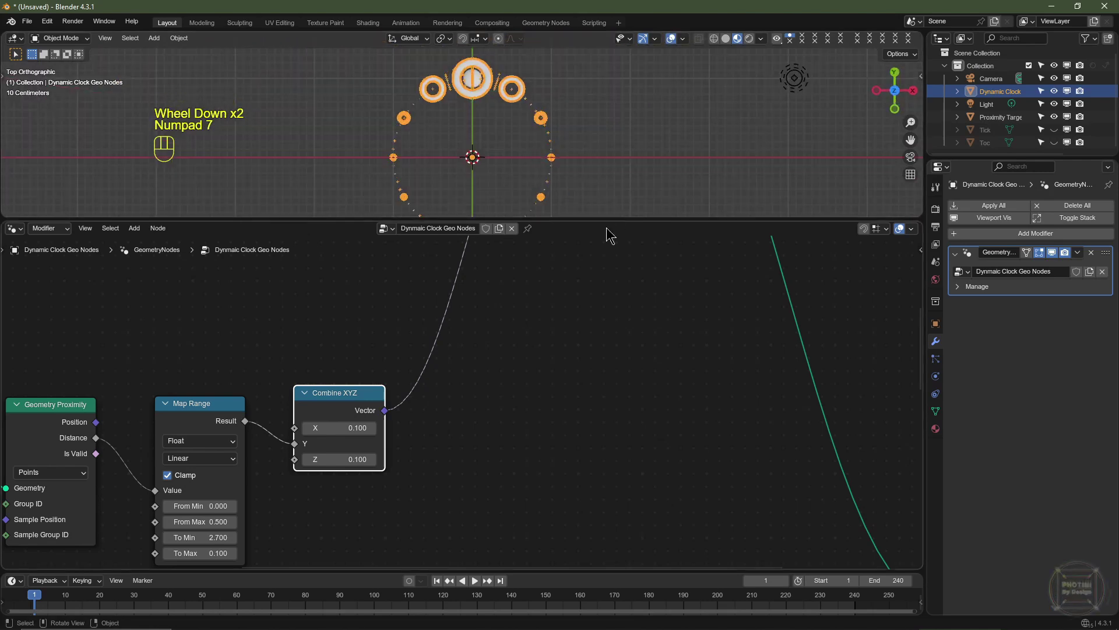
Search the add-ons in the Preferences for "node" to check the node add-ons, and close the Preferences.
scroll(561, 368, "down", 4)
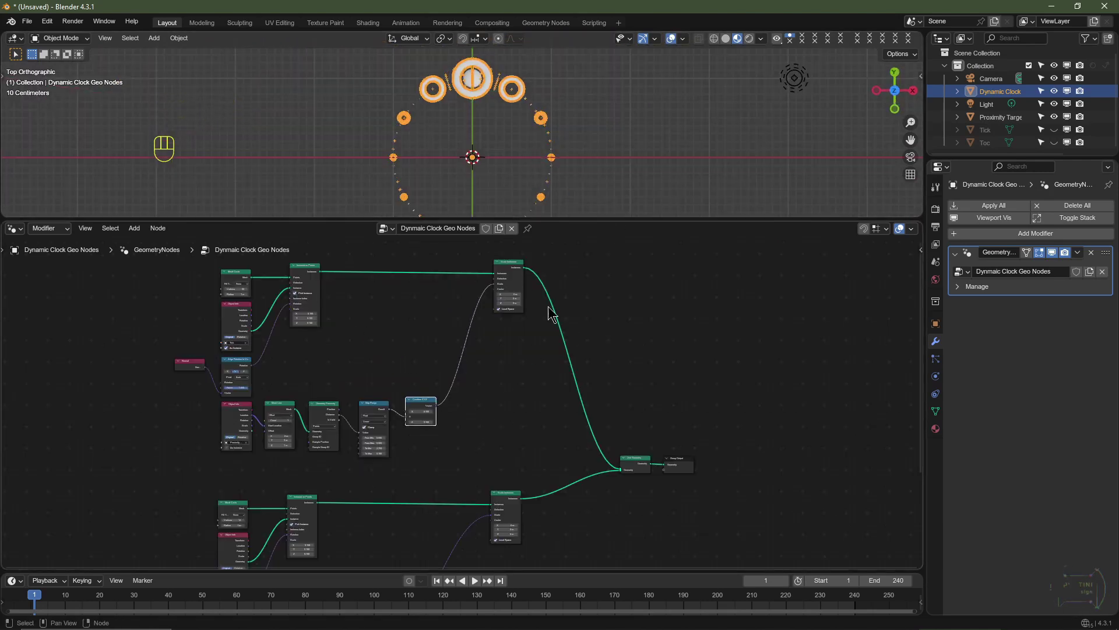
left_click(48, 21)
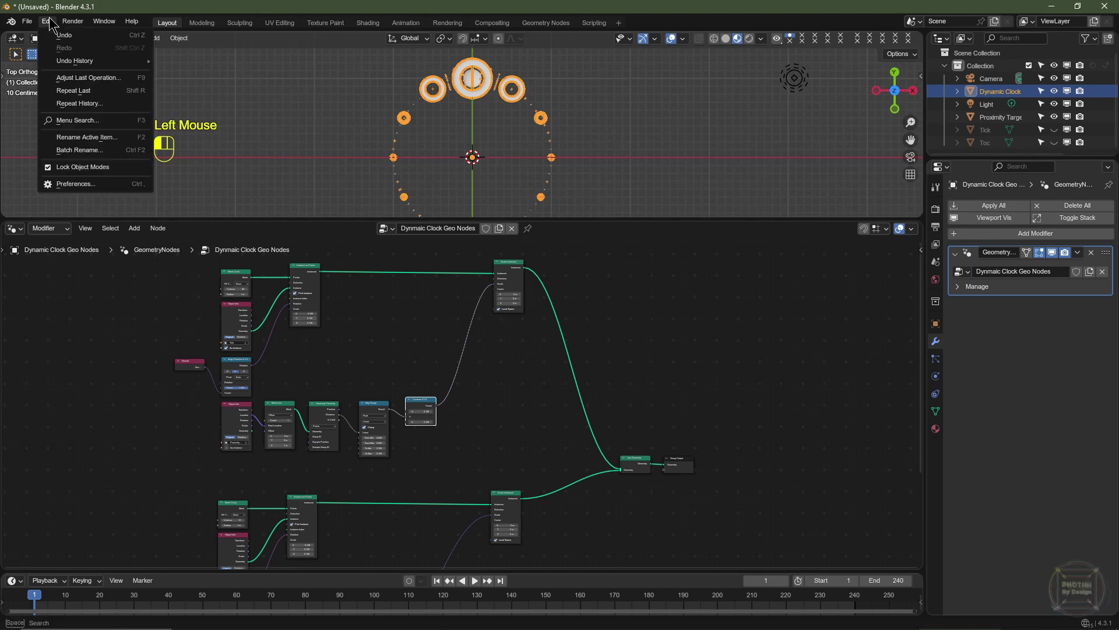
left_click(75, 185)
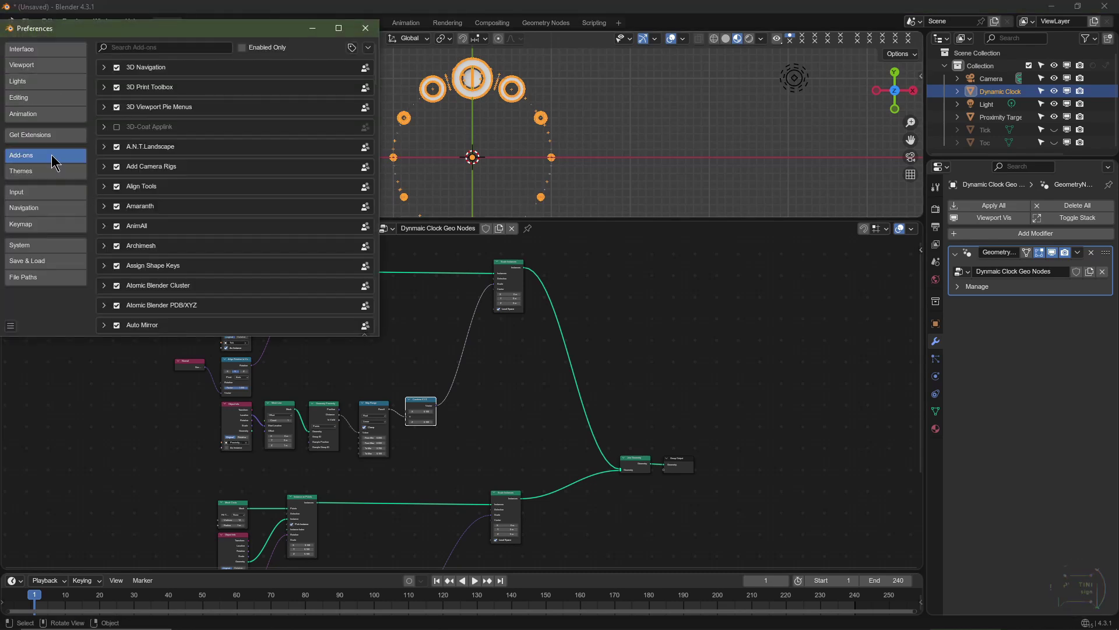
left_click(197, 46)
type("node")
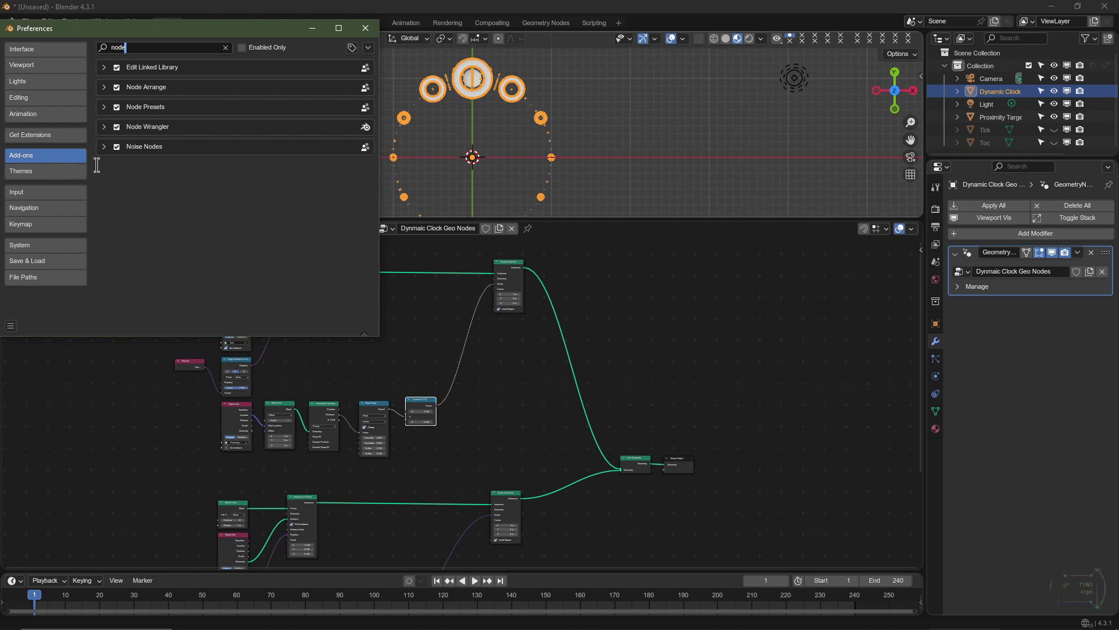
left_click(10, 325)
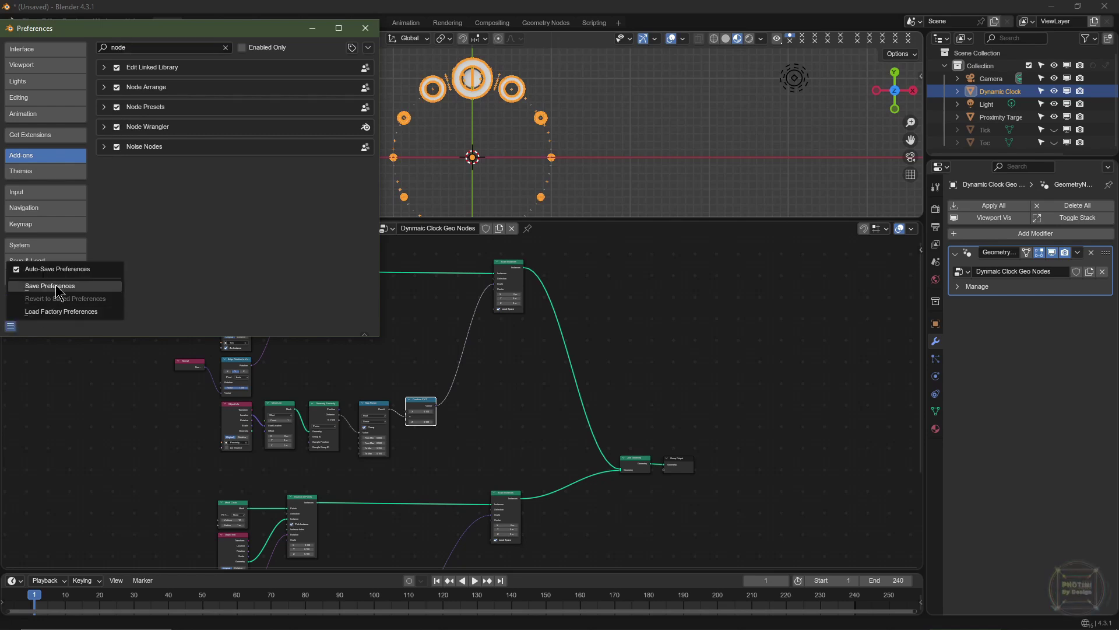
left_click(366, 28)
Enlarge the 3D viewport and add a Sphere empty at the centre of the clock.
scroll(523, 148, "down", 2)
left_click(523, 148)
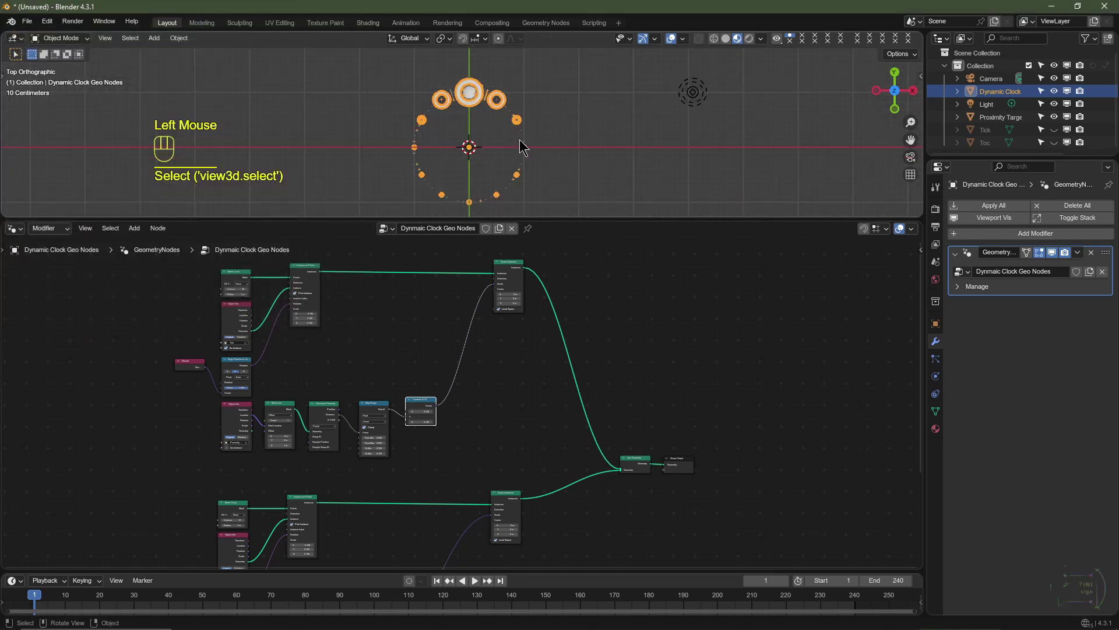
scroll(449, 432, "down", 2)
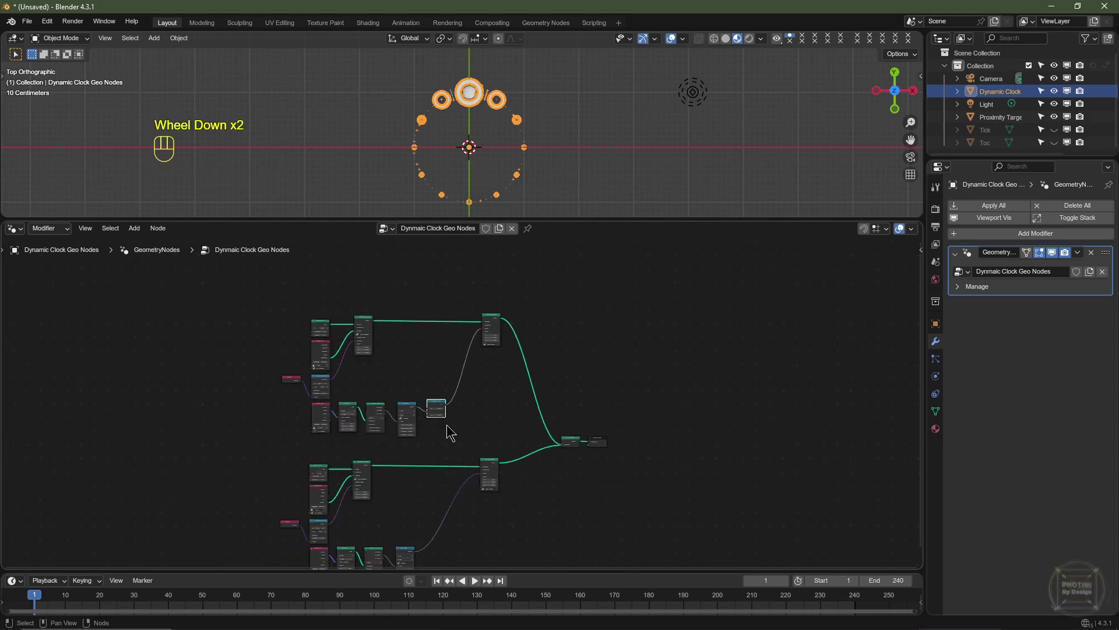
right_click(615, 232)
left_click_drag(607, 215, 615, 460)
scroll(477, 306, "up", 2)
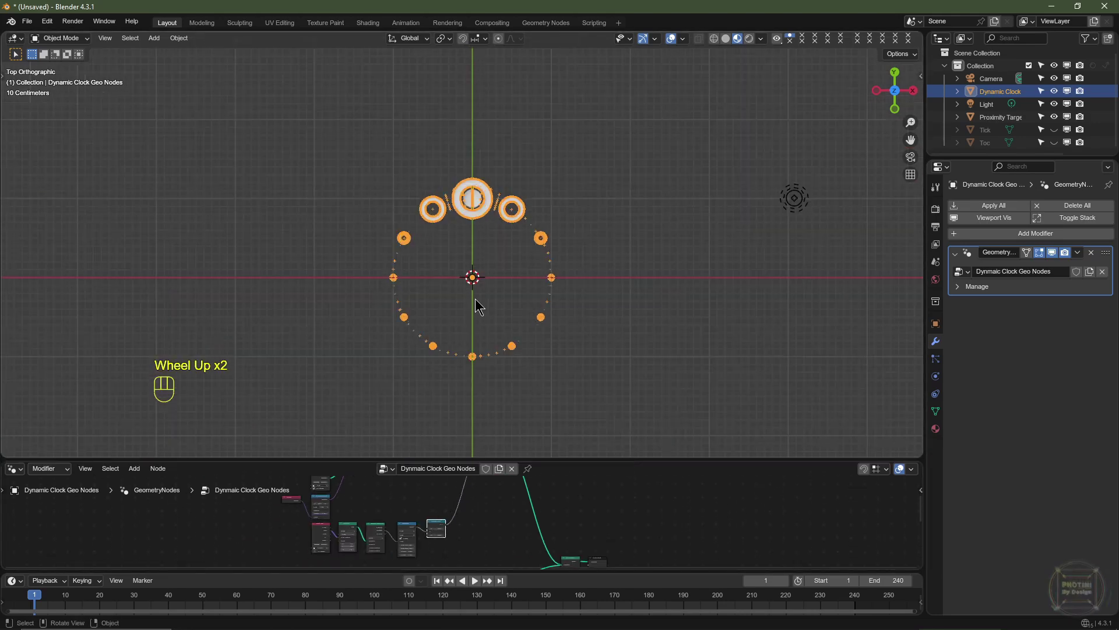
key("shift+a")
mouse_move(455, 437)
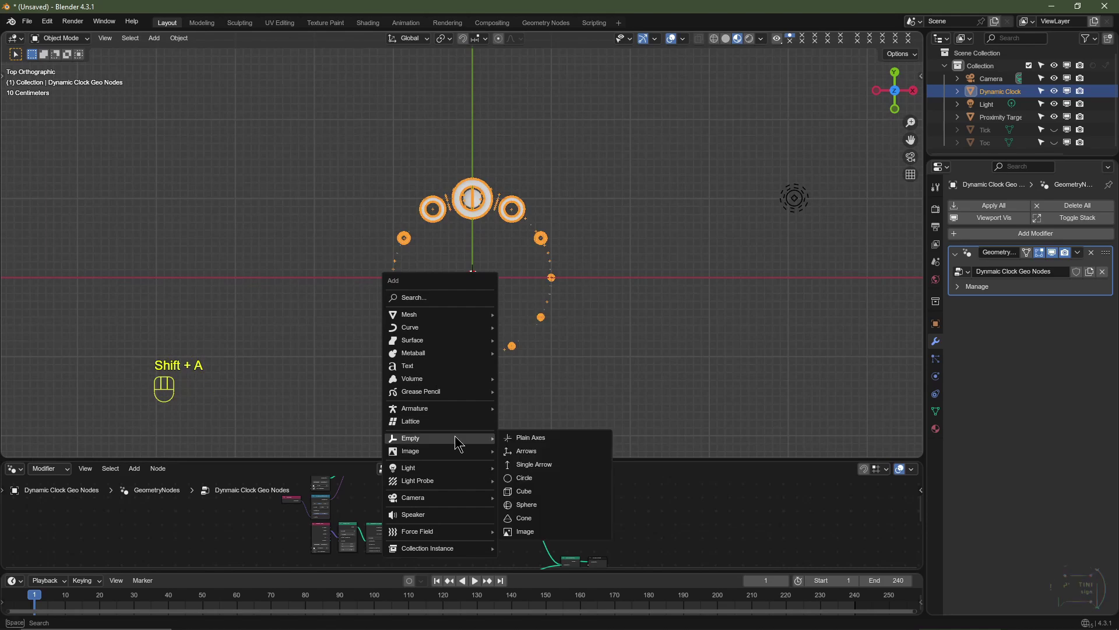
left_click(544, 505)
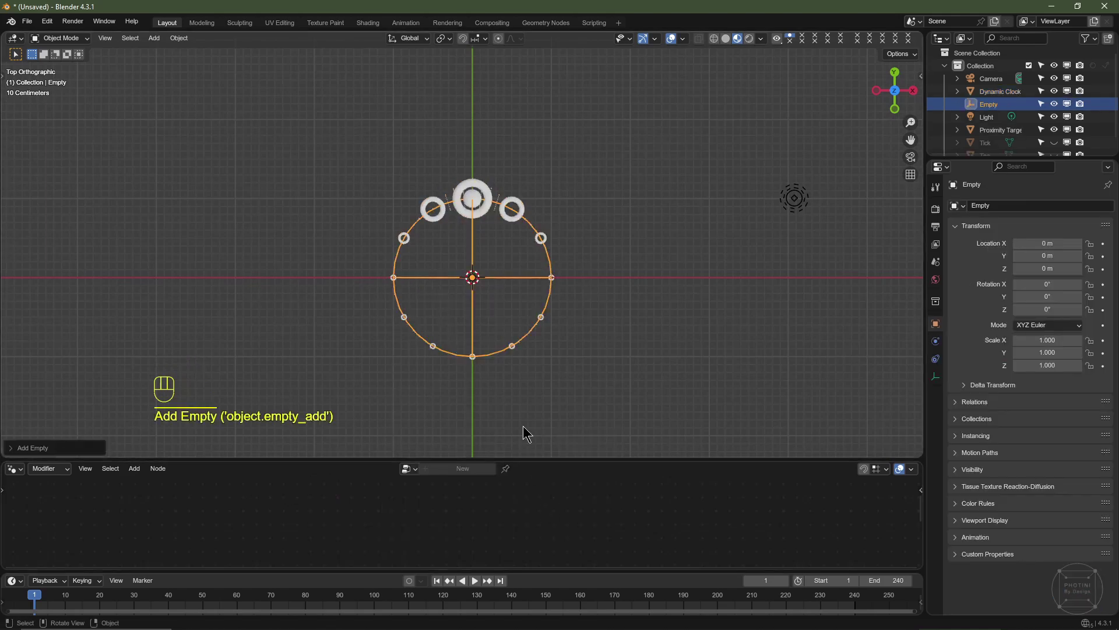
Rename the new empty as "Toc Empty".
double_click(990, 105)
type("Toc ")
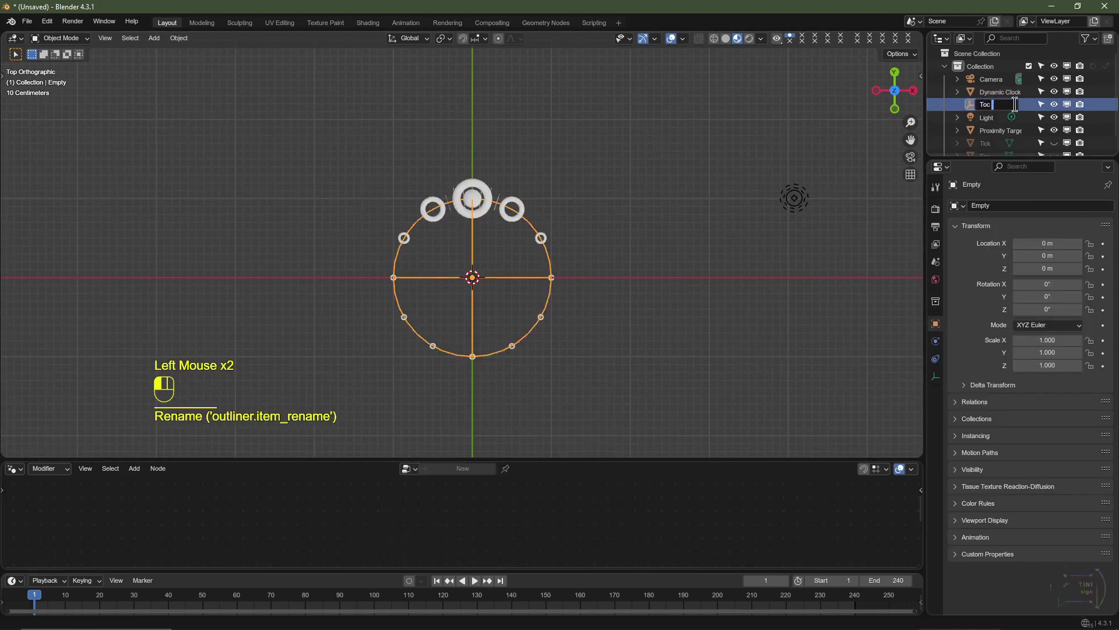
type("Empty")
key("Return")
scroll(1023, 150, "down", 2)
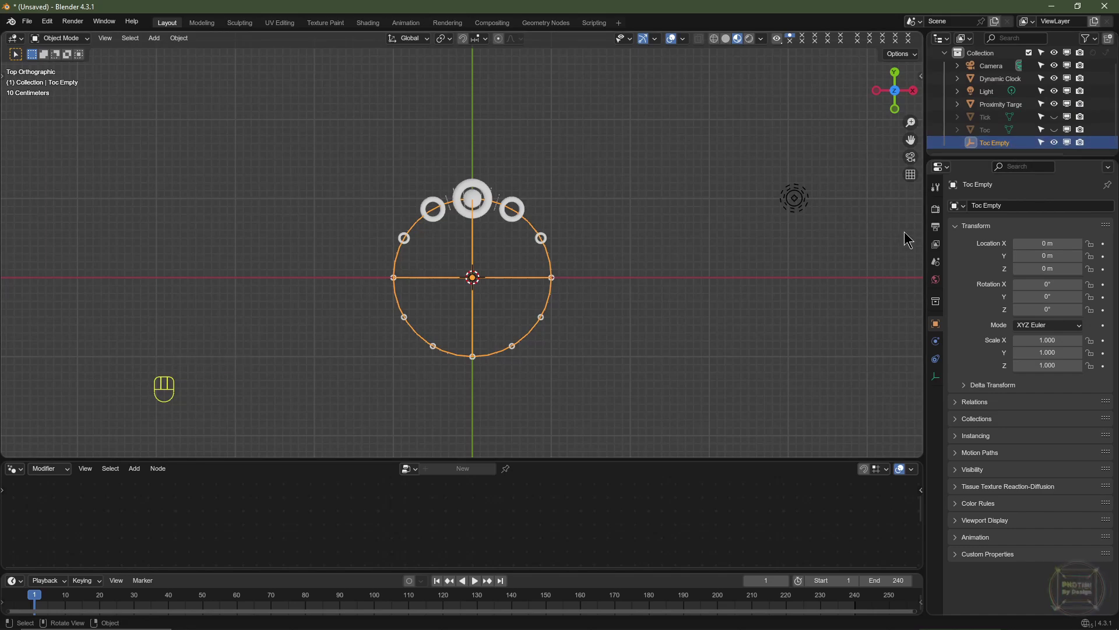
Set the animation's end frame to 360, fit the timeline to that range and return to frame 1.
left_click(936, 227)
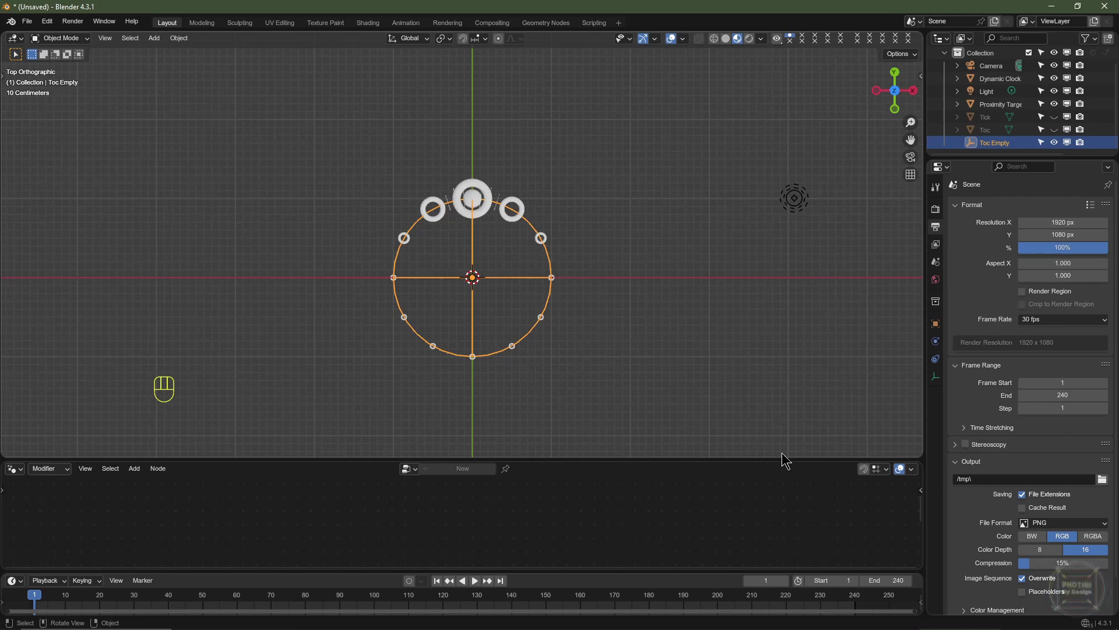
left_click(889, 581)
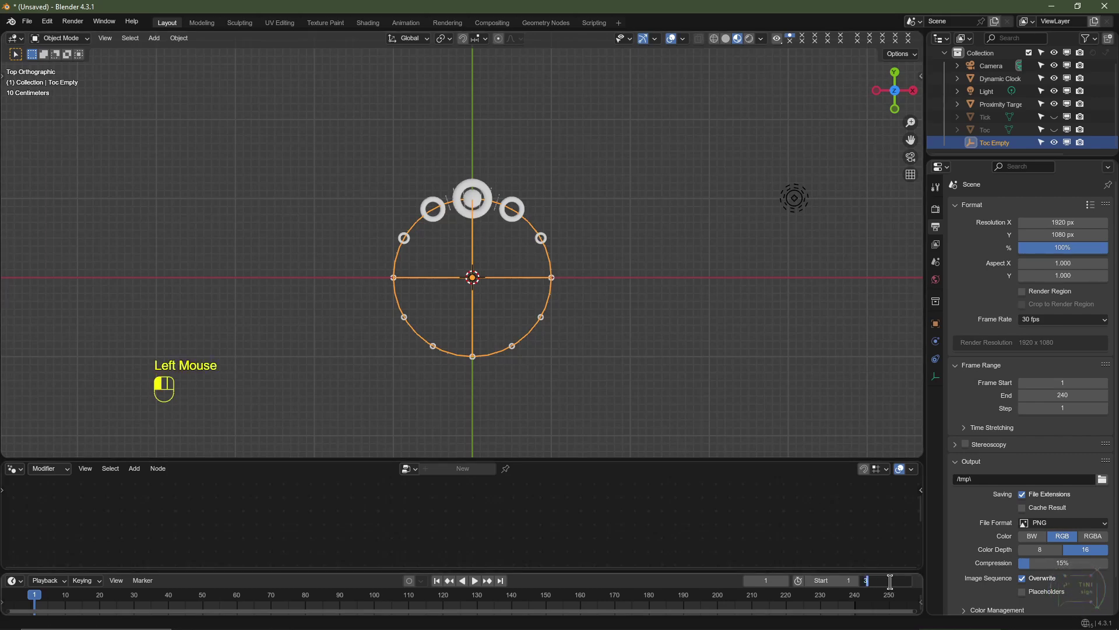
type("360")
key("Return")
left_click(610, 569)
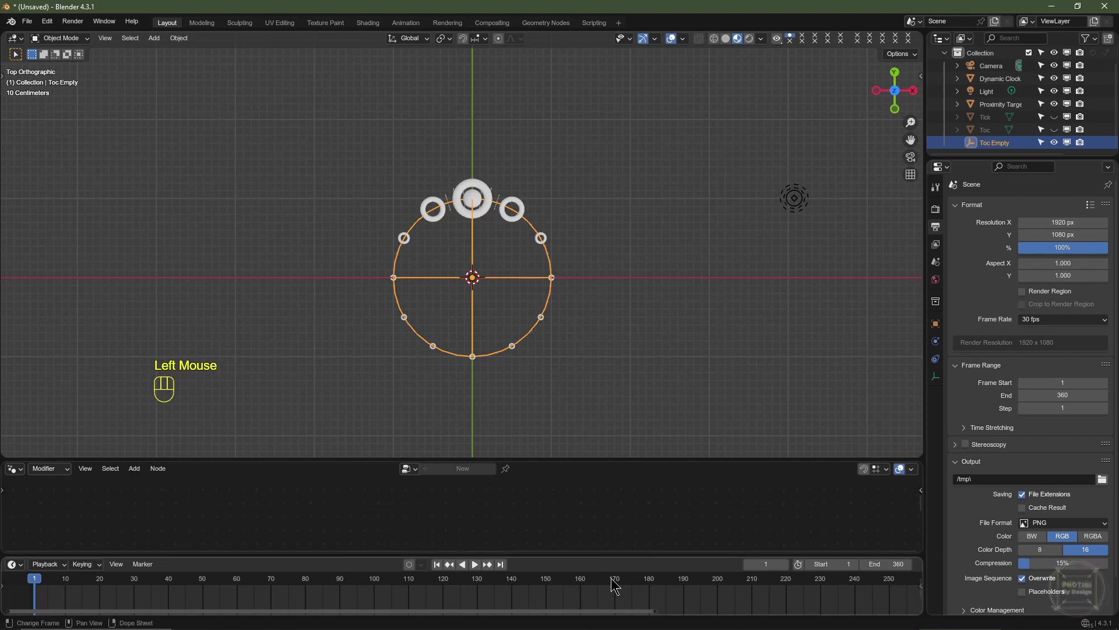
scroll(623, 604, "down", 2)
scroll(620, 597, "down", 3)
middle_click_drag(618, 596, 539, 590)
scroll(539, 590, "up", 2)
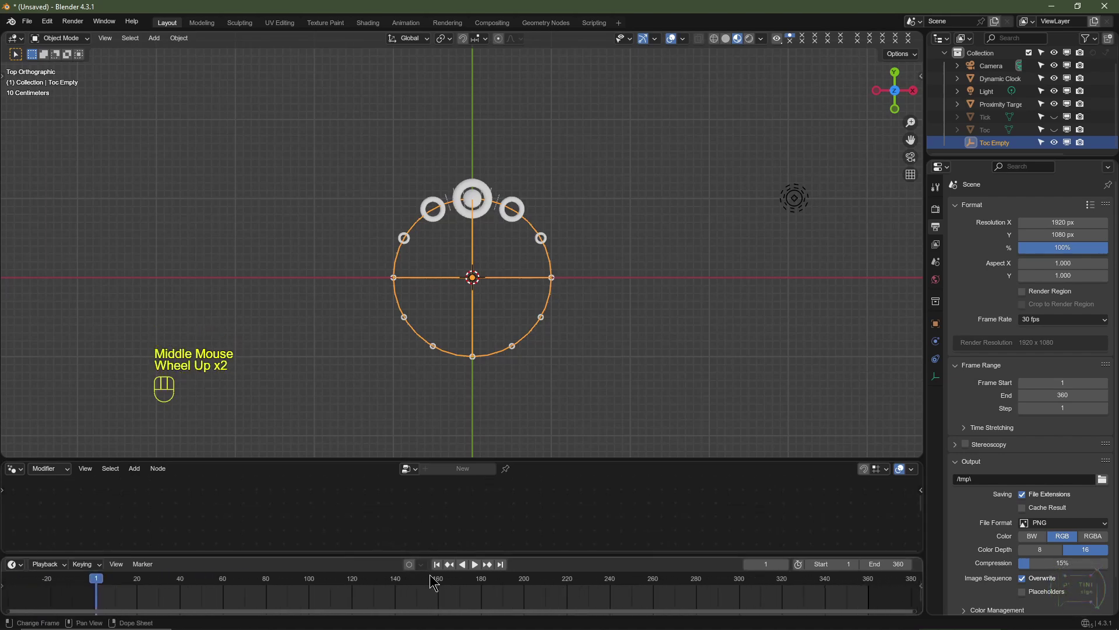
left_click(438, 565)
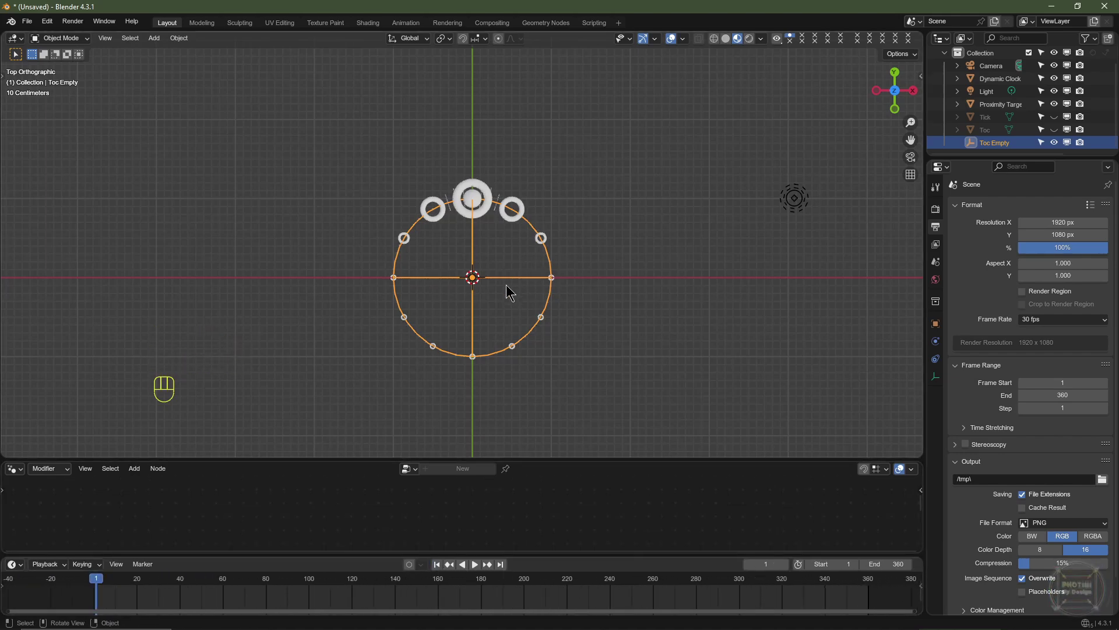
Keyframe the Toc Empty's Z rotation at 0° on frame 1.
left_click(937, 325)
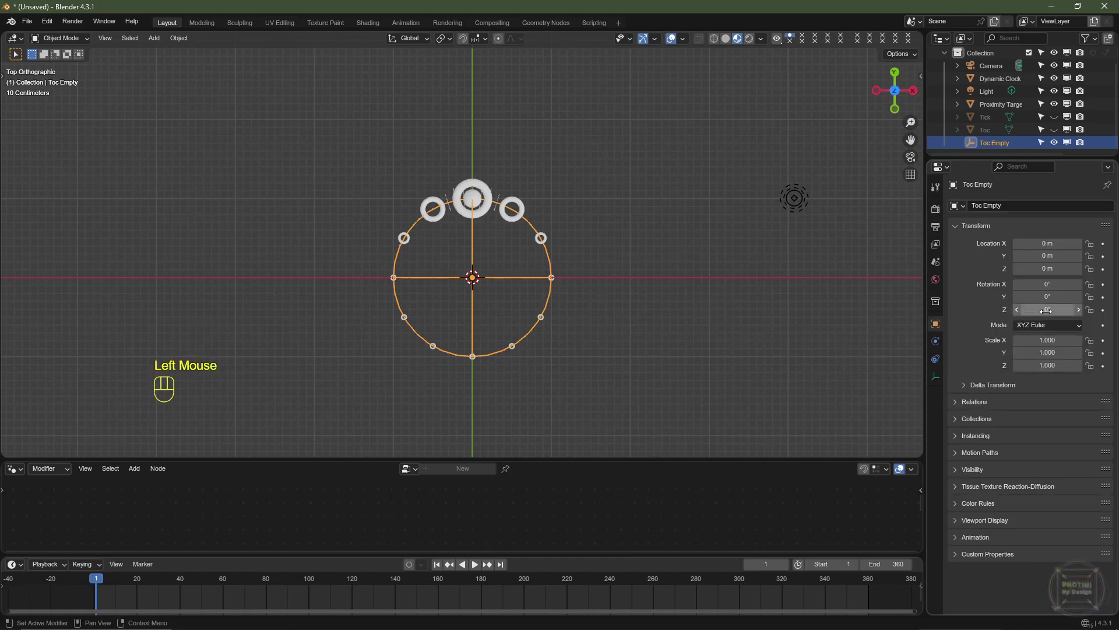
mouse_move(1048, 309)
left_mouse_down()
mouse_move(1067, 309)
mouse_move(1047, 309)
left_mouse_up()
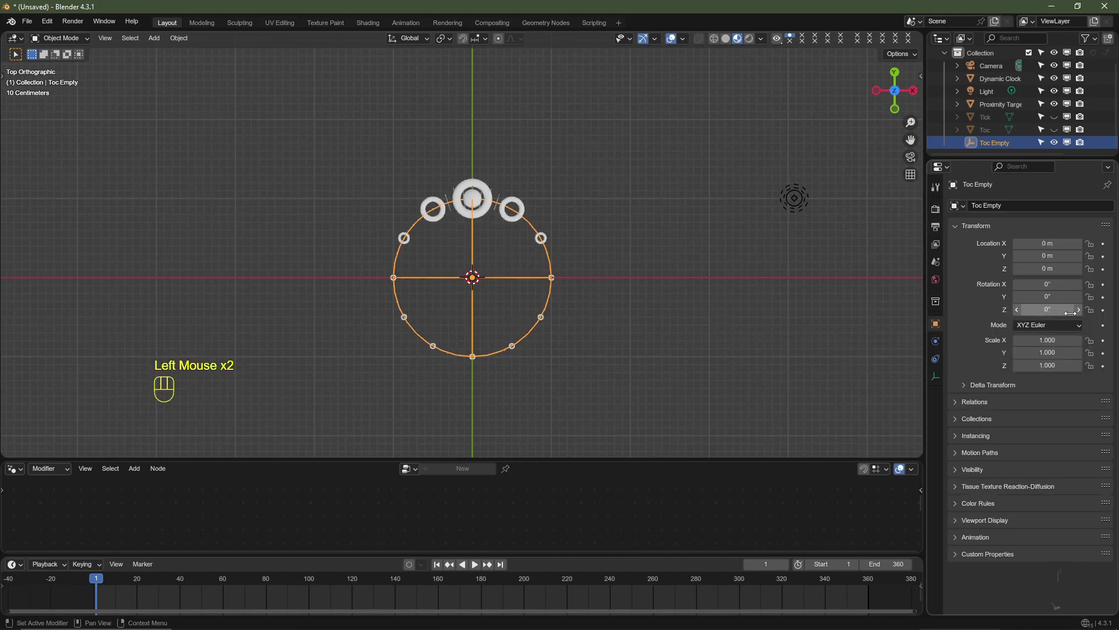
left_click(1103, 310)
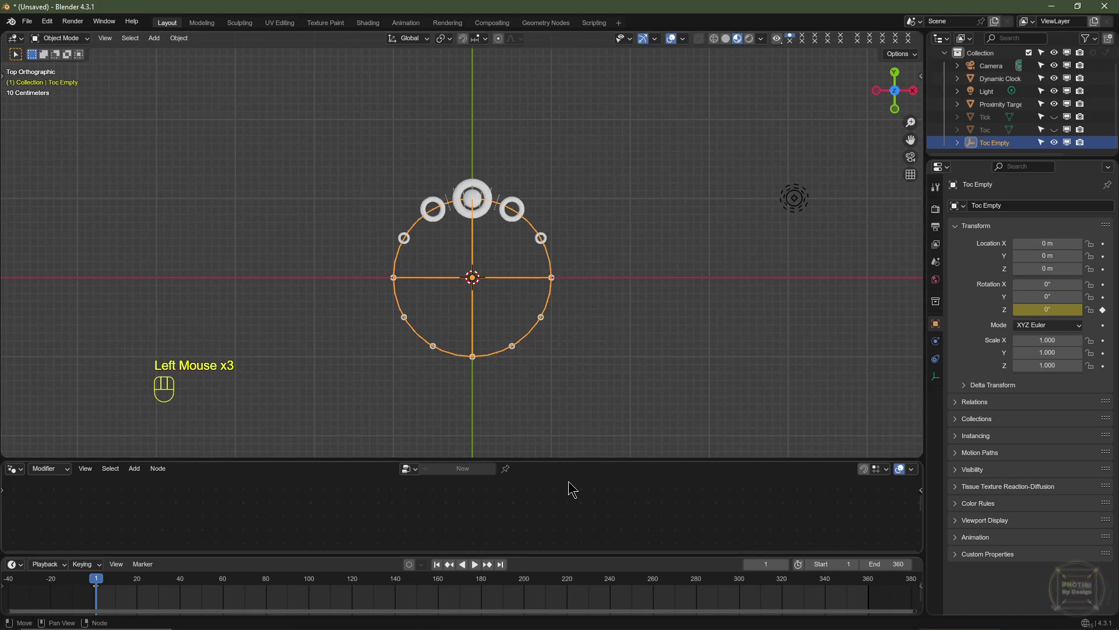
Keyframe the Toc Empty's Z rotation at -360° on frame 361 and set the keyframe interpolation to Linear.
left_click(500, 564)
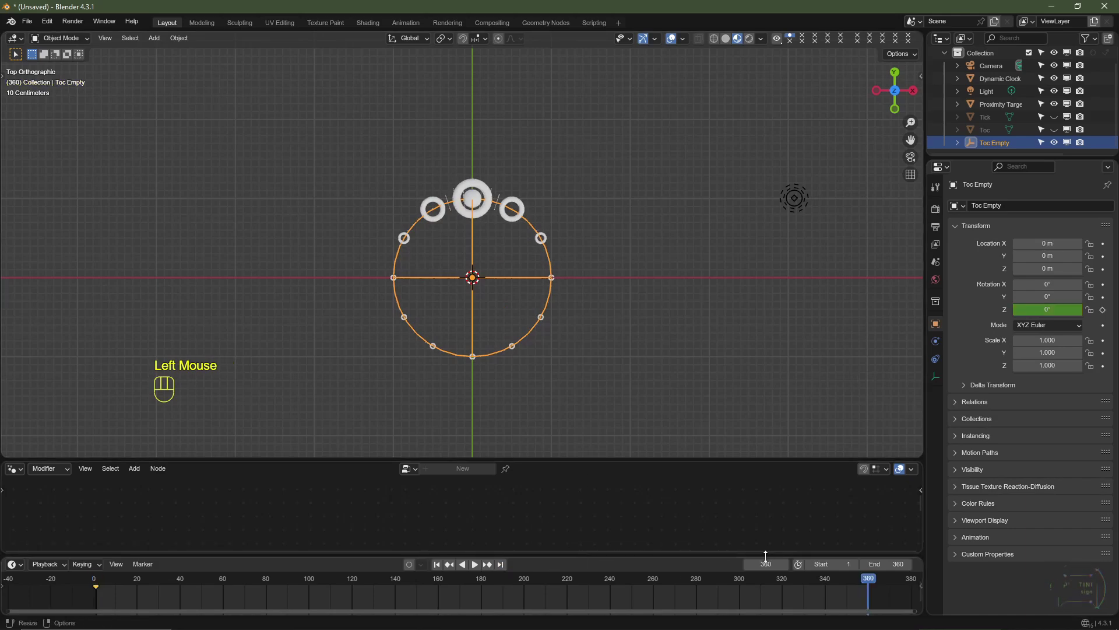
left_click(785, 564)
left_click(1049, 310)
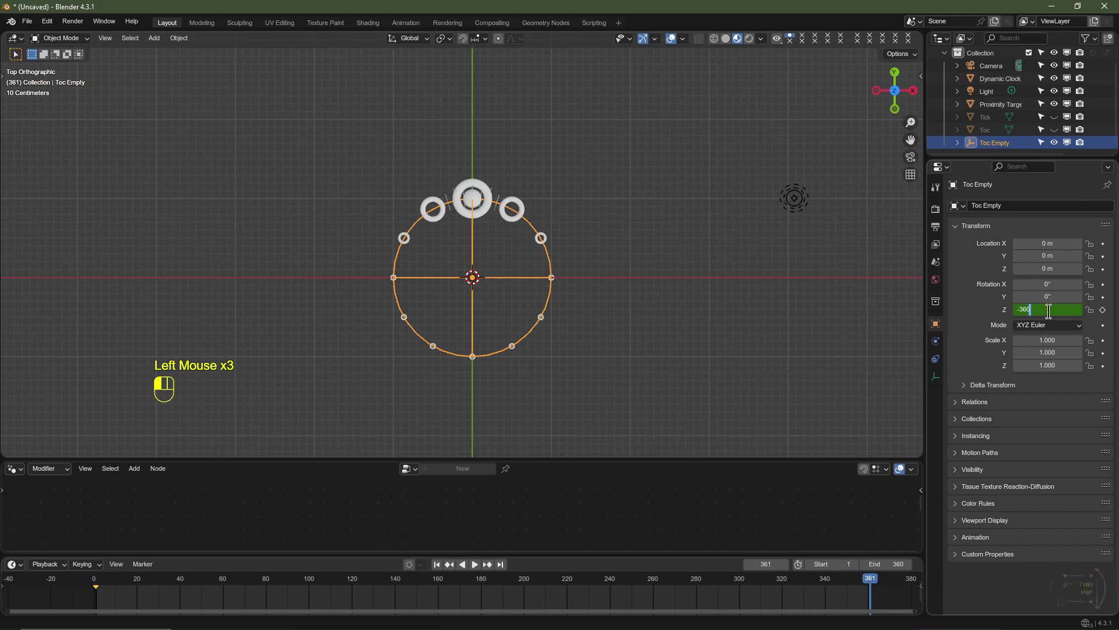
type("-360")
key("Return")
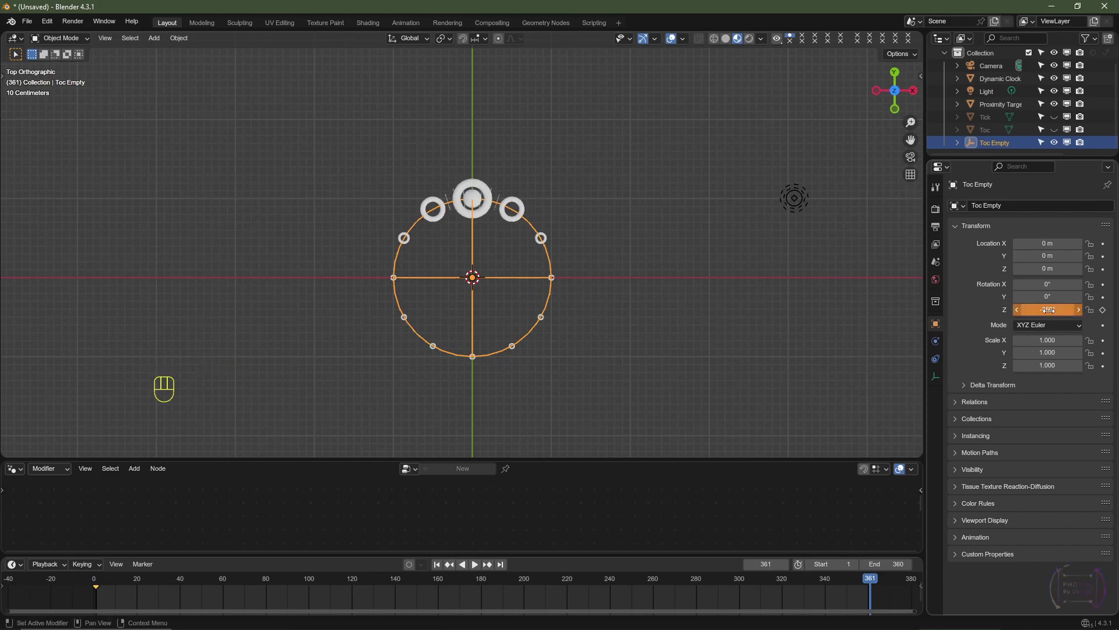
left_click(1103, 310)
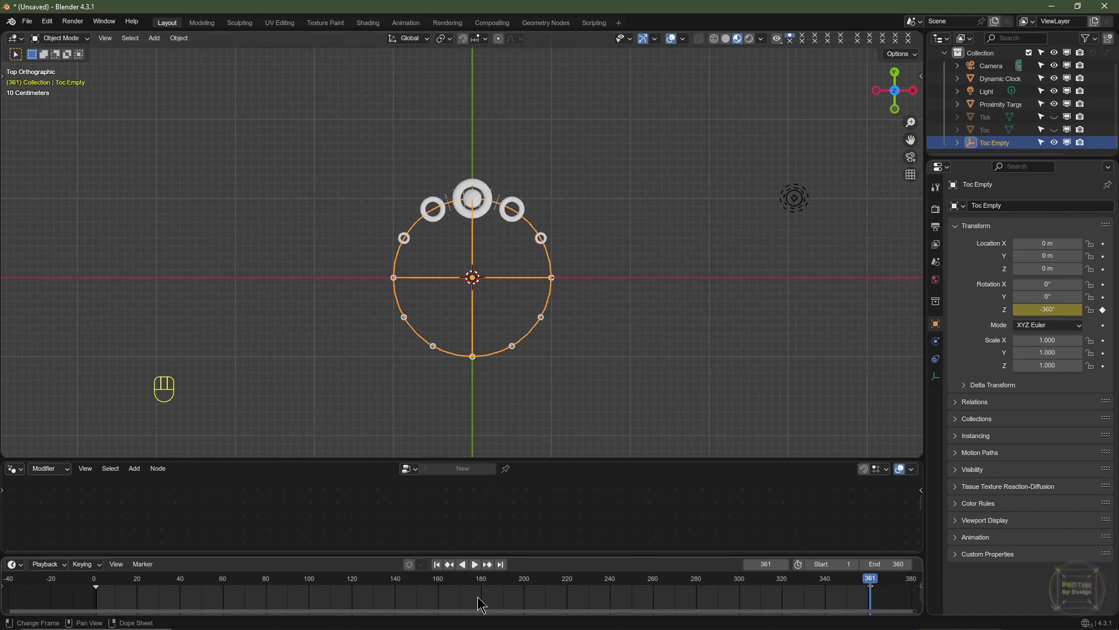
key("t")
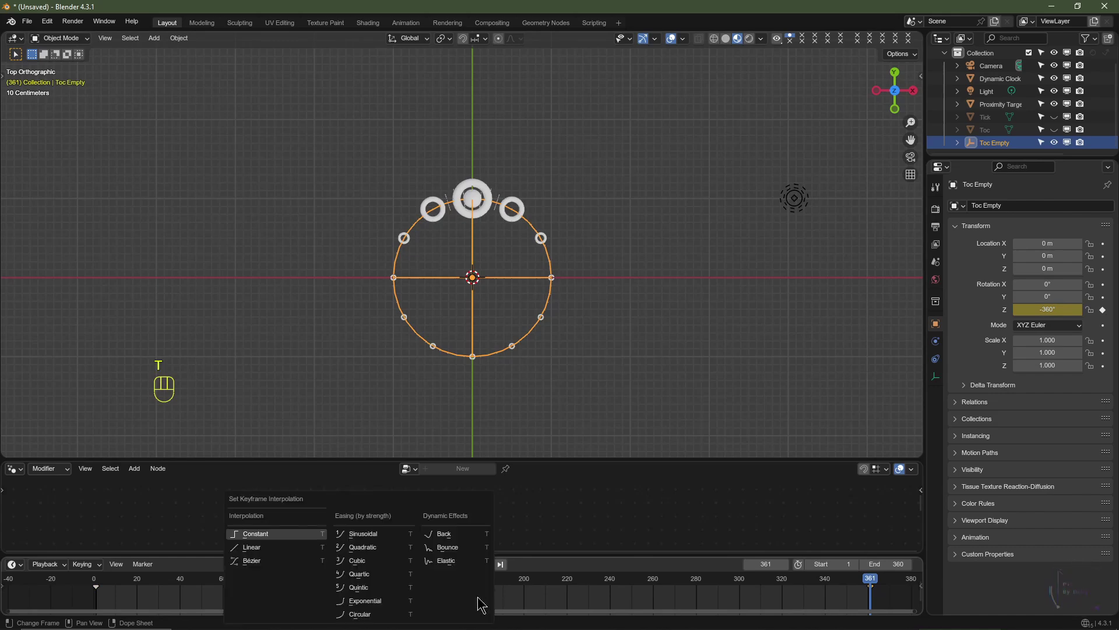
left_click(272, 549)
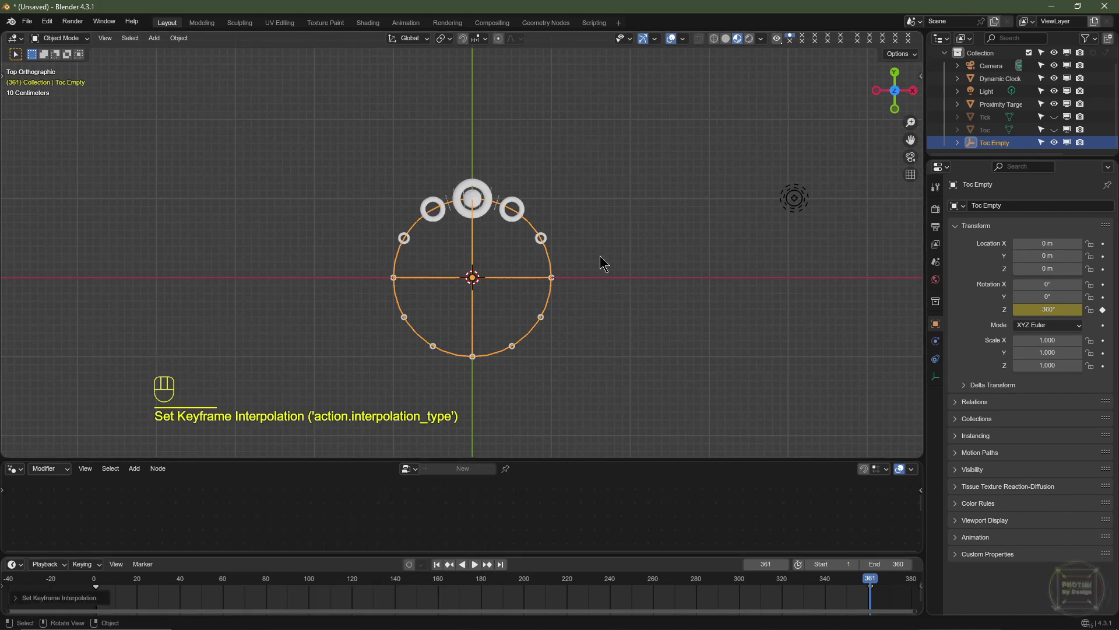
Parent the Proximity Target to the Toc Empty.
left_click(475, 201)
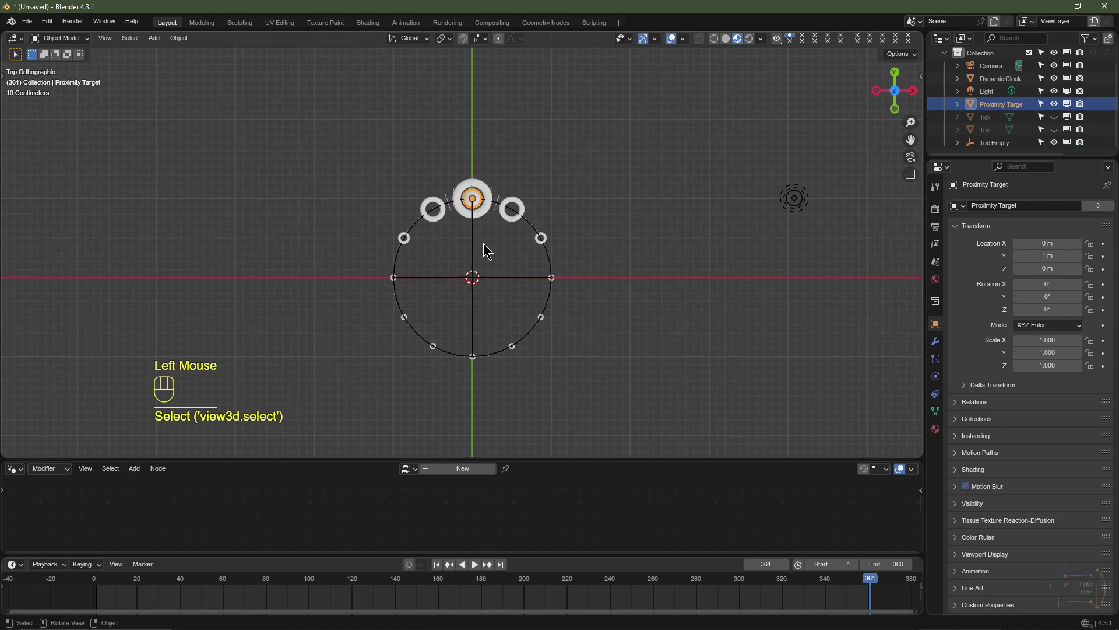
scroll(495, 278, "up", 1)
left_click(512, 292, "shift")
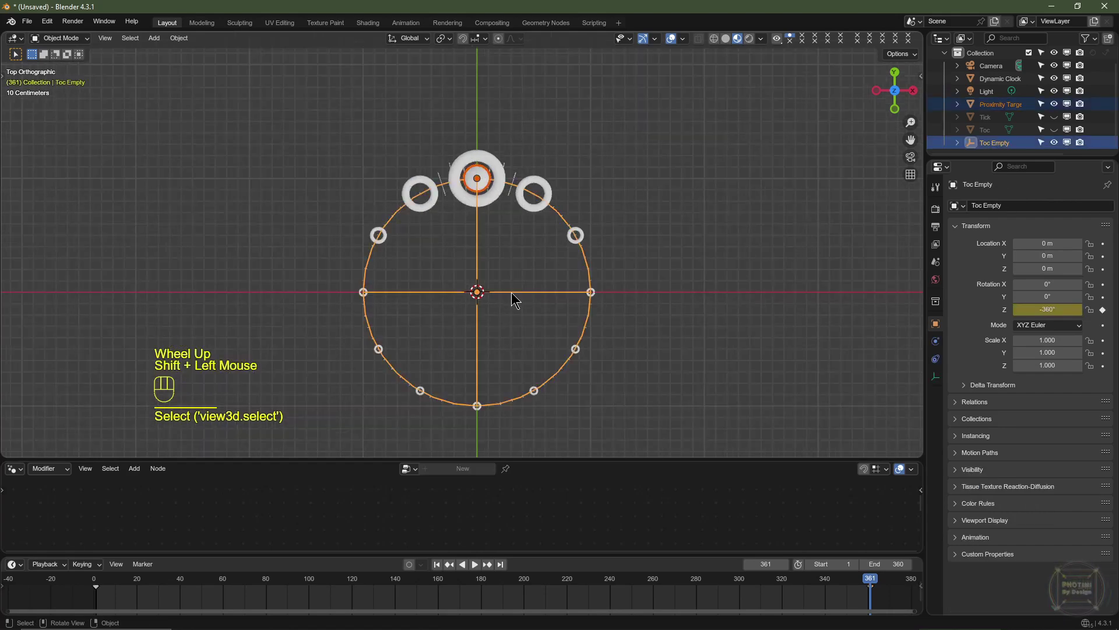
key("ctrl+p")
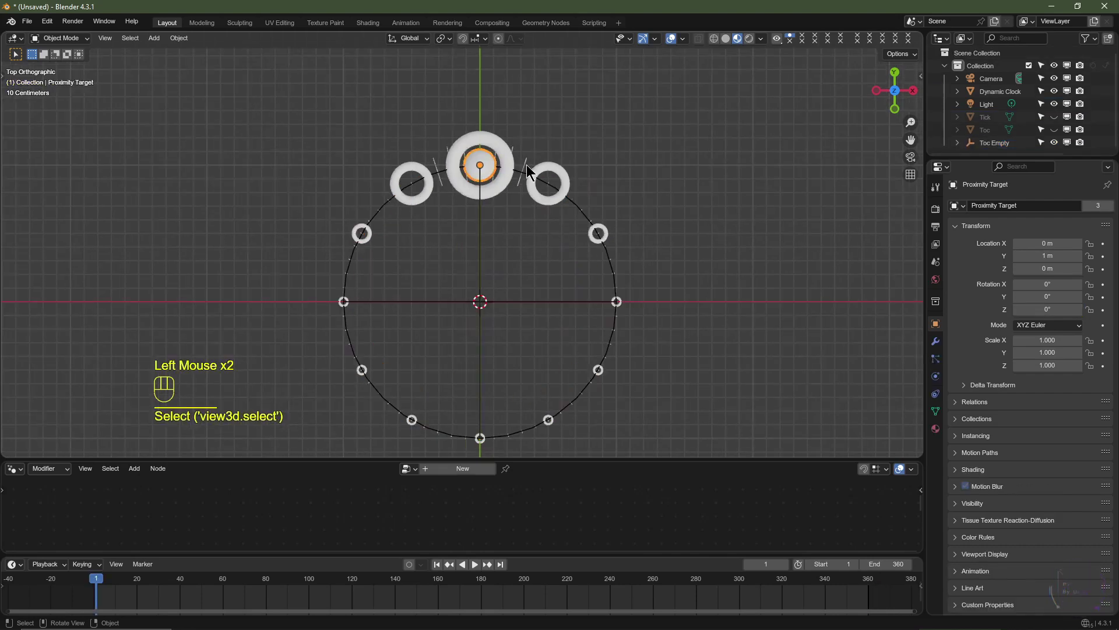
Play the animation from the start and around frame 330 to check how the clock instances react to the rotating target.
left_click(526, 163)
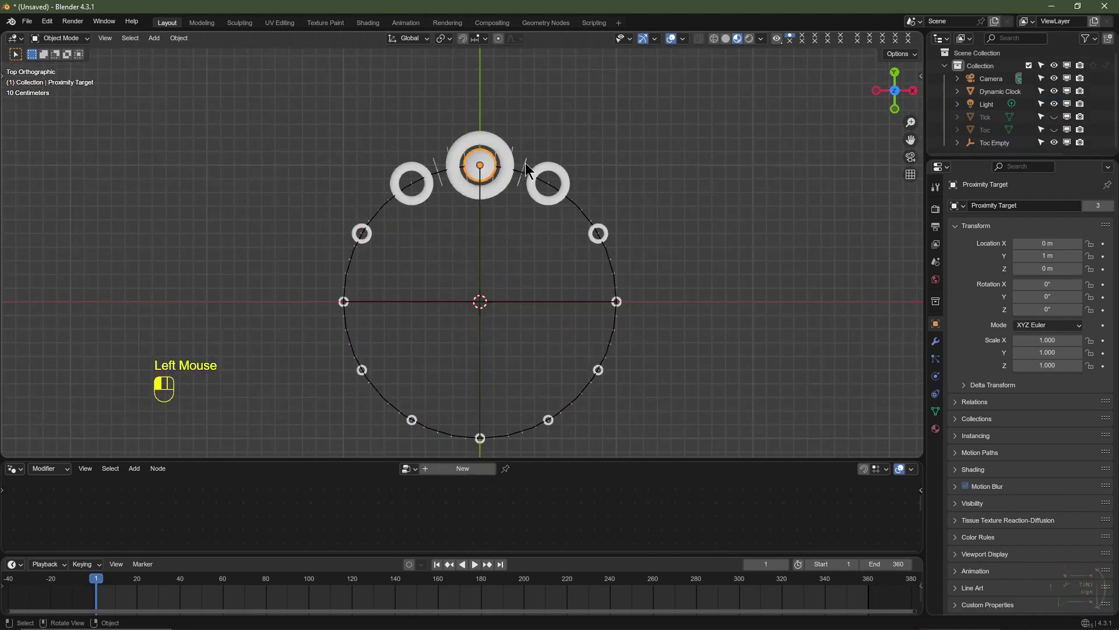
key("space")
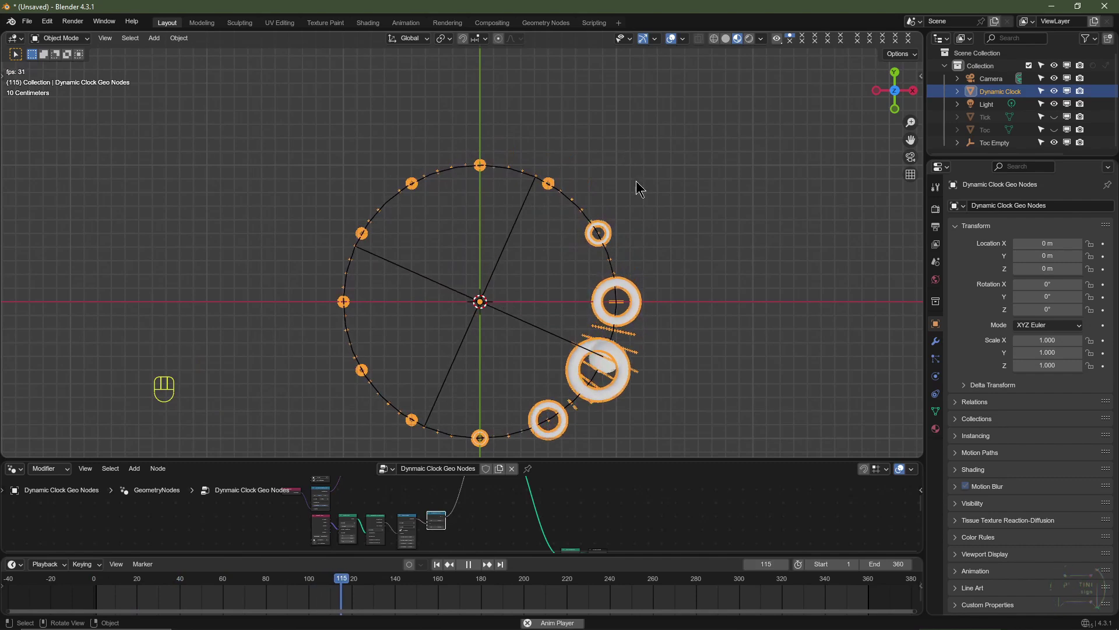
key("space")
left_click(806, 585)
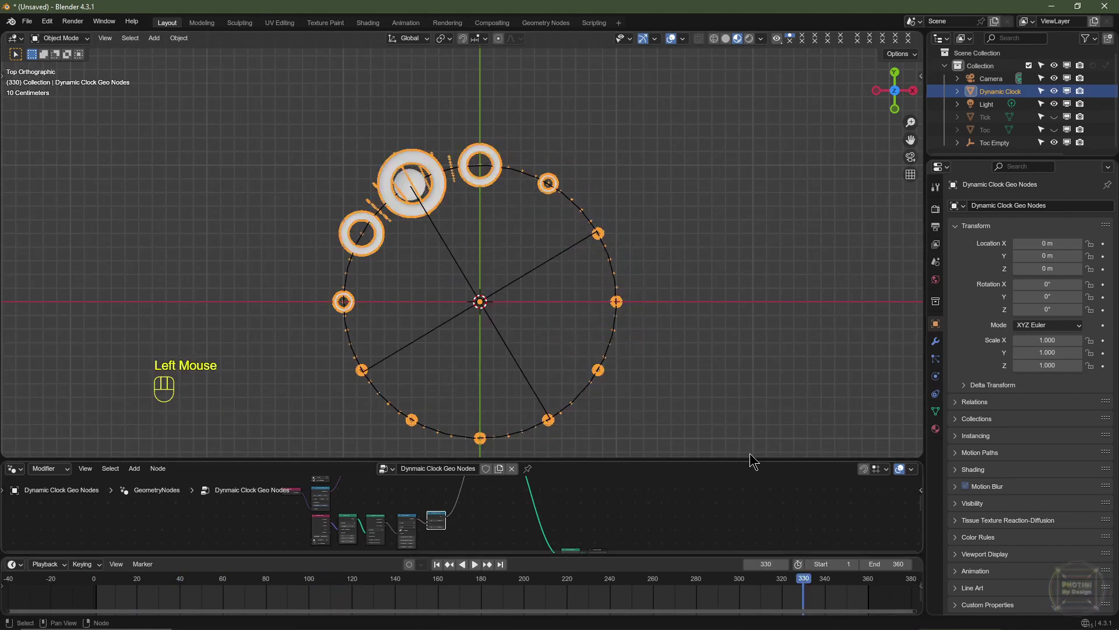
key("space")
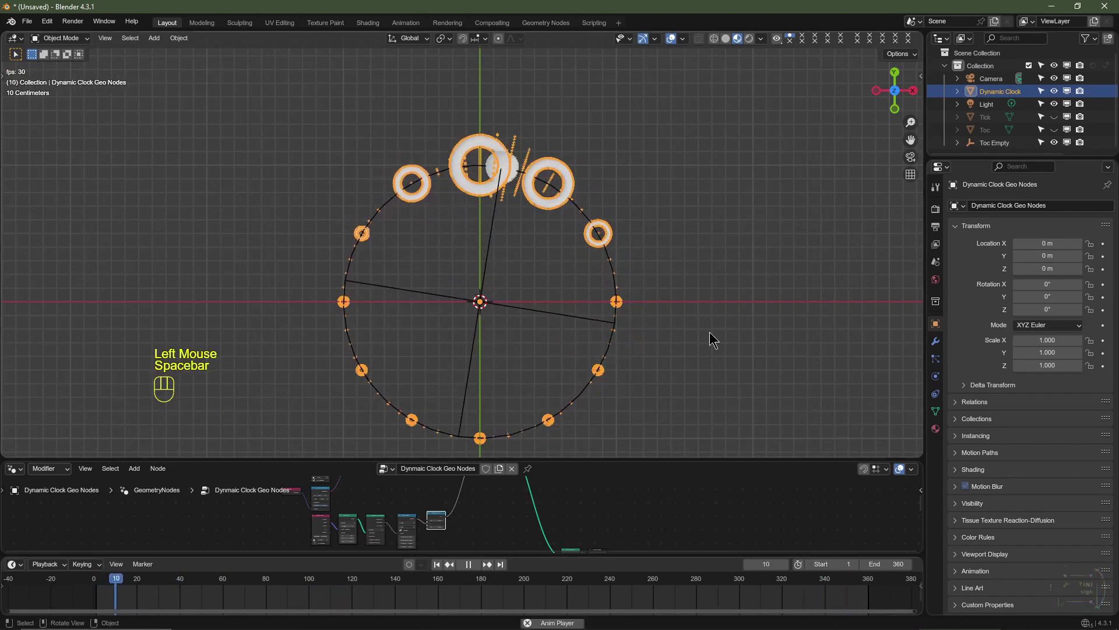
key("space")
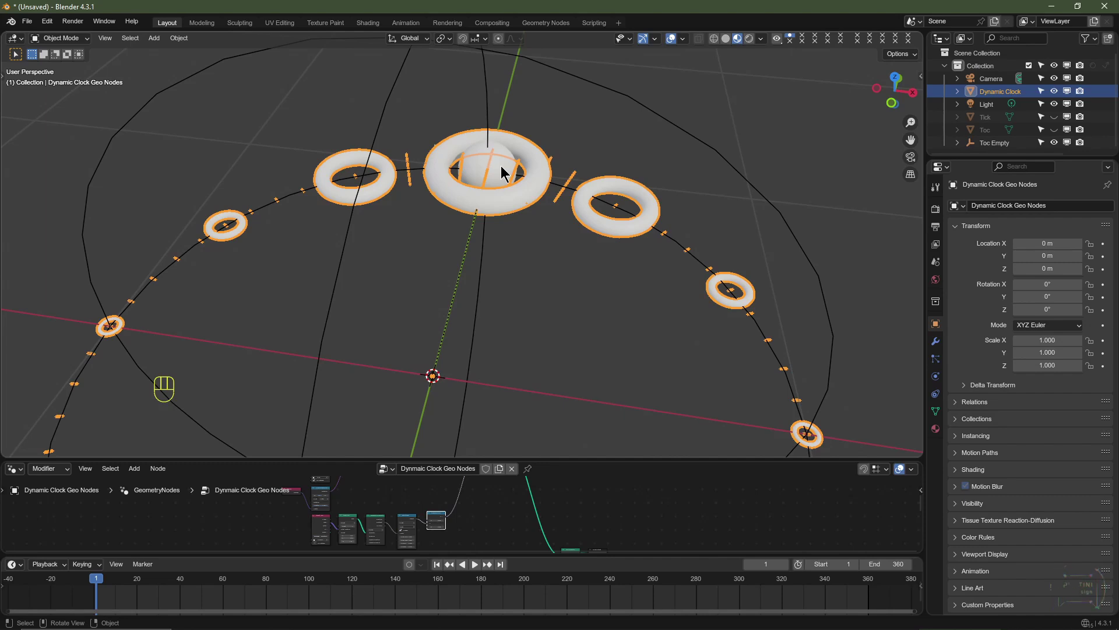
Move the Proximity Target up along Z to 0.16 m in the front view, so it sits above the large ring.
left_click(502, 173)
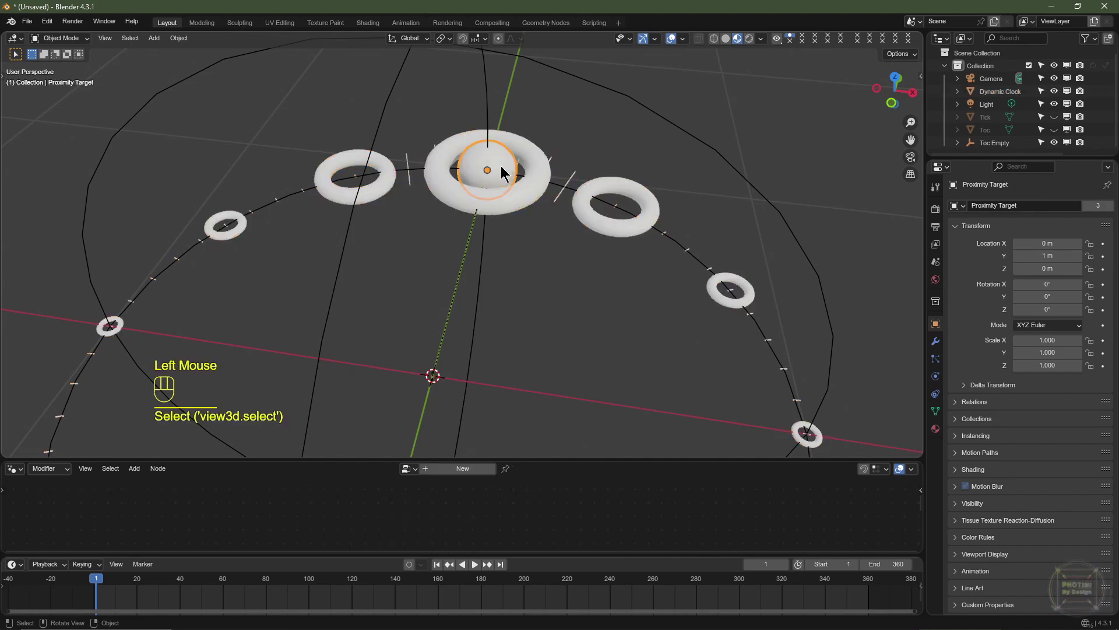
key("KP_1")
scroll(507, 285, "up", 2)
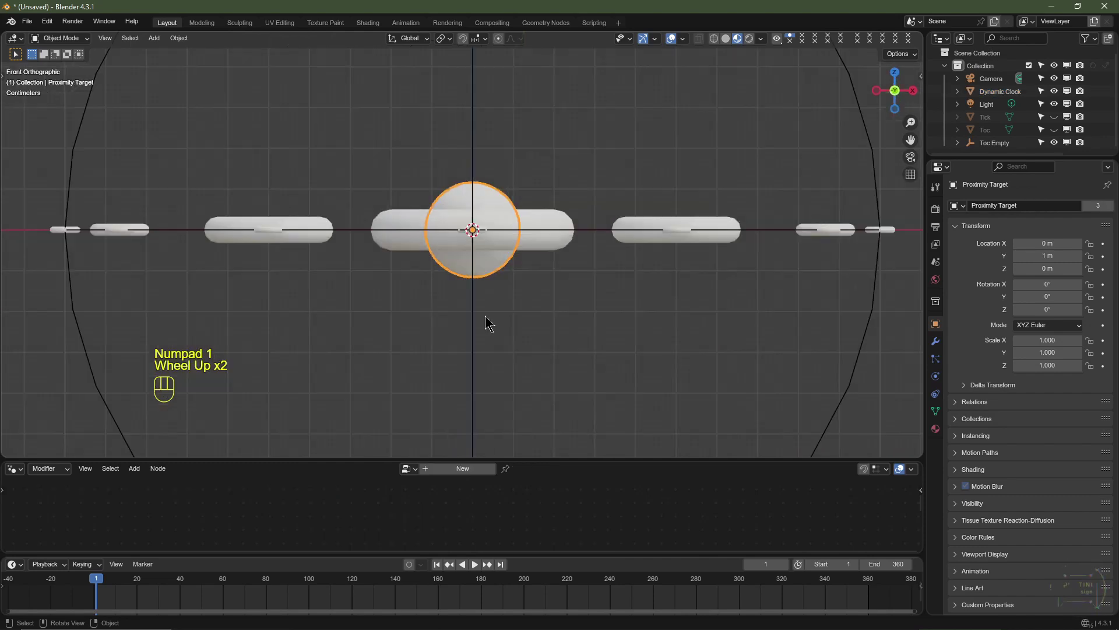
key("g")
key("z")
key("ctrl")
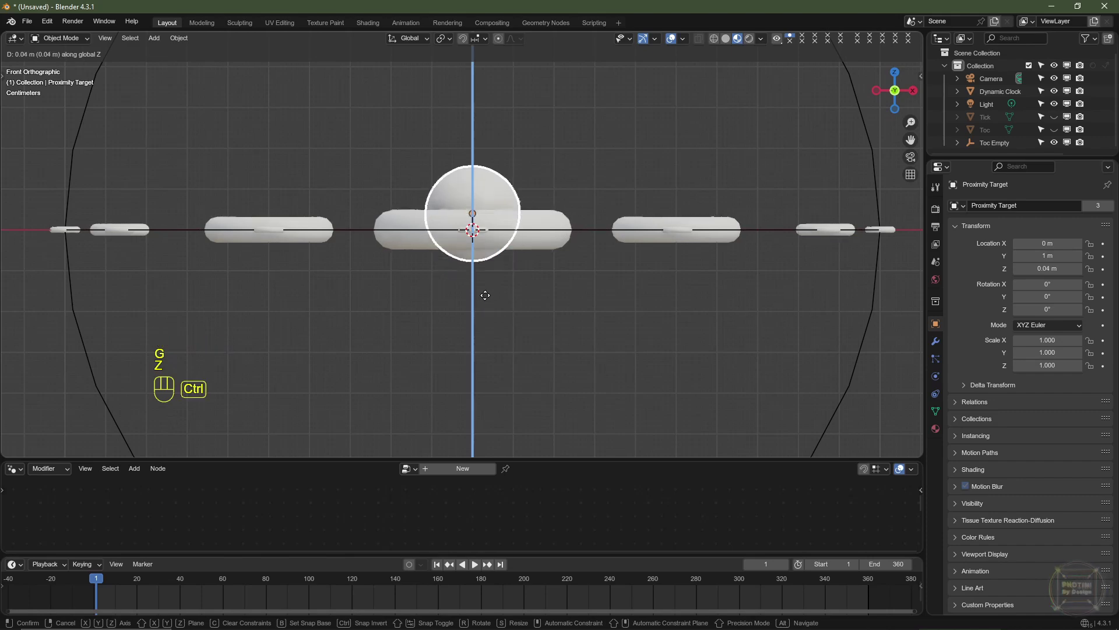
left_click(482, 249, "ctrl")
scroll(494, 205, "up", 2)
scroll(523, 208, "down", 1)
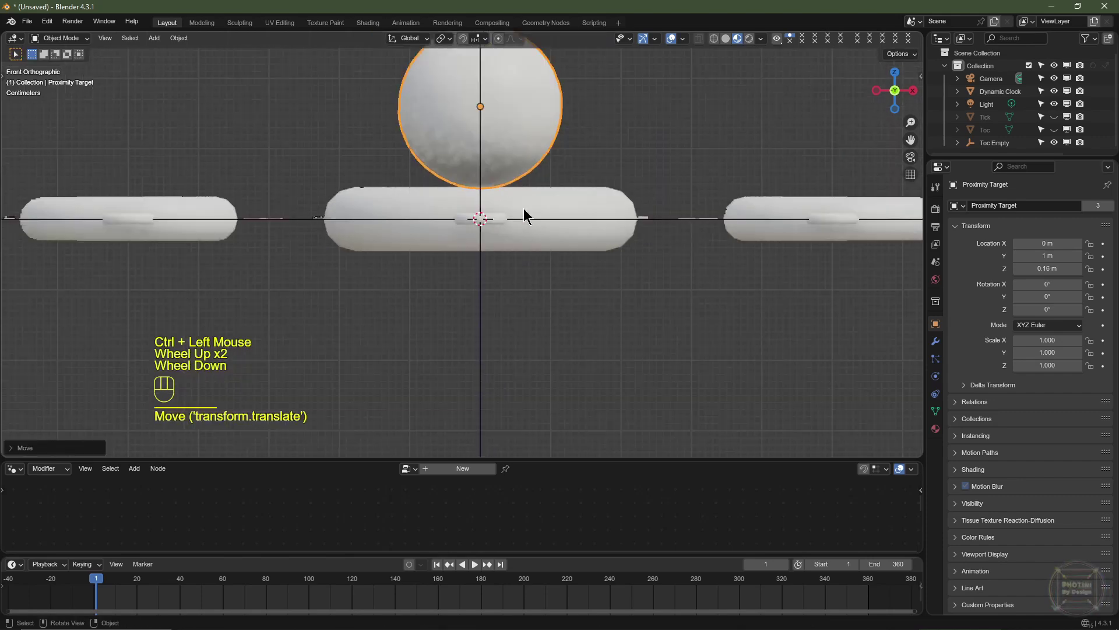
Select the Dynamic Clock and enlarge the node editor showing its geometry nodes.
middle_click_drag(523, 209, 319, 211)
left_click(319, 211)
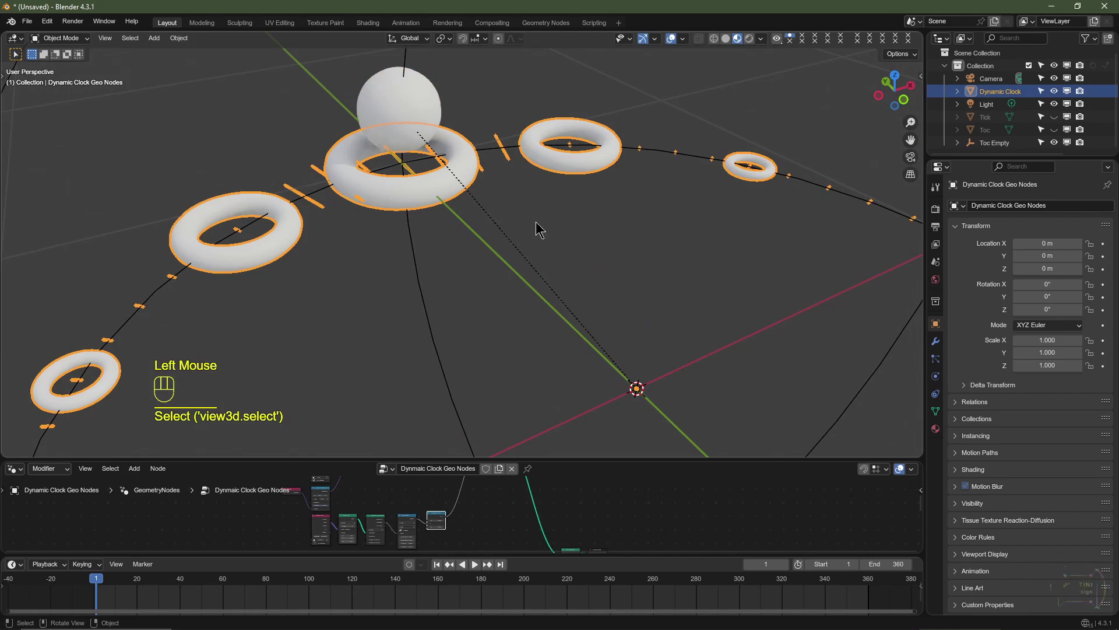
middle_click_drag(540, 229, 632, 232)
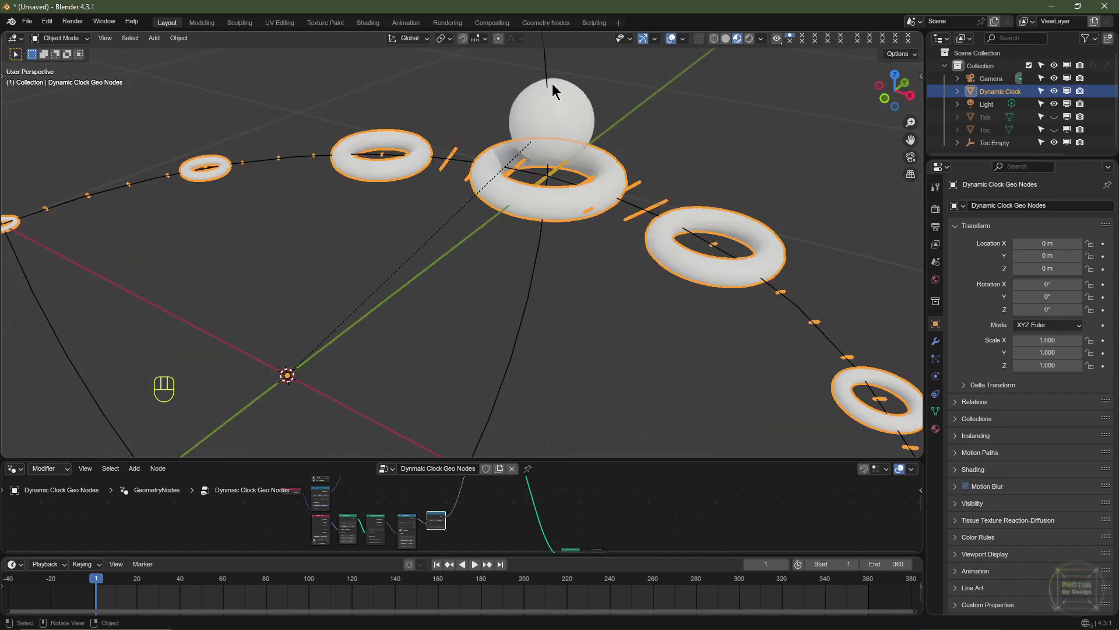
middle_click_drag(551, 81, 554, 282)
middle_click_drag(476, 198, 633, 460, "shift")
left_click_drag(612, 460, 597, 205)
Set X and Z of the Tick chain's Combine XYZ node to 0.2.
scroll(319, 314, "up", 5)
middle_click_drag(319, 313, 305, 317)
scroll(305, 317, "down", 2)
left_click_drag(212, 261, 733, 508)
scroll(613, 469, "up", 4)
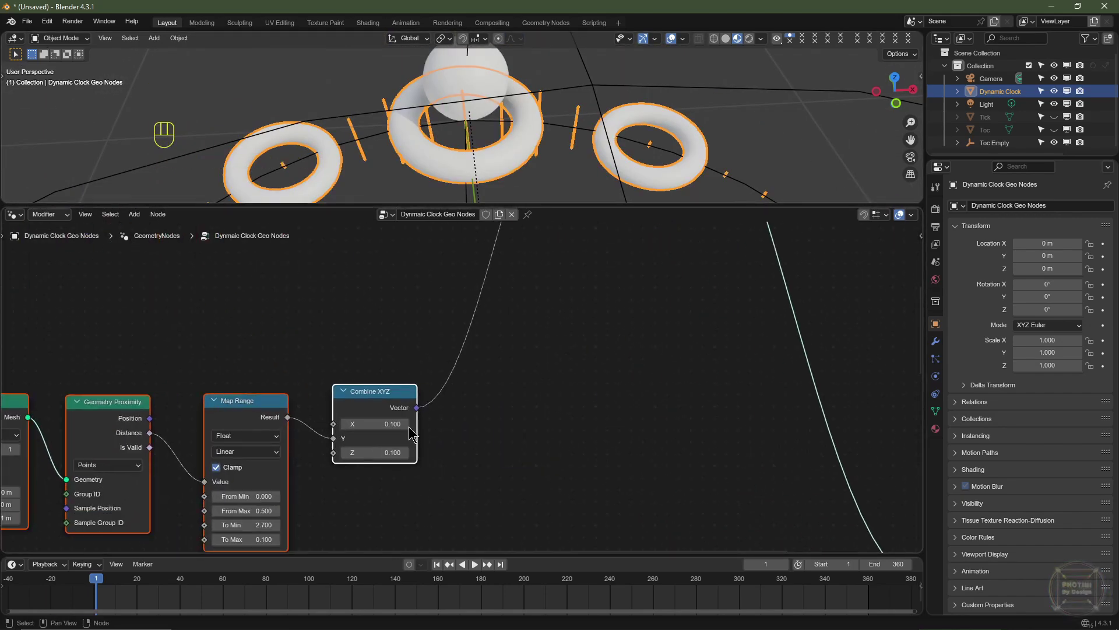
left_click(377, 424)
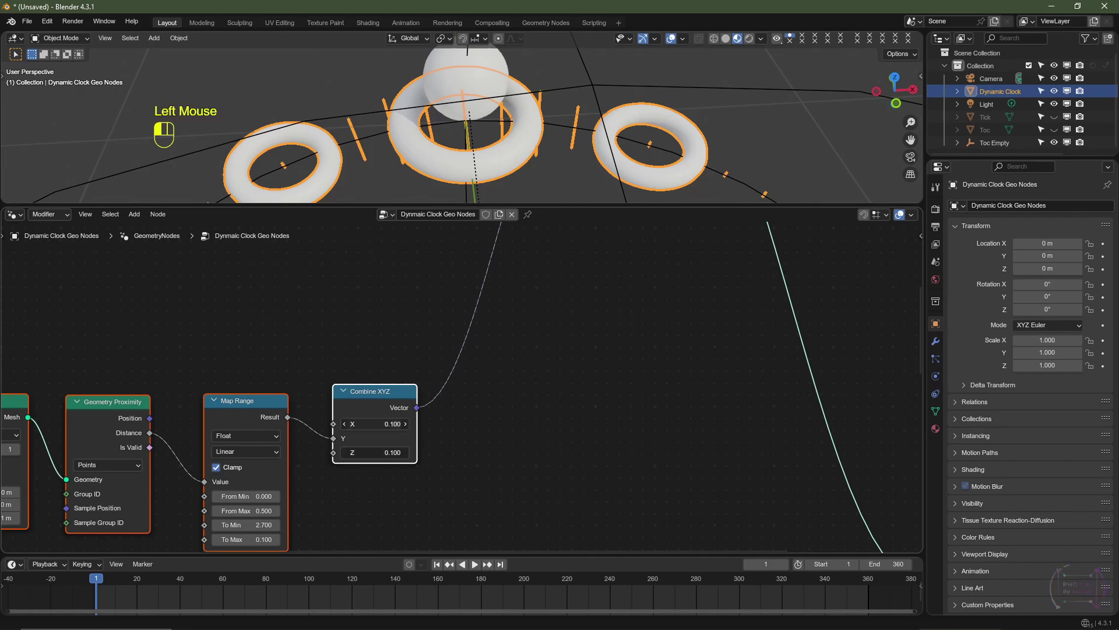
left_click(385, 415)
scroll(587, 375, "down", 5)
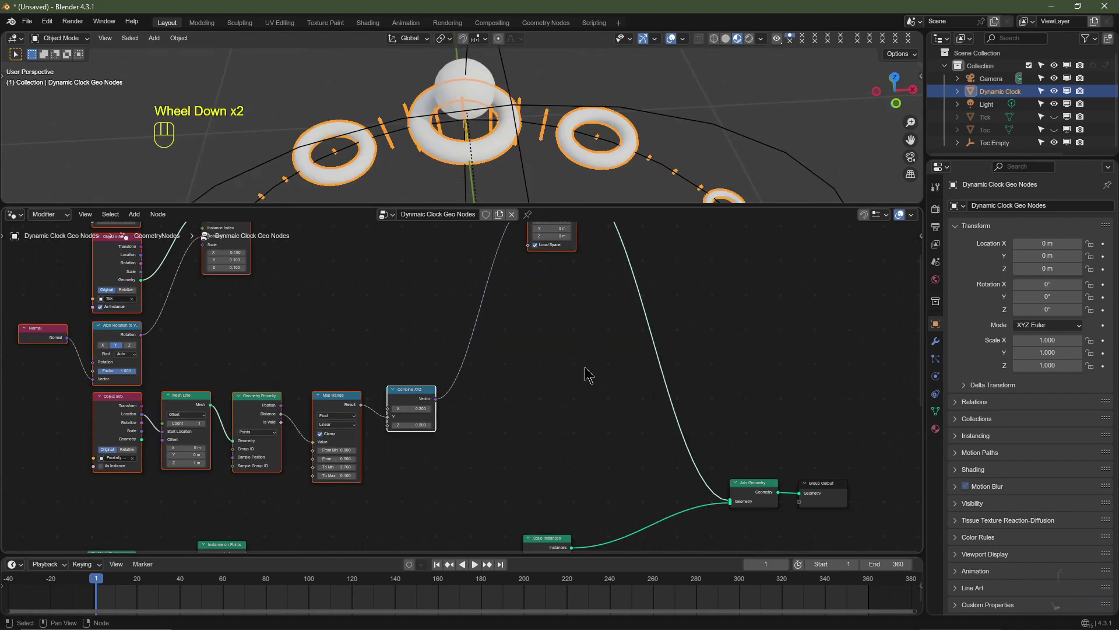
Move the Tick chain's Scale Instances node closer to Instance on Points, widening the gap before Join Geometry.
middle_click_drag(588, 374, 545, 450)
middle_click_drag(549, 178, 552, 135)
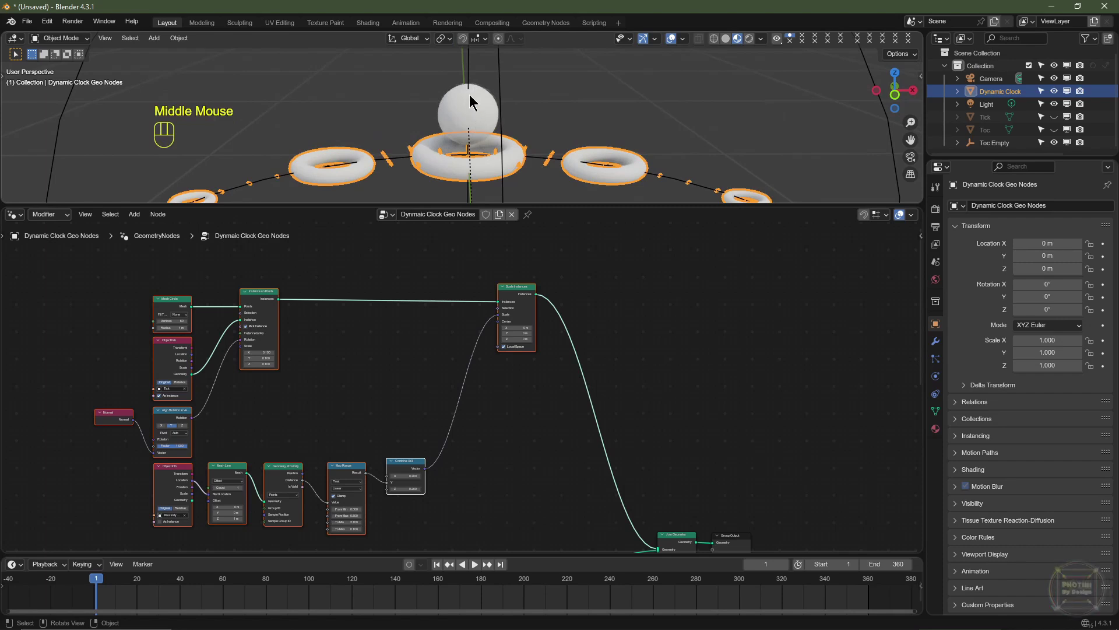
scroll(583, 315, "up", 2)
scroll(544, 271, "up", 2)
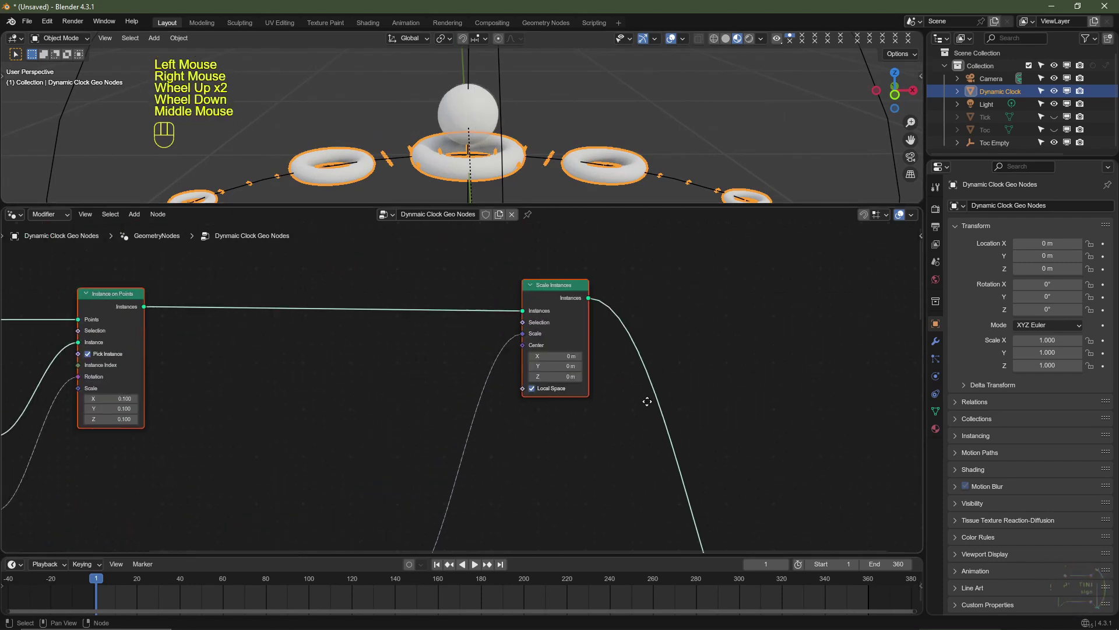
middle_click_drag(575, 294, 573, 306)
left_click(565, 304)
scroll(620, 390, "down", 2)
middle_click_drag(619, 390, 649, 342)
key("g")
left_click(601, 336)
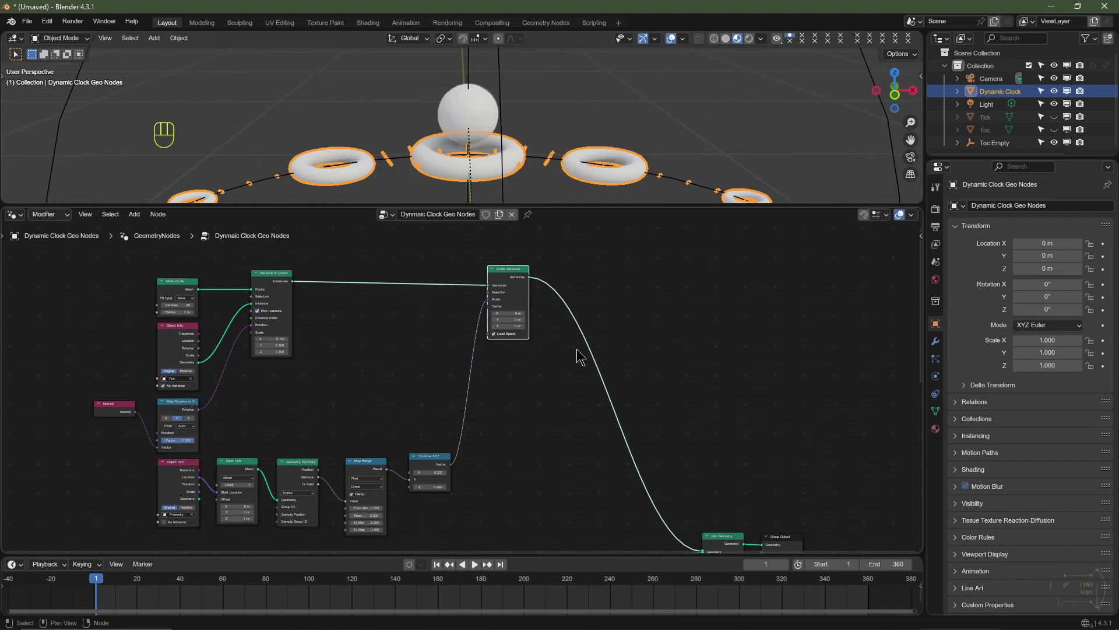
Insert a Transform Geometry node right after the Tick chain's Scale Instances node.
key("shift+a")
mouse_move(559, 384)
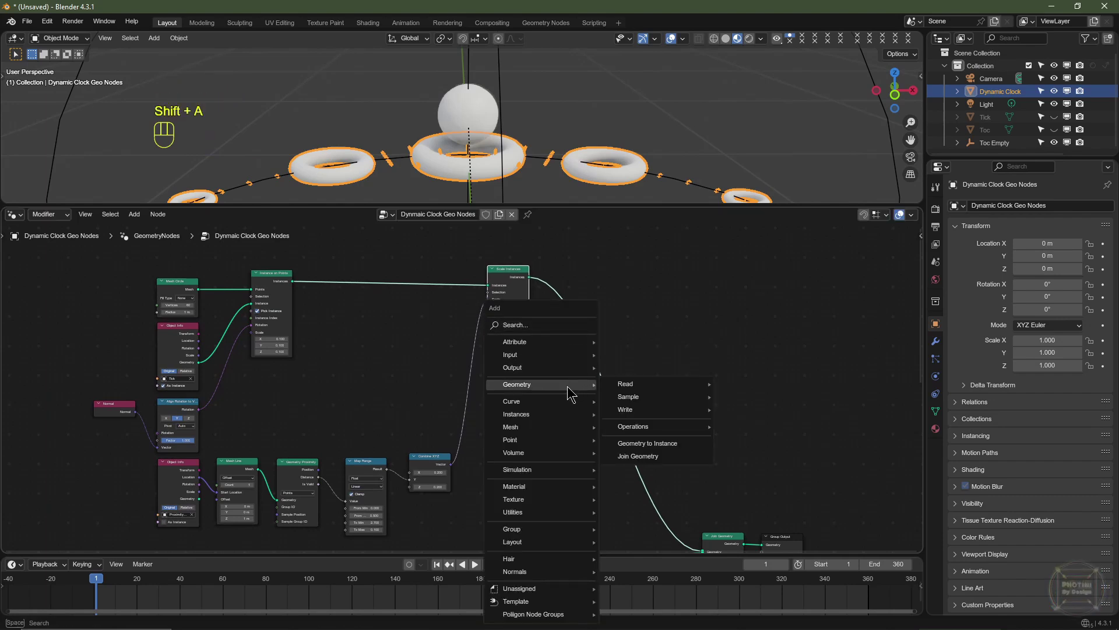
mouse_move(636, 429)
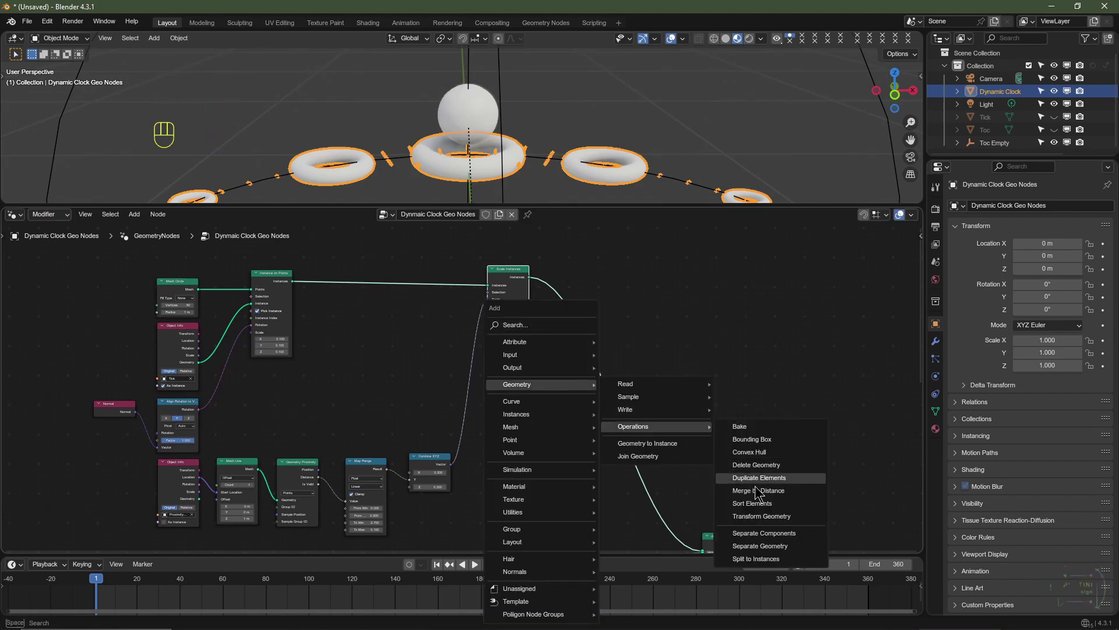
left_click(760, 516)
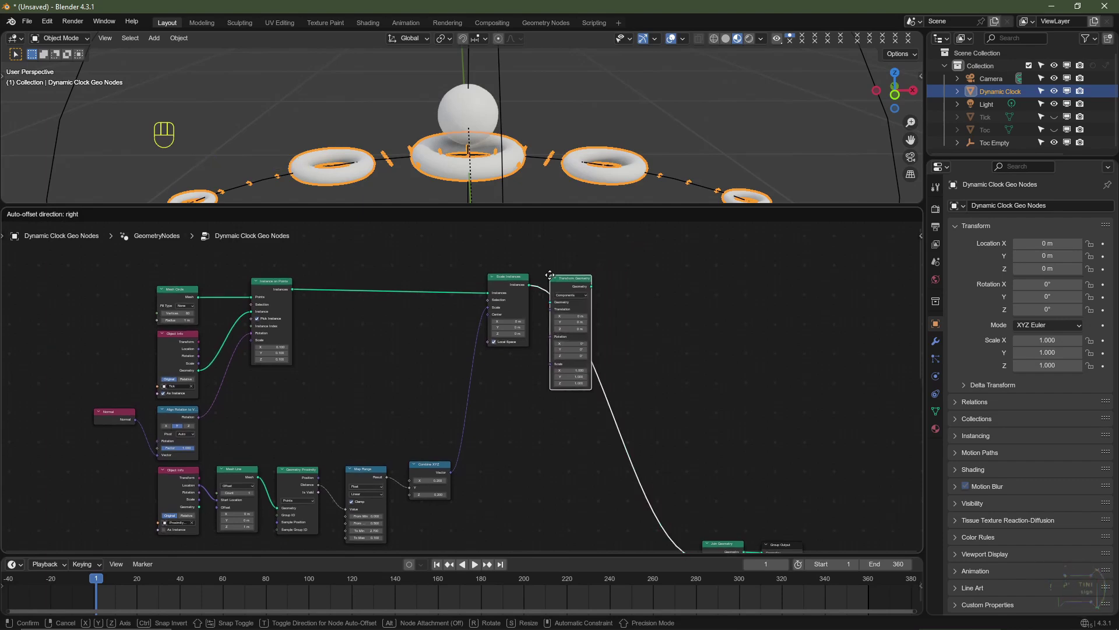
left_click(551, 273)
Raise the tick marks just above the sphere by setting the Transform Geometry's Z translation to 0.29 m.
scroll(698, 365, "up", 3)
middle_click_drag(698, 365, 674, 384)
scroll(674, 385, "up", 1)
middle_click_drag(673, 385, 500, 376)
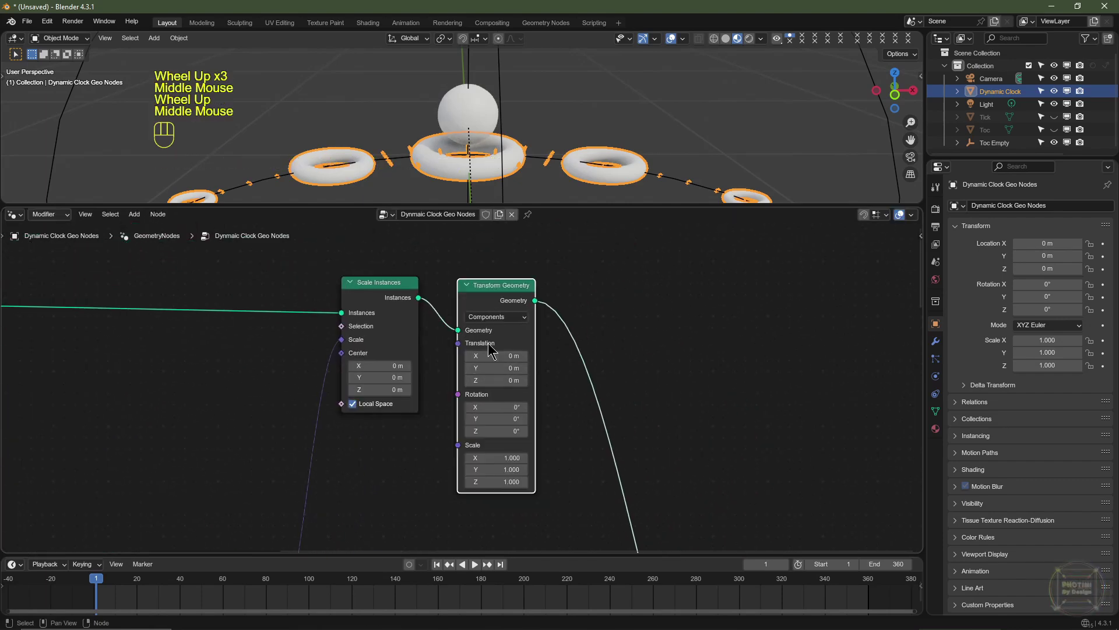
left_click(500, 376, "shift")
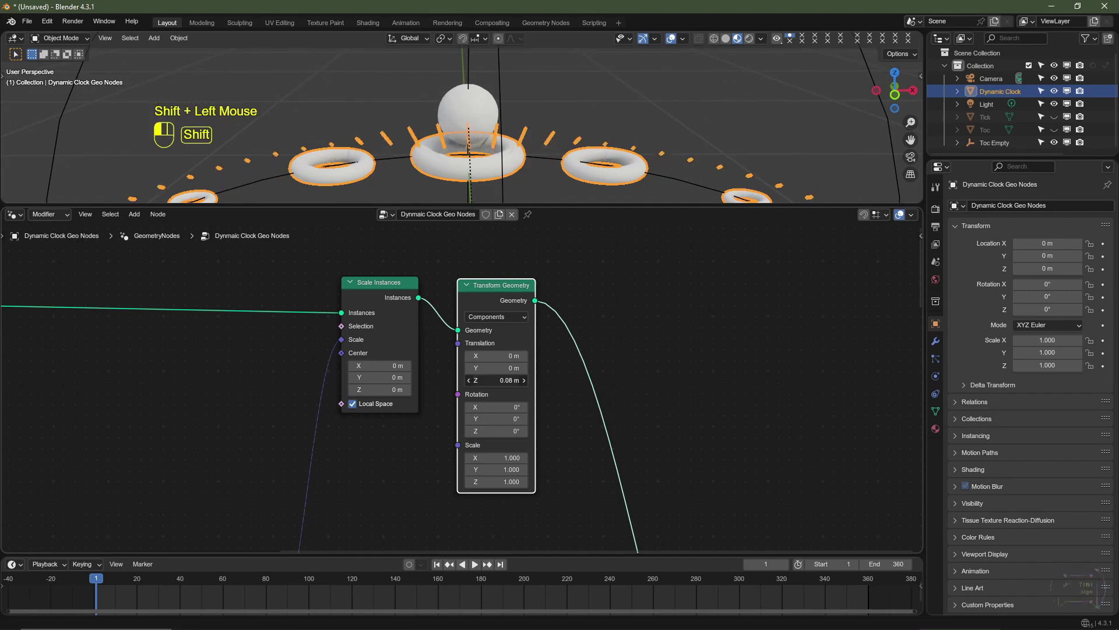
left_click_drag(501, 380, 526, 380, "shift")
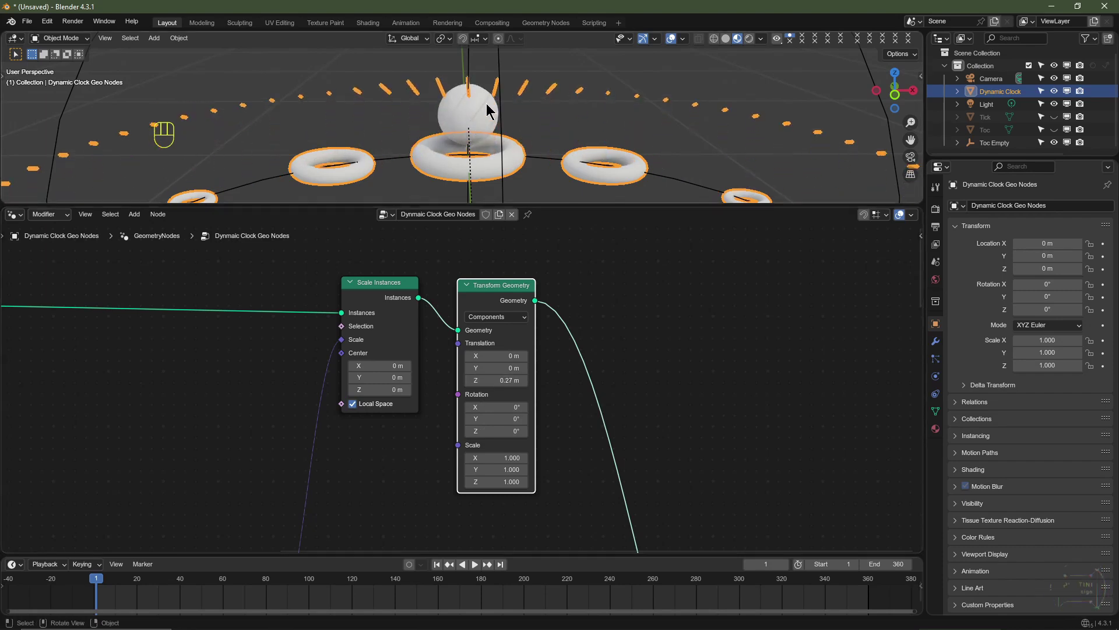
key("KP_1")
scroll(493, 129, "up", 1)
middle_click_drag(495, 131, 520, 151, "shift")
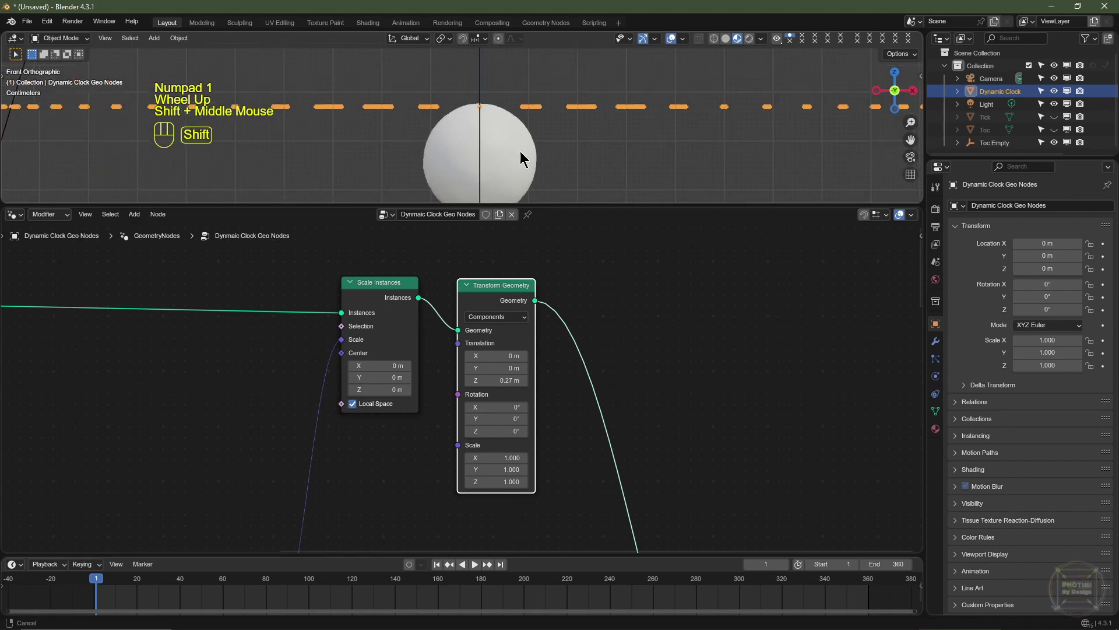
scroll(520, 155, "up", 3)
left_click_drag(500, 380, 513, 385, "shift")
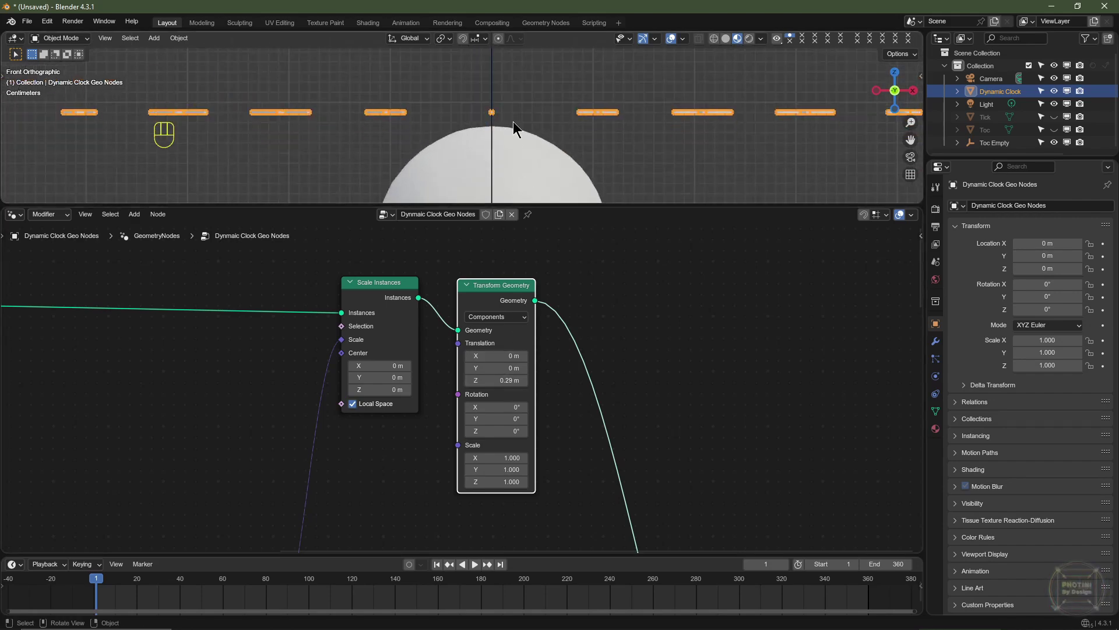
Look at the clock from the top and unhide the Tick and Toc source objects.
scroll(525, 151, "down", 4)
middle_click_drag(519, 121, 557, 174)
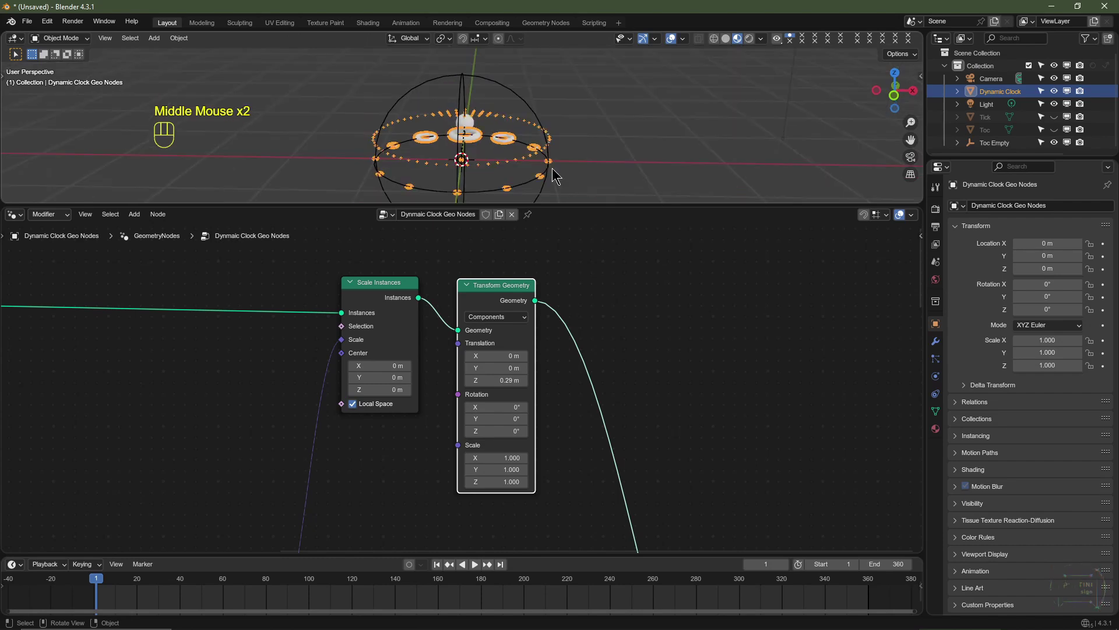
key("KP_7")
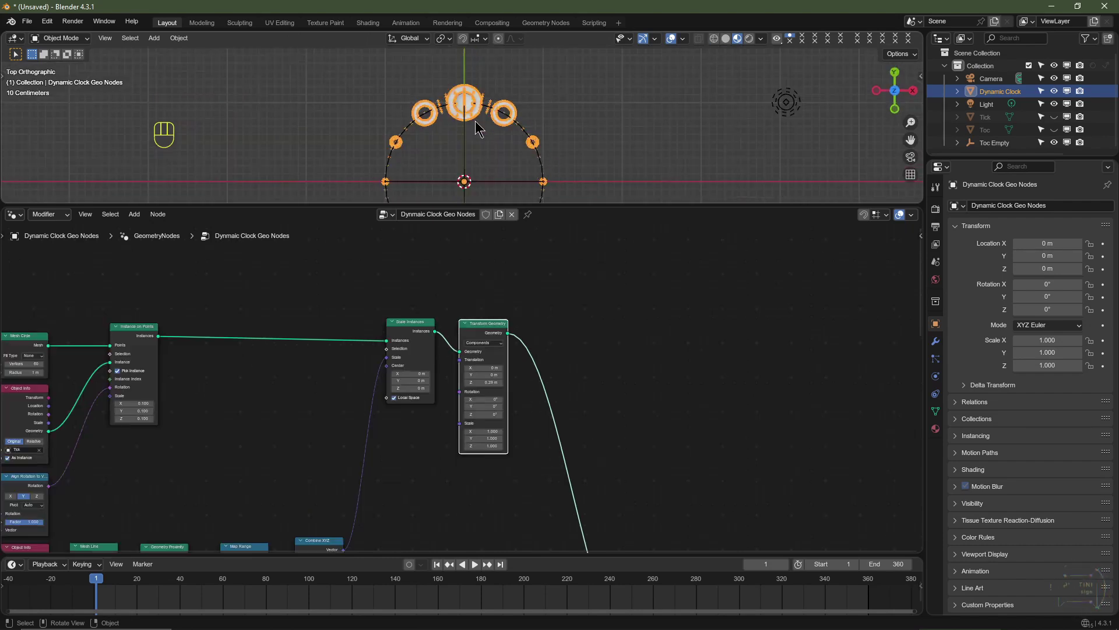
left_click(1054, 117)
left_click(1054, 130)
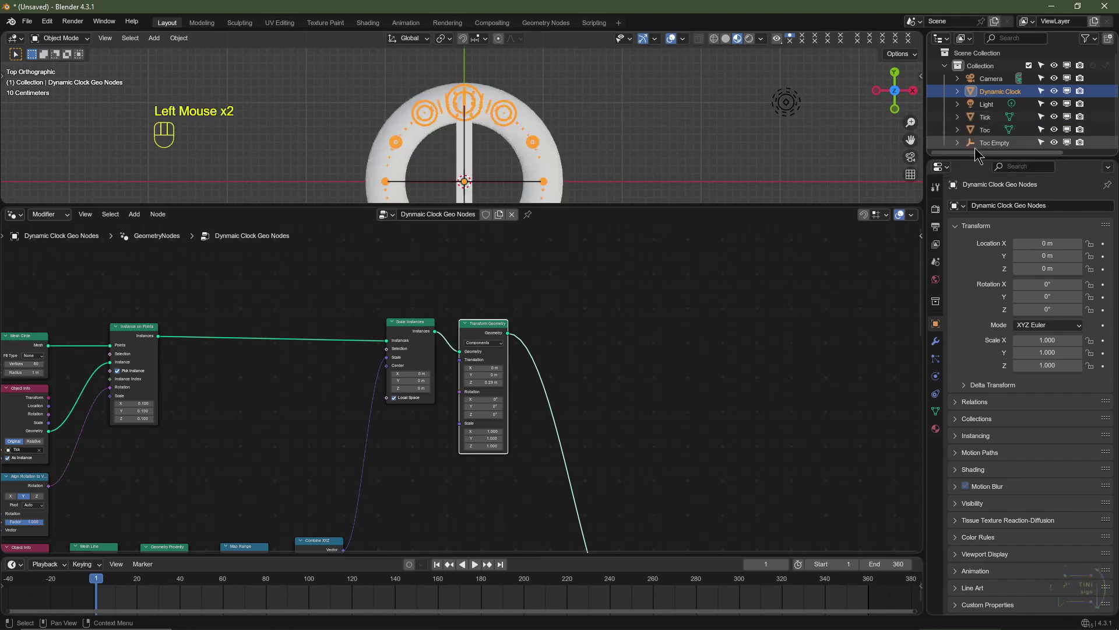
Create a new material on the Tick object and name it Like And Subscribe.
left_click(987, 118)
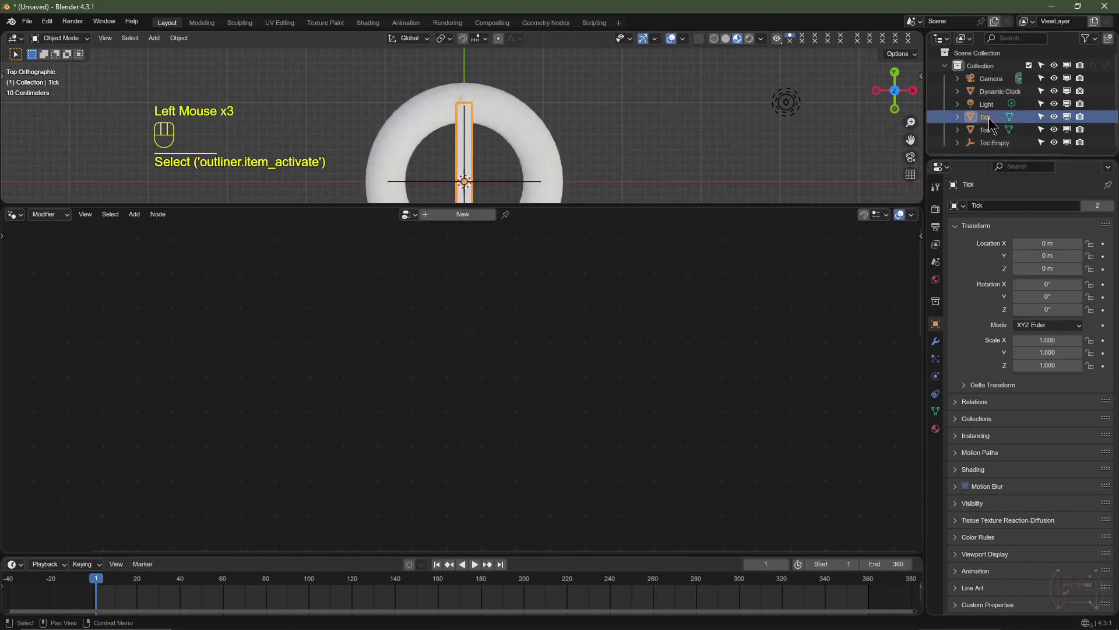
left_click(936, 430)
left_click(1049, 397)
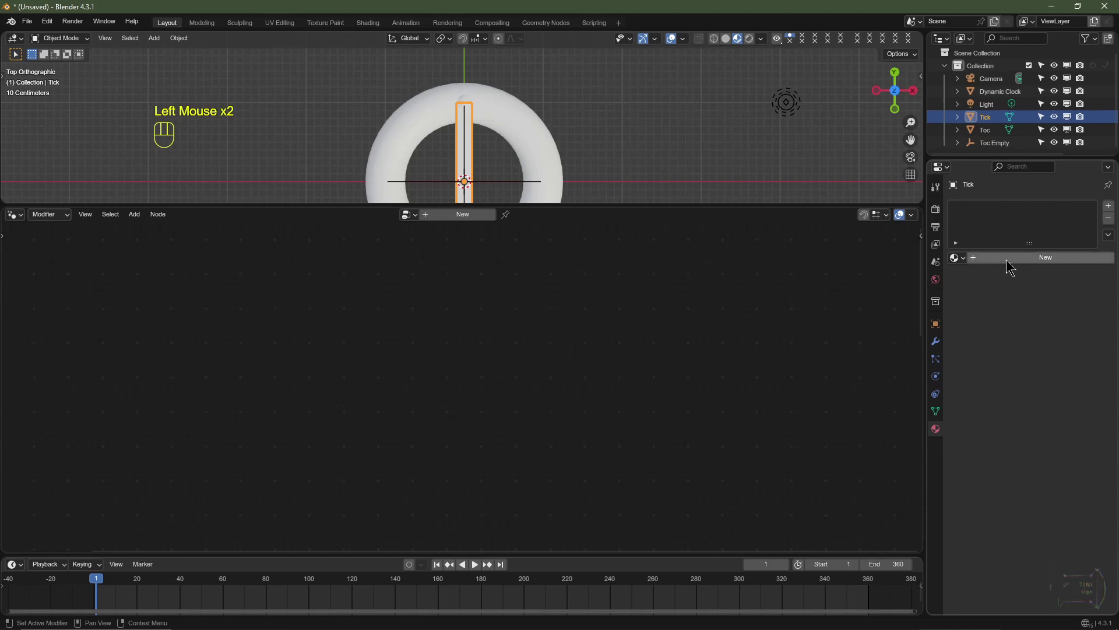
left_click(1007, 260)
left_click(1007, 256)
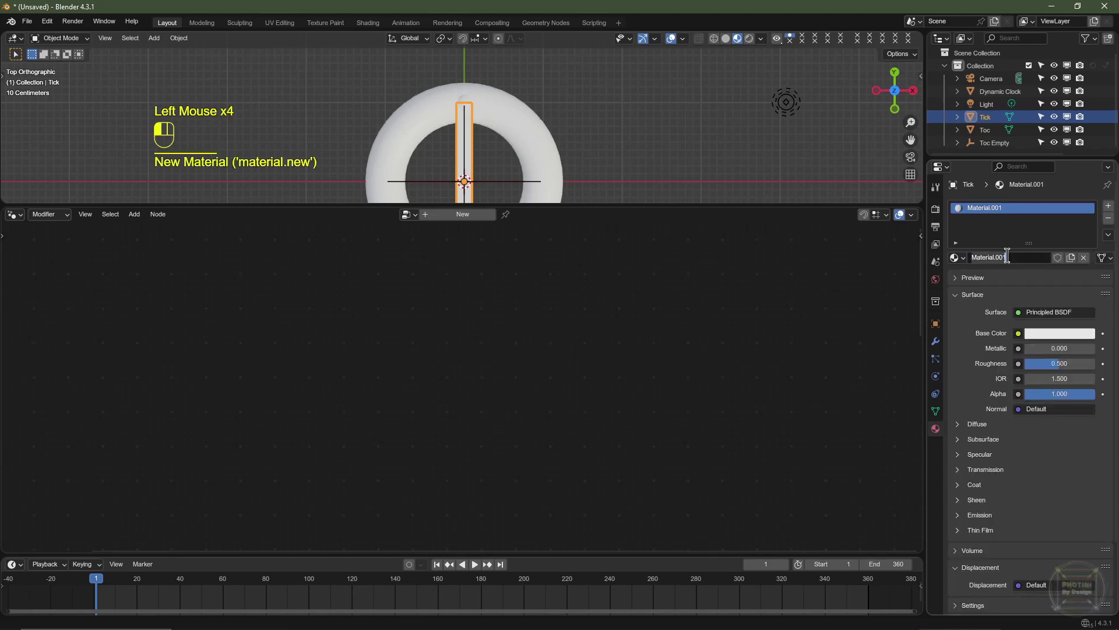
type("Like And Subscribe")
key("Return")
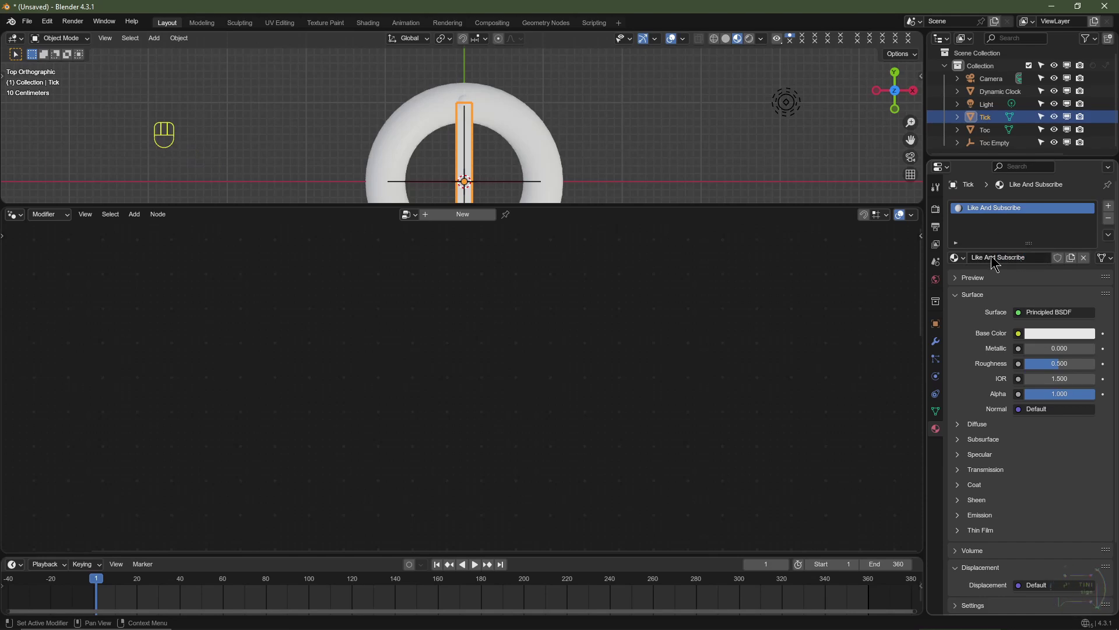
Assign the existing Like And Subscribe material to Toc and hide both Tick and Toc again.
left_click(986, 129)
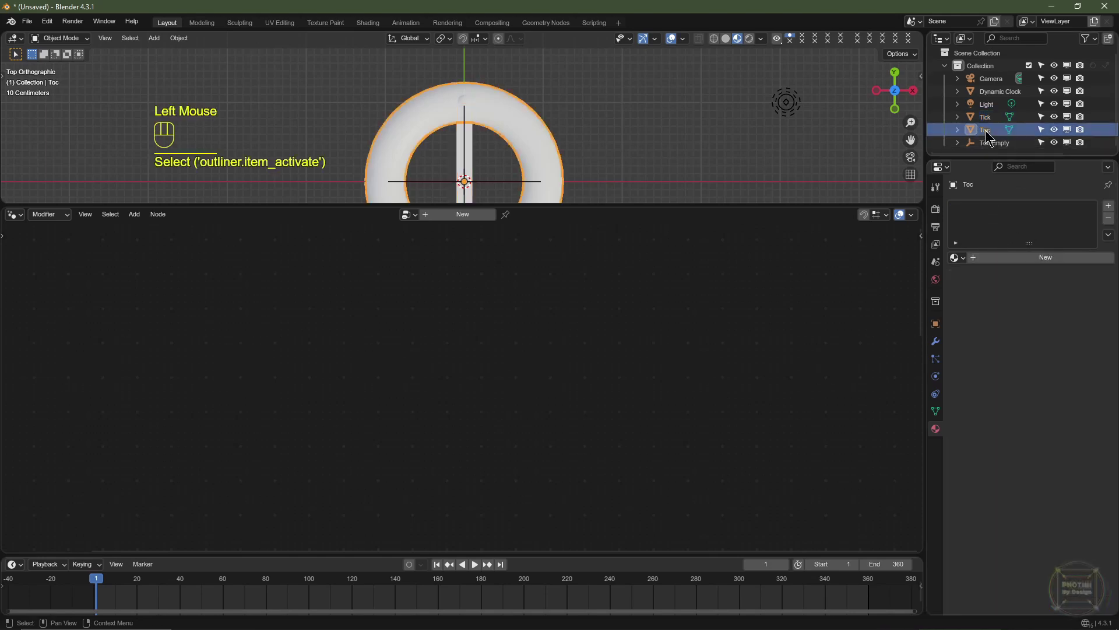
left_click(957, 258)
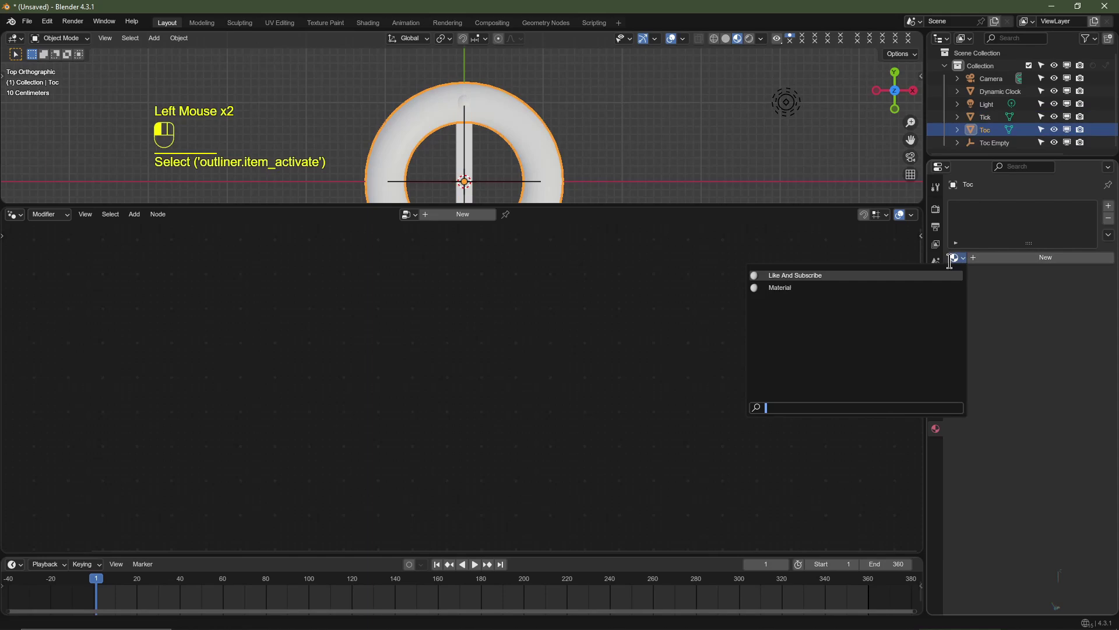
left_click(872, 275)
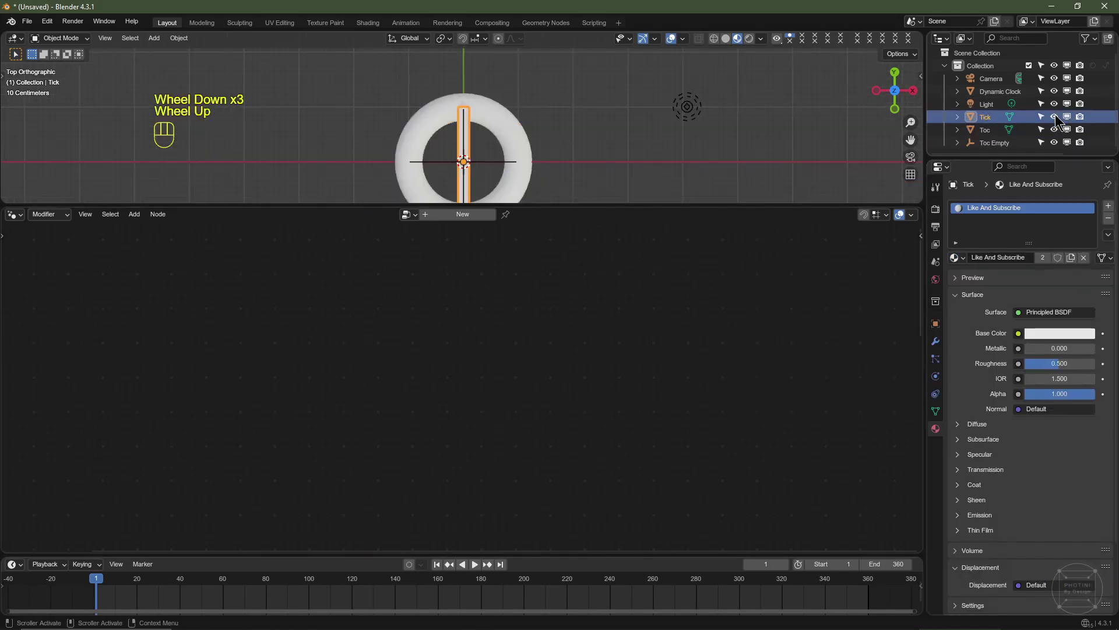
left_click(1054, 118)
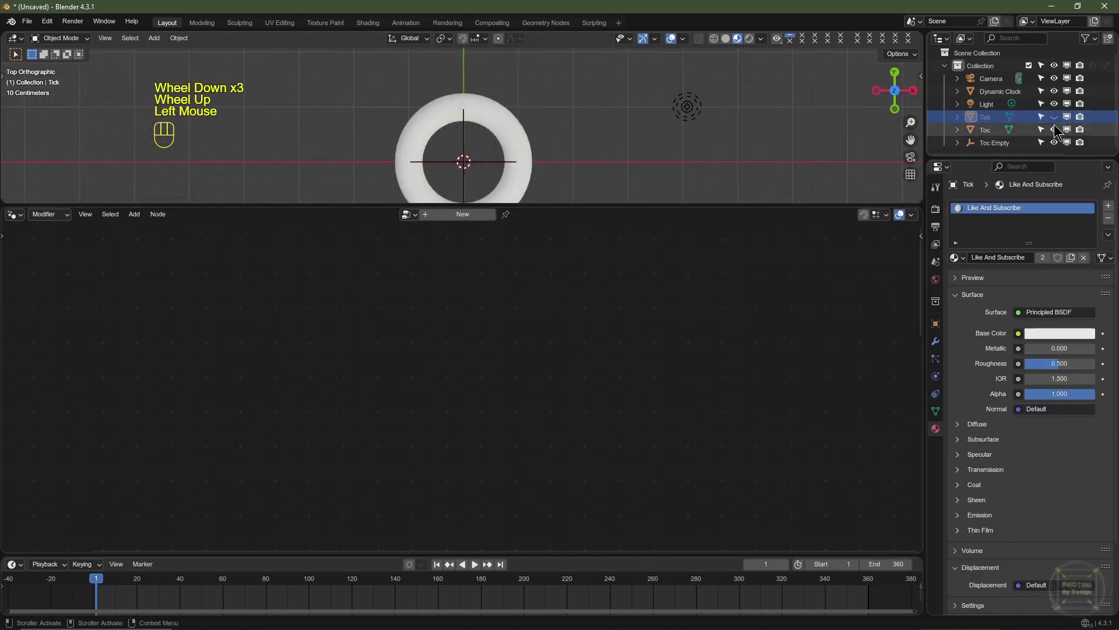
left_click(1054, 129)
scroll(513, 123, "up", 2)
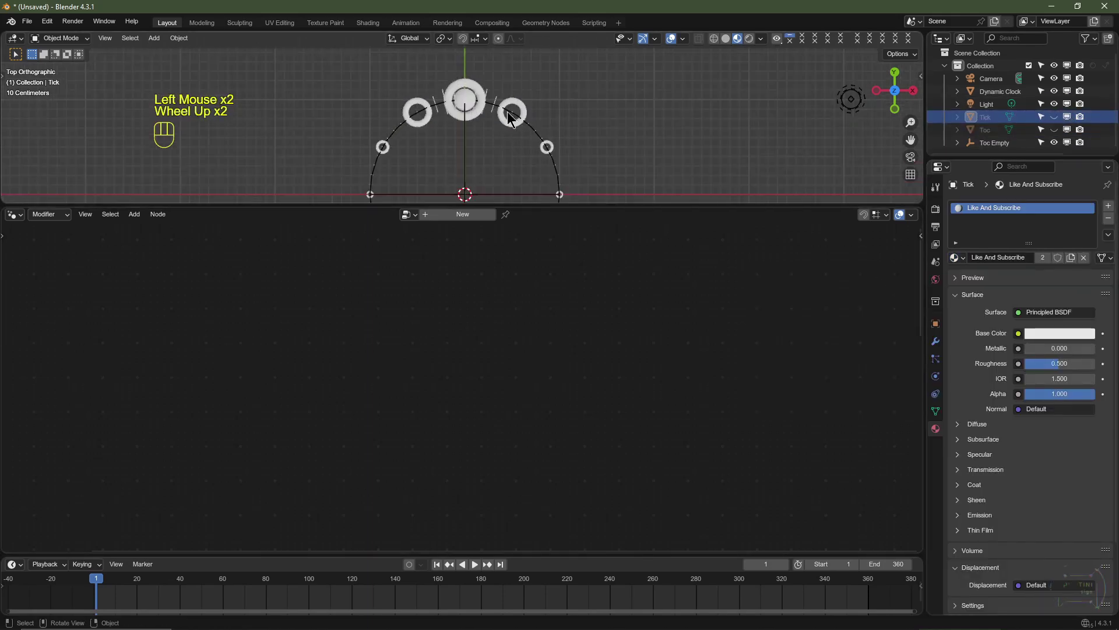
Select the Dynamic Clock and move its Join Geometry and Group Output nodes farther from the two chains.
left_click(510, 117)
scroll(642, 408, "down", 3)
middle_click_drag(583, 379, 694, 408)
left_click_drag(697, 402, 569, 504)
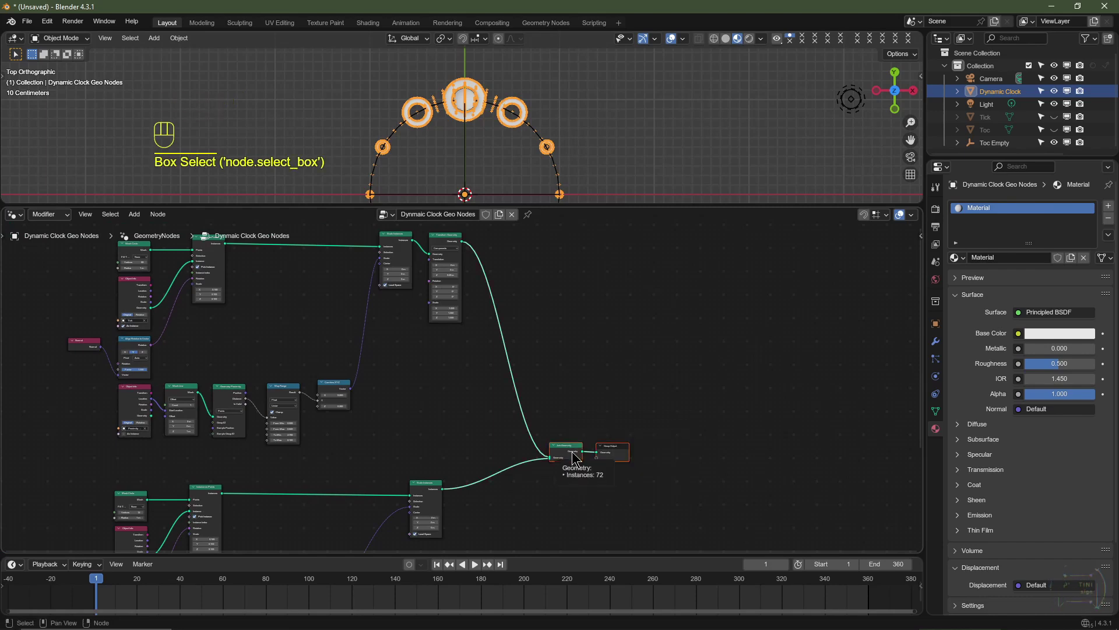
key("g")
left_click(675, 382)
scroll(583, 365, "up", 1)
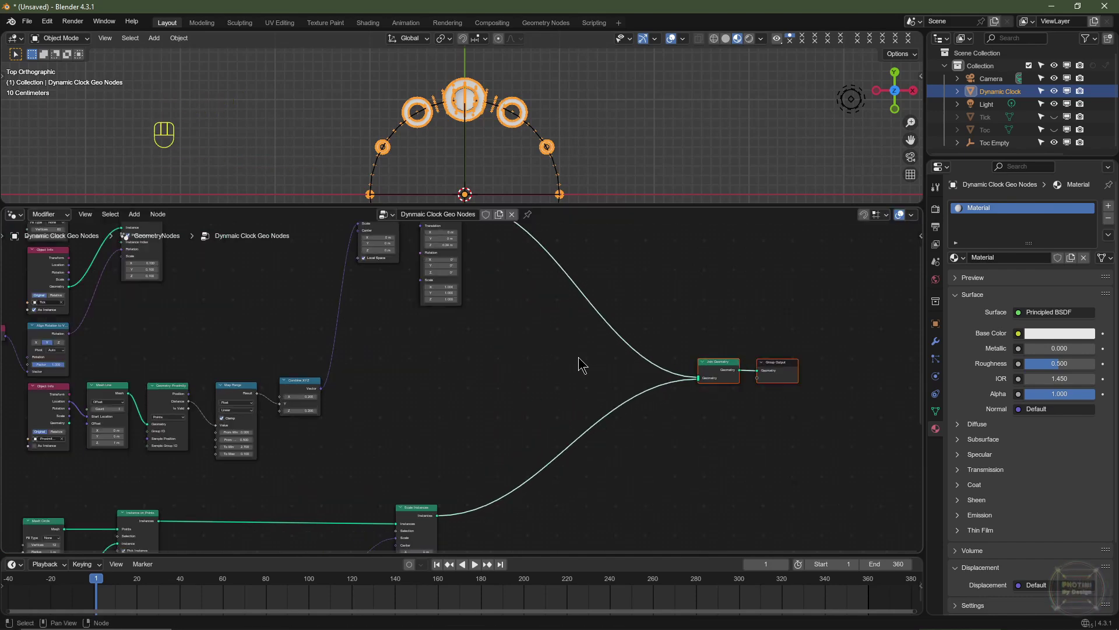
Insert a Set Material node on the Tick chain just before Join Geometry.
key("shift+a")
mouse_move(581, 363)
mouse_move(568, 461)
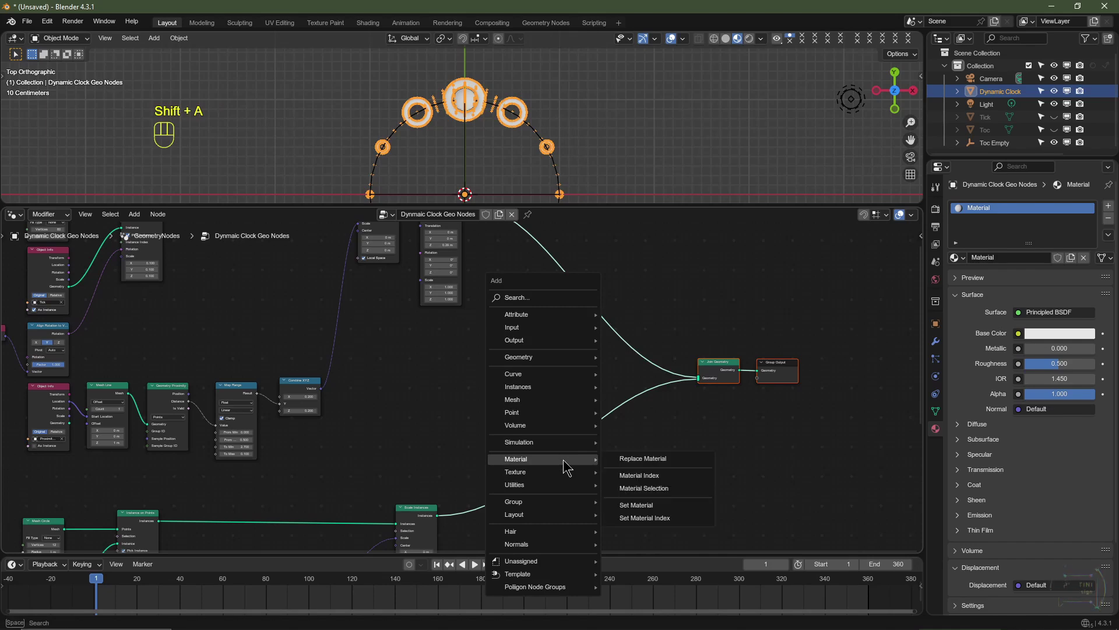
left_click(641, 505)
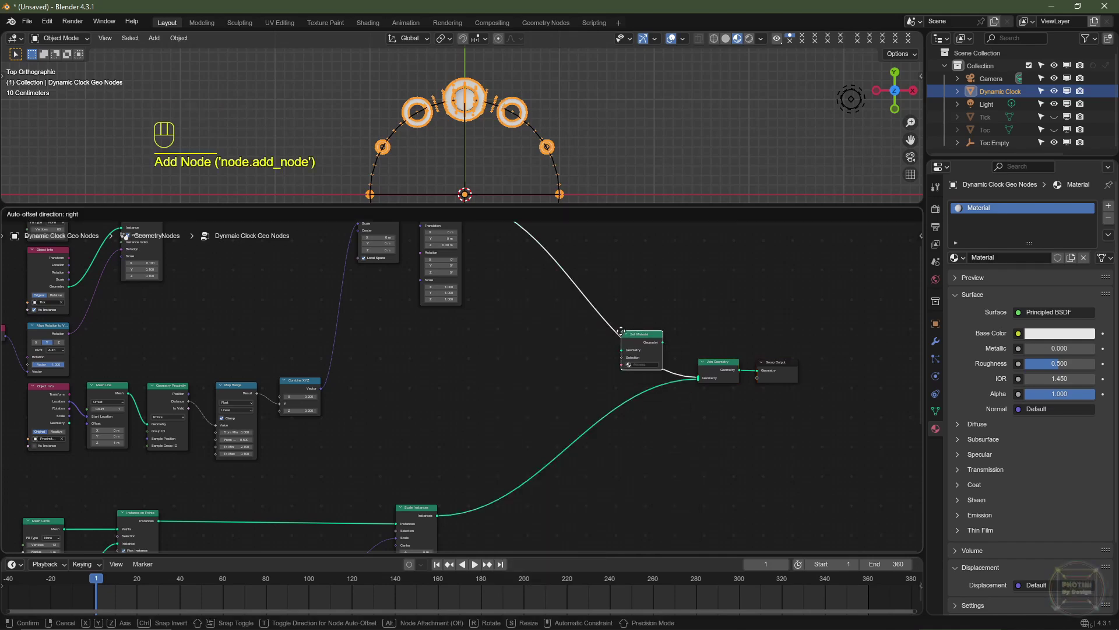
left_click(641, 348)
Duplicate the Set Material node and insert the copy on the Toc chain before Join Geometry.
scroll(641, 348, "up", 1)
key("shift+d")
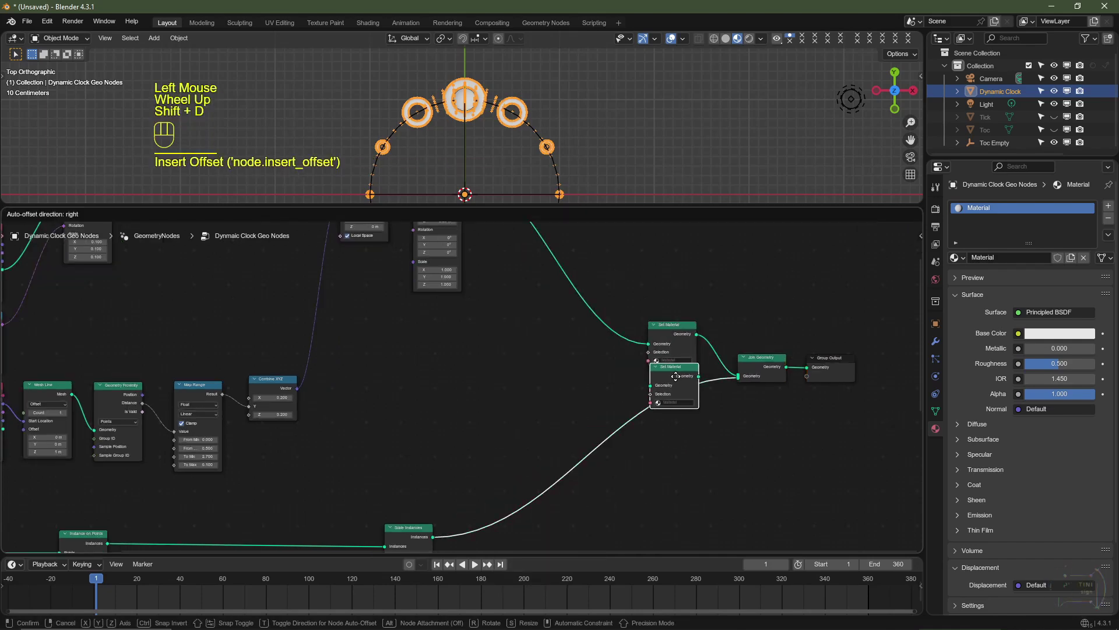
left_click(677, 390)
middle_click_drag(692, 371, 554, 376)
scroll(550, 374, "up", 6)
key("ctrl+z")
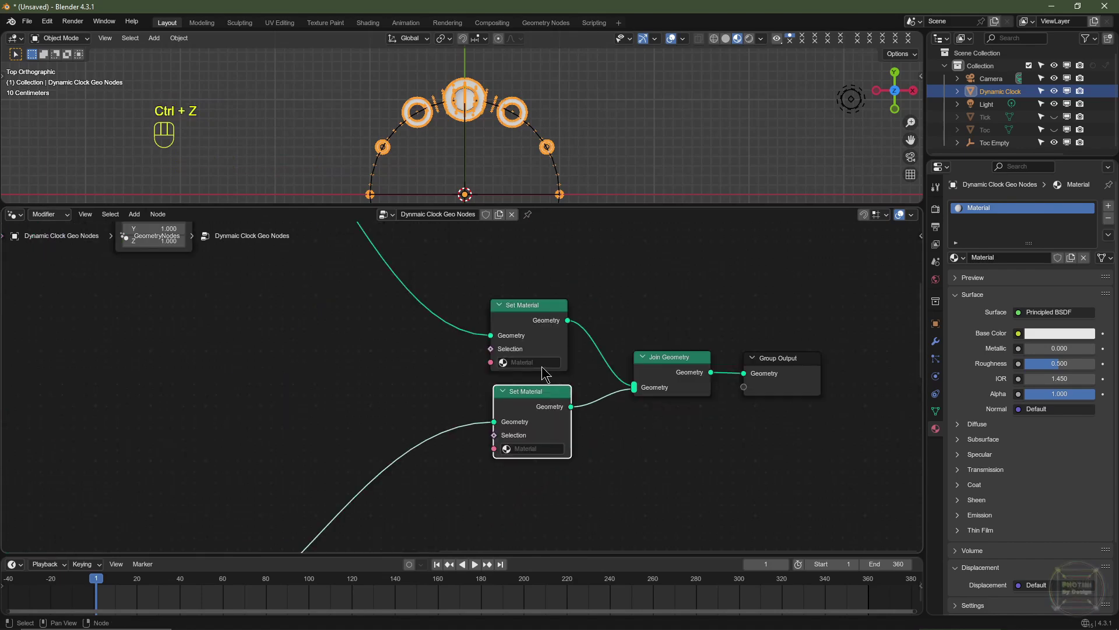
Set both Set Material nodes to the Like And Subscribe material.
left_click(533, 363)
left_click(537, 392)
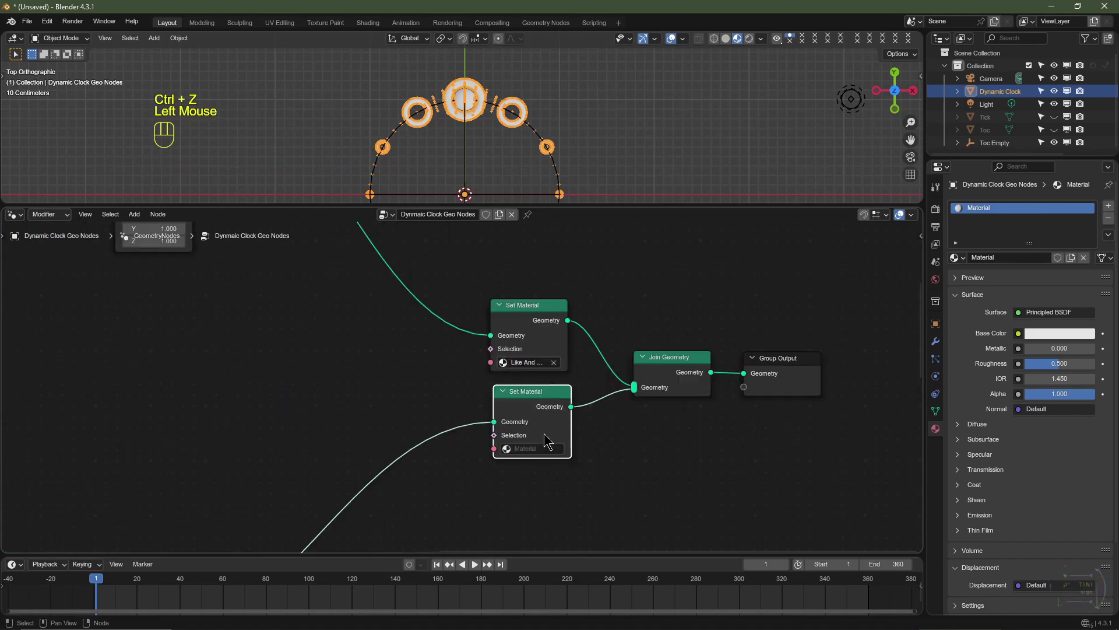
left_click(537, 448)
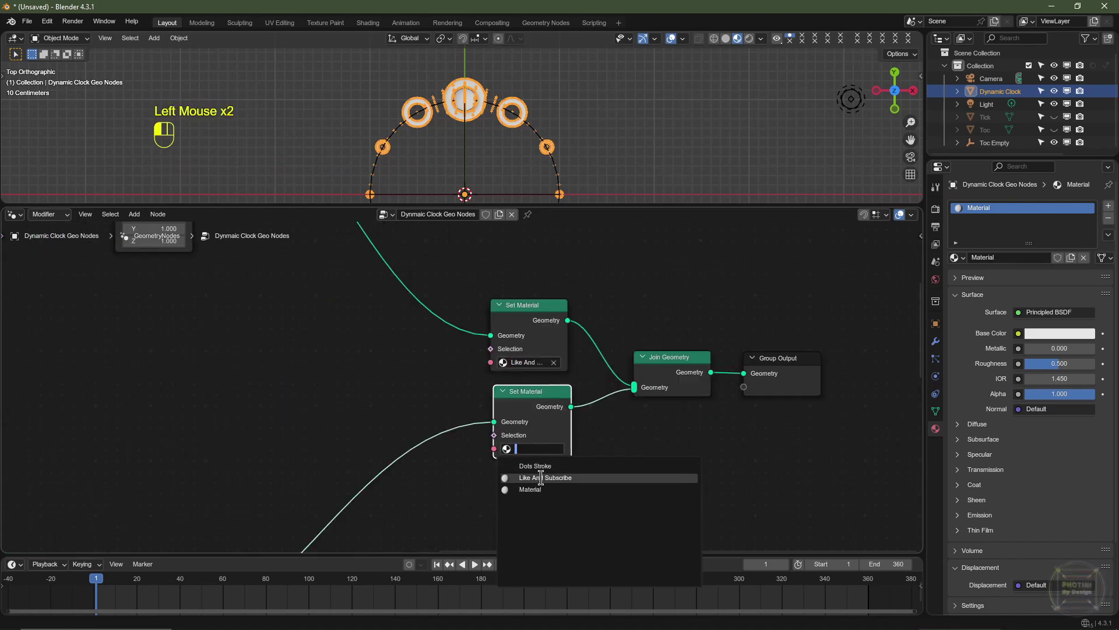
left_click(539, 474)
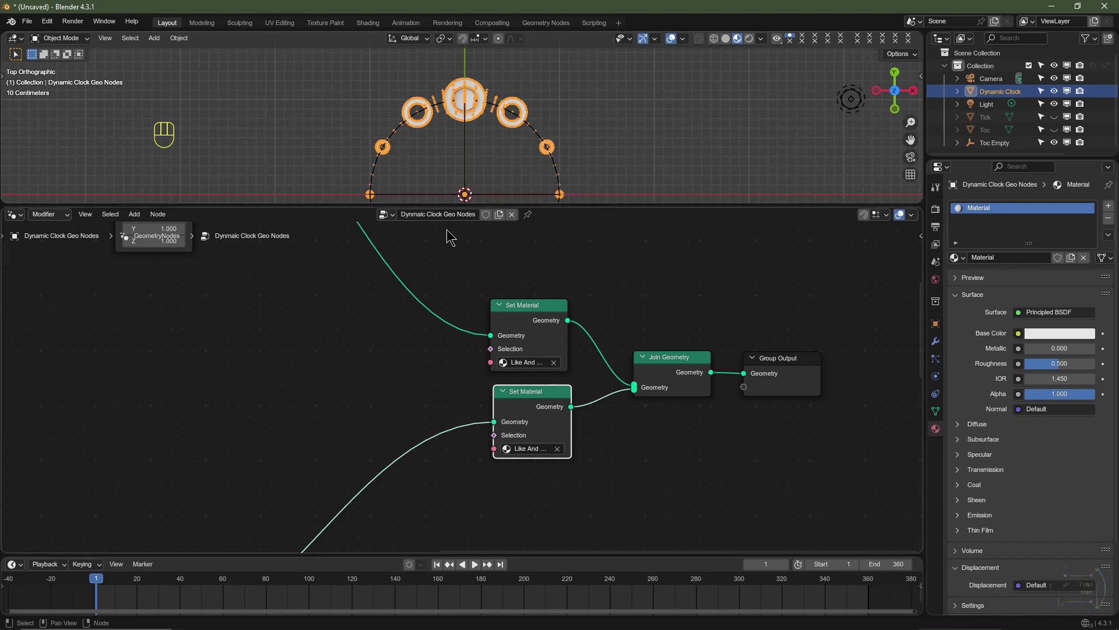
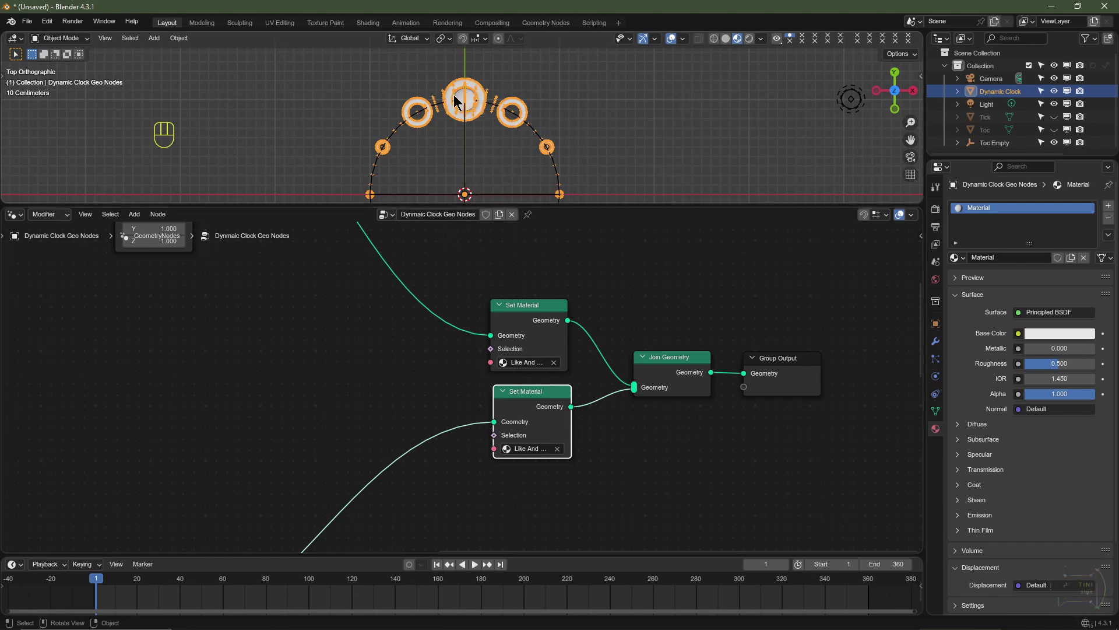
Rearrange the two Set Material nodes so each lines up with its own Tick or Toc chain.
scroll(425, 357, "down", 2)
middle_click_drag(58, 403, 161, 413)
scroll(435, 391, "down", 1)
middle_click_drag(484, 468, 513, 400)
scroll(512, 400, "down", 3)
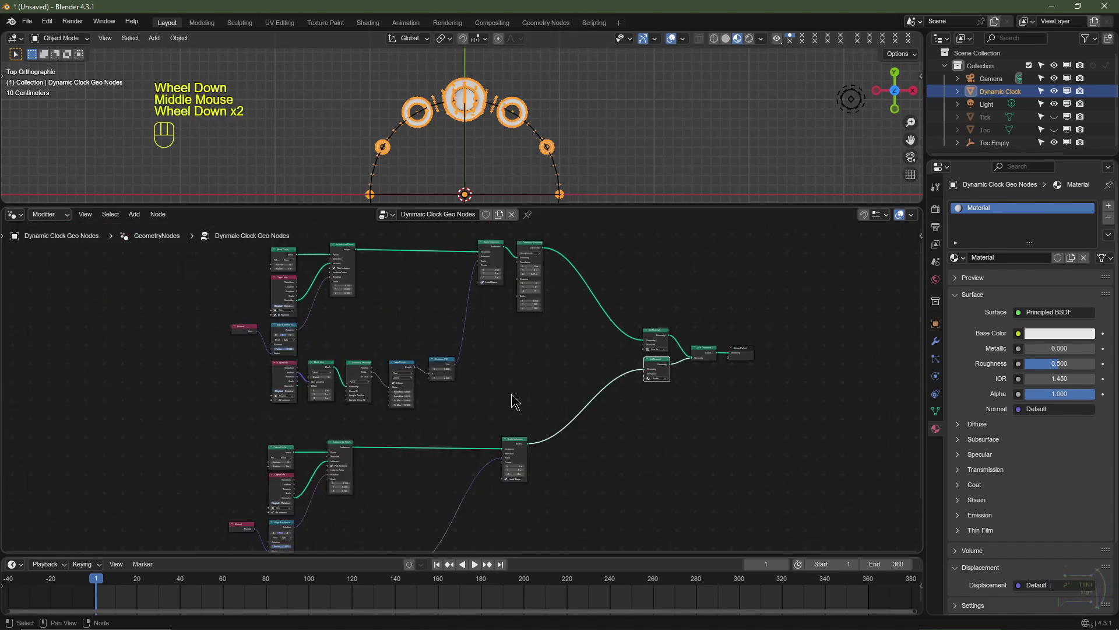
left_click_drag(629, 370, 621, 434)
left_click_drag(627, 339, 624, 267)
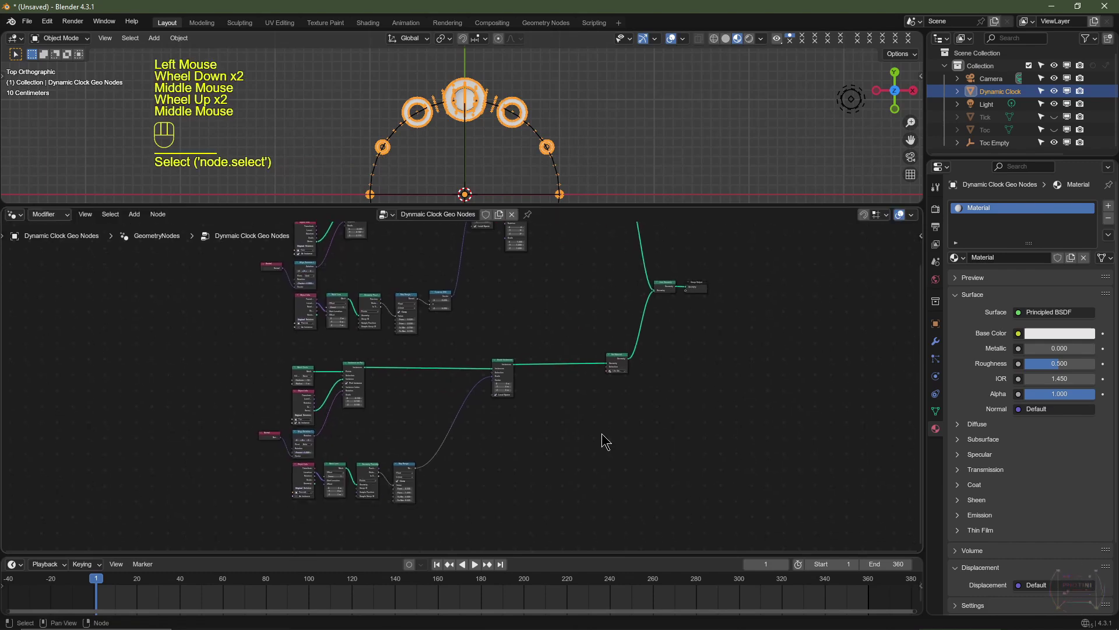
Move the whole Toc node chain, including its Set Material node, straight down to open space below the Tick chain.
scroll(602, 441, "up", 2)
middle_click_drag(602, 442, 602, 450)
left_click_drag(719, 329, 189, 541)
key("g")
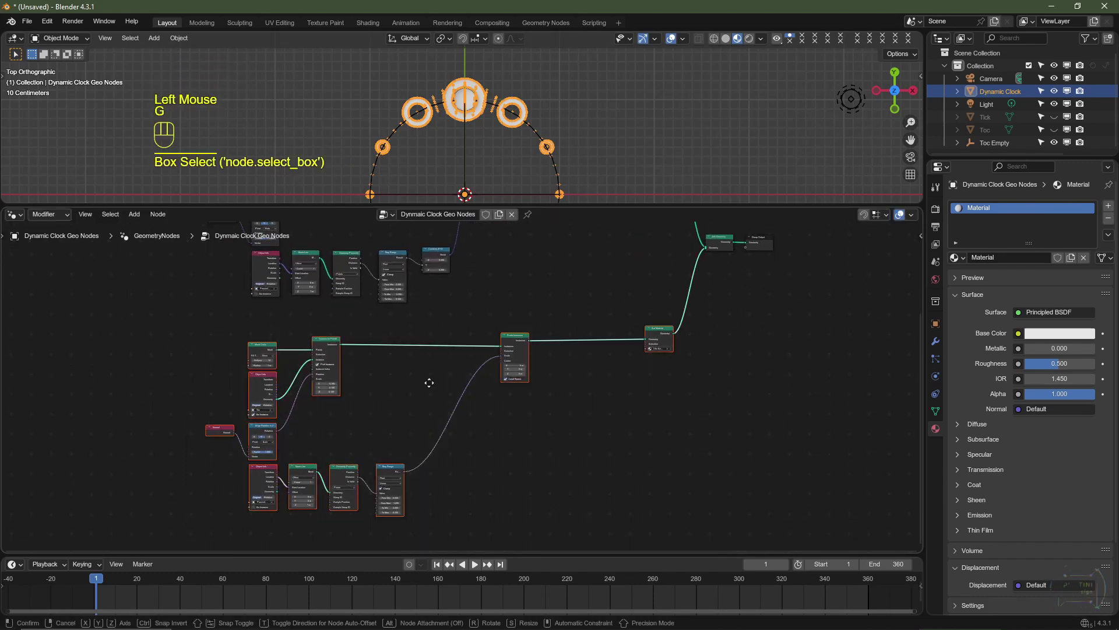
key("y")
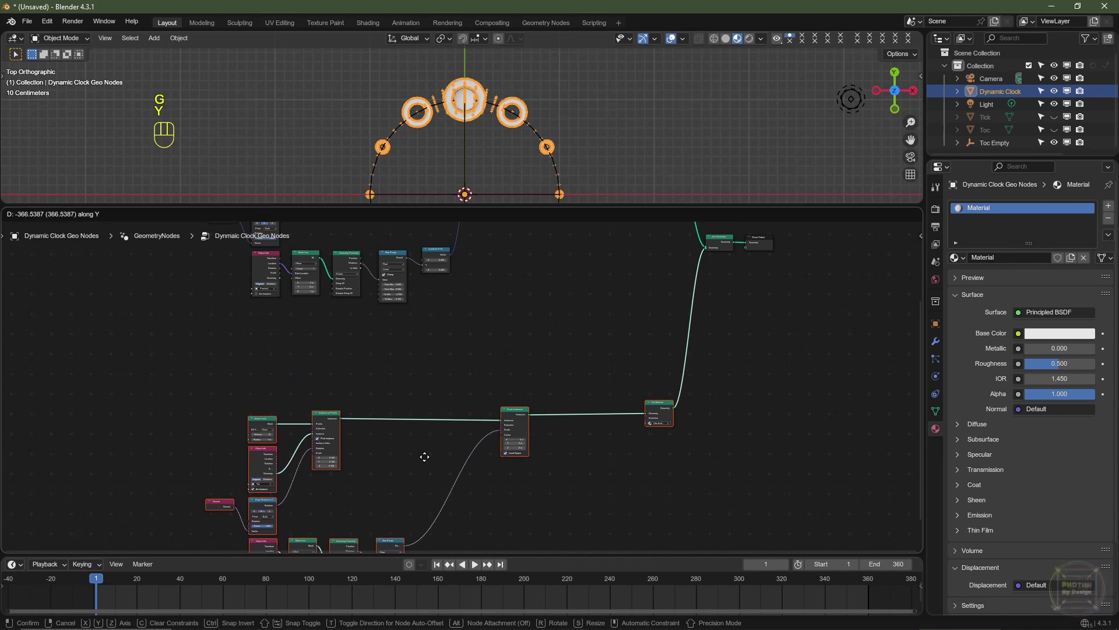
left_click(424, 457)
Duplicate the Tick chain's Geometry Proximity node with its Mesh Line input kept, placing the copy below the original.
middle_click_drag(425, 462, 592, 490)
scroll(532, 367, "up", 4)
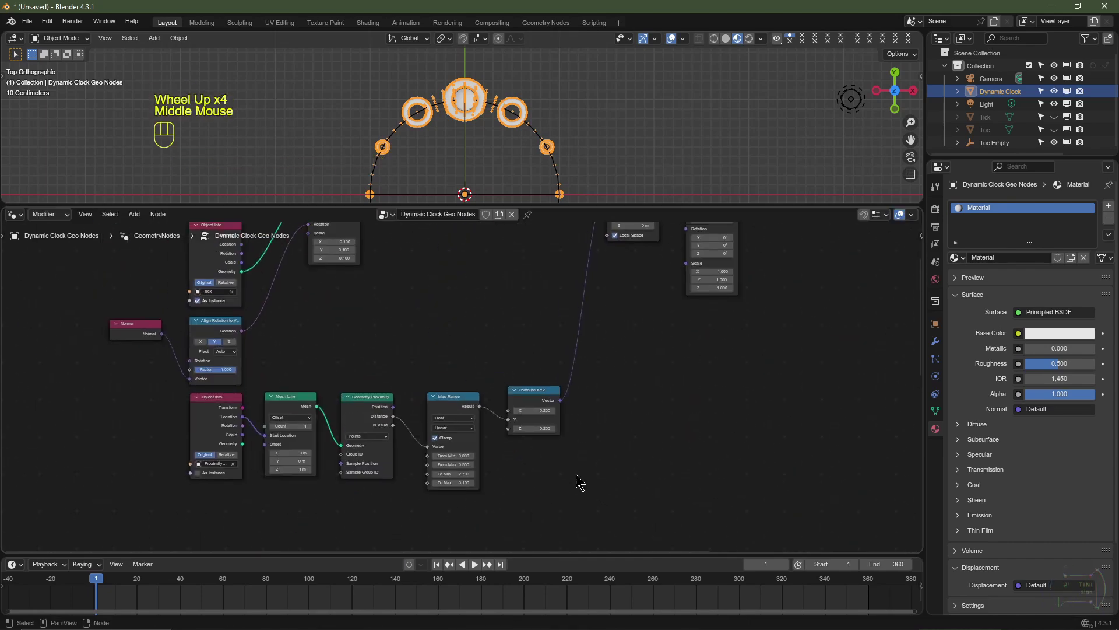
left_click(359, 417)
middle_click_drag(360, 417, 340, 357)
scroll(341, 353, "up", 1)
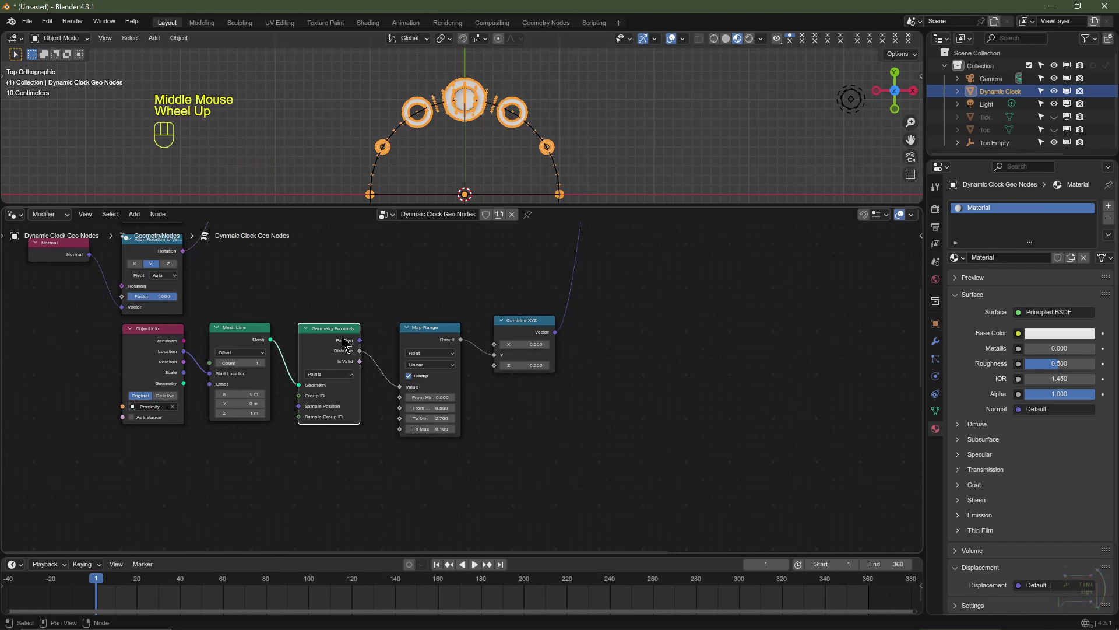
key("ctrl+shift+d")
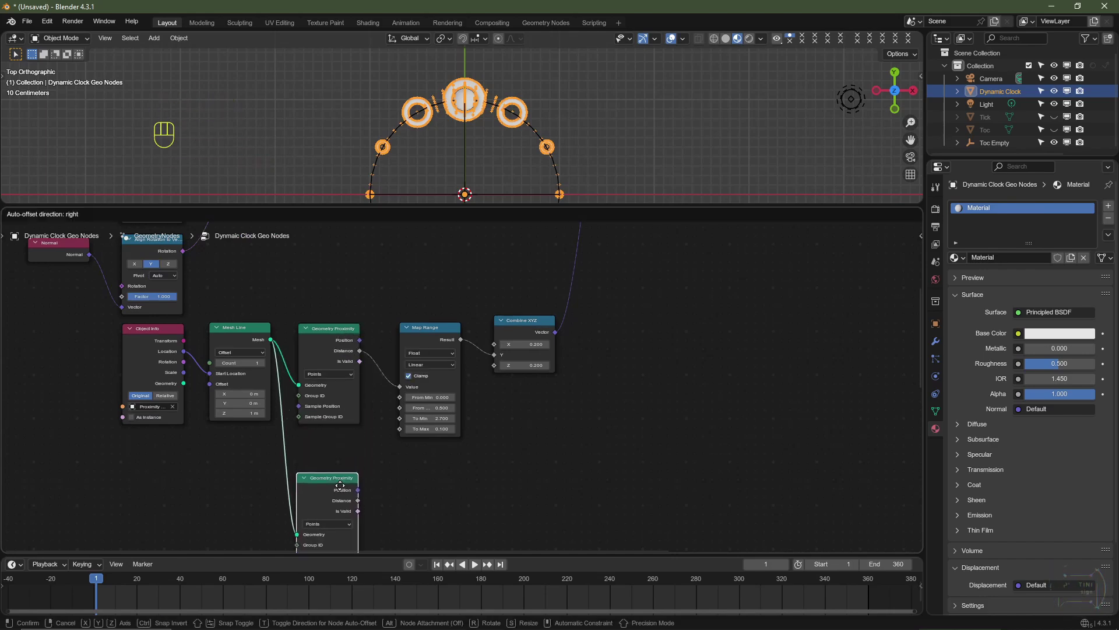
middle_click(340, 485)
Make room before the Tick chain's Set Material node and insert a Realize Instances node after Transform Geometry.
scroll(340, 485, "down", 2)
middle_click_drag(532, 404, 496, 480)
left_click_drag(607, 299, 605, 302)
scroll(462, 382, "up", 3)
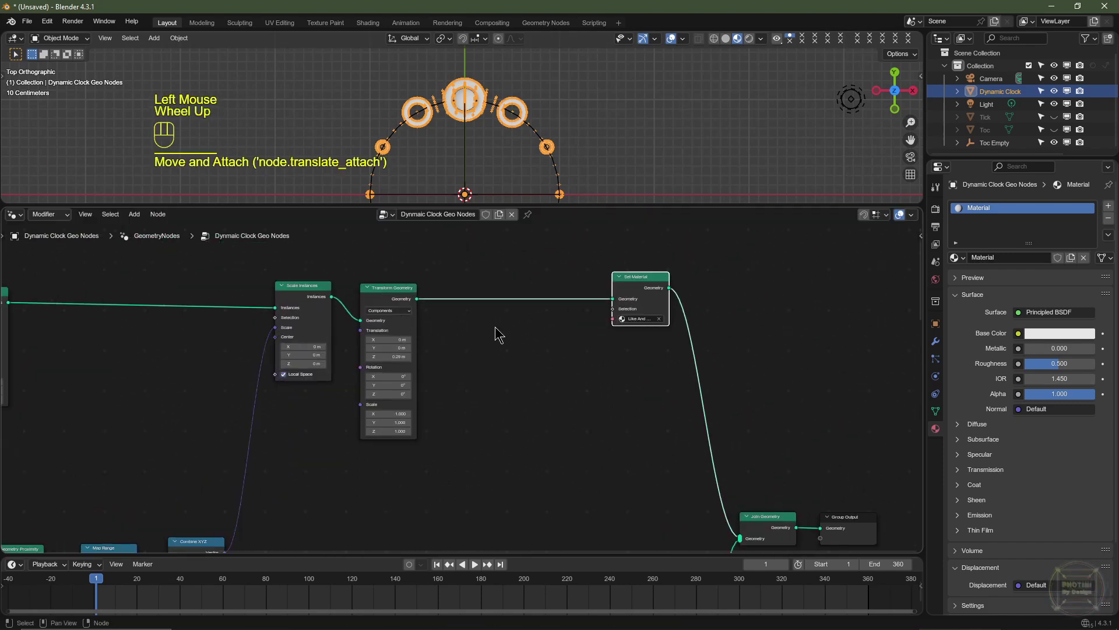
key("shift+a")
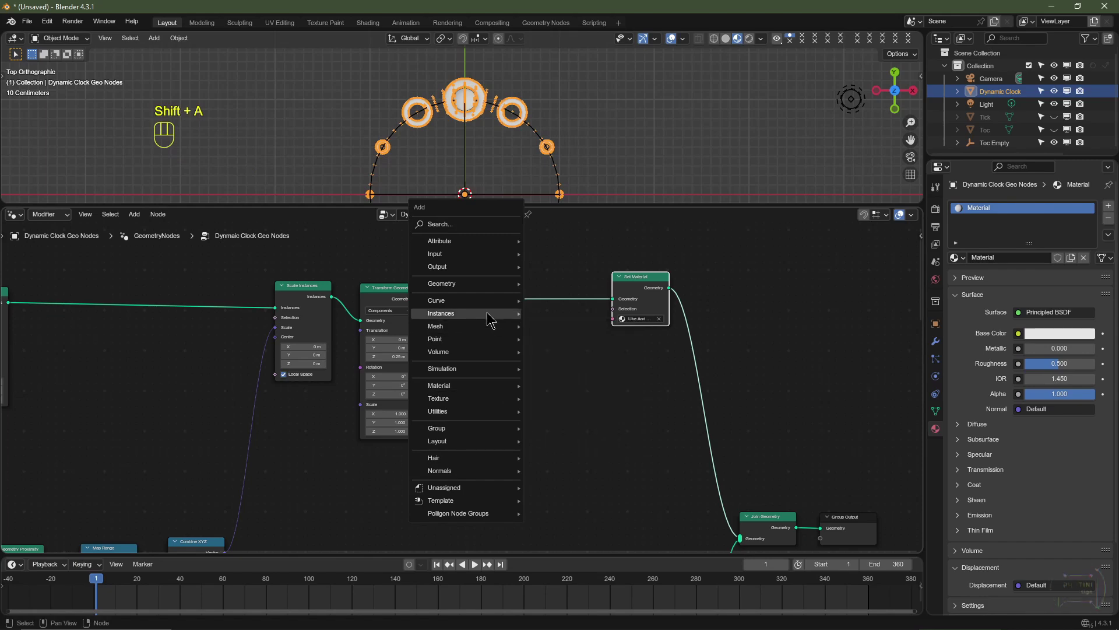
mouse_move(490, 319)
left_click(567, 343)
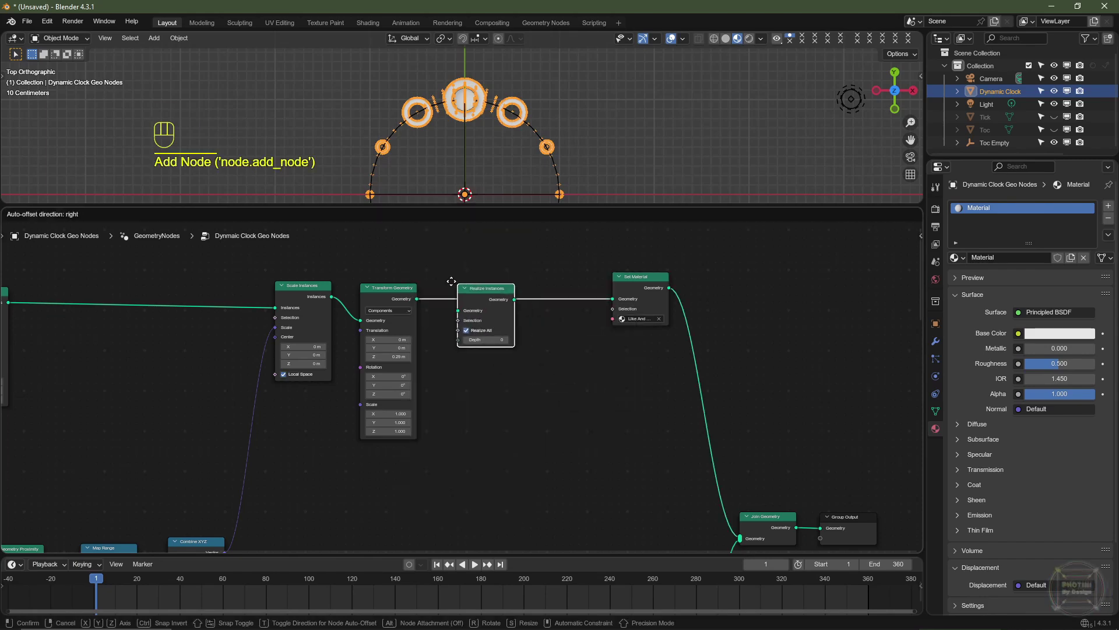
left_click(443, 294)
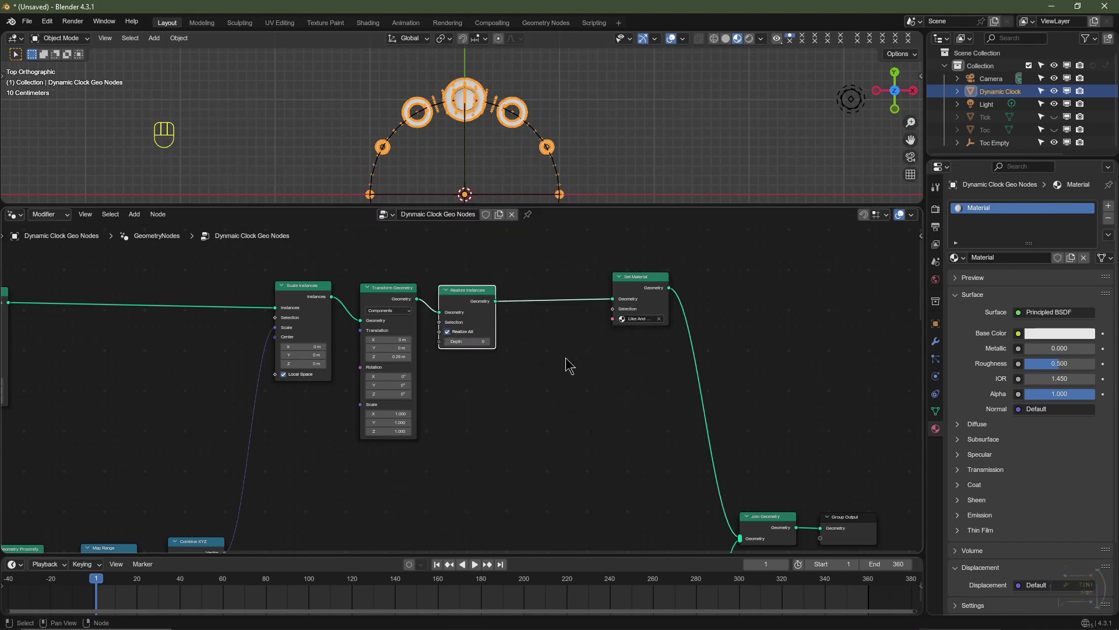
Insert a Store Named Attribute node between Realize Instances and Set Material on the Tick chain.
key("shift+a")
mouse_move(538, 292)
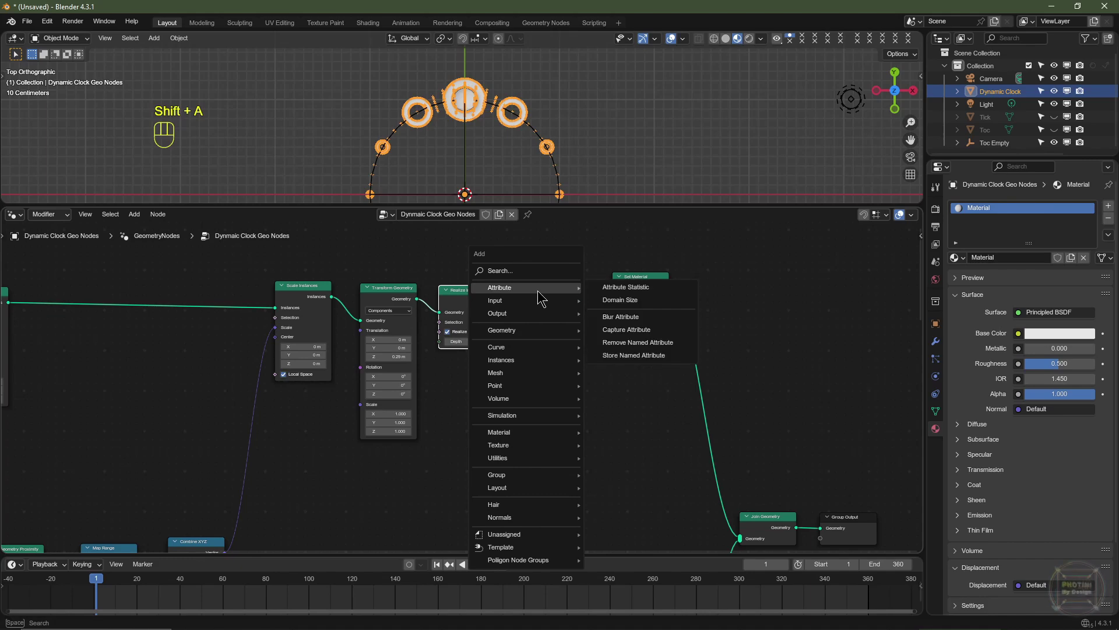
left_click(647, 352)
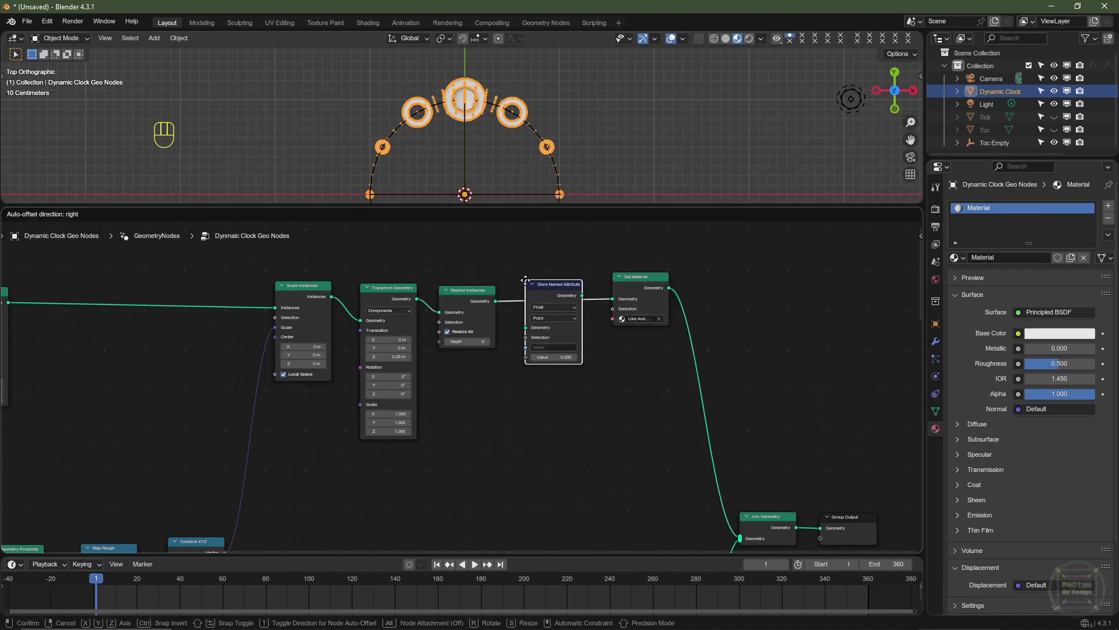
left_click(526, 281)
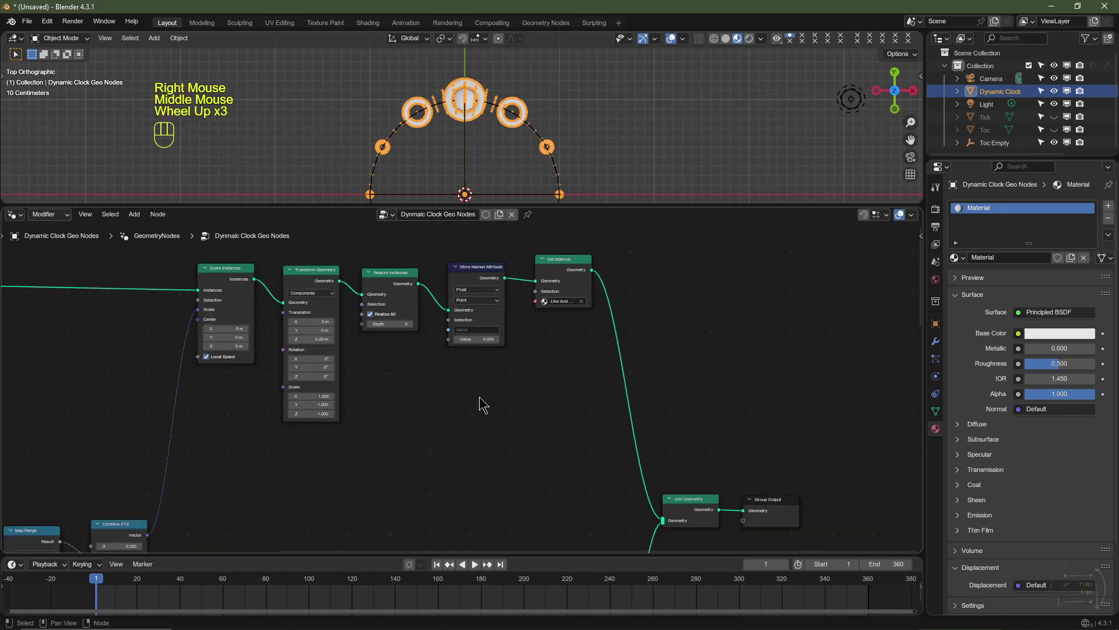
Bring the duplicated Geometry Proximity node near Store Named Attribute and connect its Distance output to the Value input.
middle_click_drag(480, 402, 545, 412)
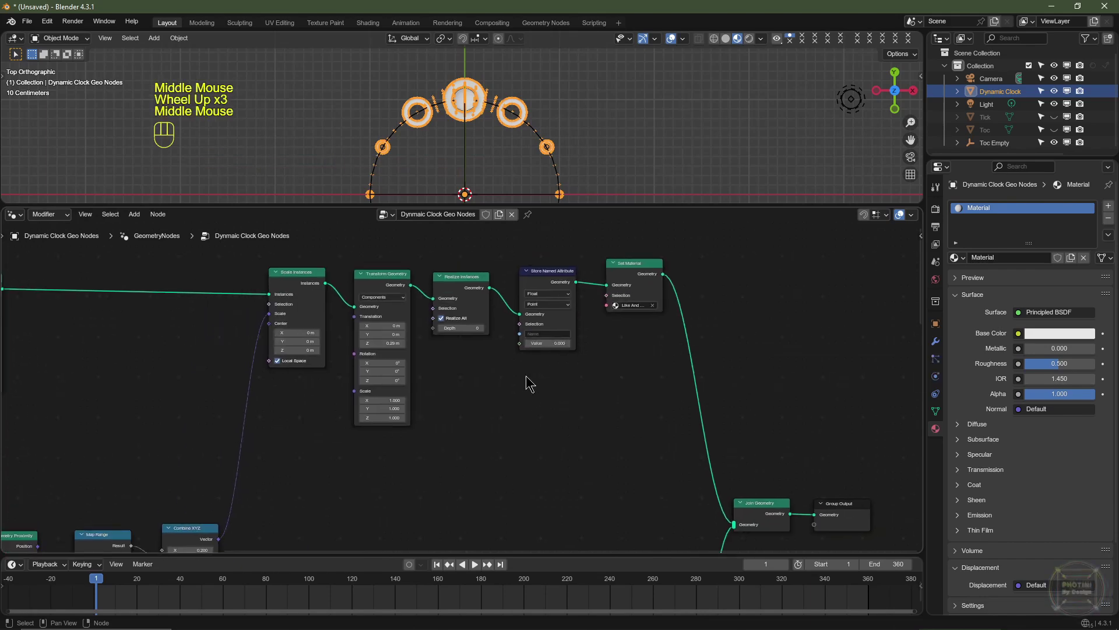
middle_click_drag(425, 457, 580, 297)
middle_click_drag(231, 501, 293, 436)
left_click(227, 475)
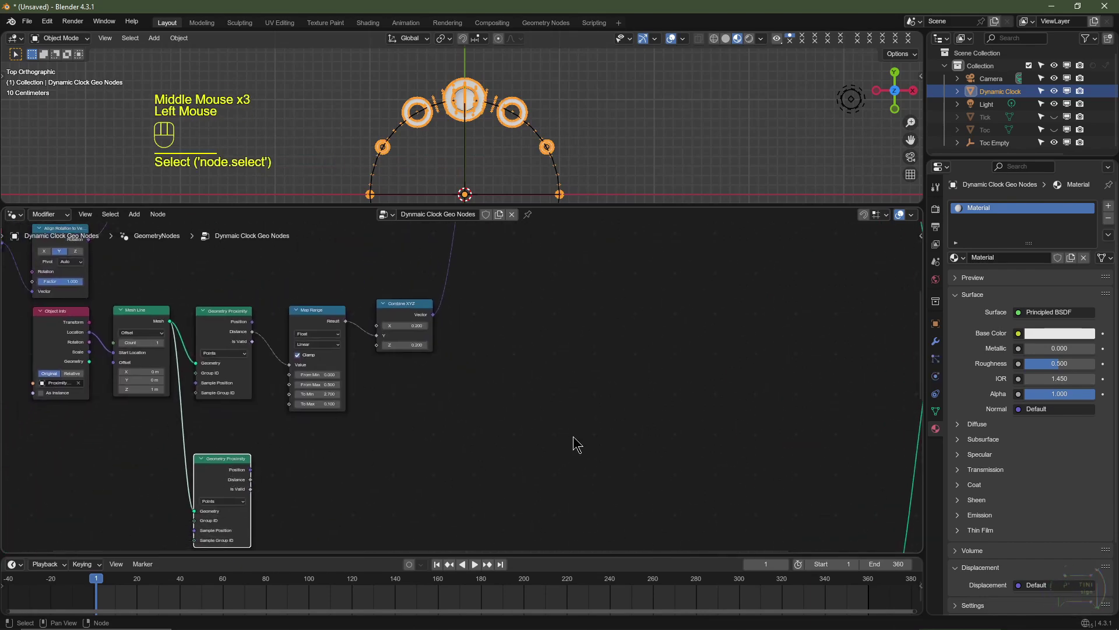
scroll(574, 442, "down", 3)
middle_click_drag(478, 381, 419, 442)
key("ctrl+z")
key("g")
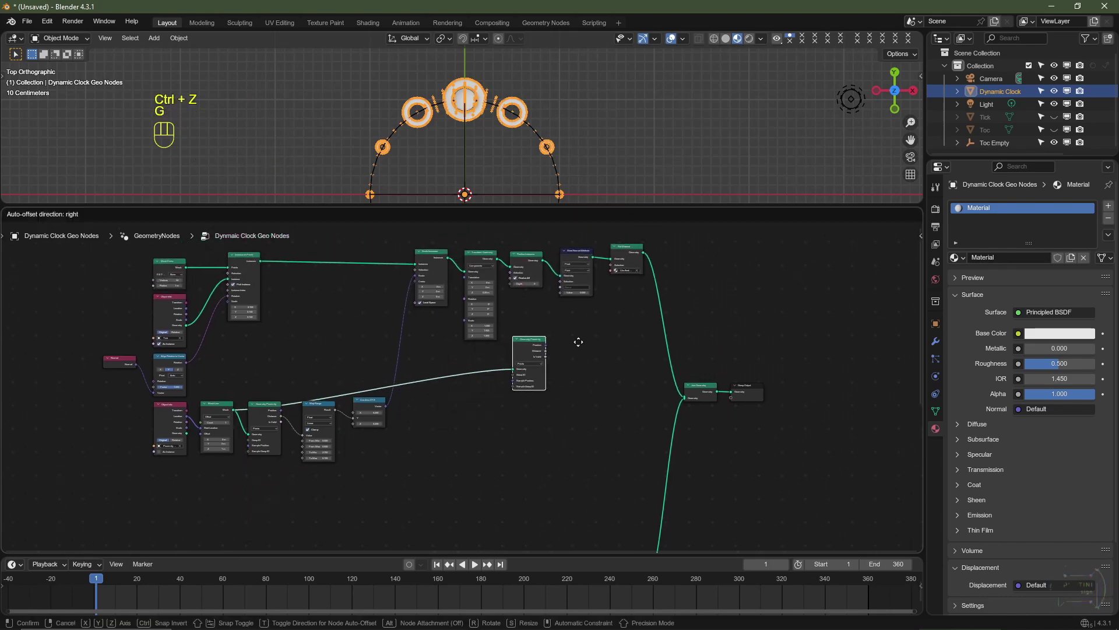
left_click(577, 330)
scroll(612, 326, "up", 4)
middle_click_drag(478, 402, 460, 448)
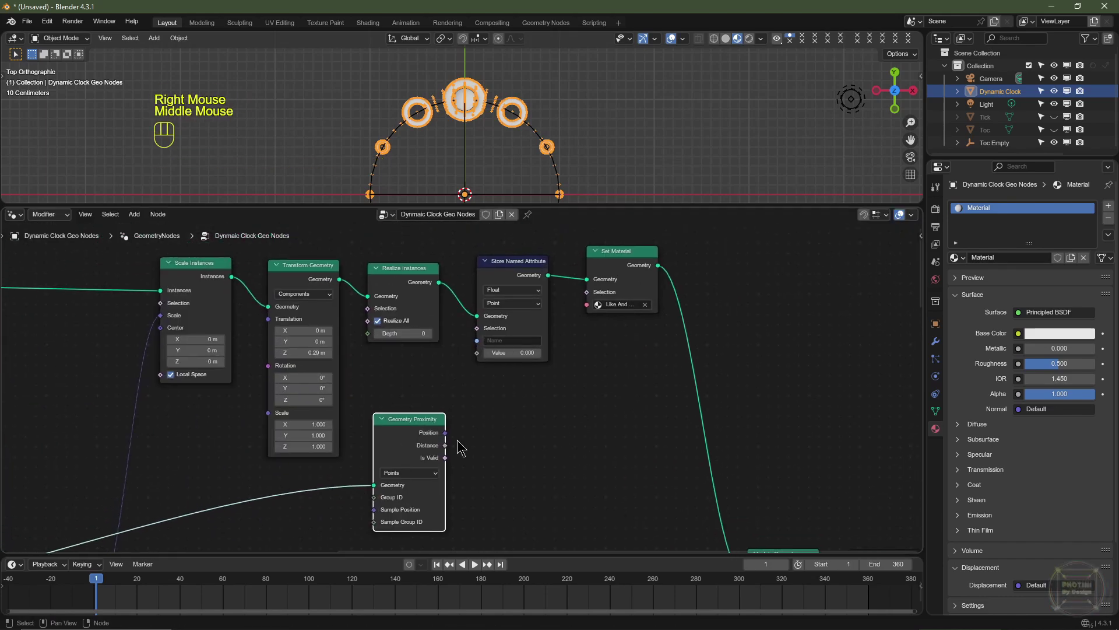
left_click_drag(445, 446, 494, 352)
Move the duplicated Geometry Proximity node back below the original one next to Mesh Line.
scroll(532, 445, "down", 6)
middle_click_drag(532, 445, 555, 287)
scroll(555, 287, "up", 3)
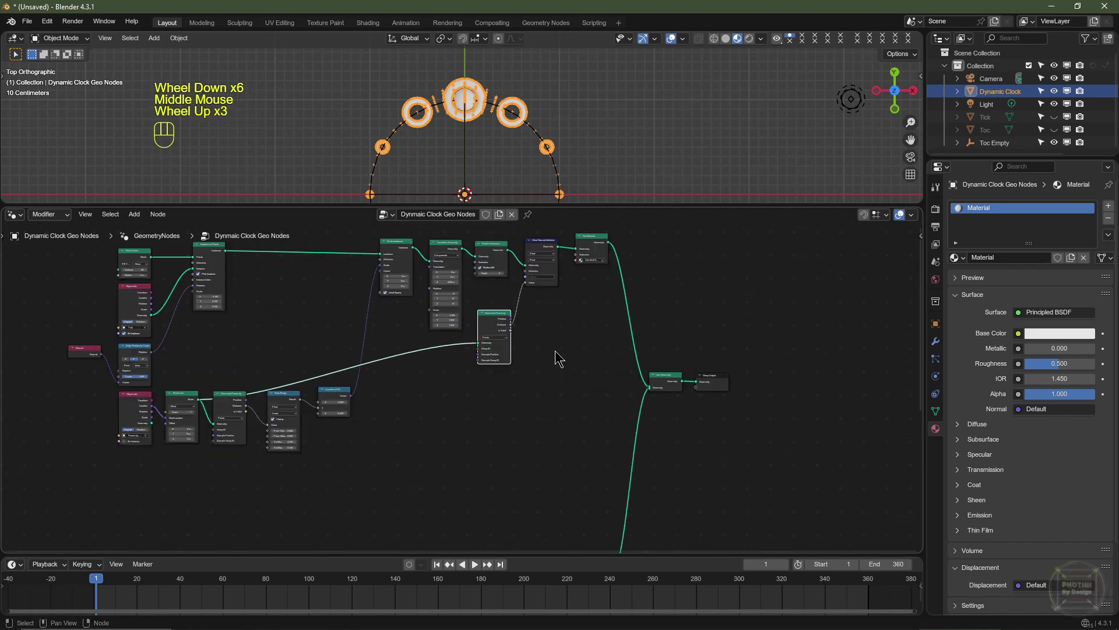
key("g")
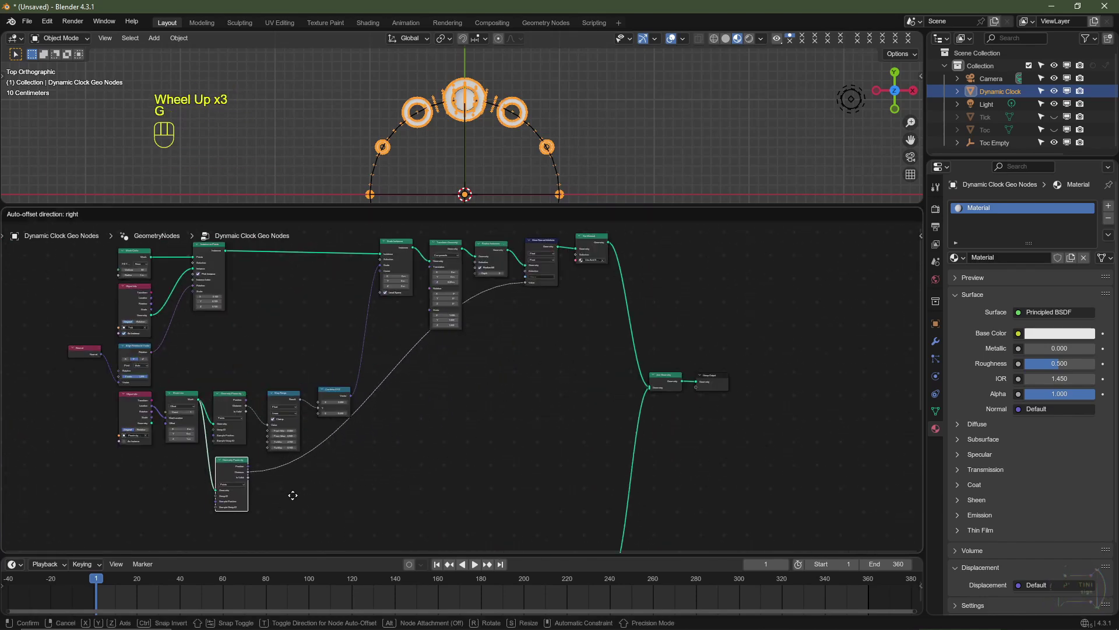
left_click(293, 494)
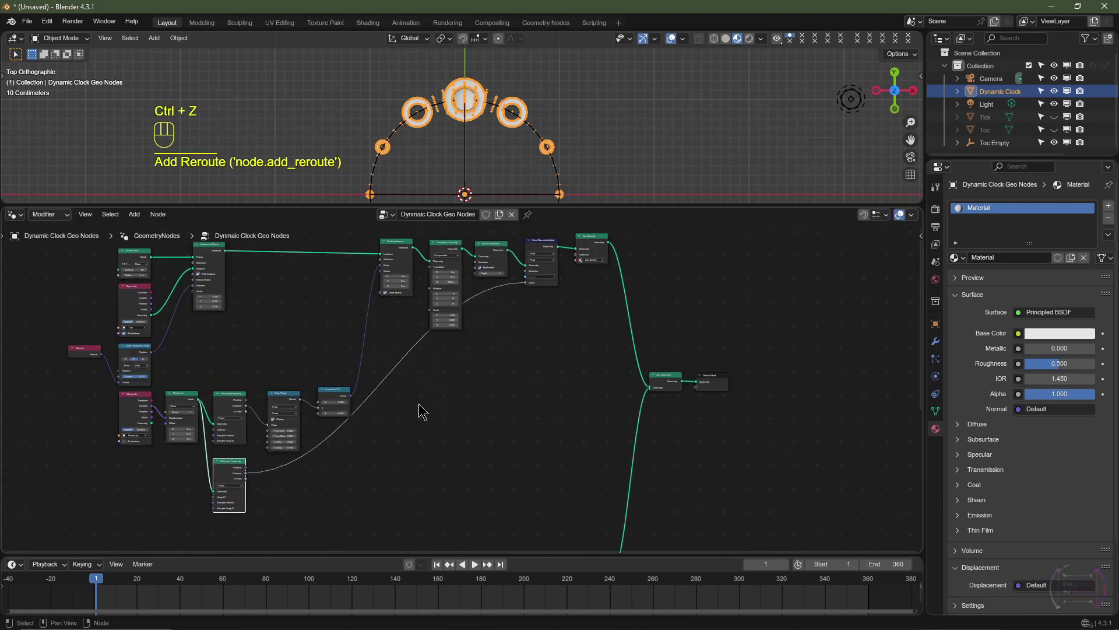
Add a reroute to the Distance link going to Store Named Attribute and move it down to clear the other nodes.
right_click_drag(384, 338, 433, 423, "shift")
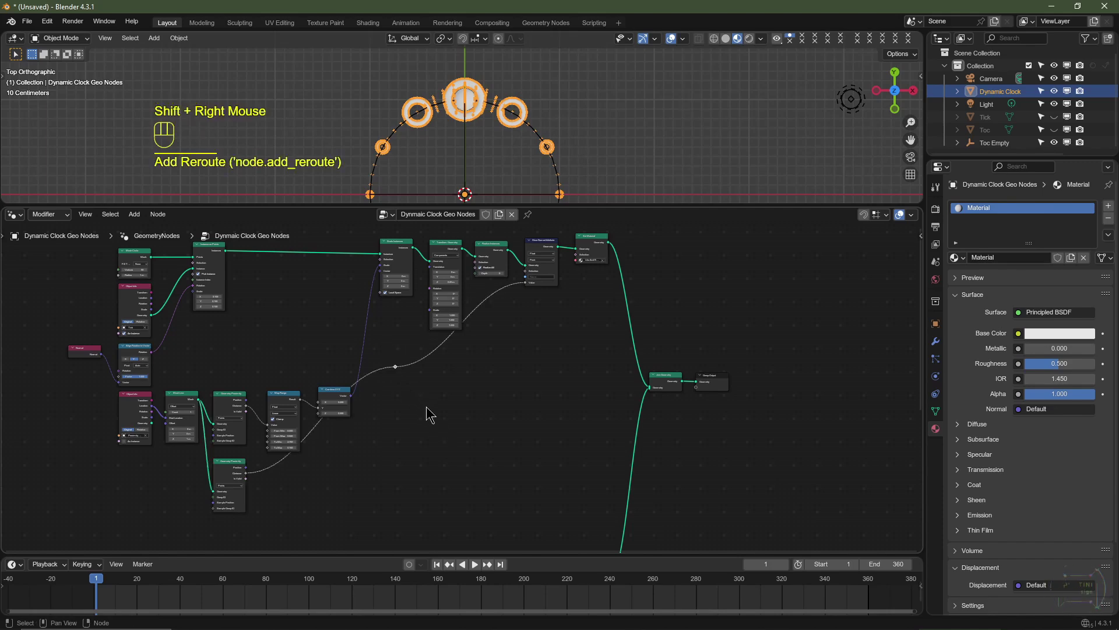
key("g")
left_click(487, 515)
Name the attribute in the Store Named Attribute node levelup.
scroll(542, 277, "up", 8)
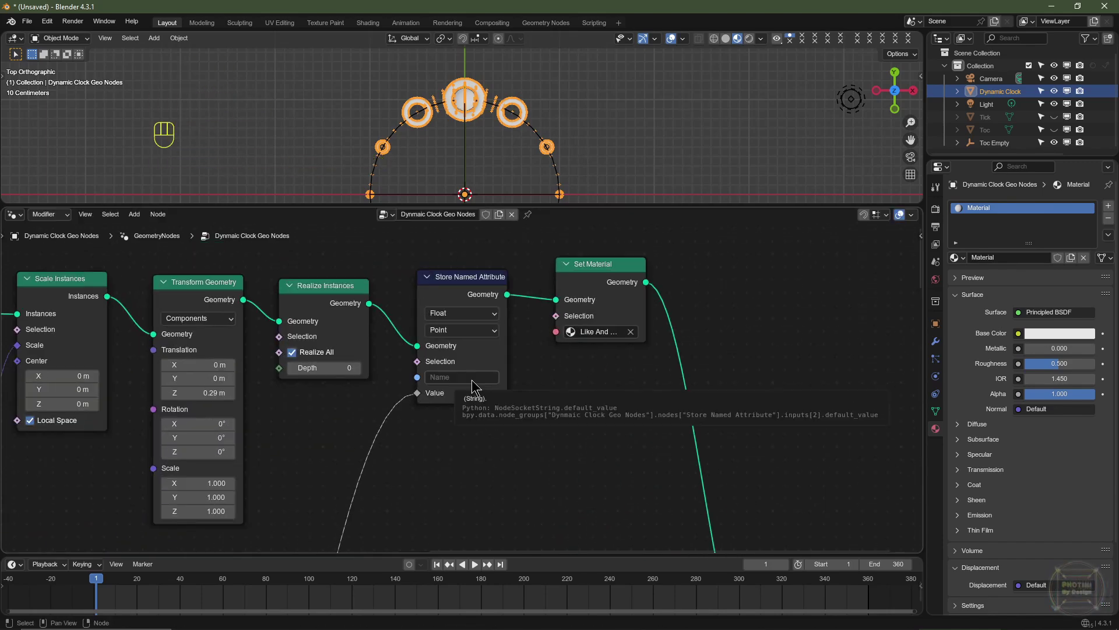
left_click(472, 379)
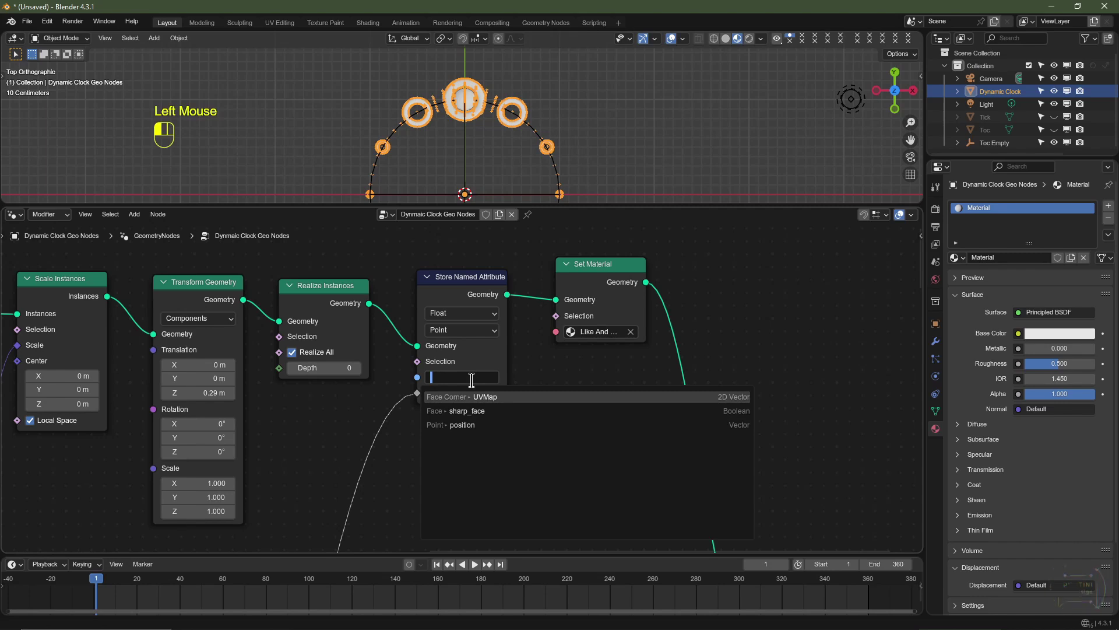
type("levelup")
key("Return")
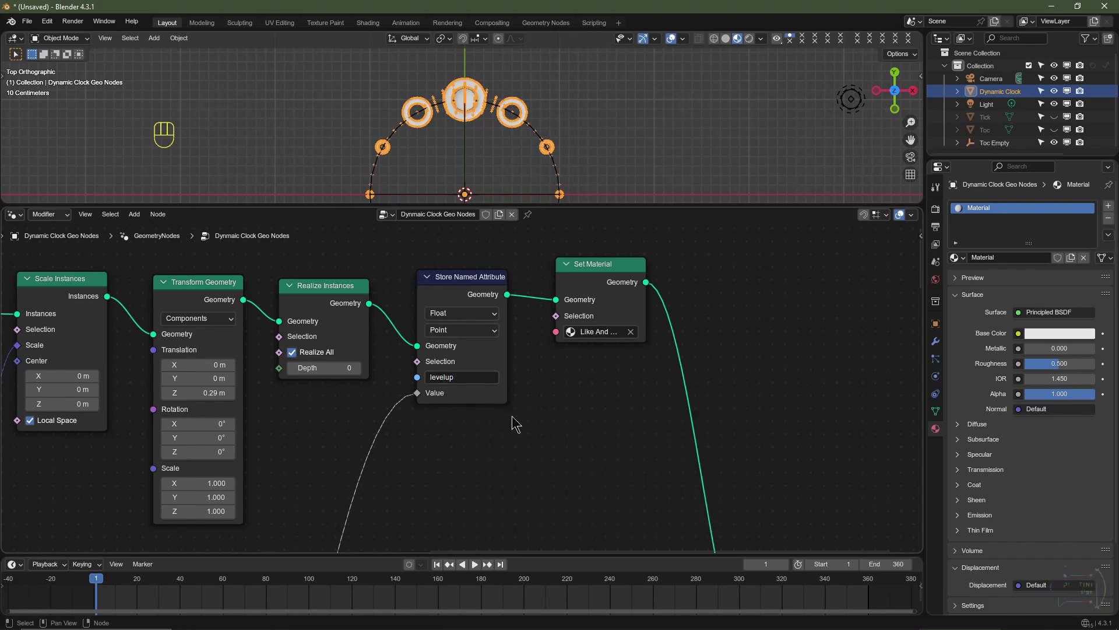
Join the Realize Instances and Store Named Attribute nodes of the Tick chain in a frame.
scroll(512, 416, "up", 3)
left_click_drag(393, 267, 487, 367)
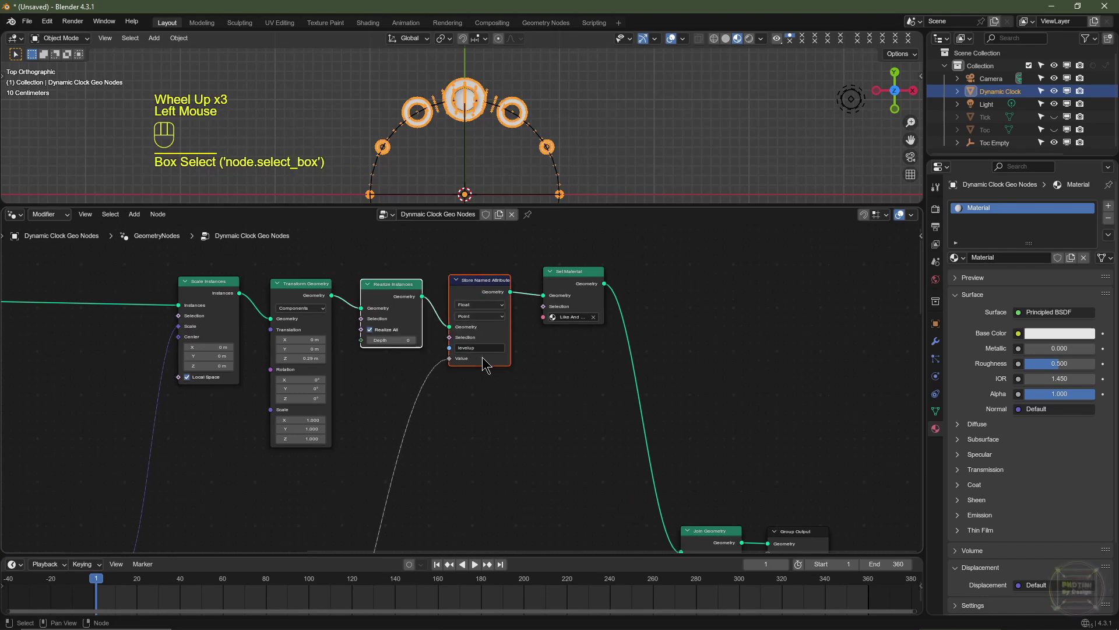
key("ctrl+j")
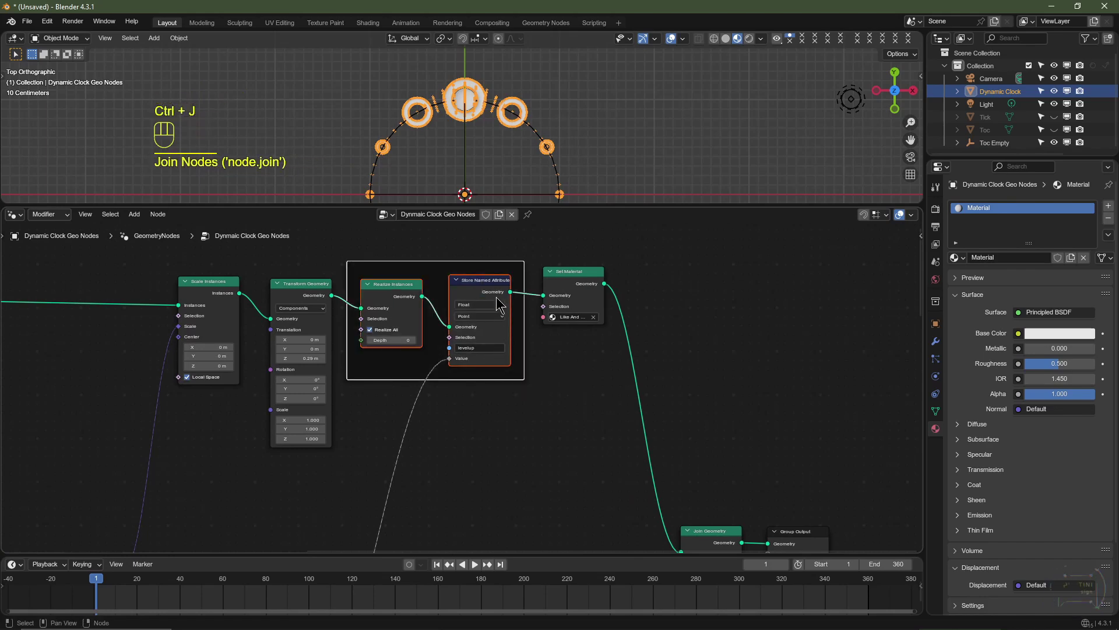
Give the frame around Realize Instances and Store Named Attribute a custom dark blue colour (#163C68).
left_click(472, 264)
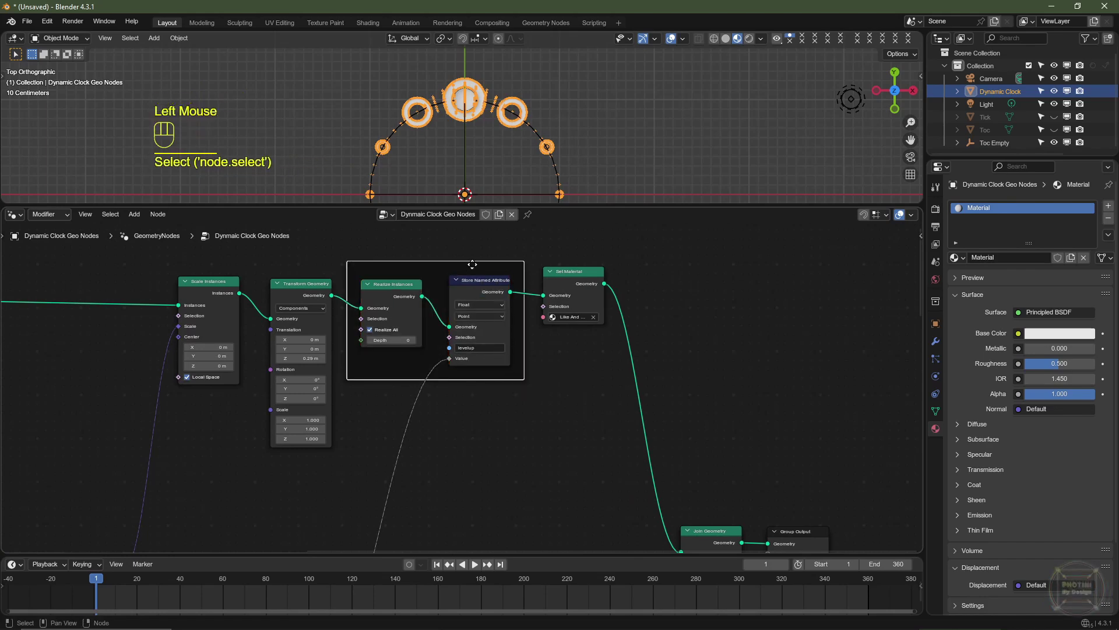
key("n")
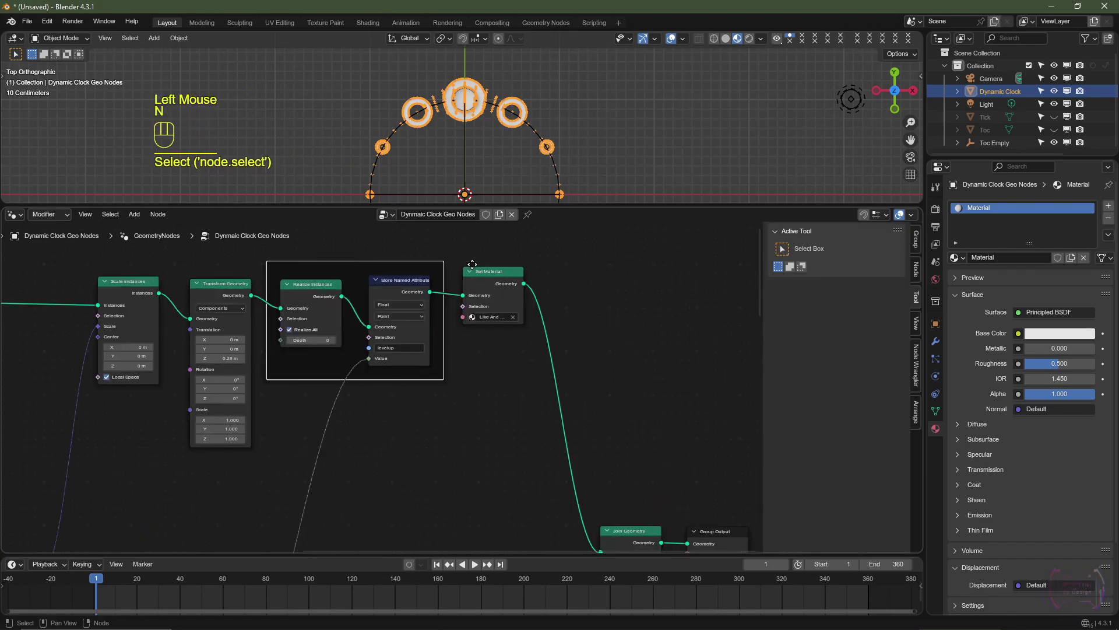
left_click(918, 270)
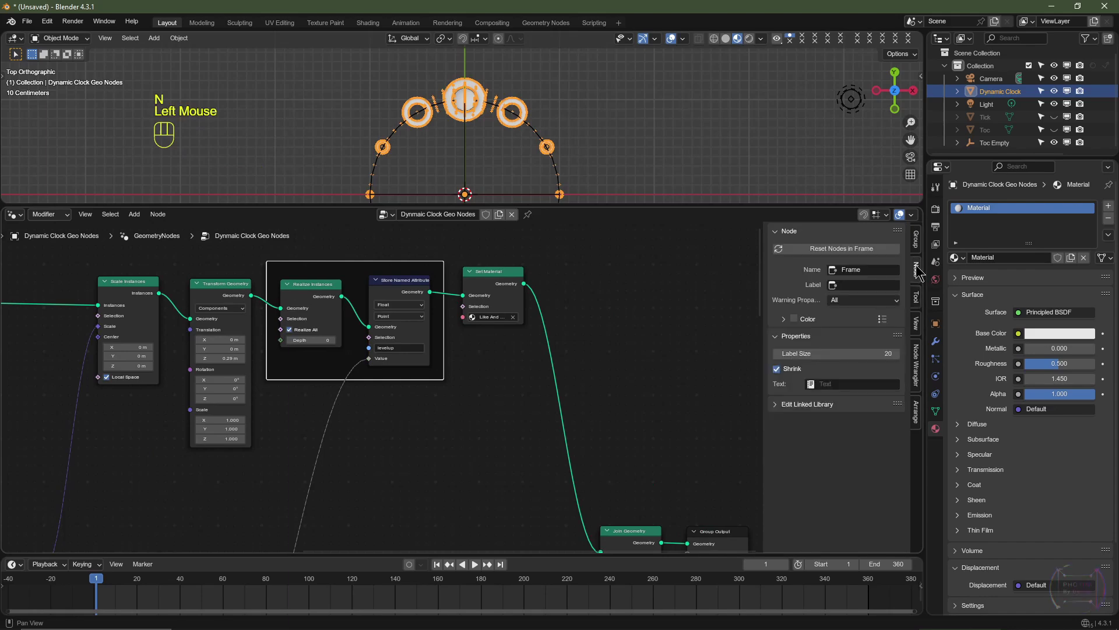
left_click(794, 319)
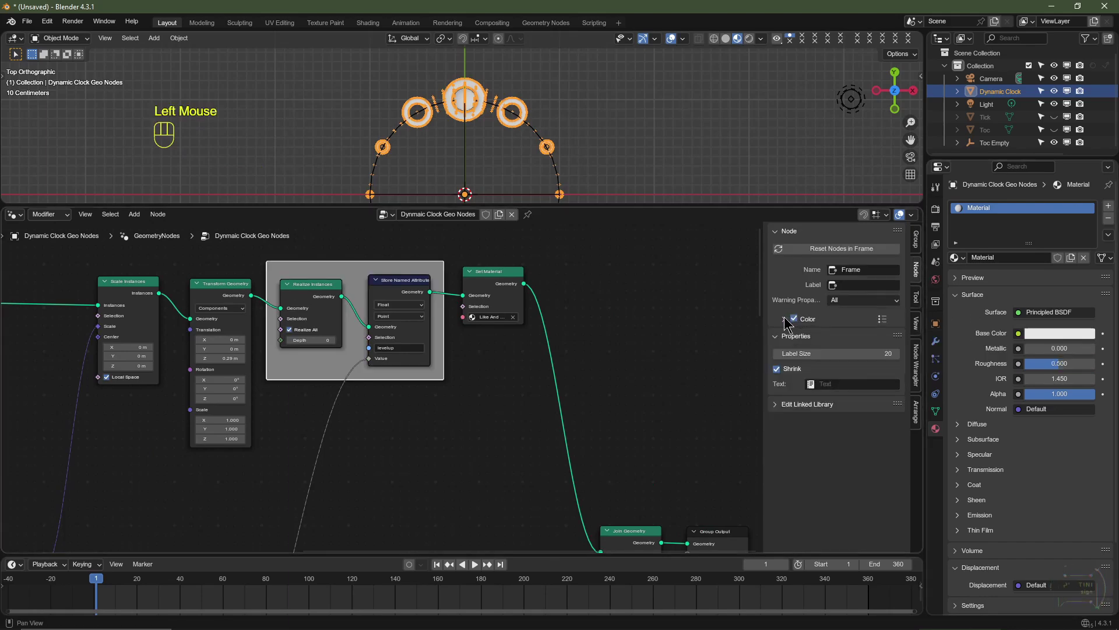
left_click(784, 320)
left_click(828, 338)
left_click_drag(855, 208, 840, 169)
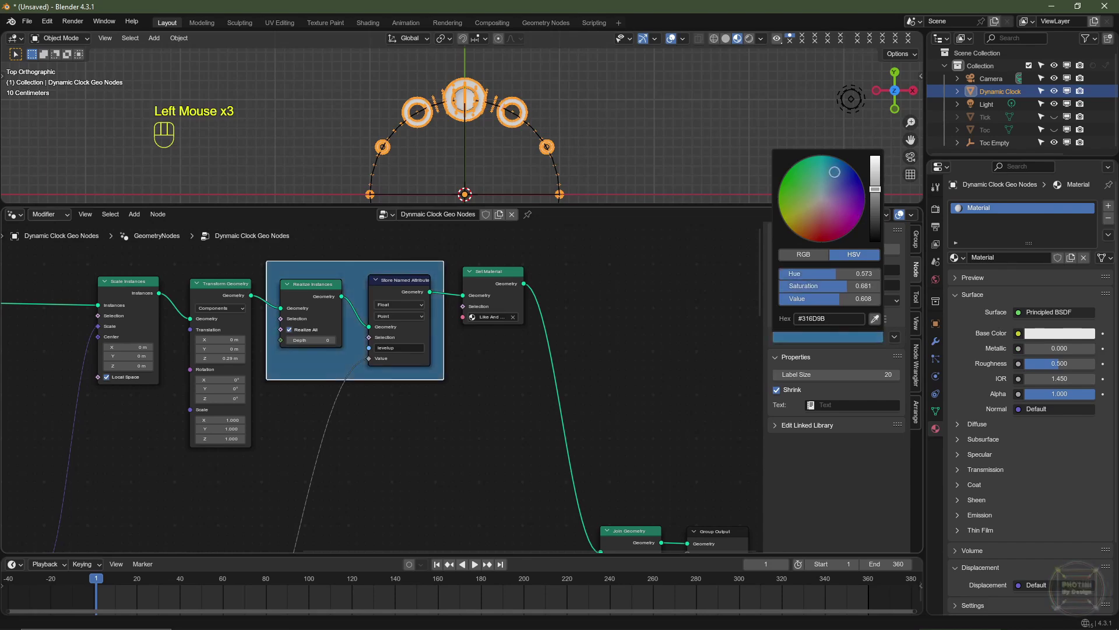
scroll(840, 170, "down", 4)
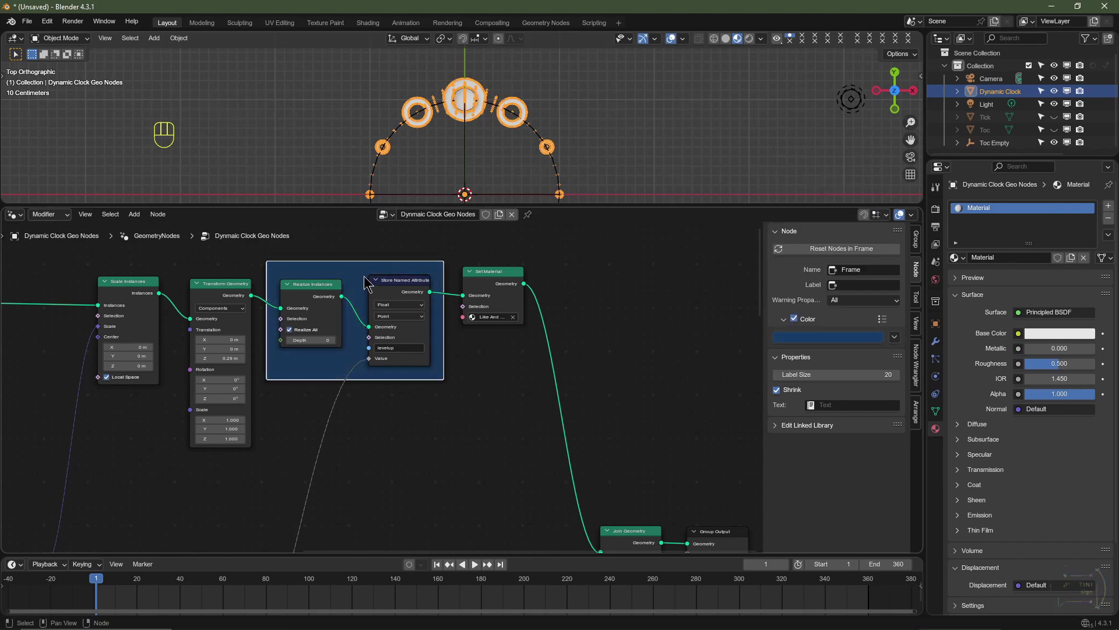
Label the blue frame Material Mask.
key("F2")
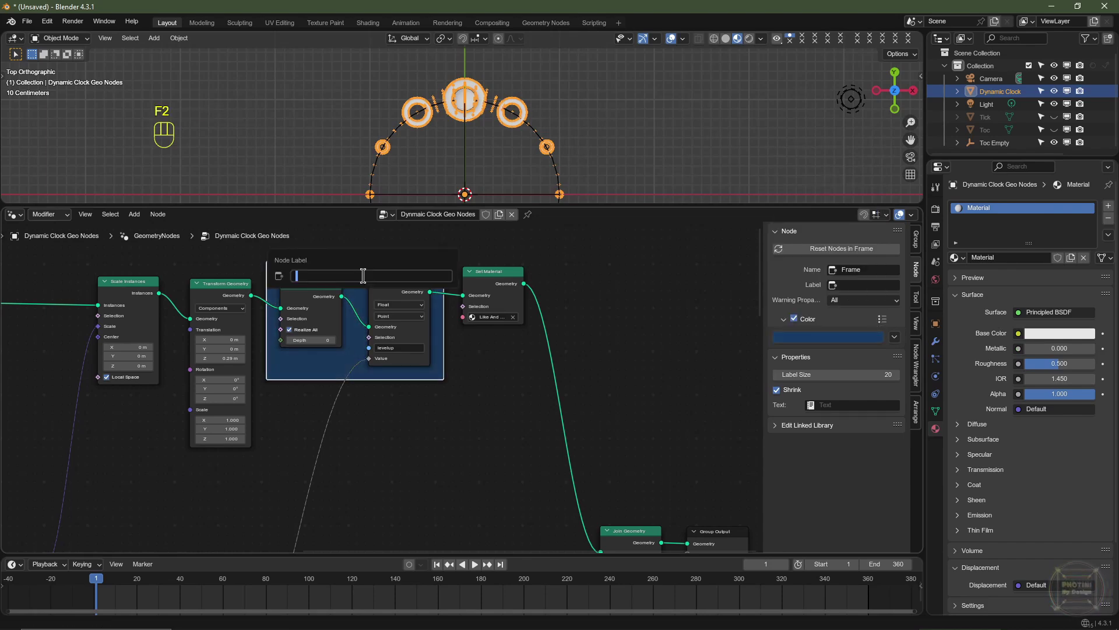
type("Material Mask")
key("Return")
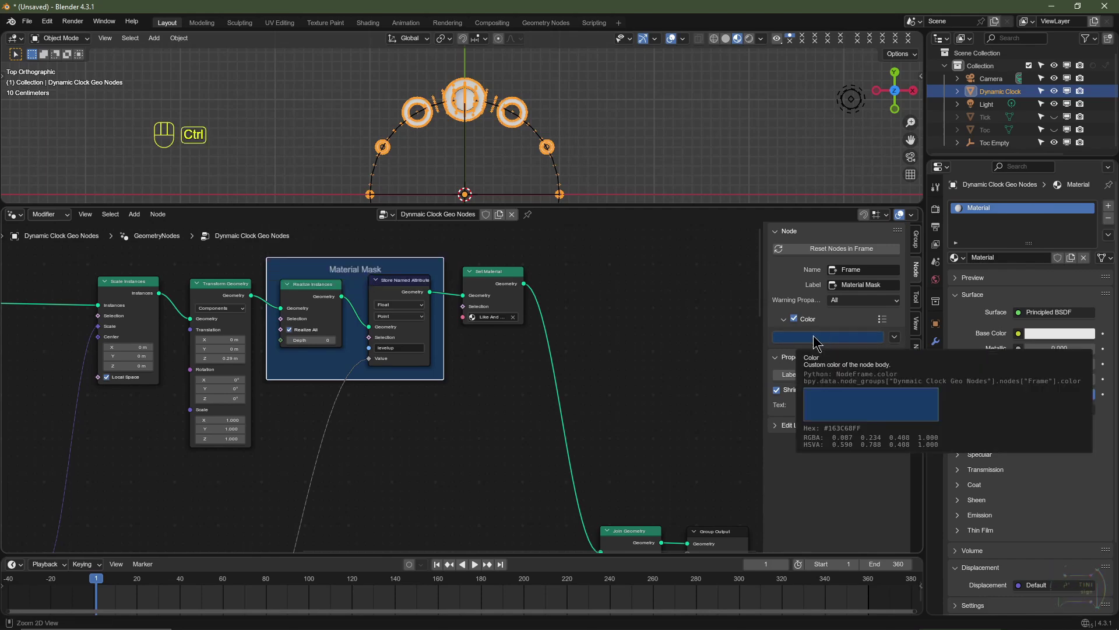
Frame the lower Geometry Proximity node of the Tick chain and copy the Material Mask frame's blue colour (#163C68) onto it.
key("ctrl+c")
scroll(462, 432, "down", 2)
middle_click_drag(463, 432, 353, 344)
scroll(353, 344, "up", 3)
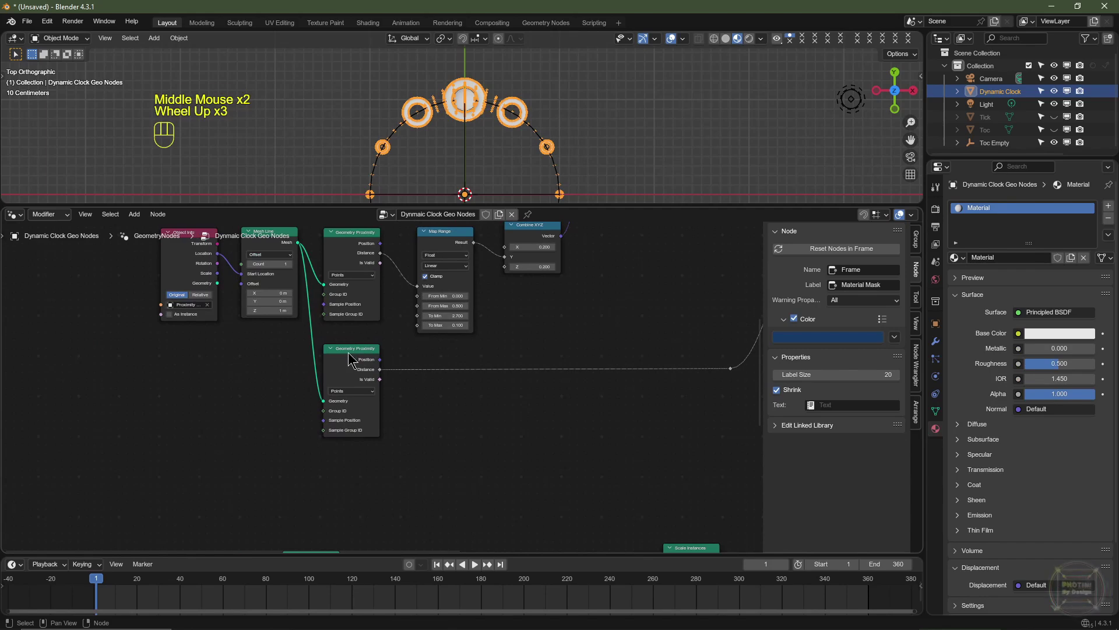
left_click_drag(353, 356, 353, 366)
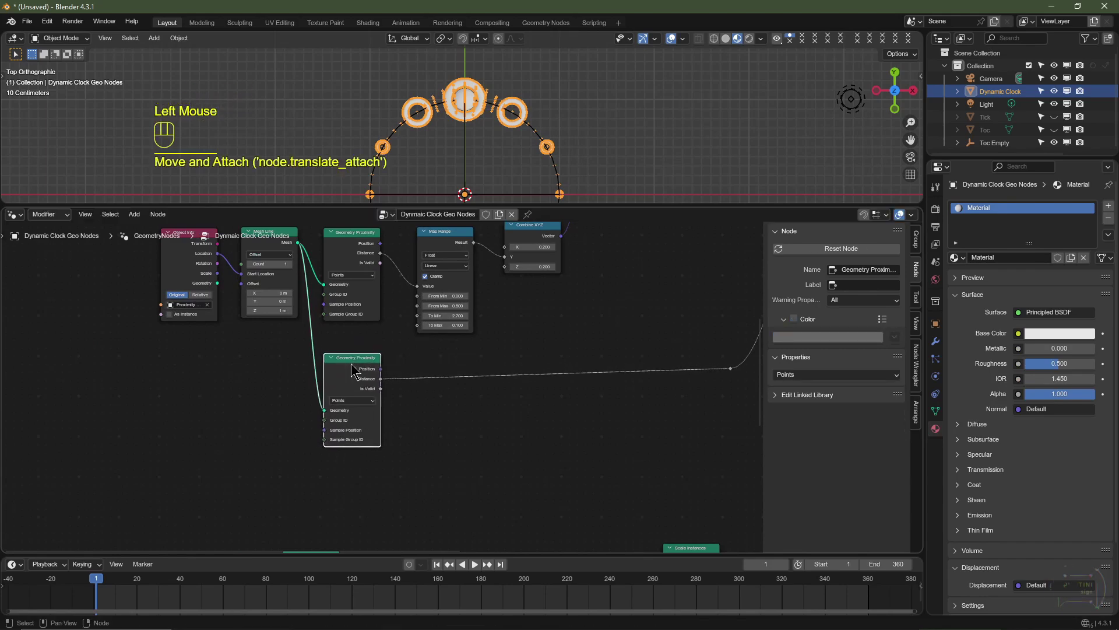
key("ctrl+j")
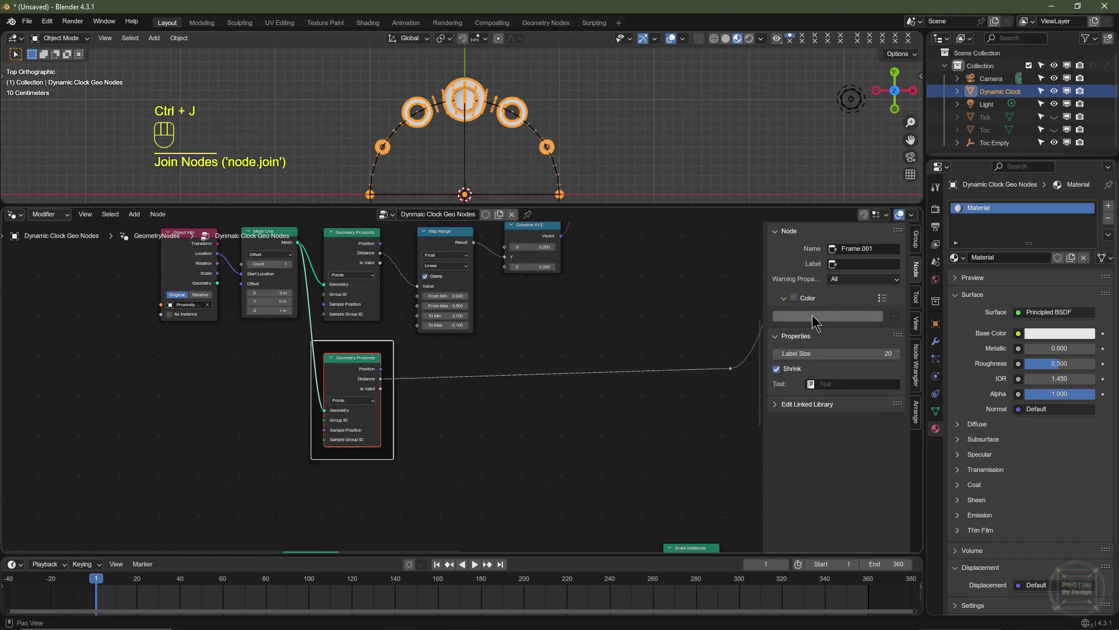
left_click(794, 298)
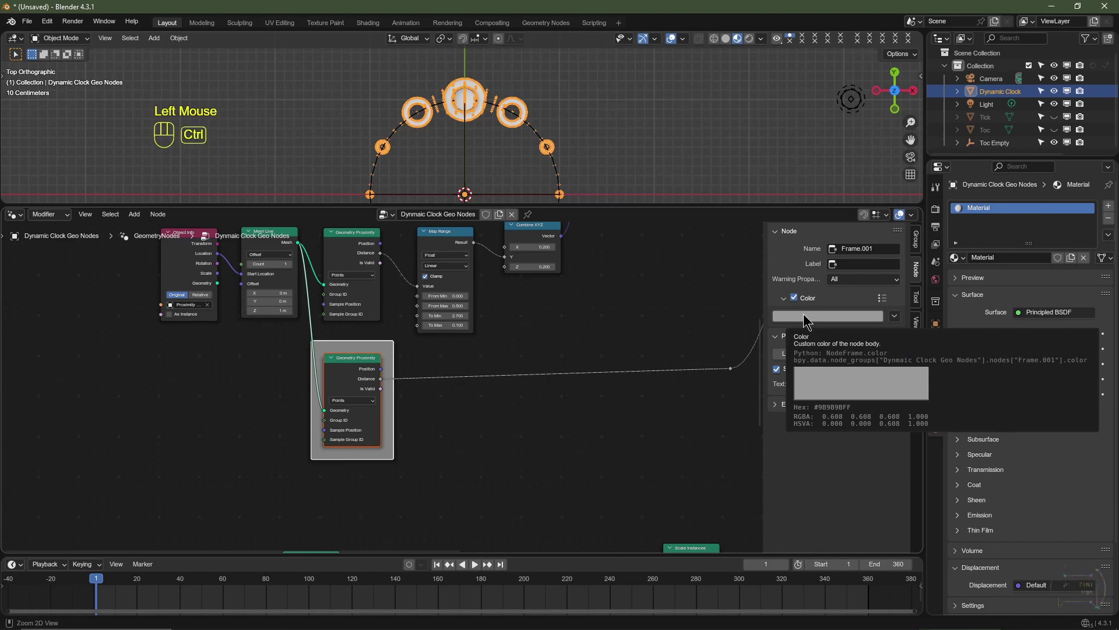
key("ctrl+v")
scroll(422, 367, "up", 2)
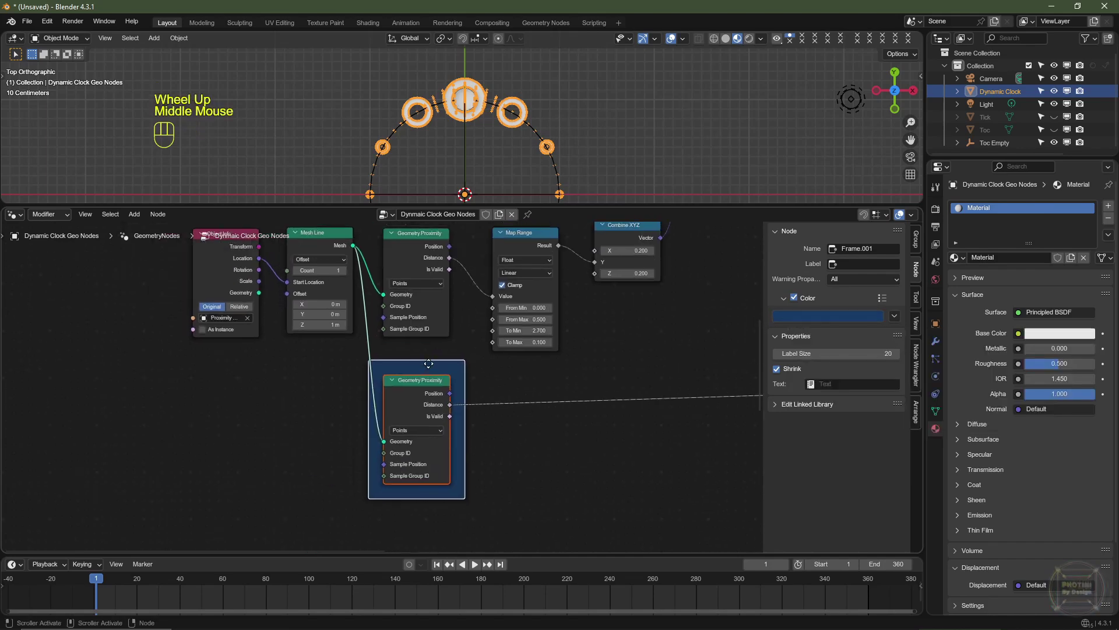
Label the new frame around the Tick chain's lower Geometry Proximity node Material Mask.
key("F2")
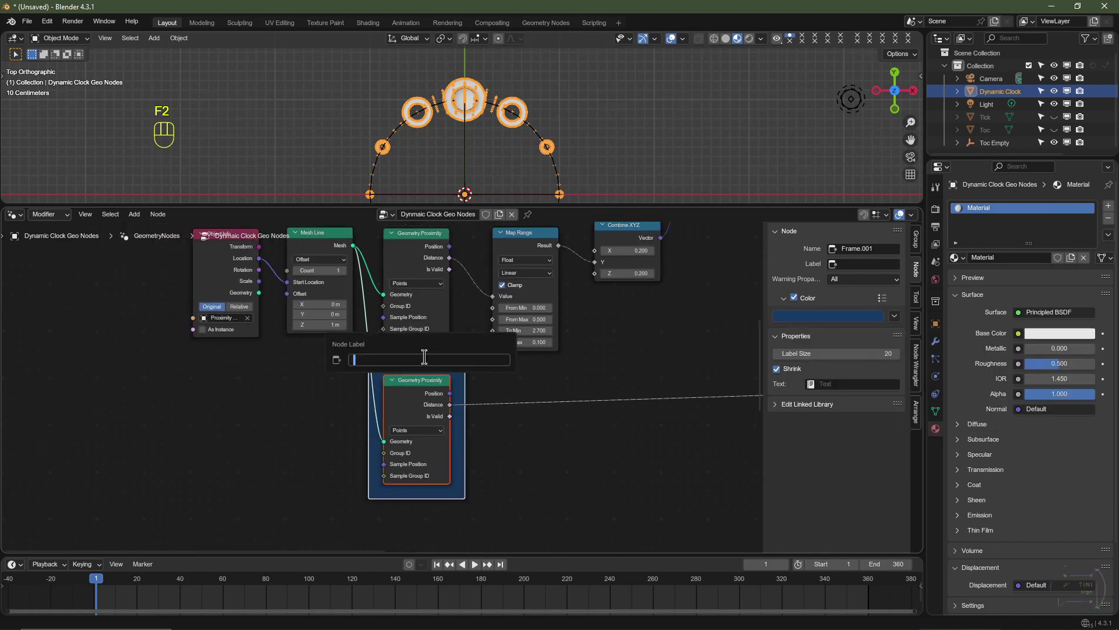
type("Material Mask")
key("Return")
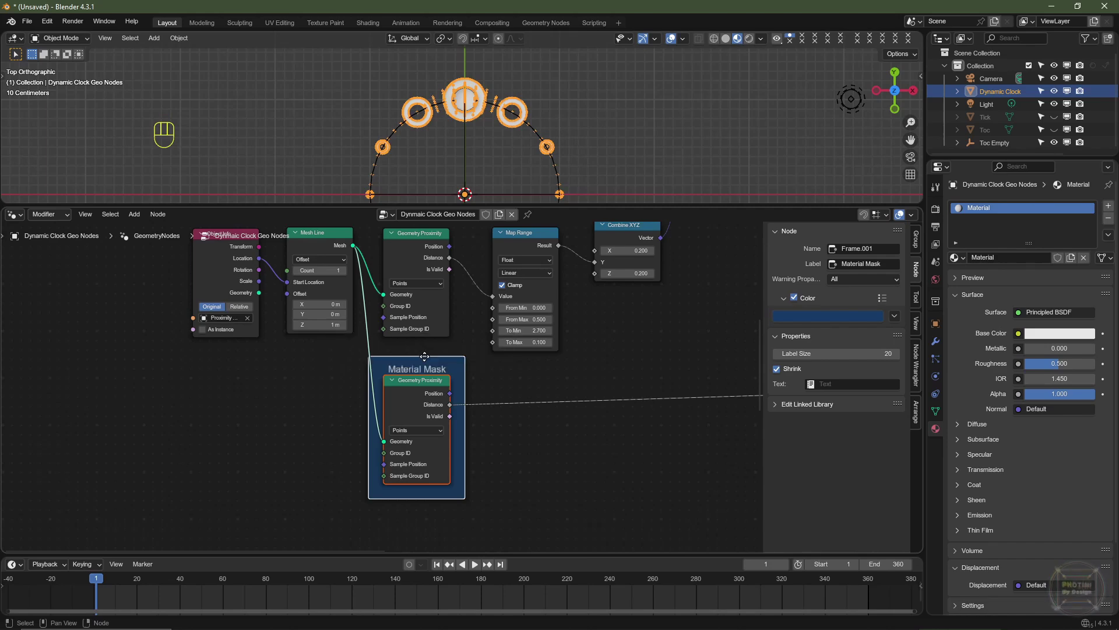
key("Home")
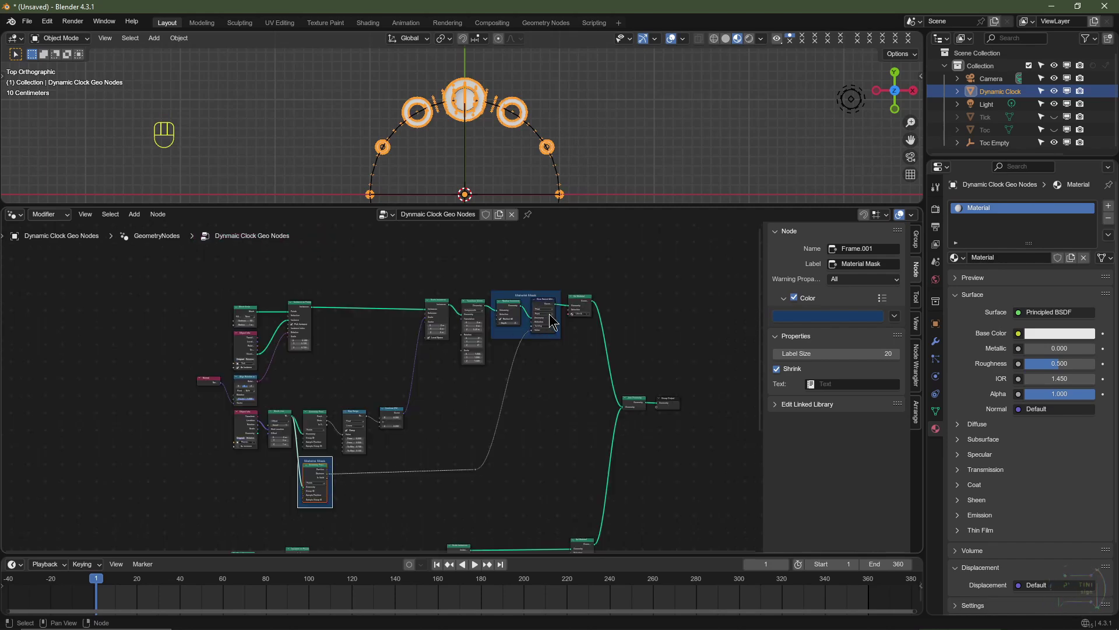
left_click_drag(330, 461, 330, 467)
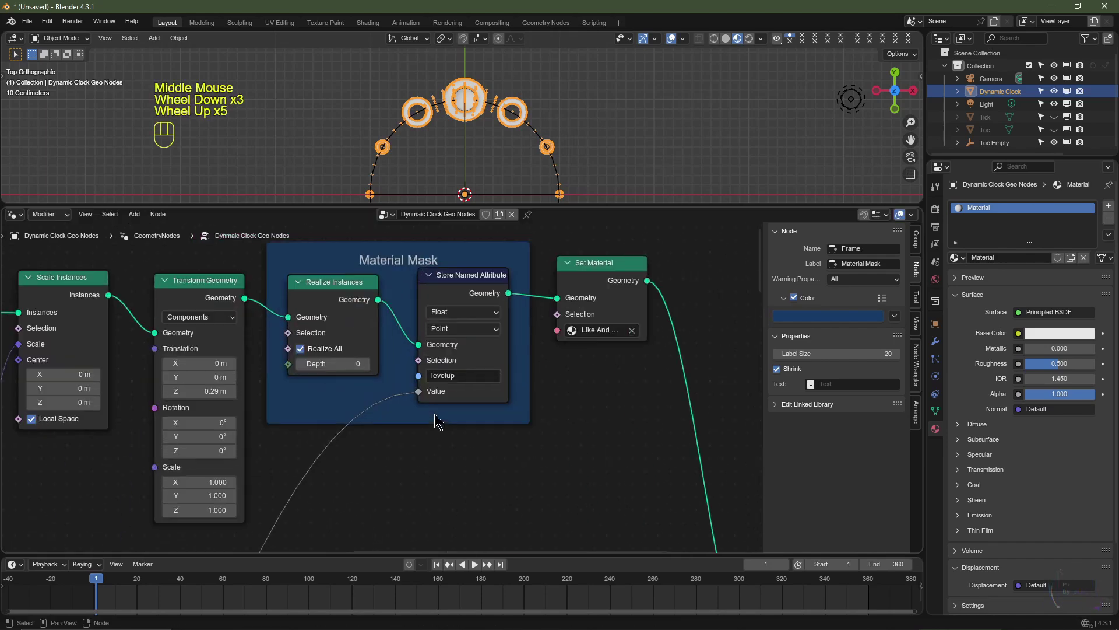
Set the domain of the Tick chain's Store Named Attribute node to Face.
scroll(437, 423, "up", 1)
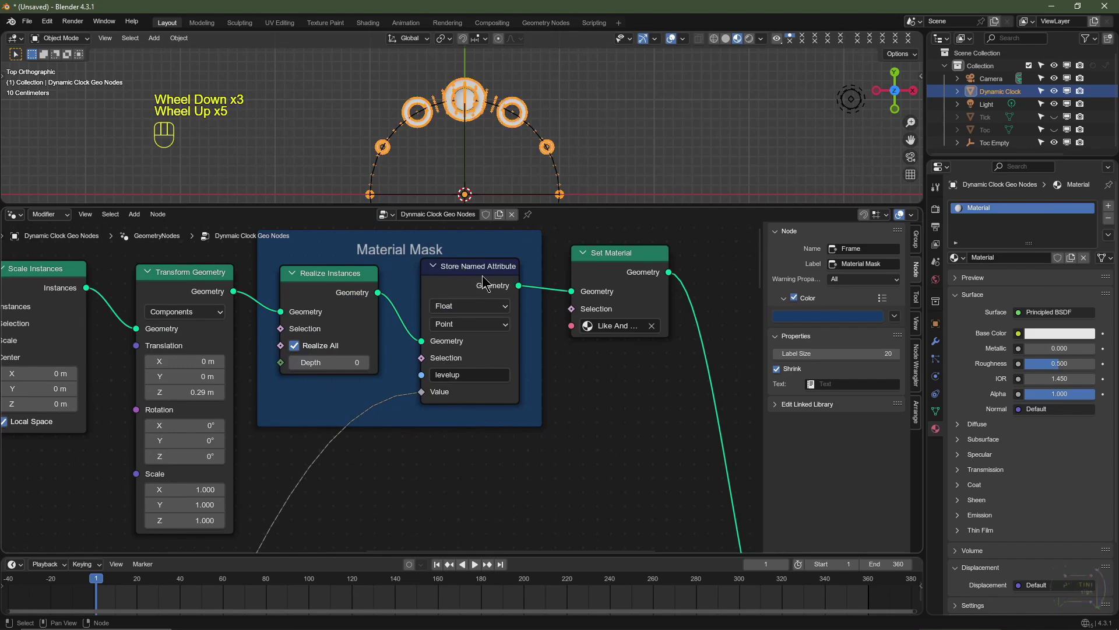
left_click(456, 324)
left_click(457, 396)
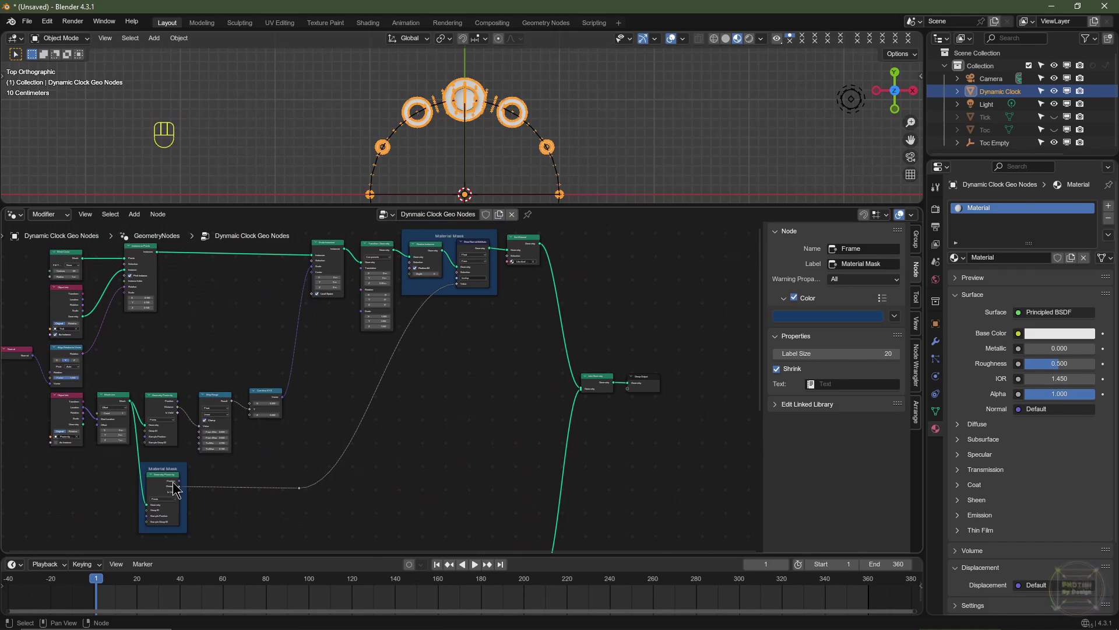
Duplicate the Material Mask frame holding Realize Instances and Store Named Attribute, placing it between Scale Instances and Set Material in the Toc chain.
middle_click_drag(419, 392, 411, 272)
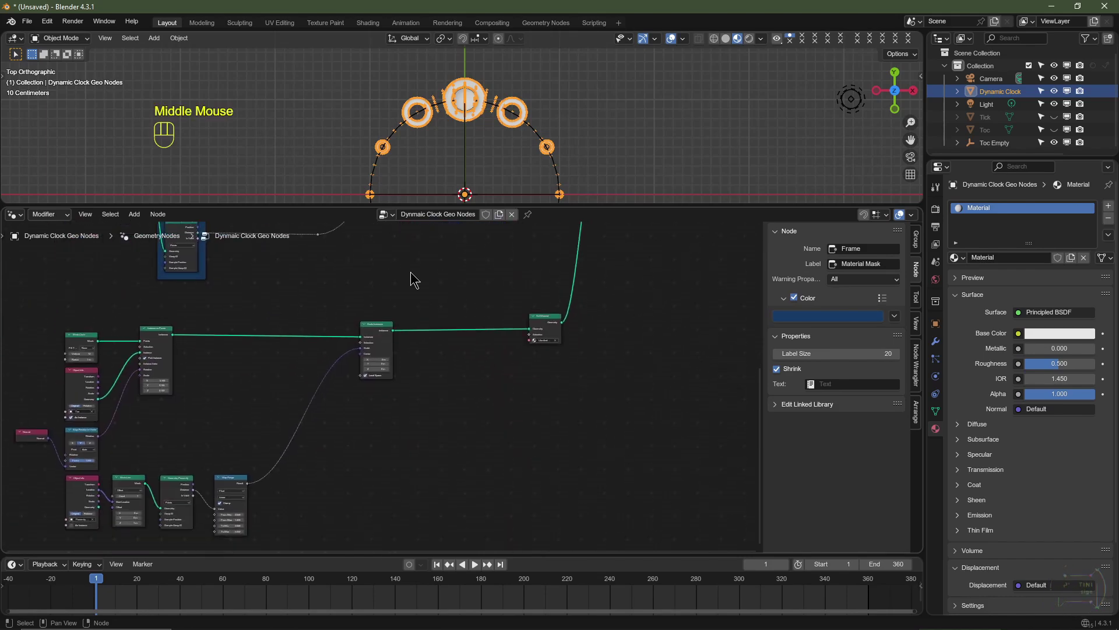
middle_click_drag(210, 406, 402, 380)
left_click_drag(333, 270, 397, 367)
middle_click(398, 367)
mouse_move(398, 367)
middle_mouse_down()
mouse_move(380, 280)
mouse_move(393, 369)
middle_mouse_up()
scroll(392, 369, "down", 2)
key("shift+d")
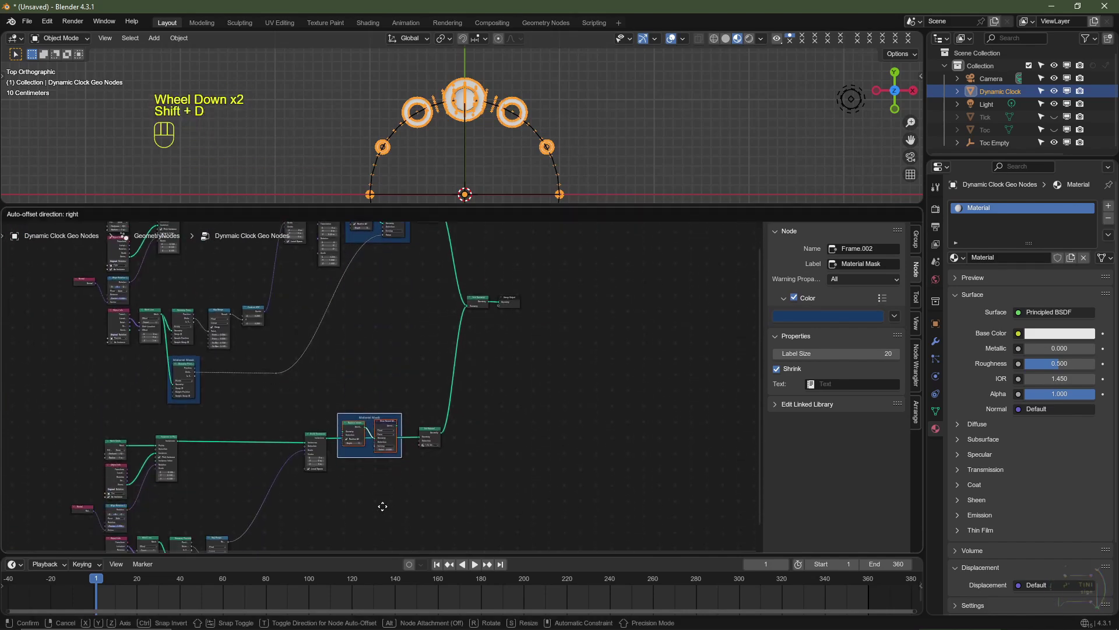
left_click(384, 513)
scroll(387, 502, "up", 4)
scroll(393, 505, "up", 3)
middle_click_drag(394, 505, 394, 523)
left_click_drag(393, 522, 398, 350)
scroll(390, 357, "up", 2)
scroll(207, 414, "down", 1)
scroll(207, 414, "up", 1)
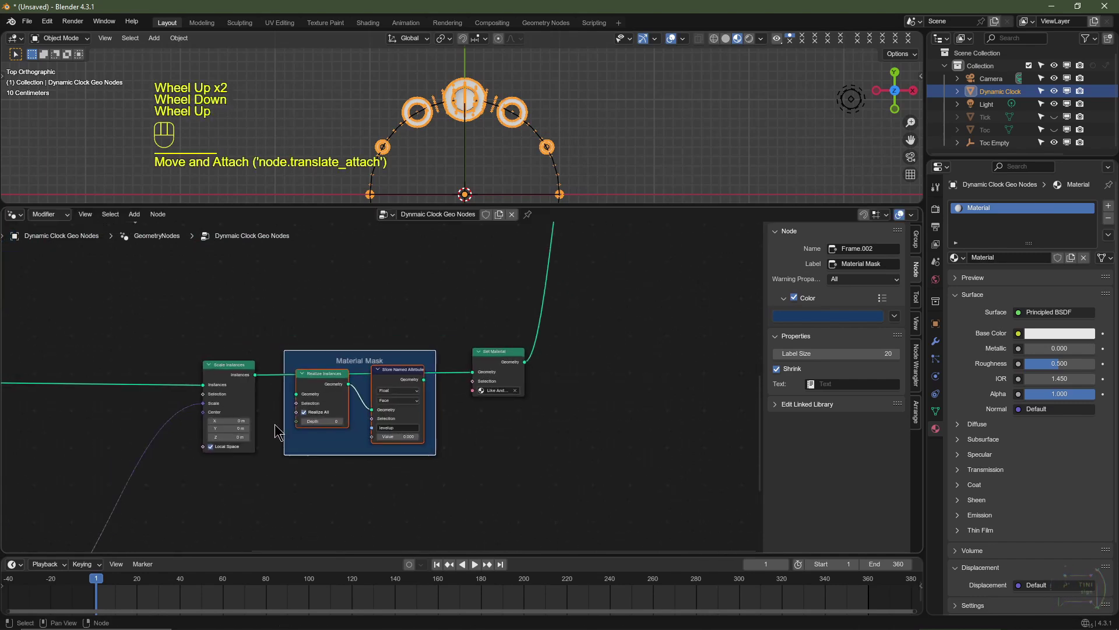
Link the Toc chain's Scale Instances to the duplicated Realize Instances, and the duplicated Store Named Attribute to Set Material.
scroll(199, 397, "down", 4)
scroll(198, 396, "up", 6)
left_click_drag(180, 367, 245, 399)
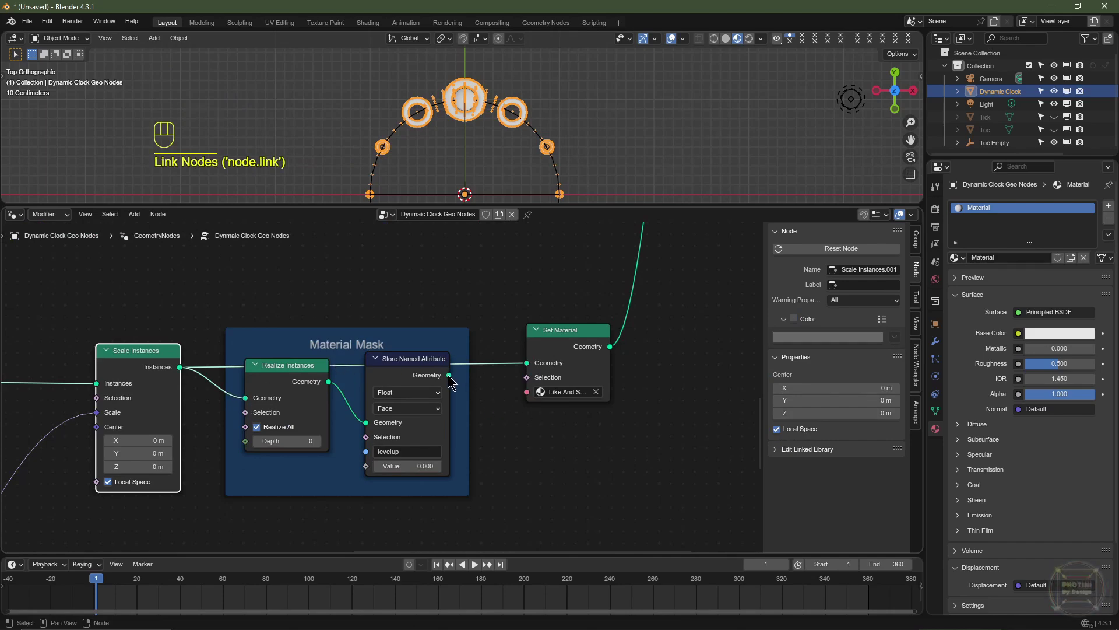
left_click_drag(449, 376, 527, 364)
Duplicate the Material Mask frame with its Geometry Proximity node and place it above the Toc chain's own Geometry Proximity.
scroll(525, 434, "down", 4)
middle_click_drag(210, 307, 355, 405)
scroll(352, 404, "up", 6)
middle_click_drag(291, 420, 370, 388)
left_click(322, 330)
left_click_drag(322, 330, 226, 448)
scroll(306, 438, "down", 1)
scroll(306, 438, "down", 2)
middle_click_drag(305, 438, 389, 345)
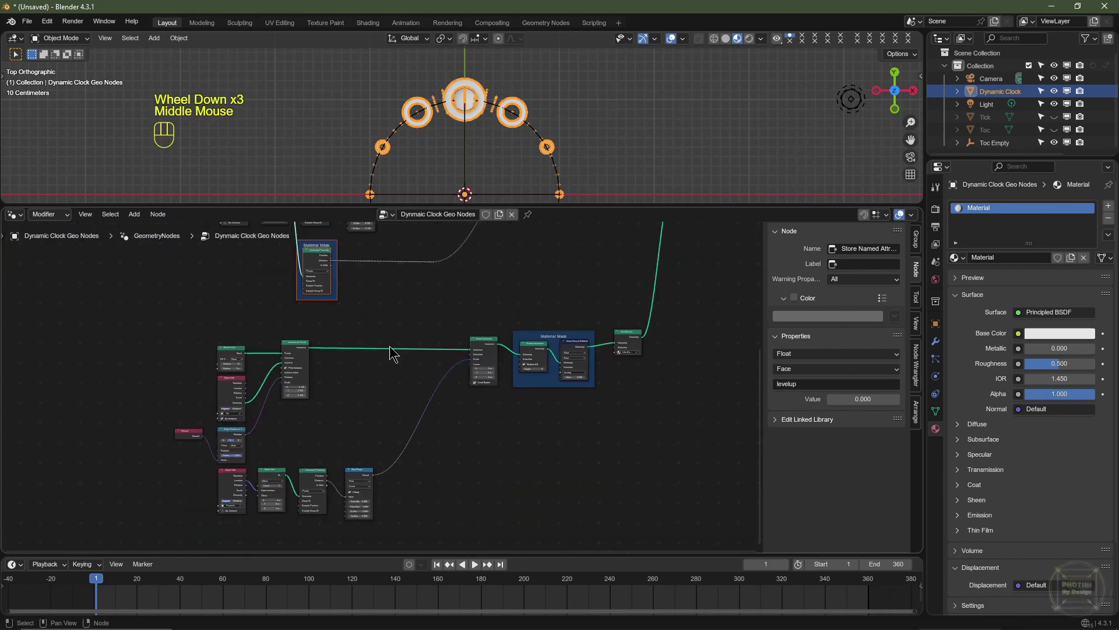
key("shift+d")
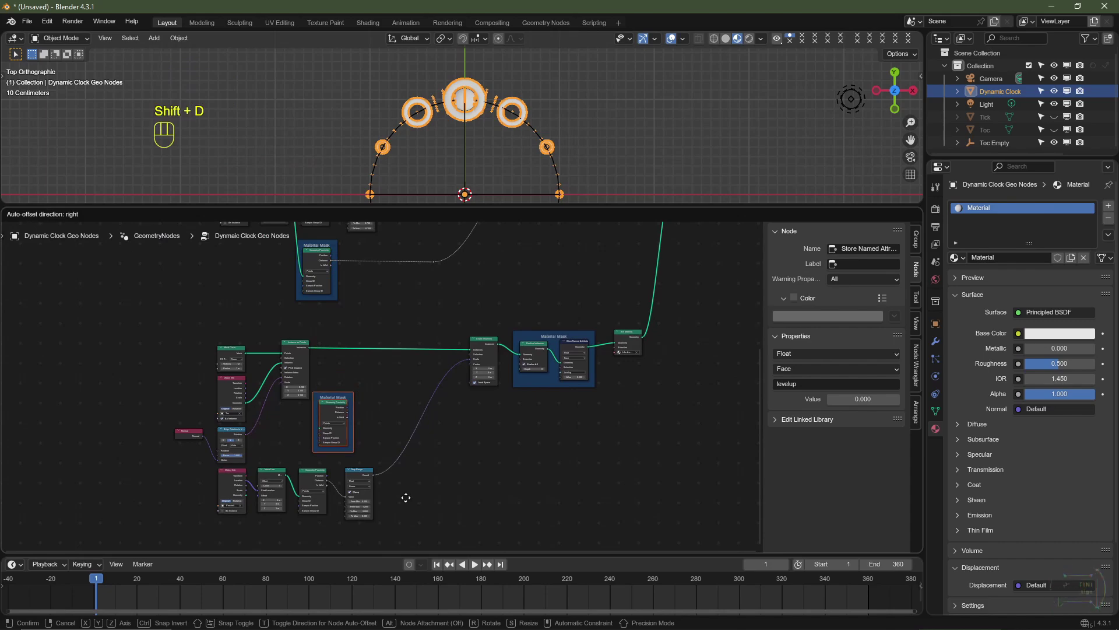
left_click(389, 507)
scroll(293, 493, "up", 4)
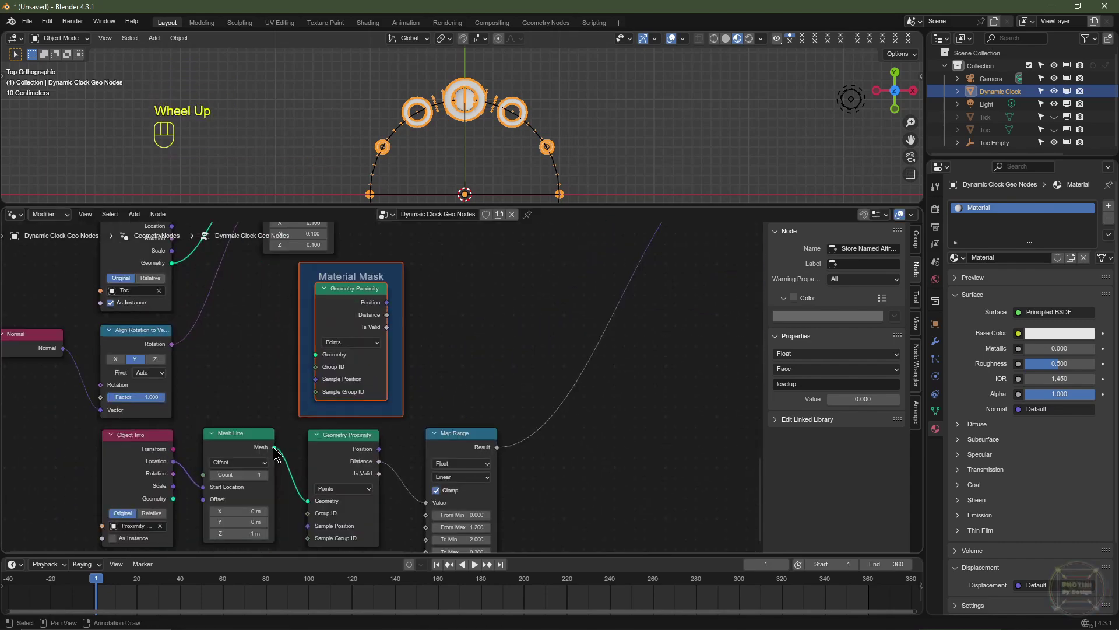
Link the Toc Mesh Line to the duplicated Geometry Proximity and its Distance to the Value of the Toc chain's Store Named Attribute.
left_click_drag(275, 448, 332, 362)
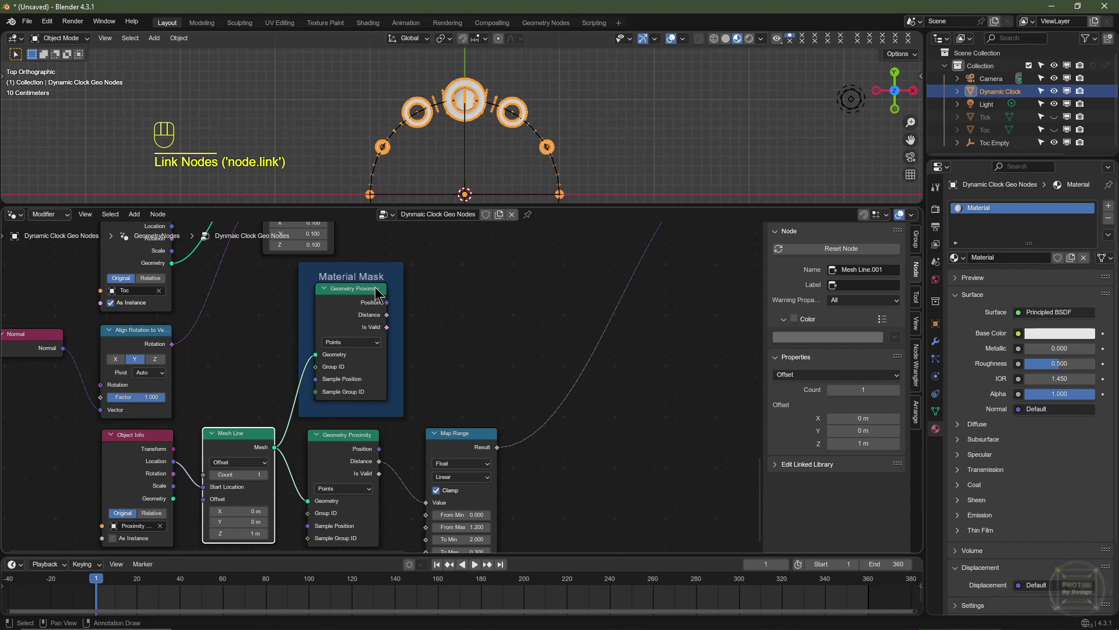
scroll(376, 294, "down", 2)
middle_click_drag(375, 294, 270, 462)
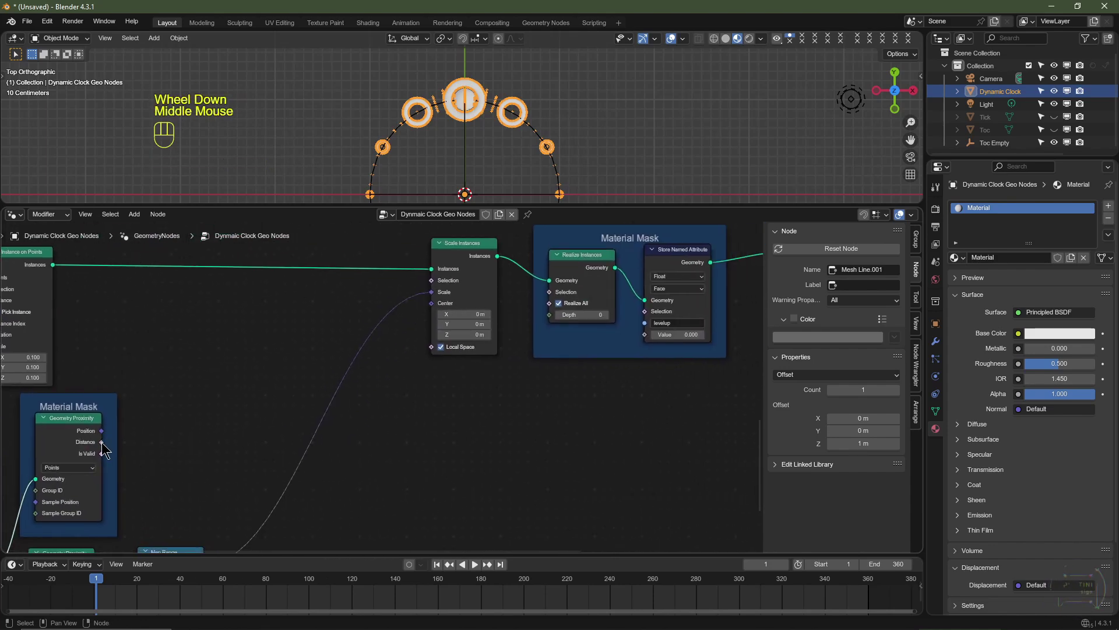
left_click_drag(102, 442, 647, 337)
scroll(394, 368, "down", 3)
scroll(394, 369, "up", 2)
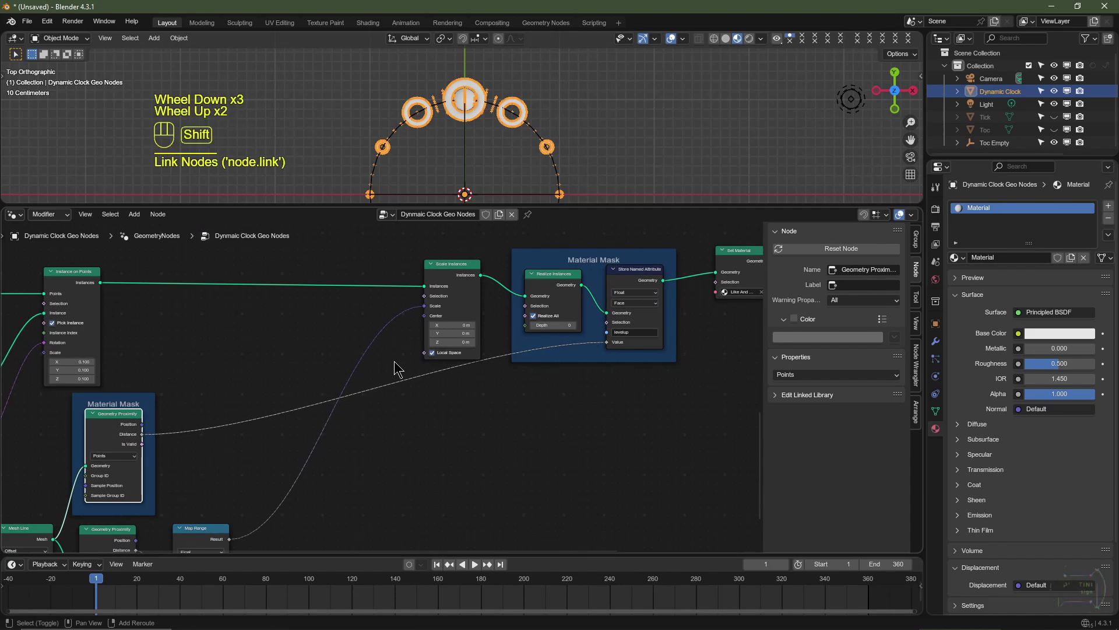
Add a reroute to the Toc chain's Distance link and move it below the Store Named Attribute node to tidy the wire.
right_click_drag(394, 369, 396, 363, "shift")
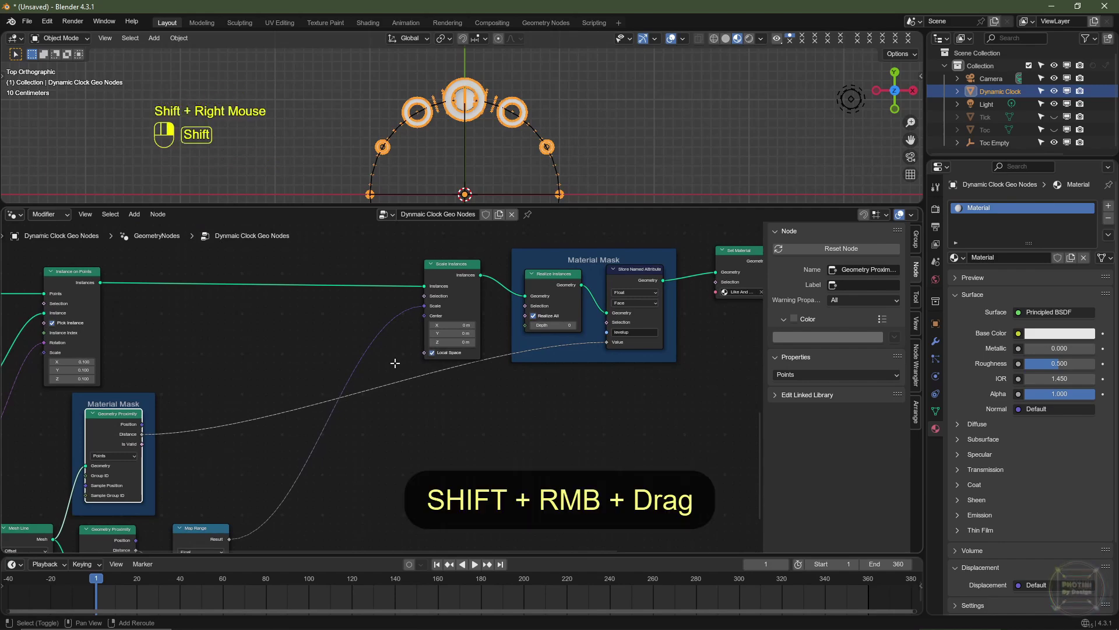
right_click_drag(406, 406, 407, 408, "shift")
key("g")
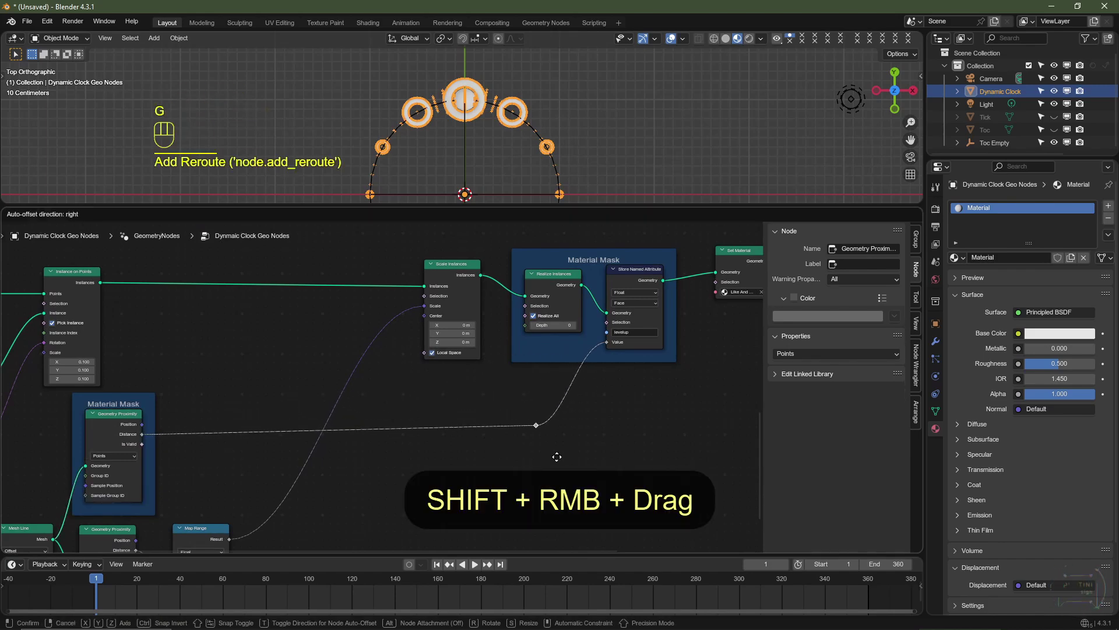
left_click(567, 459)
scroll(430, 420, "down", 3)
Hide the node sidebar and enlarge the node editor to review the complete Tick and Toc node chains.
key("n")
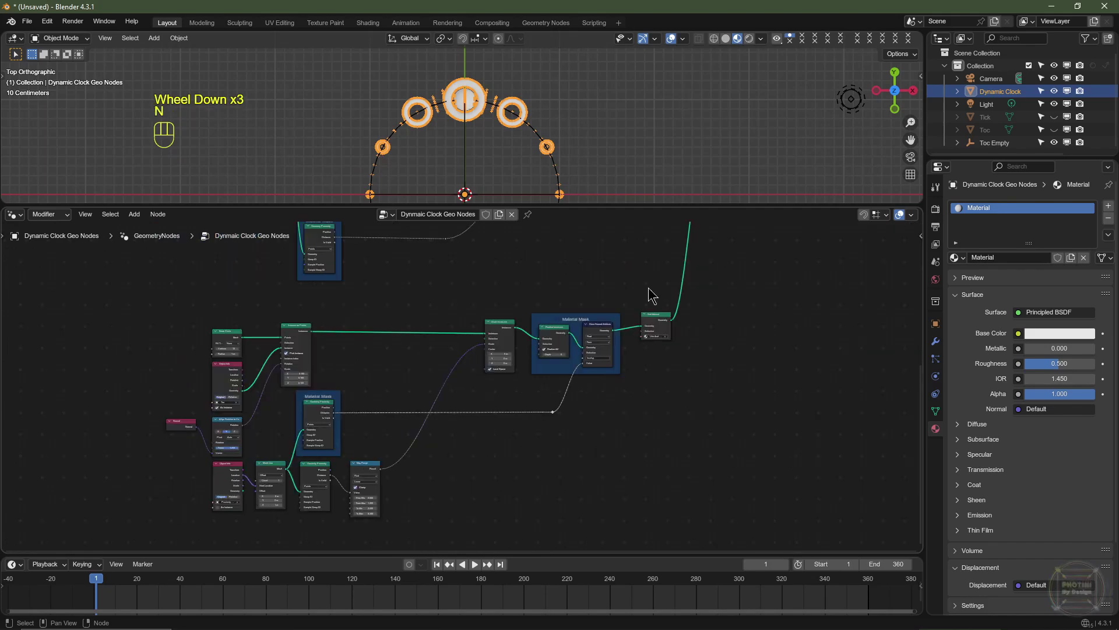
left_click_drag(643, 205, 639, 75)
key("Home")
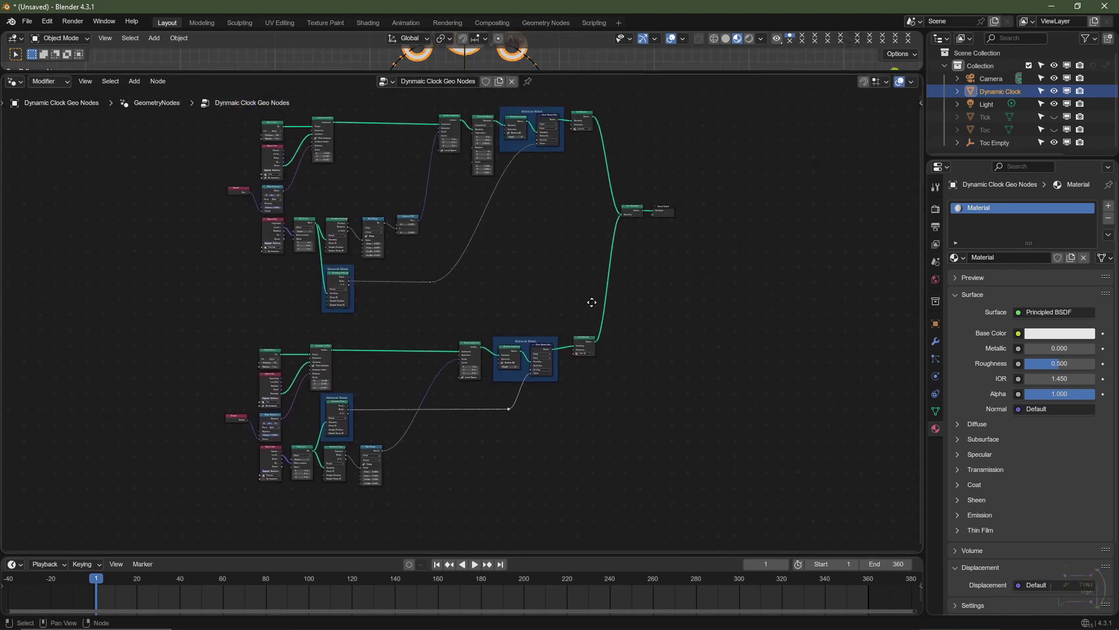
scroll(580, 329, "up", 5)
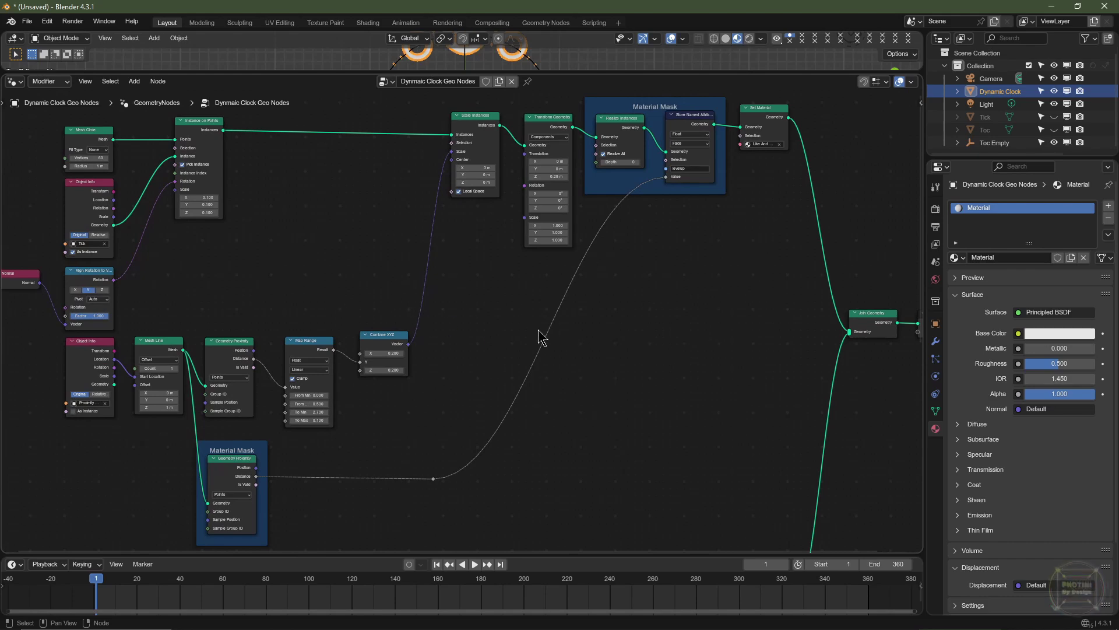
middle_click_drag(539, 337, 571, 506)
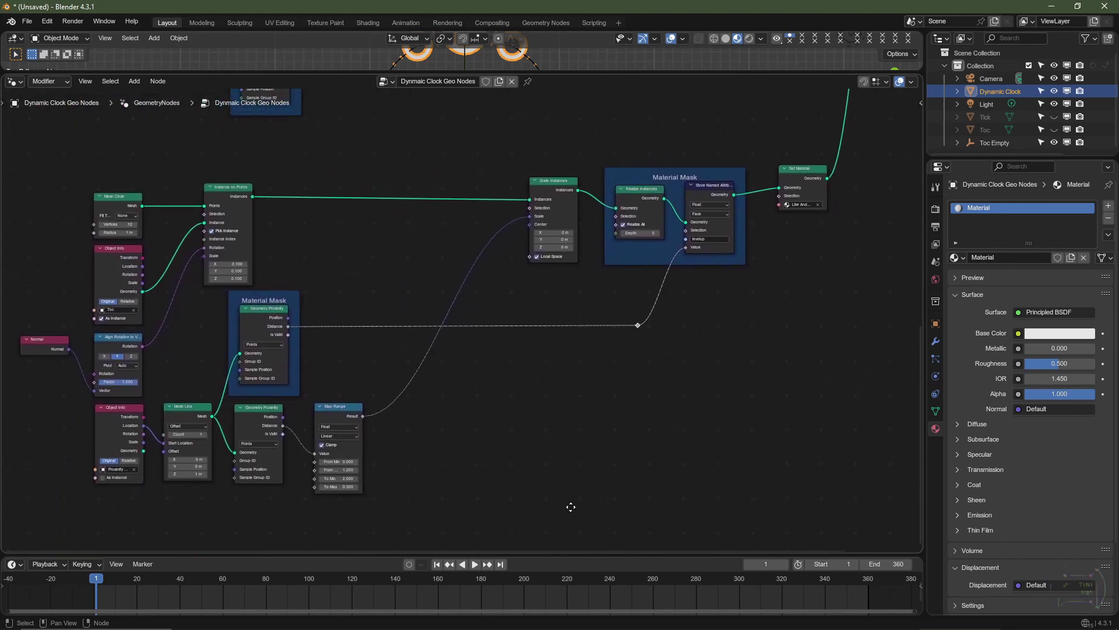
key("Home")
Shrink the node editor area to enlarge the 3D viewport and switch that area to the Shader Editor.
left_click_drag(297, 74, 297, 319)
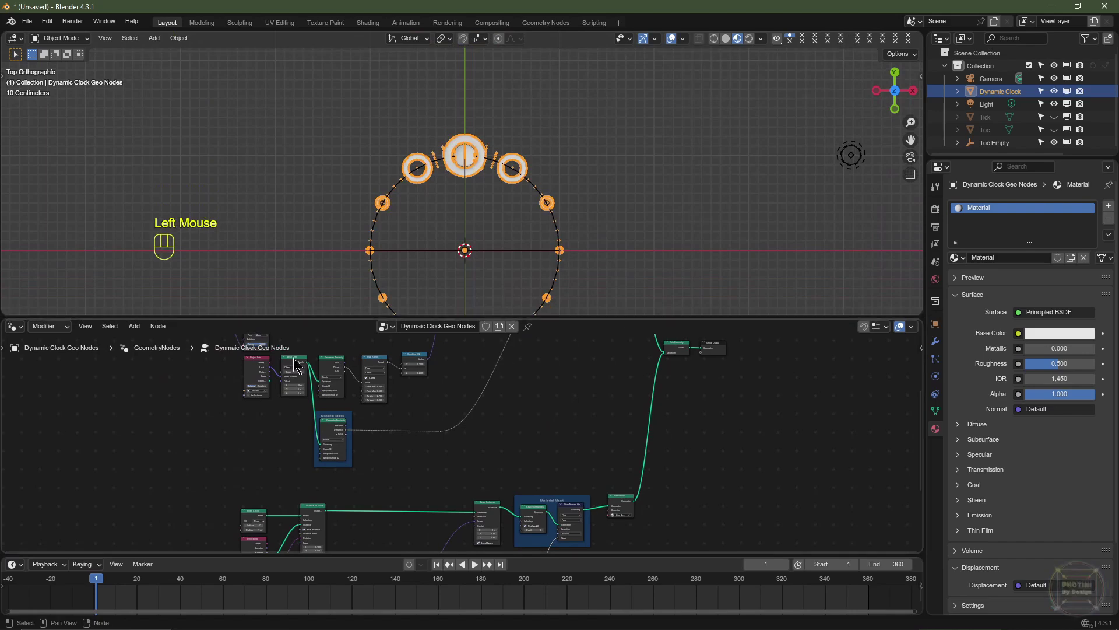
scroll(443, 425, "down", 2)
scroll(443, 424, "up", 2)
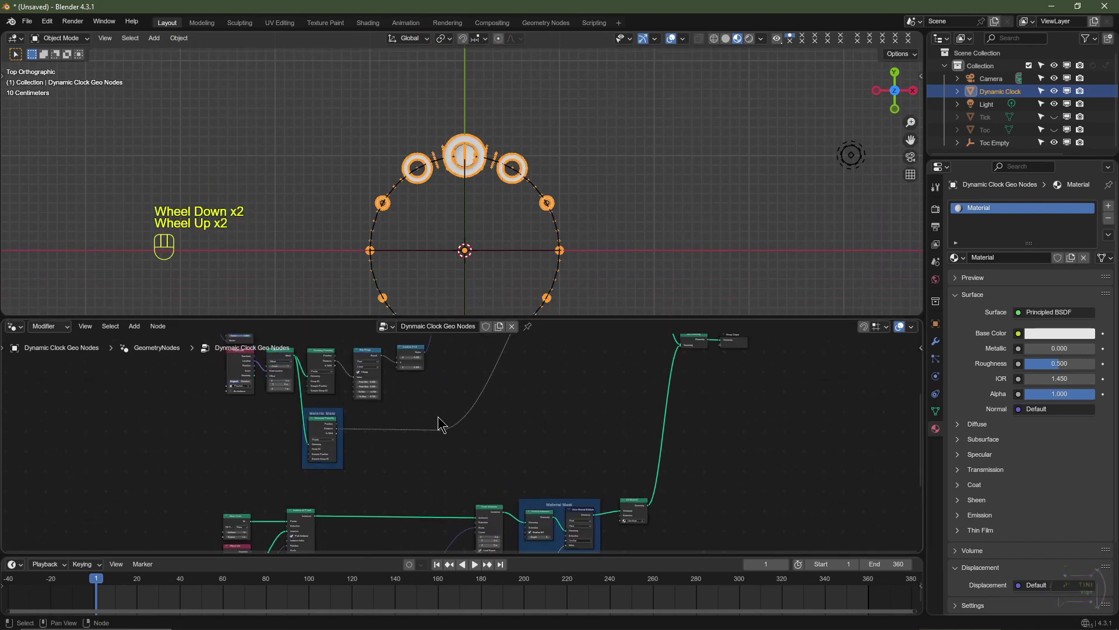
left_click(15, 326)
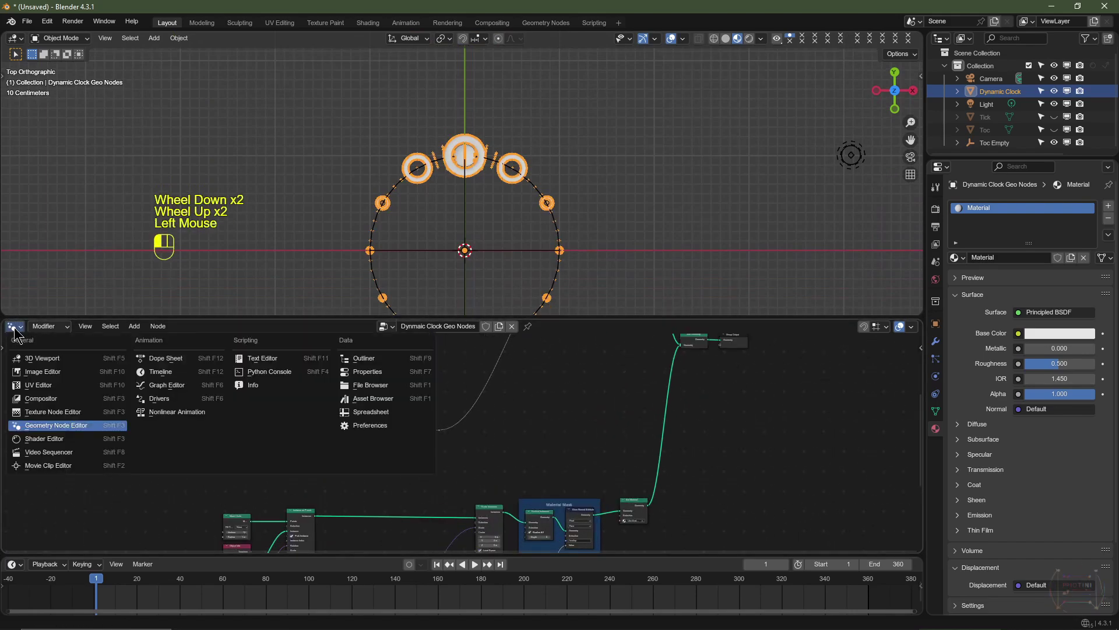
left_click(62, 443)
Assign the Like And Subscribe material to the Dynamic Clock object.
scroll(462, 178, "up", 3)
left_click(430, 327)
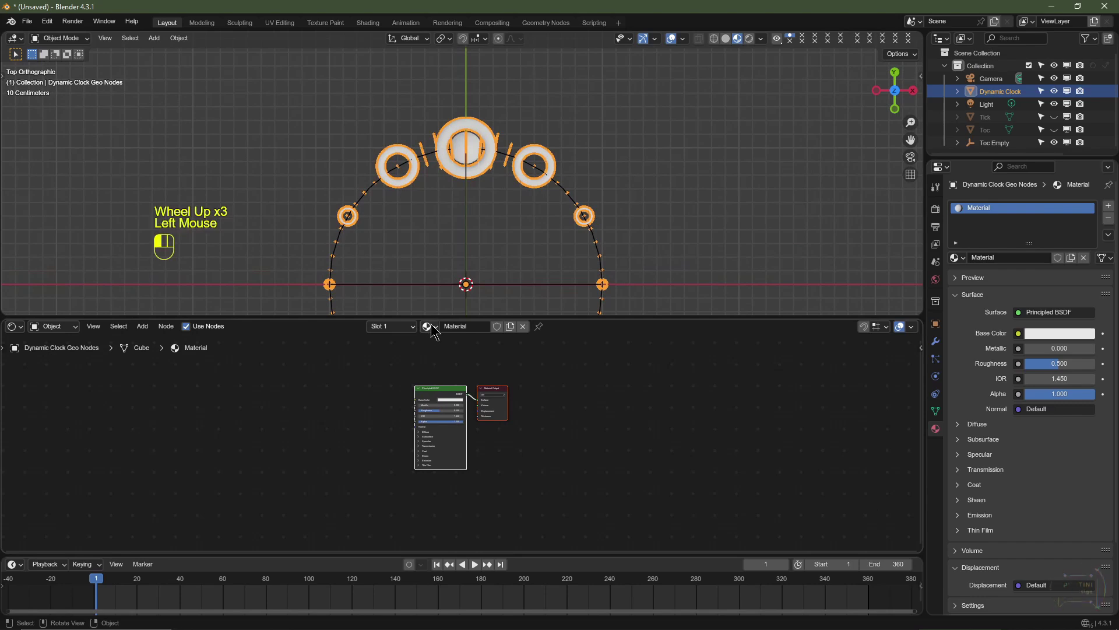
left_click(455, 344)
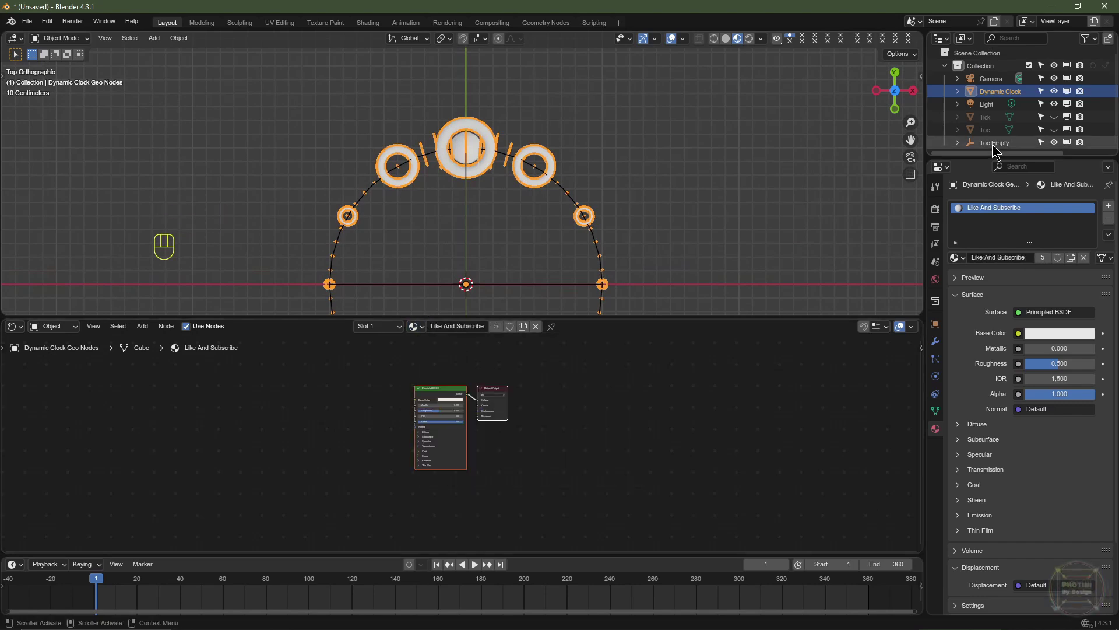
Unhide the Toc and Tick objects and select each one to check its material.
left_click(1054, 129)
left_click(1054, 117)
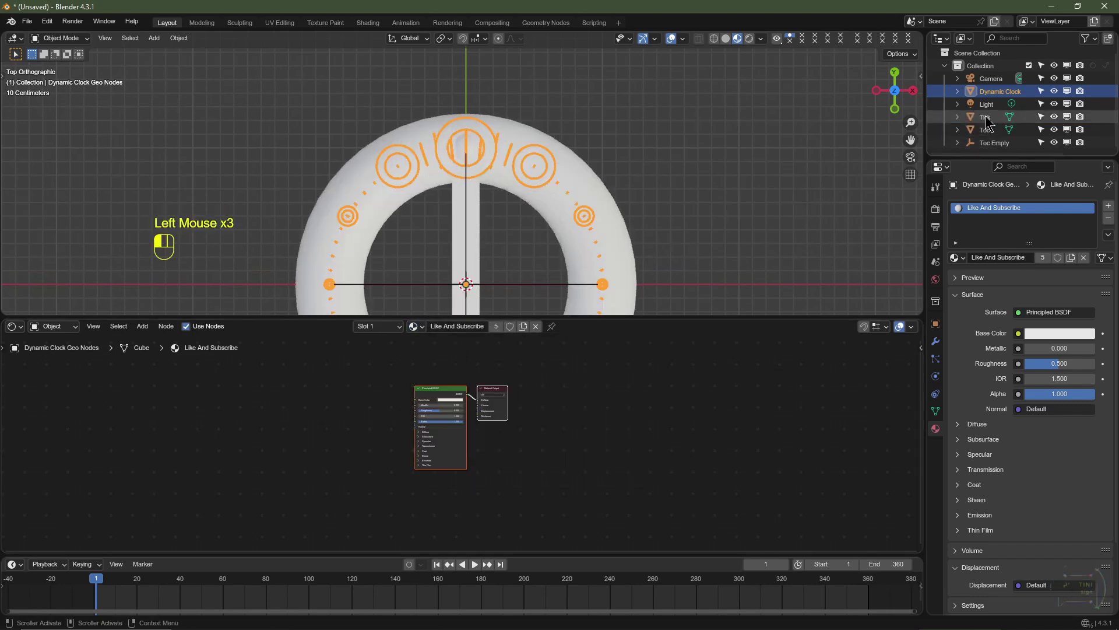
left_click(986, 117)
left_click(986, 130)
left_click(985, 118)
Make the Tick object unselectable, hide Toc and select the Dynamic Clock in the viewport.
left_click(1041, 117)
left_click(1054, 130)
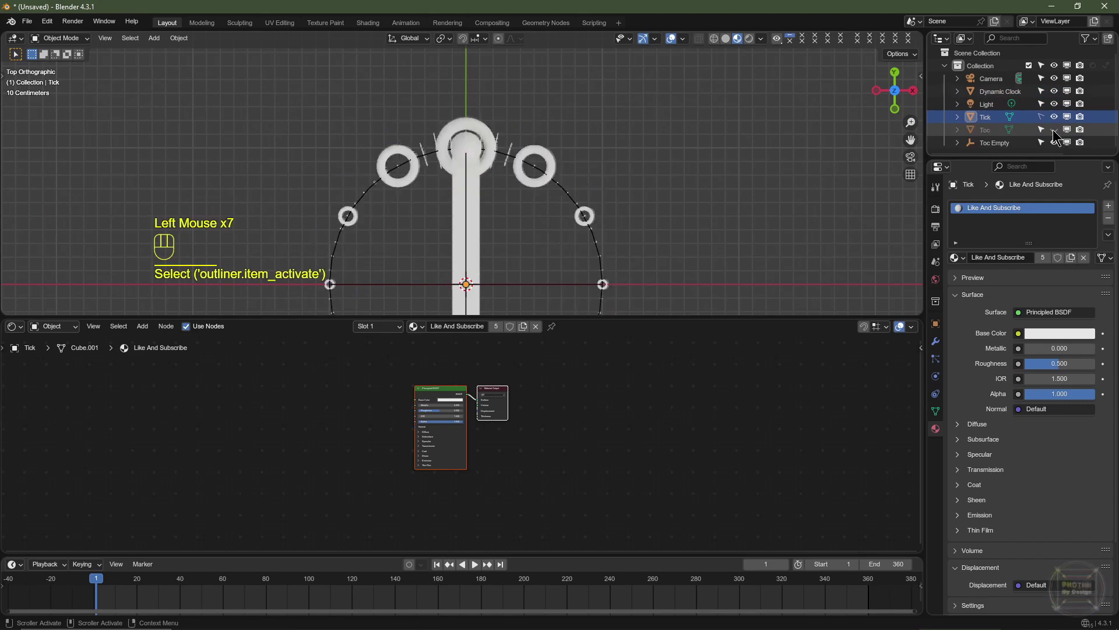
left_click(544, 167)
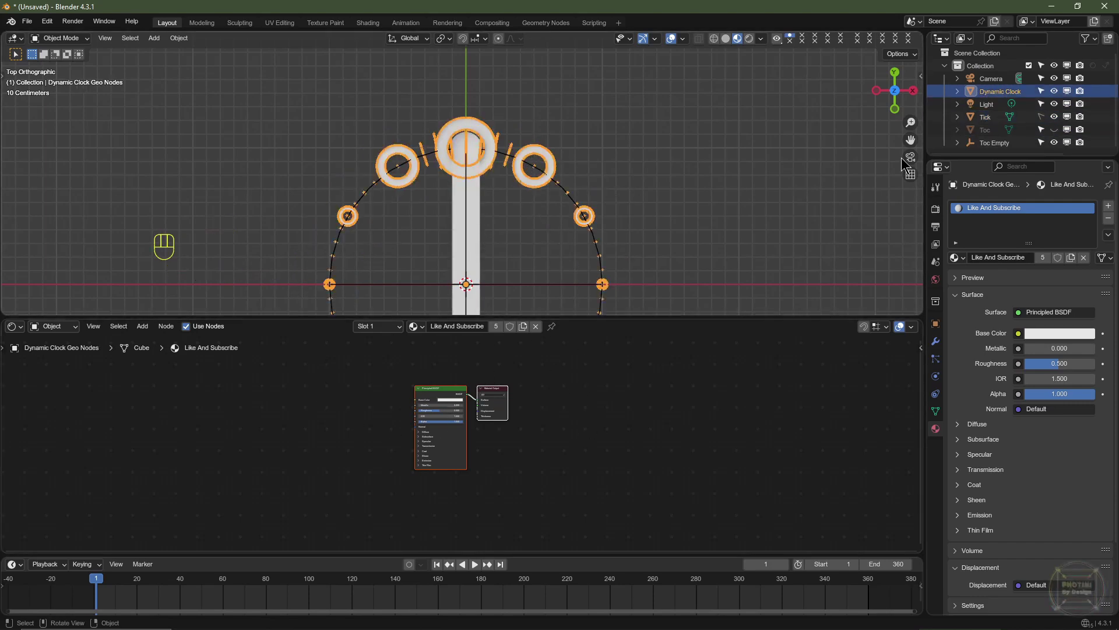
Hide the Tick object and set the Principled BSDF's metallic to 0.5 and roughness to 0.333.
left_click(1054, 117)
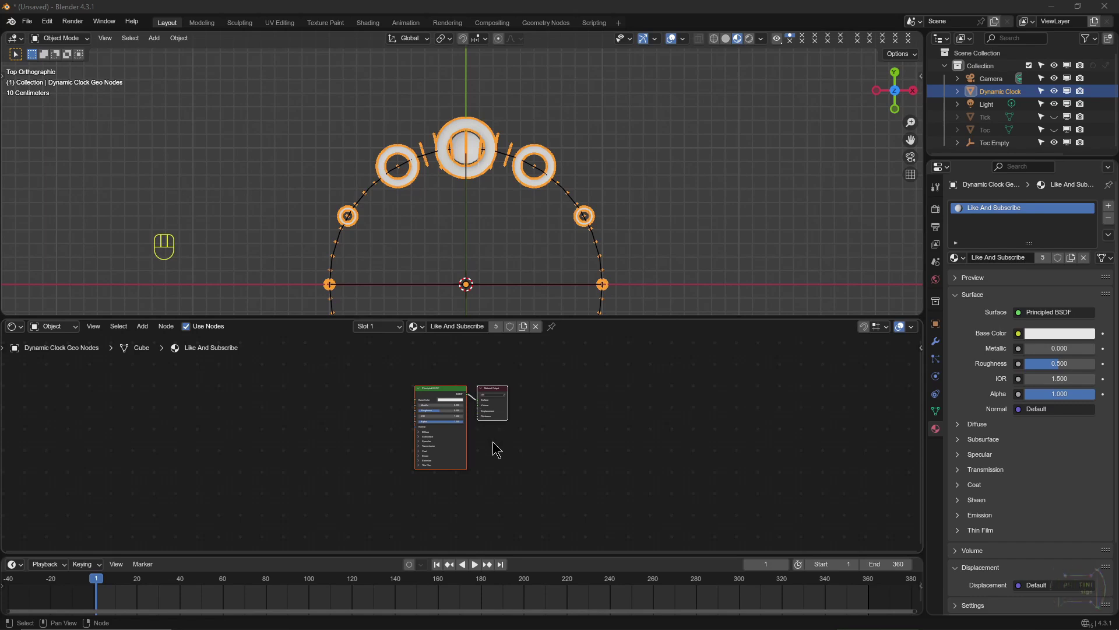
scroll(474, 412, "up", 5)
left_click(420, 401)
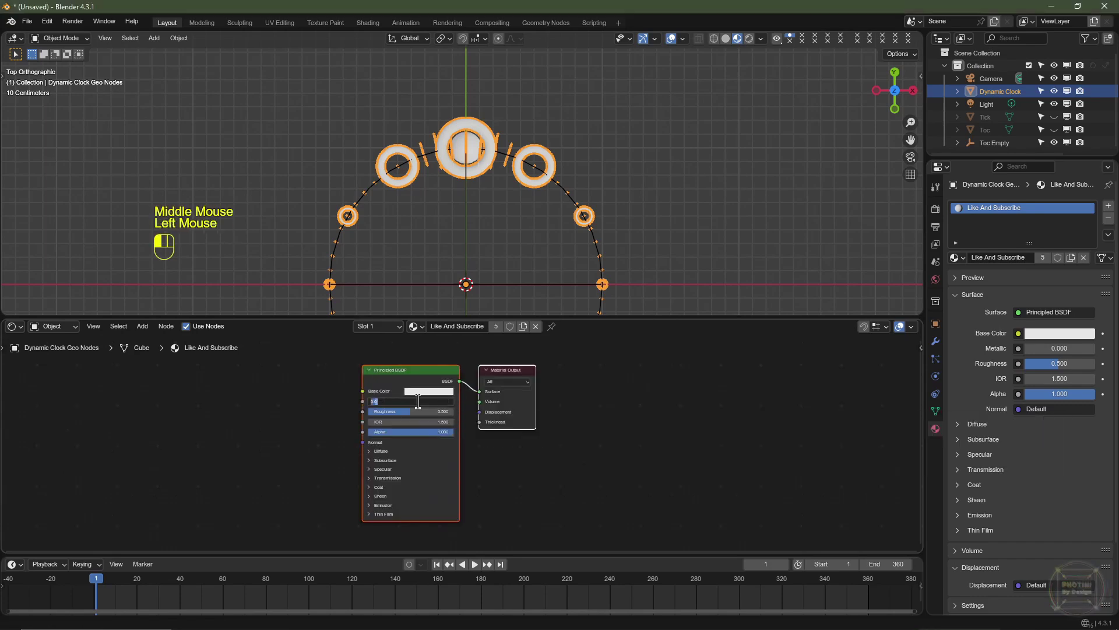
key("Tab")
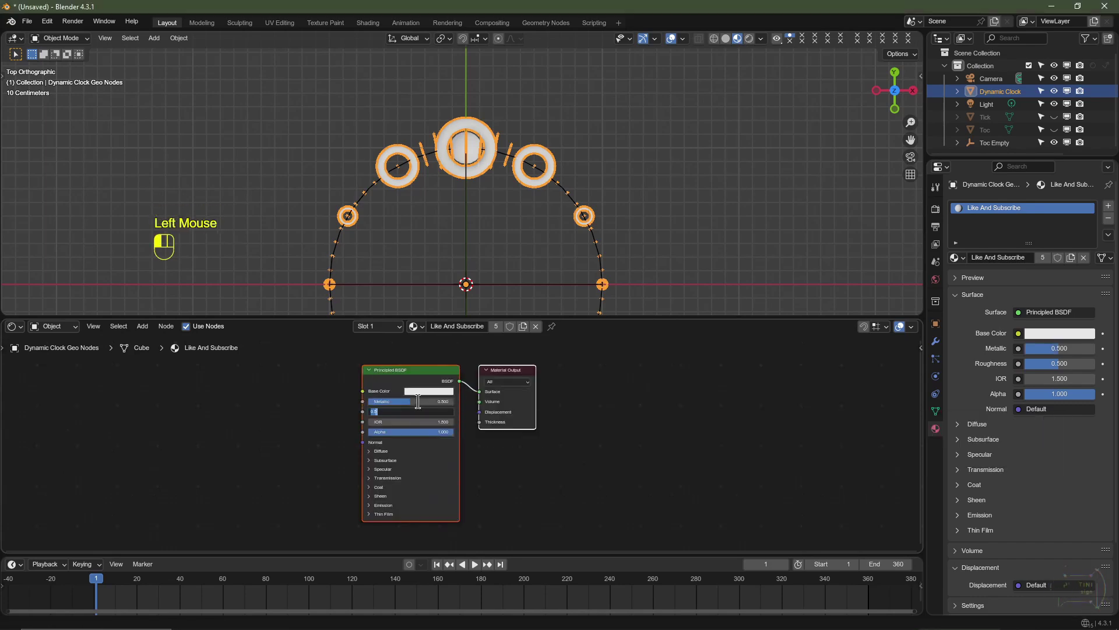
type(".333")
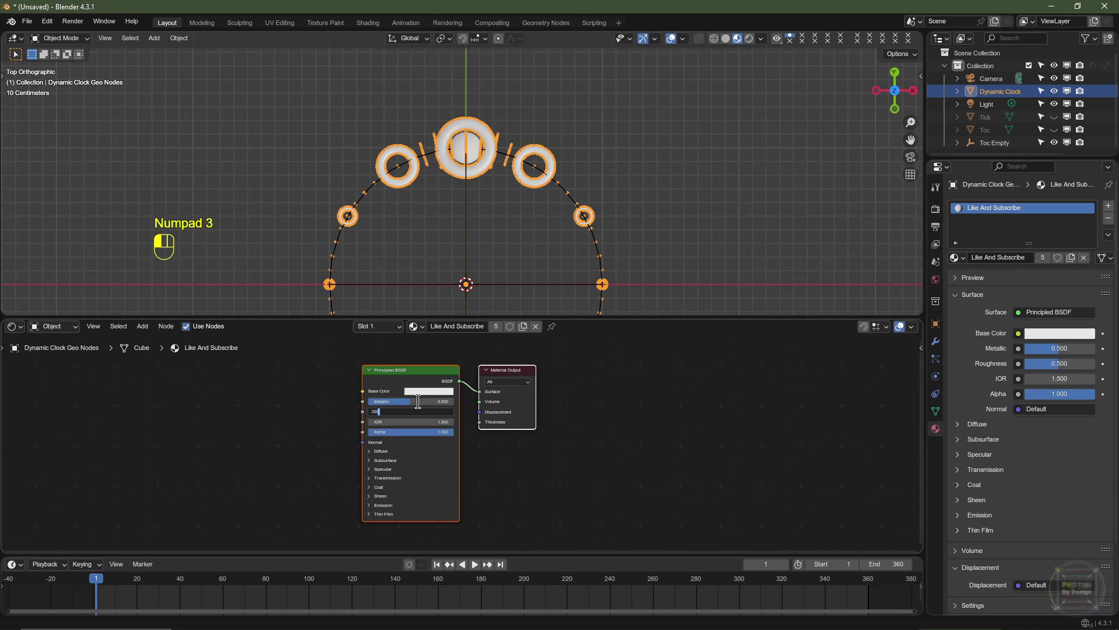
Move the Principled BSDF and Material Output nodes together to the right to free space before them, then deselect them.
left_click_drag(600, 380, 385, 418)
key("g")
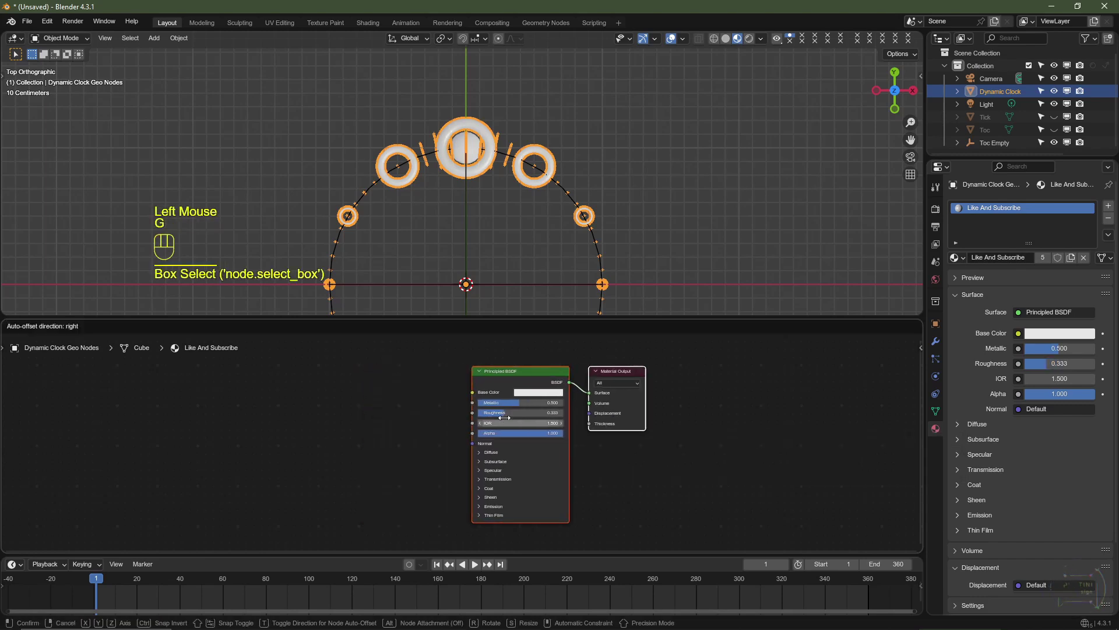
left_click(443, 435)
left_click(443, 435)
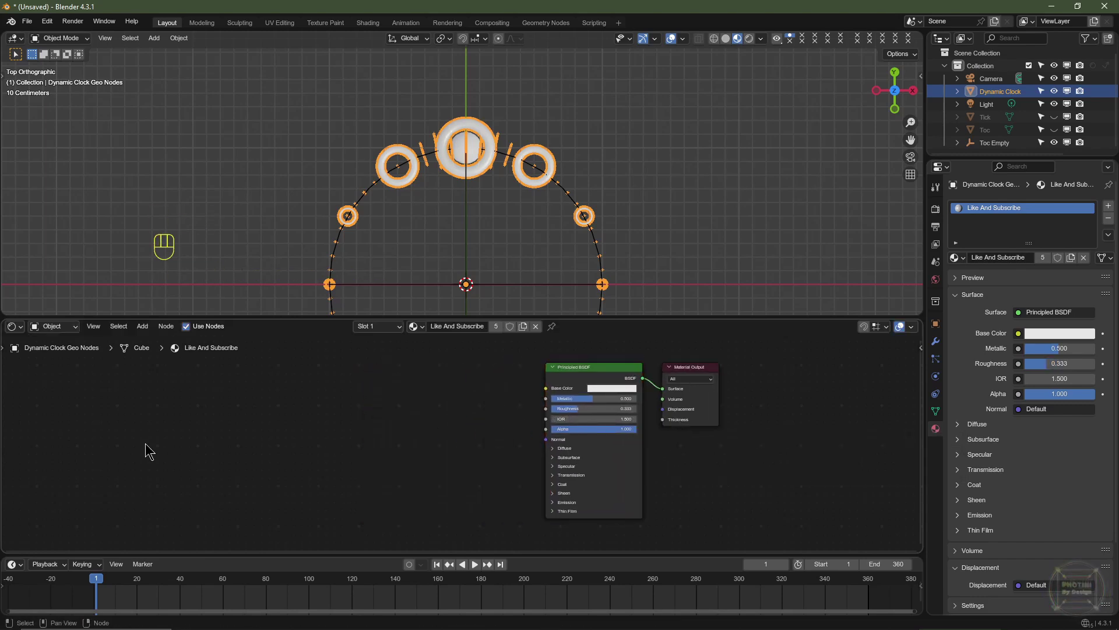
Add an Attribute input node to the Like And Subscribe material and name its attribute levelup.
key("shift+a")
mouse_move(147, 447)
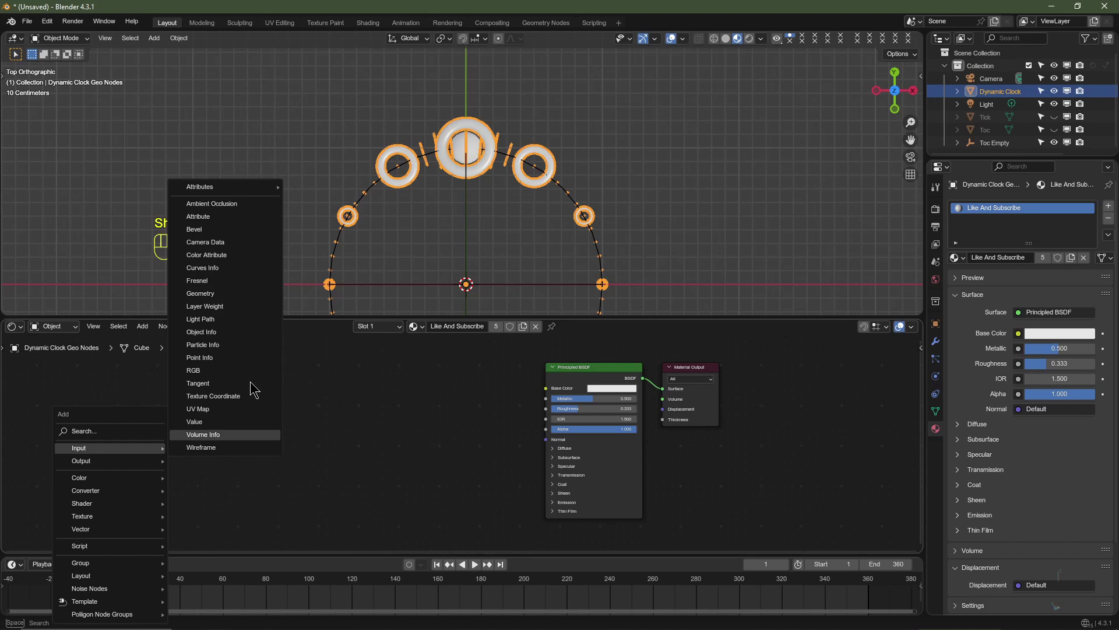
left_click(244, 217)
scroll(250, 473, "up", 2)
left_click(247, 468)
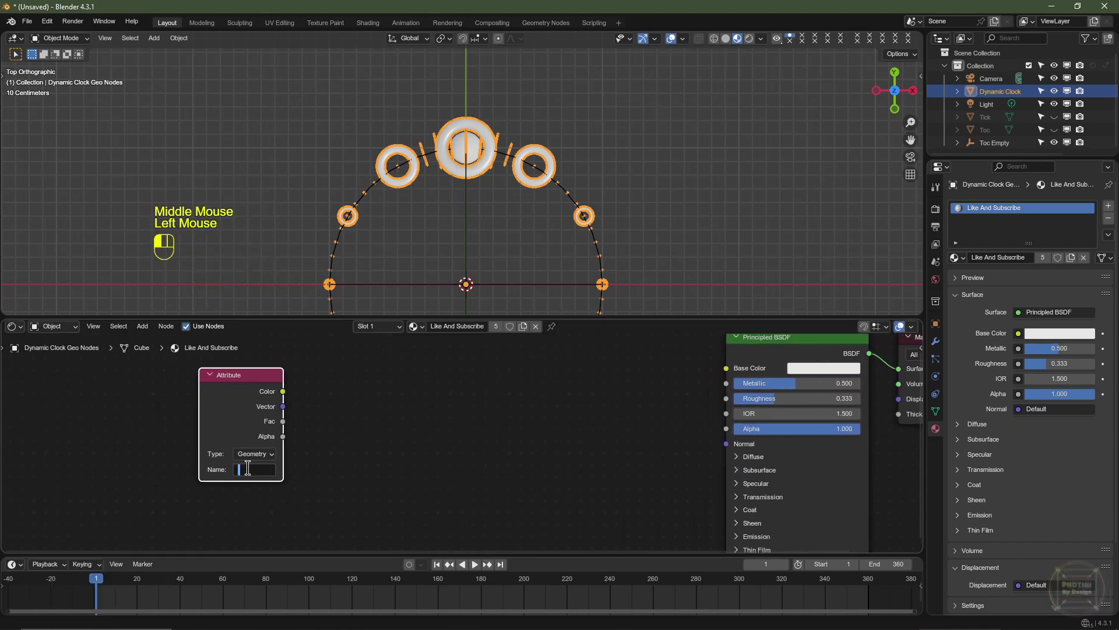
type("levelup")
key("Return")
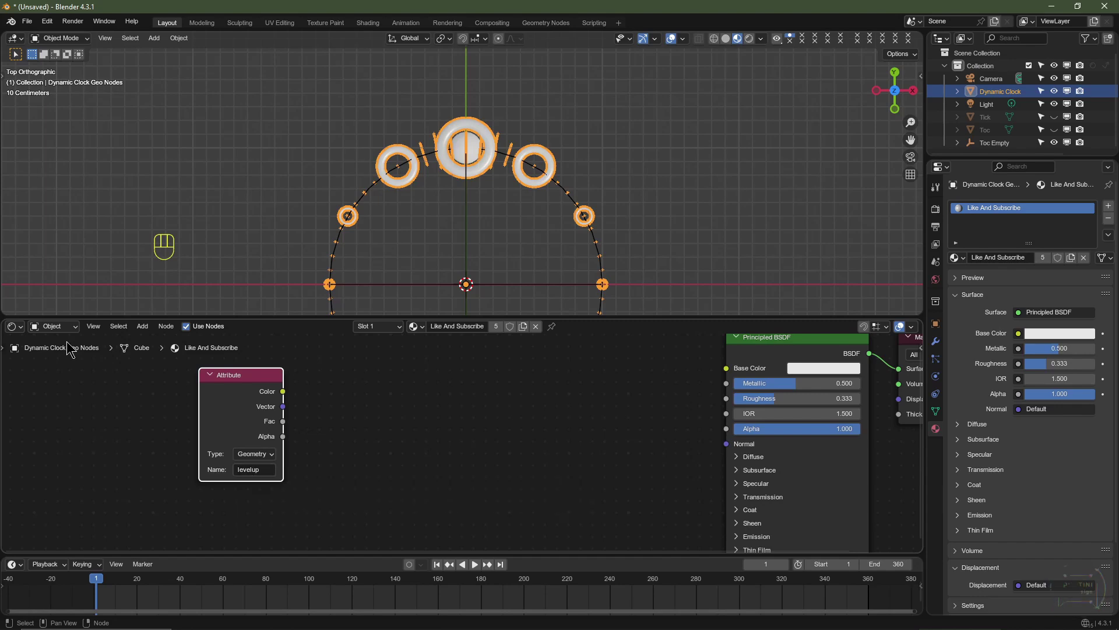
Switch the lower area to the Geometry Node Editor and copy the levelup name from the Store Named Attribute node.
left_click(12, 326)
left_click(49, 427)
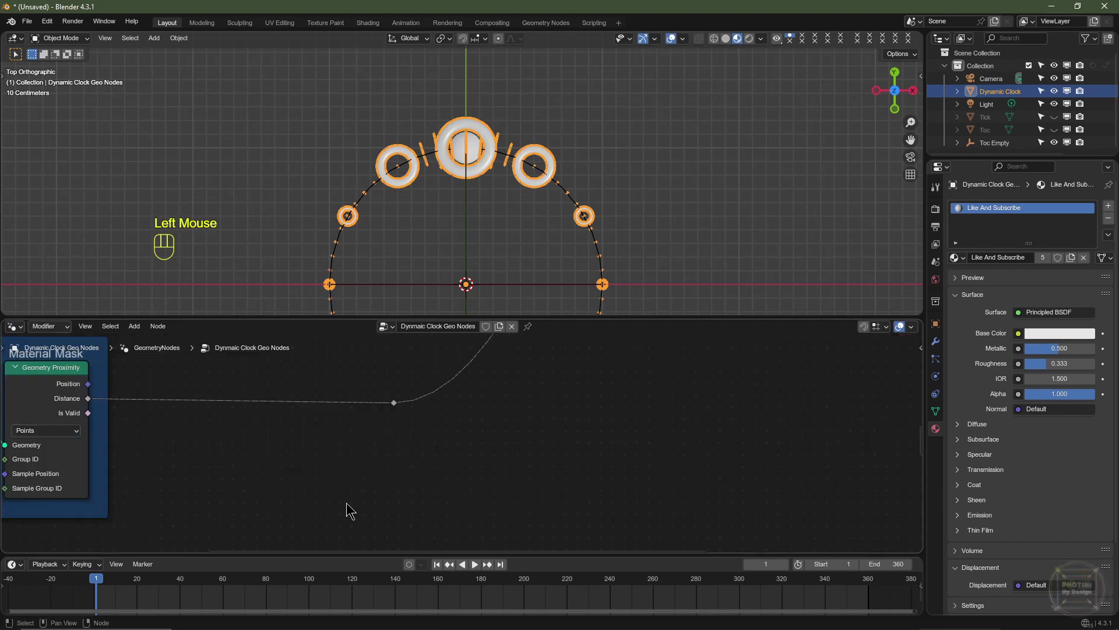
scroll(555, 467, "down", 2)
scroll(588, 501, "up", 2)
mouse_move(555, 466)
middle_mouse_down()
mouse_move(588, 501)
mouse_move(565, 460)
middle_mouse_up()
scroll(513, 461, "up", 3)
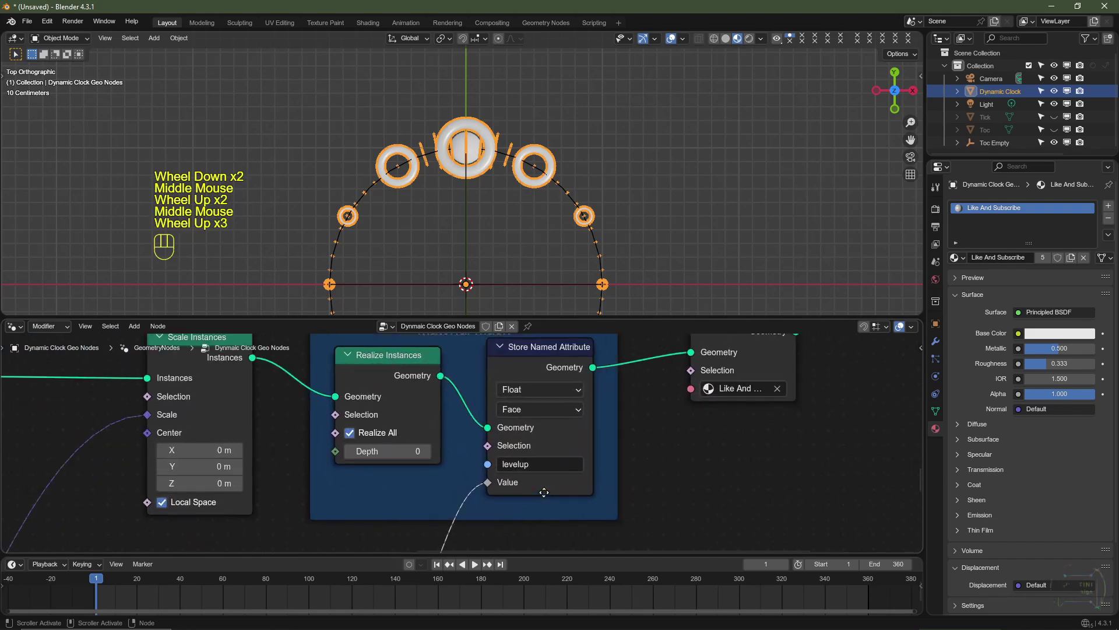
key("ctrl+c")
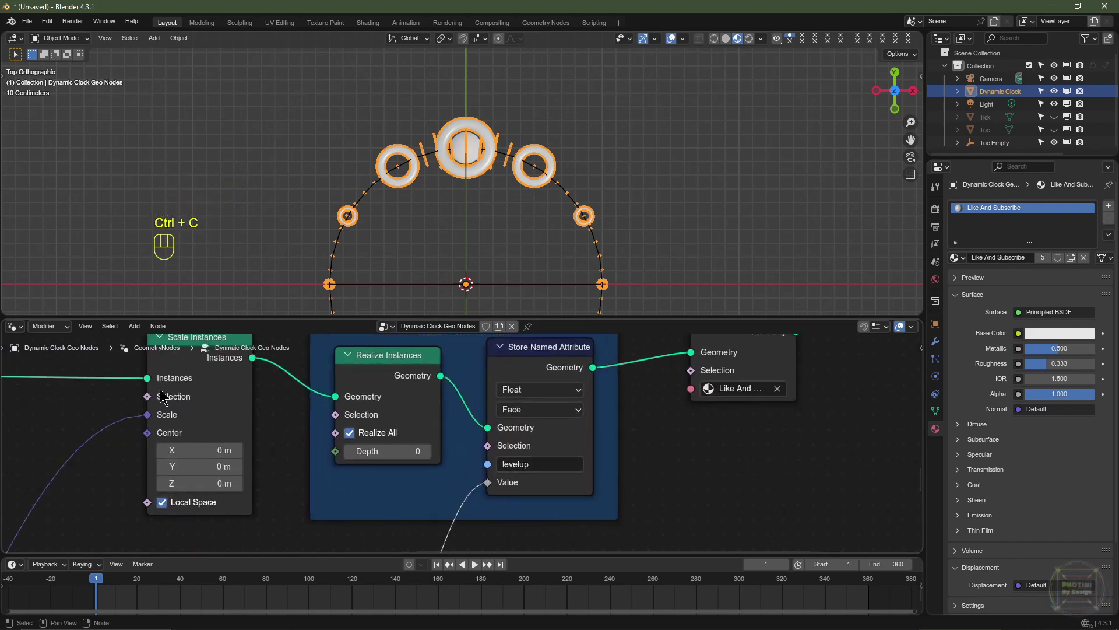
Return the area to the Shader Editor and paste the copied levelup name into the Attribute node's name.
left_click(13, 326)
left_click(32, 441)
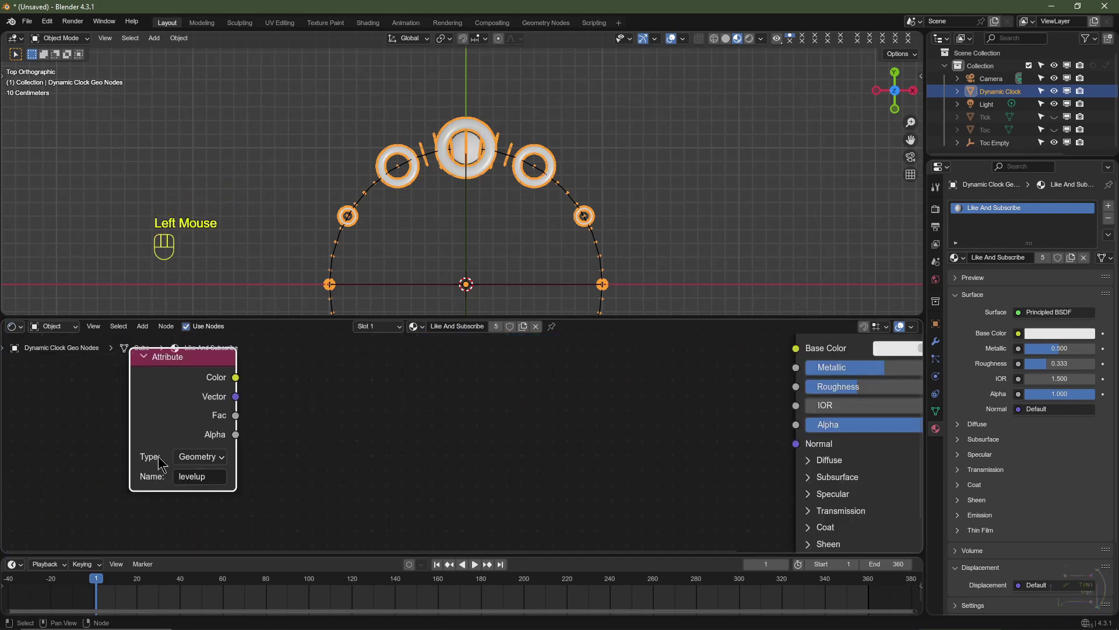
left_click(201, 476)
key("ctrl+v")
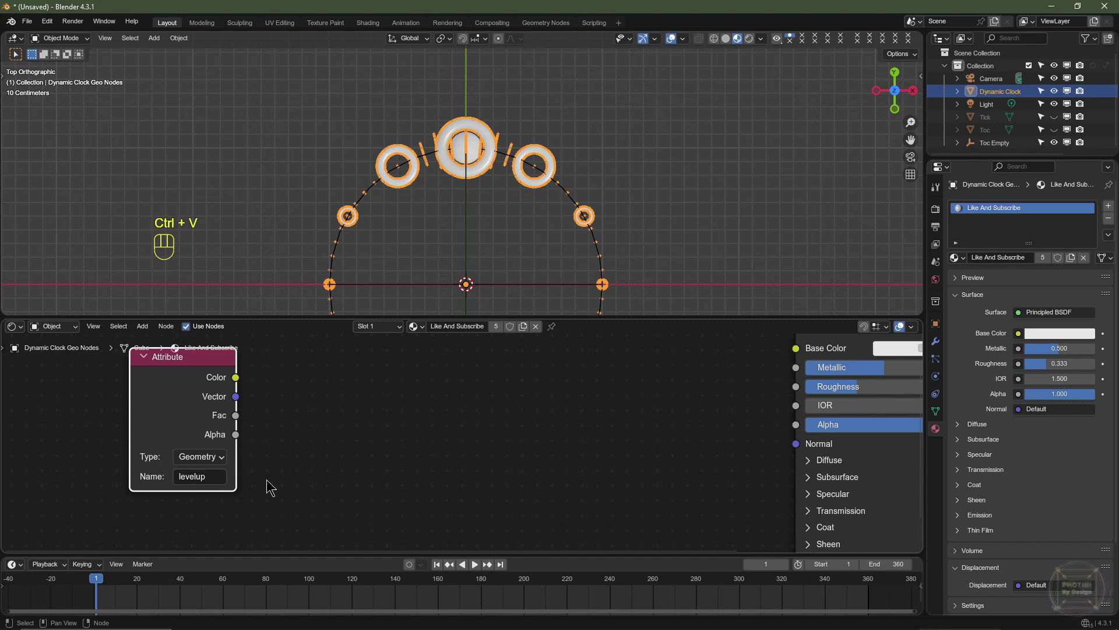
Connect the levelup Attribute node's Color output to the Principled BSDF Base Color and shift the Attribute node slightly outward.
scroll(269, 488, "down", 2)
left_click_drag(217, 416, 569, 399)
left_click_drag(175, 403, 146, 389)
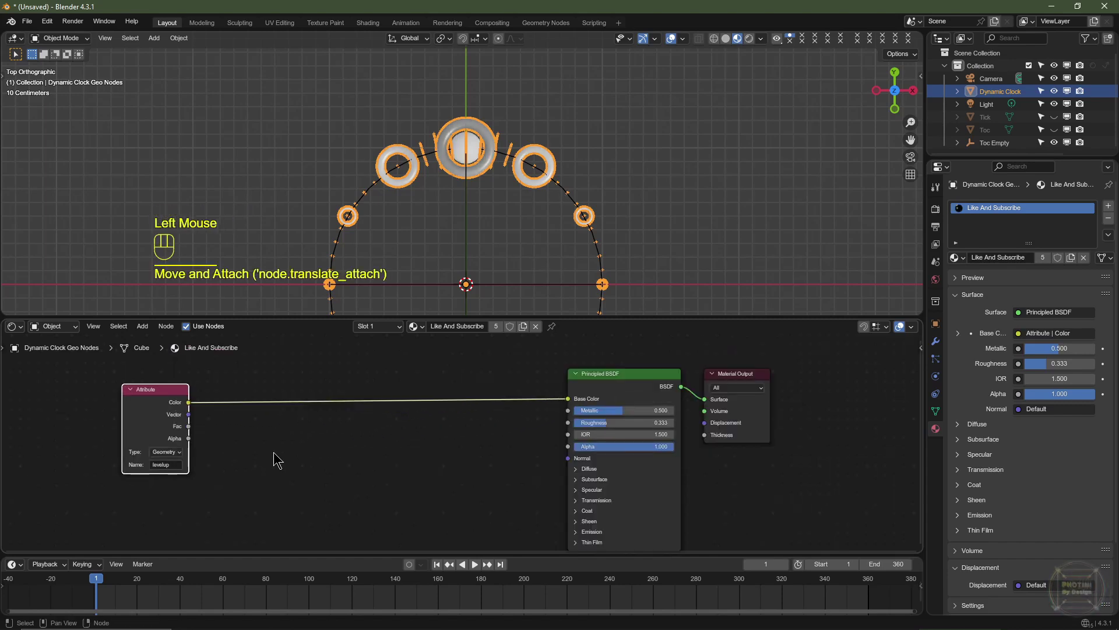
Insert a Color Ramp node between the Attribute and Principled BSDF nodes and flip its ramp.
key("shift+a")
mouse_move(268, 491)
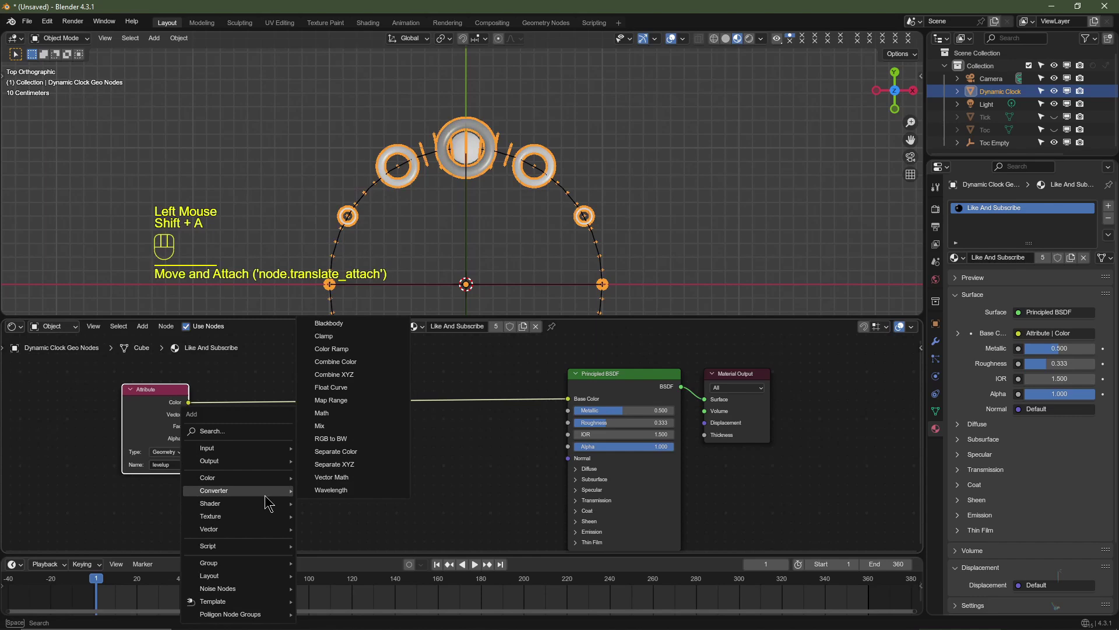
left_click(355, 353)
left_click(222, 386)
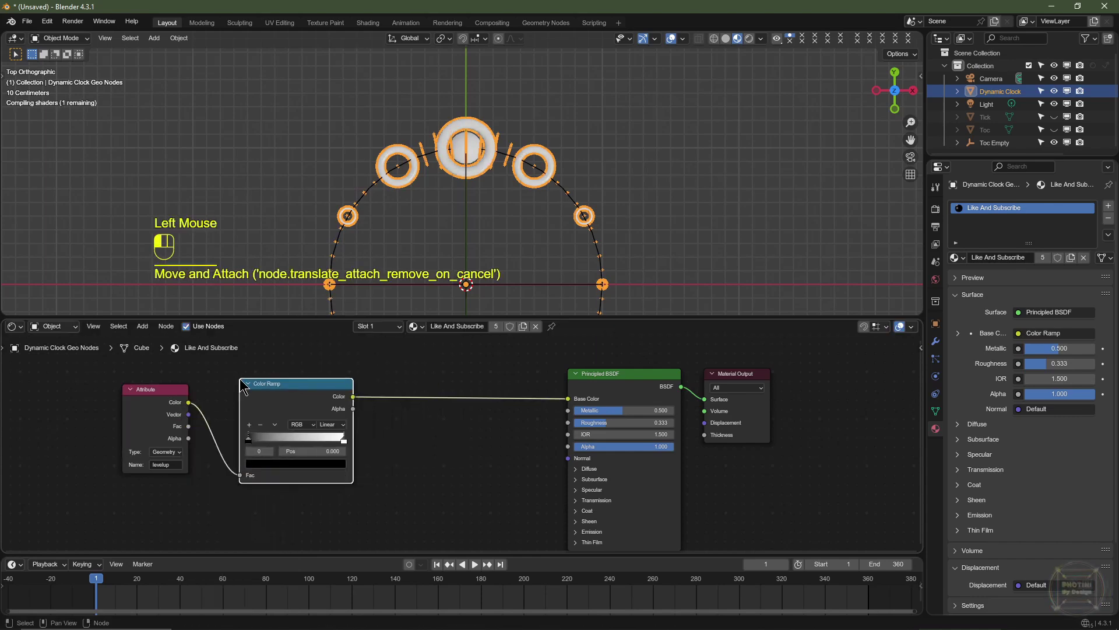
scroll(382, 466, "up", 1)
Set the Color Ramp interpolation to B-Spline and move the white stop to position 0.201.
left_click(318, 422)
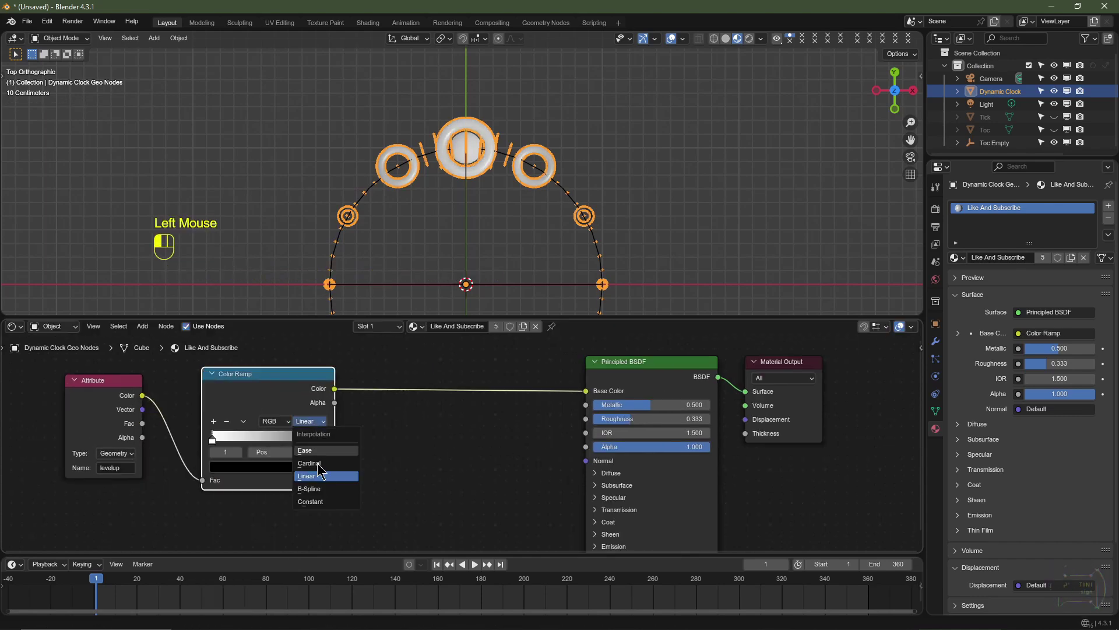
left_click(311, 481)
left_click_drag(213, 440, 238, 436)
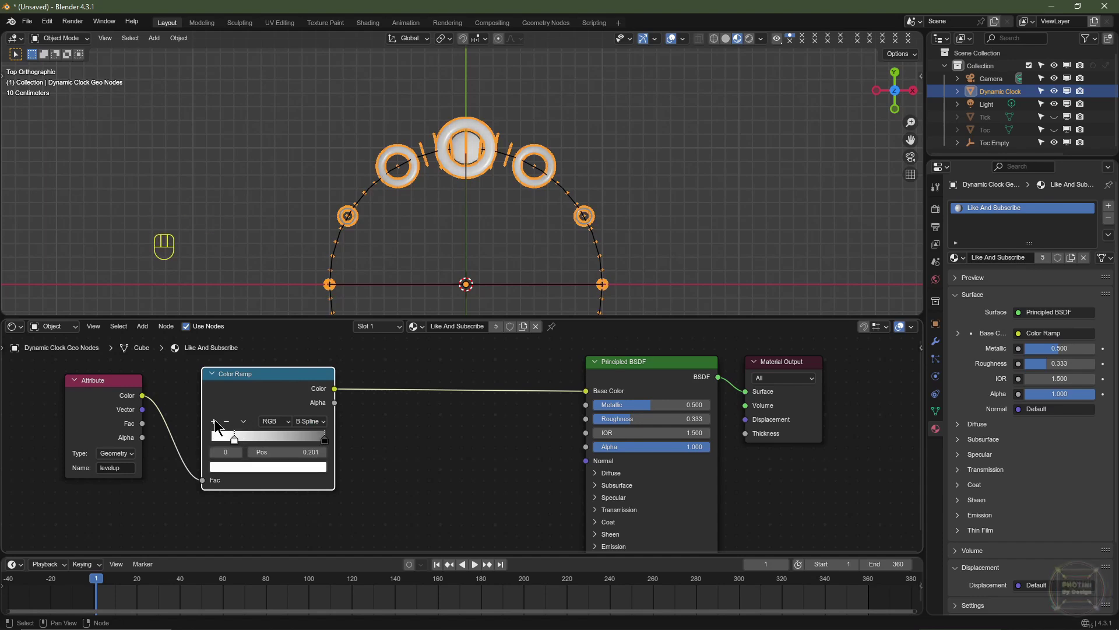
Add a Color Ramp stop at position 0.124 and make it white.
left_click(215, 429)
left_click(225, 440)
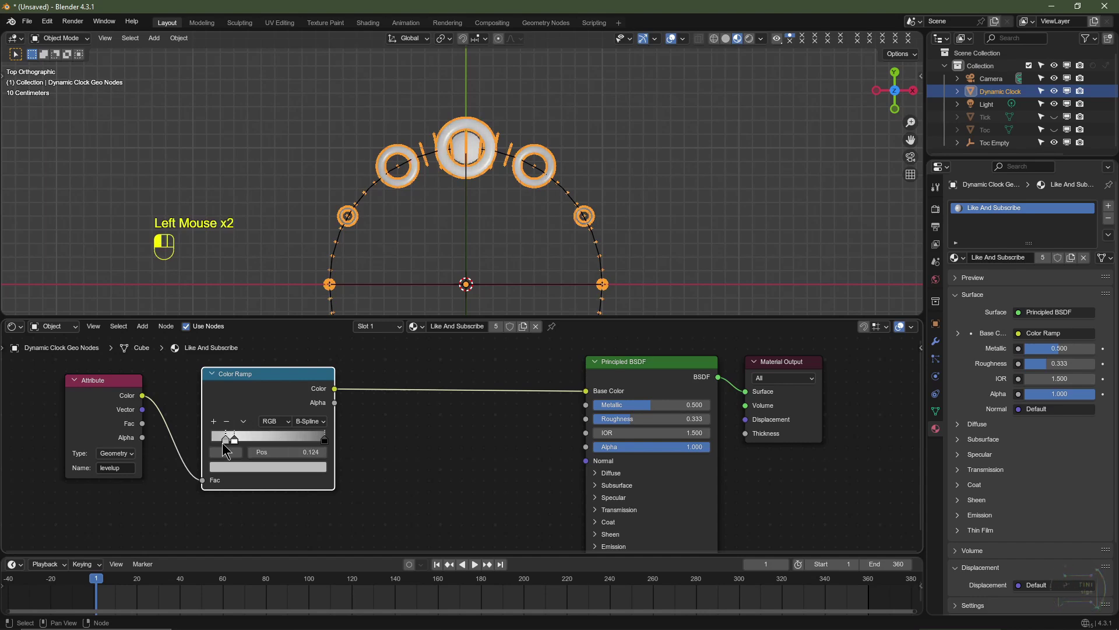
scroll(257, 472, "up", 3)
scroll(257, 471, "down", 2)
left_click(251, 471)
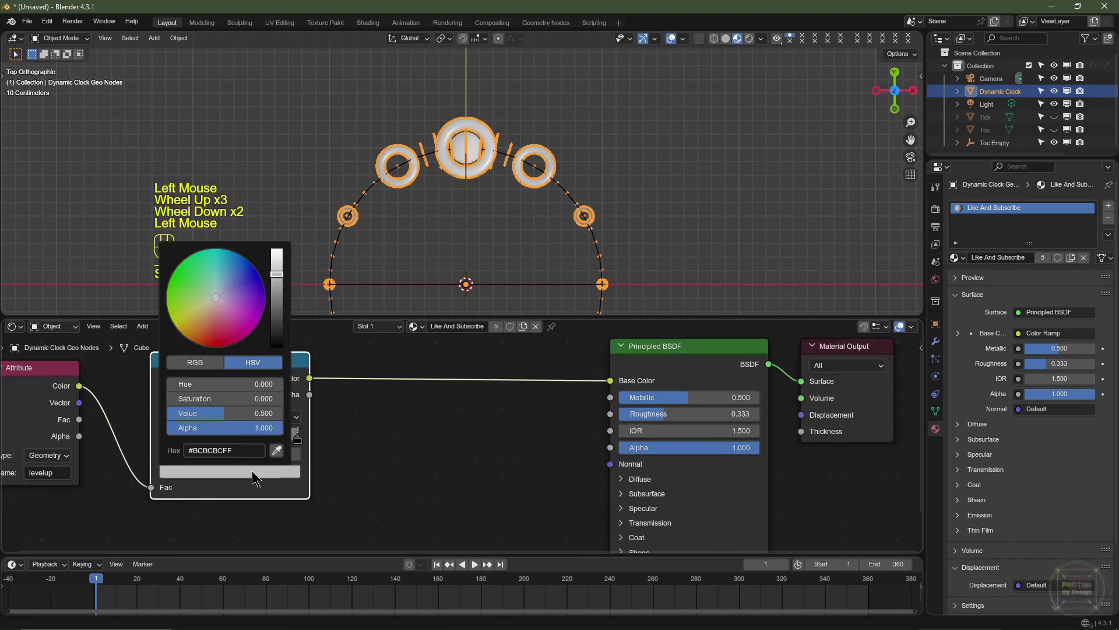
Move the black end stop inward and add another black stop at position 0.472.
left_click_drag(298, 436, 263, 436)
left_click(166, 416)
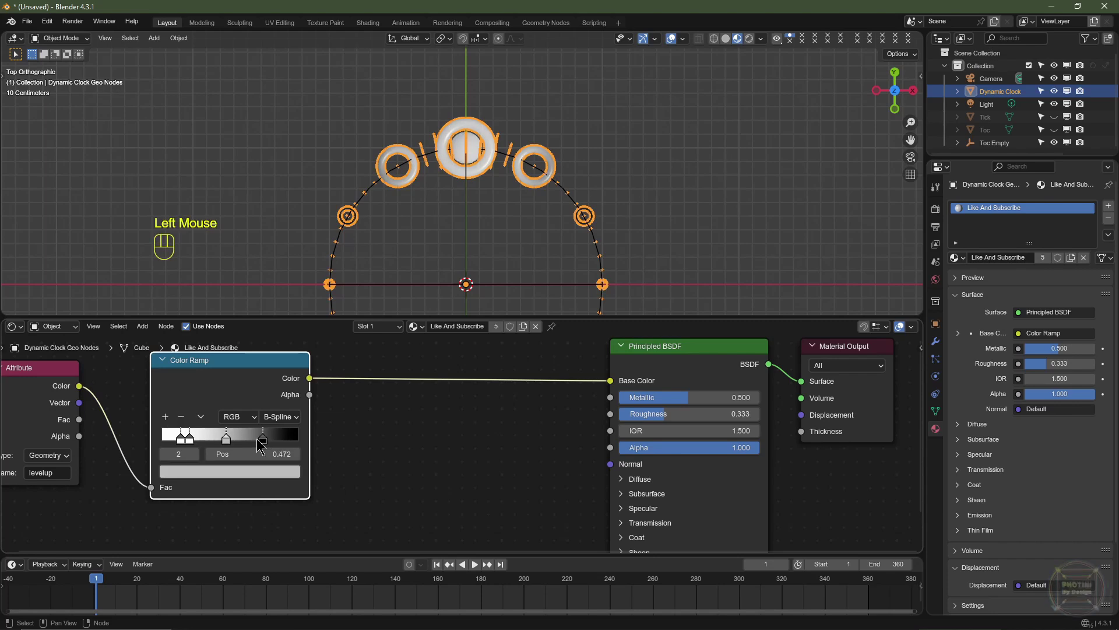
left_click(271, 471)
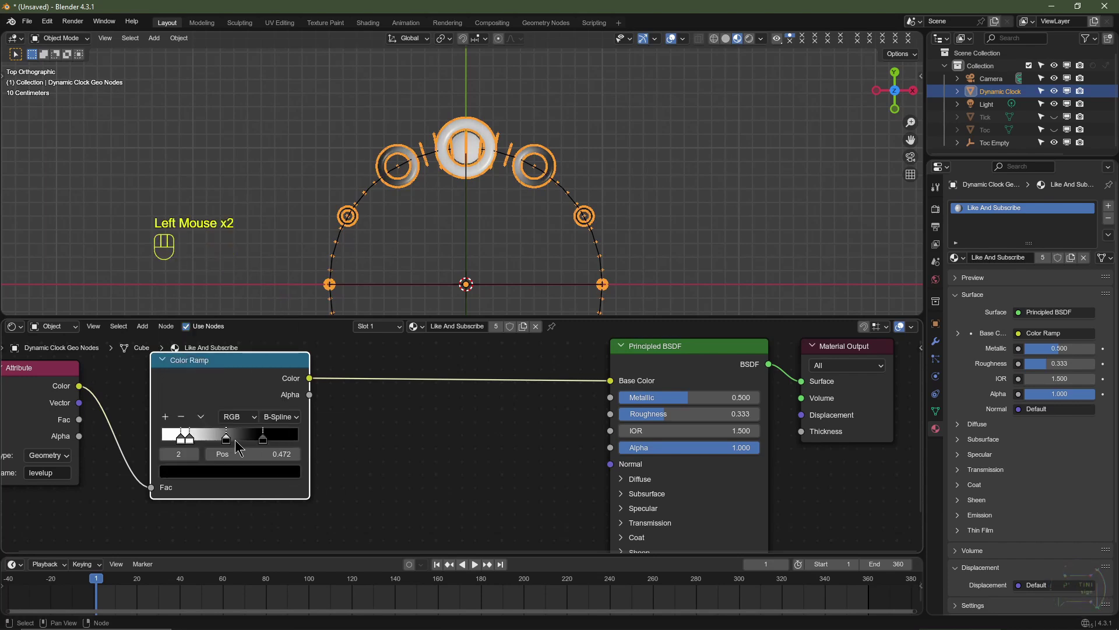
Fine-tune the spacing of the Color Ramp's black and white stops, placing the second white stop at position 0.164.
left_click_drag(227, 436, 272, 439)
mouse_move(189, 437)
left_mouse_down()
mouse_move(229, 437)
mouse_move(192, 438)
left_mouse_up()
left_click_drag(248, 438, 189, 439)
left_click_drag(180, 438, 174, 435)
left_click(186, 439)
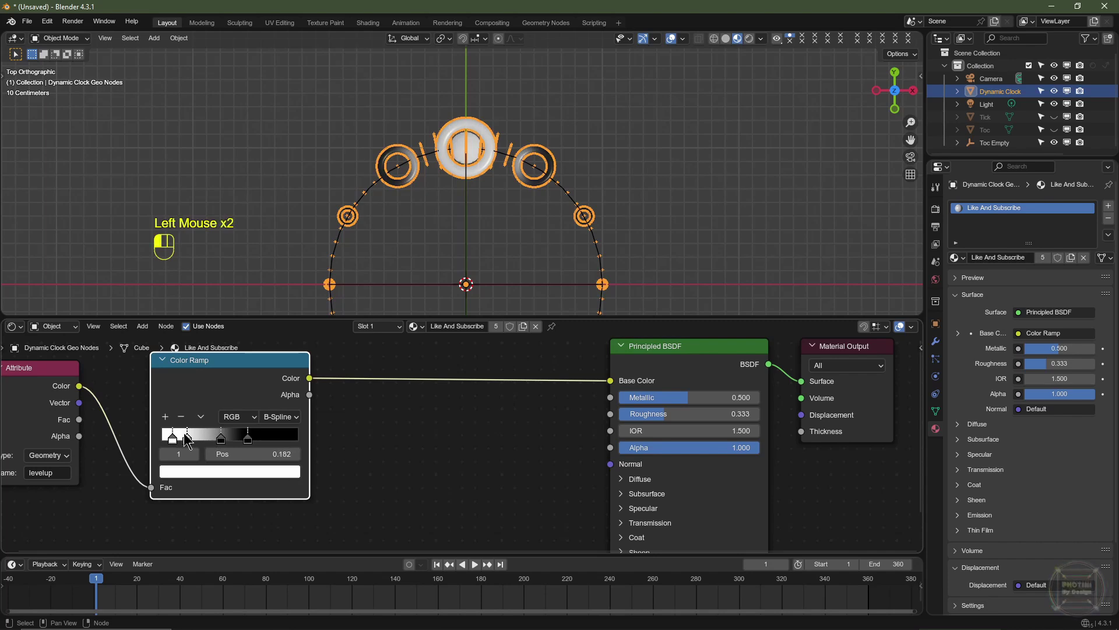
Play the animation to check the clock's black-and-white mask, and return to frame 1.
key("space")
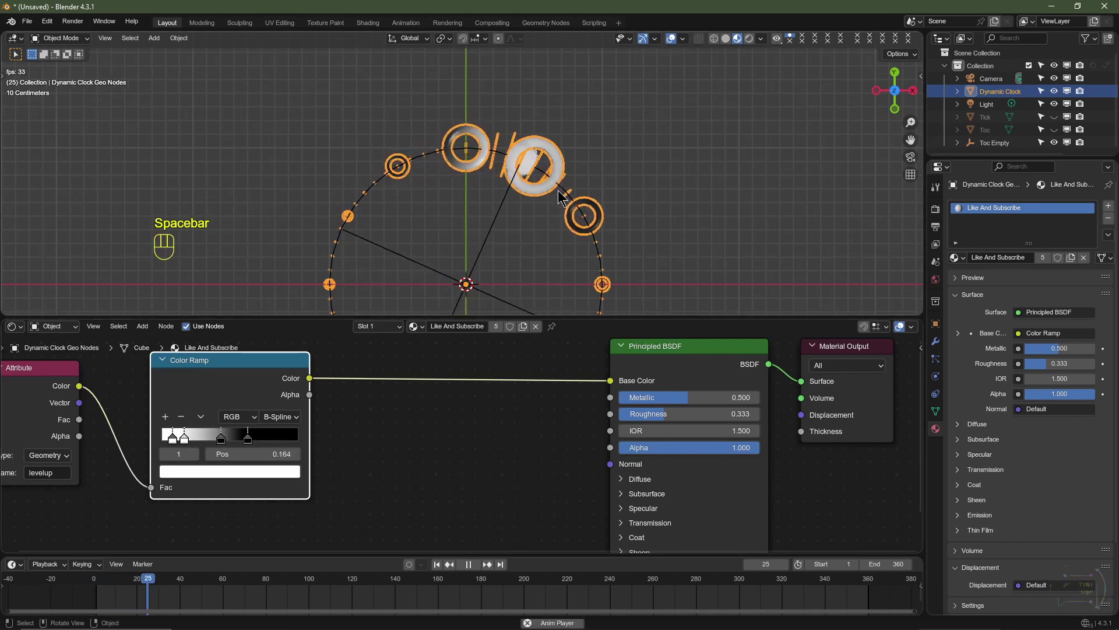
key("space")
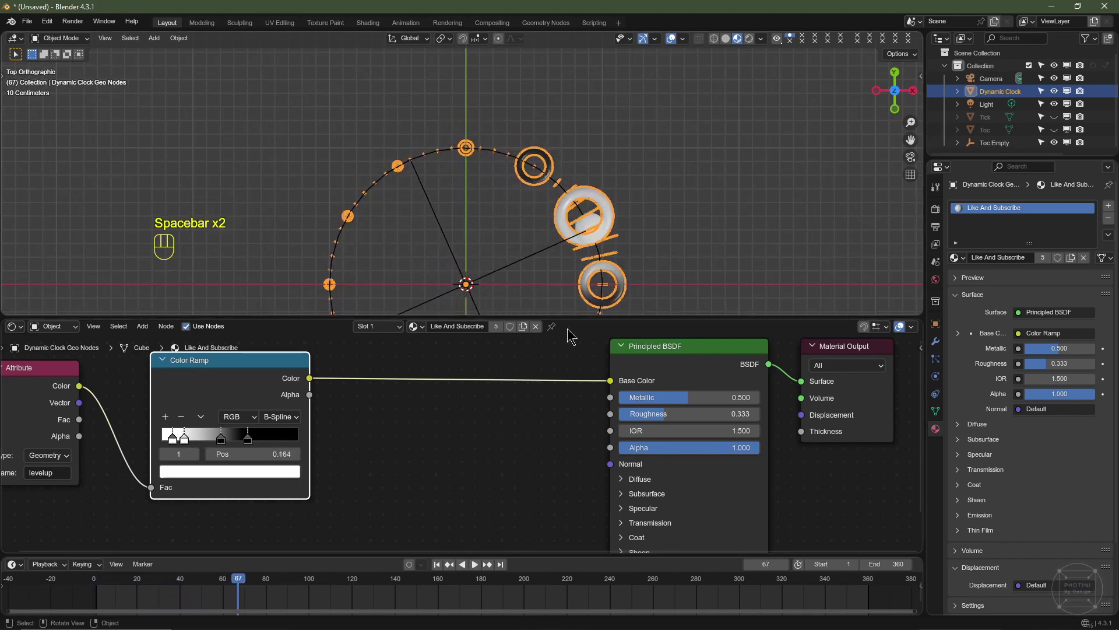
left_click(437, 565)
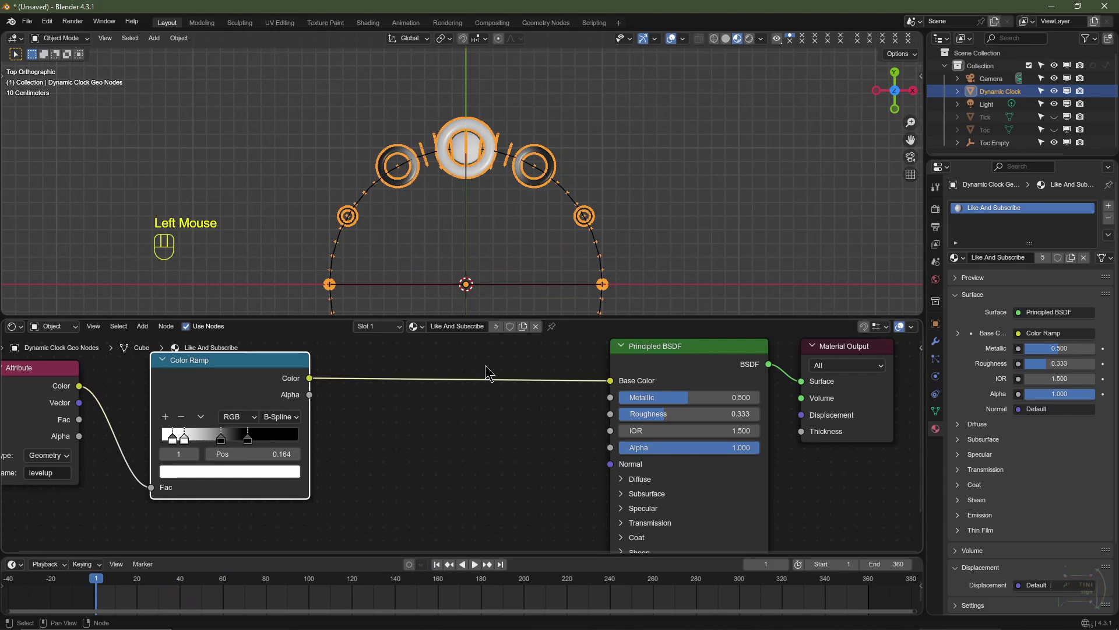
Enlarge the shader editor and expand the Emission settings of the Principled BSDF node.
scroll(485, 365, "down", 2)
left_click_drag(590, 317, 590, 203)
scroll(618, 493, "up", 3)
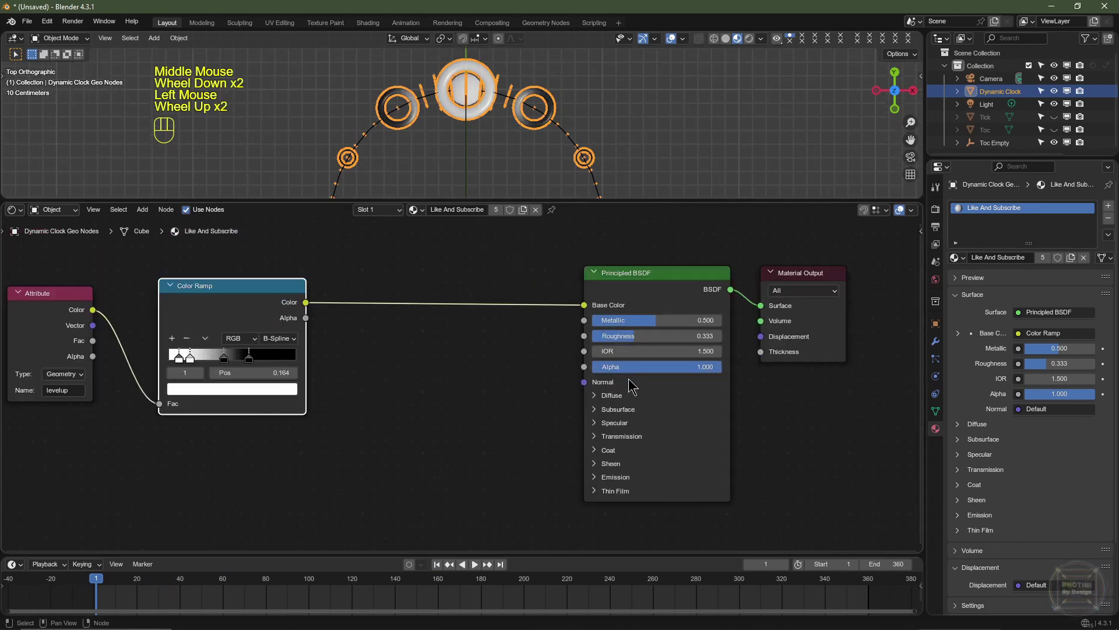
left_click(607, 486)
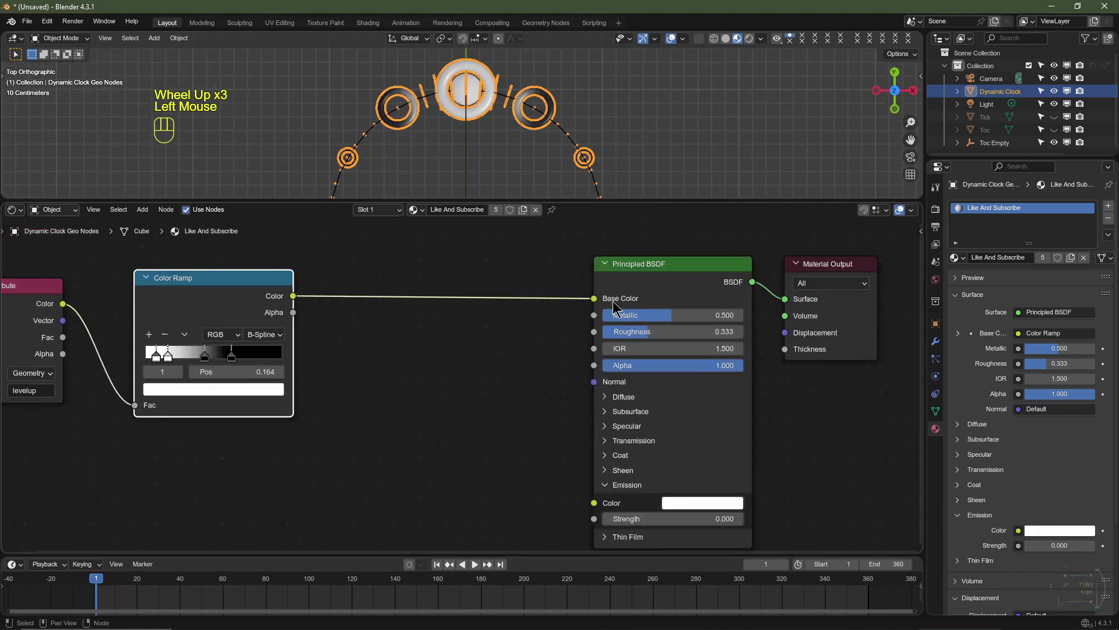
Insert a second Color Ramp before the Principled BSDF and also connect its Color output to Emission Color.
key("shift+a")
key("shift+a")
mouse_move(398, 376)
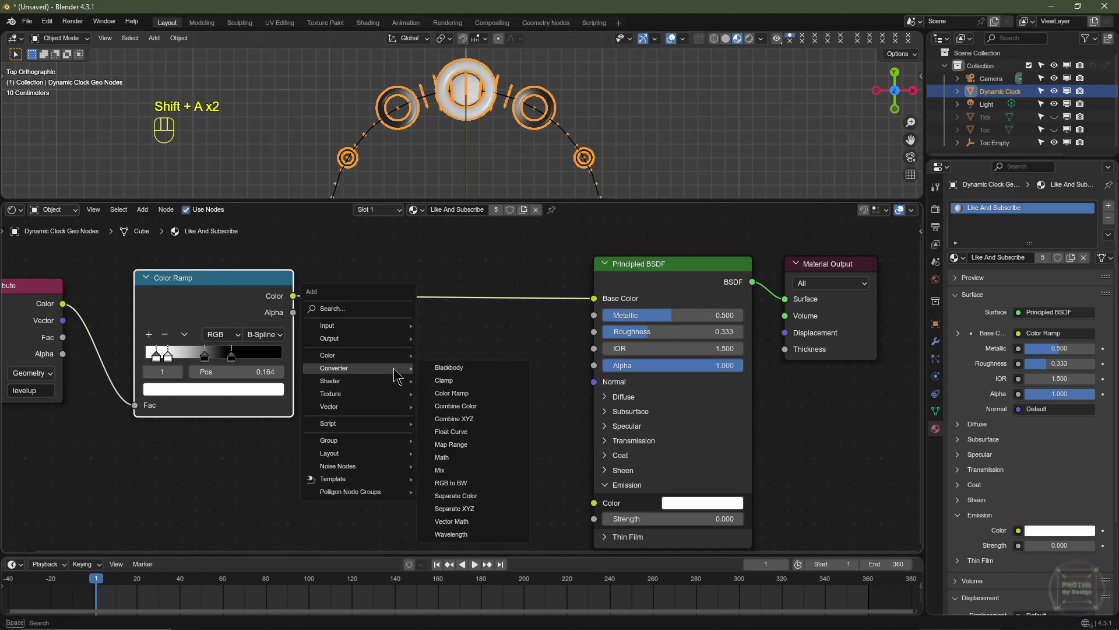
left_click(451, 393)
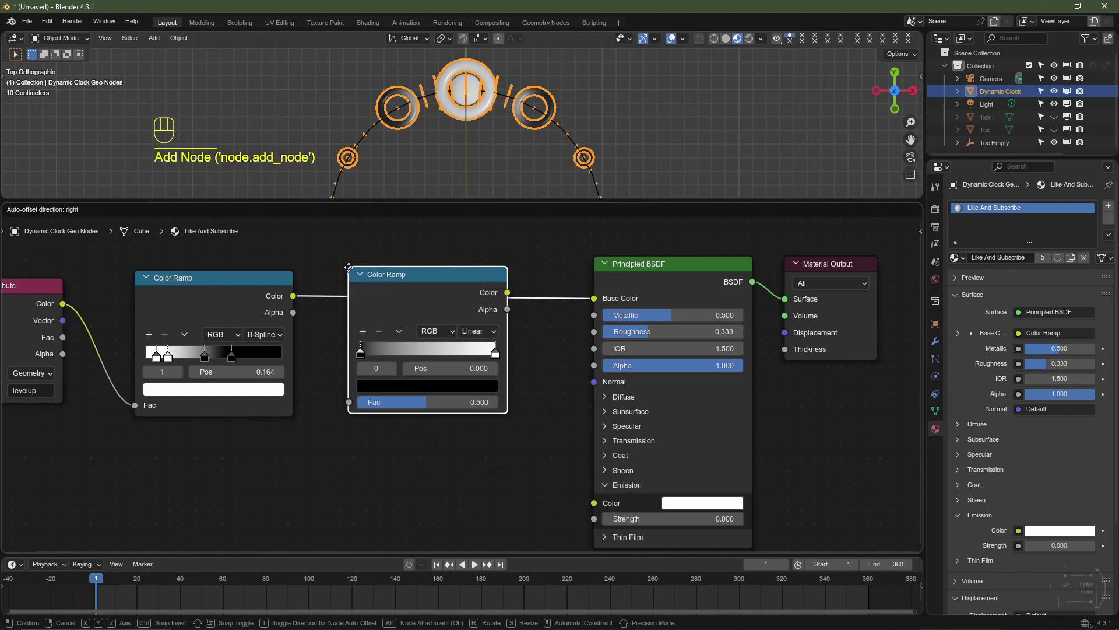
left_click(349, 267)
middle_click_drag(572, 402, 475, 380)
left_click_drag(410, 272, 499, 487)
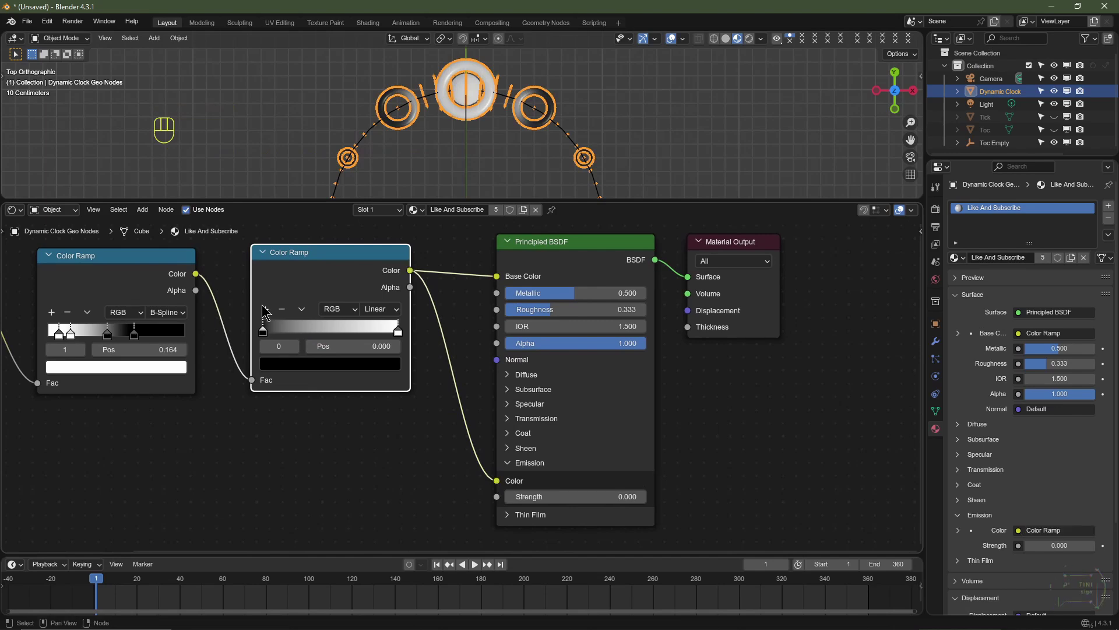
Add two stops to the second Color Ramp, move its white stop to 0.808, and use B-Spline interpolation.
left_click(265, 310)
left_click(265, 309)
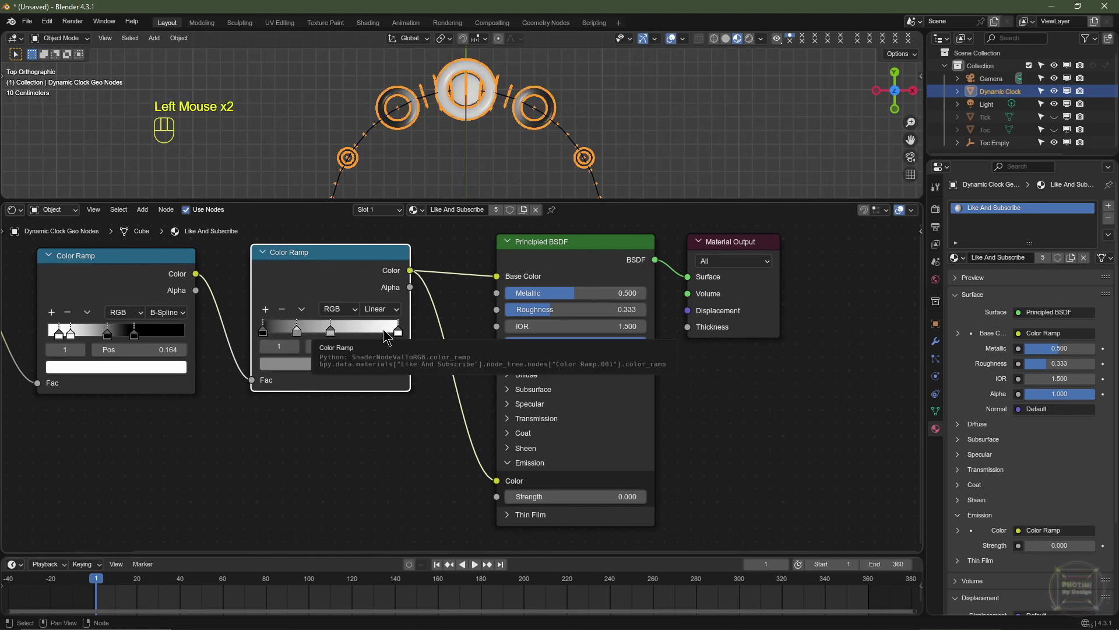
left_click_drag(399, 331, 372, 337)
left_click(382, 308)
left_click(387, 392)
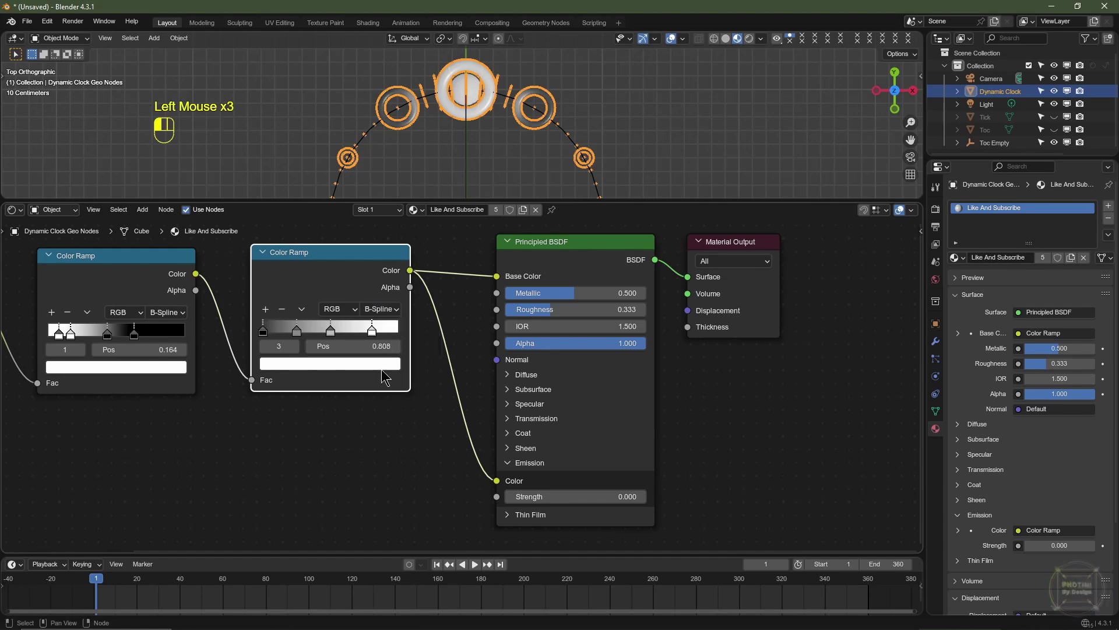
Color the second ramp's last stop bright green and its third stop blue.
left_click(382, 375)
left_click(278, 156)
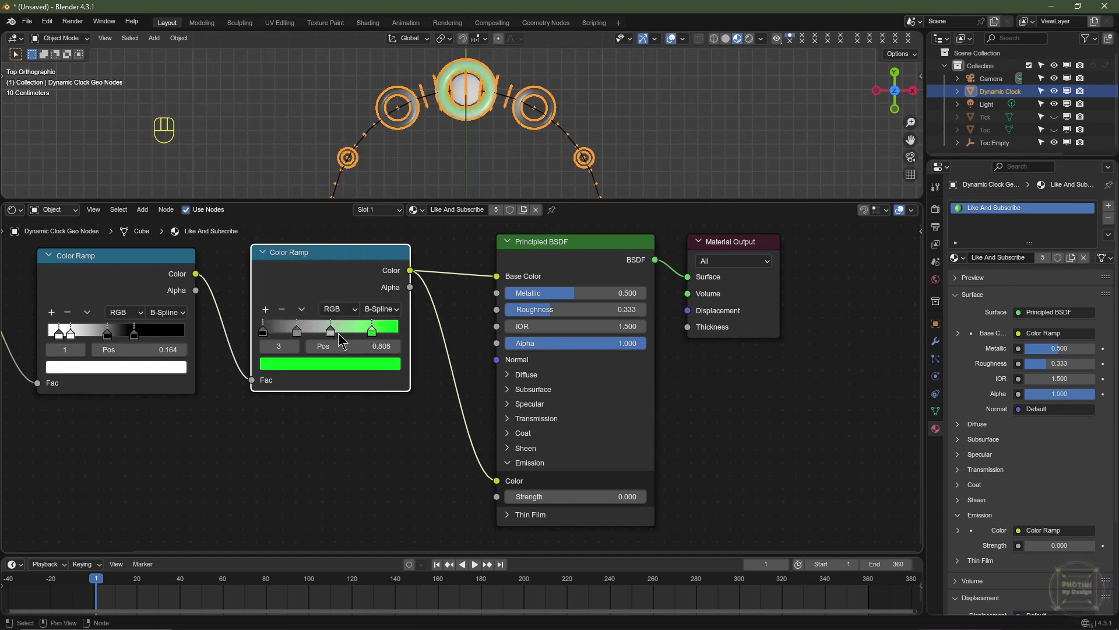
left_click(330, 331)
left_click(348, 362)
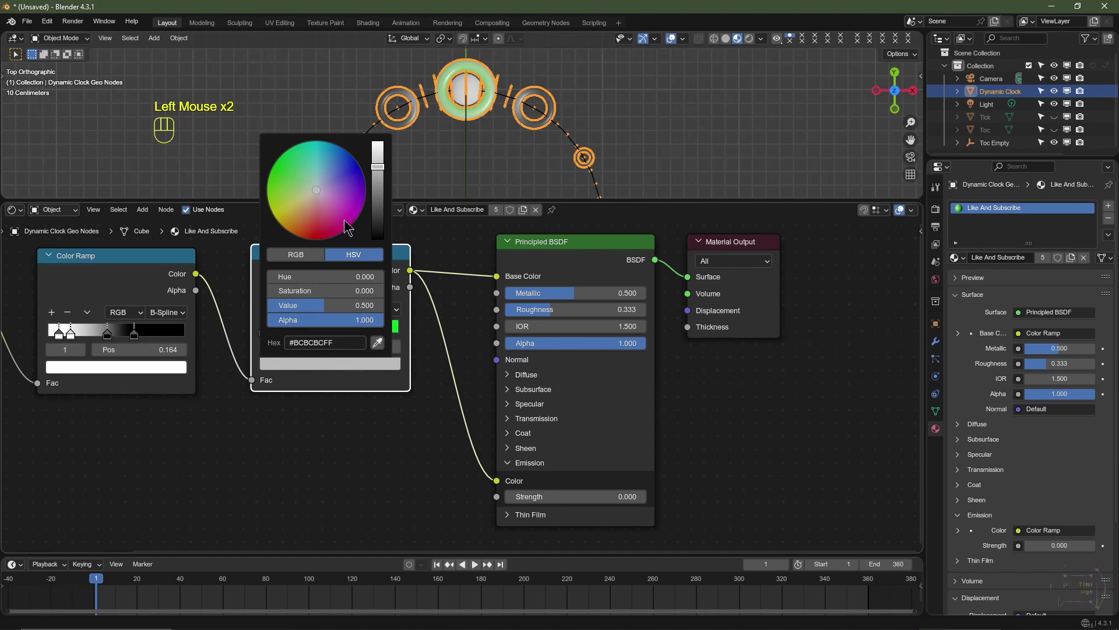
left_click_drag(337, 201, 337, 144)
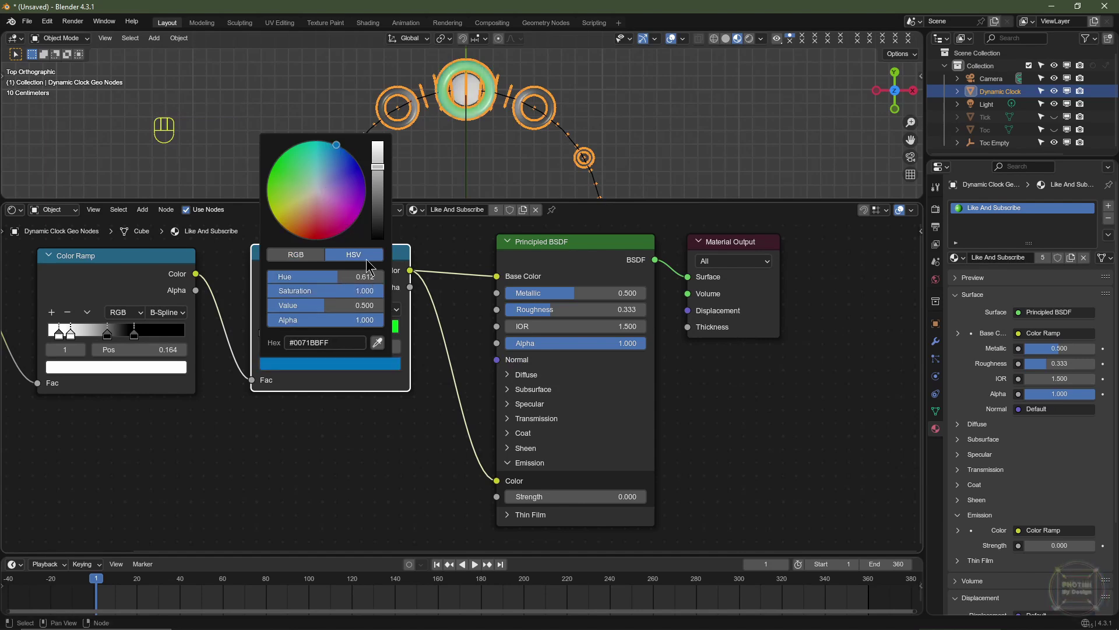
Color the second ramp's second stop bright blue and its first stop hot pink at full brightness.
left_click(305, 334)
left_click(326, 370)
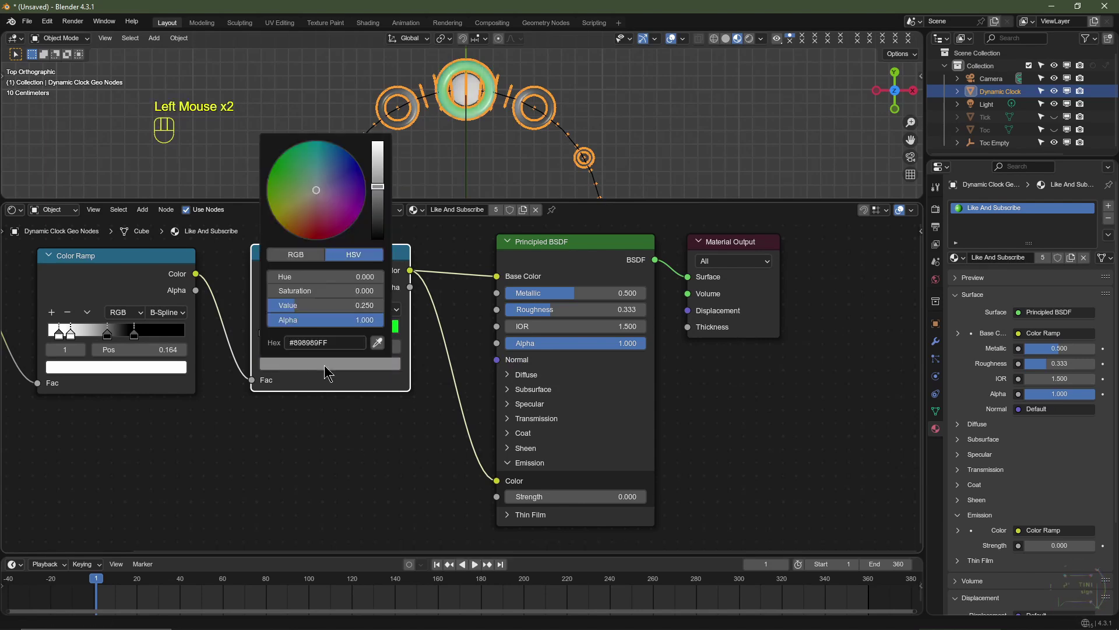
left_click_drag(333, 166, 347, 151)
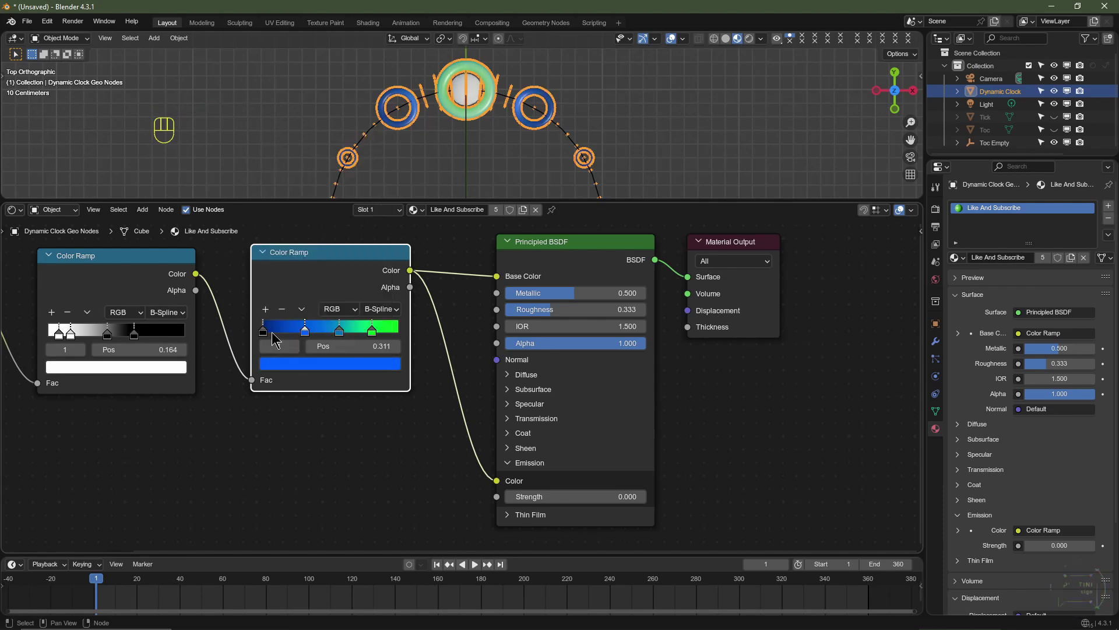
left_click(277, 334)
left_click(301, 371)
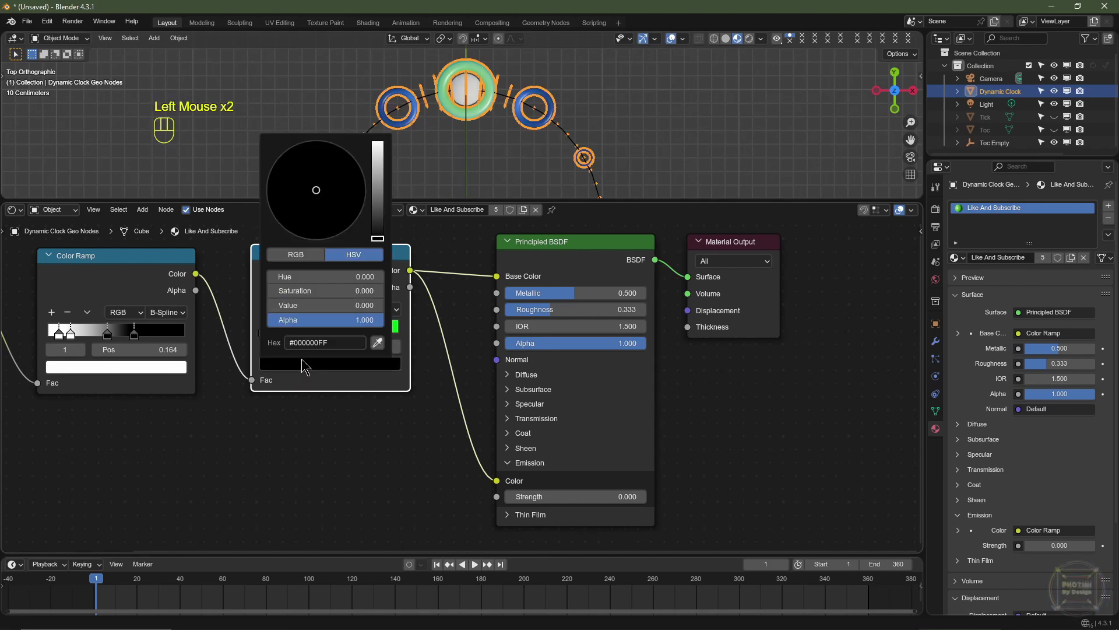
scroll(301, 367, "up", 10)
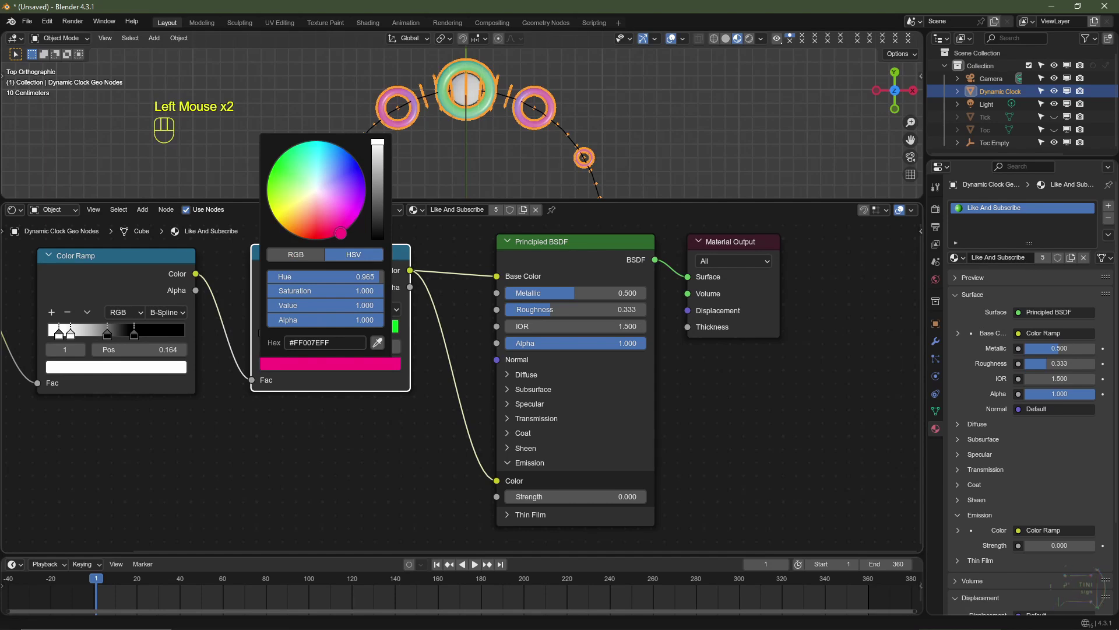
Adjust the positions of the second ramp's pink and two blue stops, placing the pink one at 0.089.
left_click(276, 335)
left_click(305, 331)
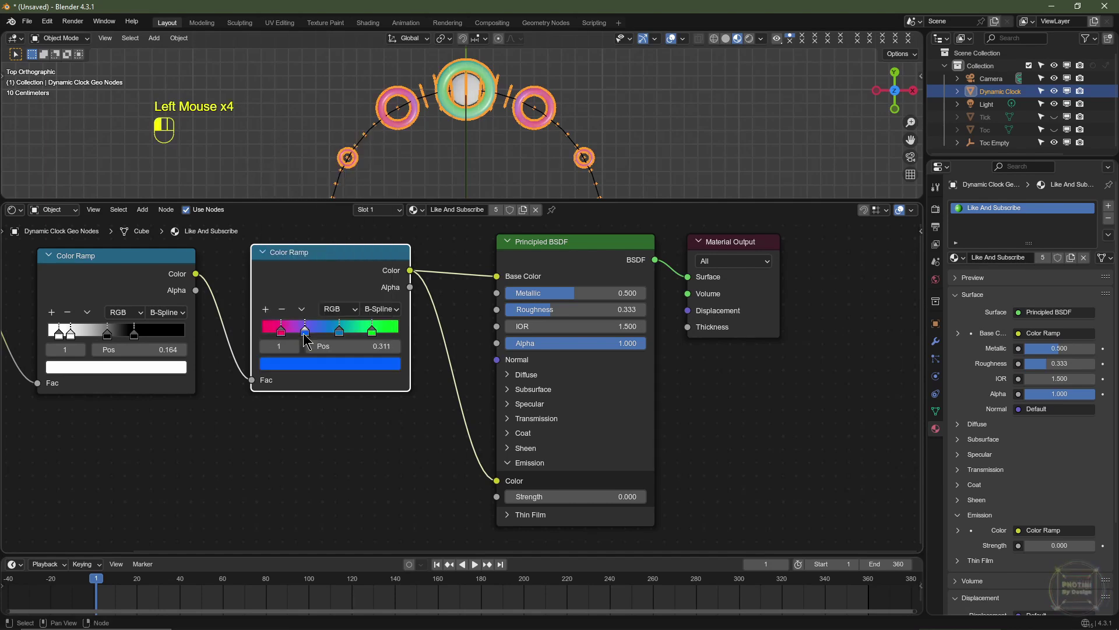
left_click_drag(340, 333, 297, 334)
left_click_drag(281, 333, 275, 334)
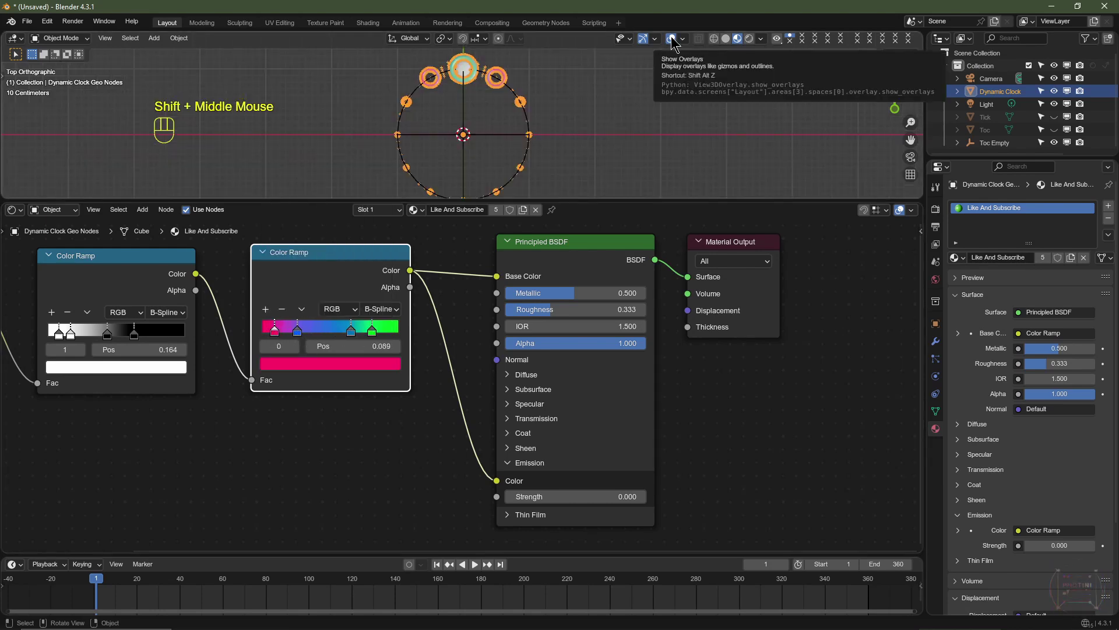
Inspect the colored rings close up with the viewport overlays temporarily hidden.
left_click(671, 39)
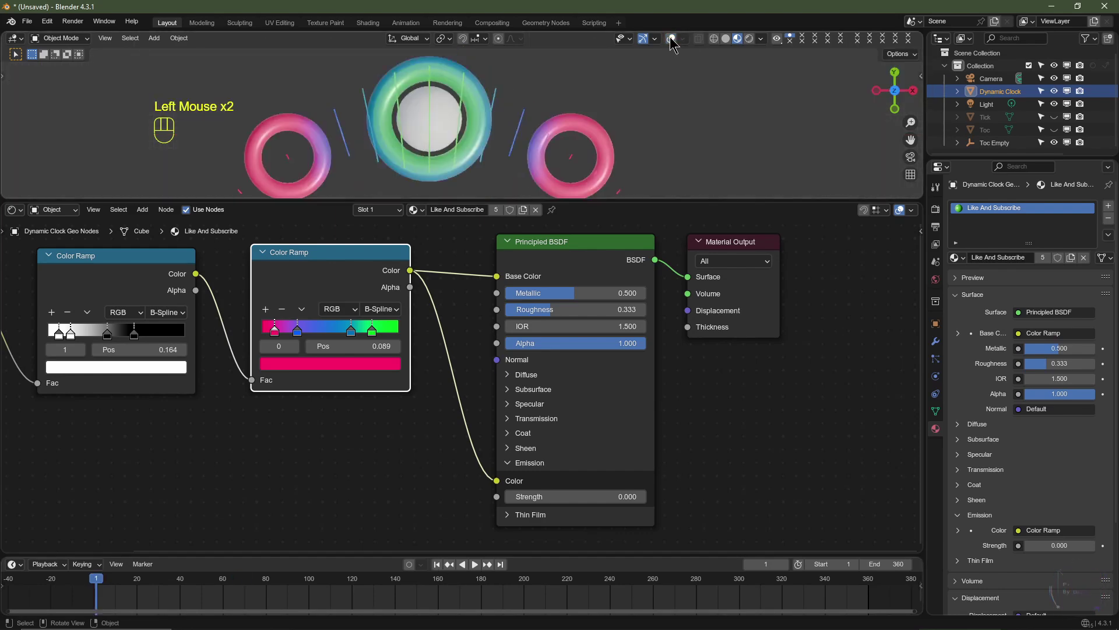
left_click(671, 38)
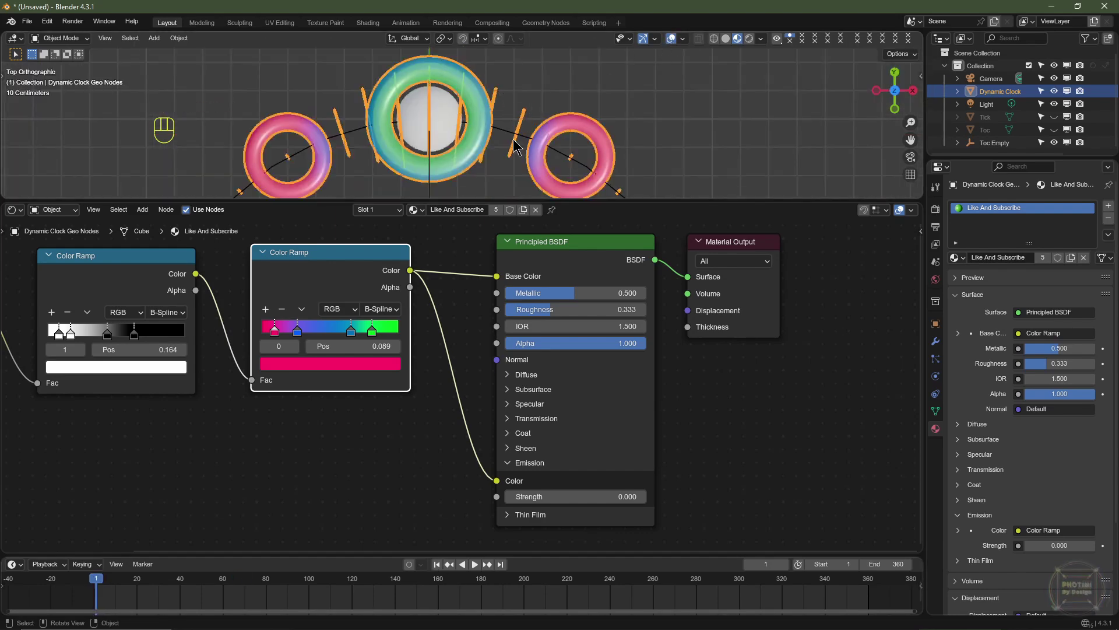
left_click(523, 116)
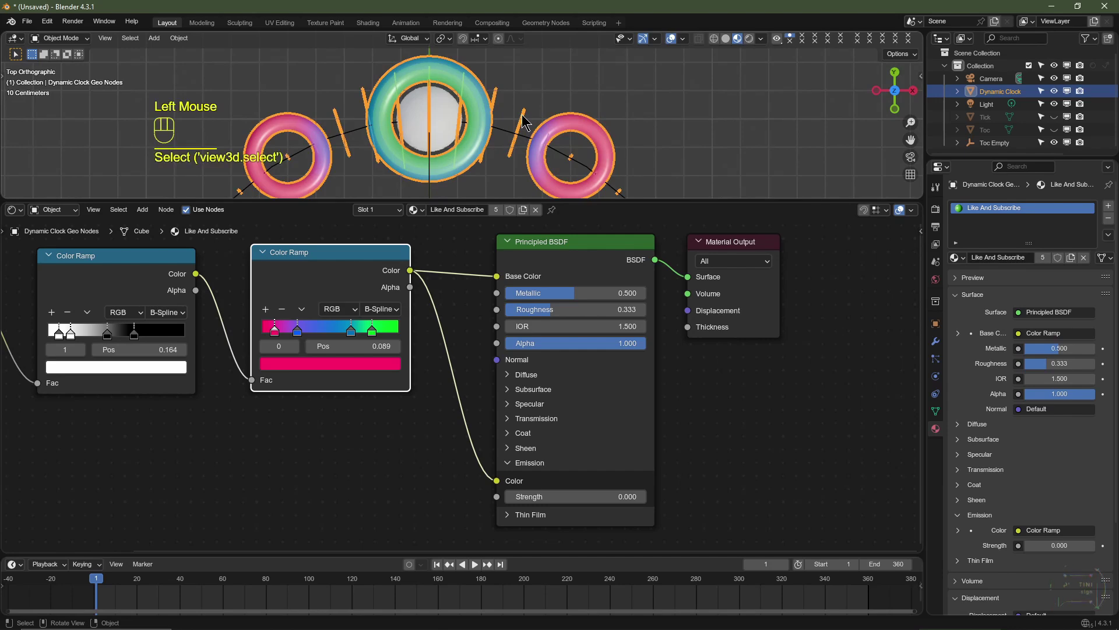
Switch the shader editor to the Geometry Node Editor and bring the clock's node tree into view.
left_click(16, 210)
left_click(56, 309)
scroll(565, 420, "down", 6)
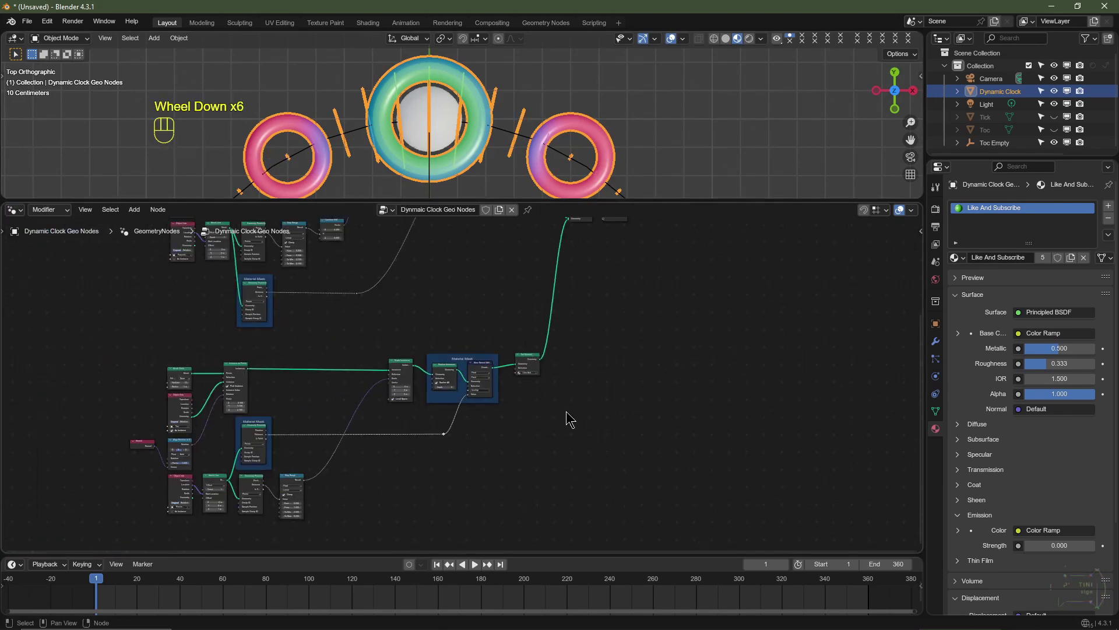
middle_click_drag(565, 419, 465, 400)
scroll(461, 390, "up", 6)
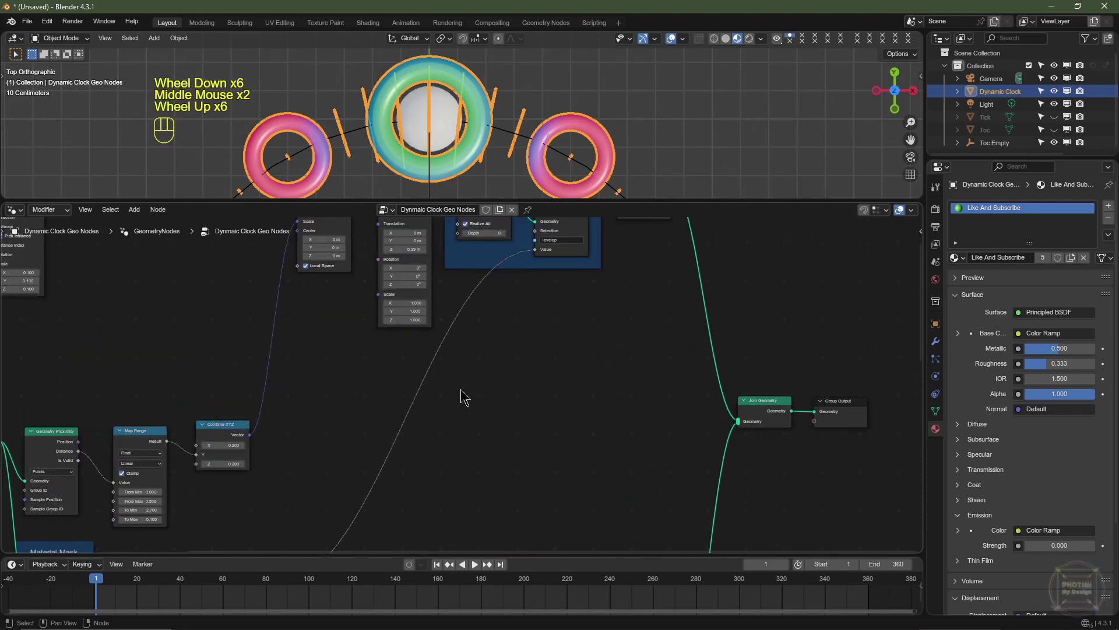
scroll(445, 340, "down", 3)
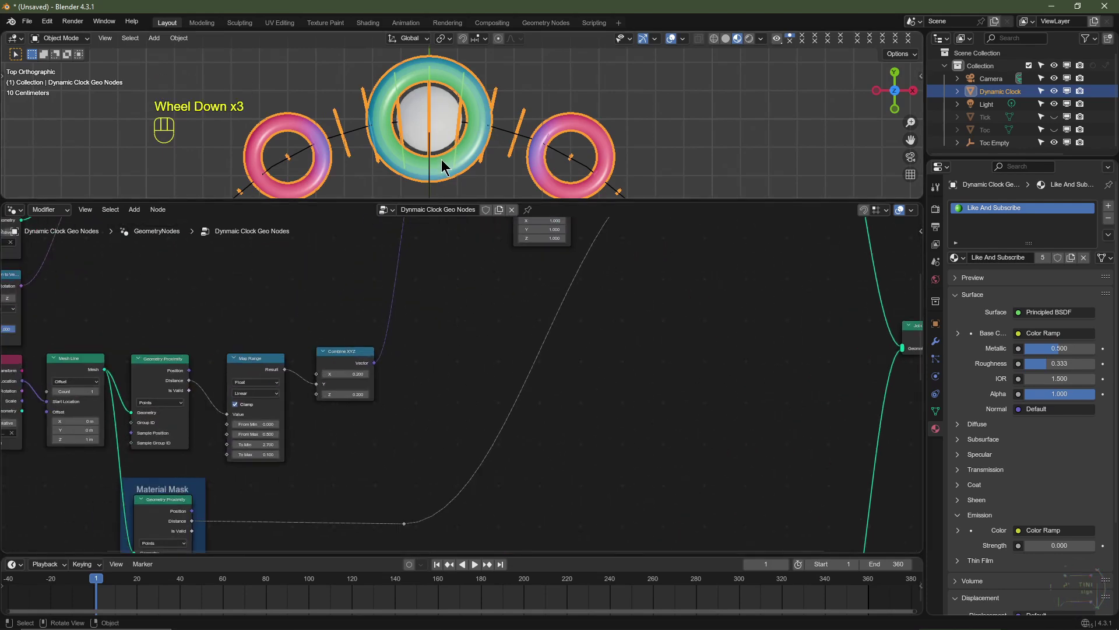
Set To Min to 3.570 in the Map Range node that feeds the Combine XYZ node.
middle_click_drag(462, 375, 530, 337)
scroll(530, 338, "up", 2)
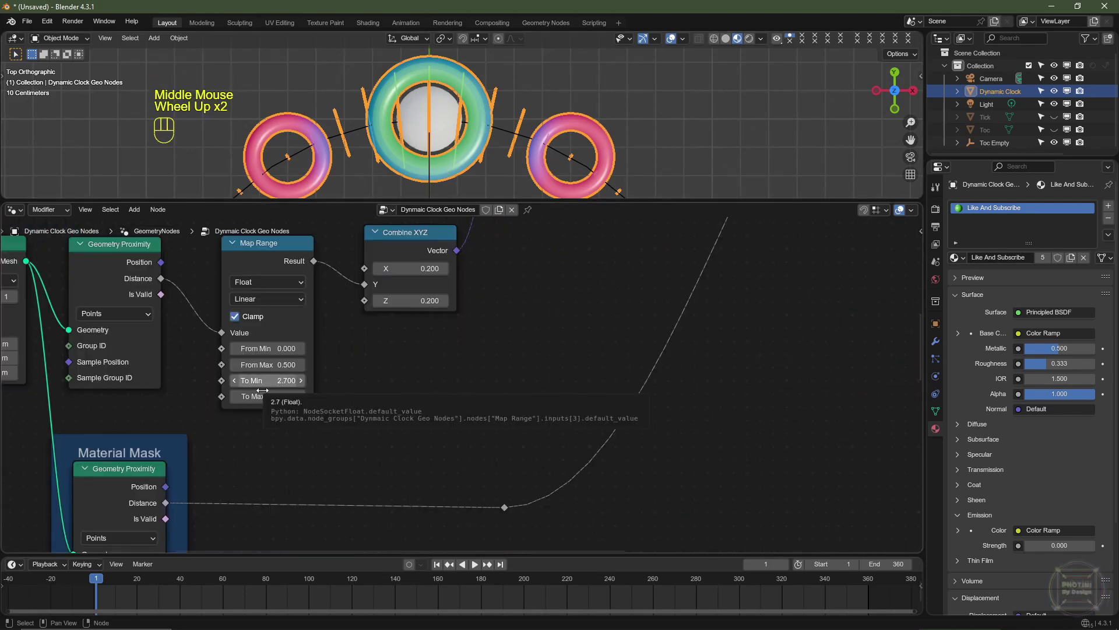
left_click(263, 387, "shift")
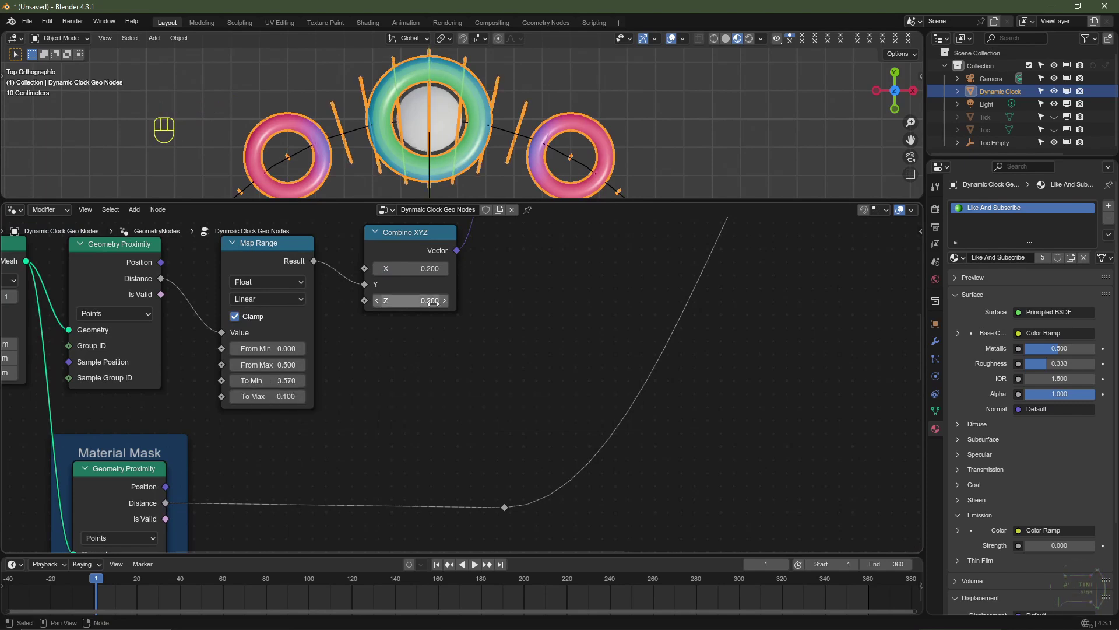
Set both X and Z of the Combine XYZ node to 0.25 and view the rings and ticks without overlays.
middle_click_drag(487, 314, 482, 349, "shift")
left_click(408, 304)
left_click_drag(411, 305, 411, 336)
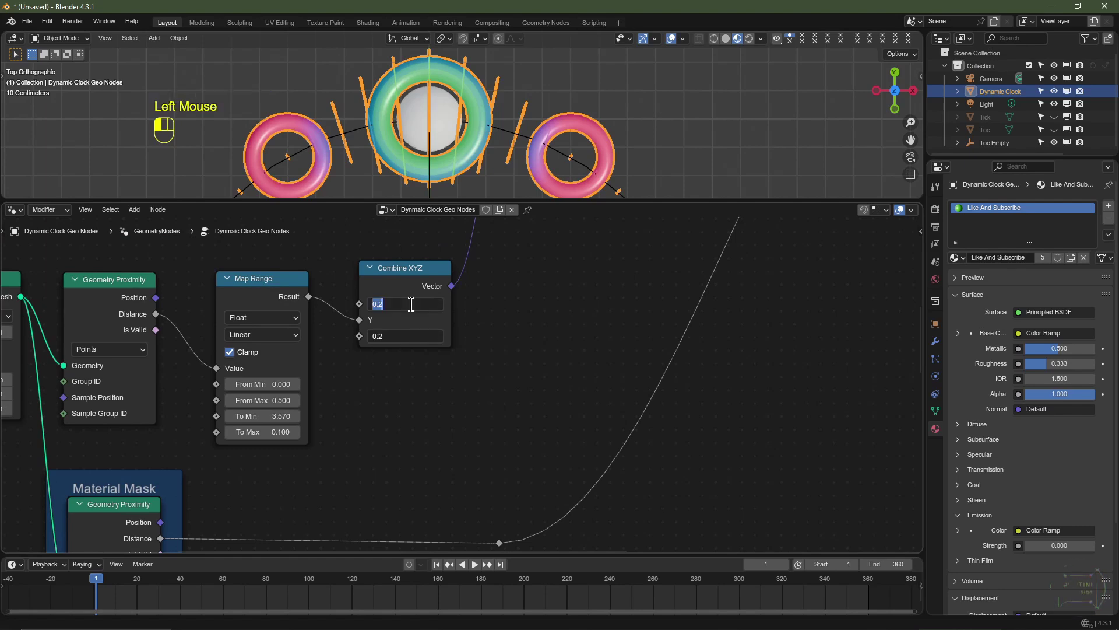
type(".25")
key("Return")
left_click(672, 39)
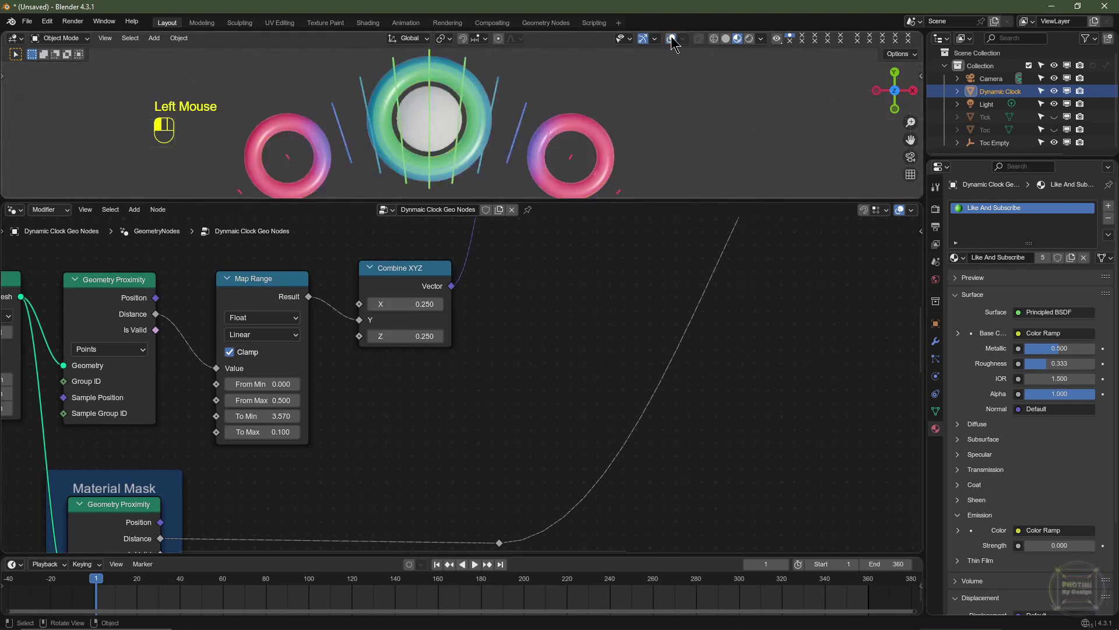
scroll(603, 154, "up", 4)
Set both X and Z of the Combine XYZ node to 1 and look over the ticks around the large ring.
mouse_move(424, 304)
left_mouse_down()
mouse_move(424, 335)
mouse_move(424, 303)
left_mouse_up()
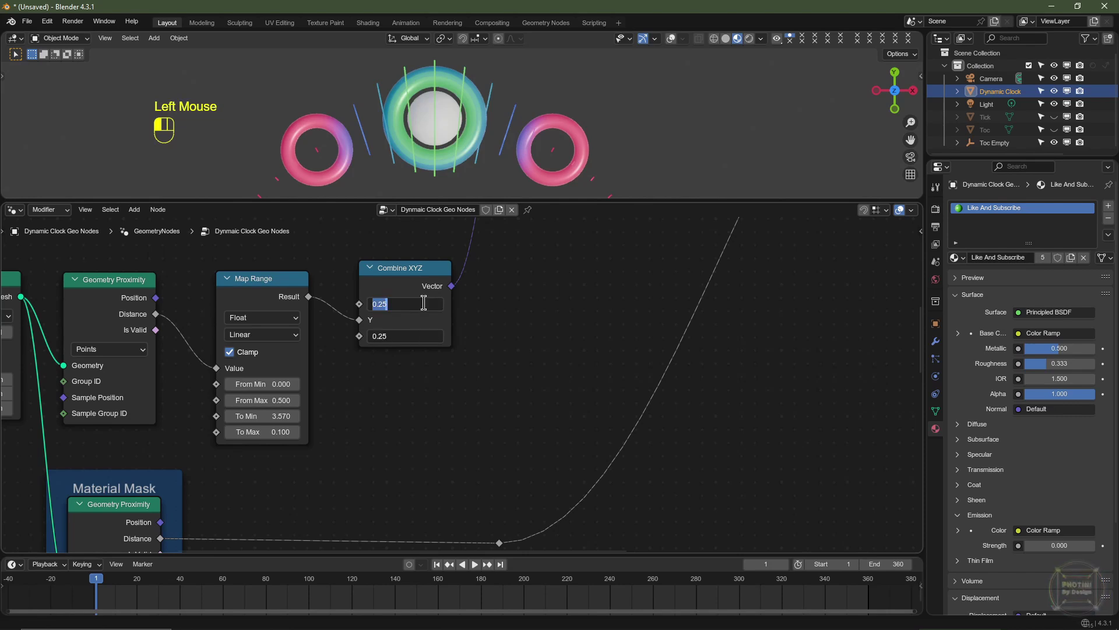
type("1")
key("Return")
scroll(527, 171, "down", 3)
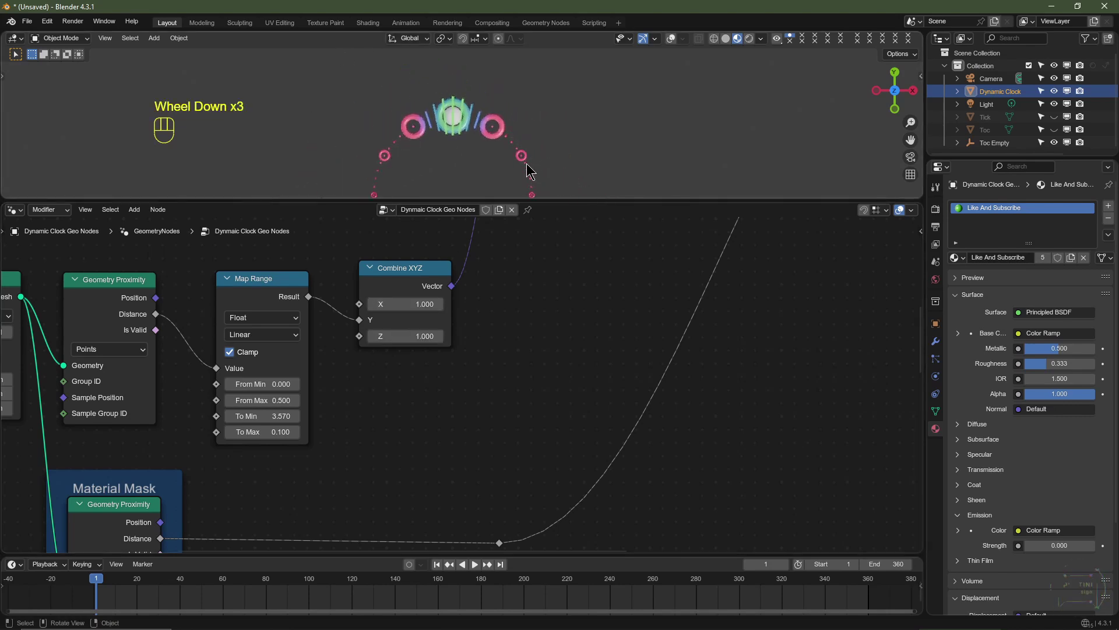
scroll(513, 127, "up", 2)
left_click(513, 127)
scroll(513, 127, "down", 3)
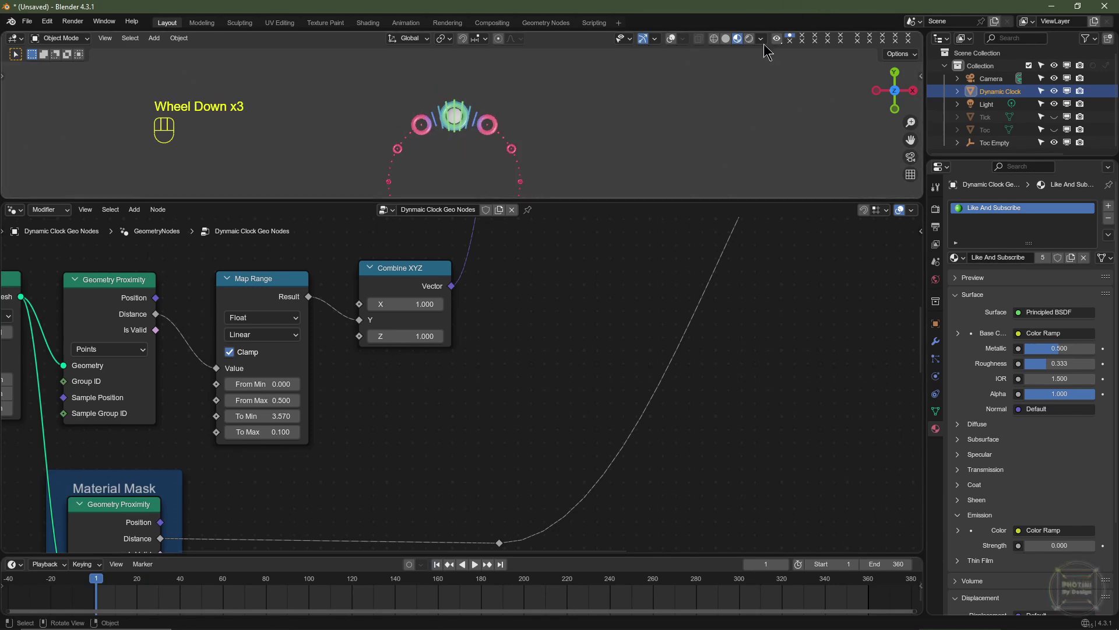
Turn the viewport overlays back on, keep Material Preview shading, and give the 3D view more room above the node editor.
left_click(726, 39)
left_click(671, 39)
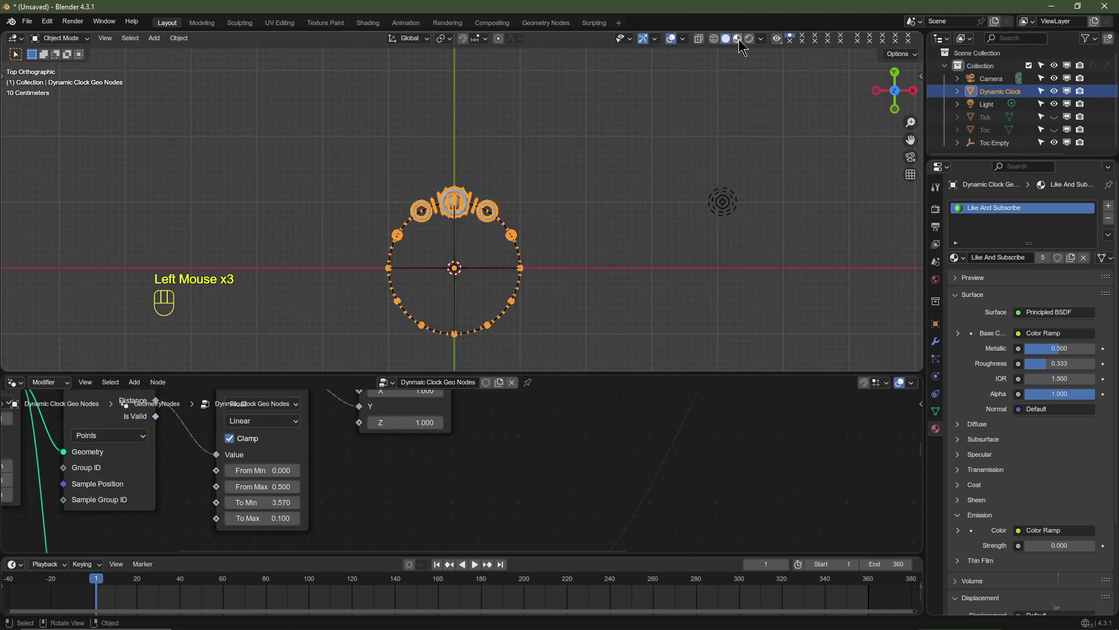
left_click(739, 39)
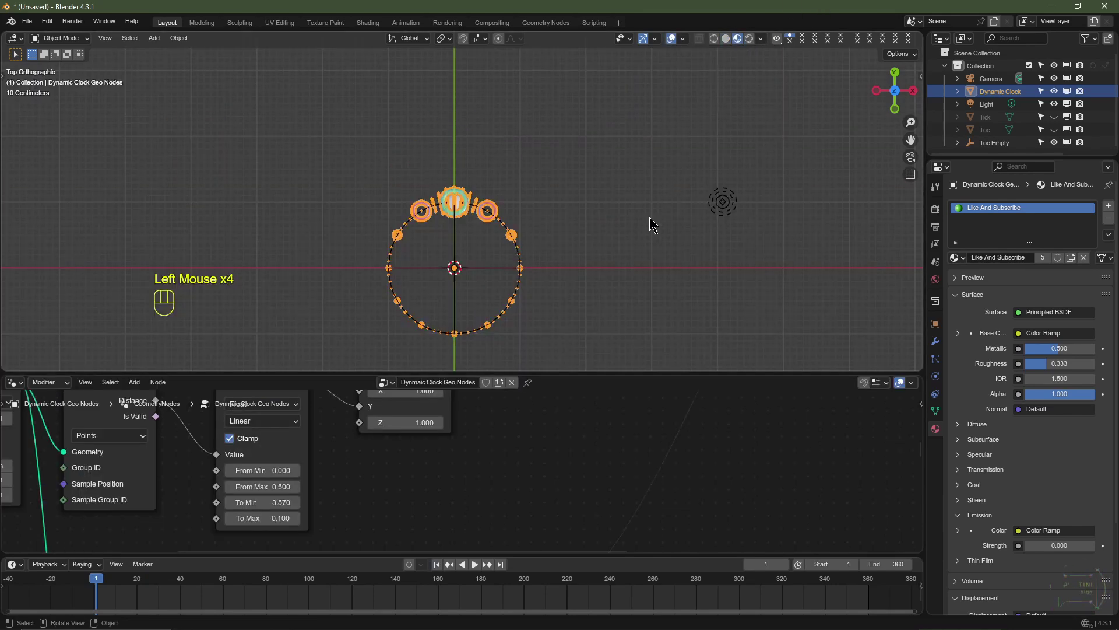
scroll(575, 292, "up", 1, "shift")
middle_click_drag(575, 292, 539, 152, "shift")
Select the white Proximity Target sphere at the large ring and briefly play the animation to check the moving effect.
left_click(464, 125)
scroll(539, 153, "up", 3)
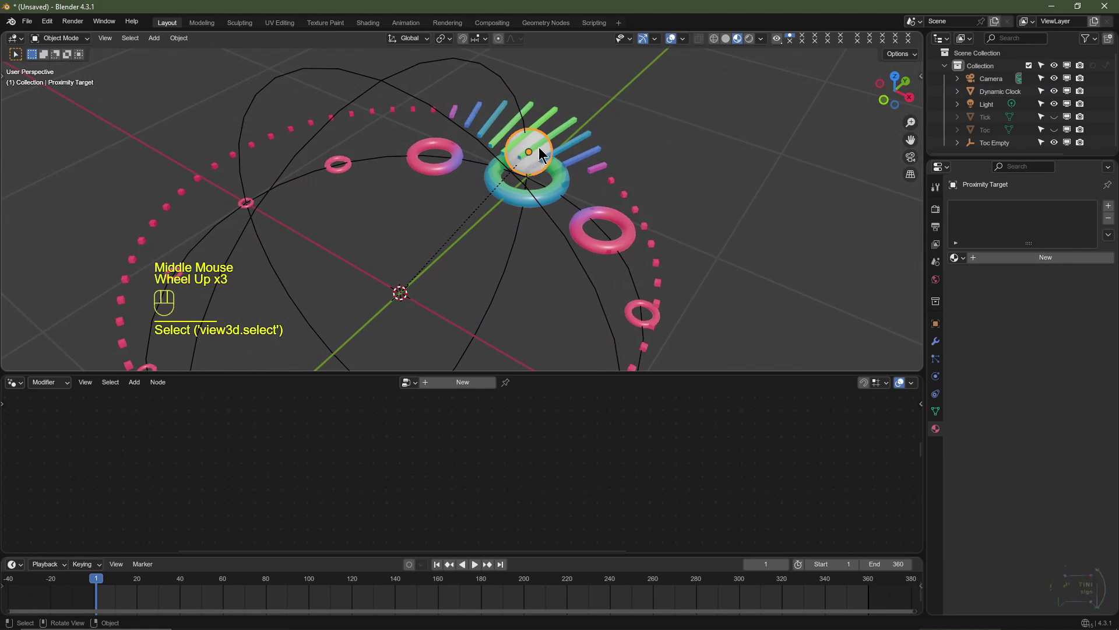
key("space")
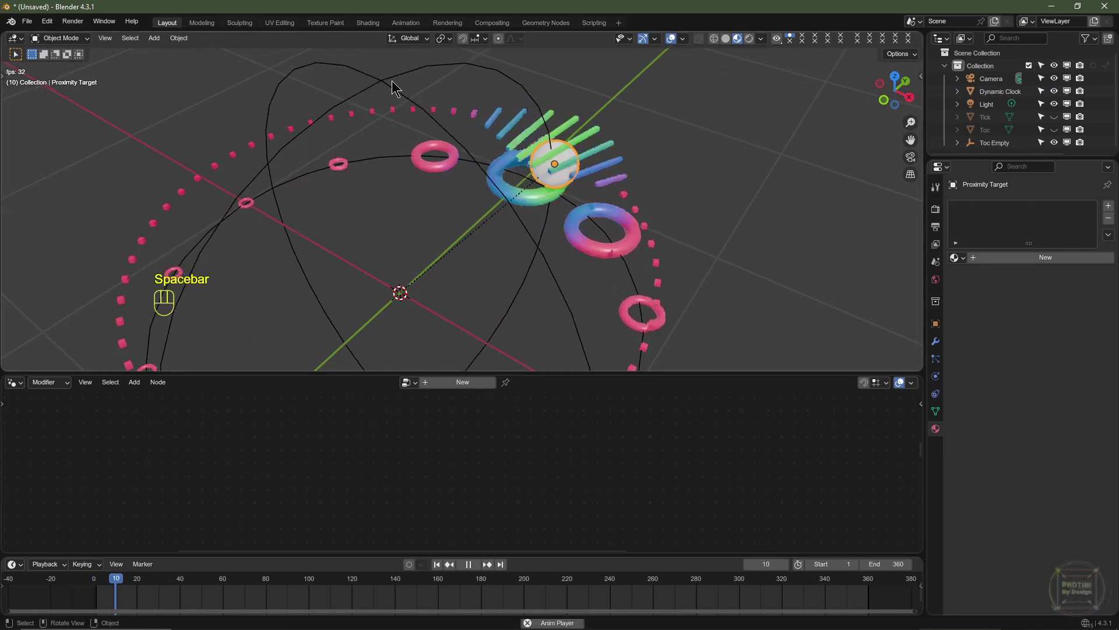
key("space")
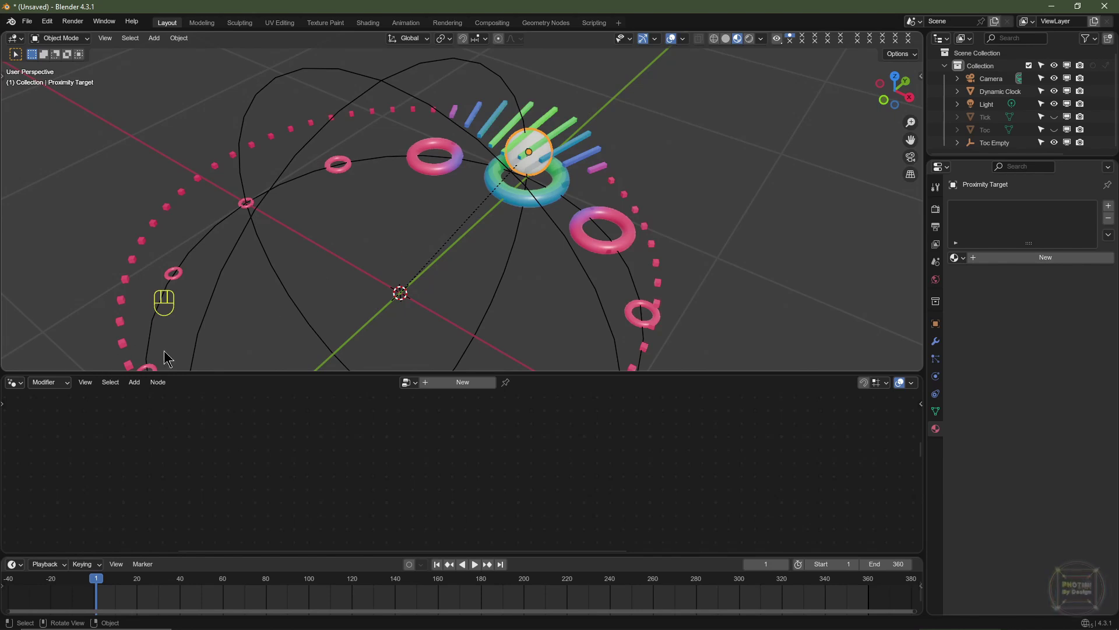
Switch the node editor to the Shader Editor and create a material named Be Magnificent for the Proximity Target sphere.
left_click(15, 381)
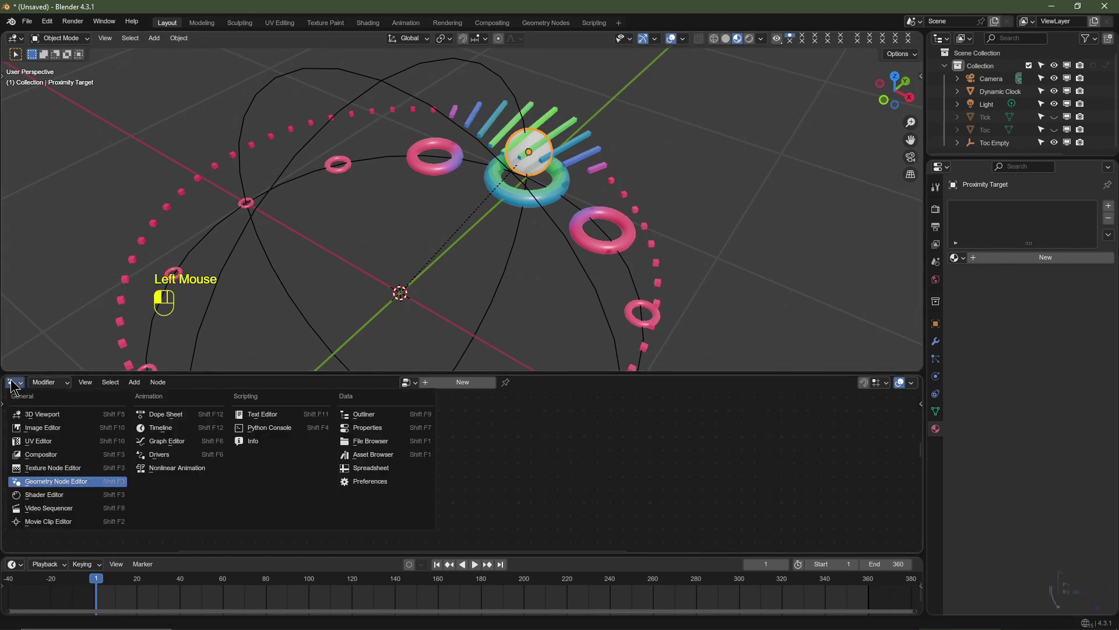
left_click(55, 497)
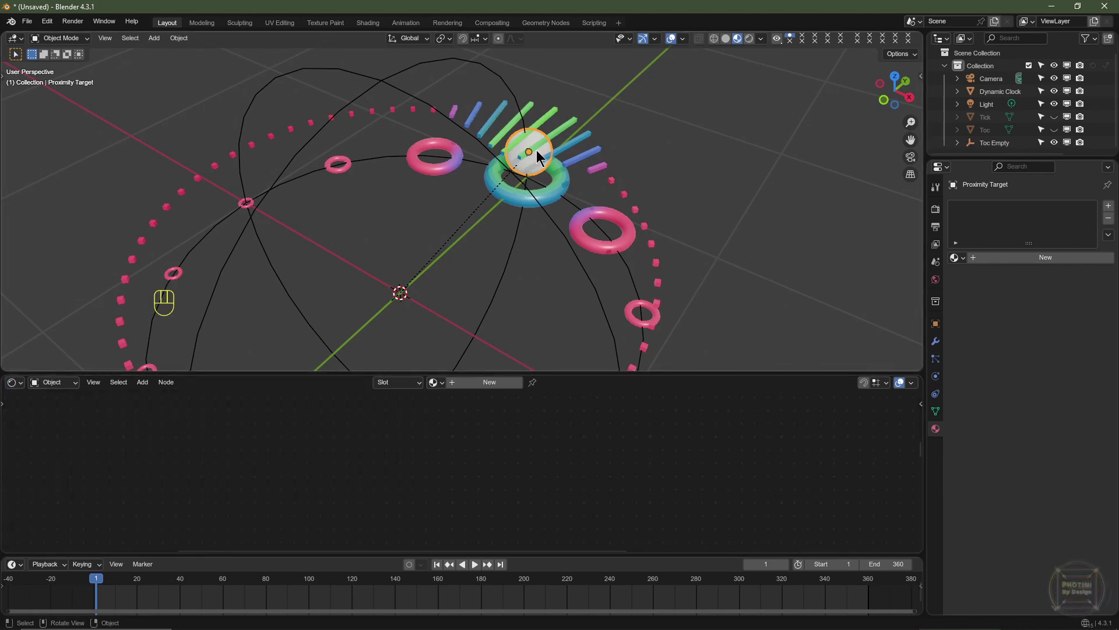
left_click(483, 383)
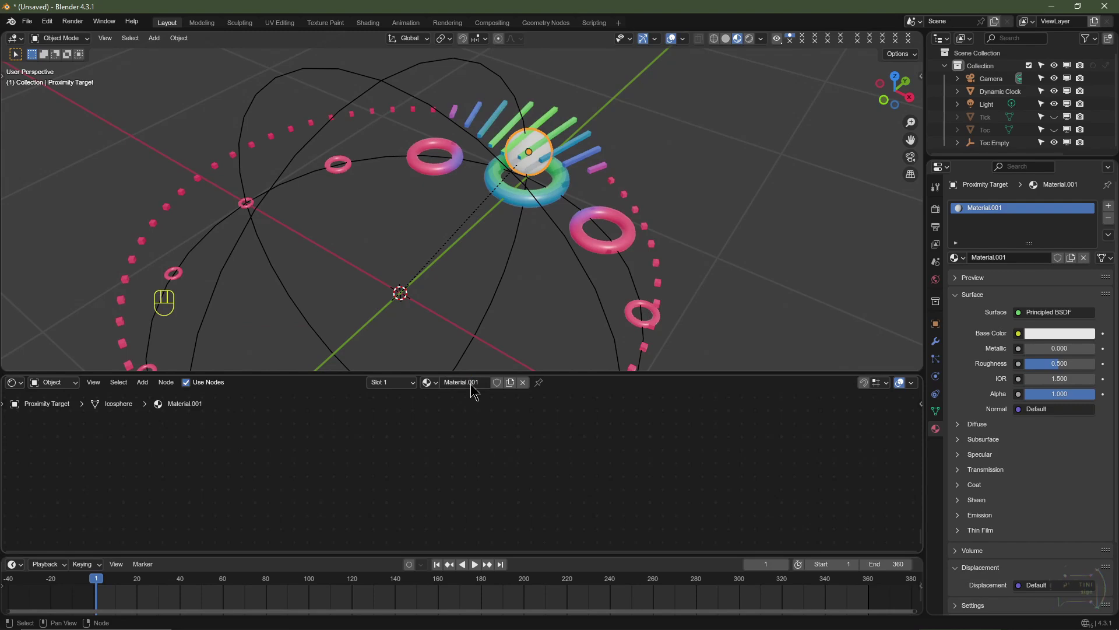
left_click(471, 384)
type("Be Magnificent")
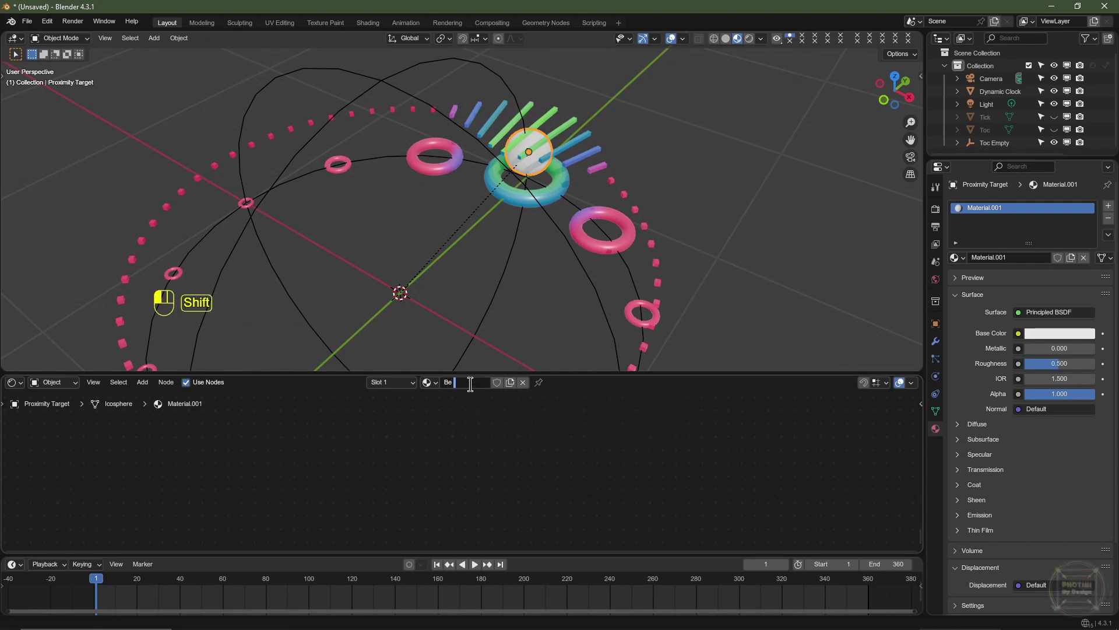
key("Return")
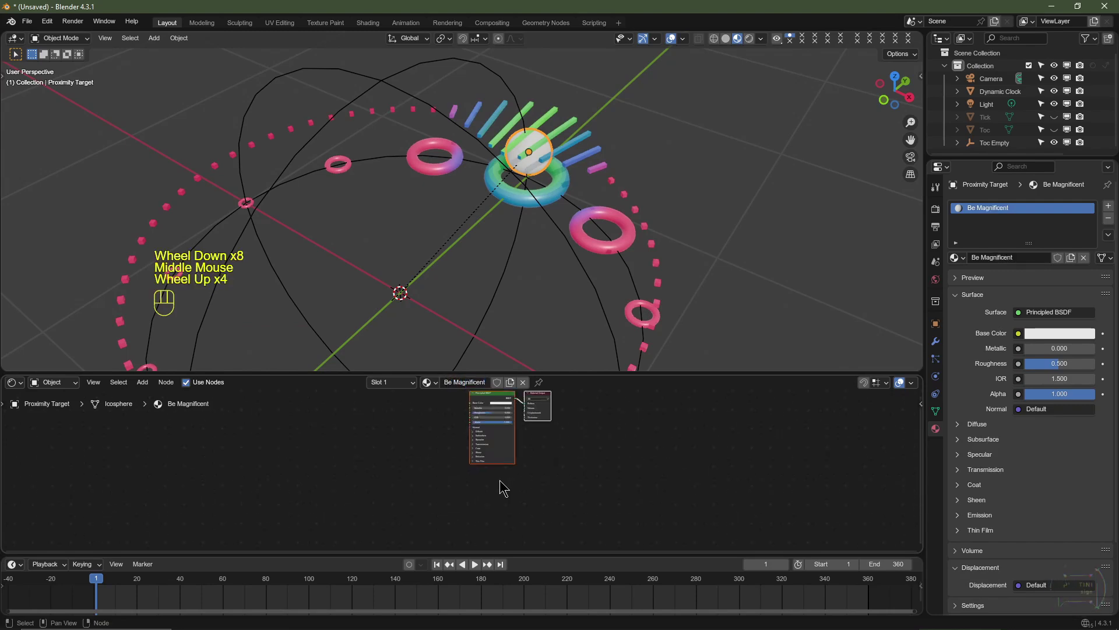
middle_click_drag(560, 447, 537, 478)
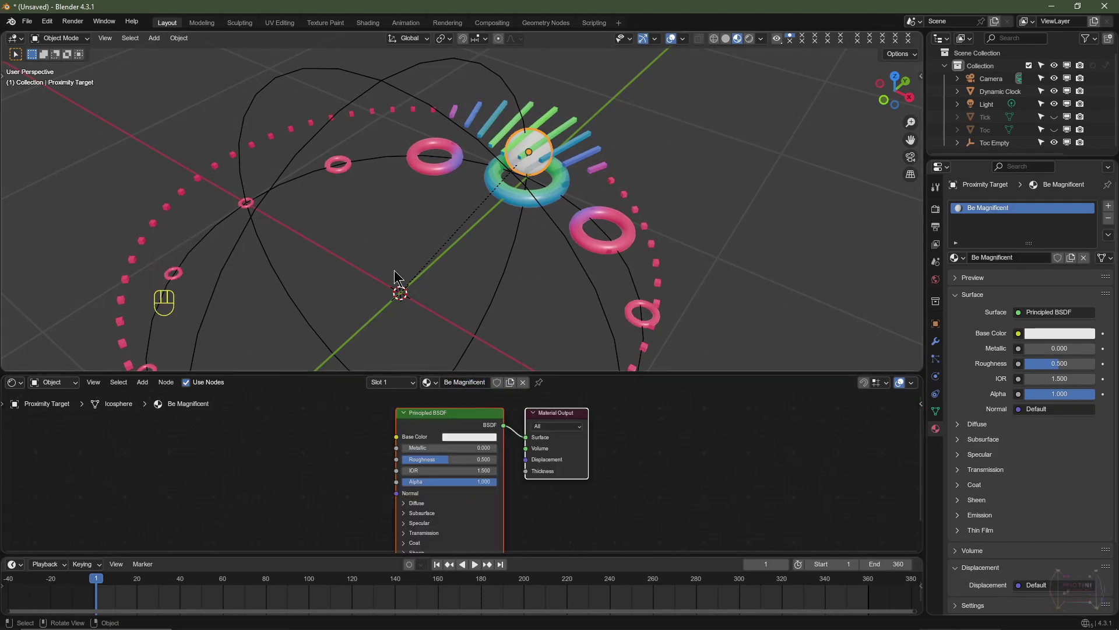
Add a cube mesh at the center of the clock.
key("shift+a")
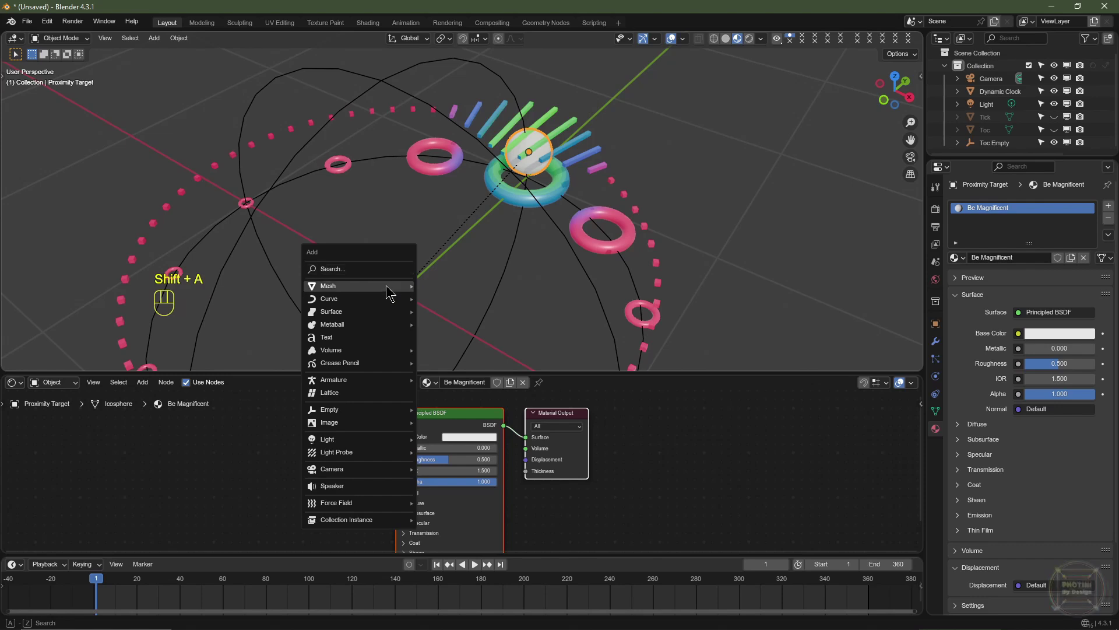
mouse_move(385, 286)
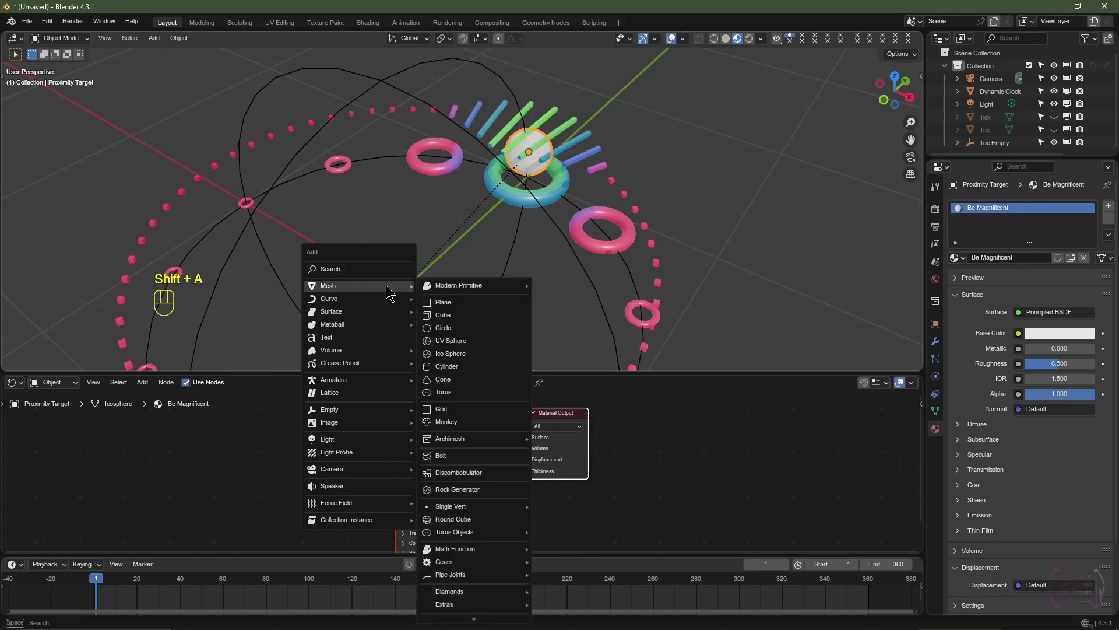
left_click(457, 317)
scroll(457, 233, "down", 2)
In Edit Mode, scale the cube's geometry to 0.1 along X and 0.1 along Z to form a long bar.
key("Tab")
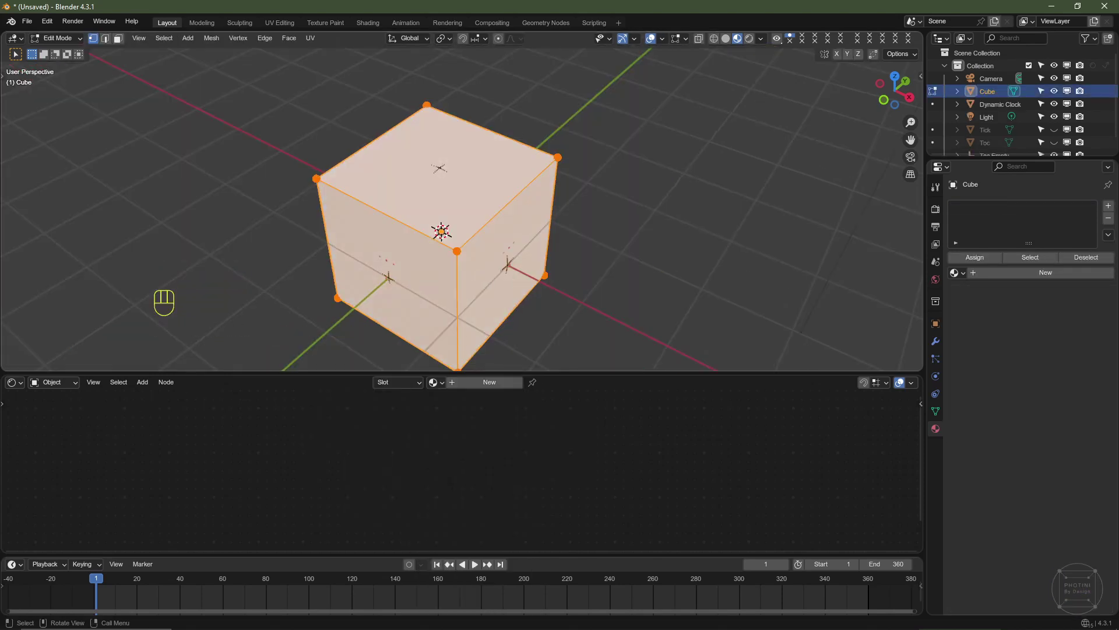
key("s")
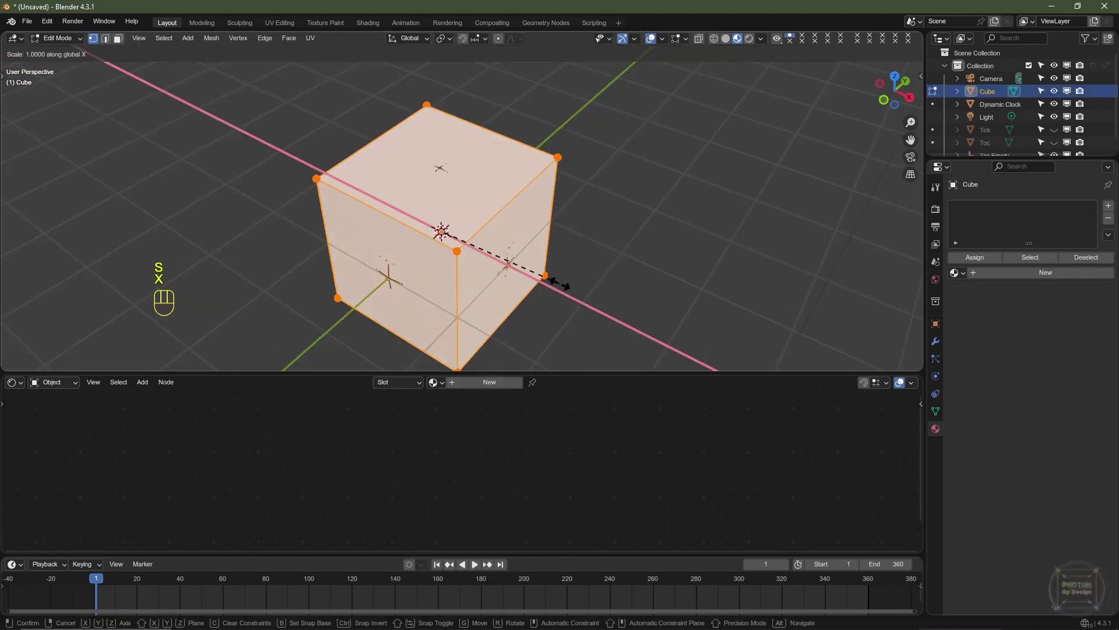
key("x")
key("period")
key("1")
key("Return")
type("sz")
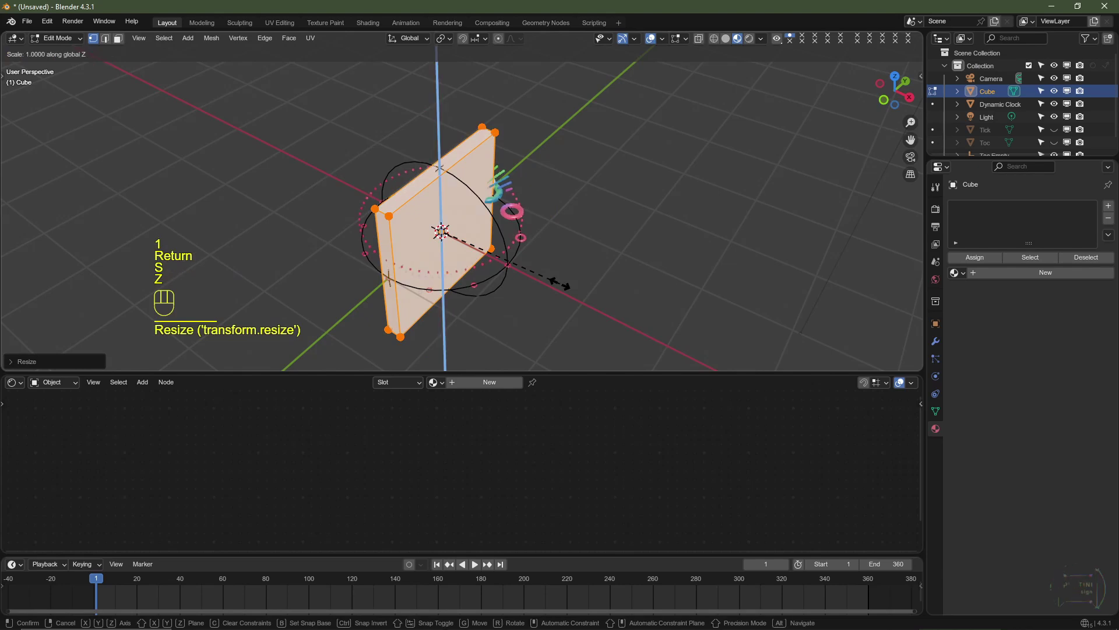
type(".1")
key("Return")
From the top view, move the bar's geometry along positive Y with snapping until its lower end sits at the object's origin.
scroll(523, 292, "down", 2)
key("KP_7")
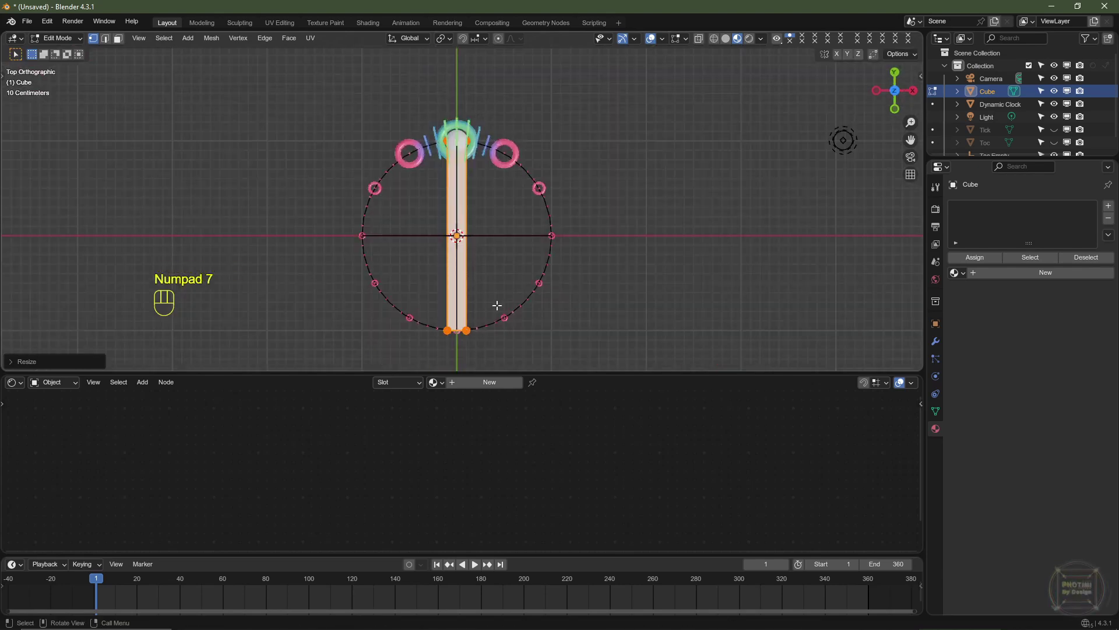
key("g")
key("y")
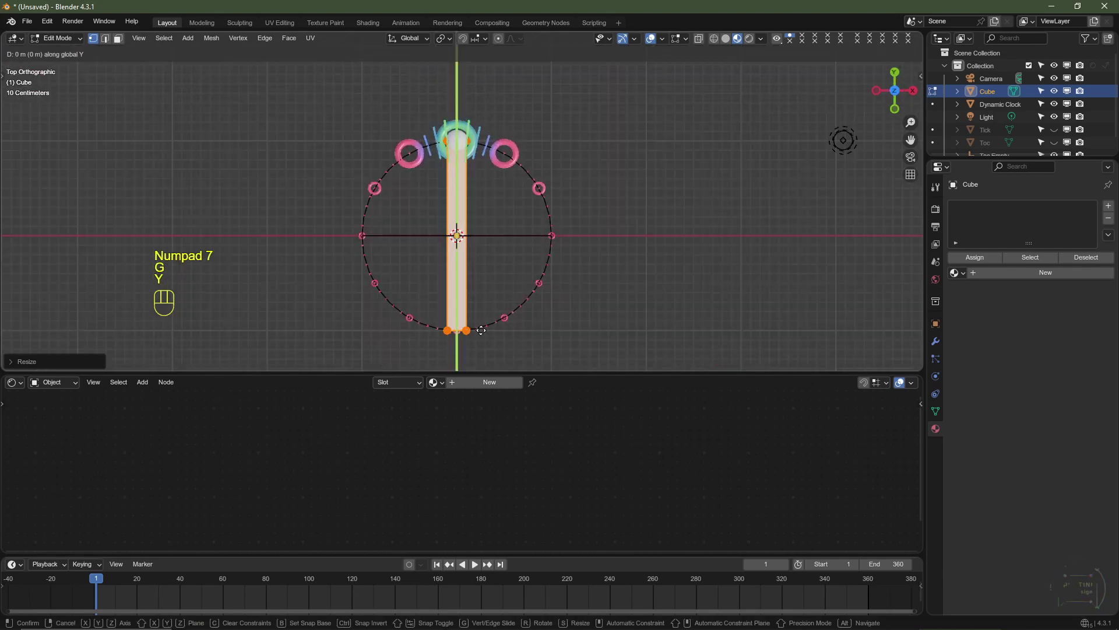
key("ctrl")
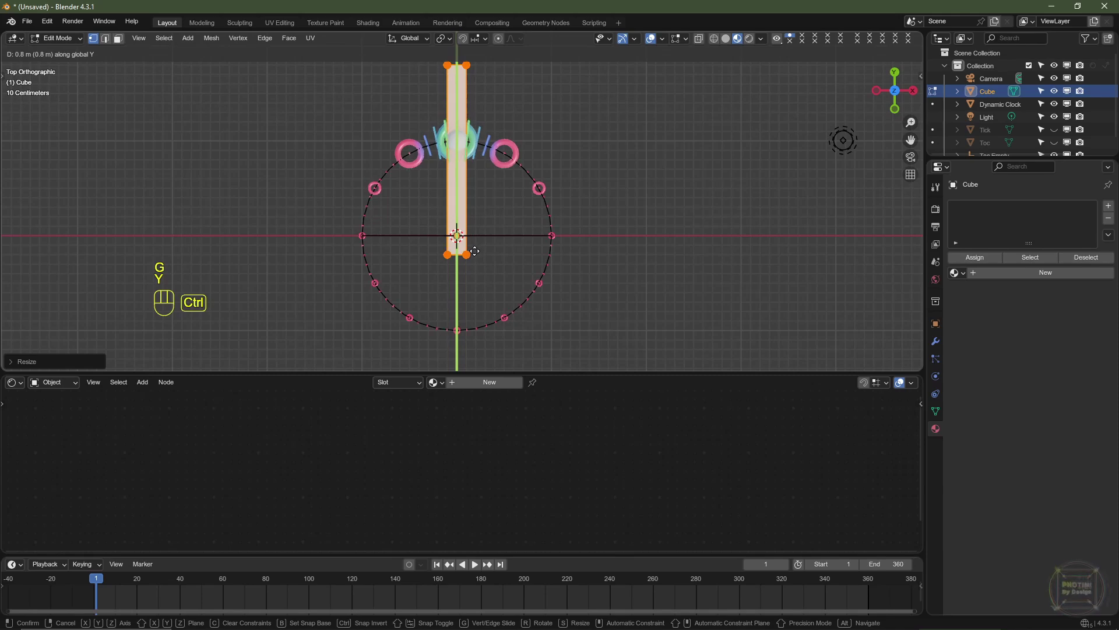
left_click(476, 239, "ctrl")
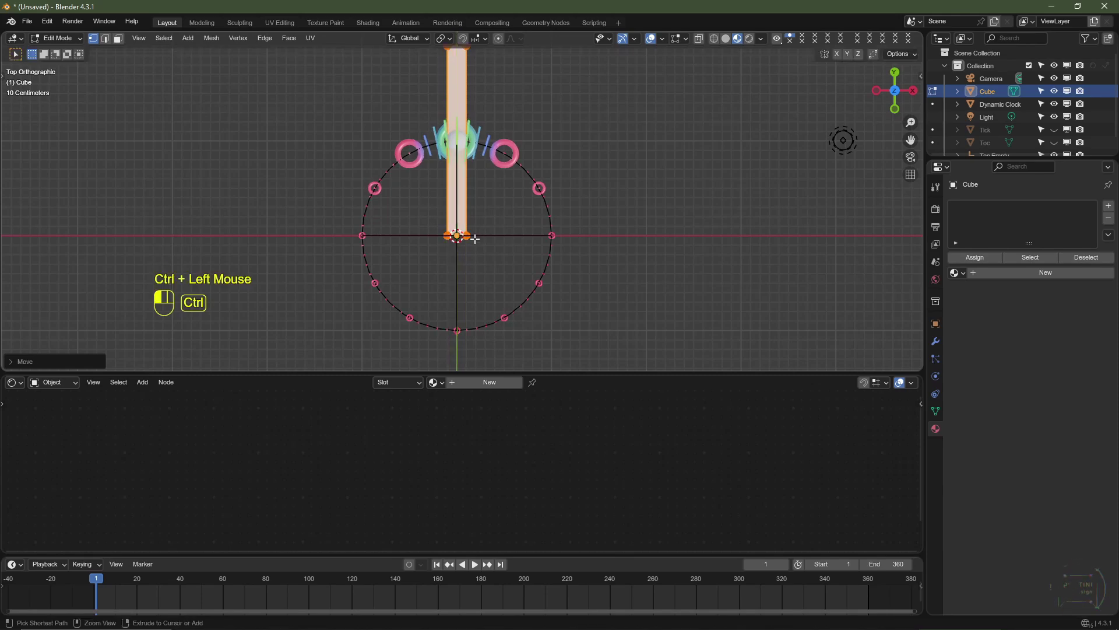
scroll(475, 238, "up", 2)
scroll(465, 298, "down", 2)
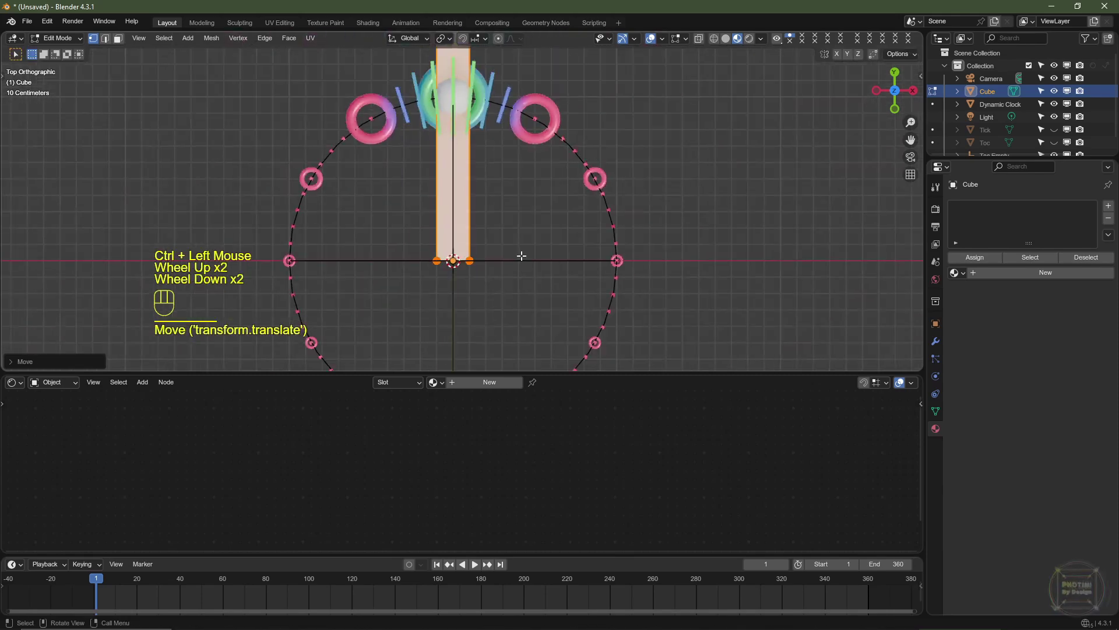
Return to Object Mode and scale the bar down uniformly until its tip ends just short of the large ring.
key("Tab")
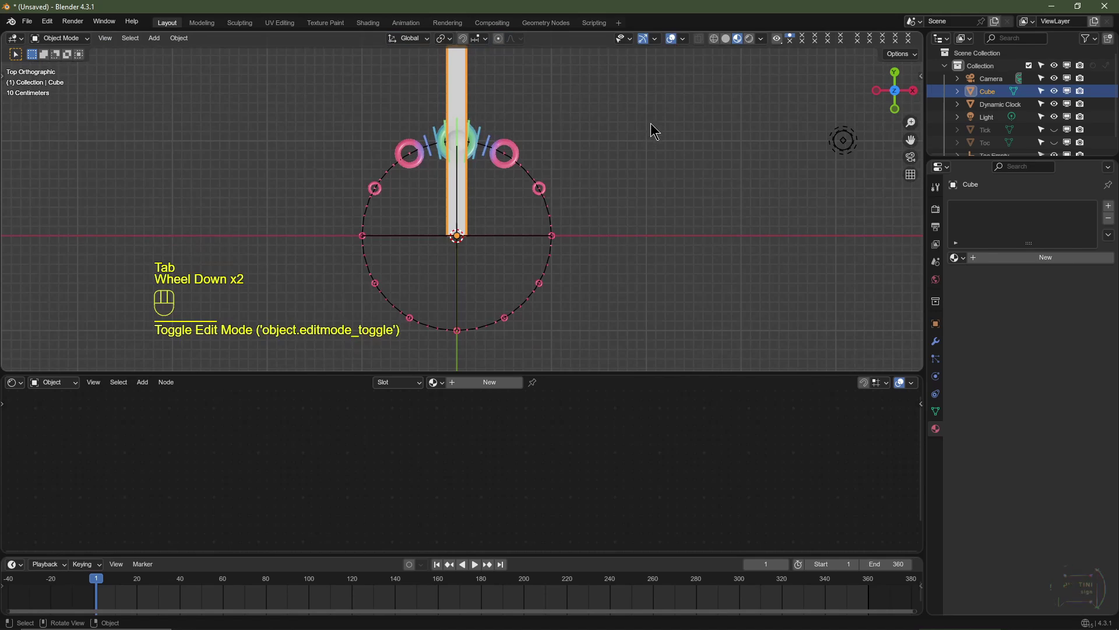
key("s")
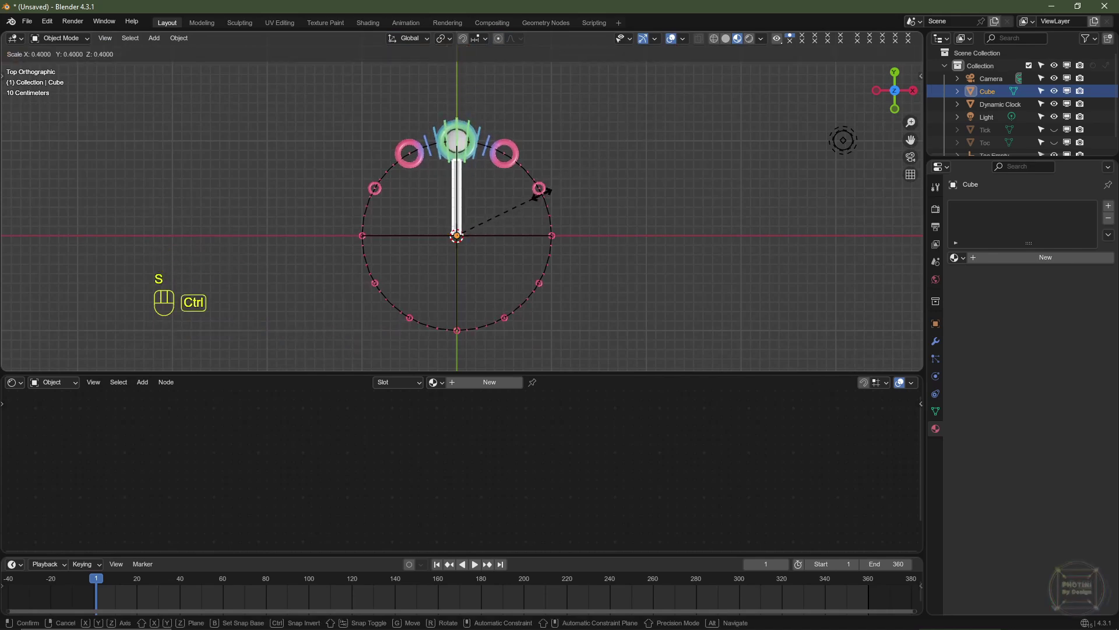
left_click(483, 214)
scroll(550, 277, "up", 5)
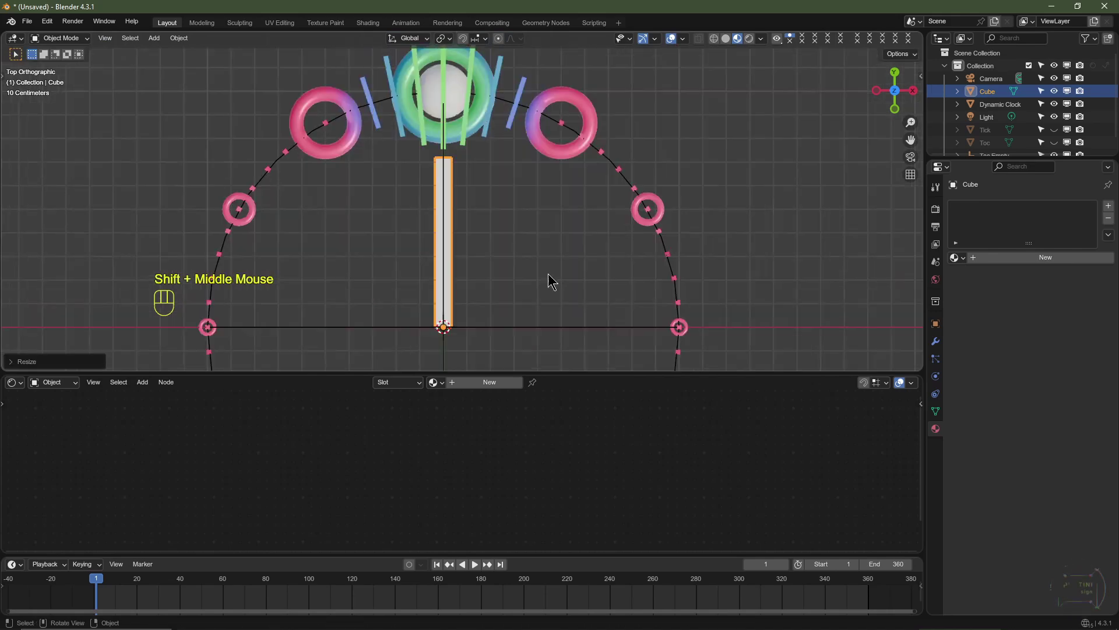
Thin the bar by scaling it down on every axis except Y.
key("s")
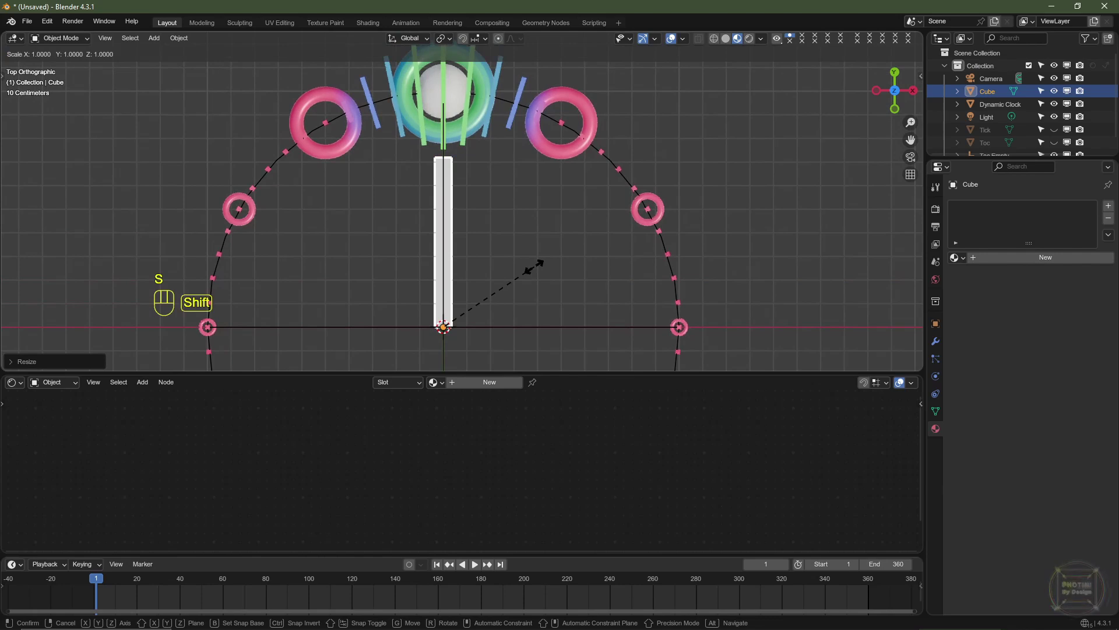
key("shift+y")
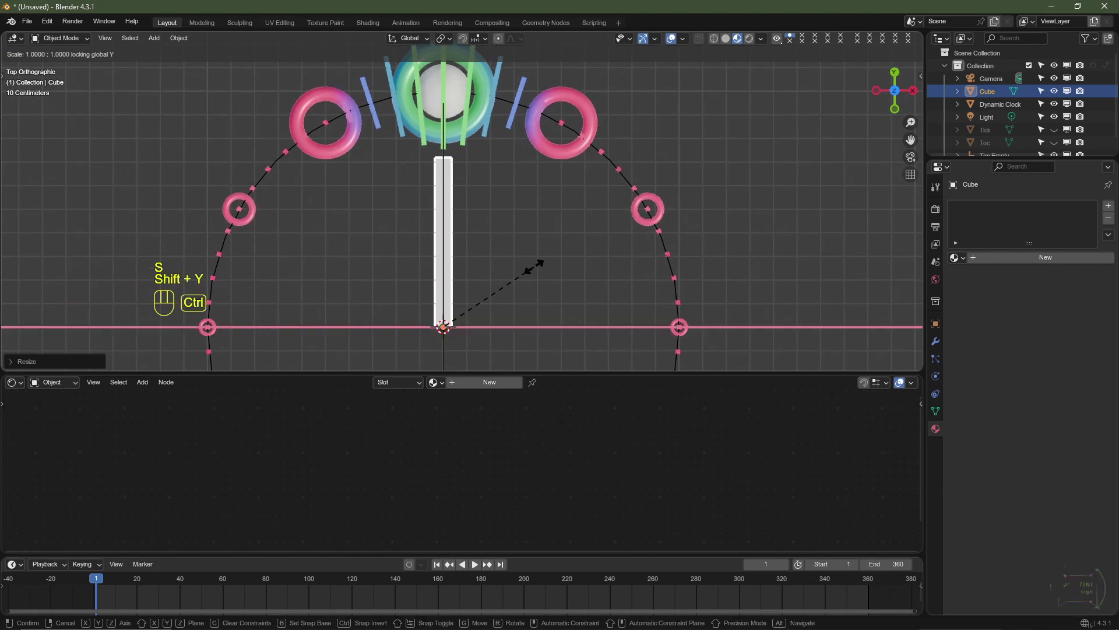
left_click(500, 286, "ctrl")
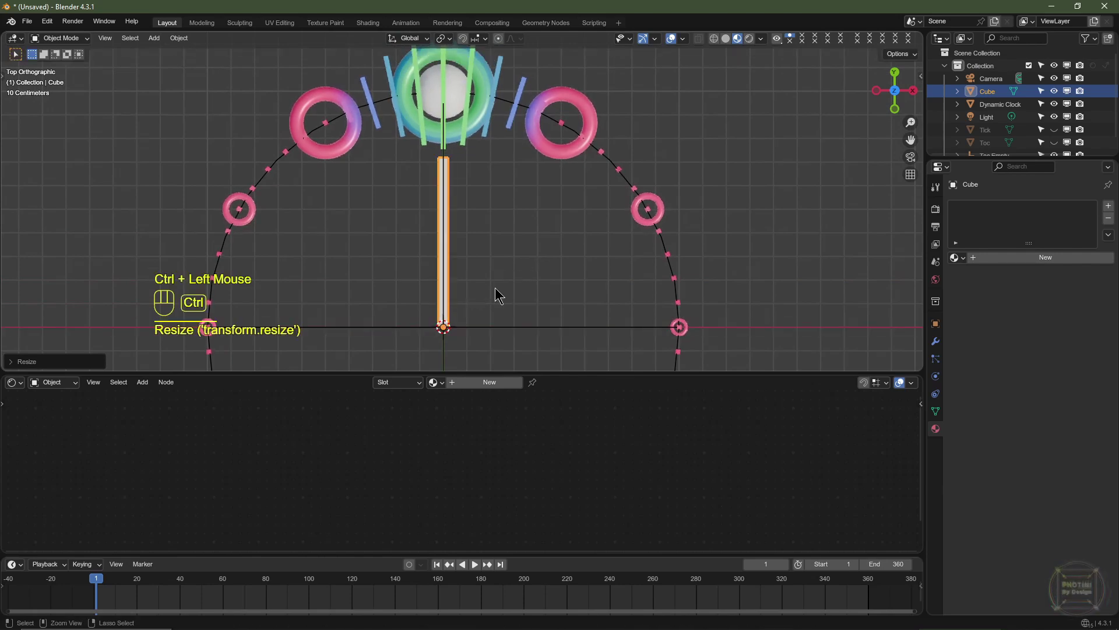
Apply the bar's scale, and in Edit Mode scale down its far-end vertices with X-ray on to taper the bar towards the ring.
key("ctrl+a")
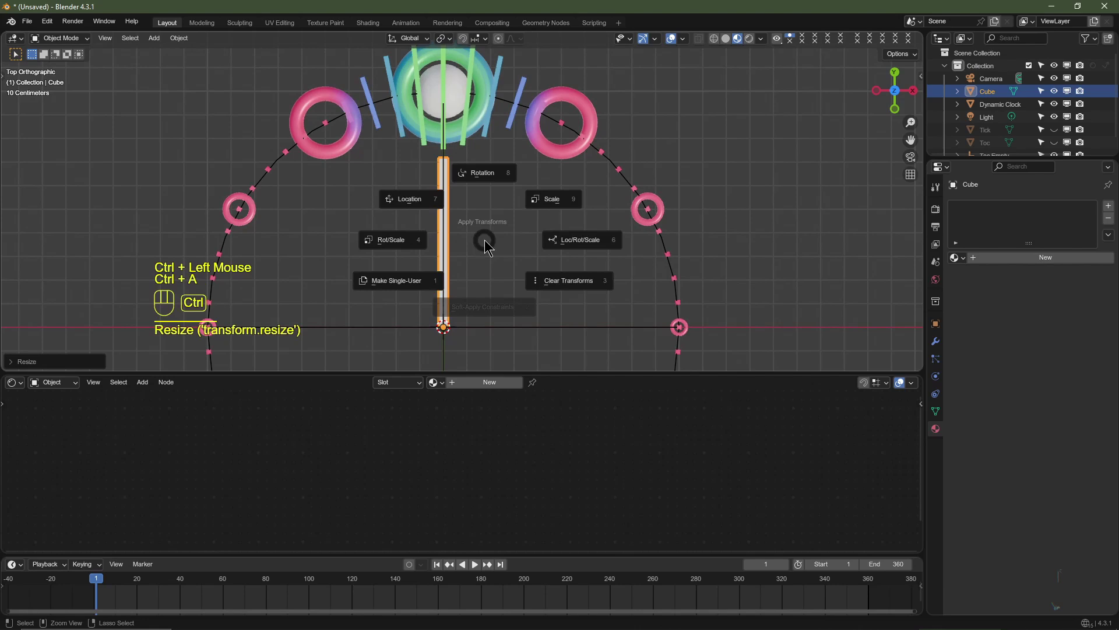
left_click(544, 203)
key("Tab")
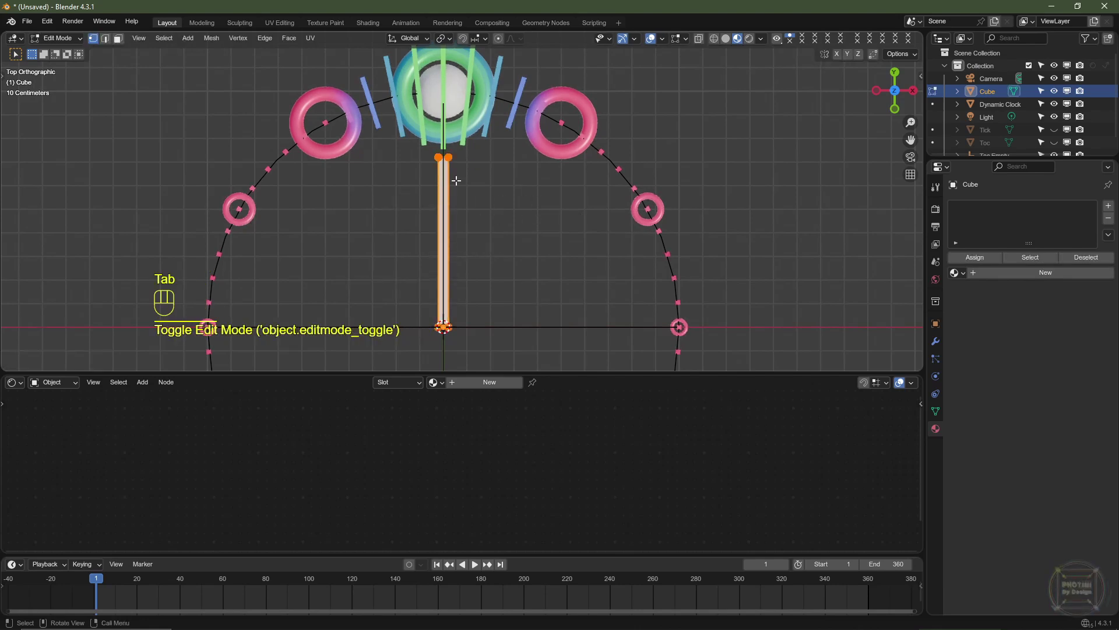
left_click(700, 40)
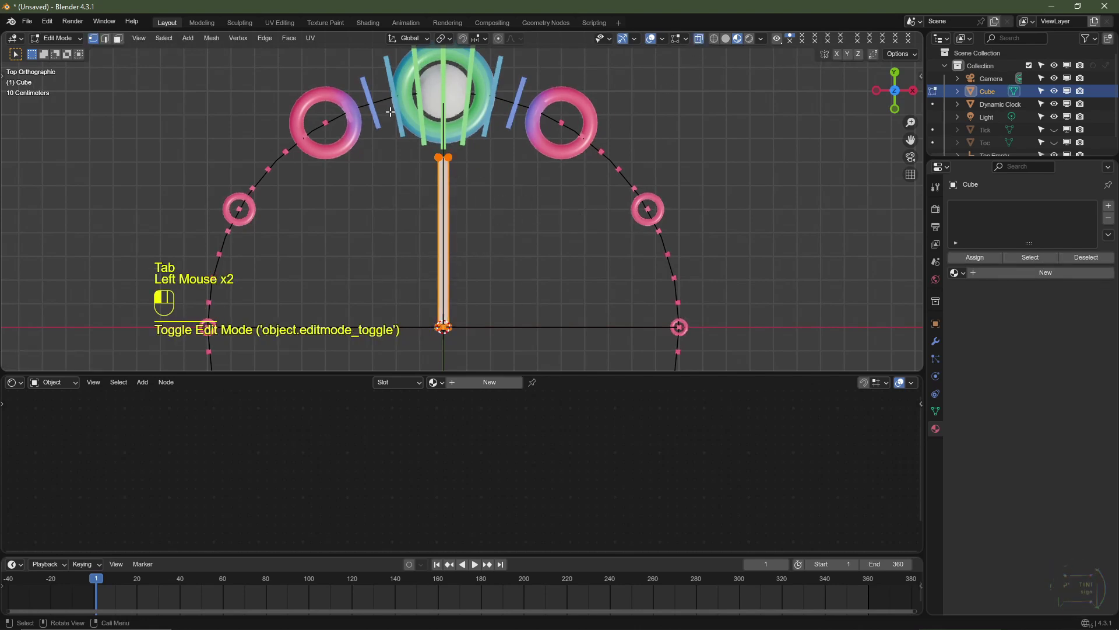
left_click_drag(391, 111, 519, 182)
scroll(533, 190, "up", 4)
middle_click_drag(559, 193, 610, 228, "shift")
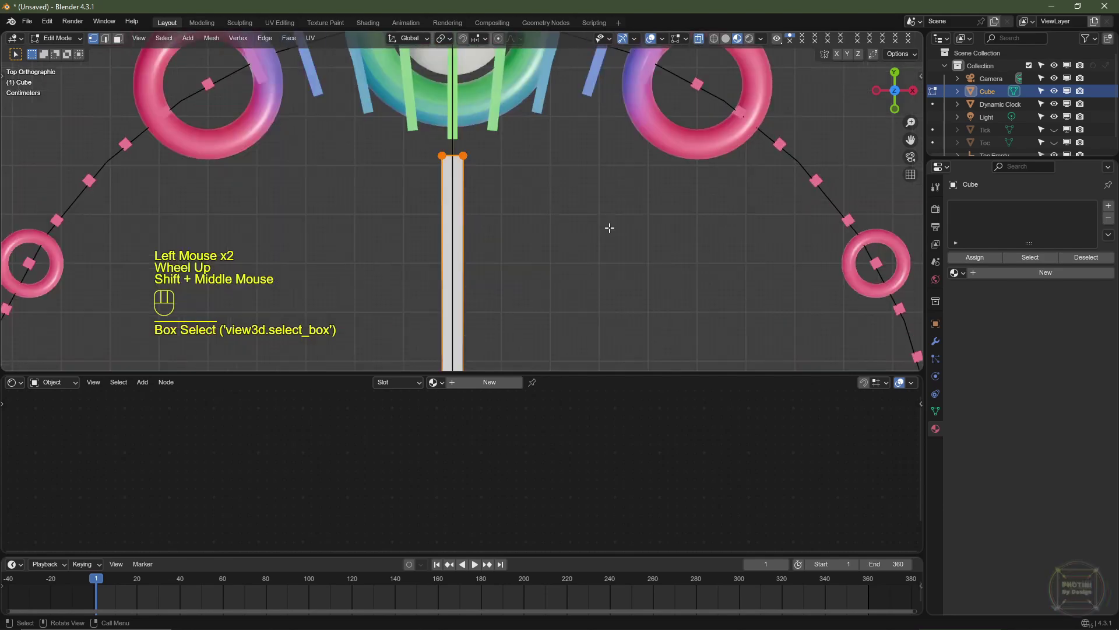
key("s")
key("ctrl")
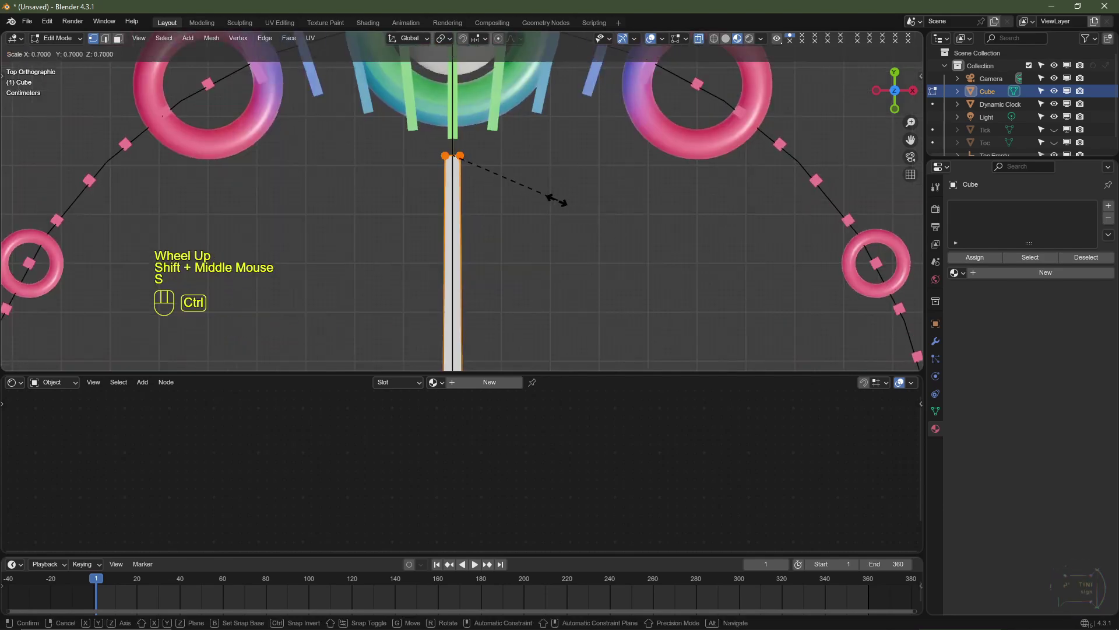
left_click(507, 172, "ctrl")
scroll(549, 218, "down", 3)
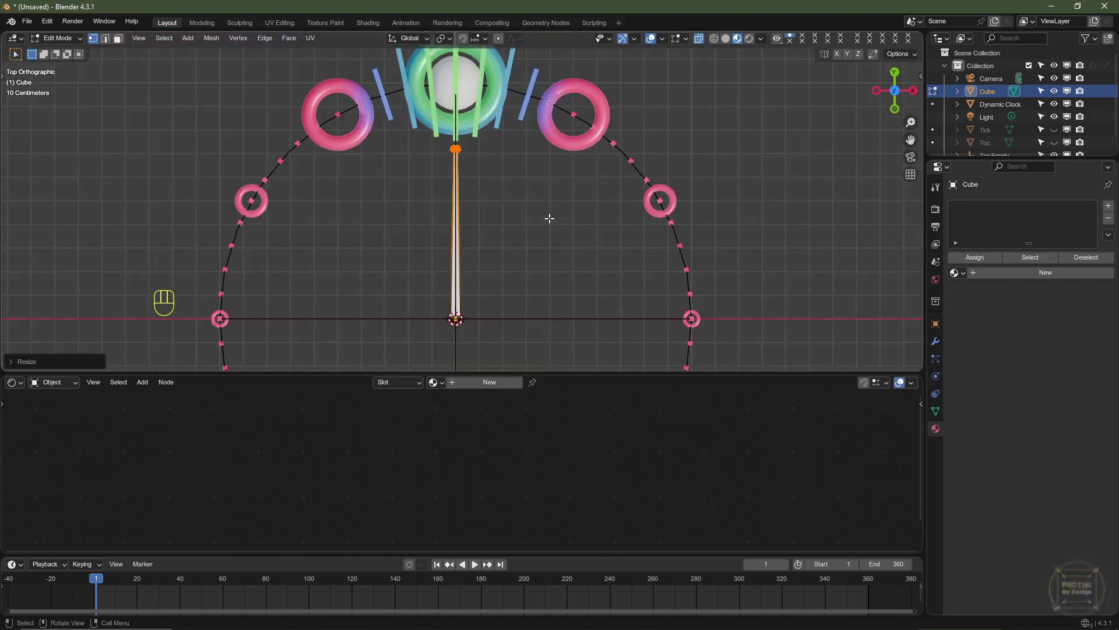
key("Tab")
From the right side view, duplicate the tapered hand and move the copy 0.05 m up along Z.
middle_click_drag(534, 222, 394, 302)
key("KP_3")
scroll(455, 274, "up", 2)
key("shift+d")
key("z")
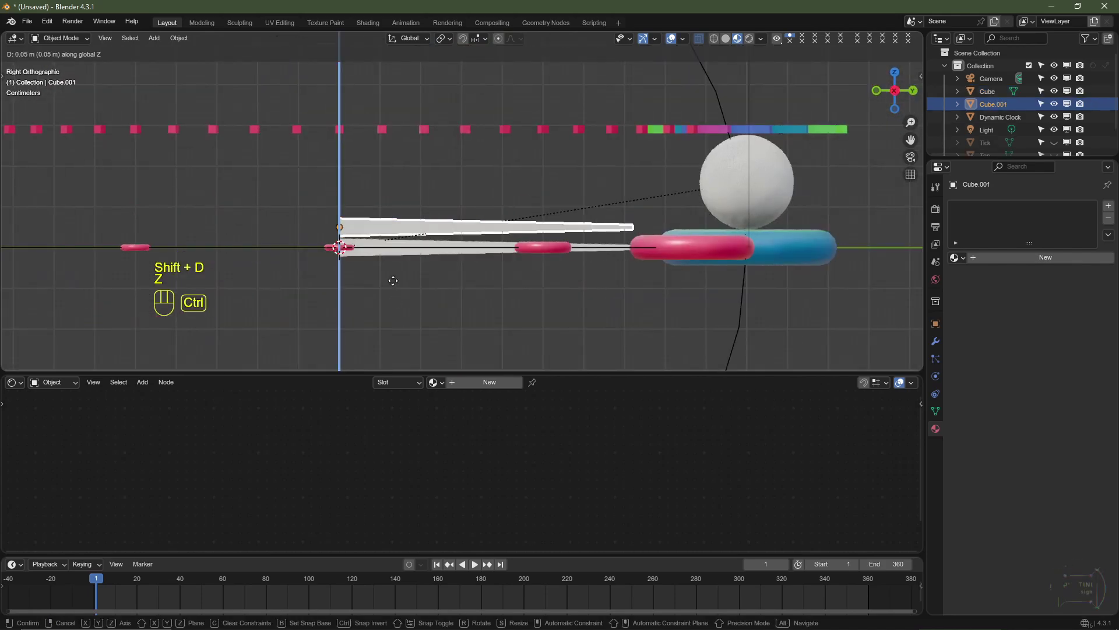
left_click(393, 281)
Scale the duplicated hand down uniformly to about four-fifths of the lower hand's length and apply its scale.
key("s")
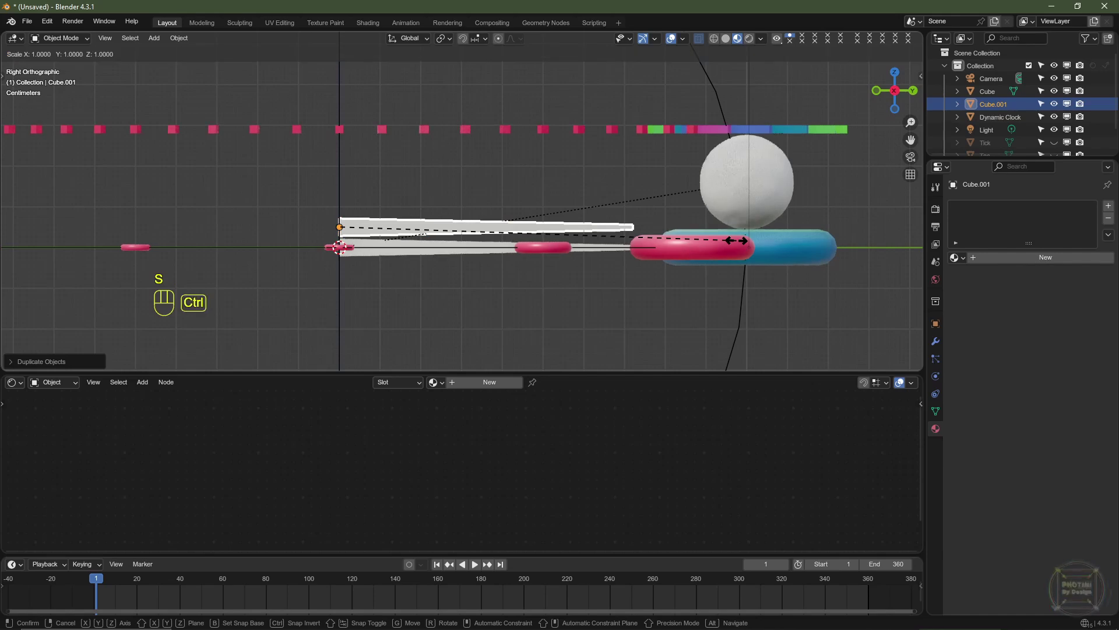
left_click(651, 236, "ctrl")
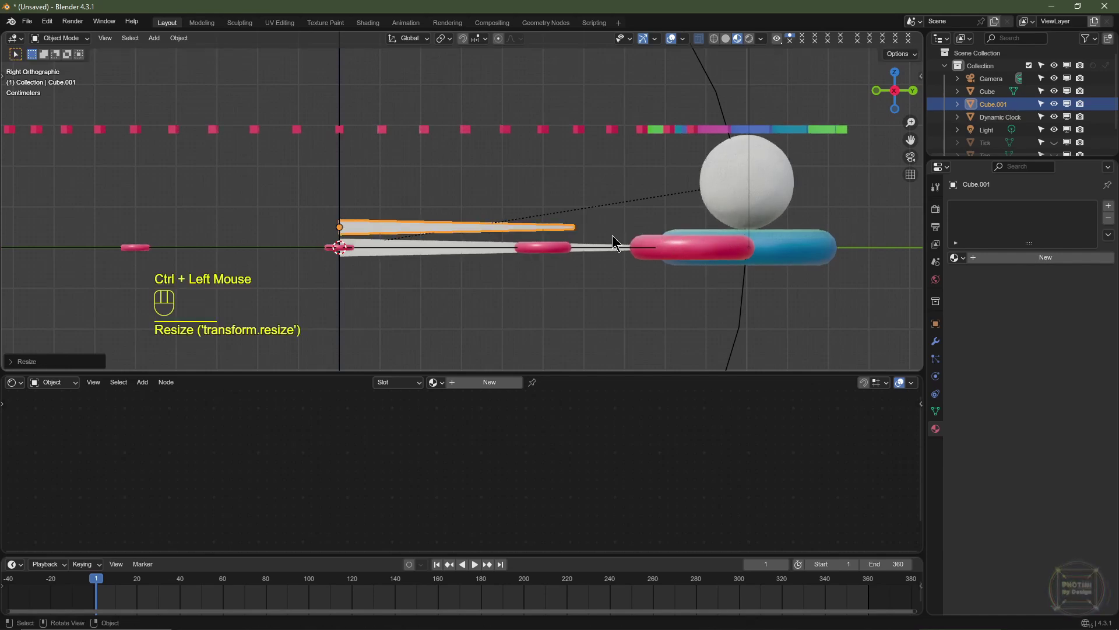
key("ctrl+a")
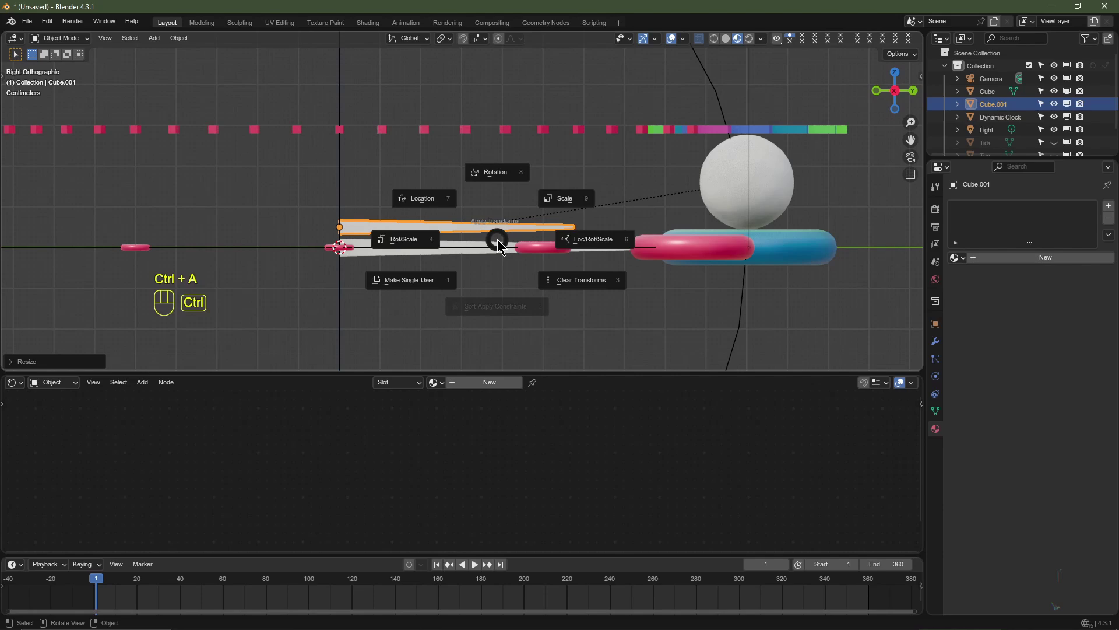
left_click(566, 201)
Link the Be Magnificent material from the Proximity Target sphere to both clock hands.
left_click(381, 252, "shift")
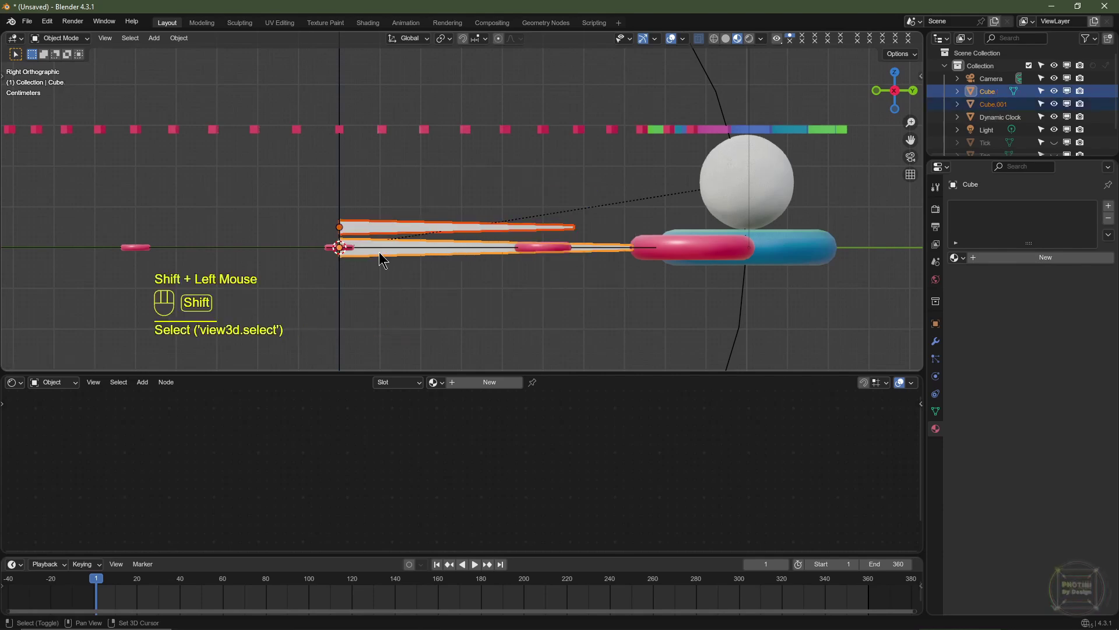
middle_click_drag(432, 232, 659, 200)
key("shift")
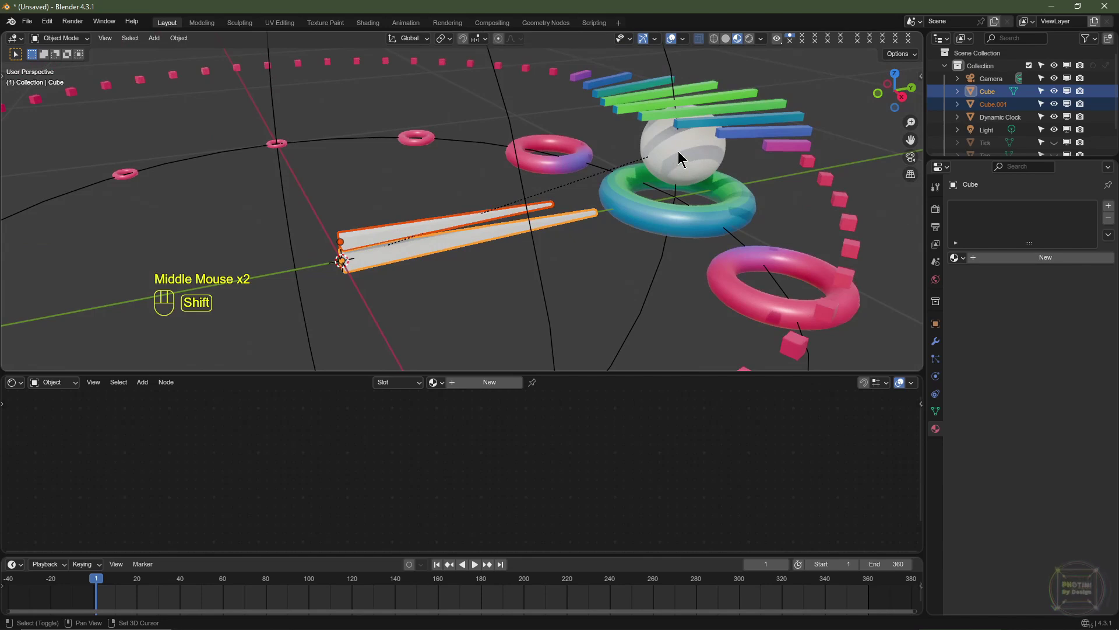
left_click(677, 151, "shift")
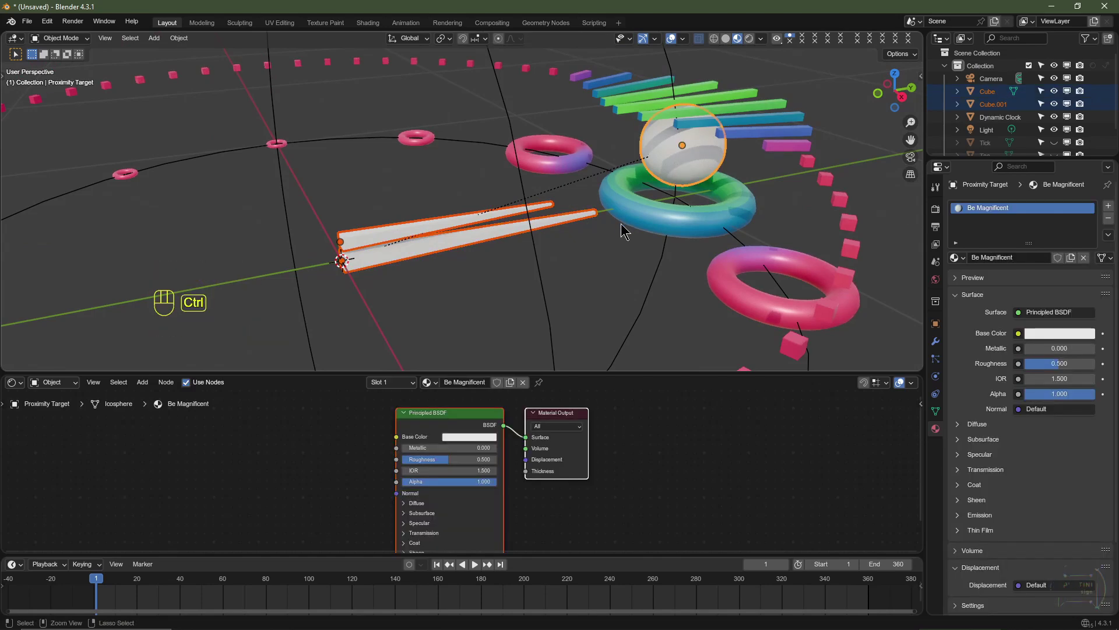
key("ctrl+l")
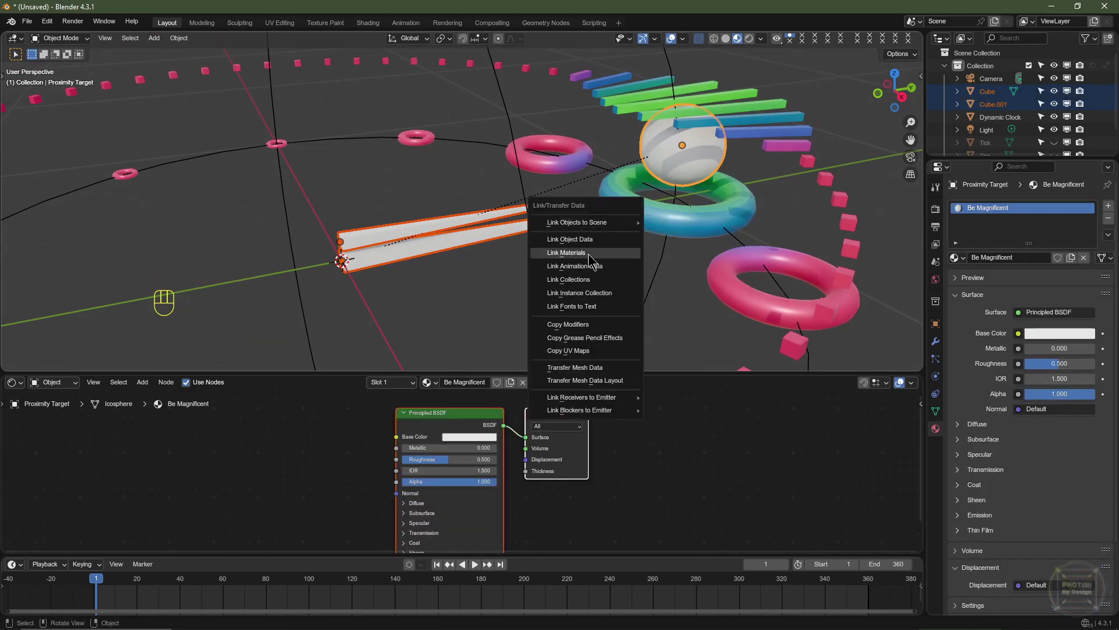
left_click(590, 254)
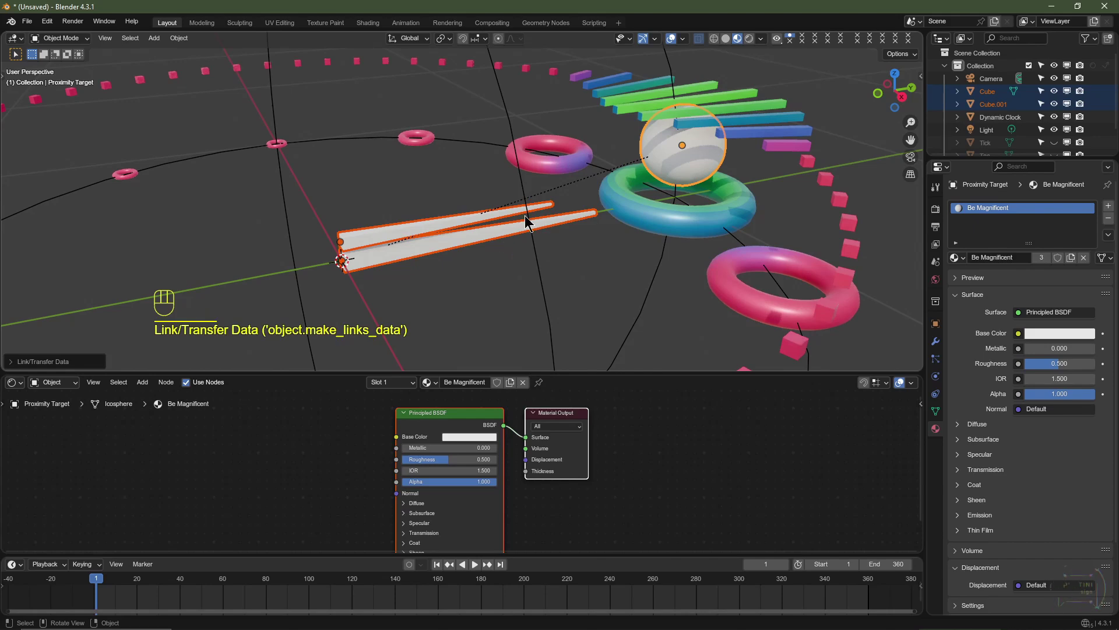
Rename the longer, lower hand object to A.
left_click(501, 235)
scroll(548, 243, "down", 2)
scroll(548, 243, "up", 1)
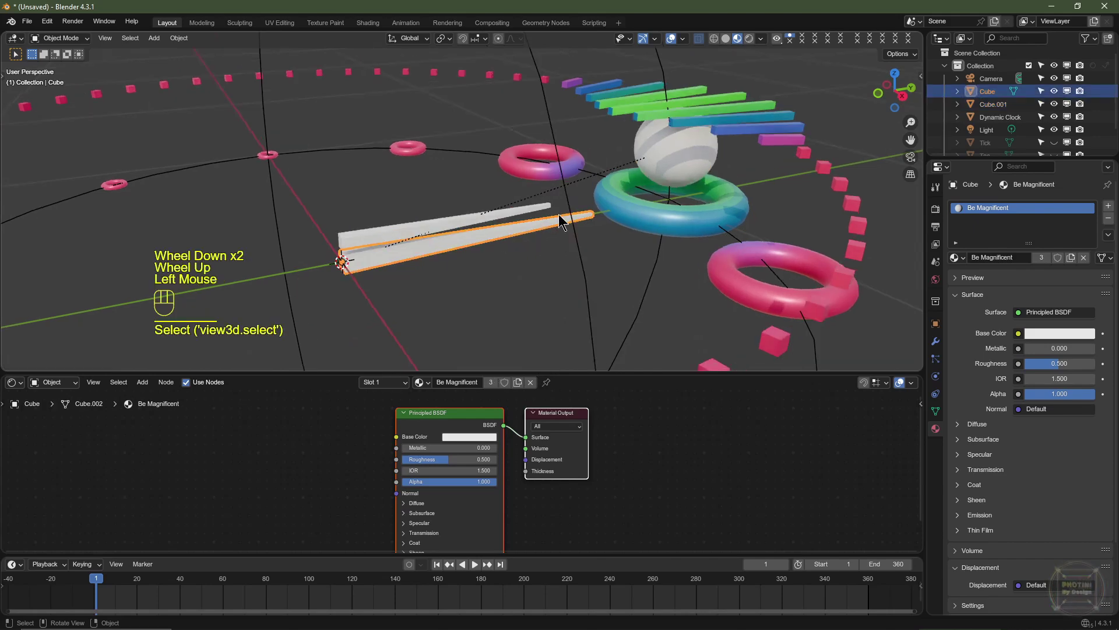
double_click(999, 91)
type("A")
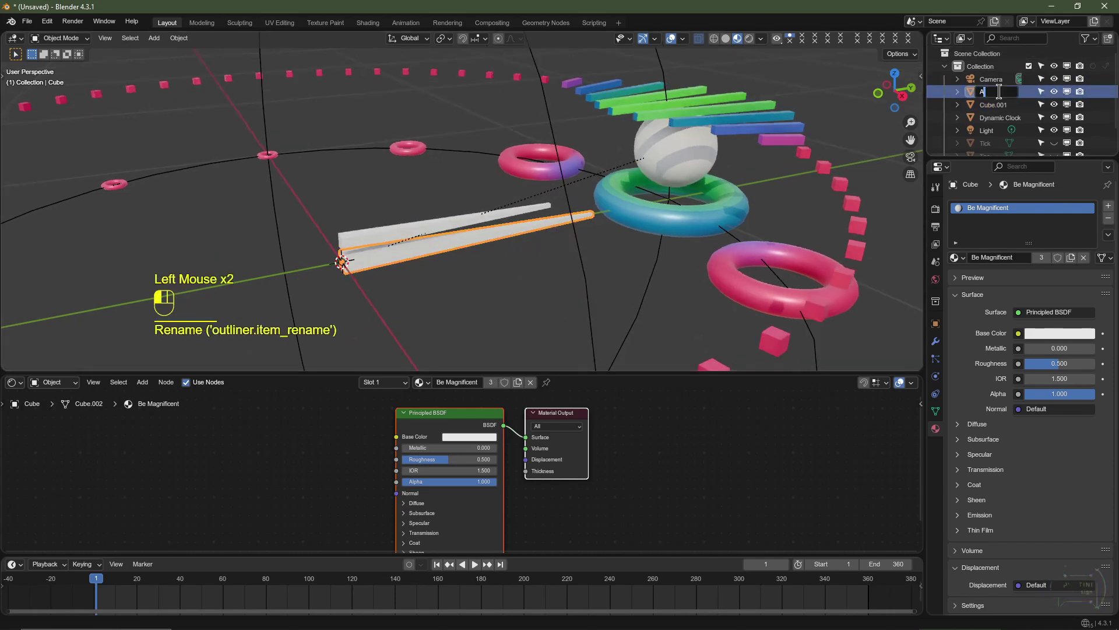
left_click(515, 166)
Rename the shorter, upper hand object to B.
left_click(447, 219)
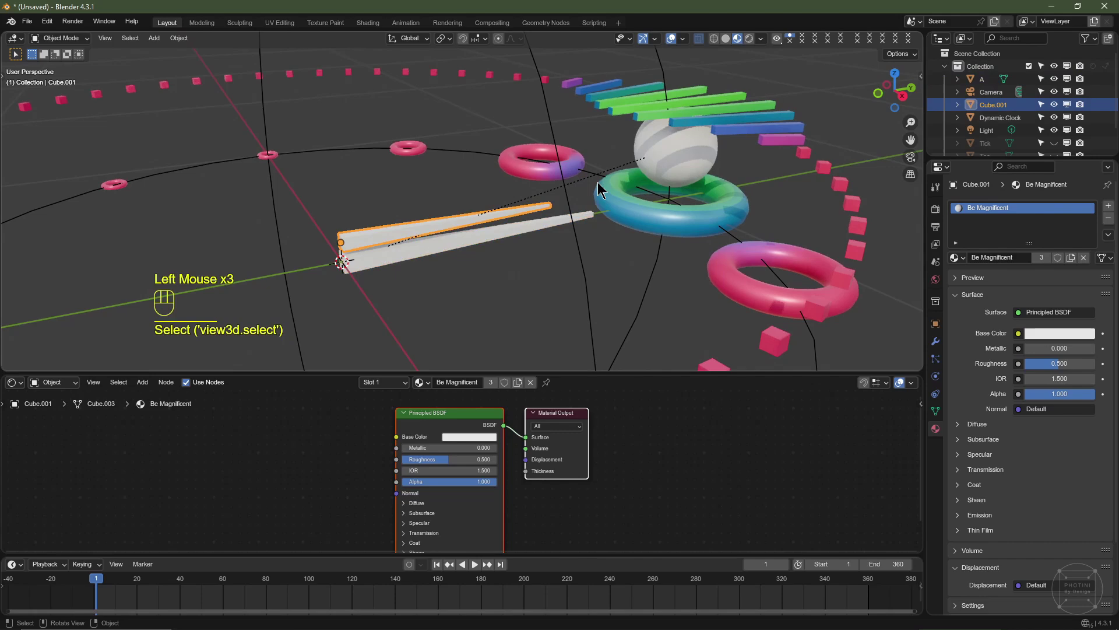
double_click(987, 104)
key("BackSpace")
type("B")
left_click(512, 237)
Parent hand A to Toc Empty with Object (Keep Transform) and play the animation to check the hand's motion.
left_click(511, 238)
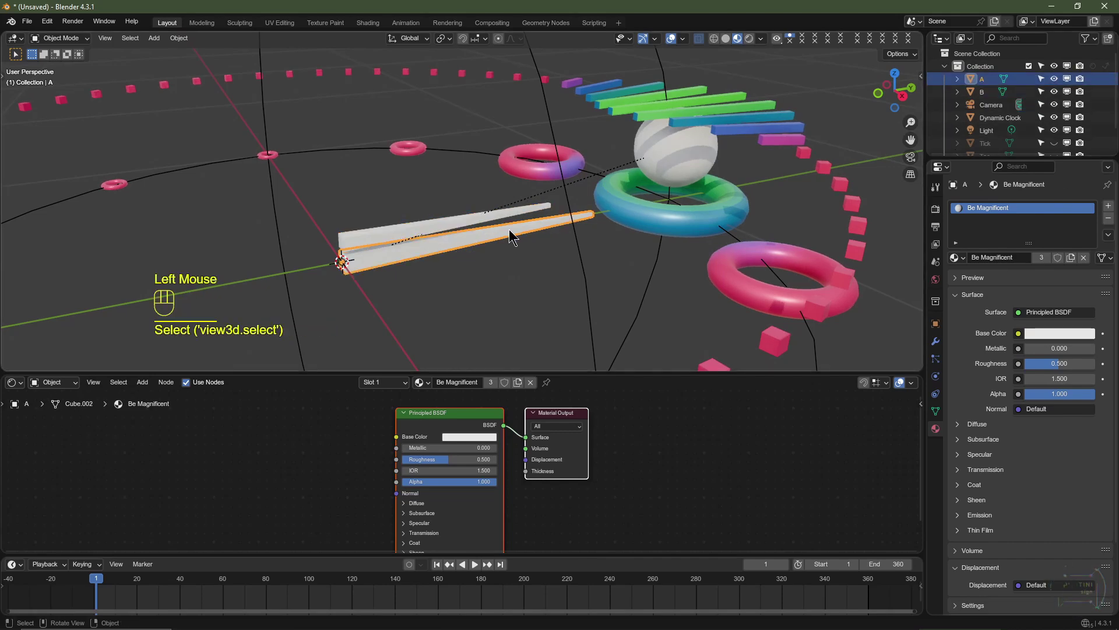
scroll(479, 218, "down", 2)
left_click(459, 69, "shift")
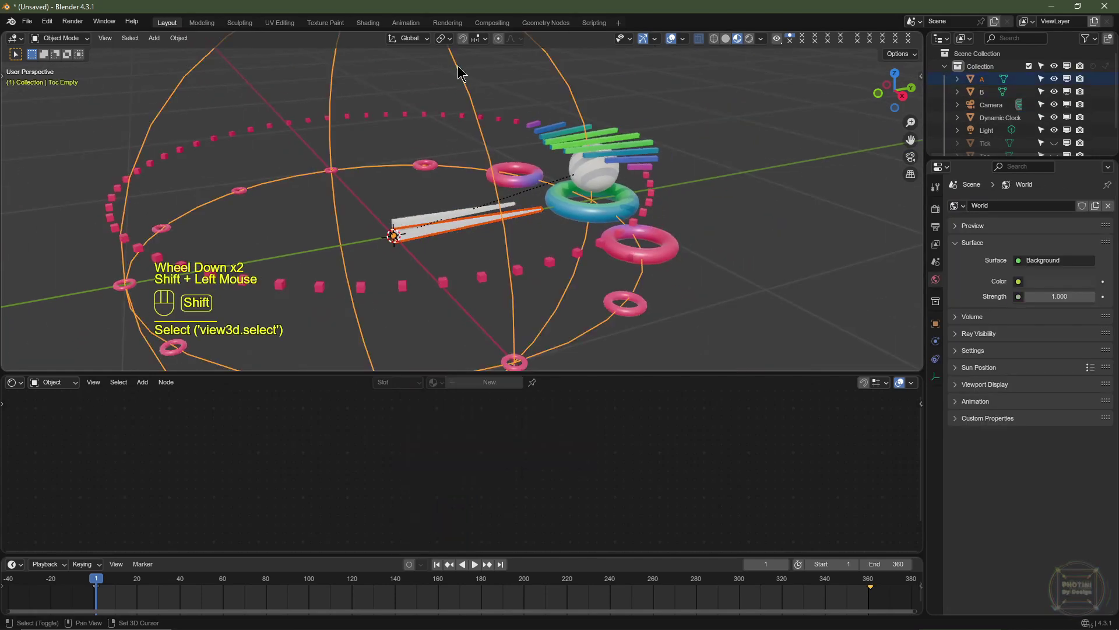
key("ctrl+p")
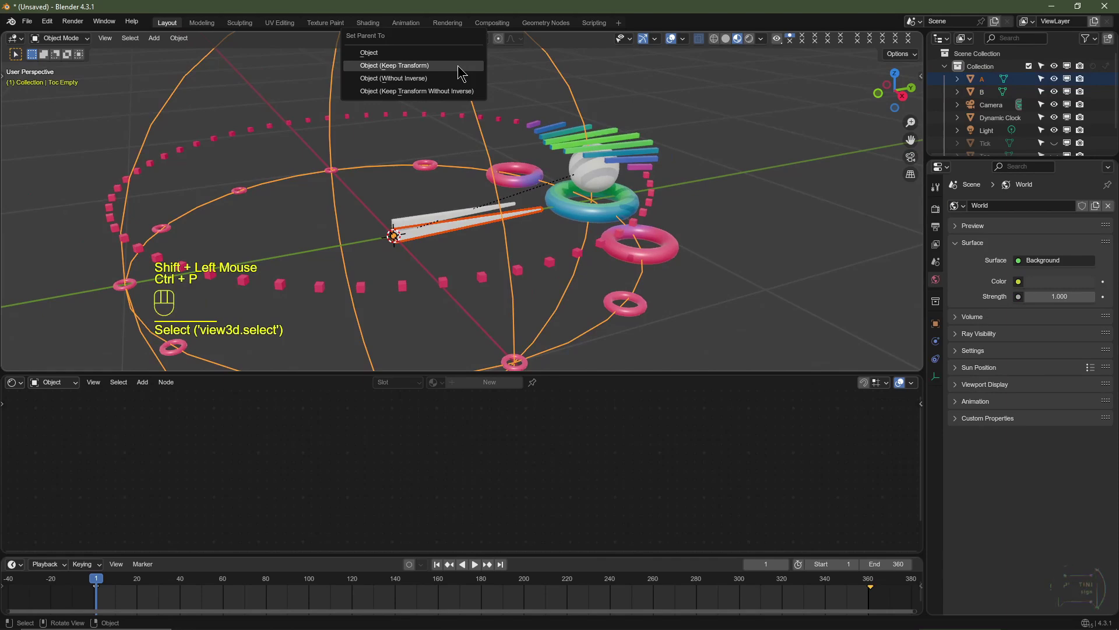
left_click(461, 67)
middle_click_drag(461, 71, 533, 212)
key("space")
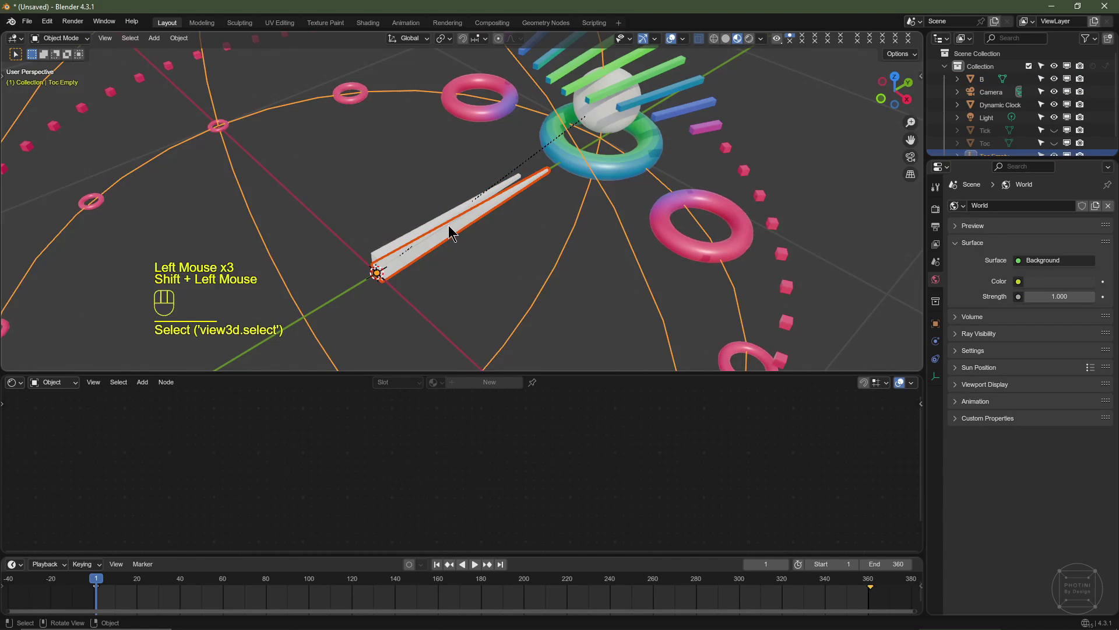
Add a sphere-shaped empty at the clock's centre and name it Tic Empty.
middle_click_drag(453, 233, 452, 205)
left_click(428, 222)
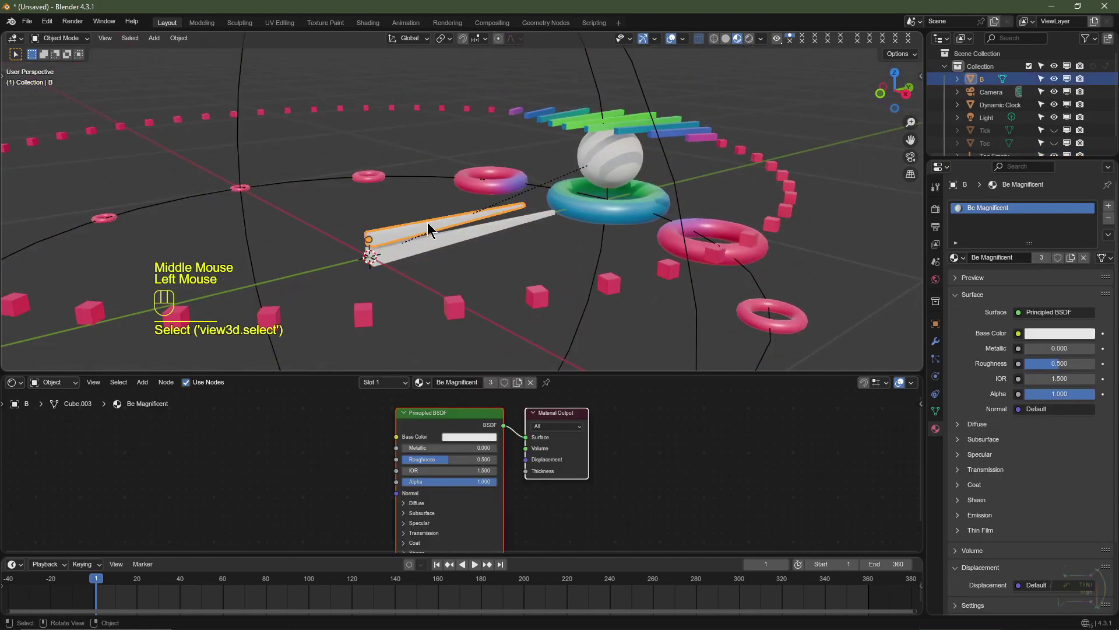
key("shift+a")
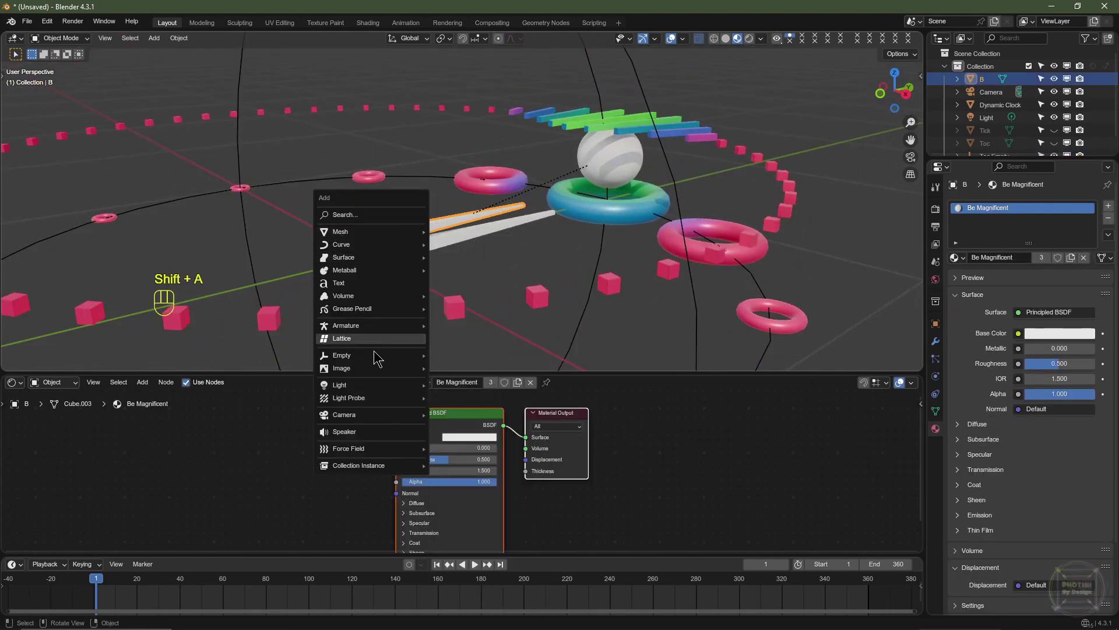
mouse_move(375, 356)
left_click(457, 422)
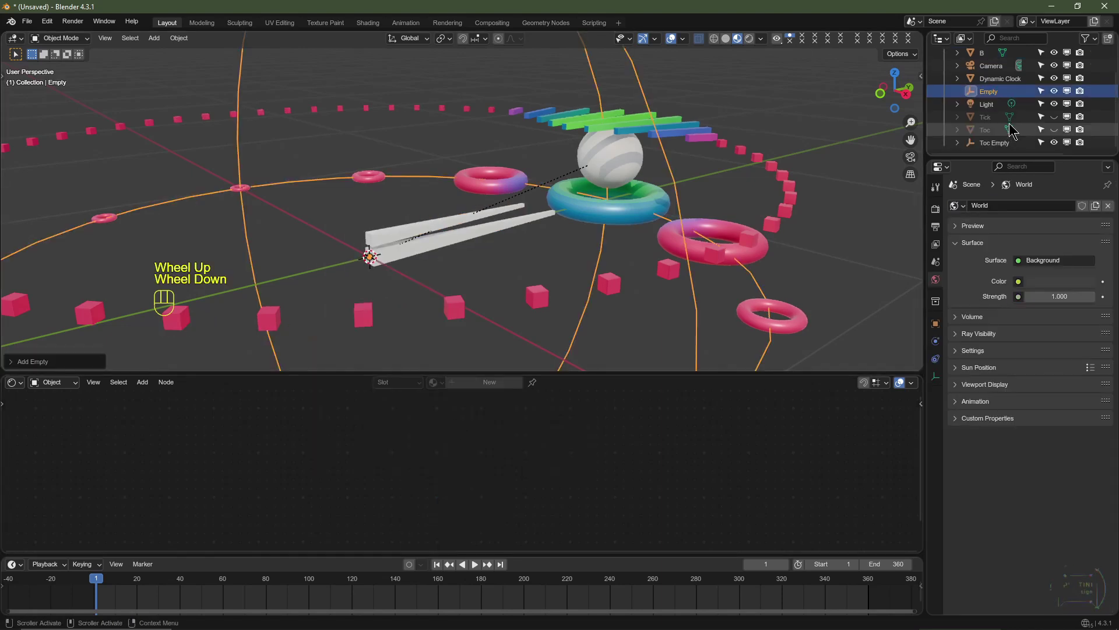
scroll(992, 92, "down", 2)
double_click(990, 91)
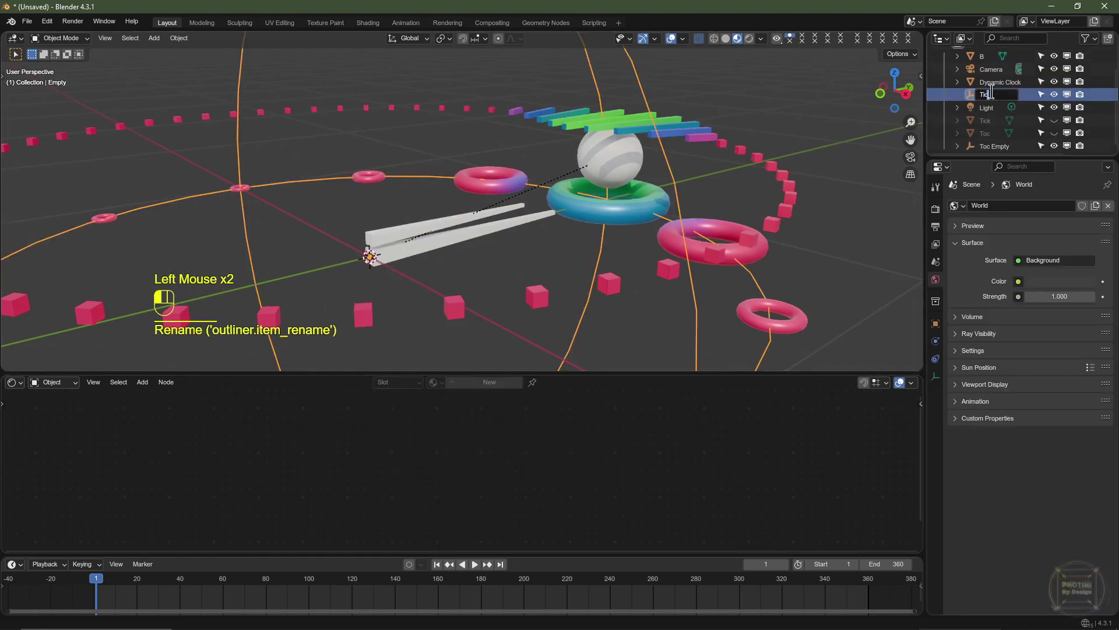
type("Tic Empty")
key("Return")
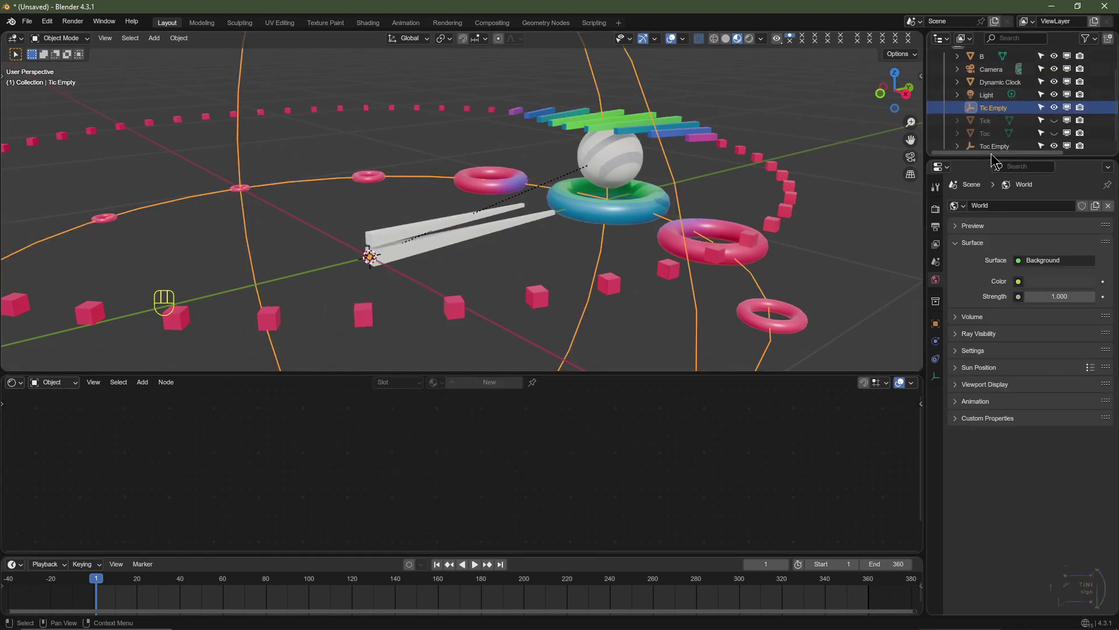
Keyframe the Z rotation of Tic Empty at 0° on frame 1.
left_click(1002, 109)
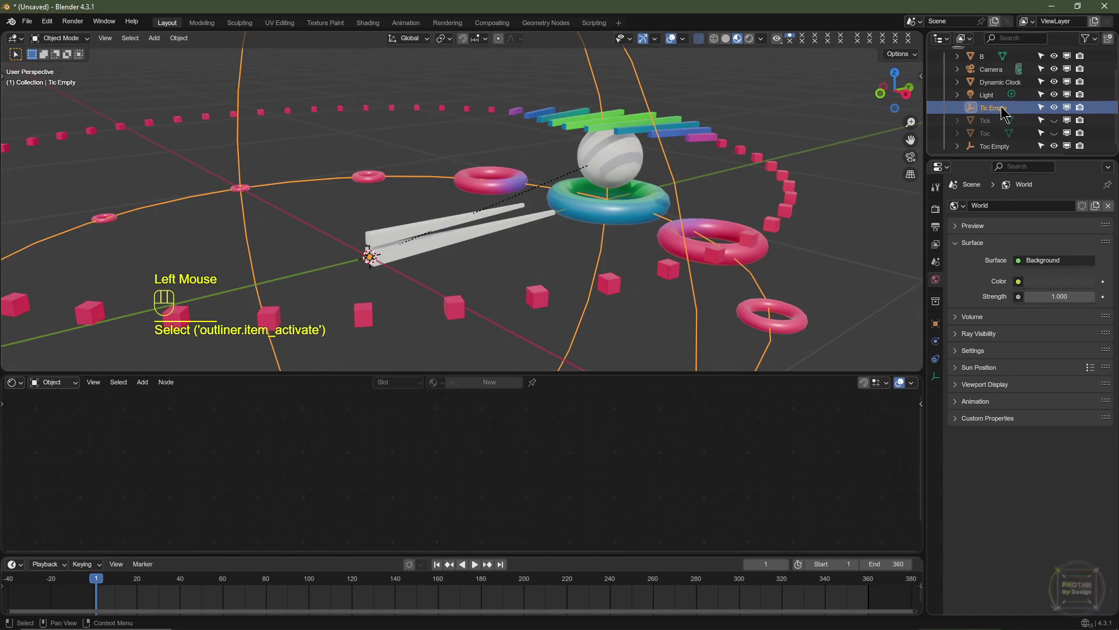
left_click(935, 324)
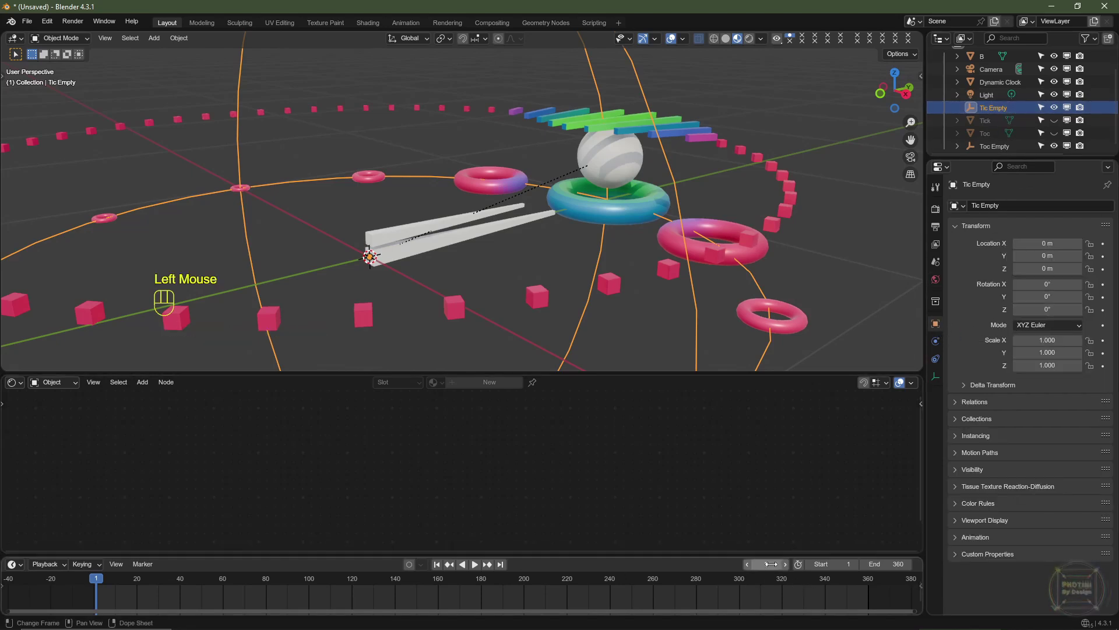
left_click(1008, 306)
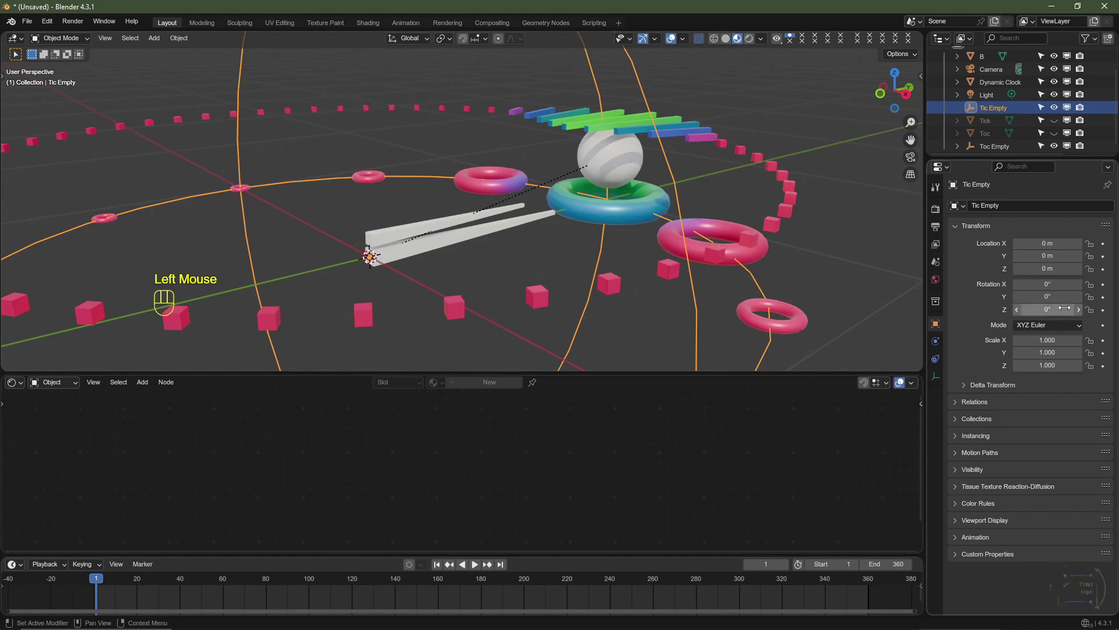
left_click(1103, 309)
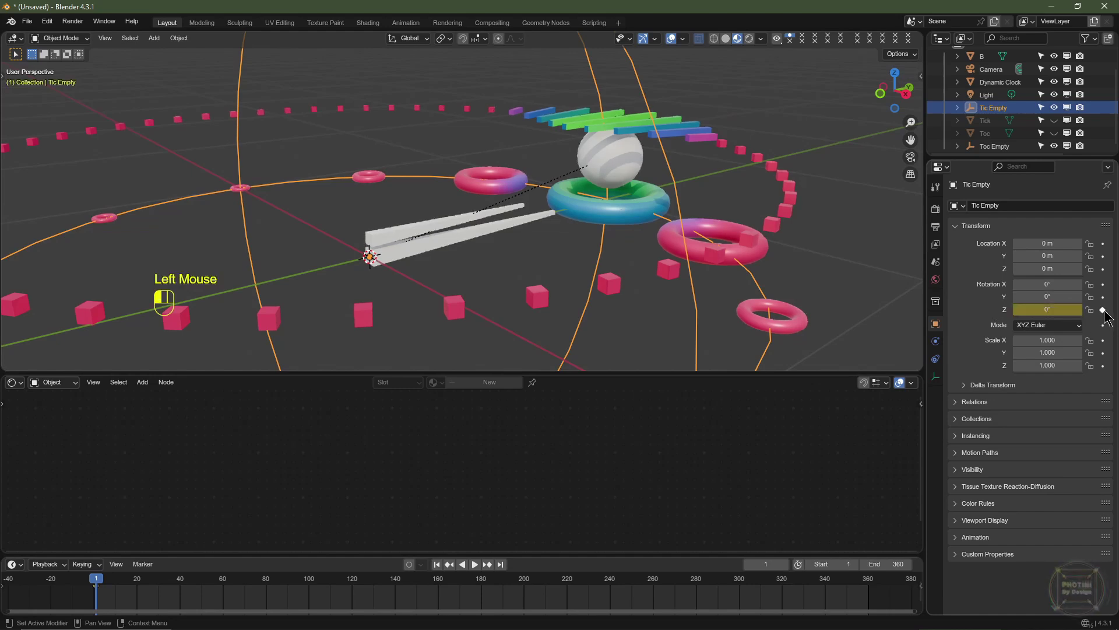
At frame 361, set the Z rotation of Tic Empty to -4320° and keyframe it.
left_click(500, 564)
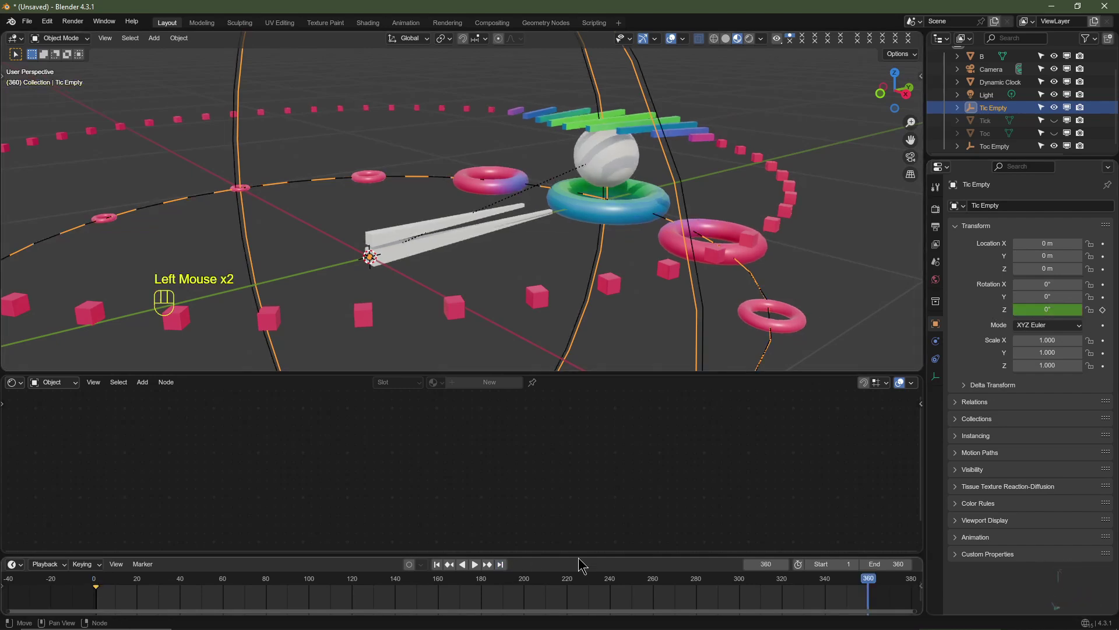
left_click(784, 563)
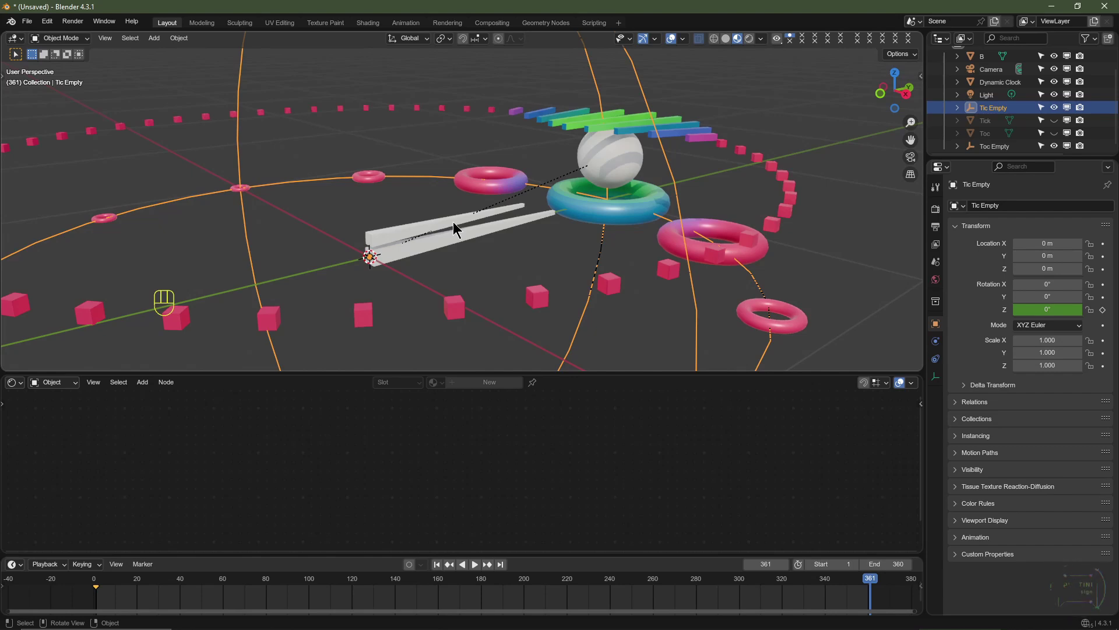
left_click(1042, 310)
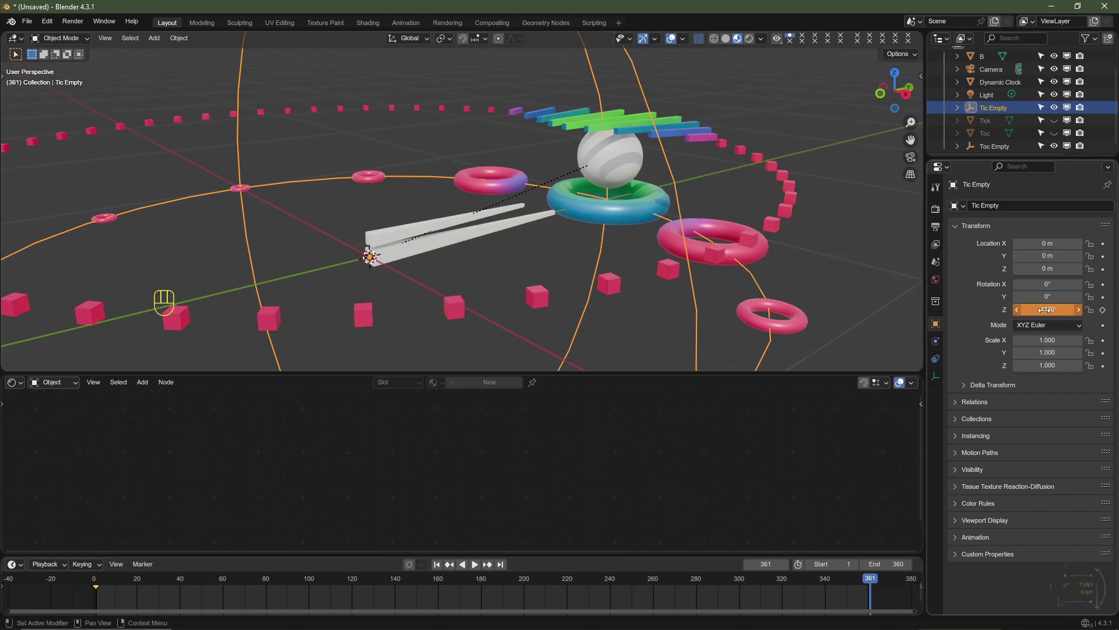
key("Return")
left_click(1103, 310)
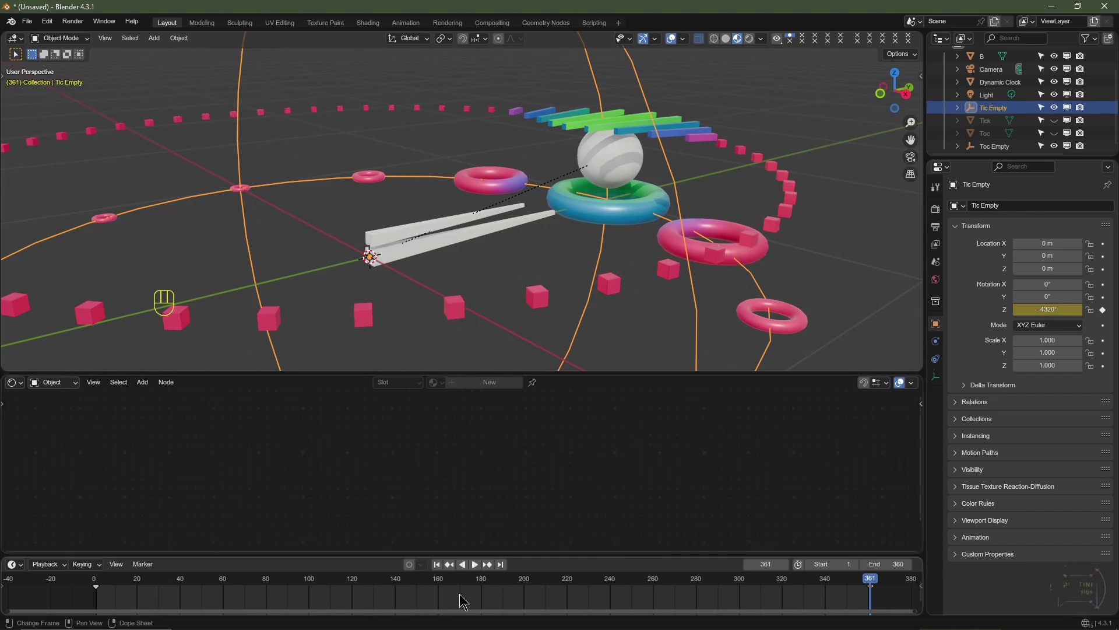
Give Tic Empty's keyframes Linear interpolation and return to frame 1.
key("t")
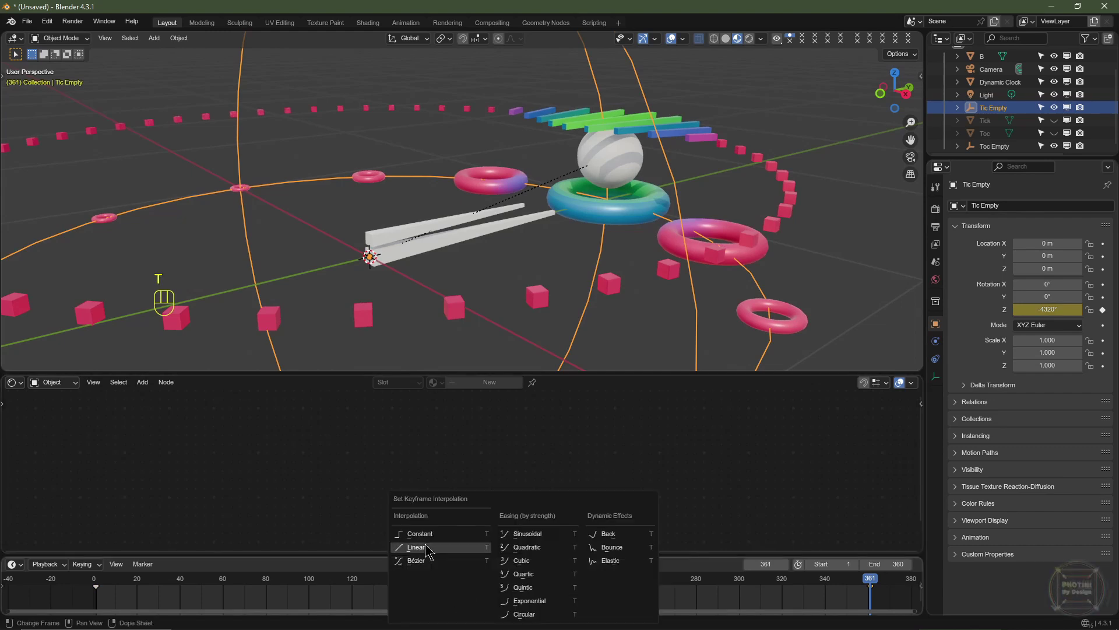
left_click(416, 547)
key("shift+Left")
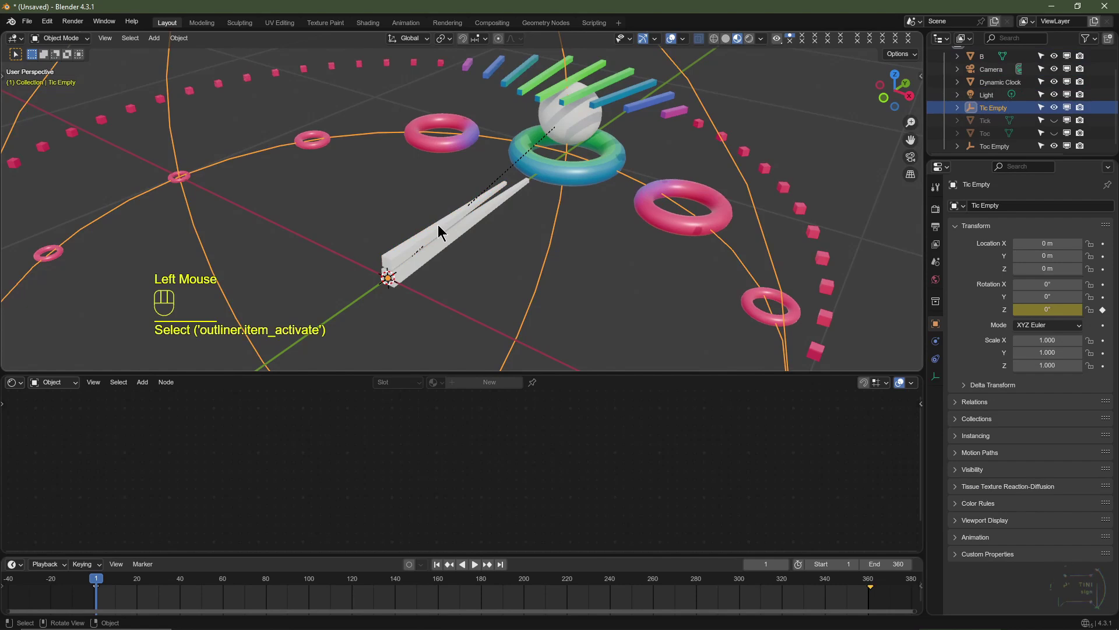
Parent hand B to Tic Empty with Object (Keep Transform).
left_click(439, 225)
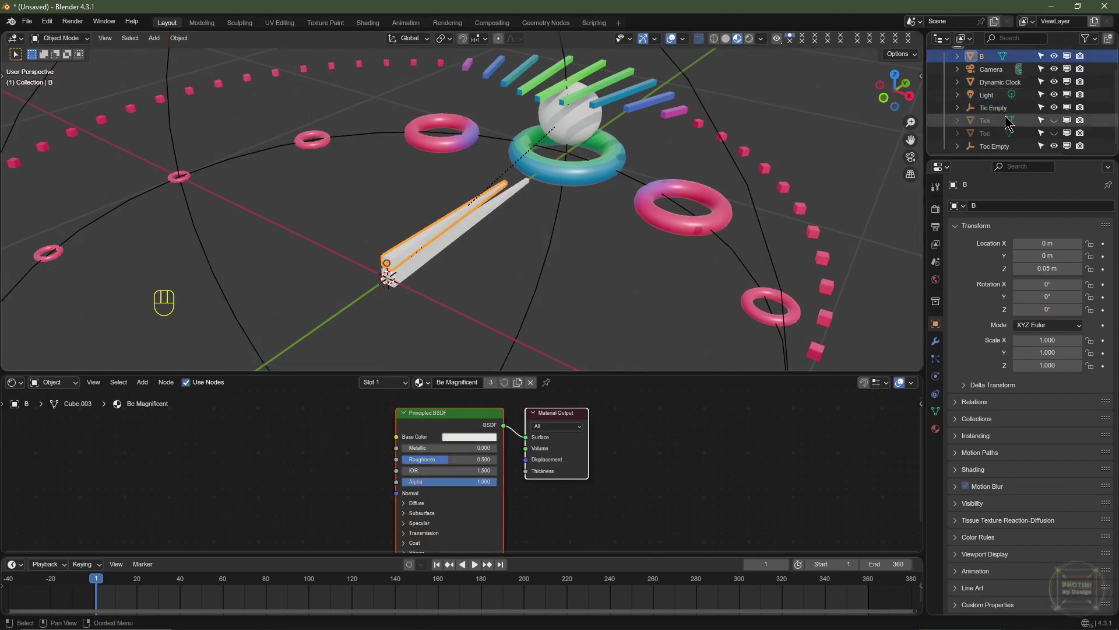
key("ctrl")
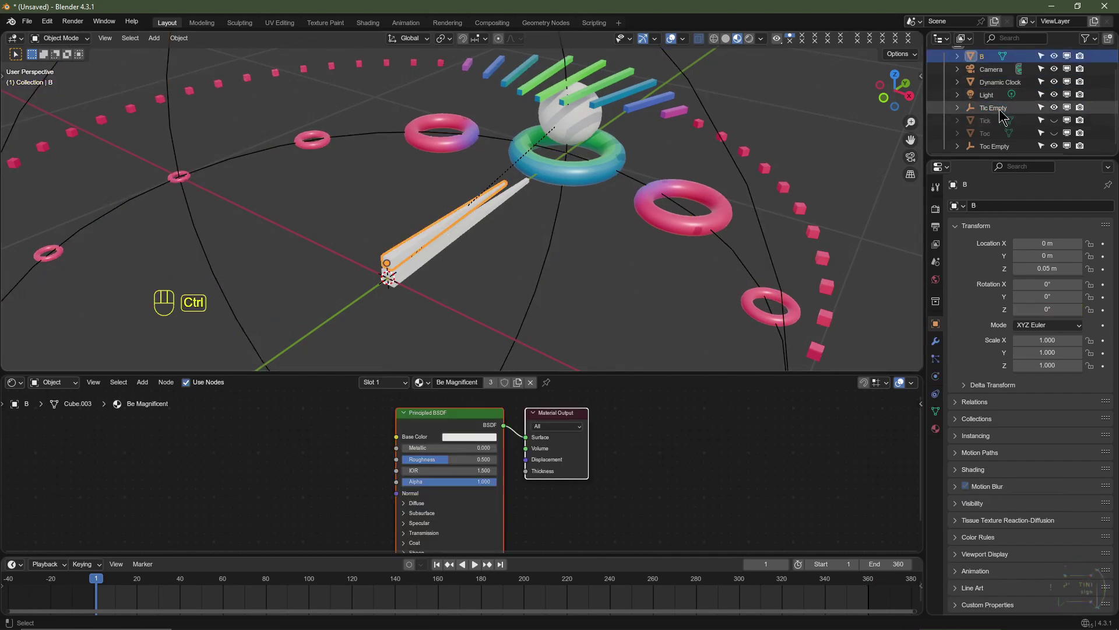
left_click(1002, 109, "ctrl")
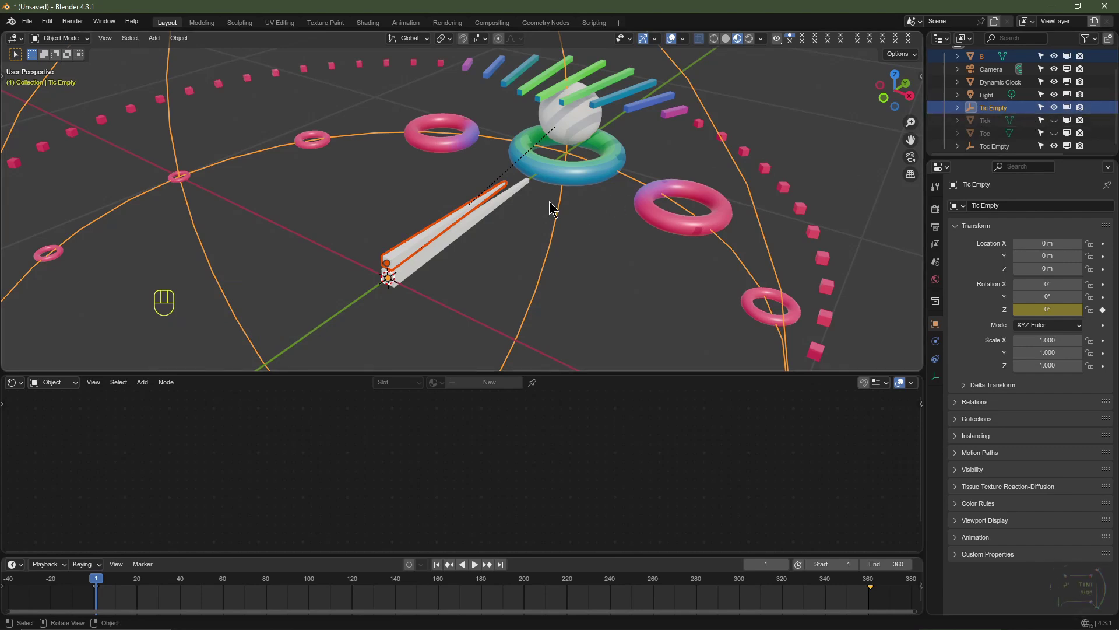
key("ctrl+p")
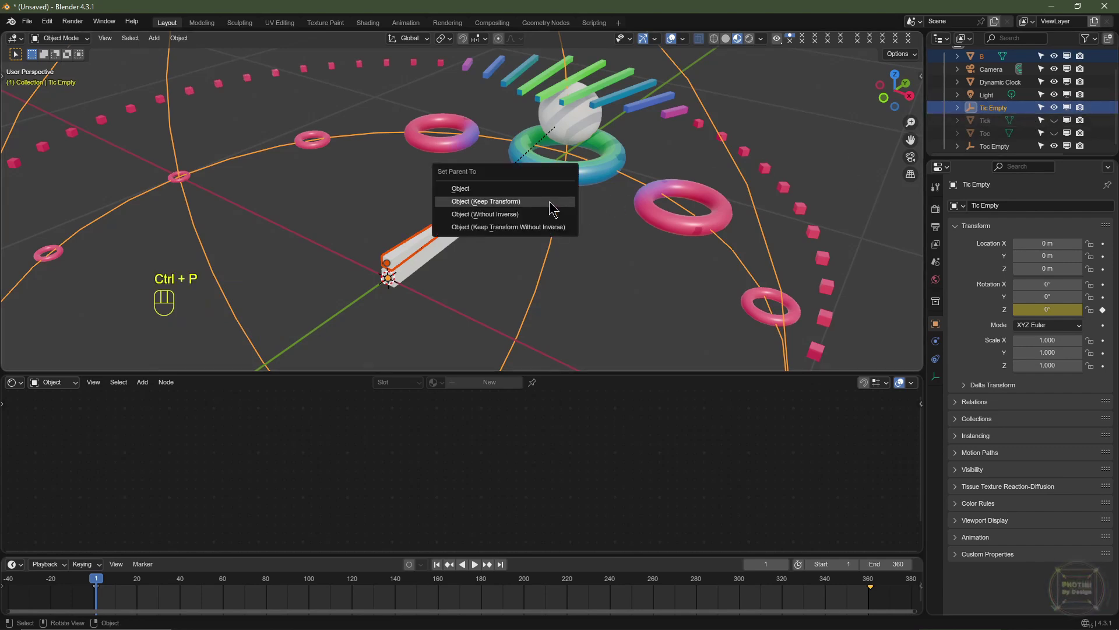
left_click(549, 202)
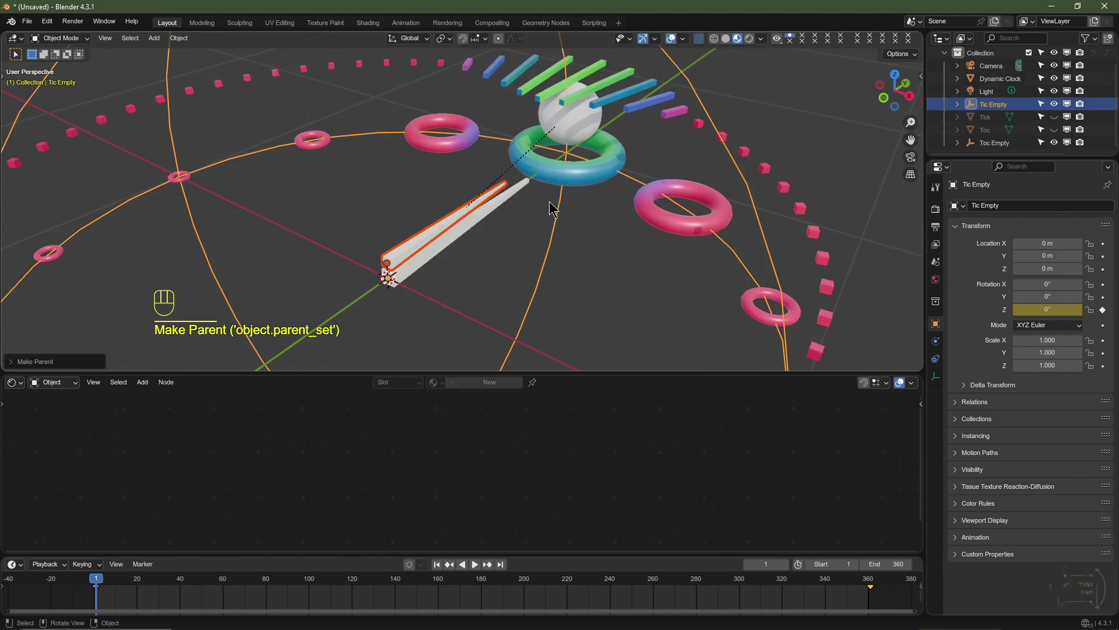
Play the animation from the top view to check how both hands rotate around the dial.
scroll(548, 202, "down", 1)
key("KP_7")
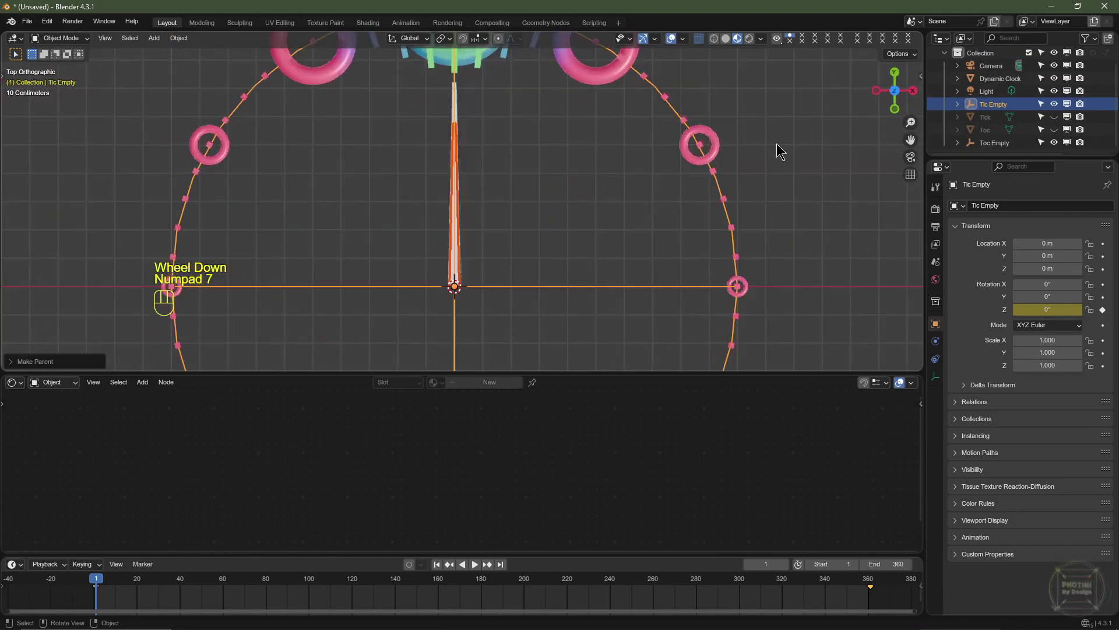
left_click(728, 172)
scroll(684, 188, "down", 2)
key("space")
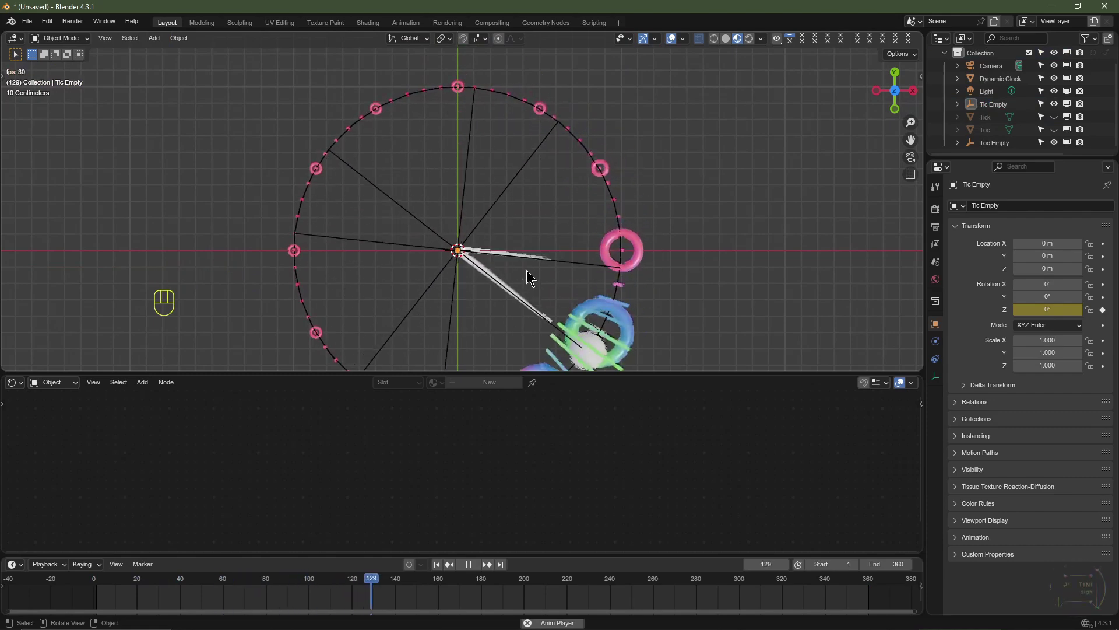
scroll(494, 340, "down", 2, "shift")
middle_click_drag(495, 340, 508, 305, "shift")
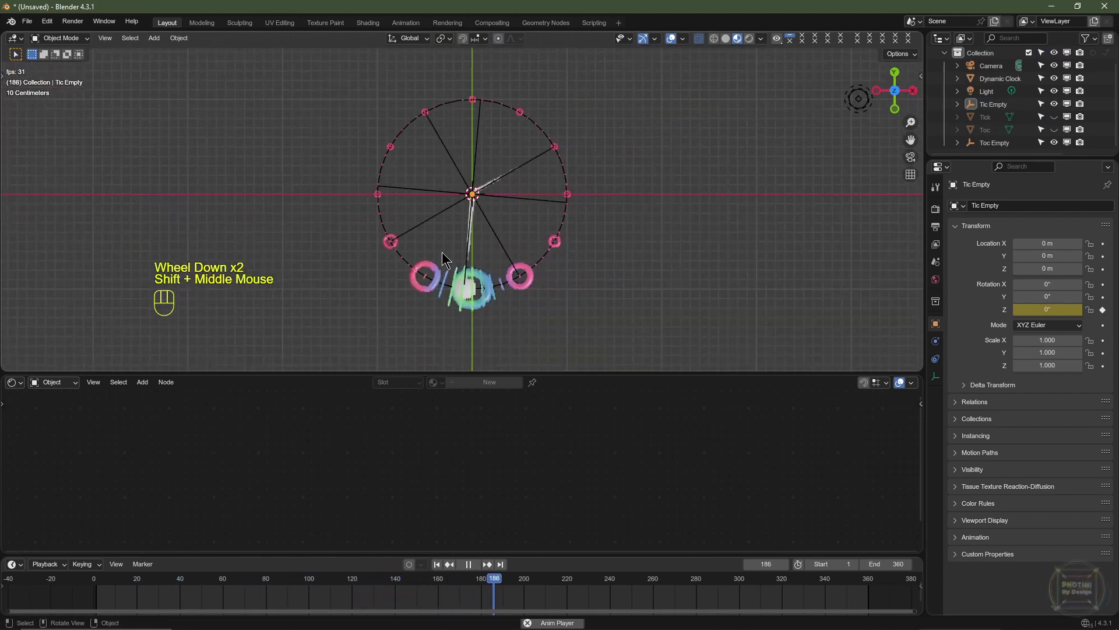
scroll(429, 248, "up", 3)
key("space")
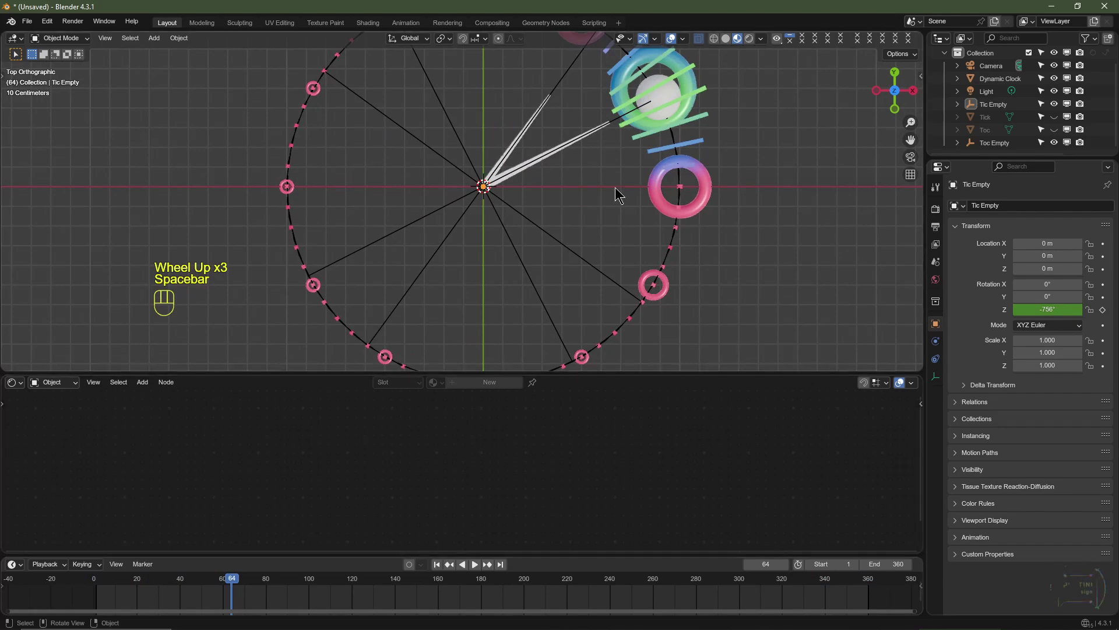
Add a plane at the clock's centre, scale it by 4 and apply the scale.
middle_click_drag(675, 292, 536, 219)
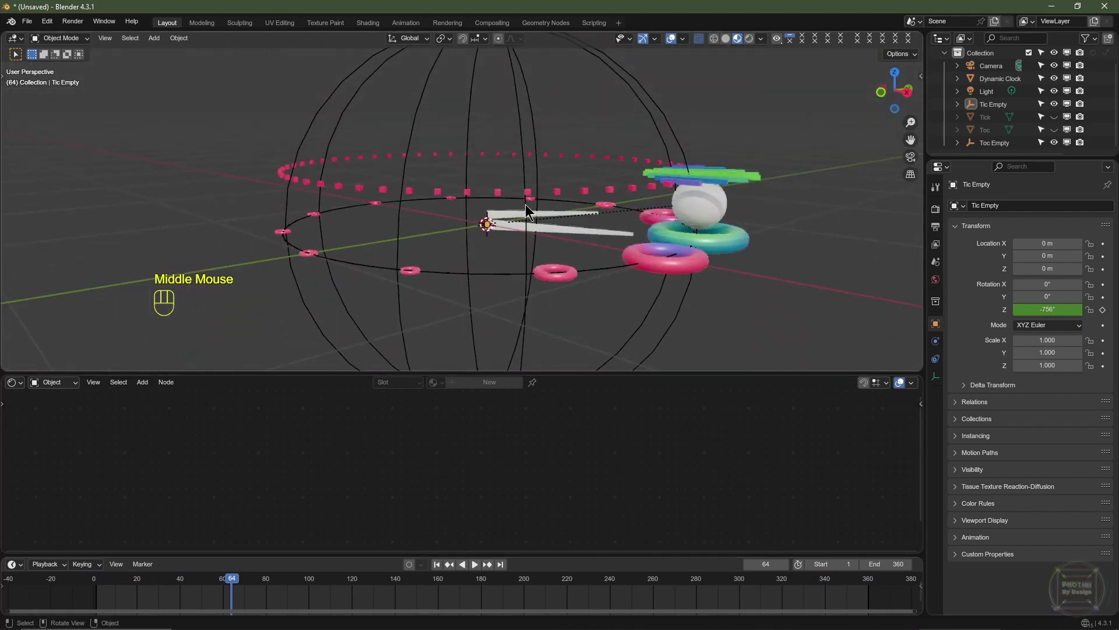
key("shift+a")
mouse_move(501, 75)
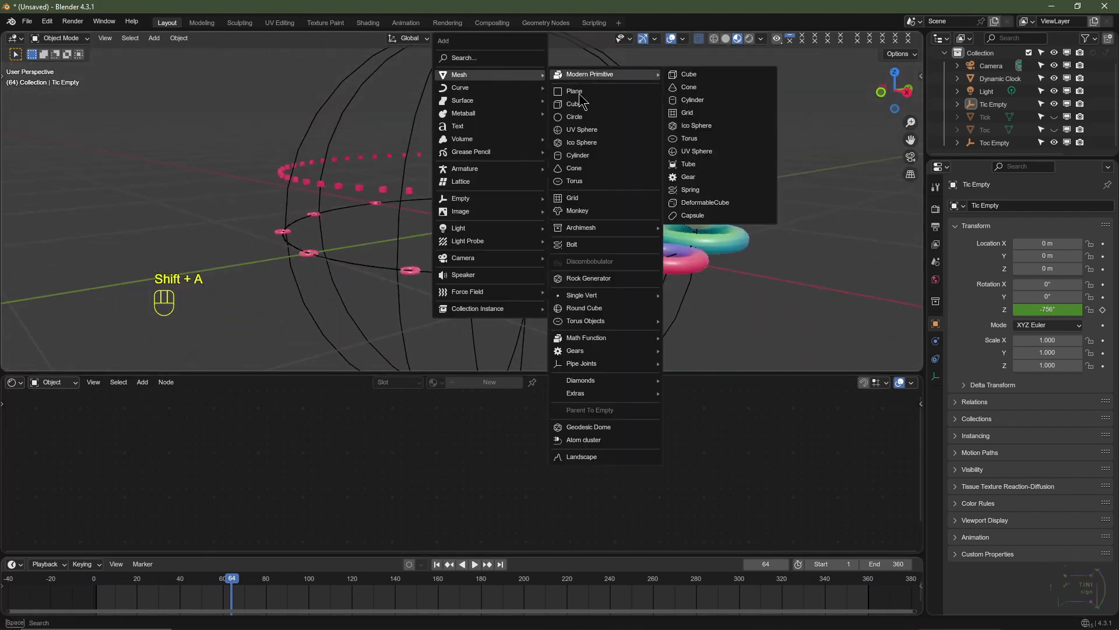
left_click(578, 92)
key("s")
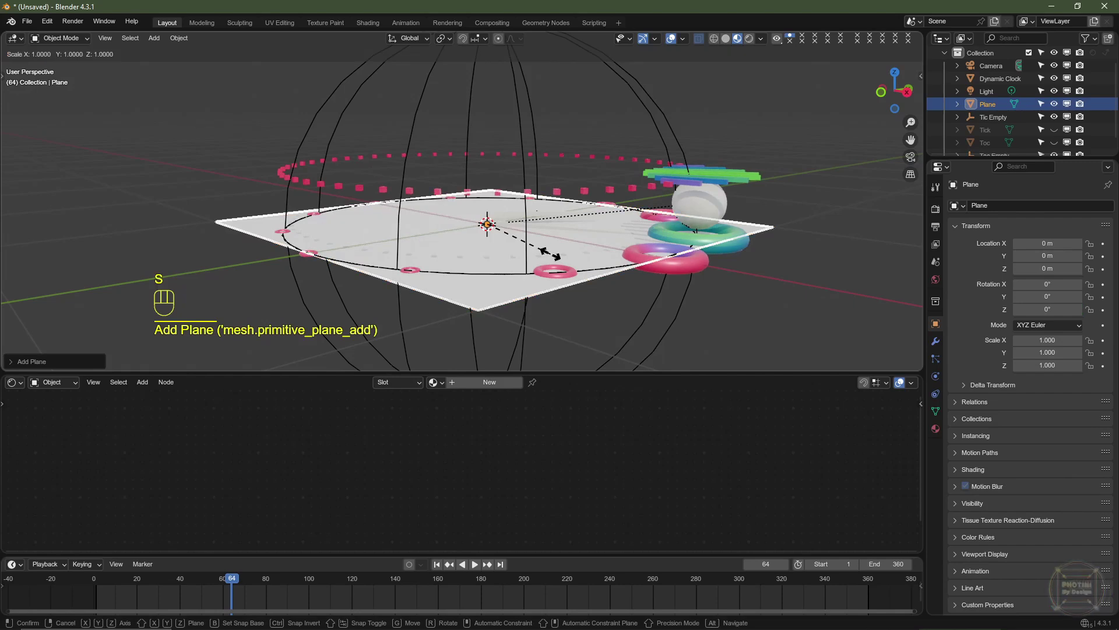
key("4")
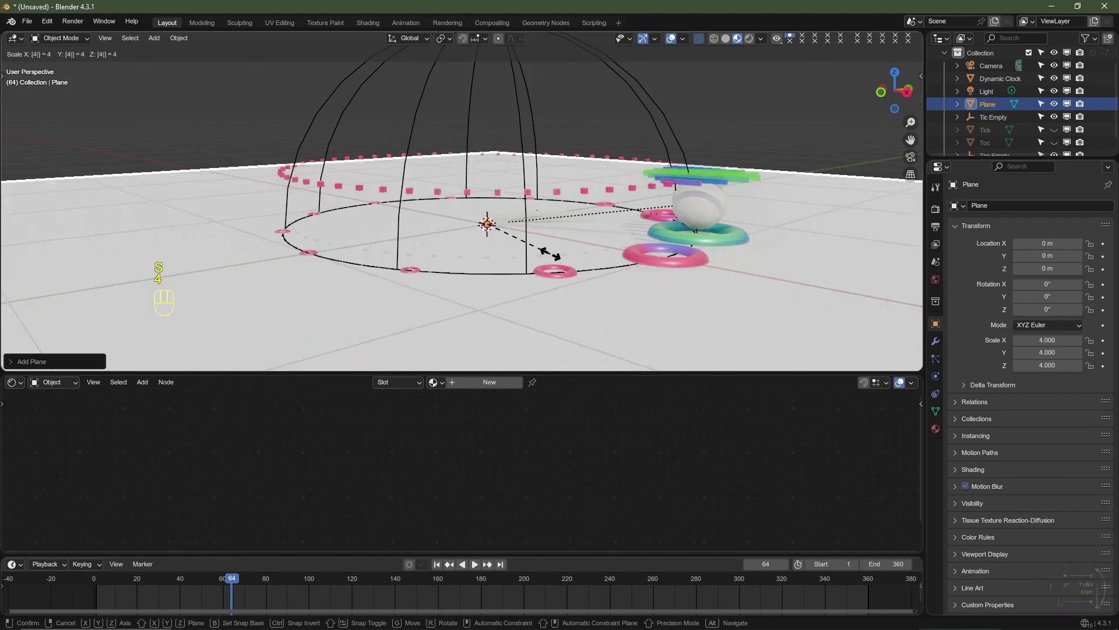
key("Return")
key("ctrl+a")
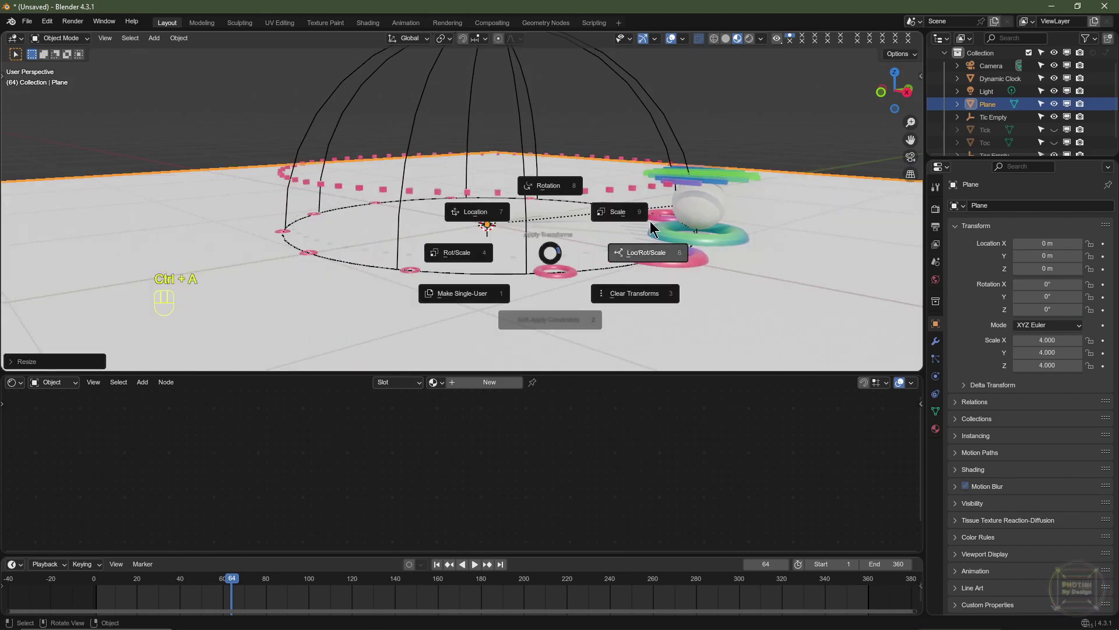
left_click(619, 211)
At frame 1, lower the plane along Z to -0.05 m so it sits just beneath the largest ring.
key("KP_1")
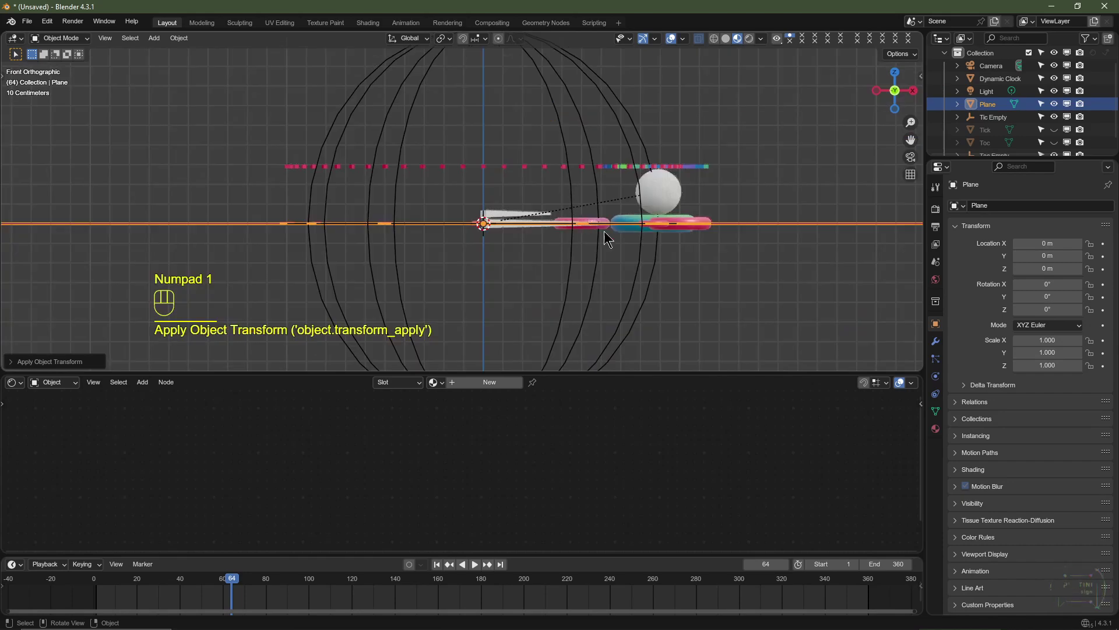
scroll(743, 207, "up", 2)
middle_click_drag(742, 207, 464, 250, "shift")
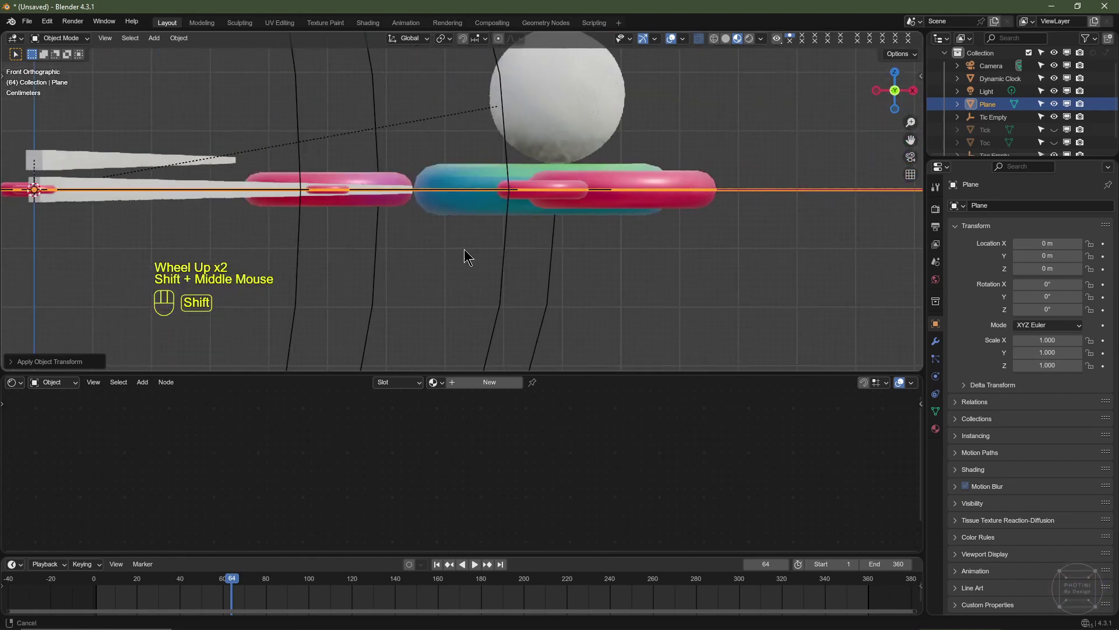
left_click(436, 563)
scroll(461, 233, "up", 2)
middle_click_drag(175, 215, 470, 210, "shift")
key("g")
key("z")
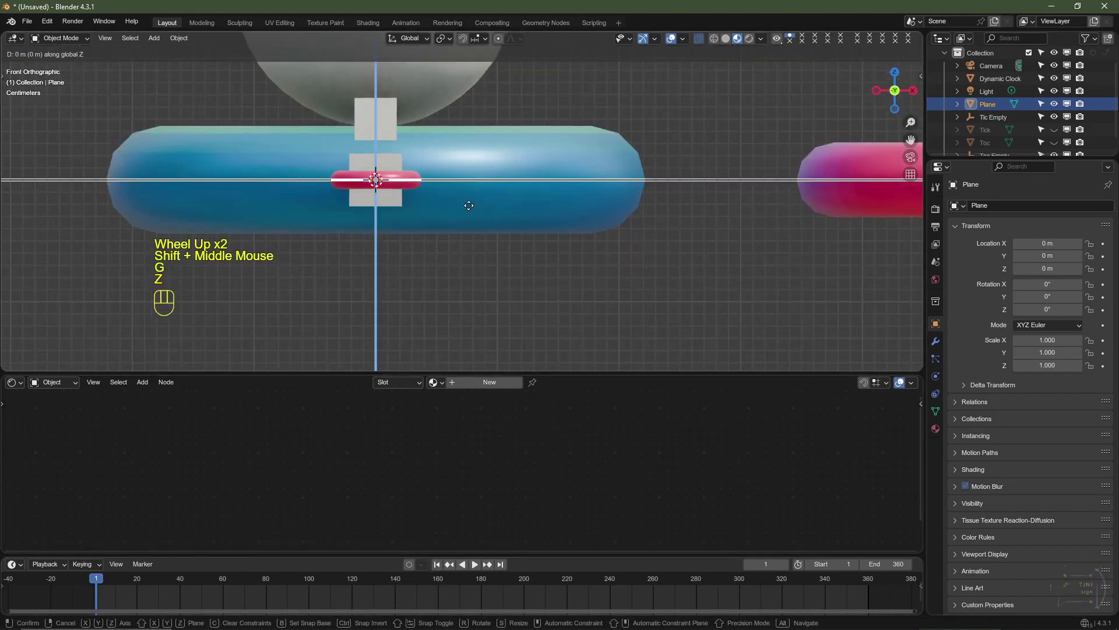
left_click(465, 266, "ctrl")
scroll(587, 224, "up", 2)
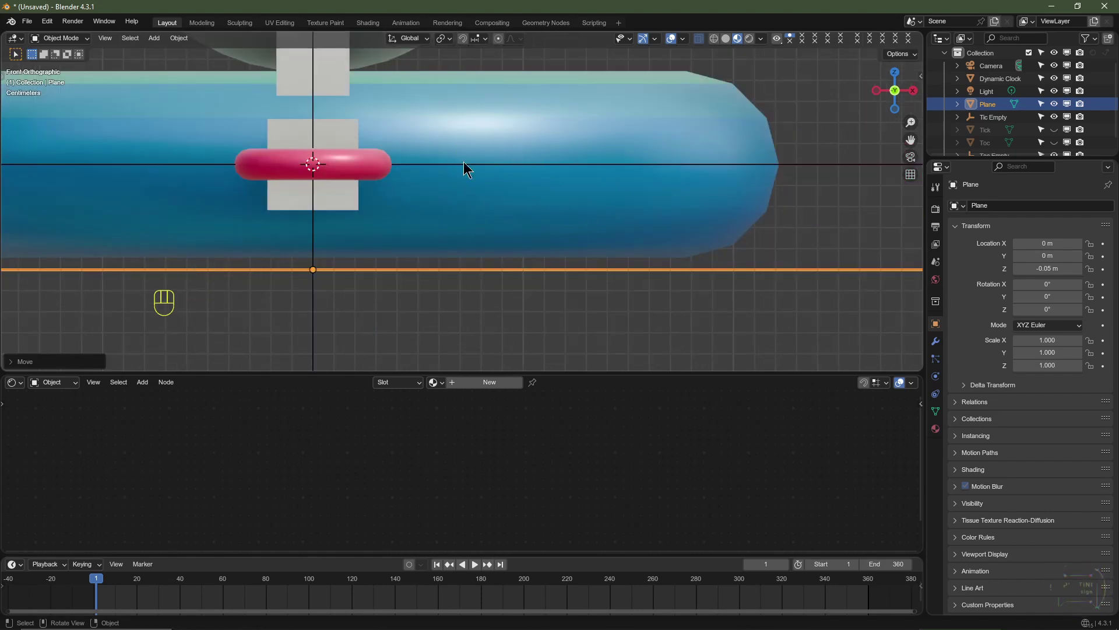
scroll(464, 162, "down", 3)
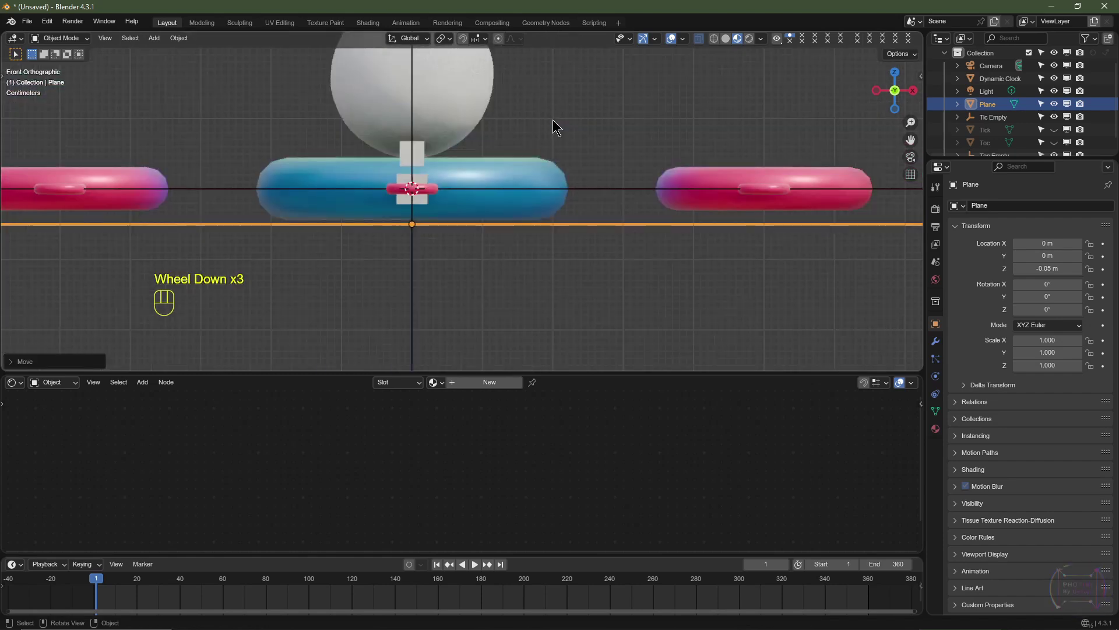
Create a new material for the plane and name it Ground Plane.
left_click(475, 379)
left_click(469, 382)
type("Ground Plane")
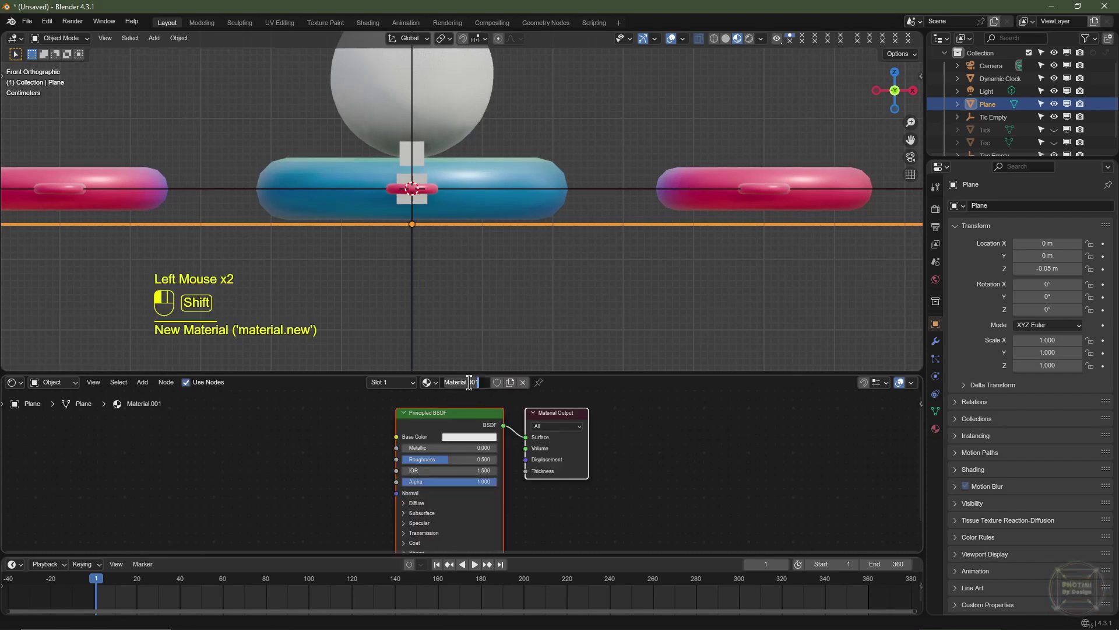
key("Return")
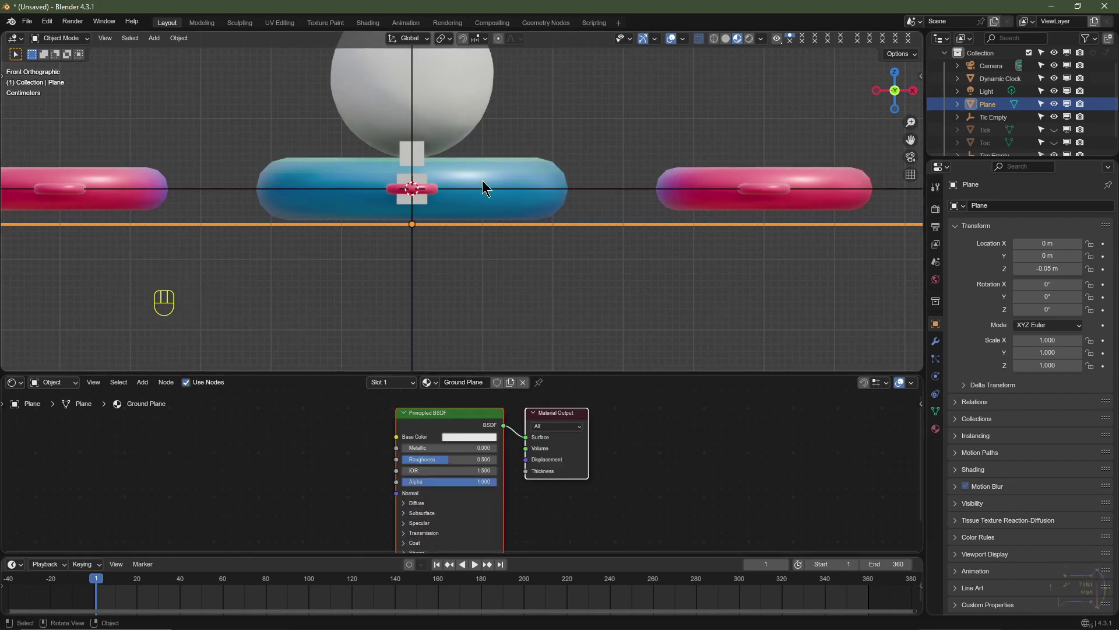
Show the scene from above in Rendered shading with X-ray off, and delete the existing light.
key("KP_7")
scroll(488, 216, "down", 5)
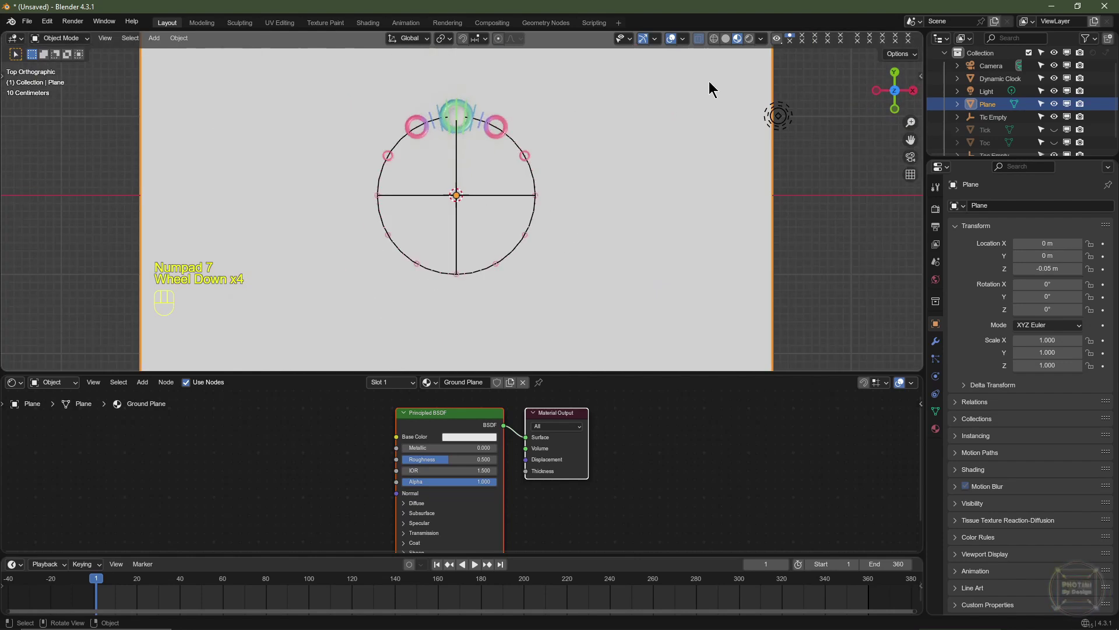
left_click(750, 38)
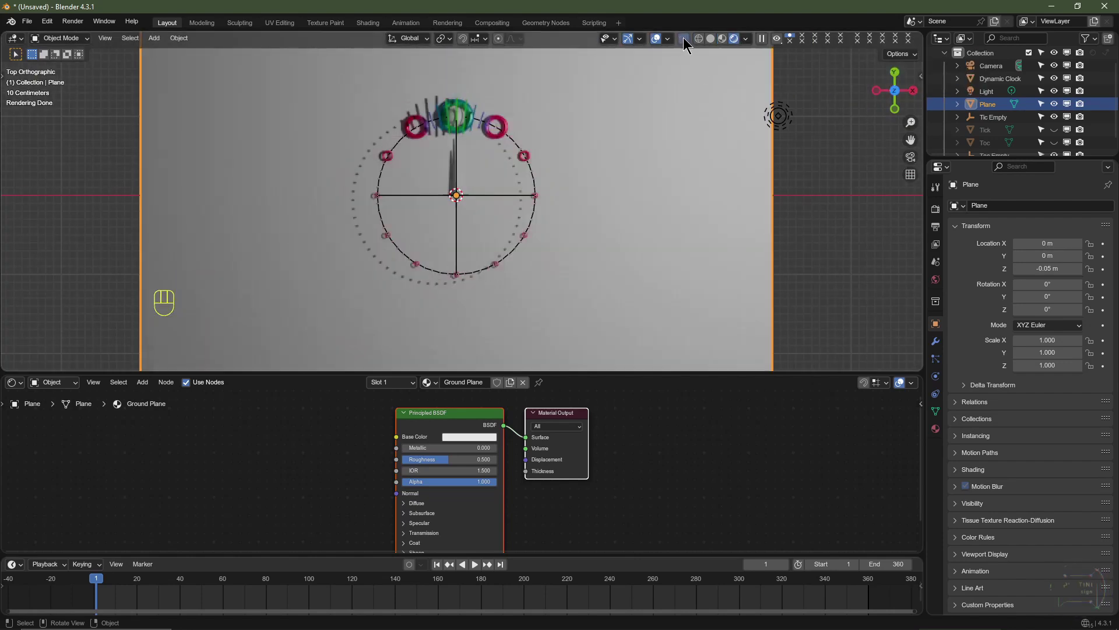
left_click(683, 38)
scroll(816, 73, "up", 1)
scroll(984, 105, "up", 1)
left_click(985, 104)
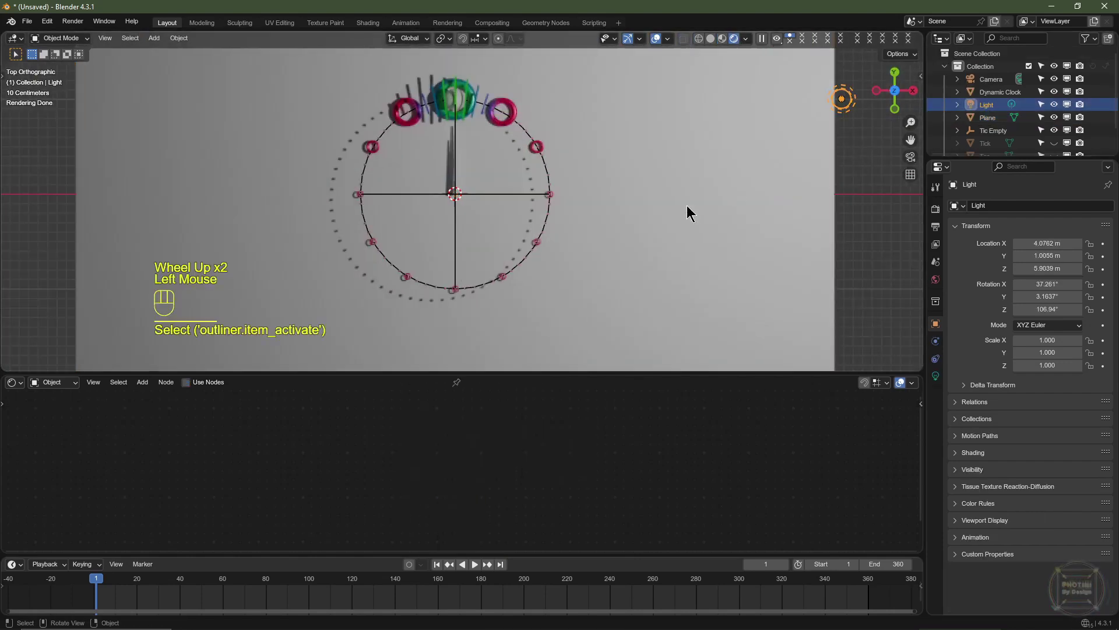
key("Delete")
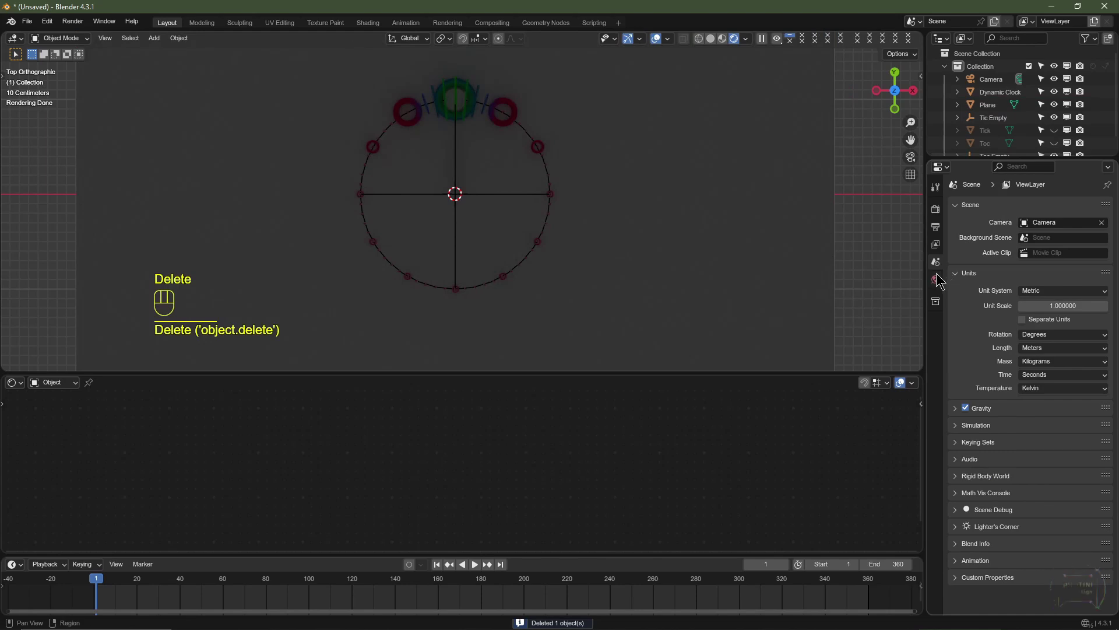
Set the world background color to black and its strength to 0.
left_click(936, 279)
left_click(910, 345)
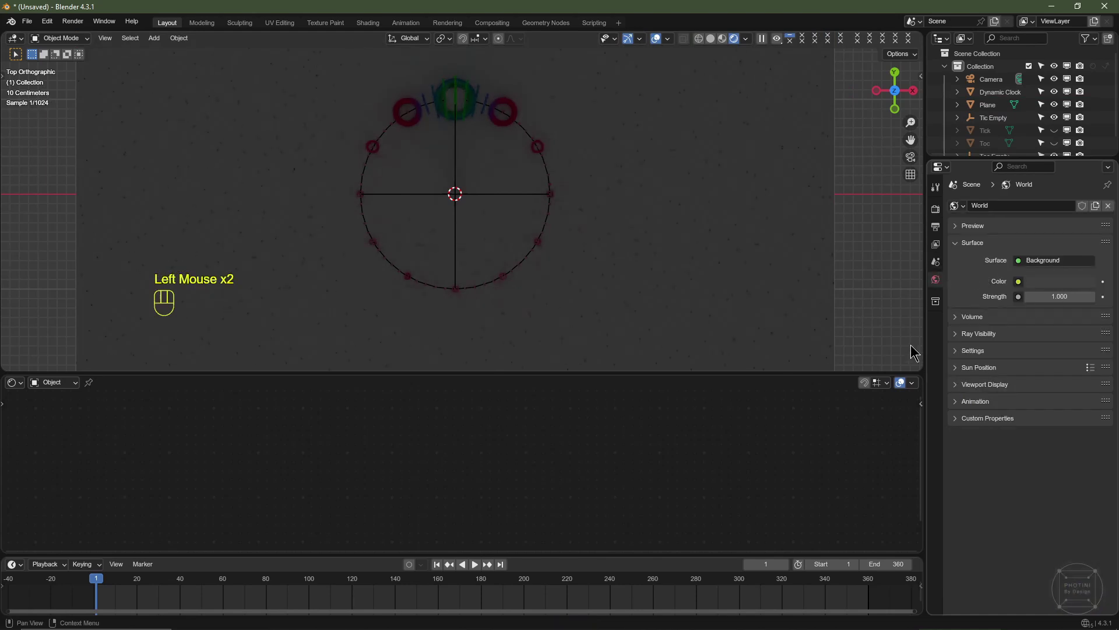
left_click(1052, 282)
scroll(1052, 282, "down", 6)
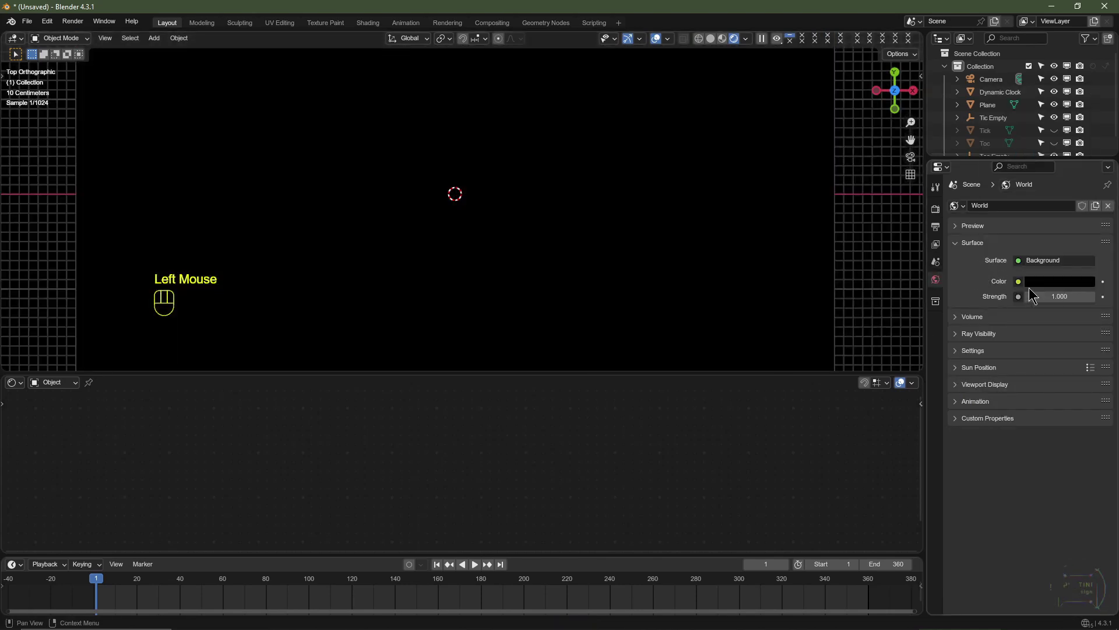
double_click(1049, 297)
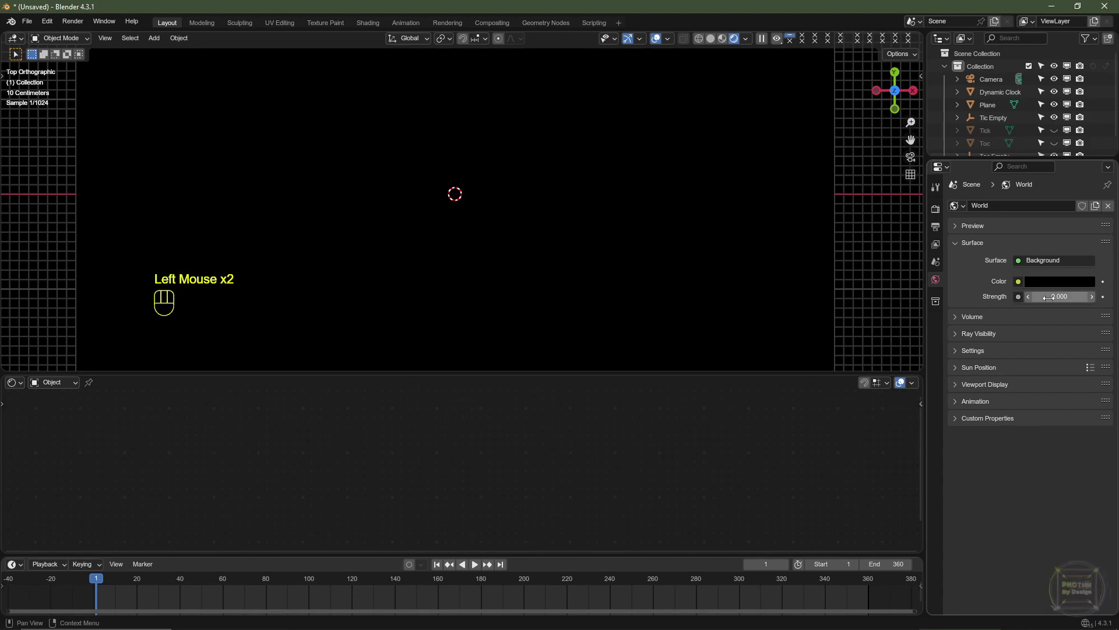
key("Return")
Add a sun light to the scene and set its X rotation to -30°.
key("shift+a")
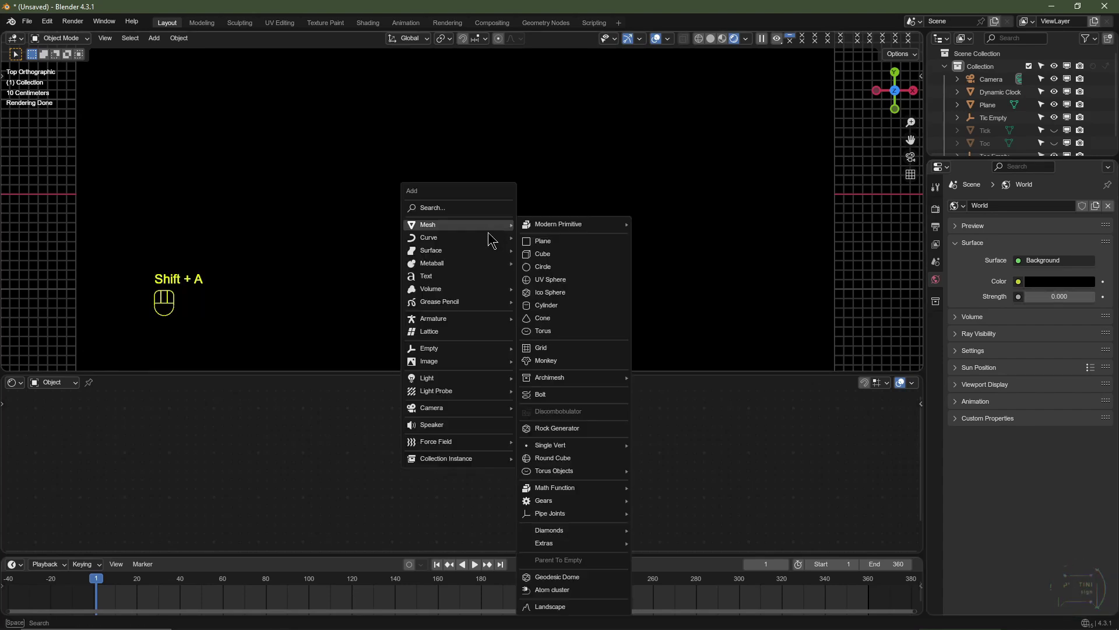
mouse_move(454, 380)
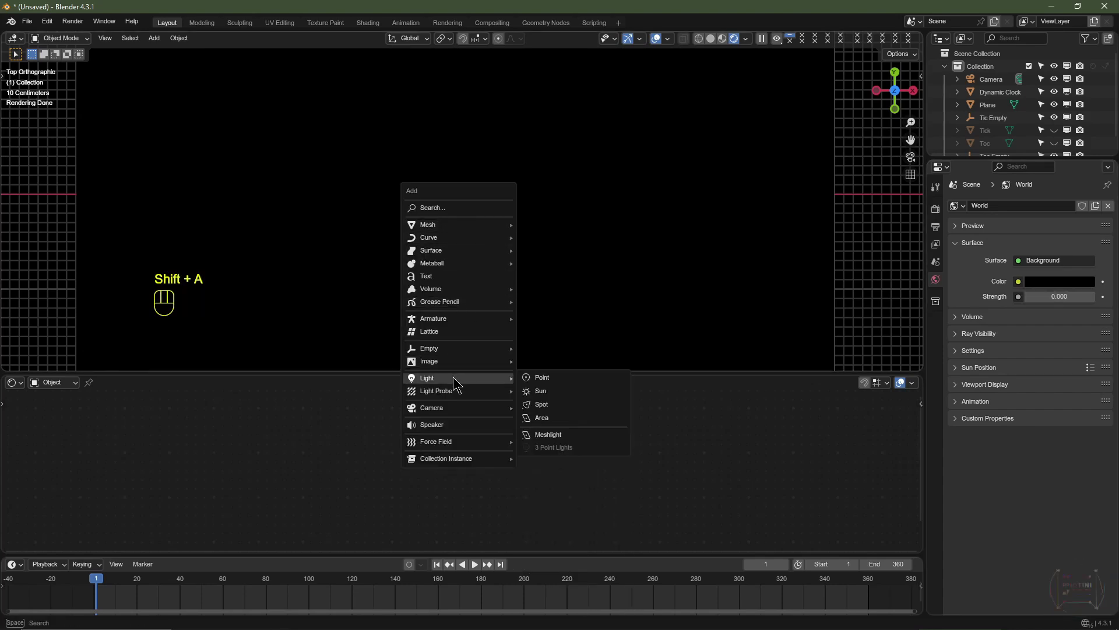
left_click(542, 390)
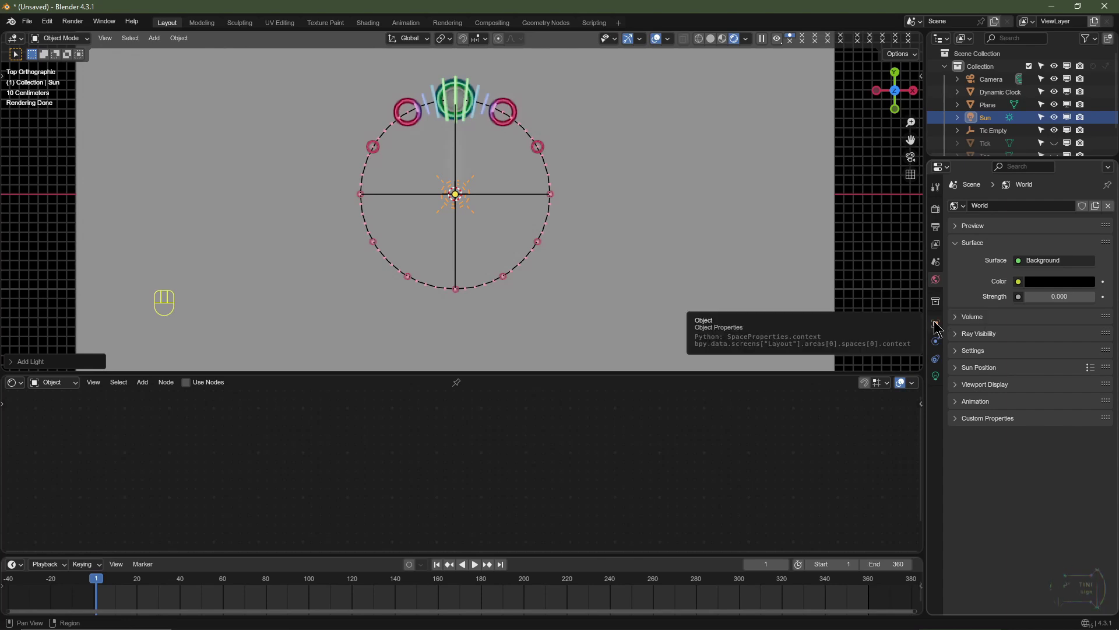
left_click(937, 325)
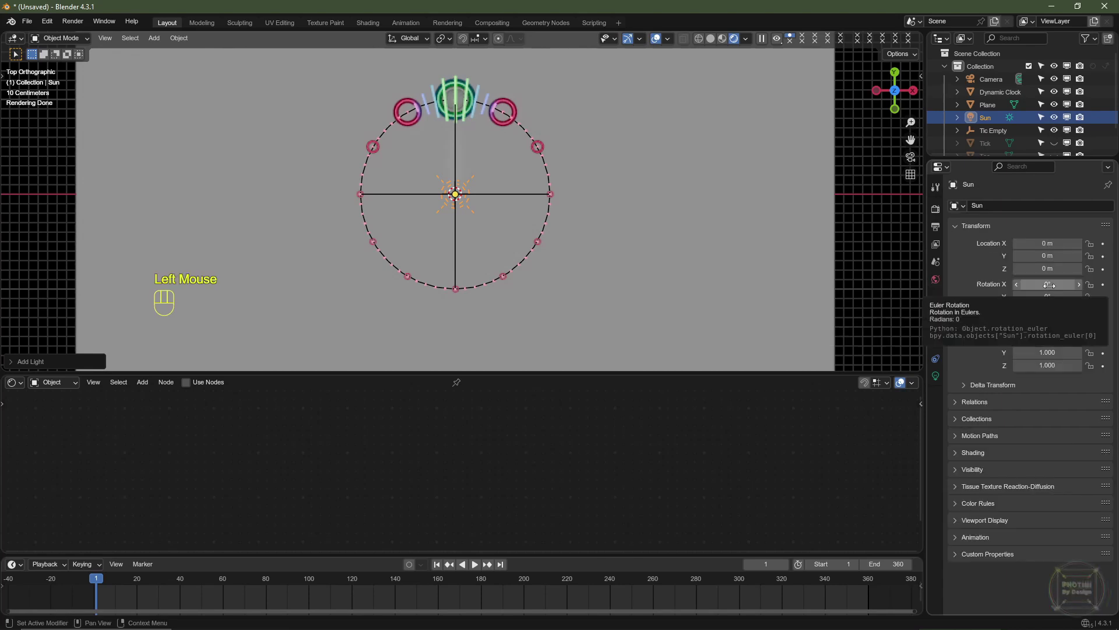
left_click(1017, 284)
left_click_drag(1048, 284, 1023, 284)
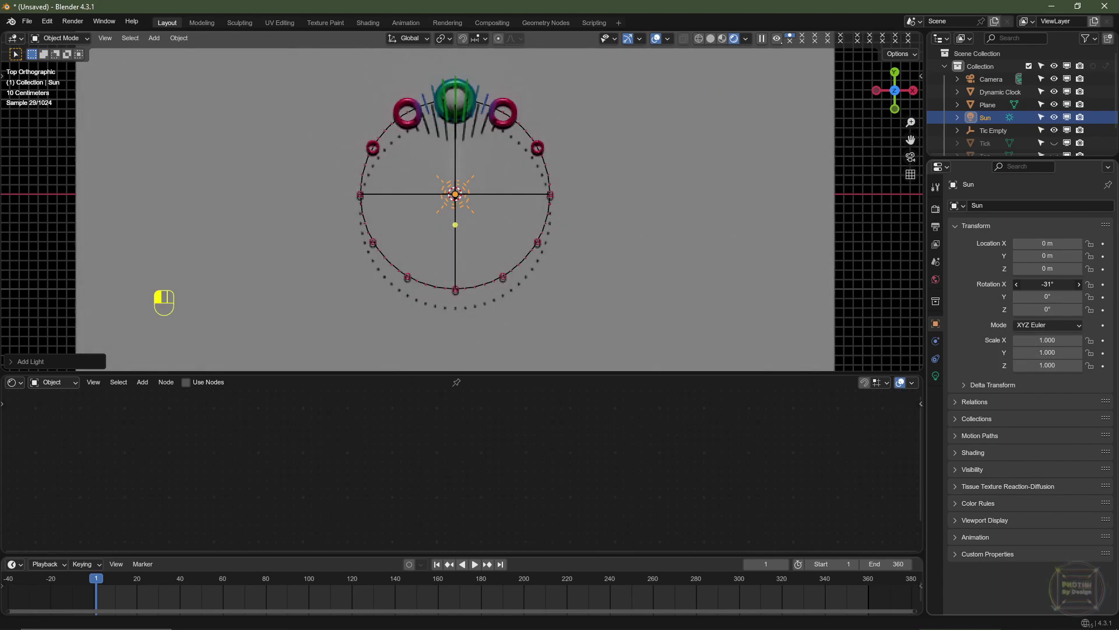
left_click(1050, 285)
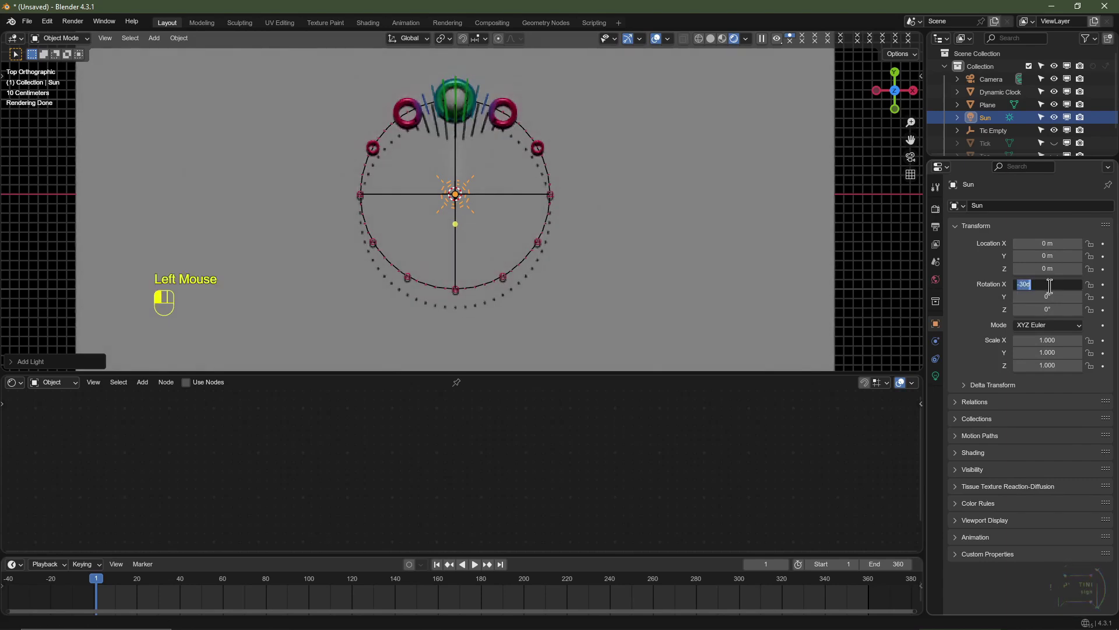
key("Return")
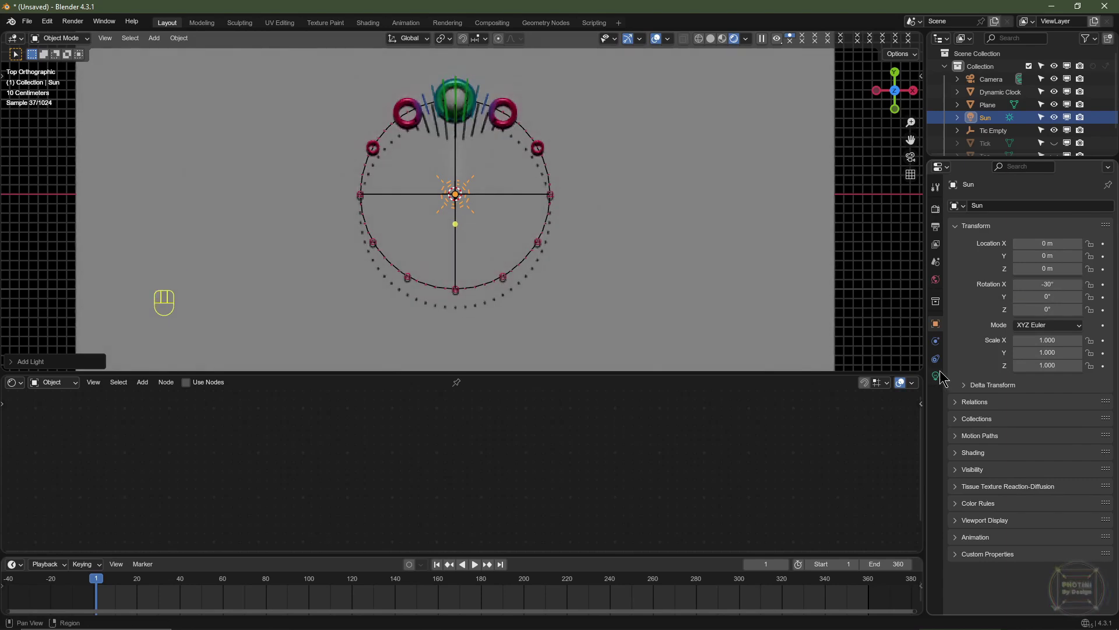
Set the sun light's strength to 5 and its angle to 15°.
left_click(936, 376)
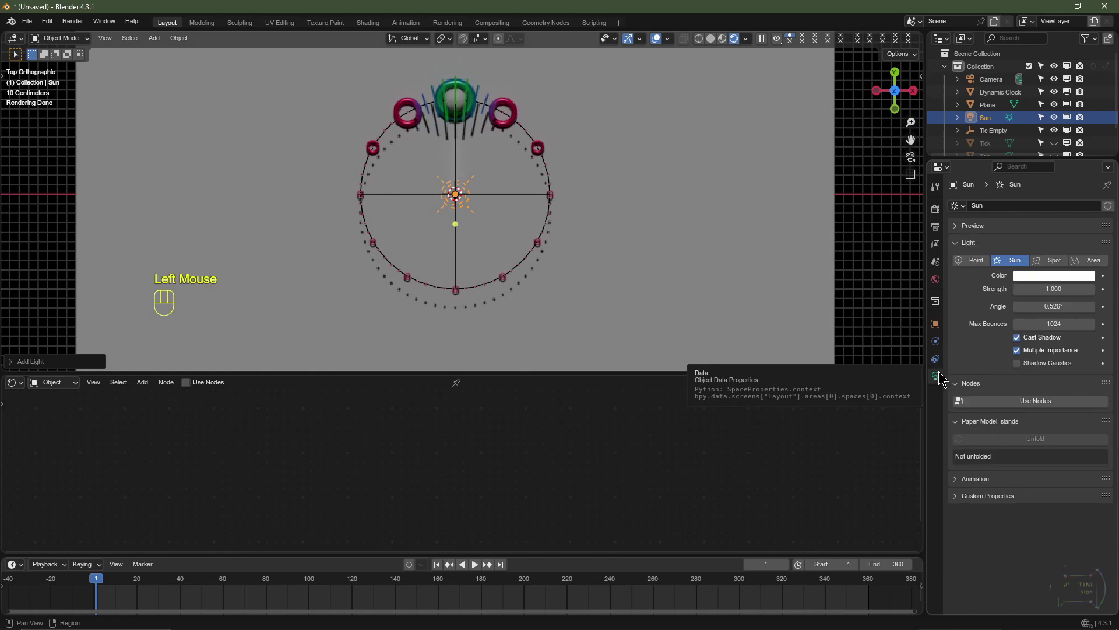
double_click(1038, 288)
type("5")
key("Return")
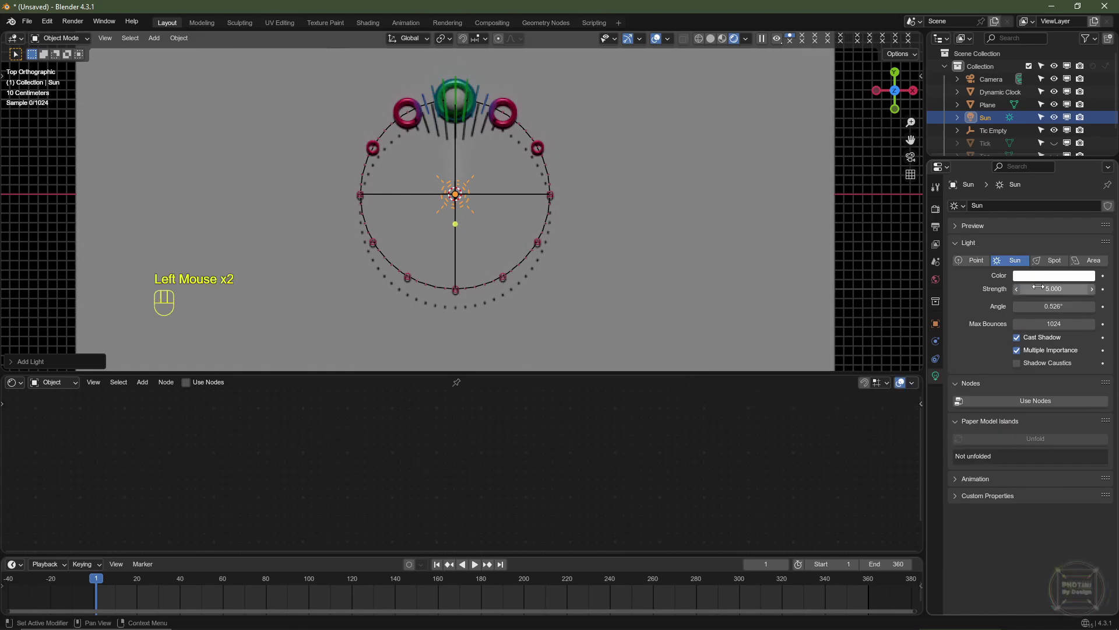
left_click(1043, 307)
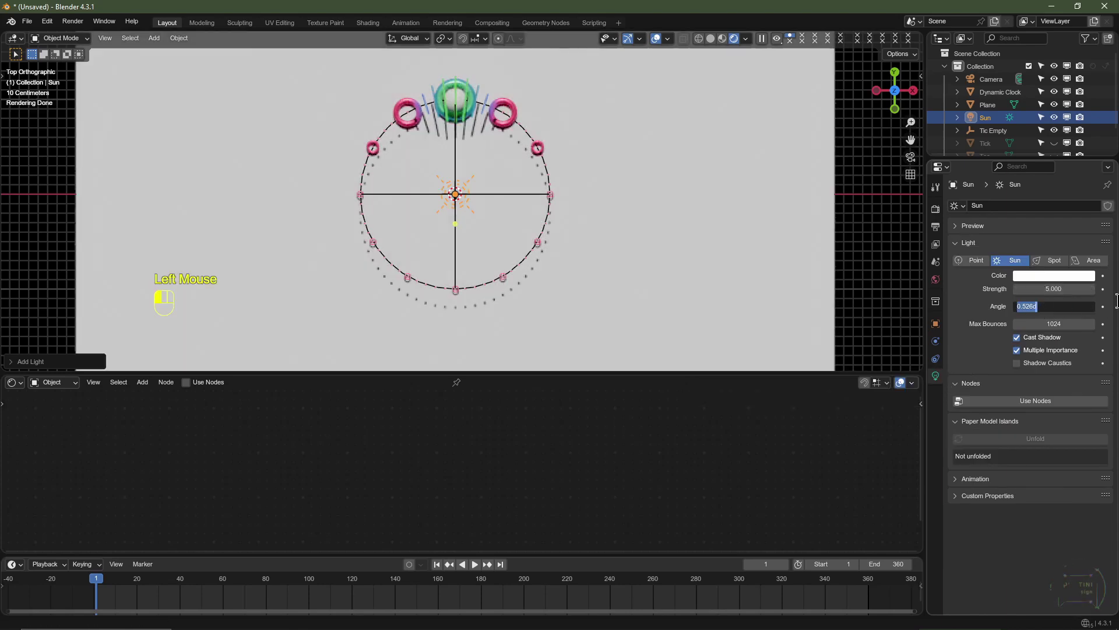
type("15")
key("Return")
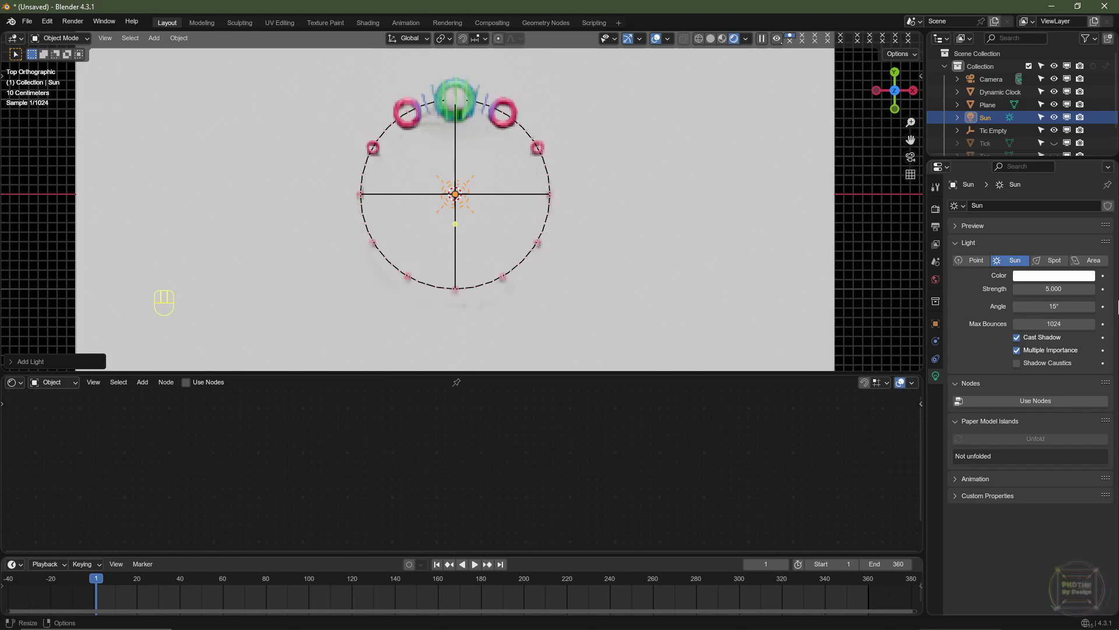
Select the ground plane and darken its material's base color from white to black.
scroll(565, 263, "up", 2)
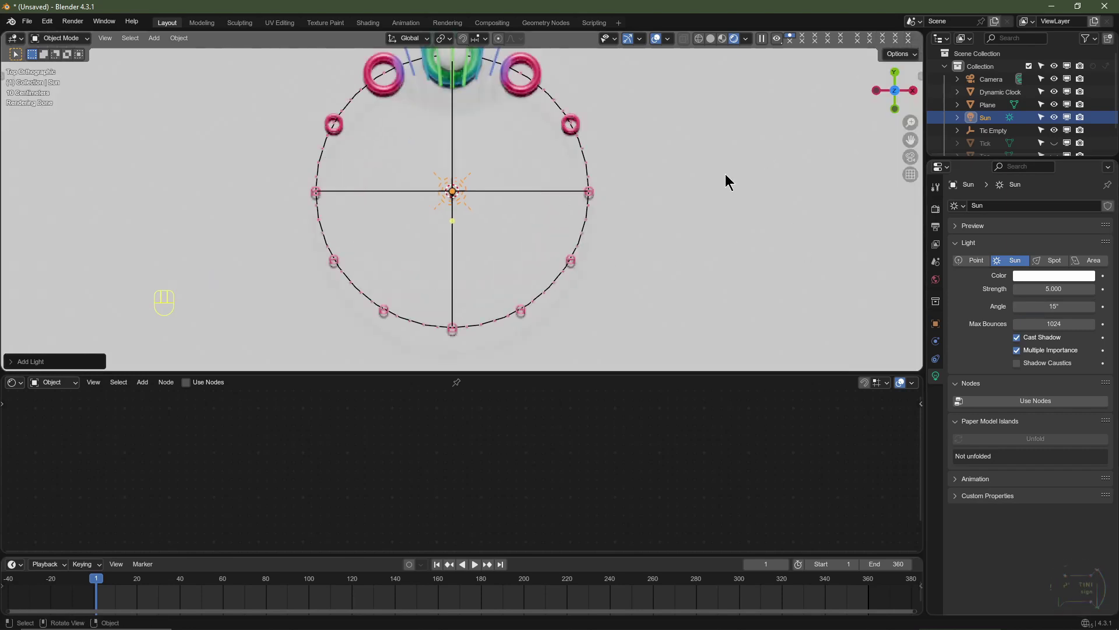
left_click(703, 192)
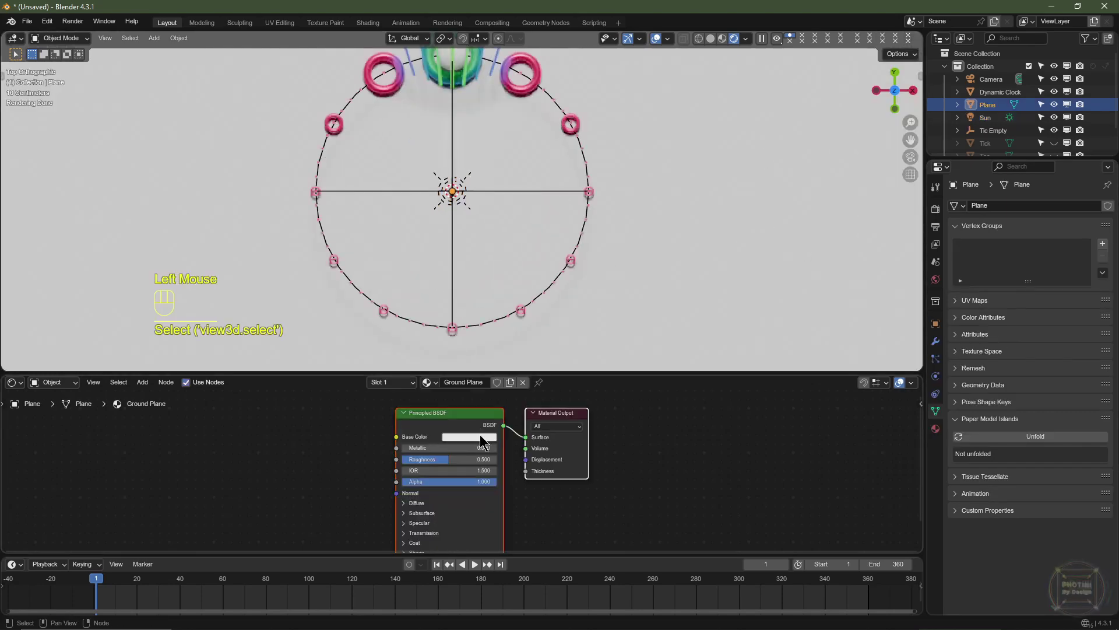
left_click(480, 436)
scroll(480, 436, "down", 14)
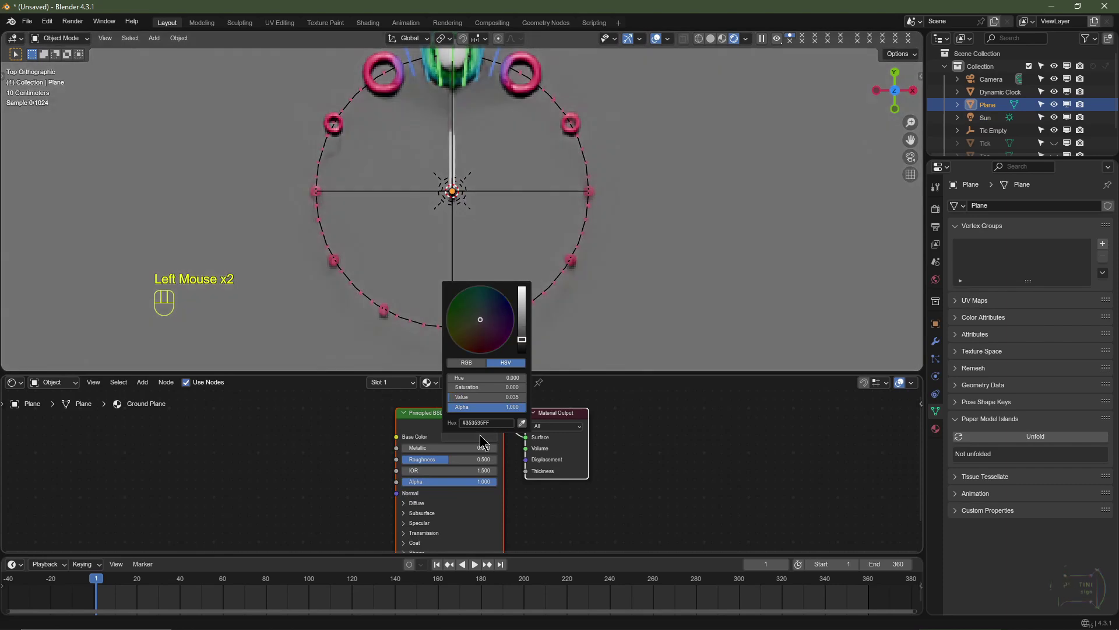
Set the Ground Plane material's Metallic to 0.5 and Roughness to 0.75.
left_click(446, 448)
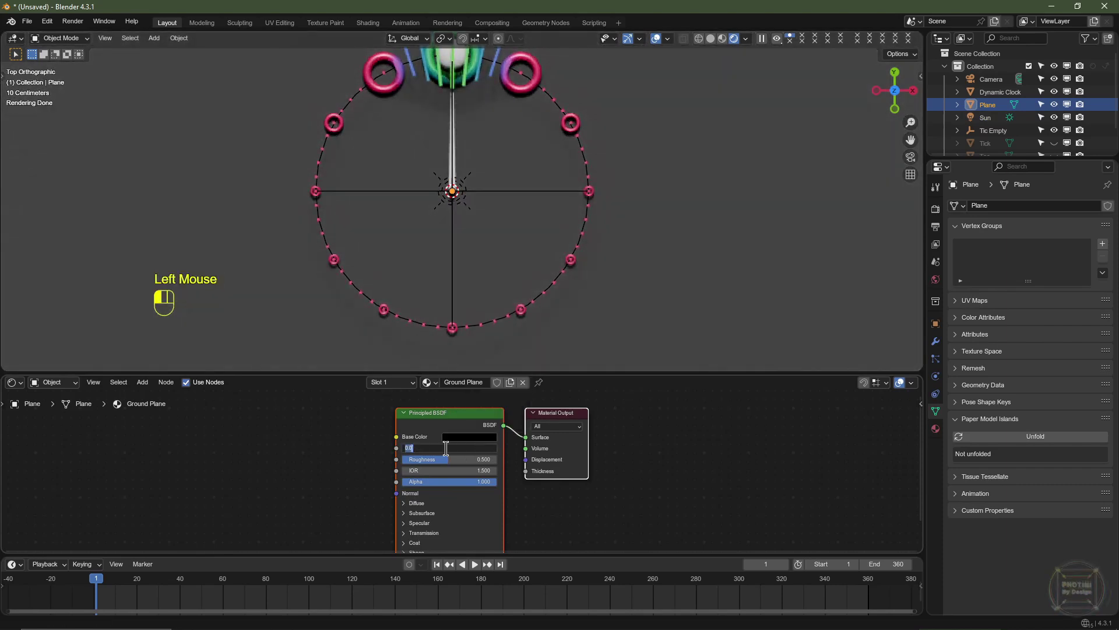
type("0.5")
key("Return")
scroll(547, 235, "down", 2)
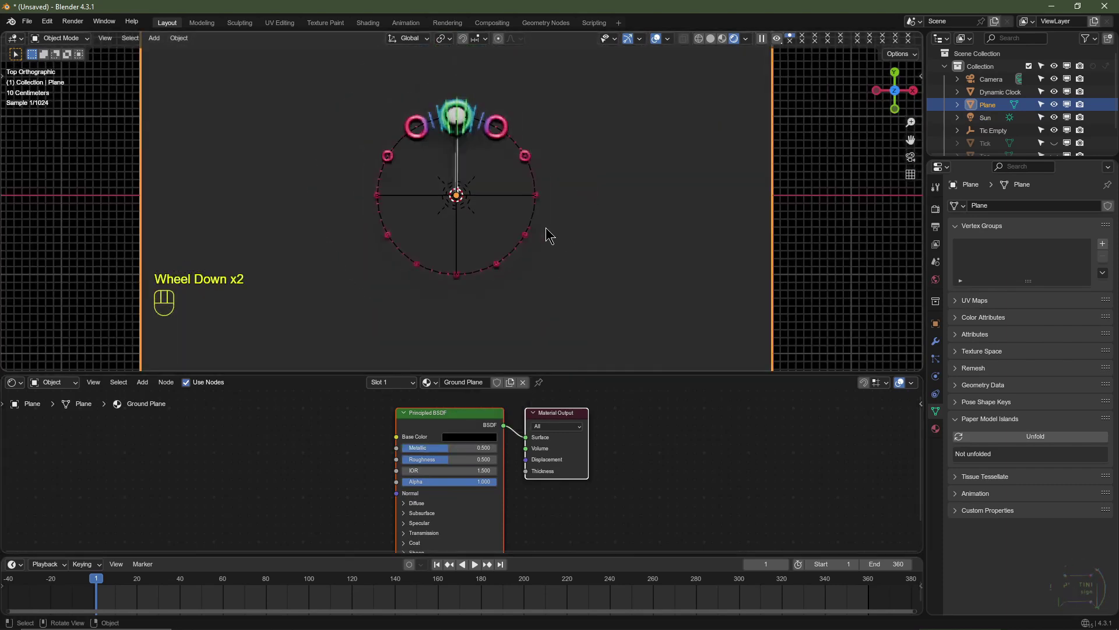
left_click_drag(450, 460, 477, 460)
left_click(477, 459)
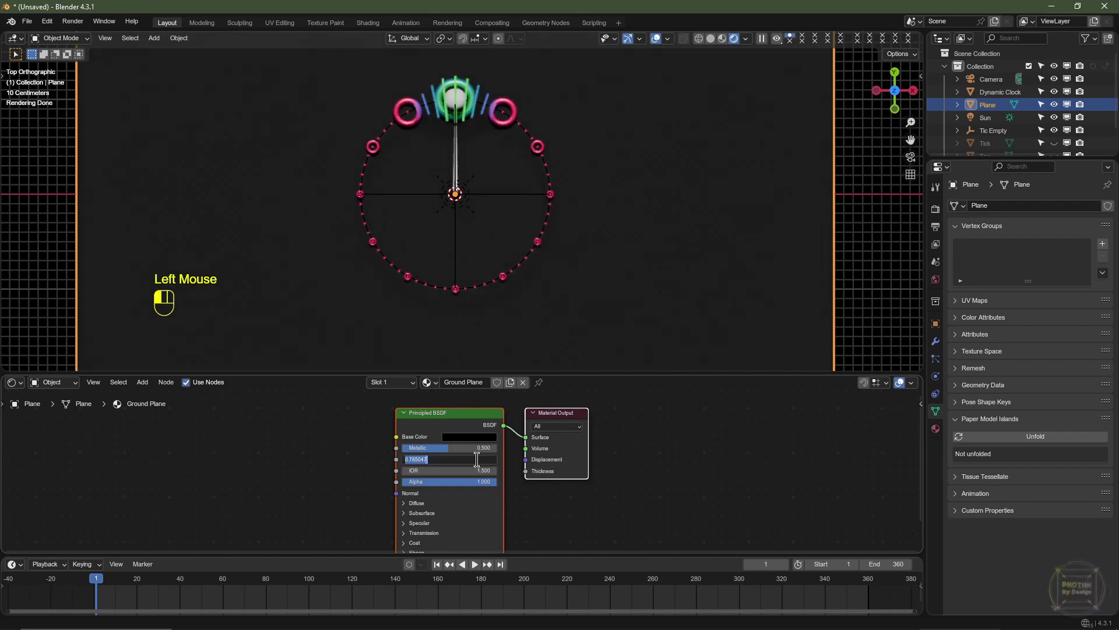
type(".75")
left_click(621, 160)
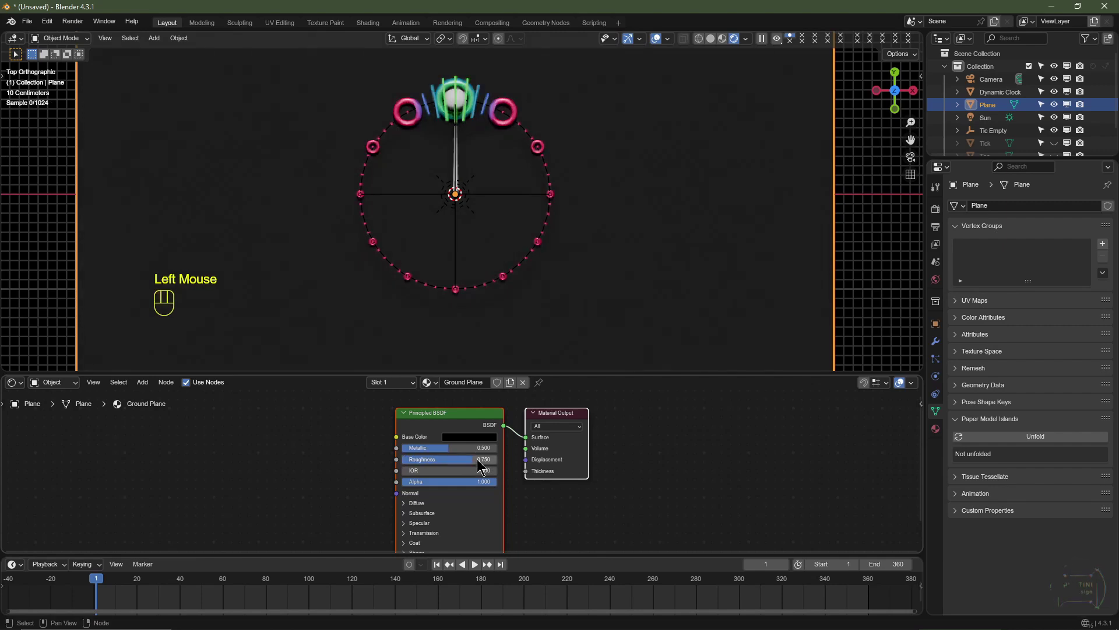
Select the dynamic clock to show its material nodes in an enlarged shader editor, and turn off the viewport overlays.
left_click(496, 111)
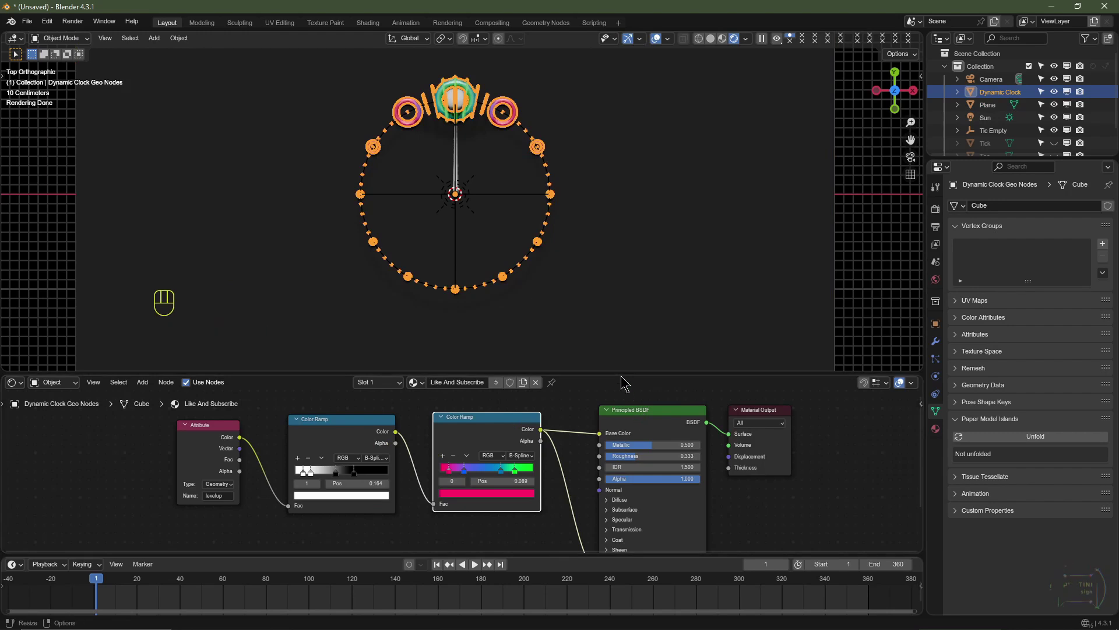
left_click_drag(624, 374, 627, 255)
middle_click_drag(649, 138, 645, 142, "shift")
left_click(656, 39)
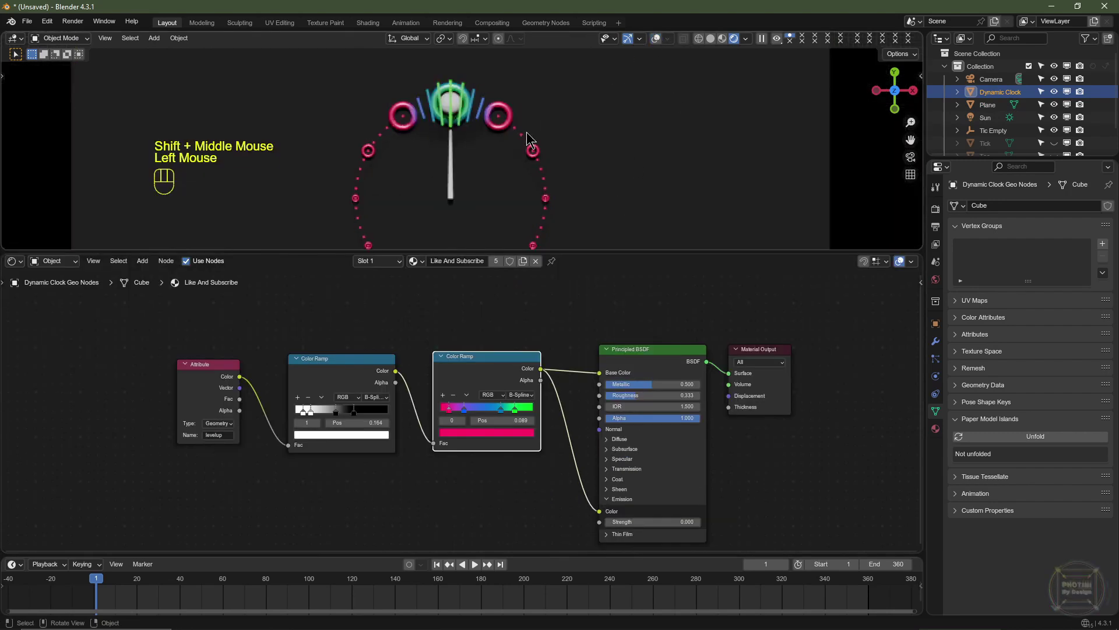
Link the black-and-white Color Ramp's Color output to the Principled BSDF's Emission Strength.
scroll(548, 517, "up", 2)
middle_click_drag(551, 517, 598, 474)
mouse_move(598, 484)
left_mouse_down()
mouse_move(644, 485)
mouse_move(598, 484)
left_mouse_up()
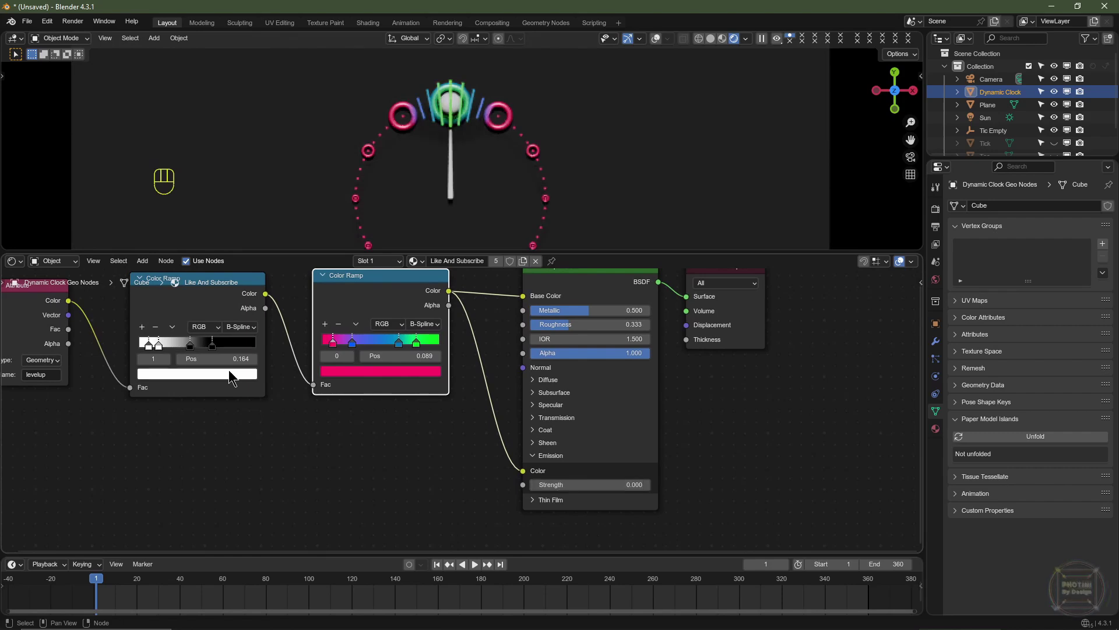
middle_click_drag(226, 387, 214, 410)
left_click_drag(254, 317, 512, 513)
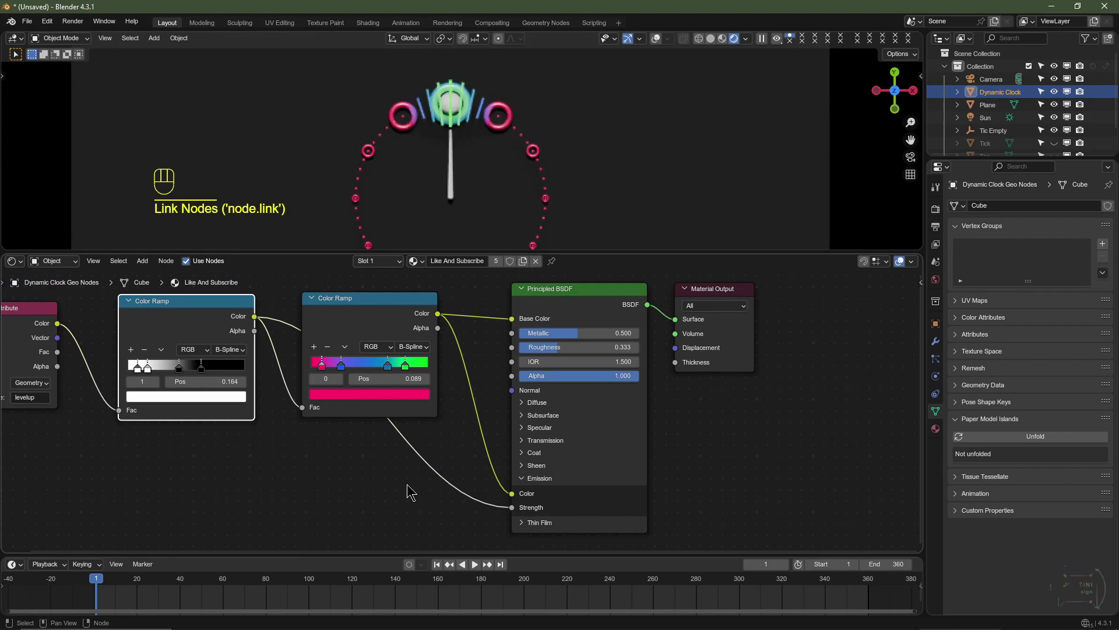
Insert a Math node on the link between the black-and-white Color Ramp and the Emission Strength.
key("shift+a")
mouse_move(362, 491)
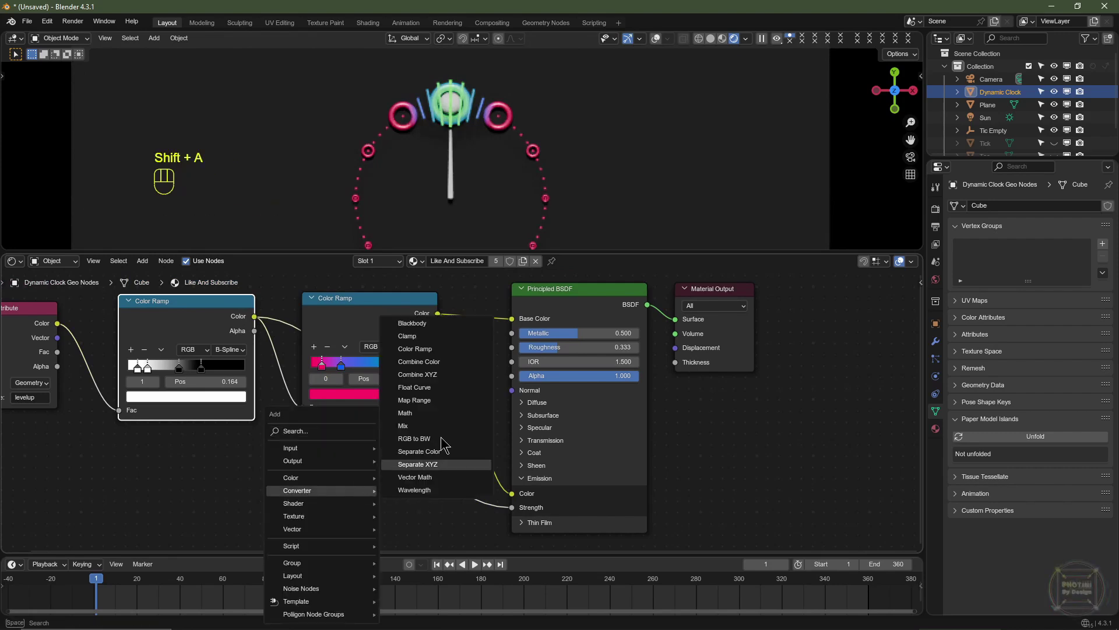
left_click(415, 415)
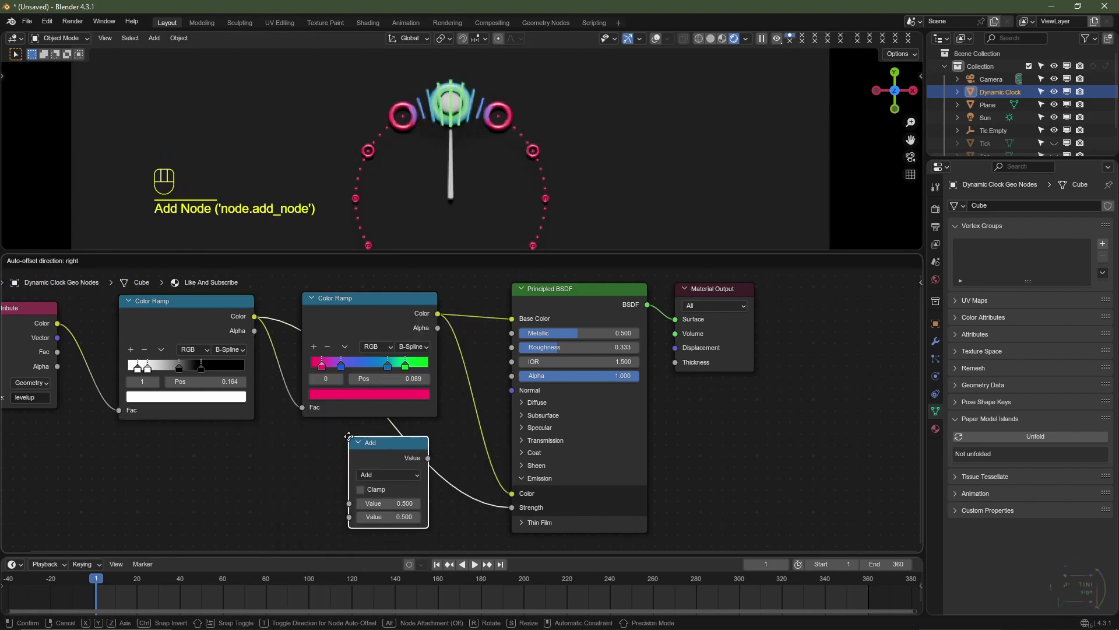
left_click(357, 453)
left_click_drag(385, 461, 359, 459)
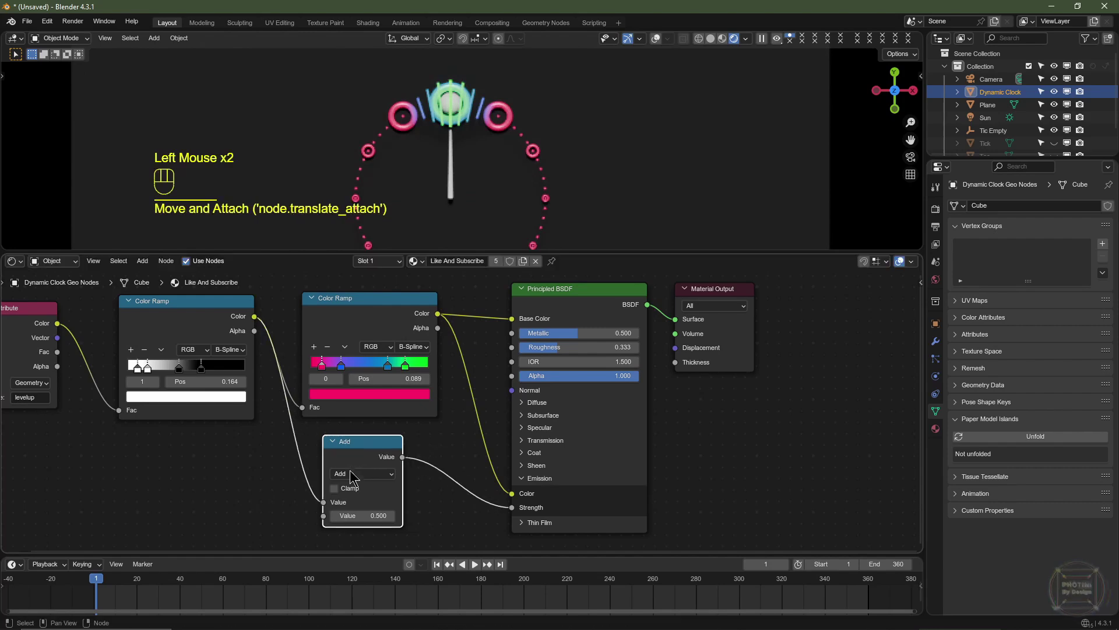
Set the Math node to Multiply with a value of 5.
left_click(354, 474)
left_click(358, 350)
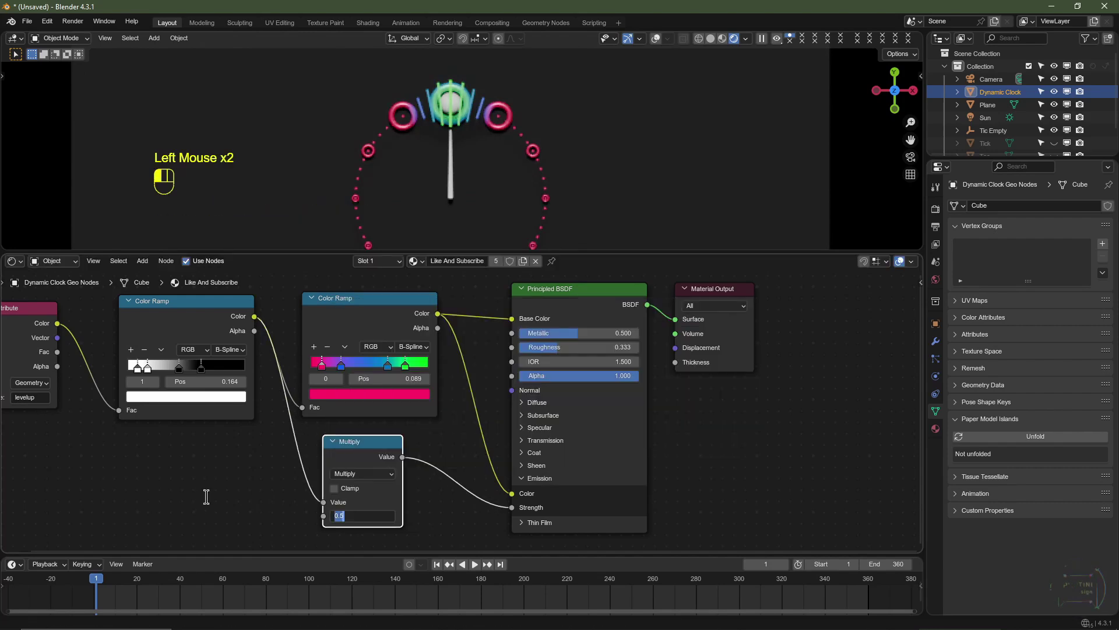
left_click(364, 516)
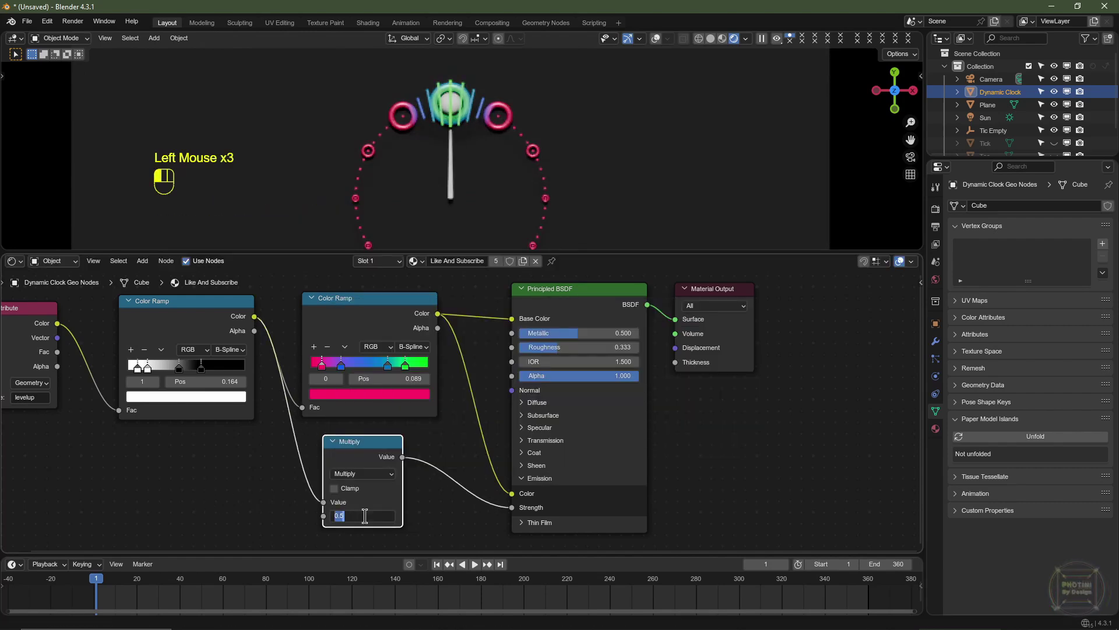
type("5")
key("Return")
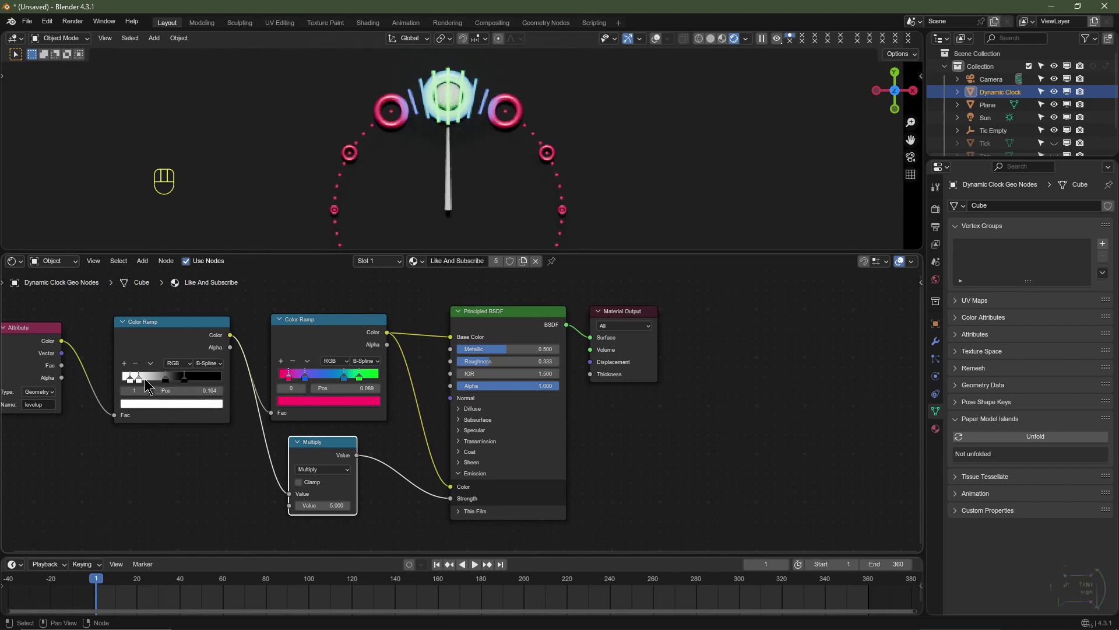
Shift the black-and-white ramp's dark stops, placing the third at 0.491, and lighten that stop's color to a very dark gray.
left_click_drag(142, 384, 176, 389)
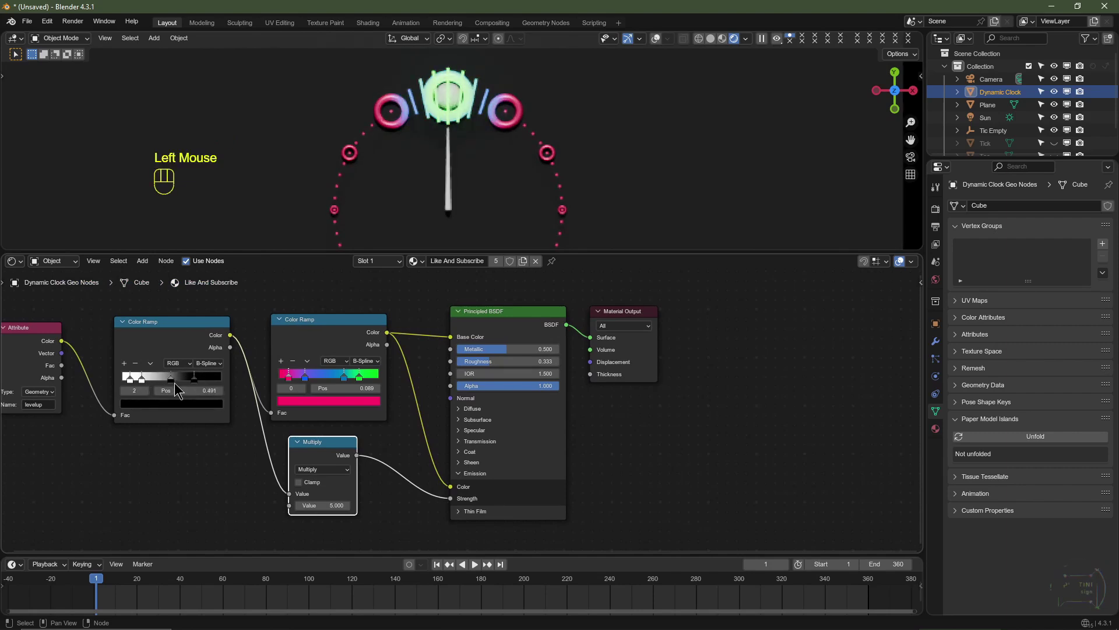
scroll(173, 390, "up", 2)
left_click(189, 404)
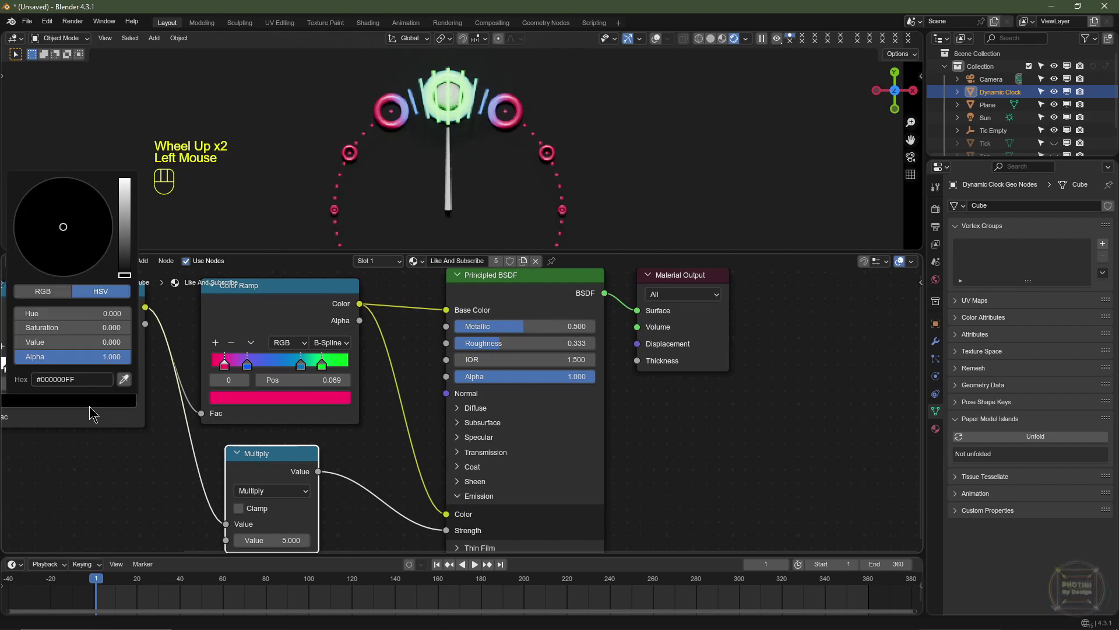
scroll(90, 413, "up", 2)
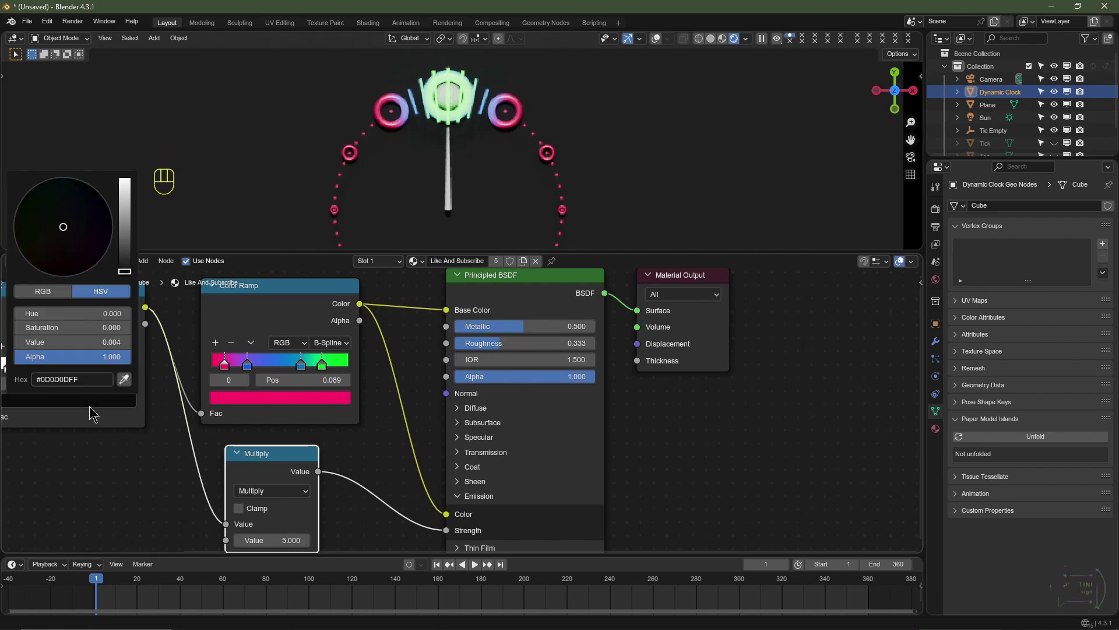
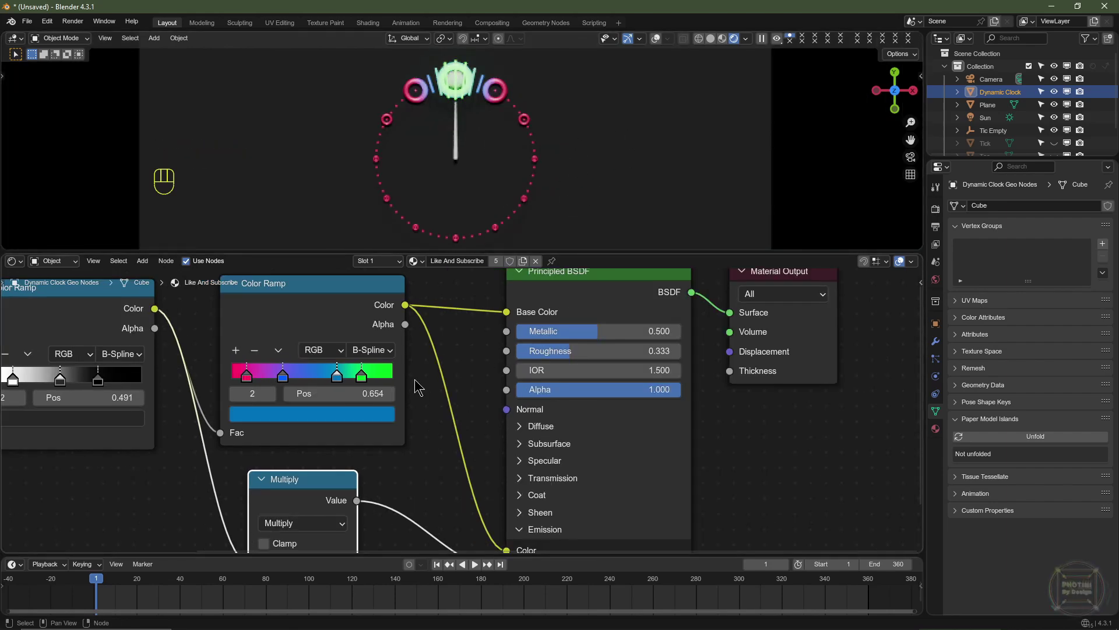
Move the colored ramp's first stop to 0.121 and recolor it magenta, with the 3D viewport enlarged for checking.
scroll(225, 437, "up", 3)
middle_click_drag(225, 437, 385, 420)
left_click_drag(347, 361, 355, 361)
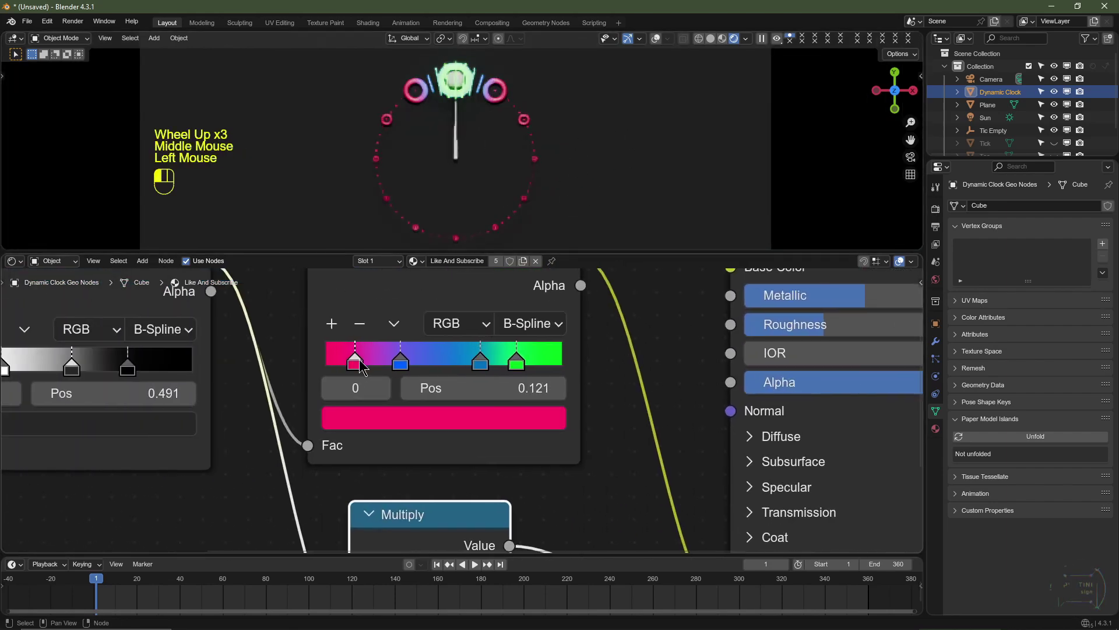
left_click(365, 425)
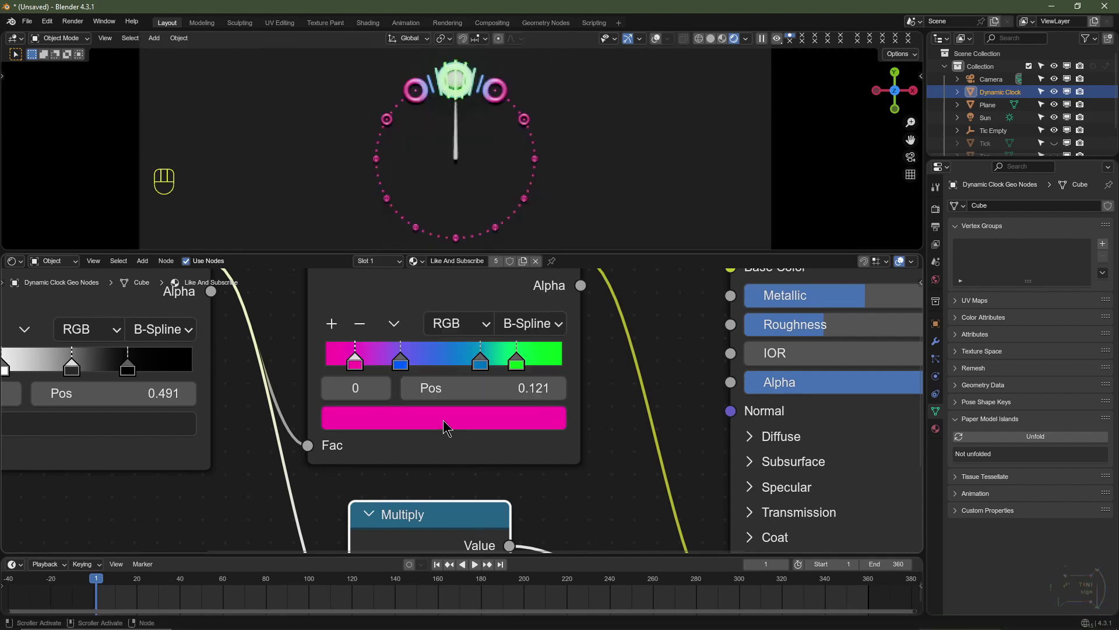
left_click_drag(457, 251, 457, 420)
left_click(512, 208)
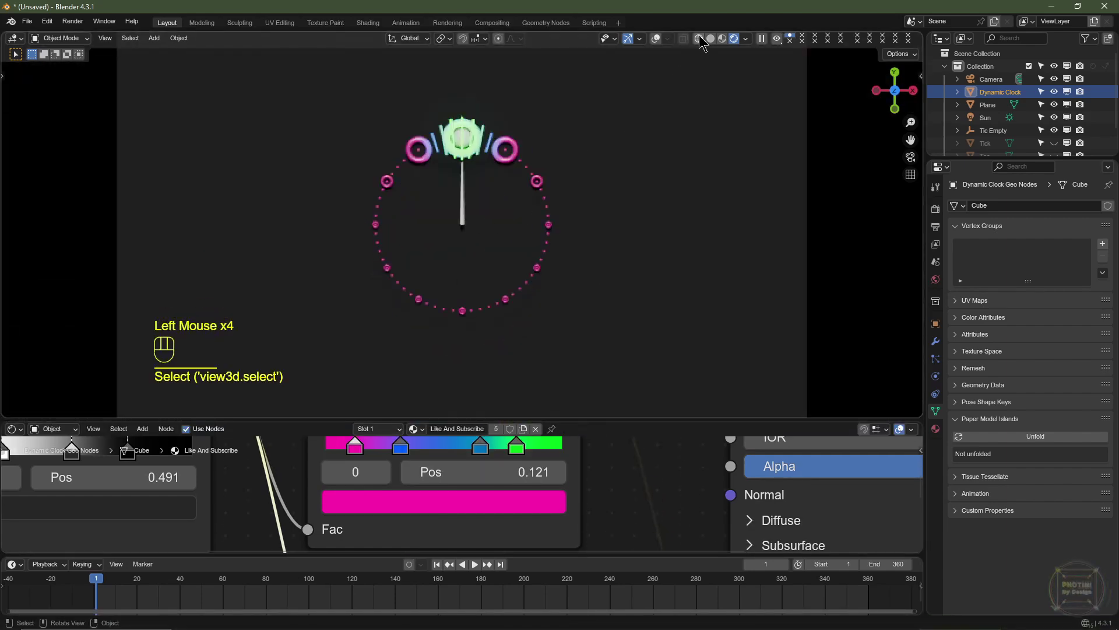
Turn on the viewport overlays, select the ground plane, and frame it from the top view.
left_click(656, 38)
scroll(592, 200, "down", 2)
scroll(592, 200, "up", 1)
left_click(593, 198)
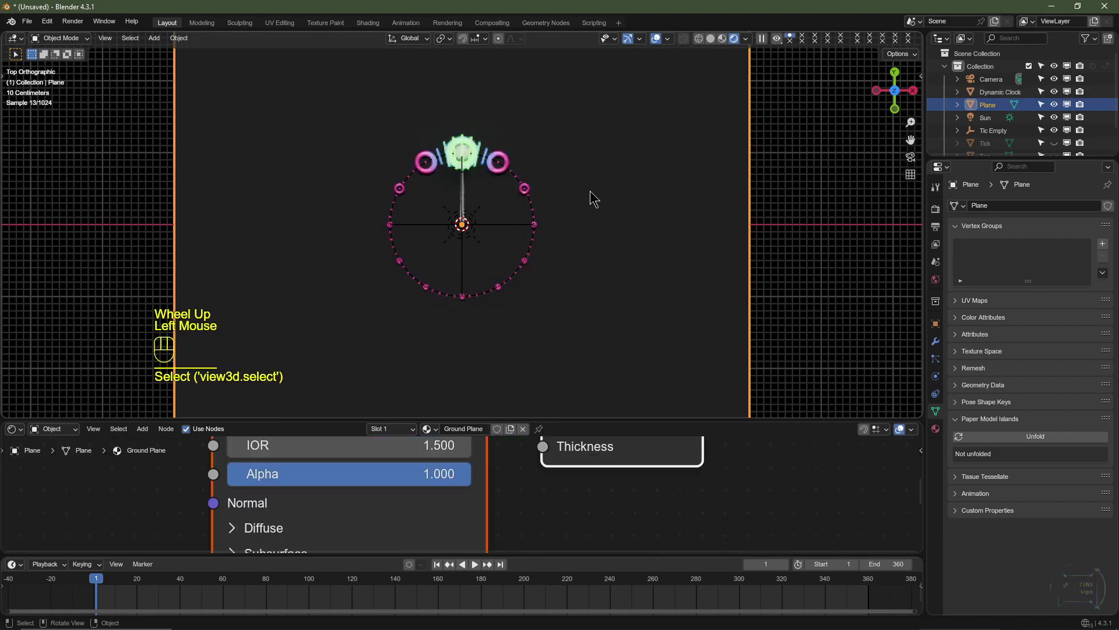
key("KP_7")
key("KP_Decimal")
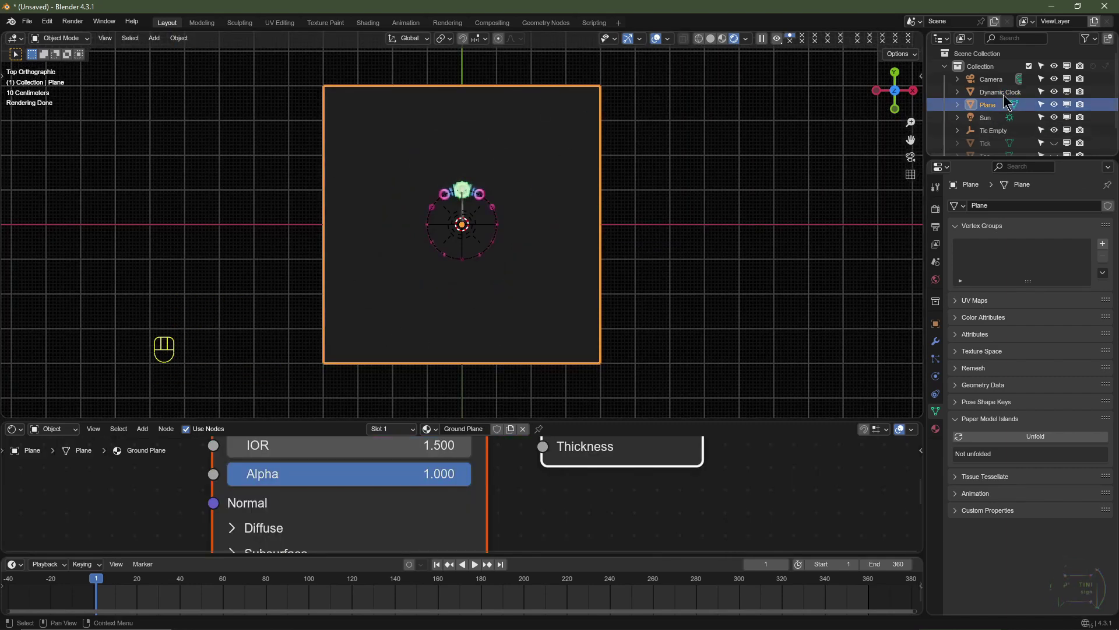
Align the camera to the current top view and change its lens type to Orthographic.
left_click(991, 79)
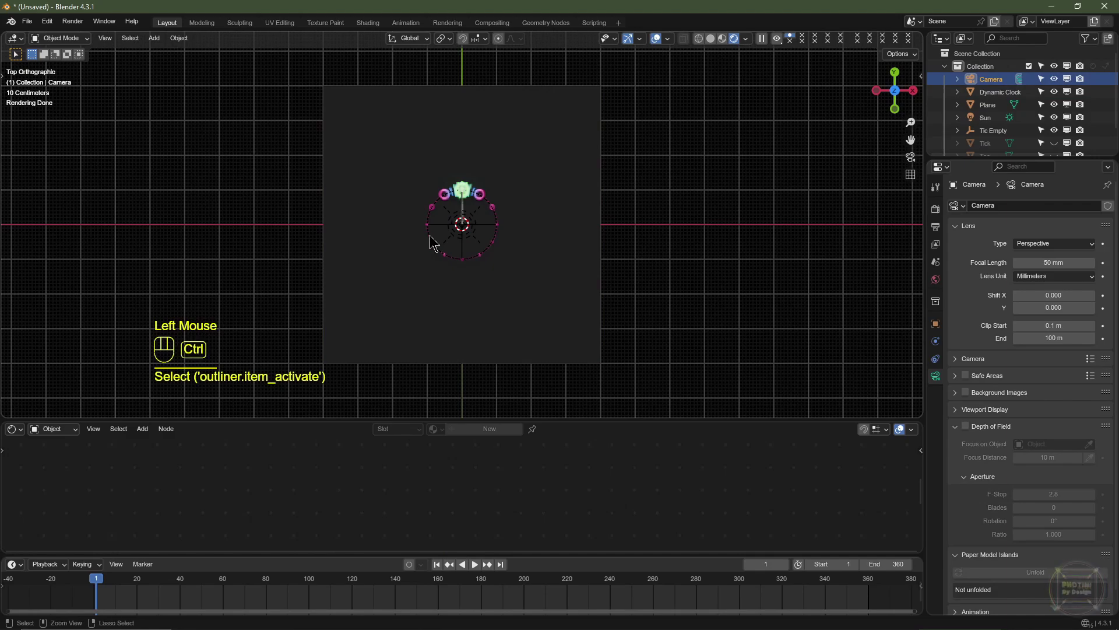
key("ctrl+alt+KP_0")
scroll(489, 224, "down", 2)
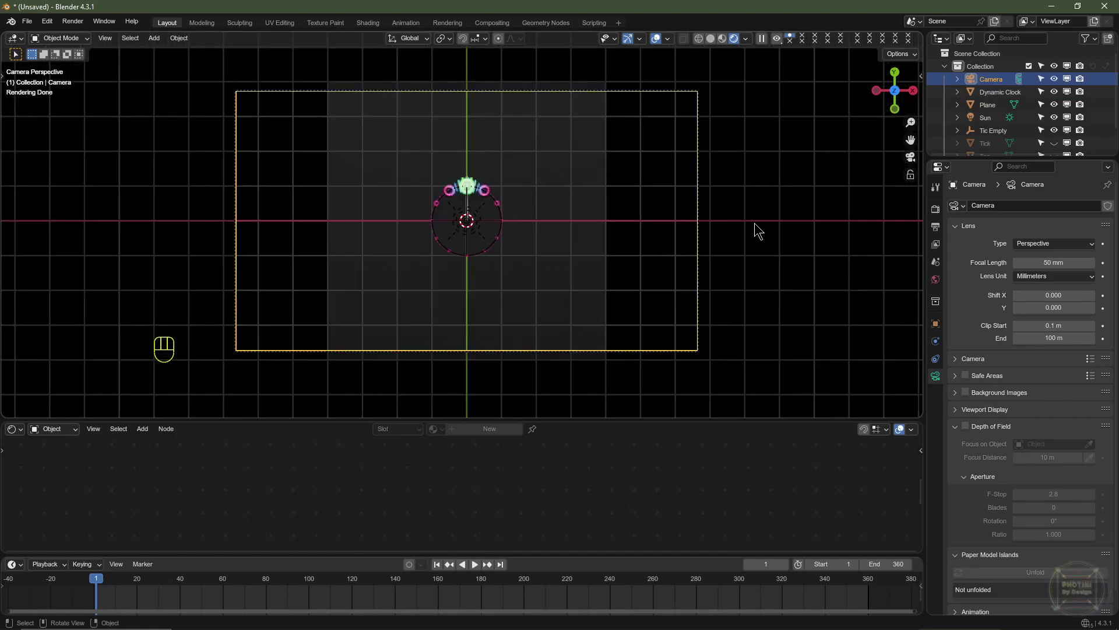
left_click(1046, 245)
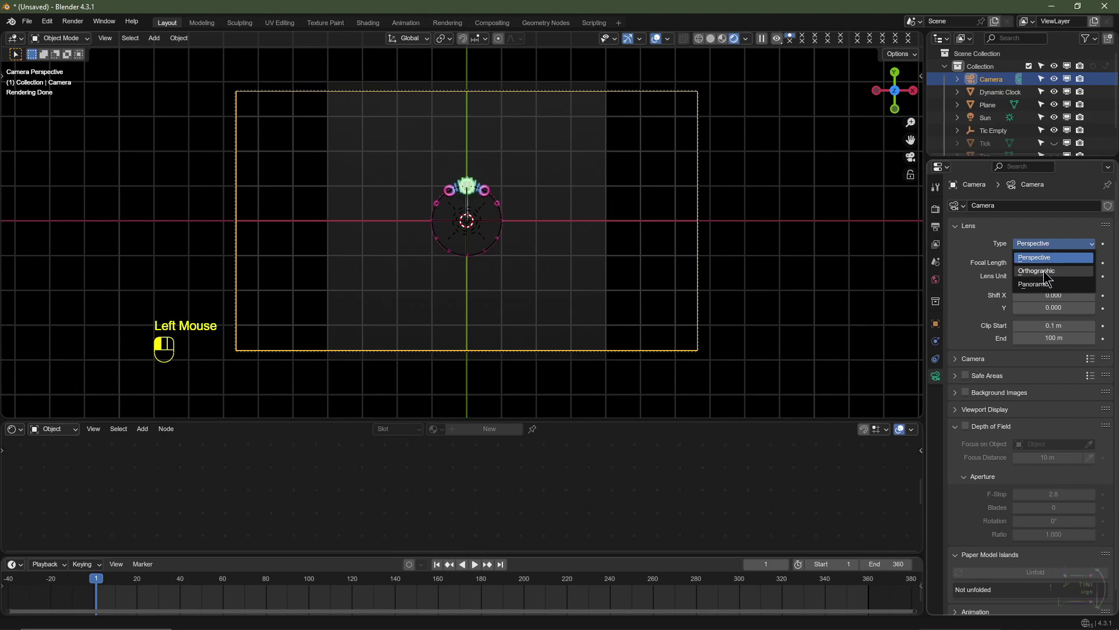
left_click(1043, 270)
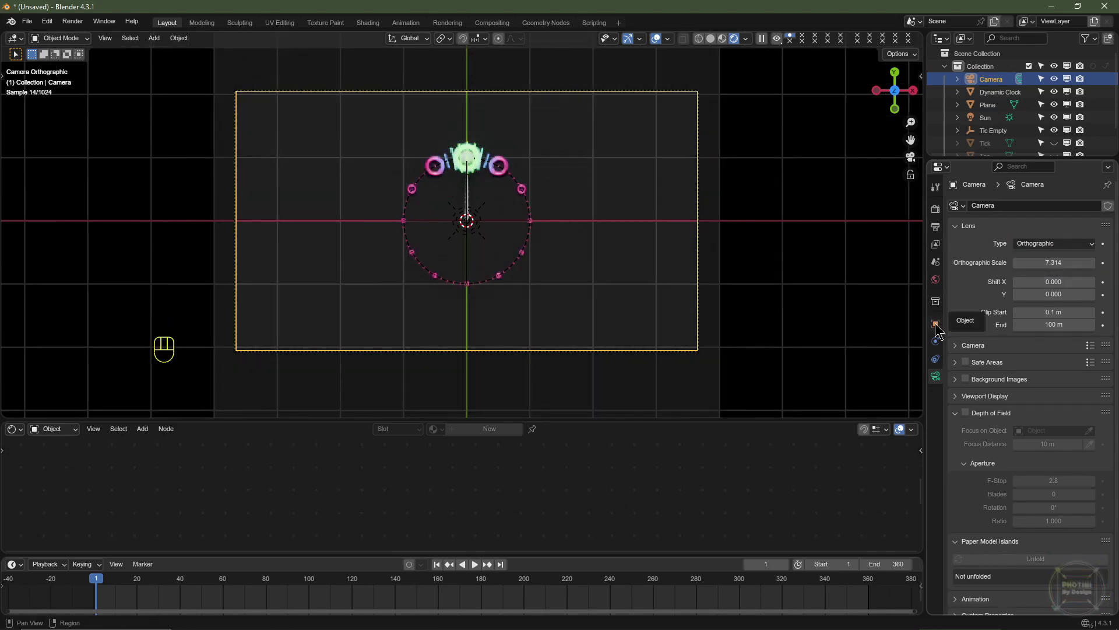
Set the camera's Z location to 5 m and its orthographic scale to 4.814 so the clock fills the frame.
left_click(936, 326)
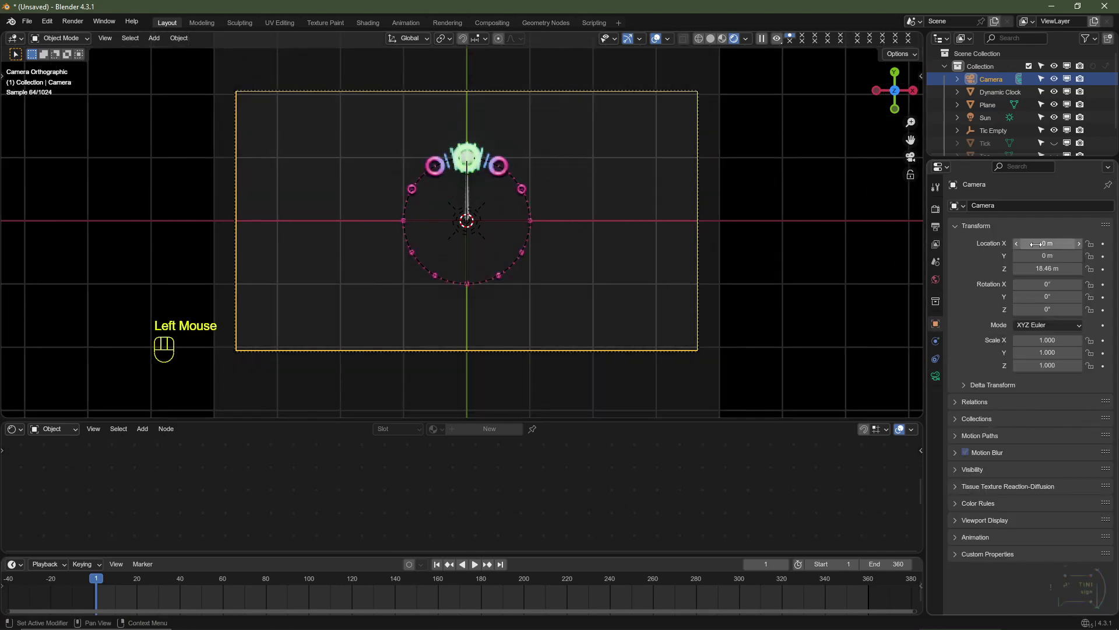
left_click_drag(1047, 243, 1047, 255)
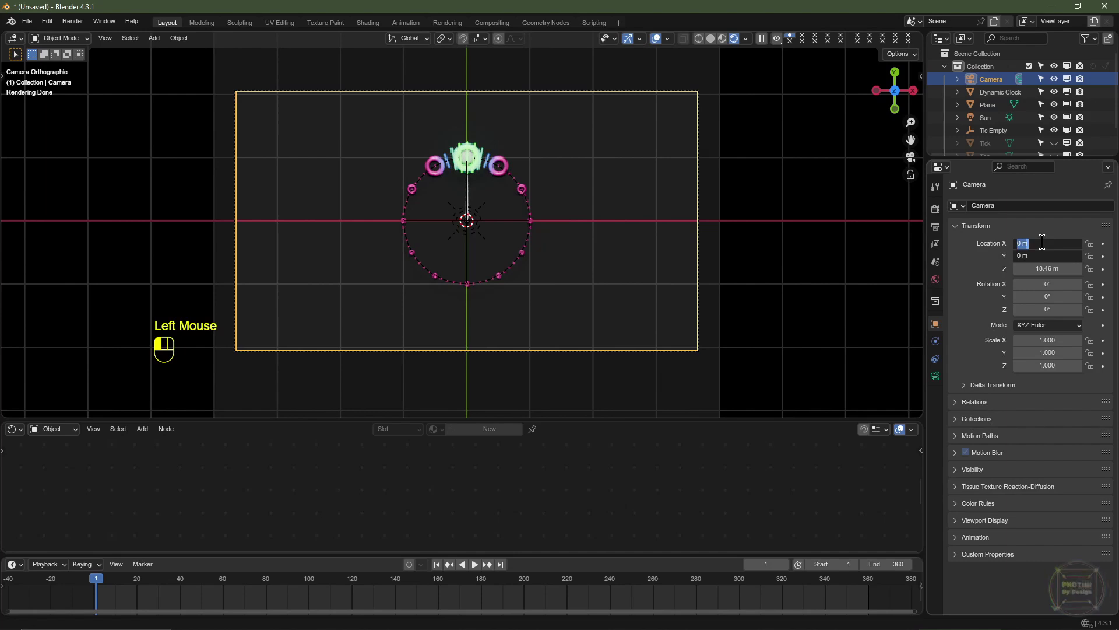
left_click(1050, 269)
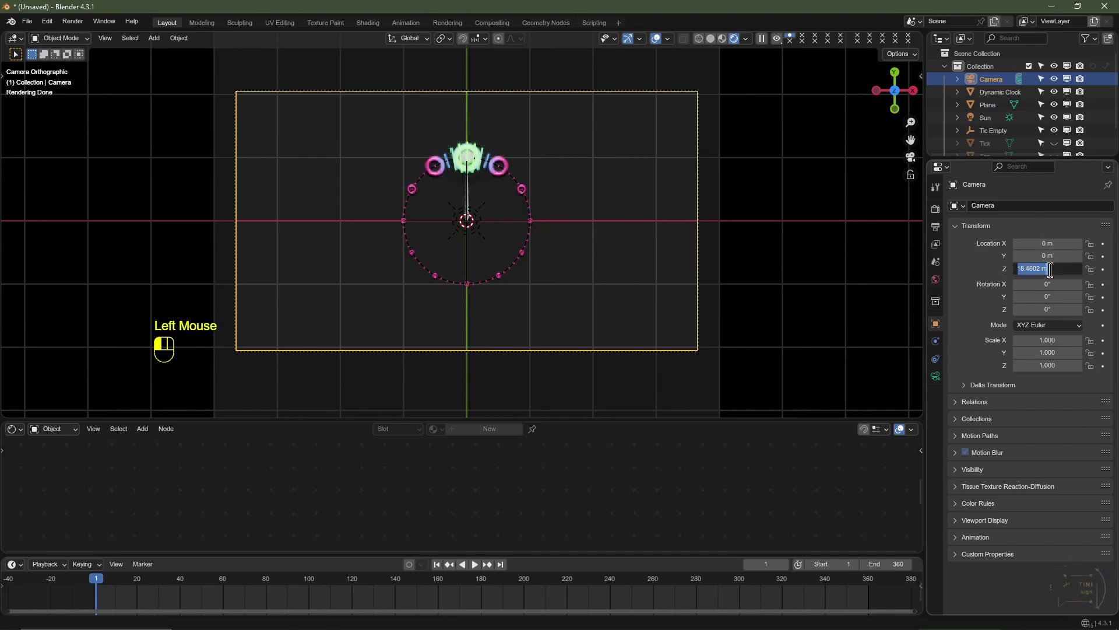
type("5")
key("Return")
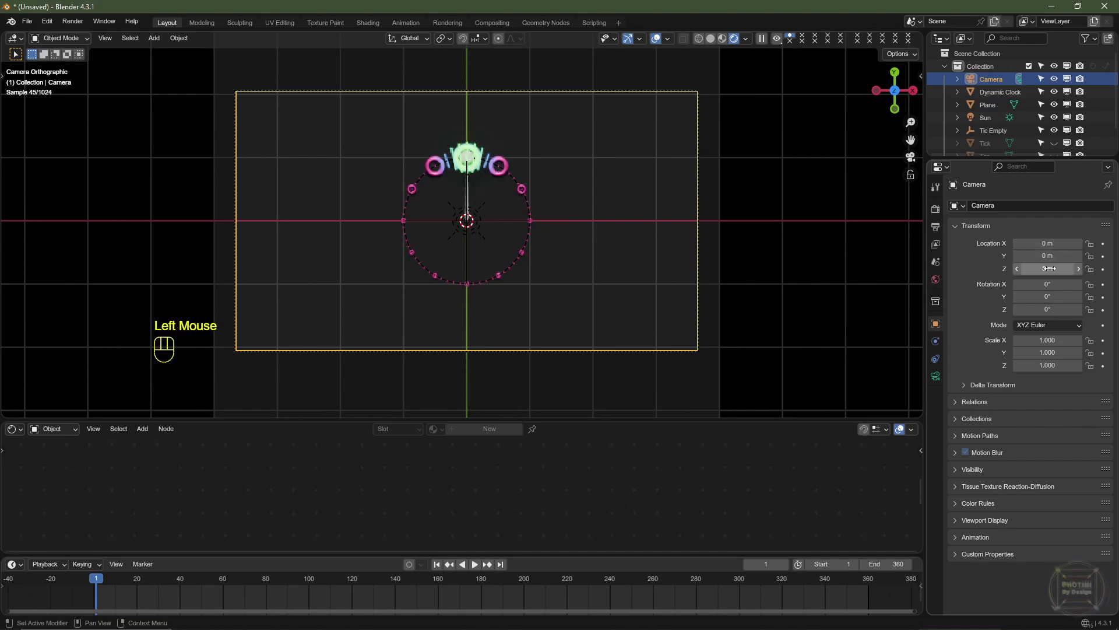
left_click(936, 376)
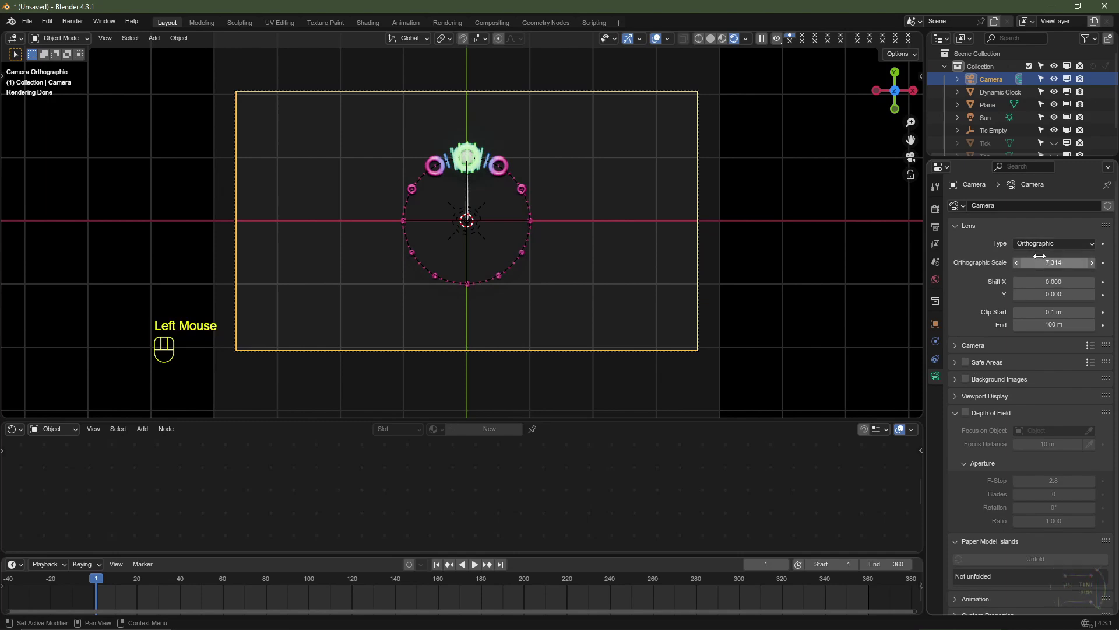
left_click_drag(1040, 262, 1022, 262)
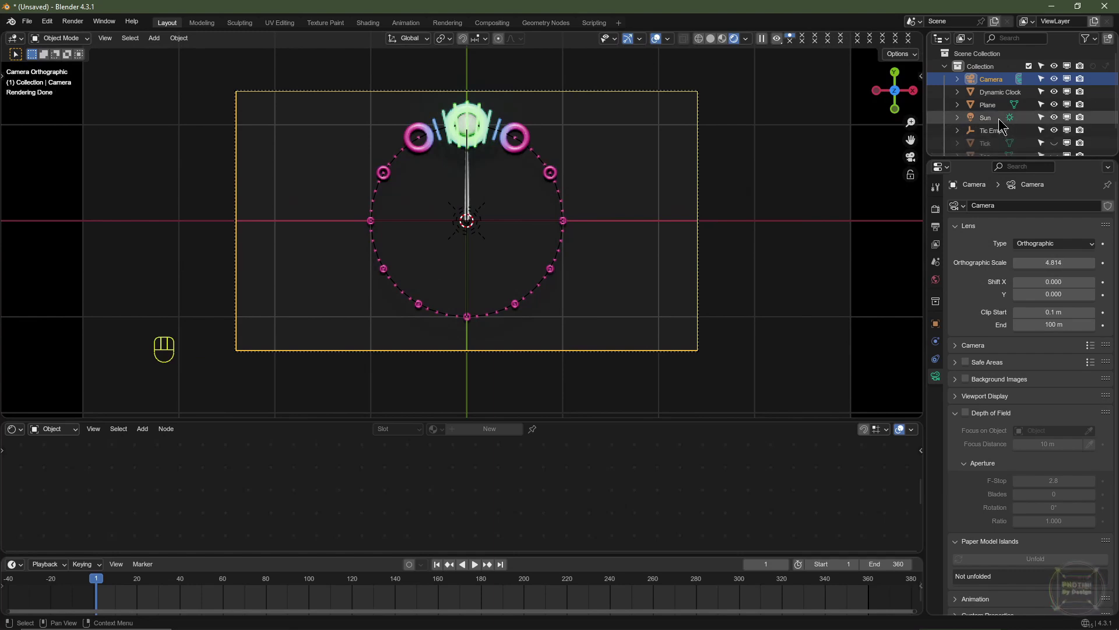
Set the sun light's strength to 2.5.
left_click(993, 119)
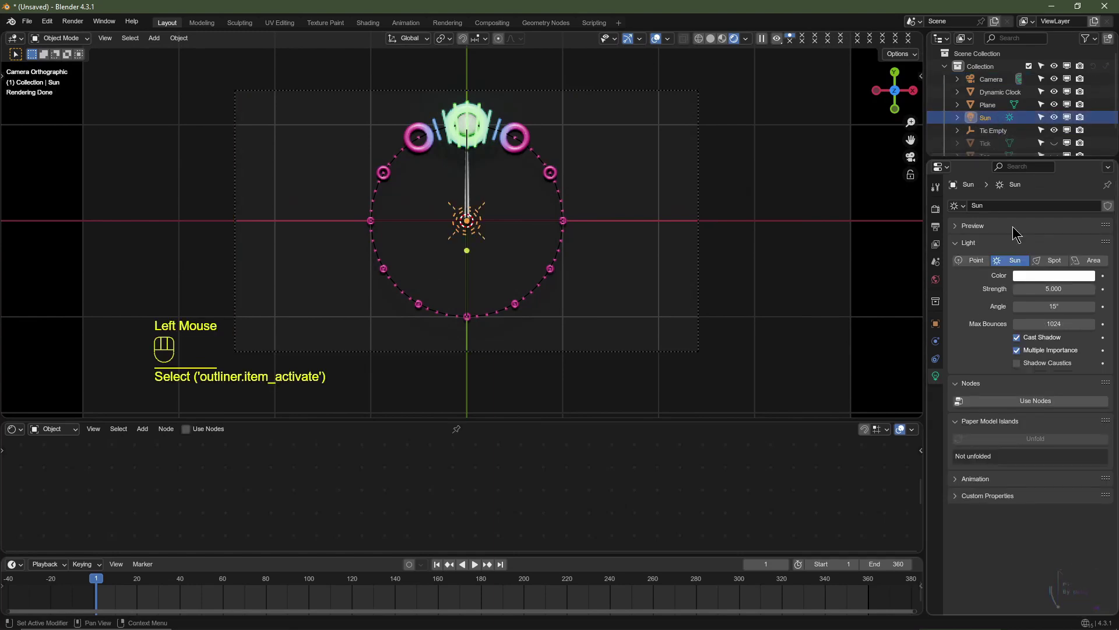
left_click(1047, 288)
type("2.5")
key("Return")
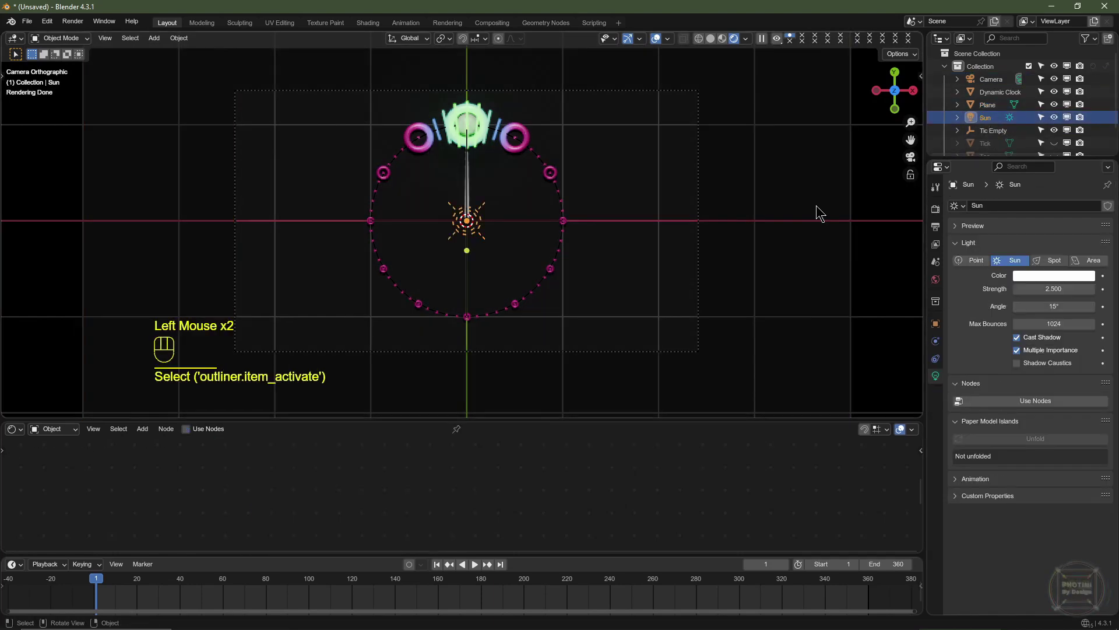
Lighten the ground plane material's base color from black to a very dark gray, enlarging the shader editor for access.
left_click(633, 272)
left_click_drag(547, 424, 547, 321)
scroll(668, 475, "down", 2)
middle_click_drag(523, 412, 755, 469)
left_click(710, 432)
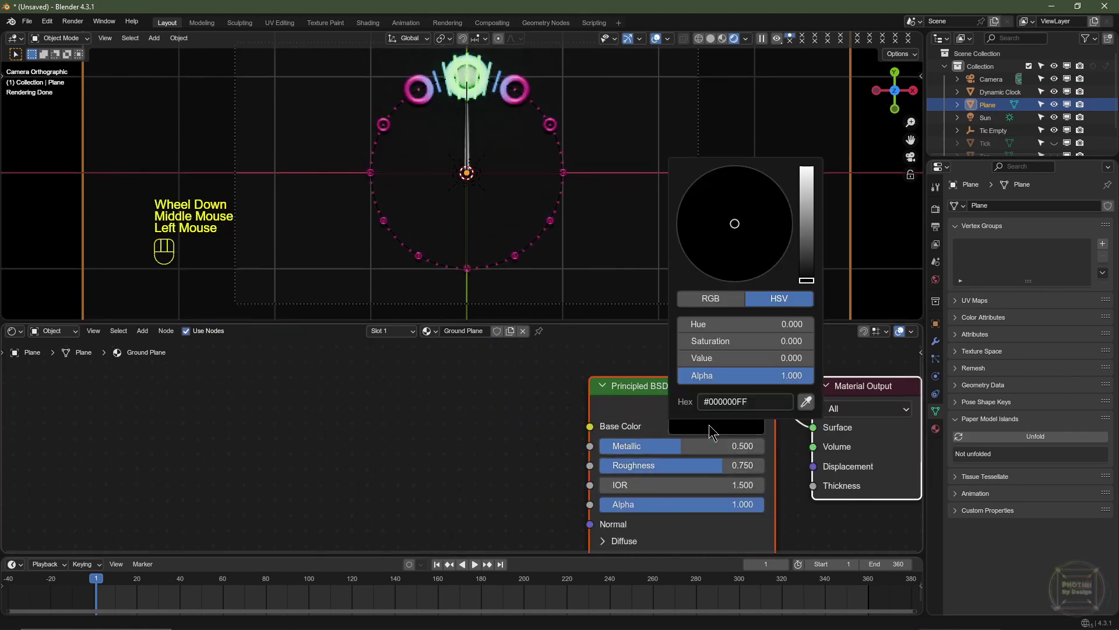
scroll(710, 425, "up", 3)
scroll(709, 425, "down", 1)
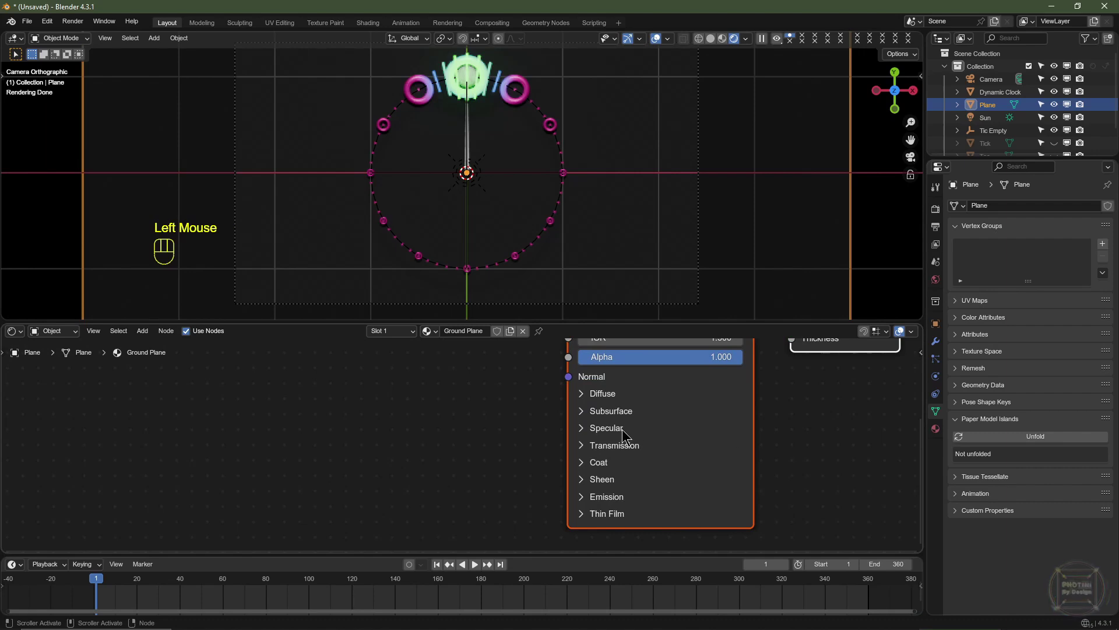
Set the Specular IOR Level of the ground plane's Principled BSDF to 0.75.
left_click(624, 436)
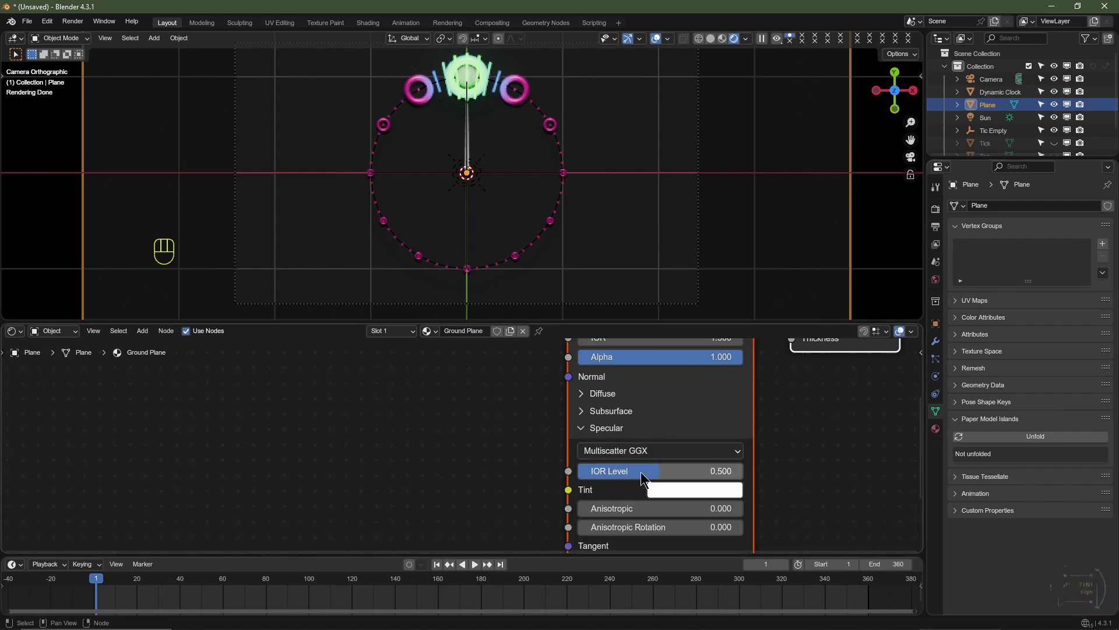
left_click_drag(641, 479, 713, 471)
double_click(713, 471)
type(".7")
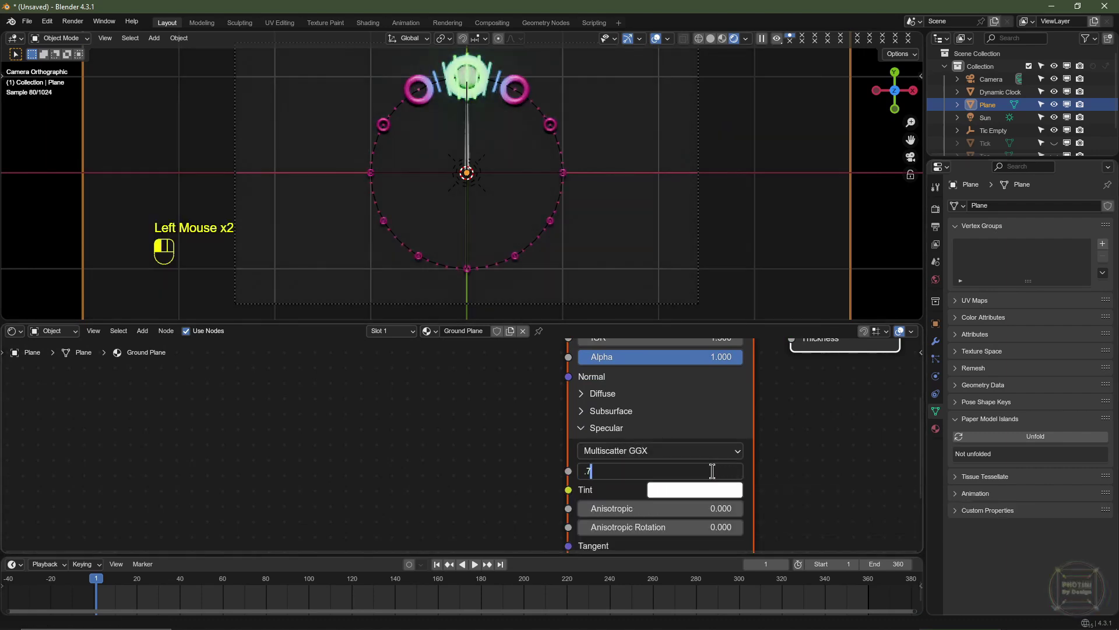
type("5")
Switch the render engine to EEVEE and set its raytracing resolution to 1:1.
left_click(936, 209)
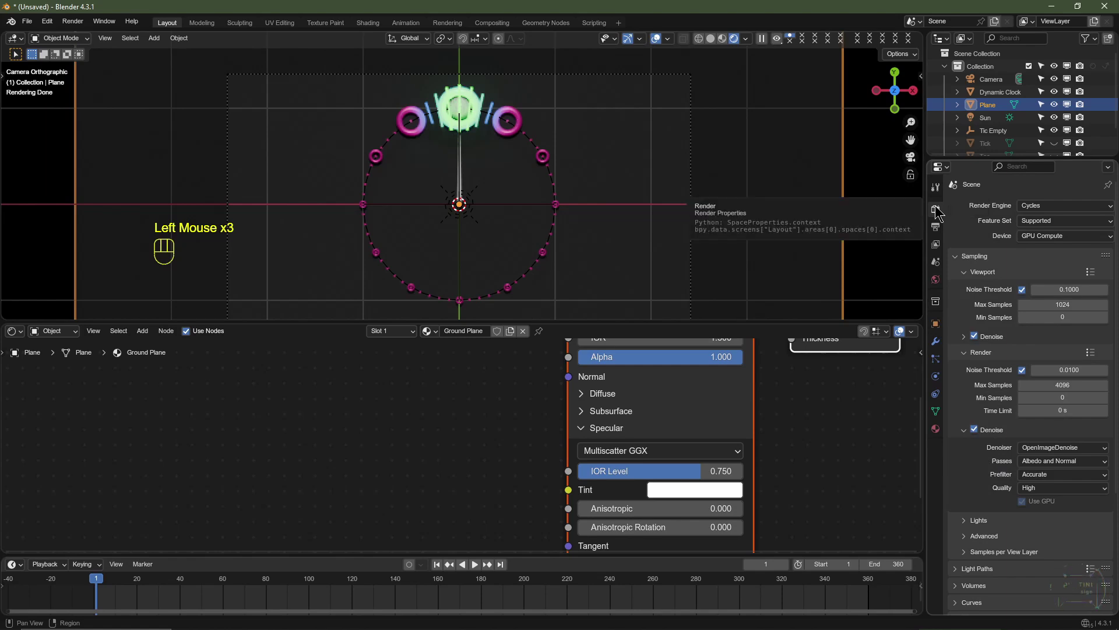
left_click(1046, 208)
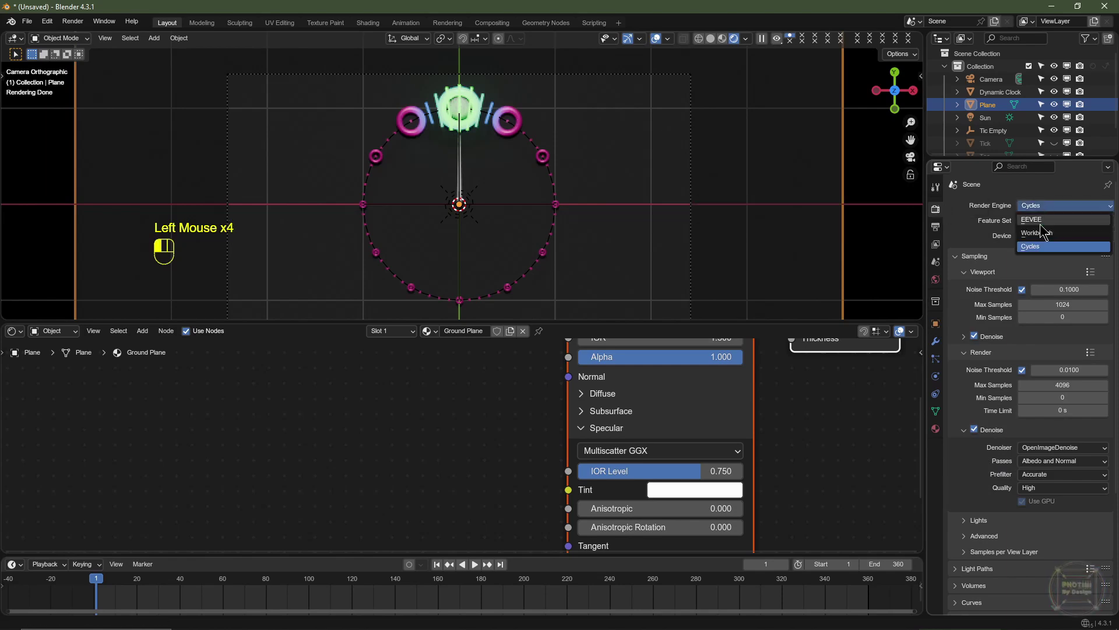
left_click(1035, 219)
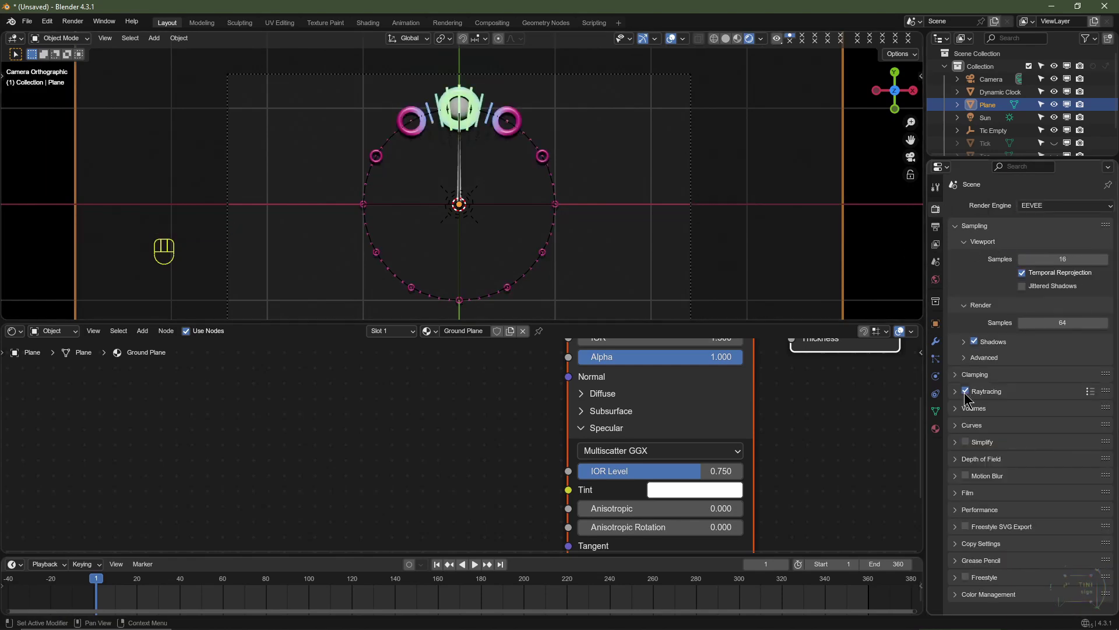
left_click(964, 342)
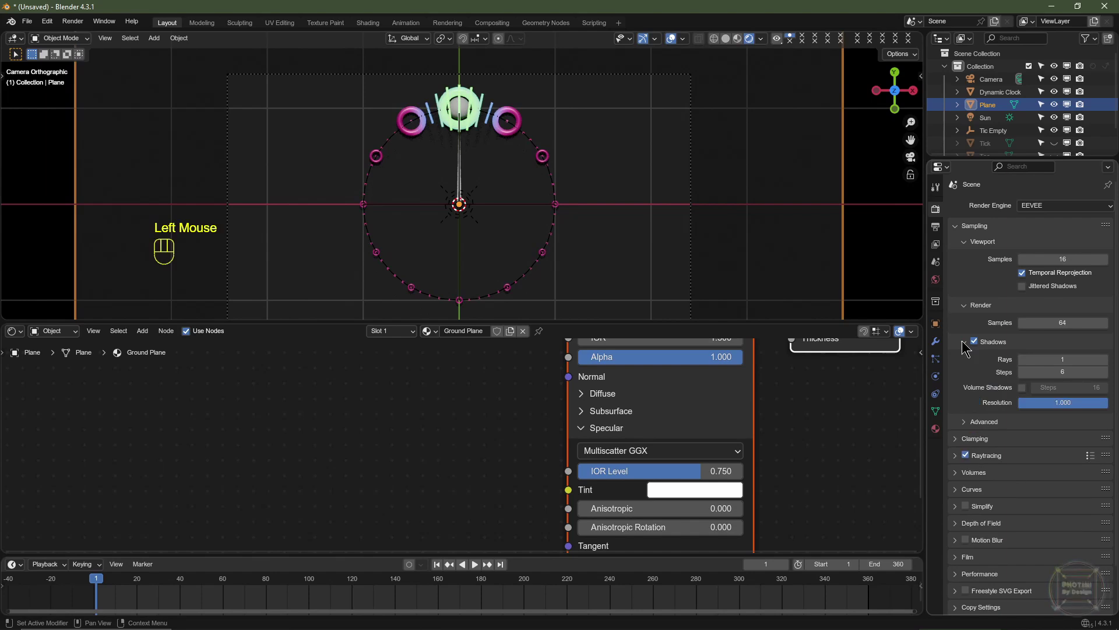
left_click(955, 455)
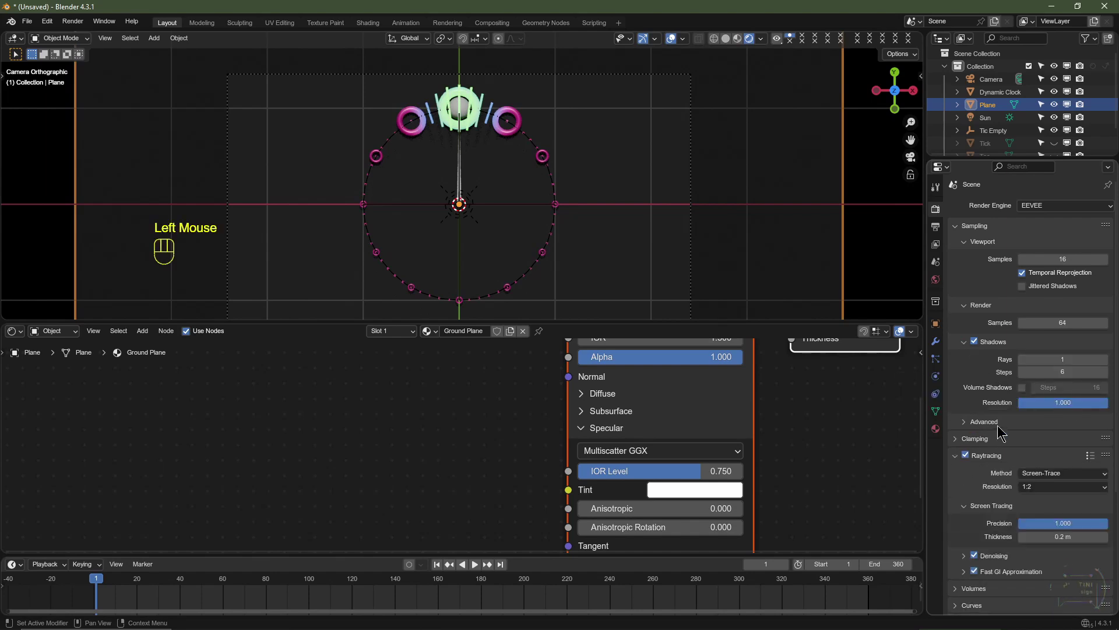
scroll(1037, 447, "down", 2)
left_click(1037, 441)
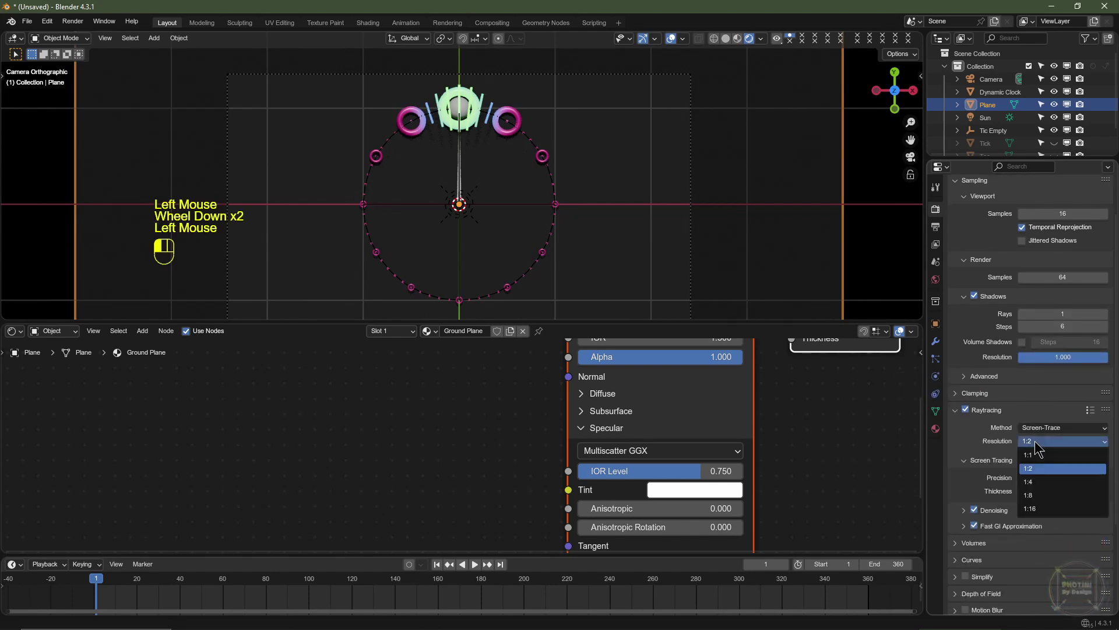
left_click(1035, 455)
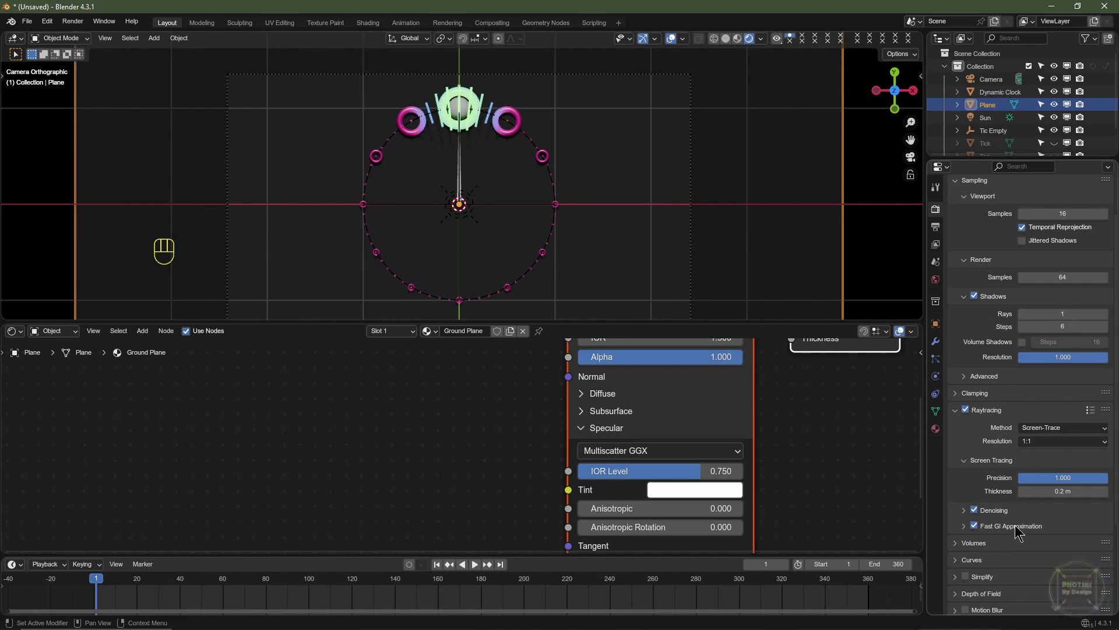
Set the resolution of EEVEE's Fast GI Approximation to 1:1.
left_click(965, 528)
scroll(991, 525, "down", 2)
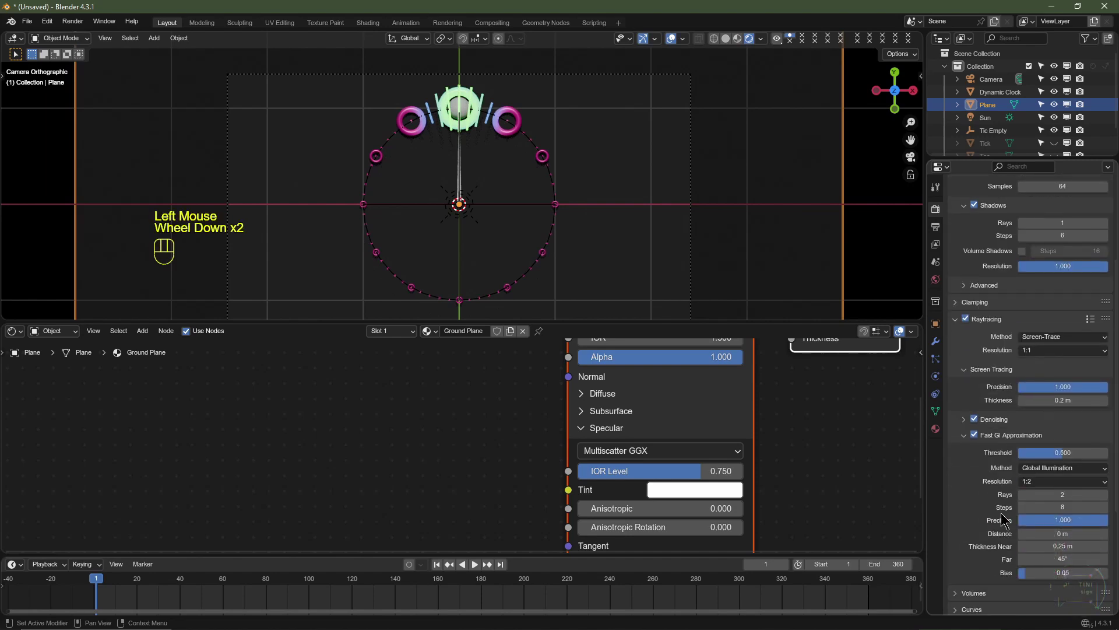
left_click(1040, 481)
left_click(1044, 496)
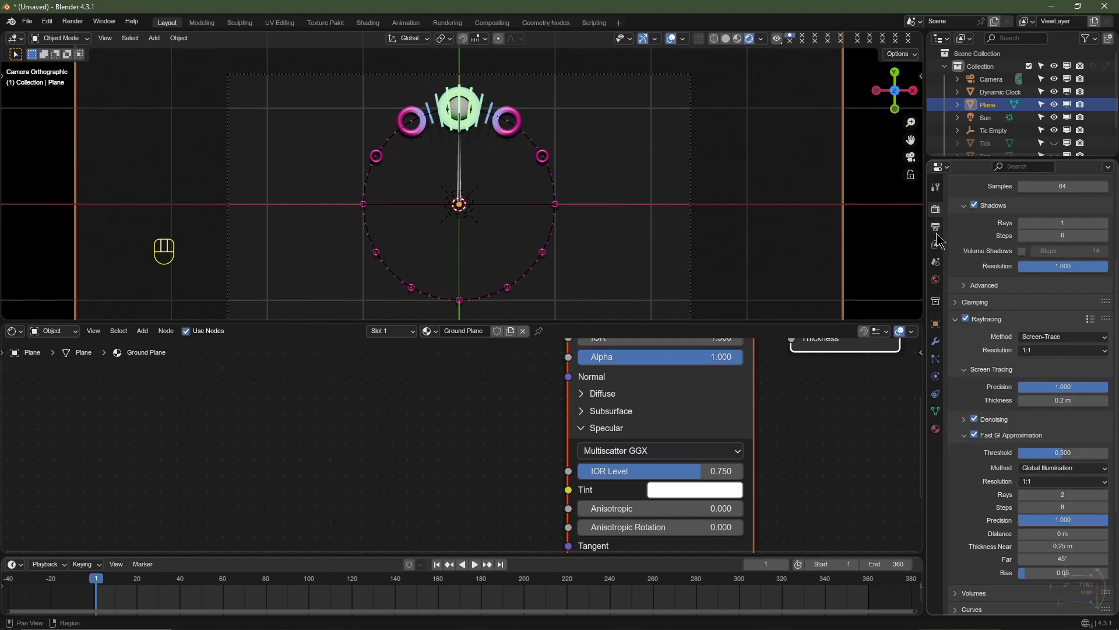
Switch the render engine back to Cycles.
scroll(993, 252, "up", 3)
left_click(1044, 205)
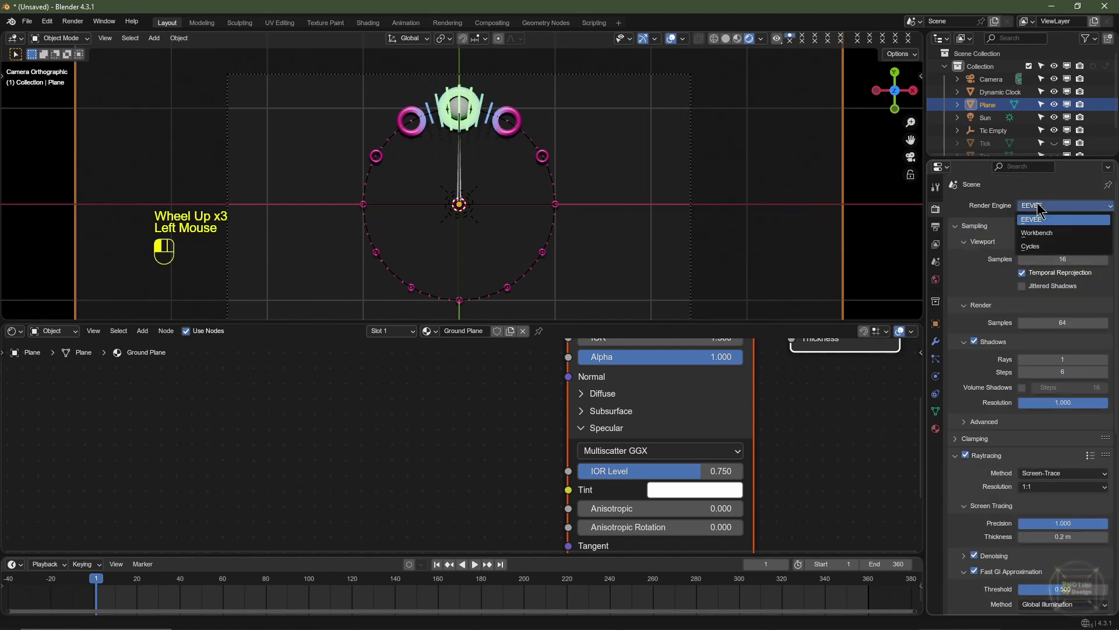
left_click(1031, 246)
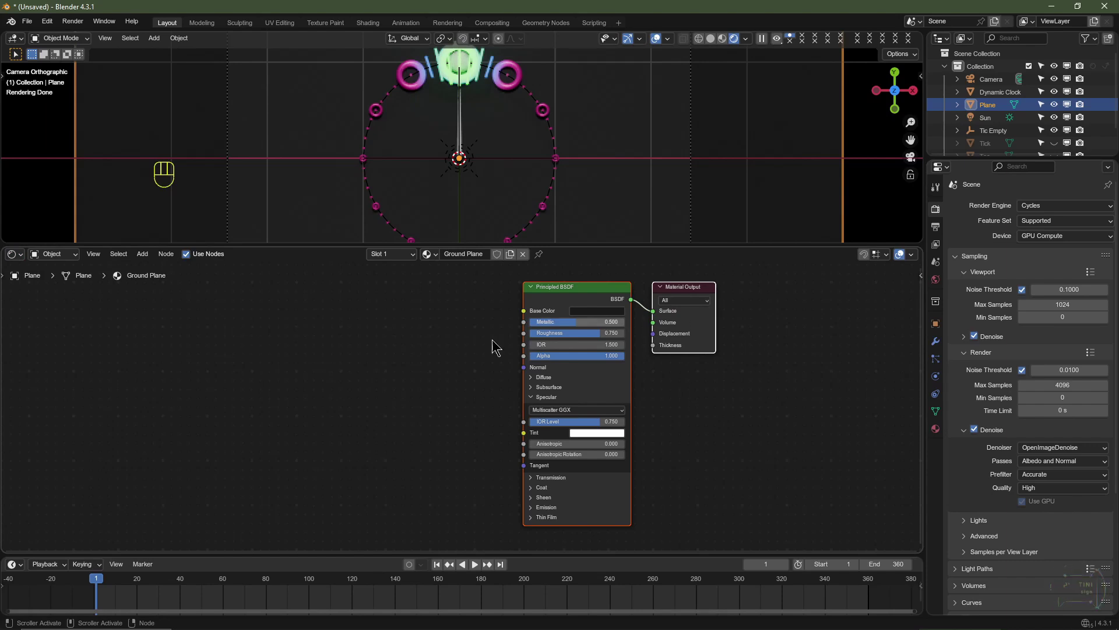
Change the shader editor area to the Compositor and enable nodes for the scene.
left_click(16, 254)
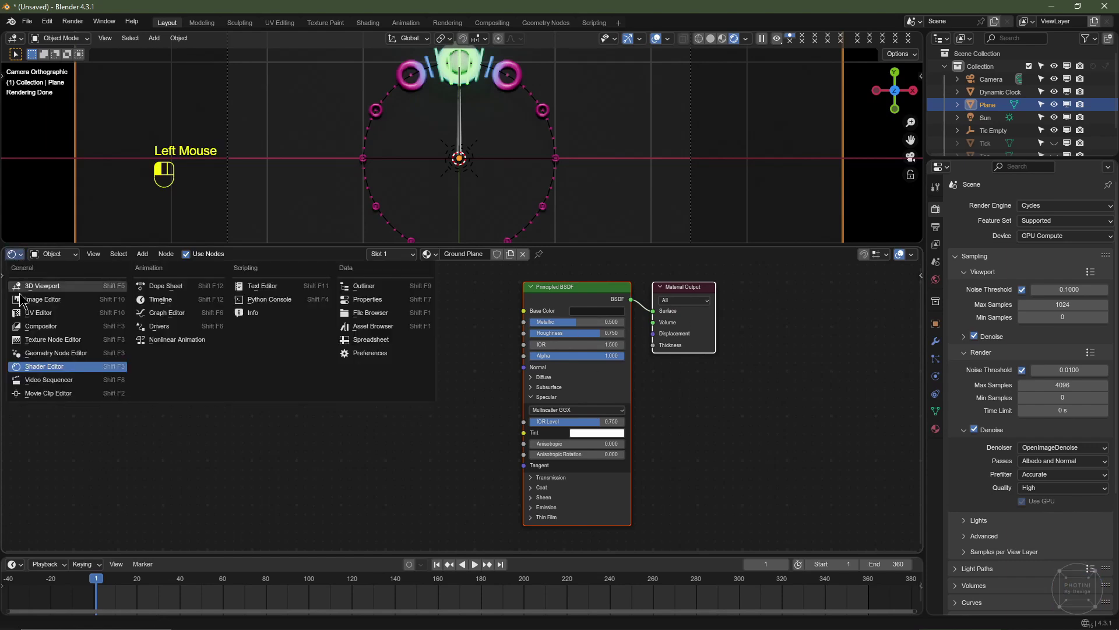
left_click(35, 327)
left_click(131, 253)
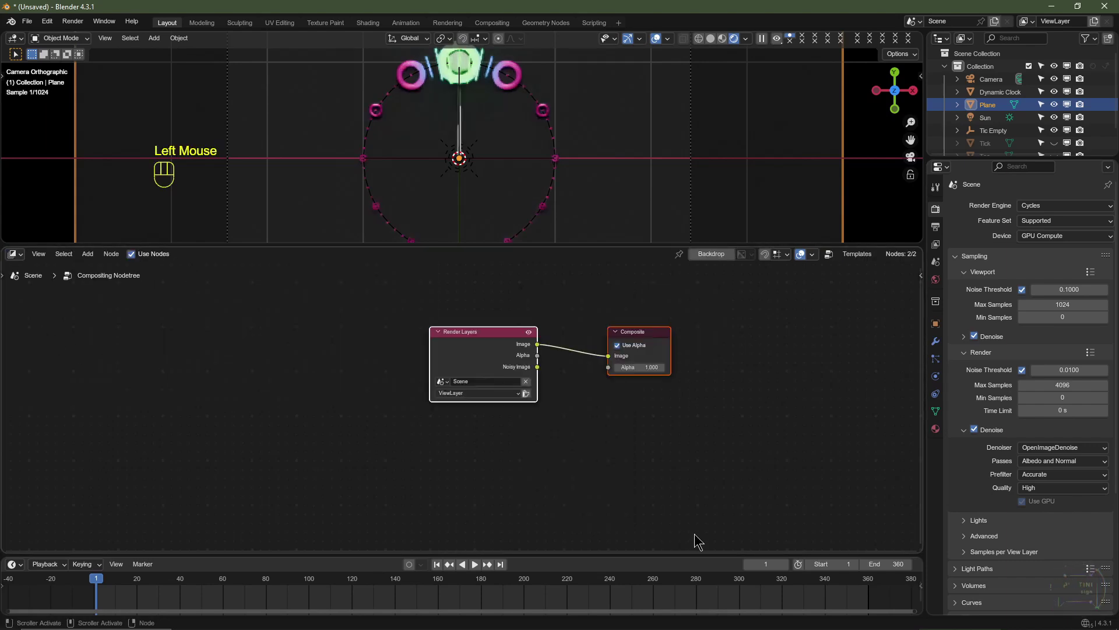
Move the Render Layers node far away from the Composite node to leave room between them.
right_click(507, 342)
left_click(508, 341)
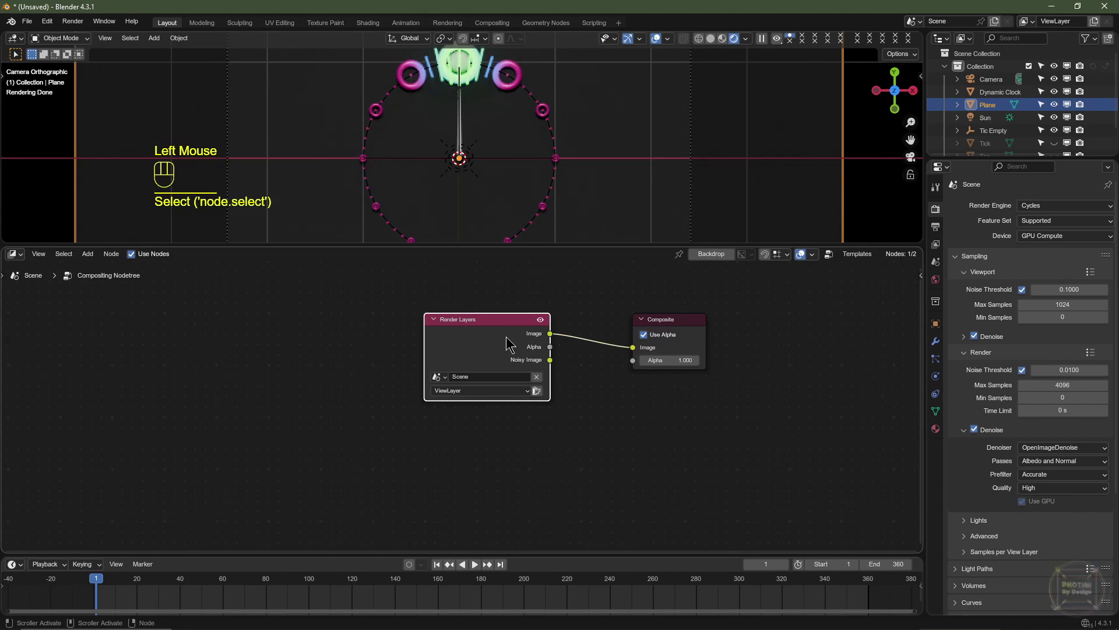
key("g")
left_click(179, 361)
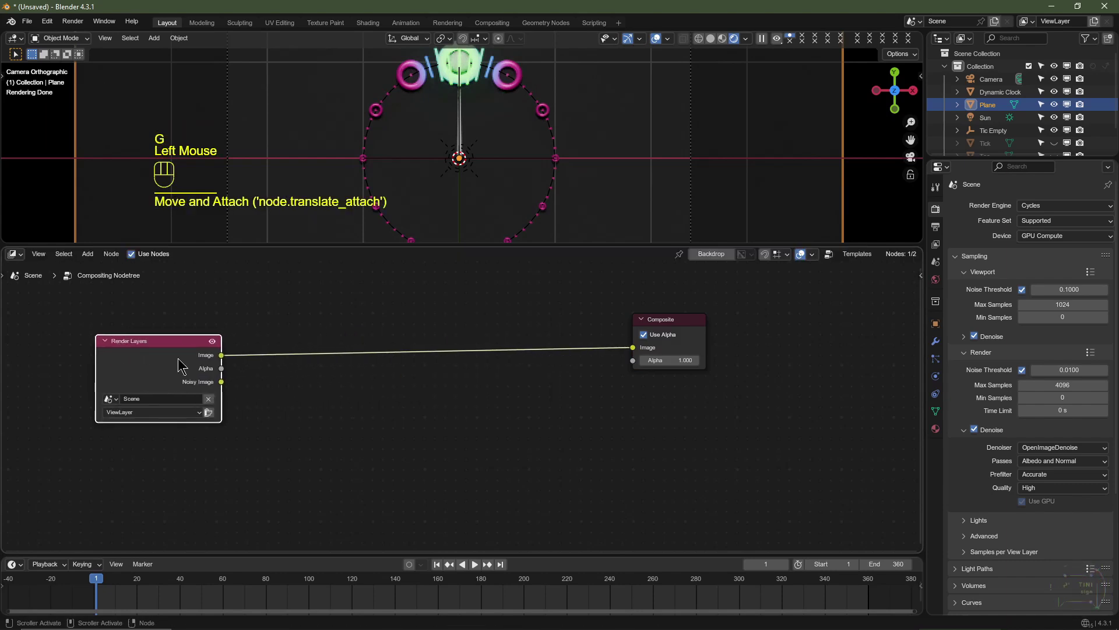
Link a Viewer node to the Render Layers image, place it under Composite, and merge both links through a reroute.
left_click(178, 366, "ctrl+shift")
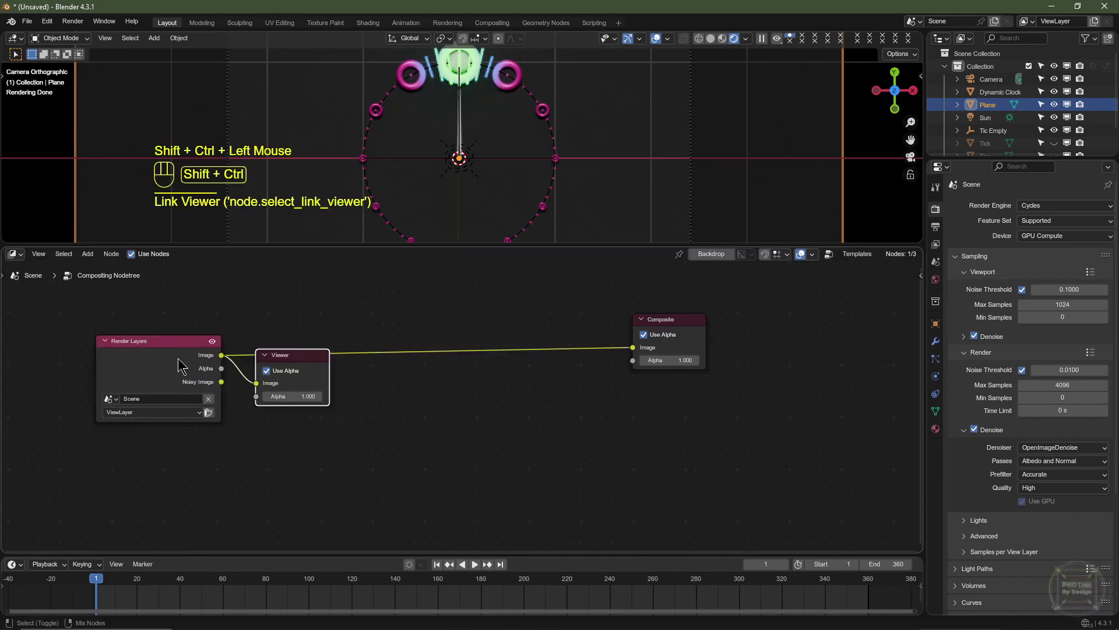
left_click_drag(296, 358, 674, 383)
mouse_move(494, 321)
right_mouse_down("shift")
mouse_move(493, 437)
mouse_move(500, 428)
right_mouse_up("shift")
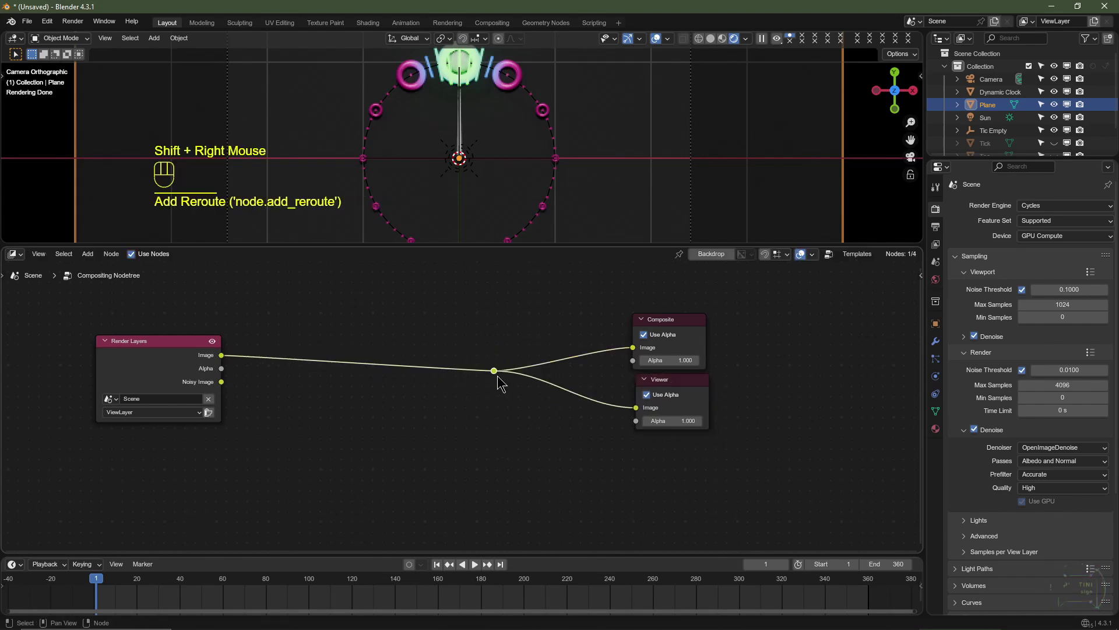
Move the reroute close to the Composite and Viewer nodes, and enlarge the 3D viewport to inspect the clock hands' pivot.
key("g")
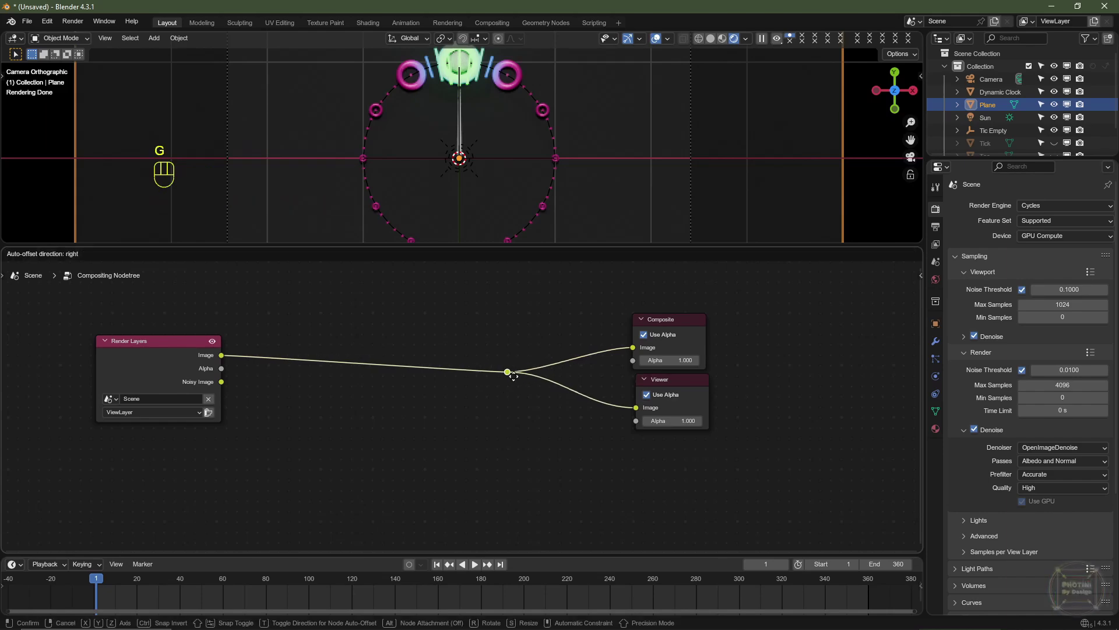
left_click(583, 387)
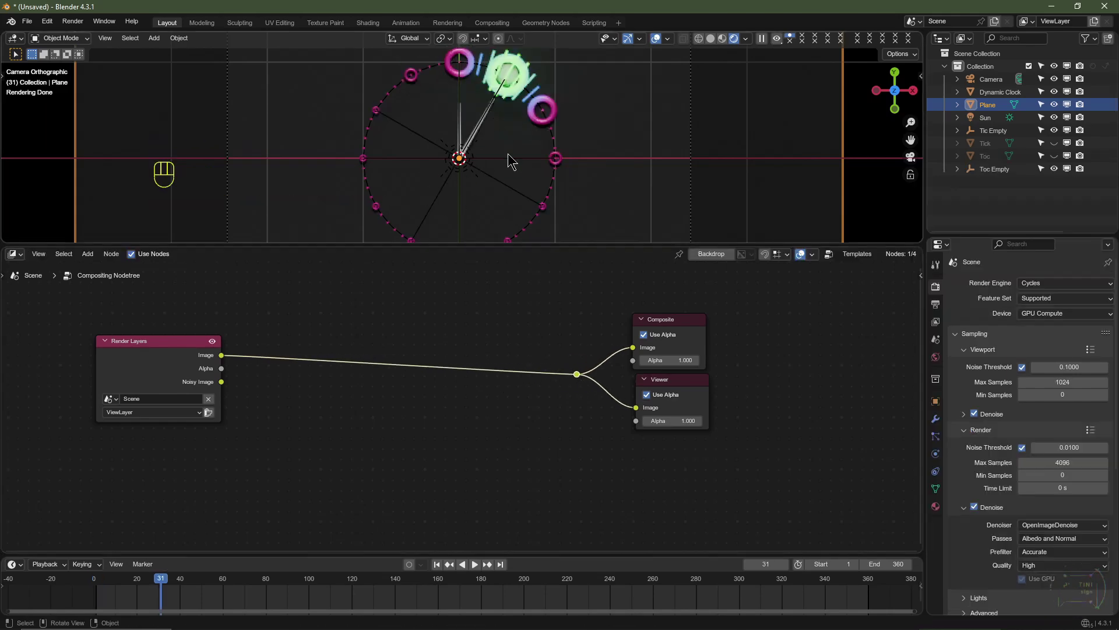
scroll(511, 157, "up", 2)
left_click_drag(512, 245, 507, 412)
scroll(500, 355, "up", 3)
middle_click_drag(500, 356, 505, 263, "shift")
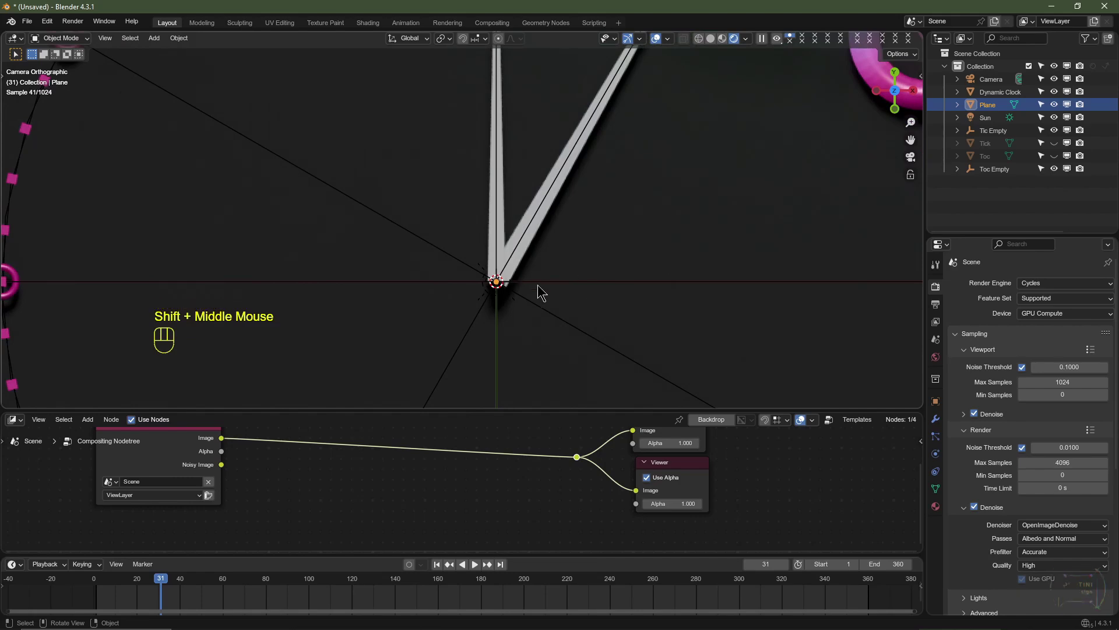
scroll(483, 264, "down", 3)
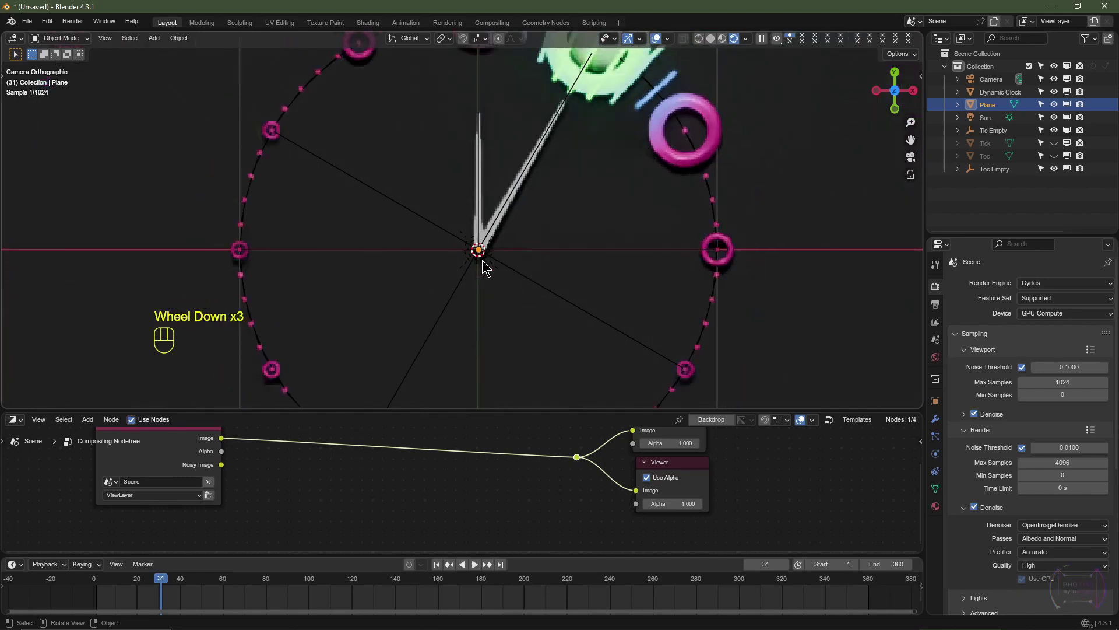
In material preview, add an ico sphere with 4 subdivisions and a 1 m radius at the clock's center.
left_click(722, 38)
middle_click_drag(624, 200, 502, 254)
scroll(502, 255, "up", 4)
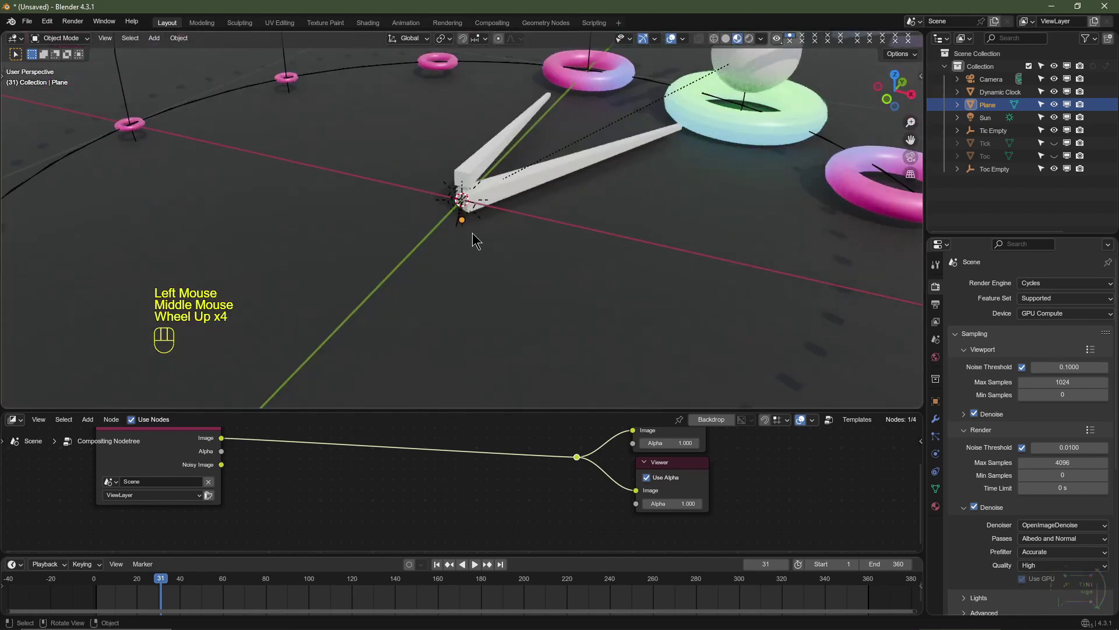
key("shift+a")
mouse_move(465, 248)
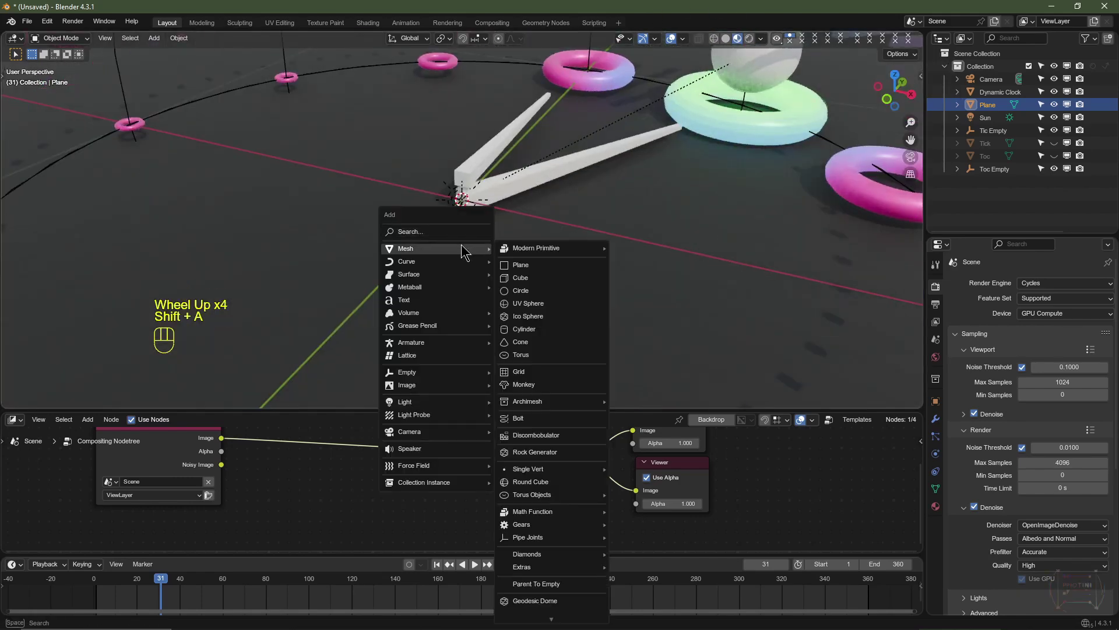
left_click(539, 320)
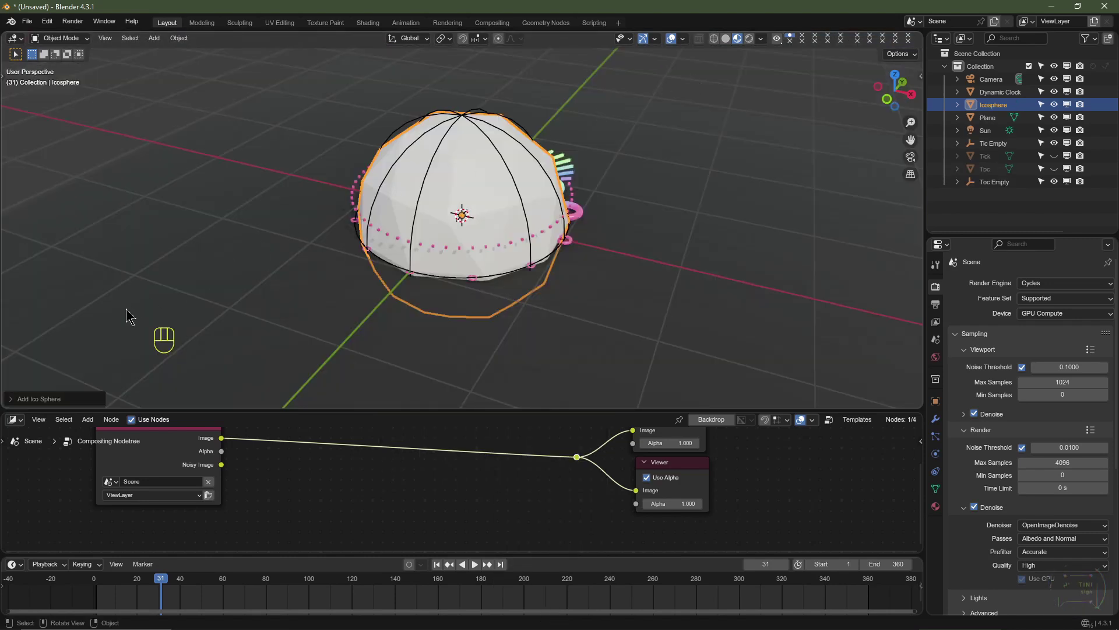
left_click(11, 399)
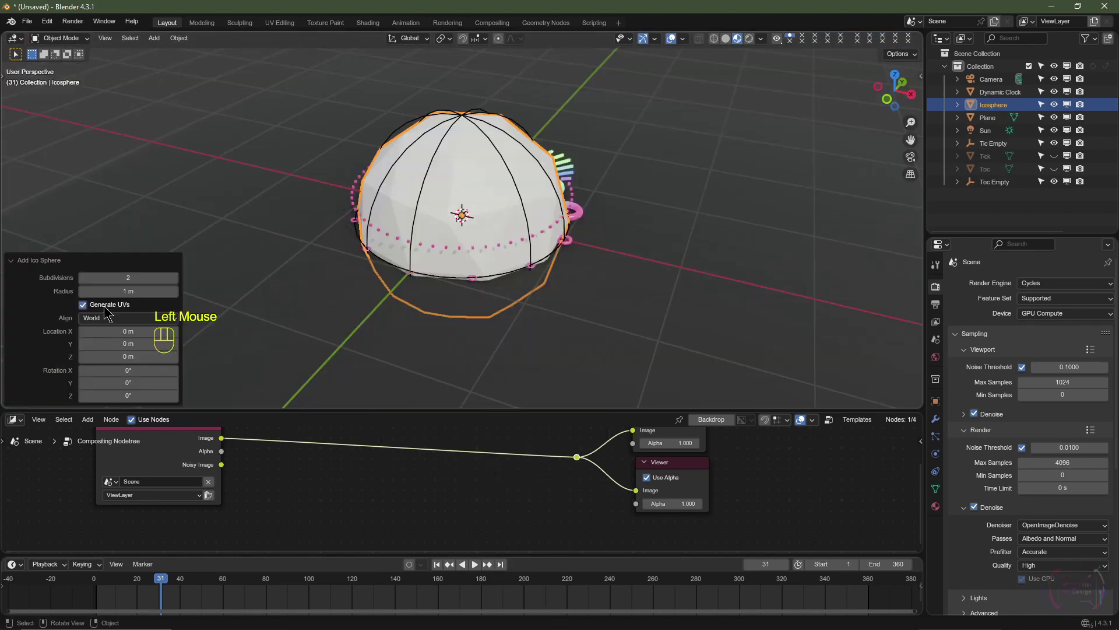
left_click(175, 277)
left_click(175, 278)
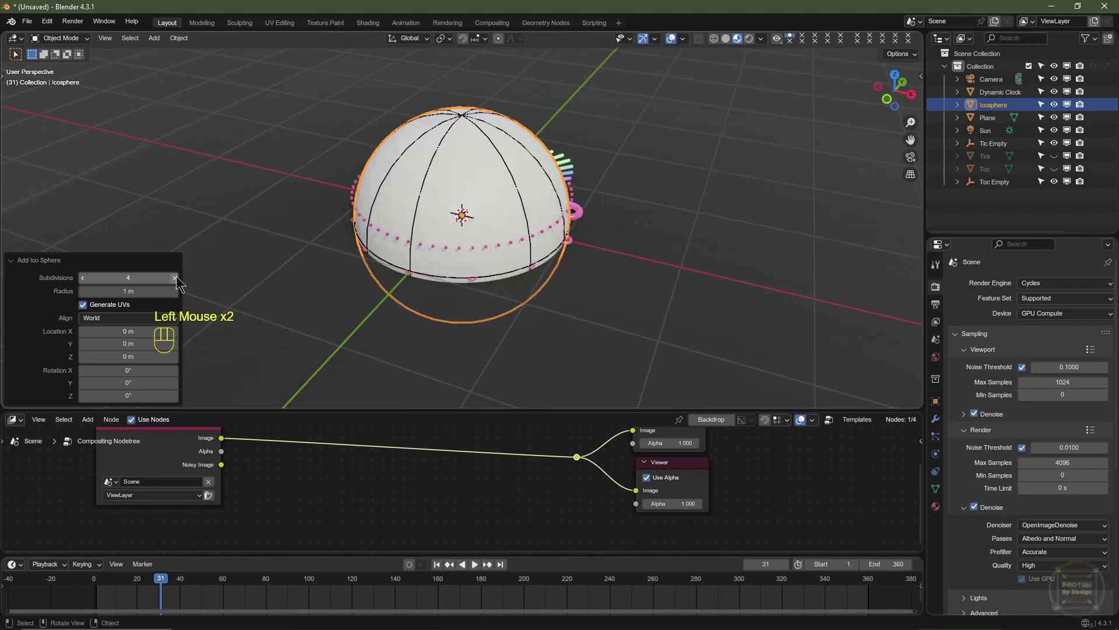
Shade the ico sphere smooth.
scroll(495, 279, "up", 2)
right_click(505, 240)
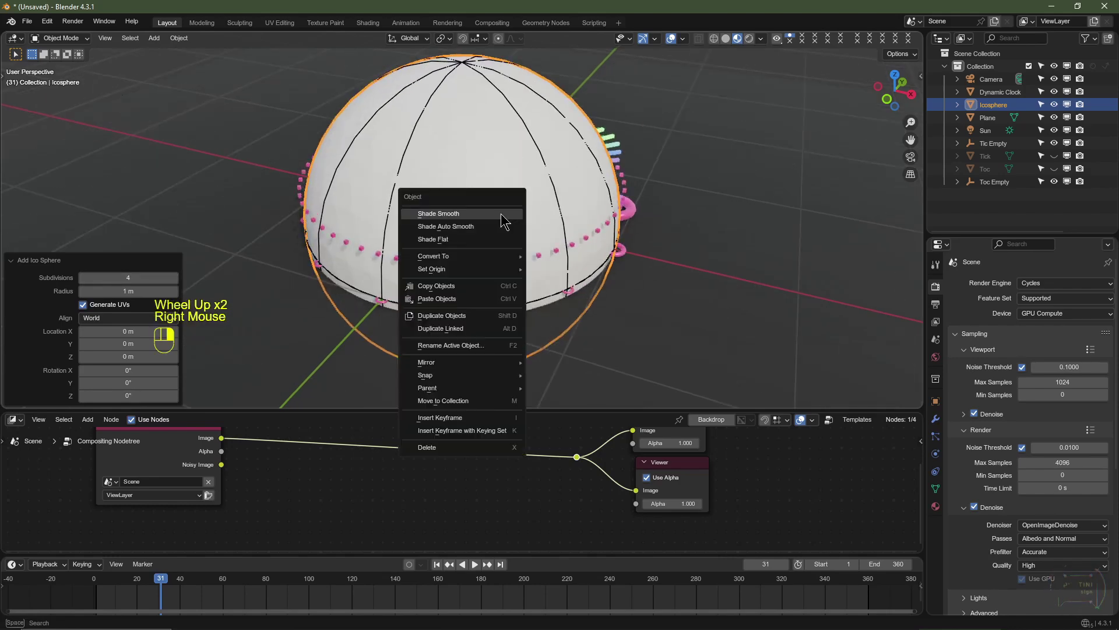
left_click(500, 216)
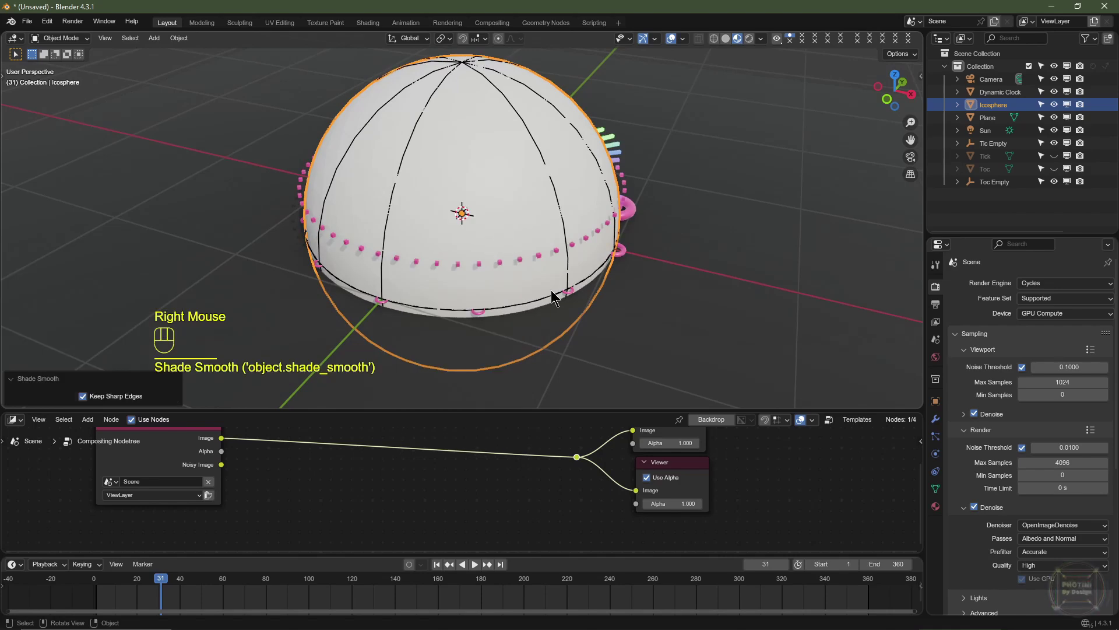
In wireframe front view, delete all ico sphere vertices below the equator so only the upper dome is left.
key("KP_1")
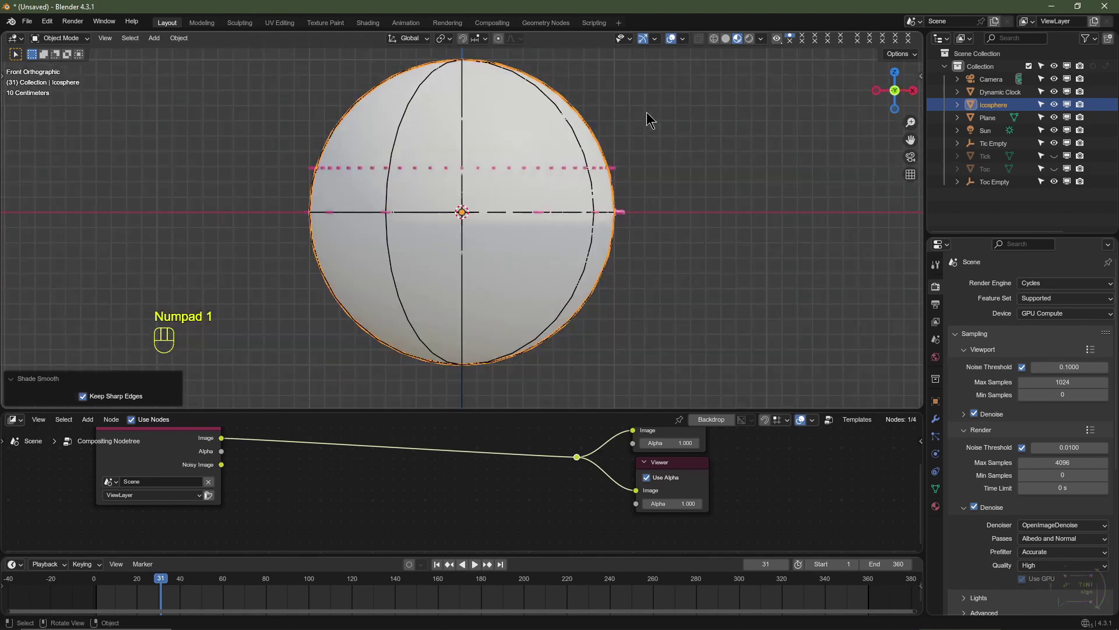
left_click(713, 38)
key("Tab")
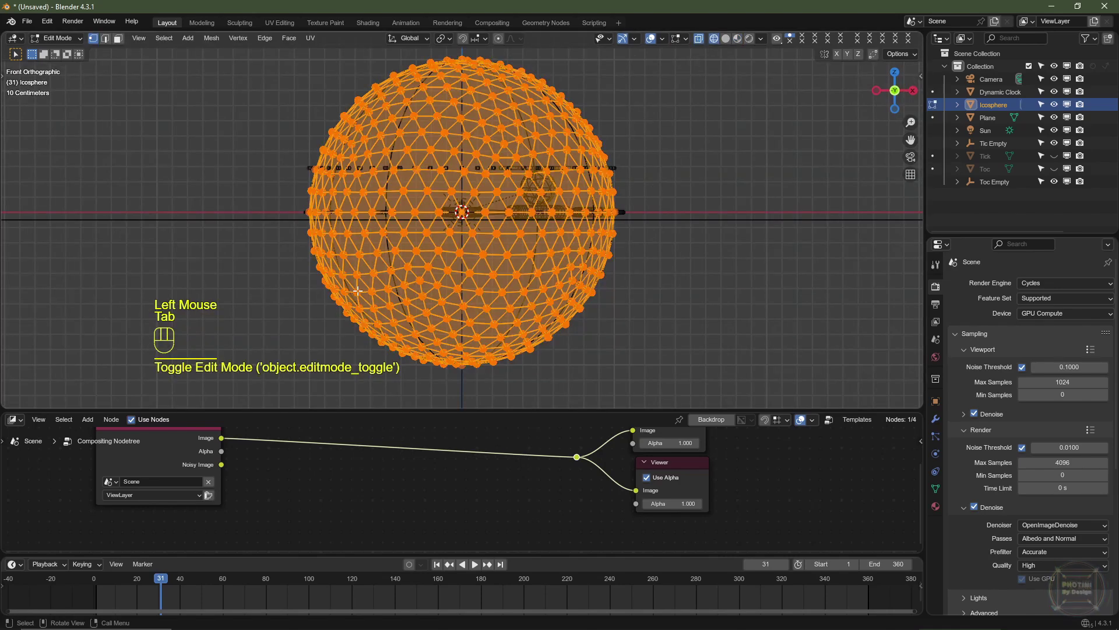
key("1")
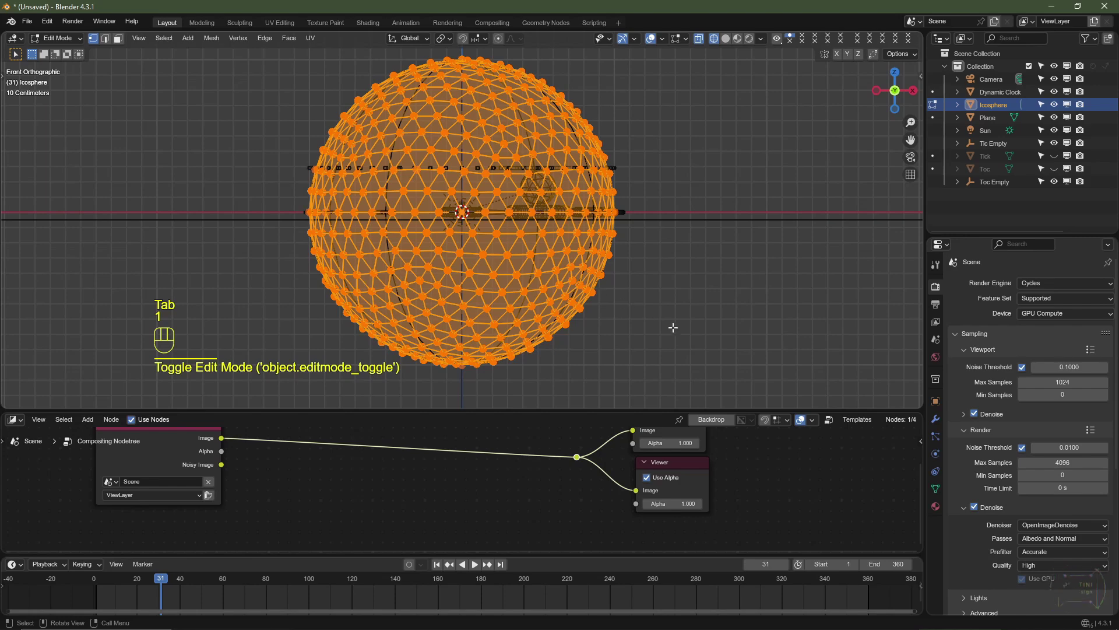
right_click(673, 385)
left_click_drag(673, 328, 252, 219)
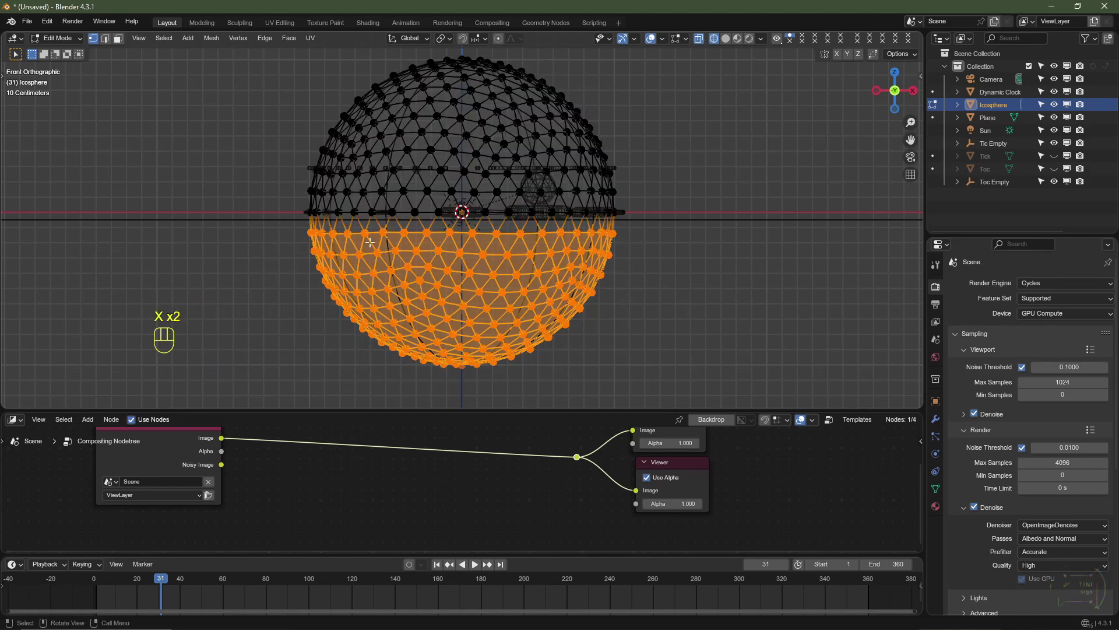
key("Delete")
left_click(379, 248)
left_click(660, 347)
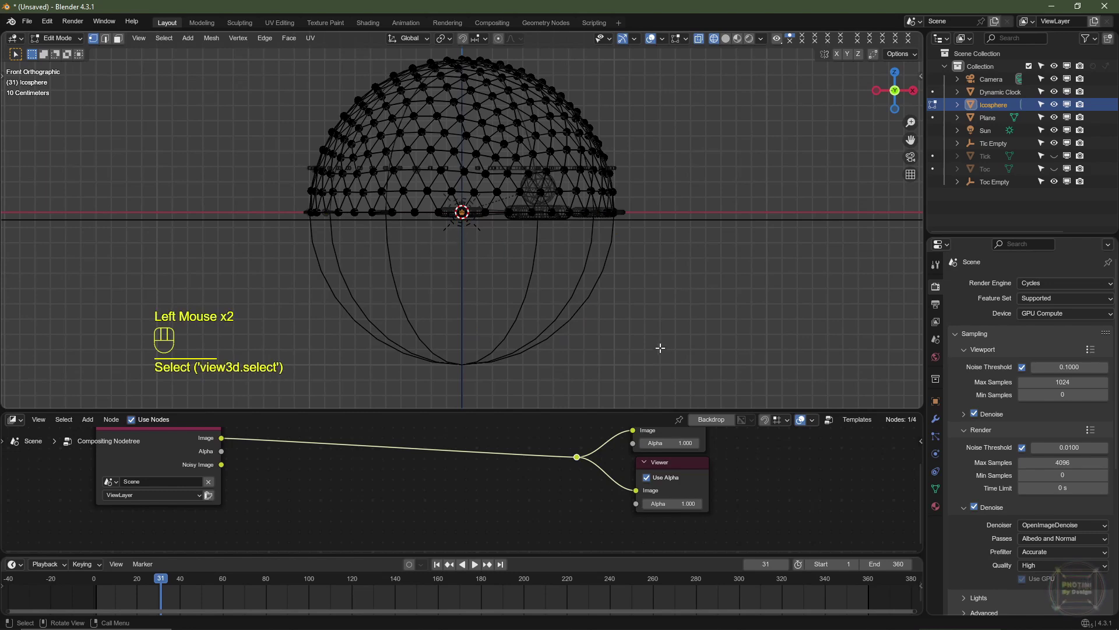
Extrude the dome's bottom ring of vertices 1.4 m downward along Z.
left_click_drag(668, 357, 289, 200)
right_click(458, 278, "ctrl")
key("ctrl+z")
key("e")
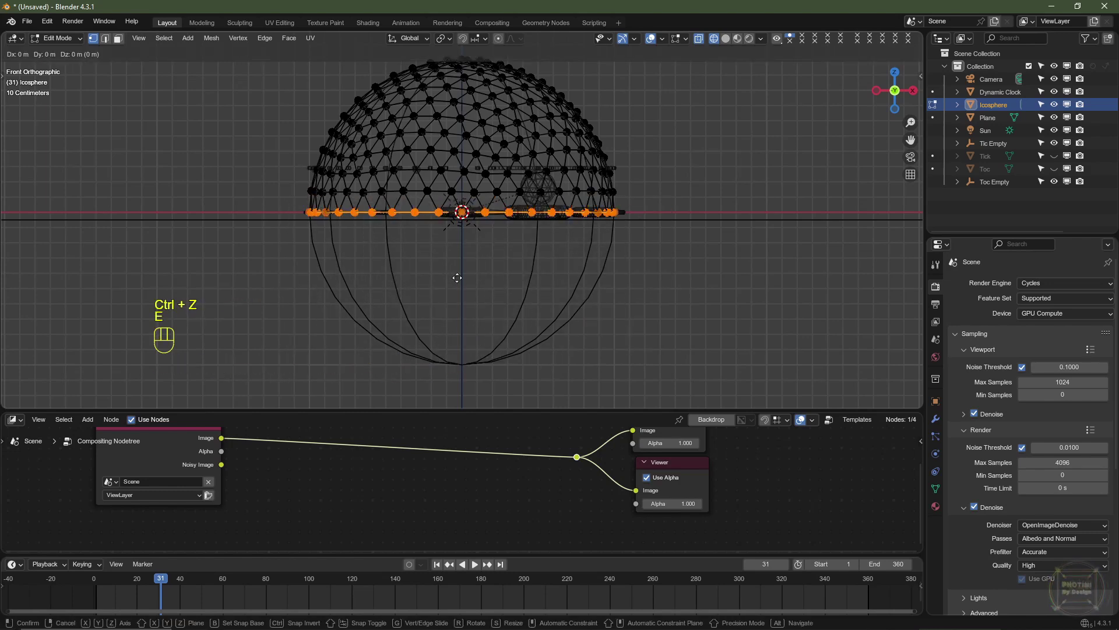
key("z")
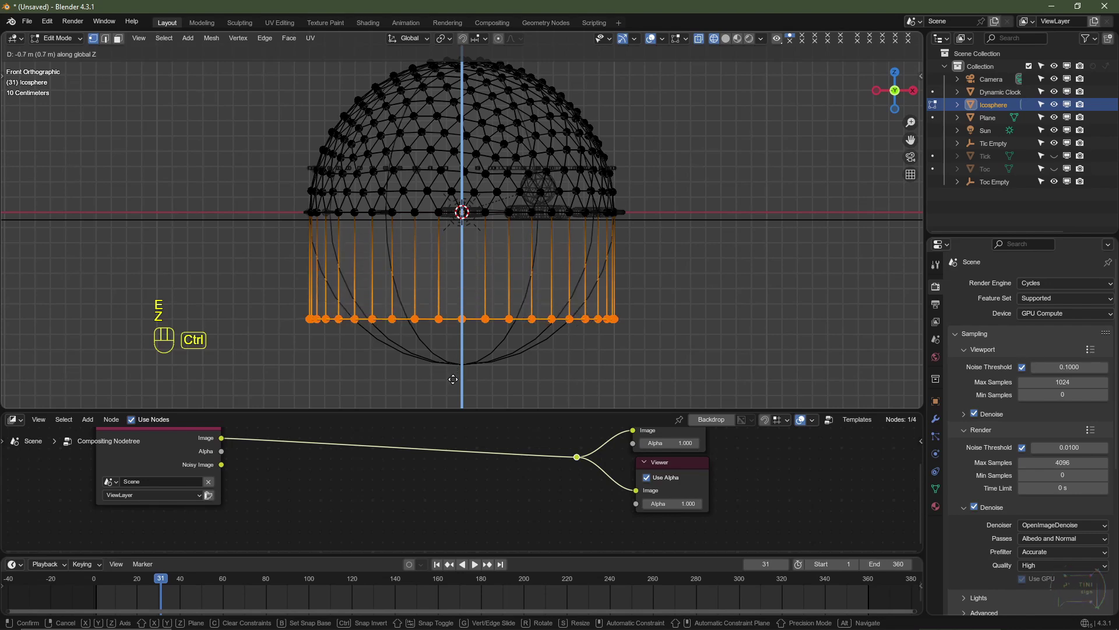
left_click(454, 111, "ctrl")
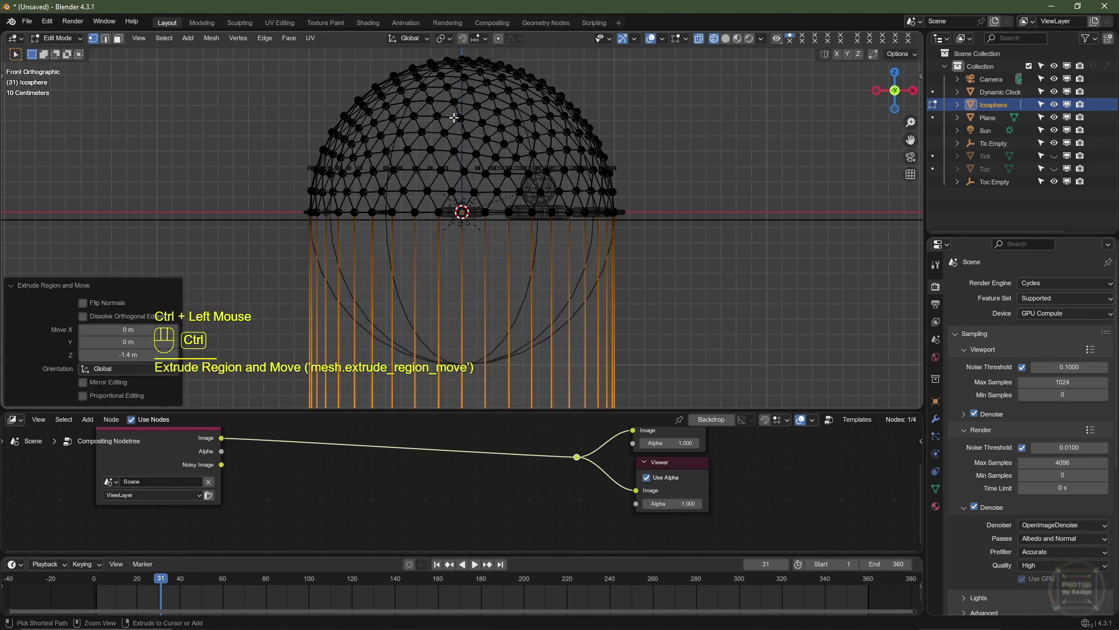
Move the extruded bottom ring another 4 m down along Z and leave mesh editing.
scroll(484, 268, "down", 5)
middle_click_drag(484, 269, 483, 219, "shift")
key("g")
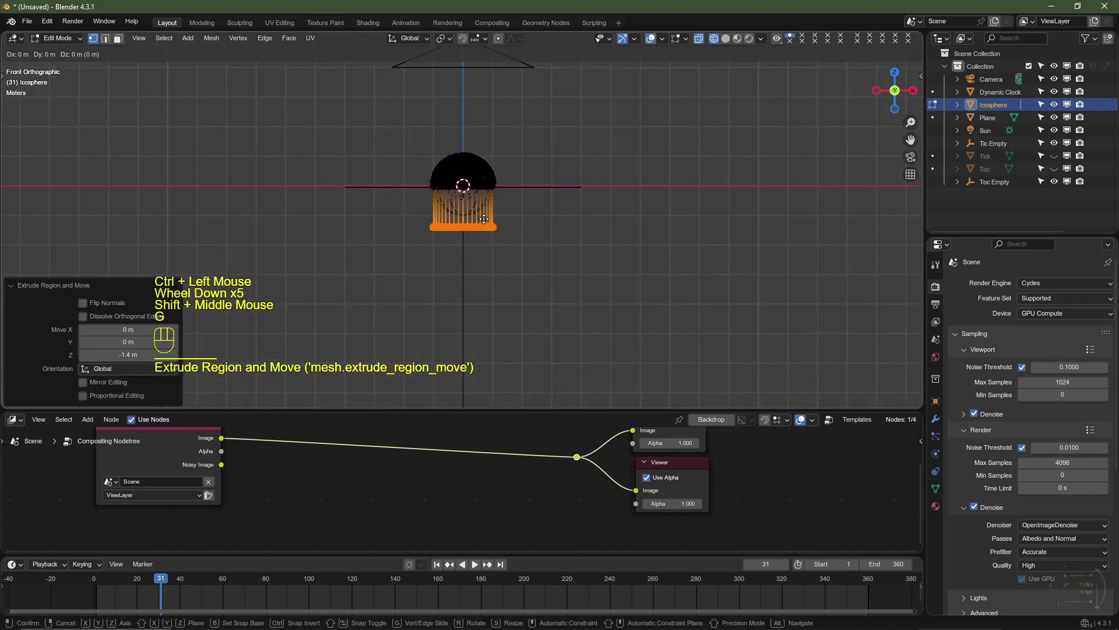
key("z")
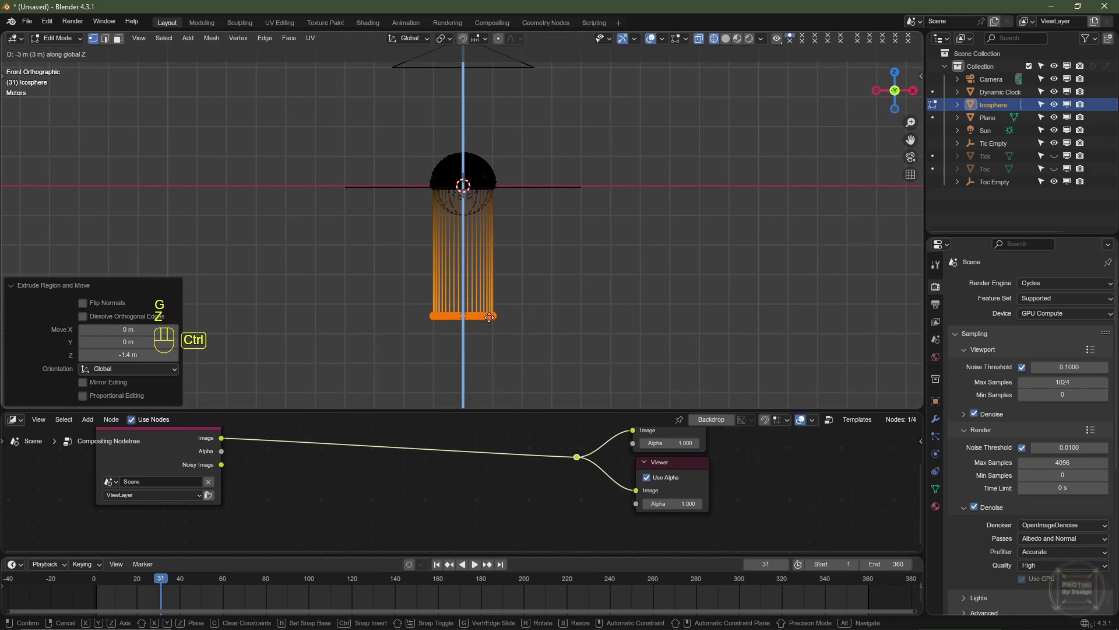
left_click(489, 334, "ctrl")
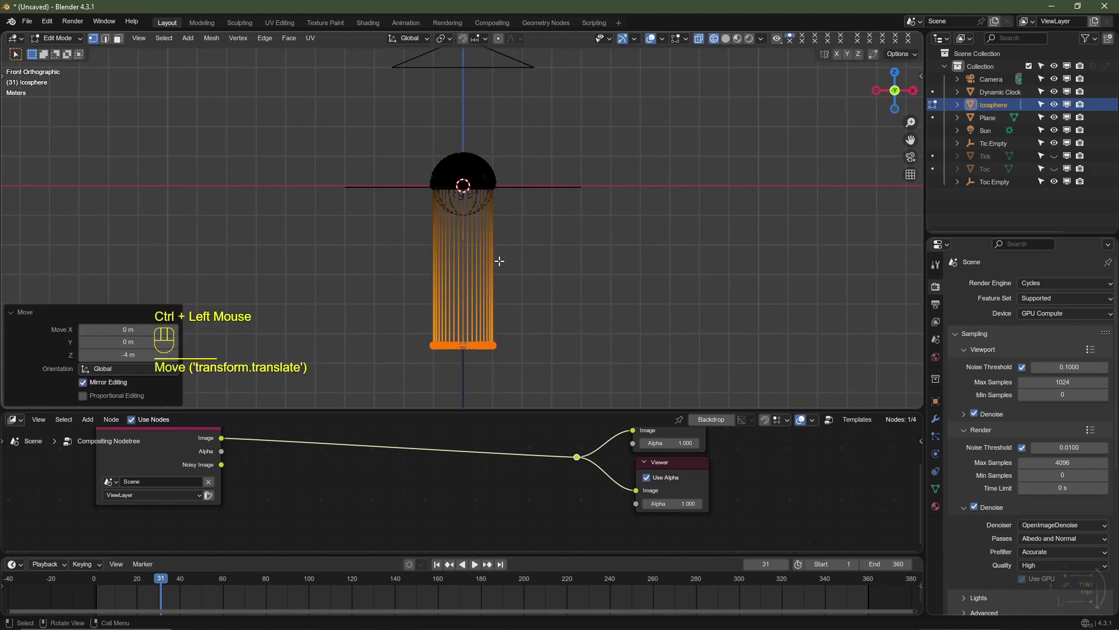
scroll(542, 252, "up", 2)
key("Tab")
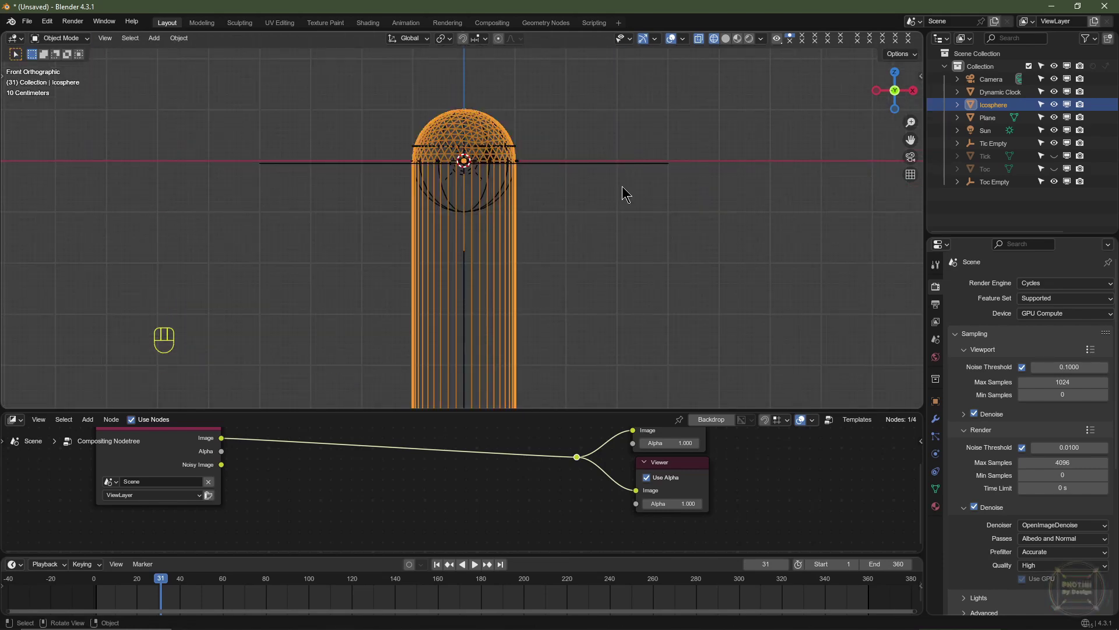
In camera view with material preview, scale the domed cylinder by 0.2 and again by 0.2 to fit the hands' pivot.
key("KP_0")
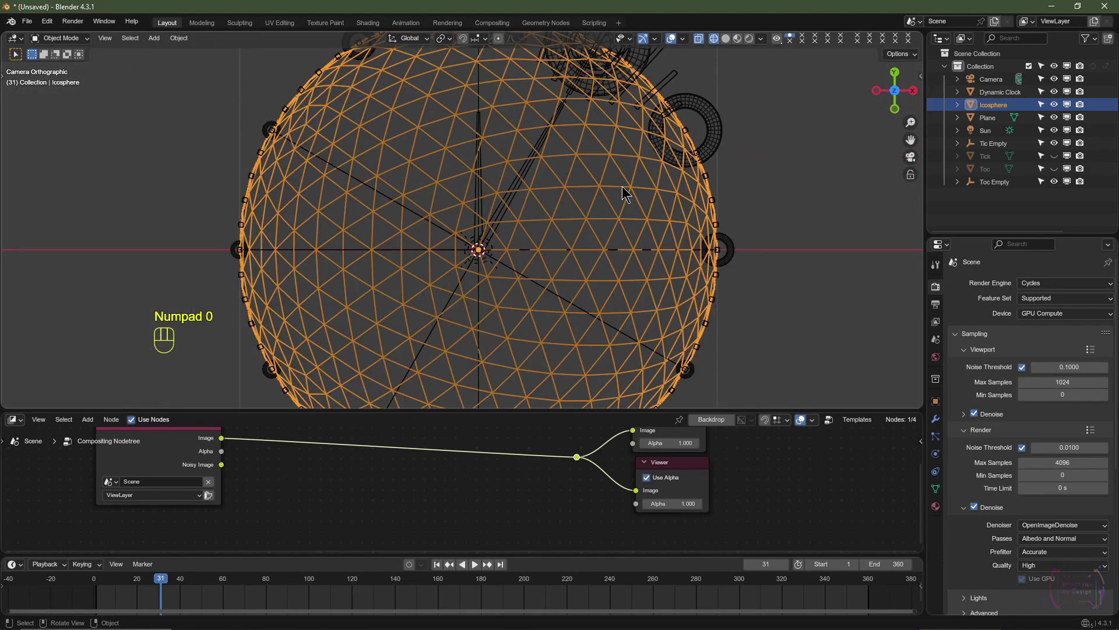
left_click(727, 39)
key("s")
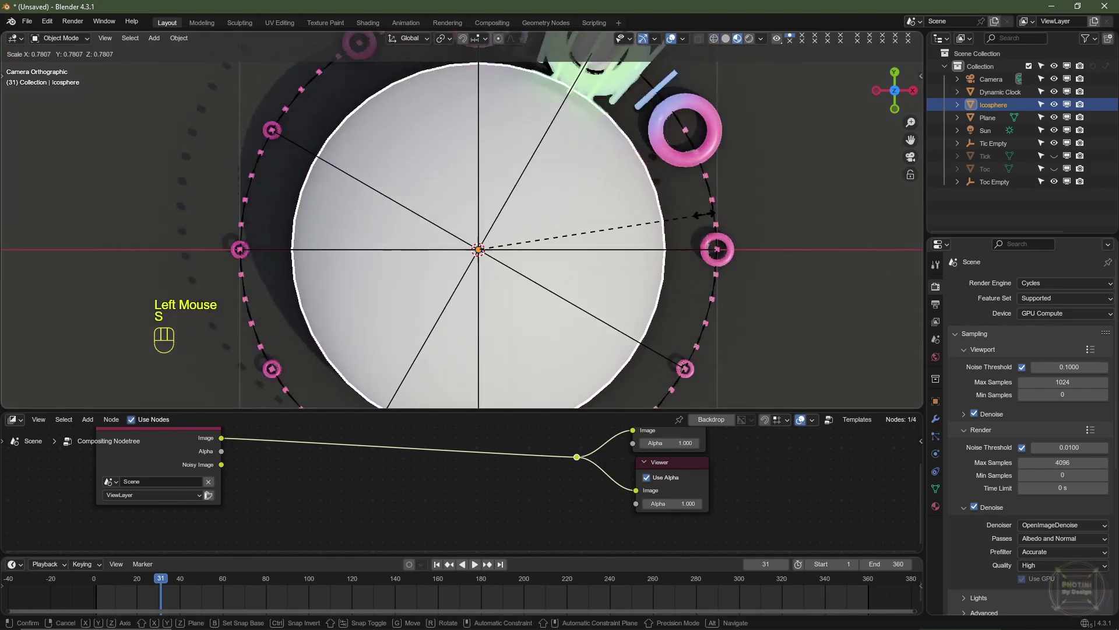
left_click(749, 176, "ctrl")
key("s")
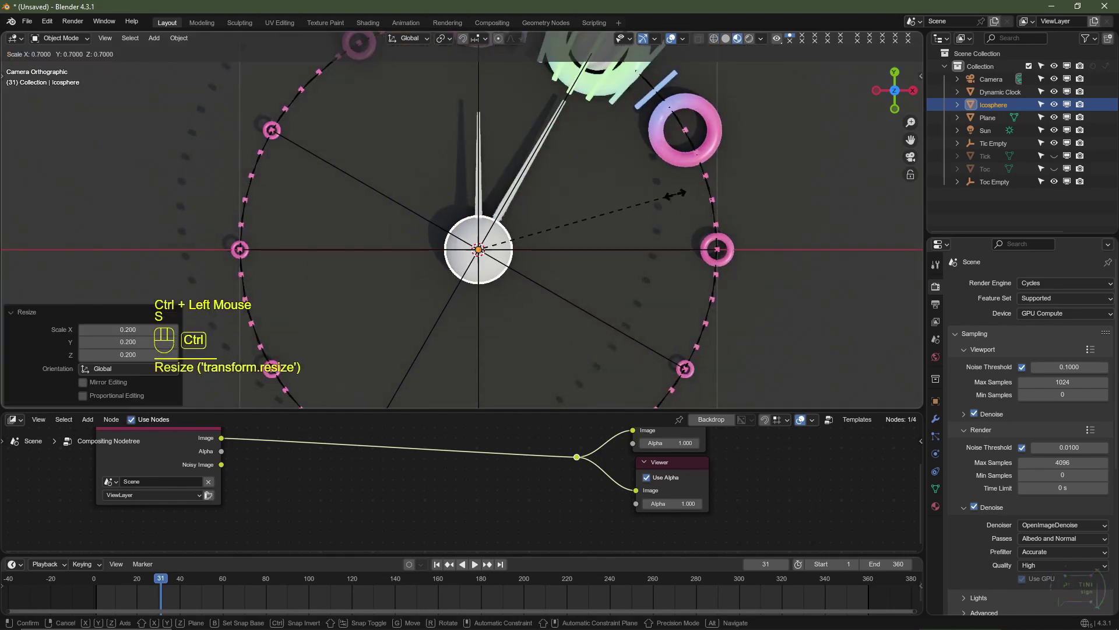
left_click(536, 238, "ctrl")
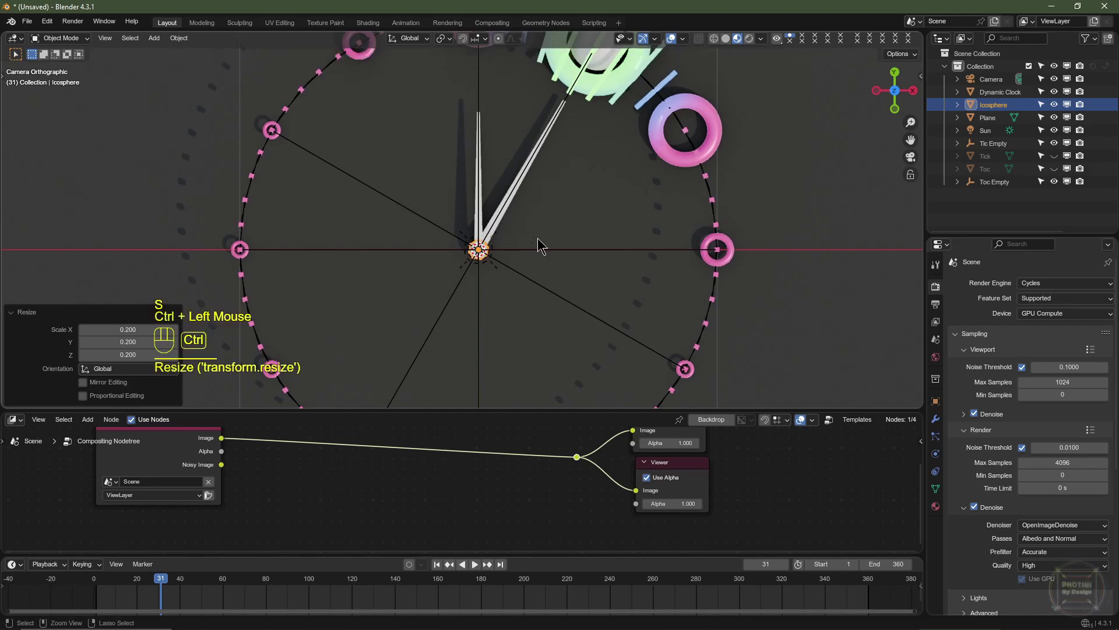
Raise the domed pin 0.07 m along Z in the right view so it rises above both clock hands.
scroll(537, 243, "up", 2)
middle_click_drag(537, 242, 560, 240, "shift")
scroll(530, 194, "up", 3)
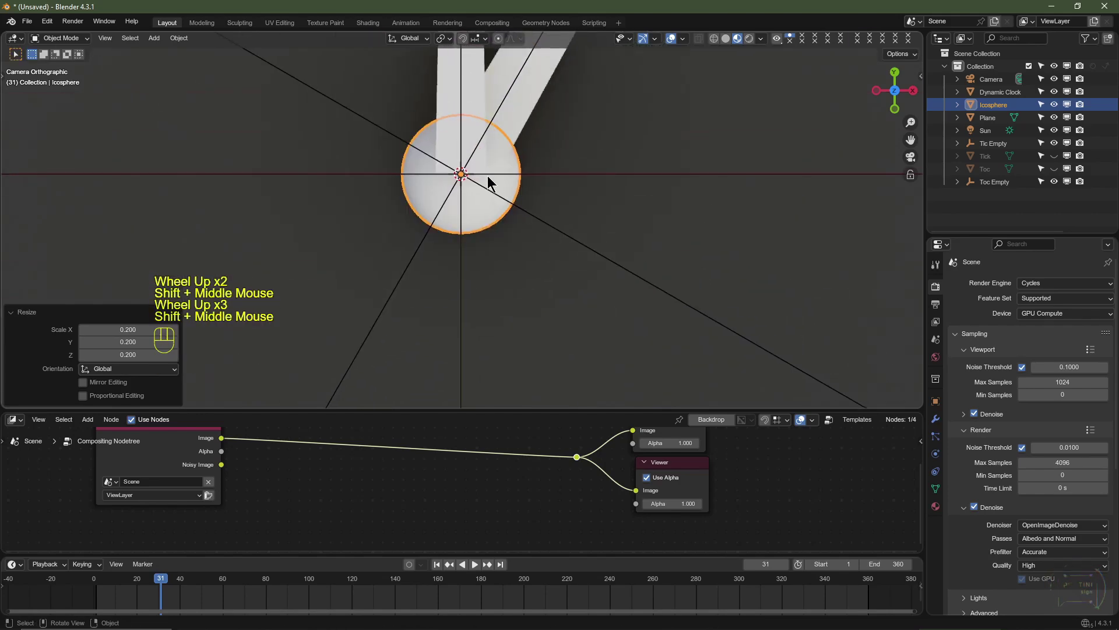
key("KP_0")
key("KP_3")
scroll(495, 113, "up", 3)
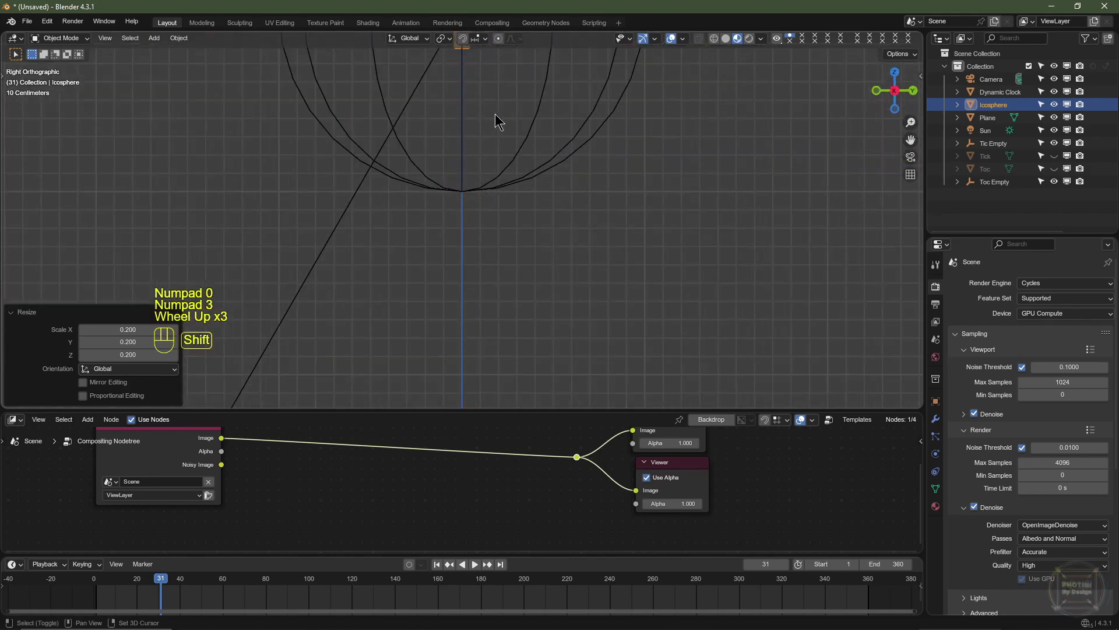
middle_click_drag(494, 114, 502, 275, "shift")
scroll(510, 220, "up", 2)
middle_click_drag(510, 220, 471, 292, "shift")
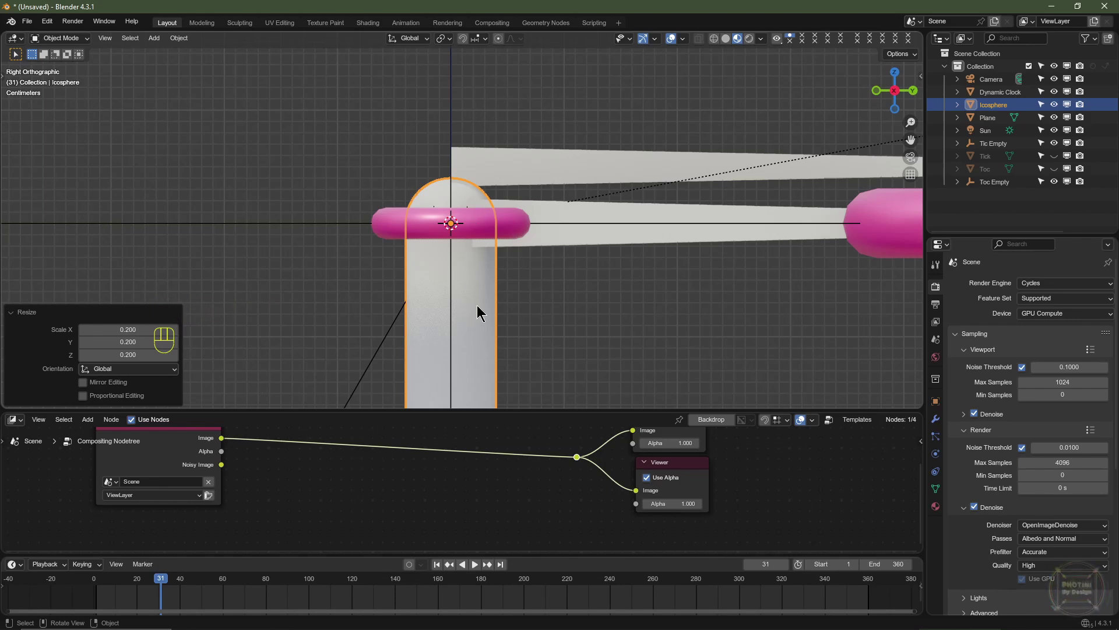
key("g")
key("z")
key("ctrl")
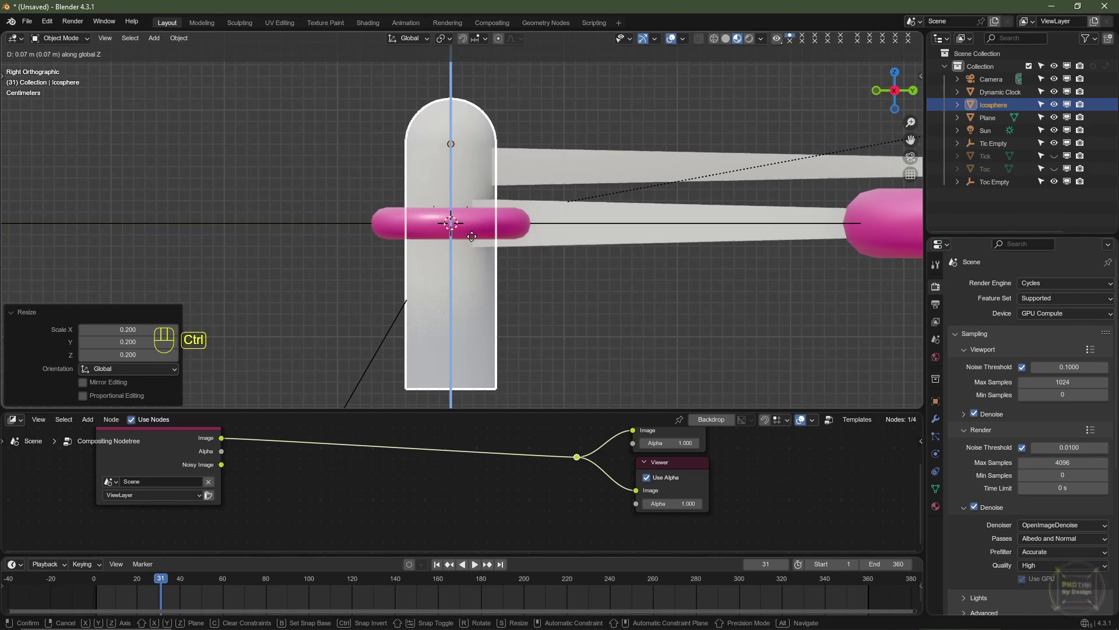
left_click(472, 238, "ctrl")
Link the upper clock hand's material to the domed center pin, and select the lower hand.
middle_click_drag(471, 236, 515, 258)
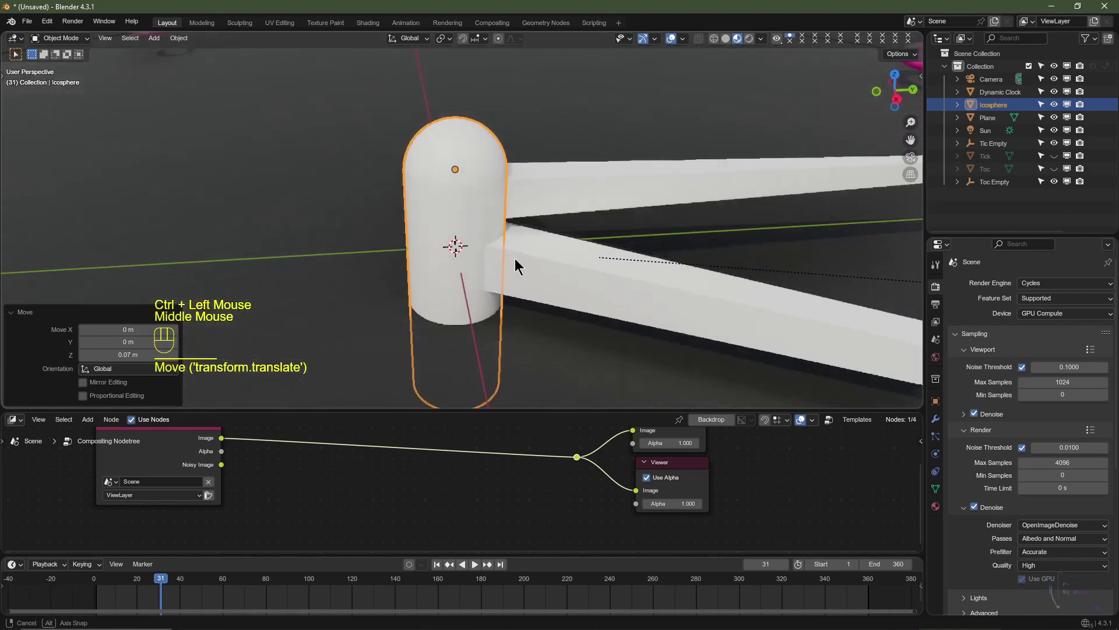
left_click(561, 185, "shift")
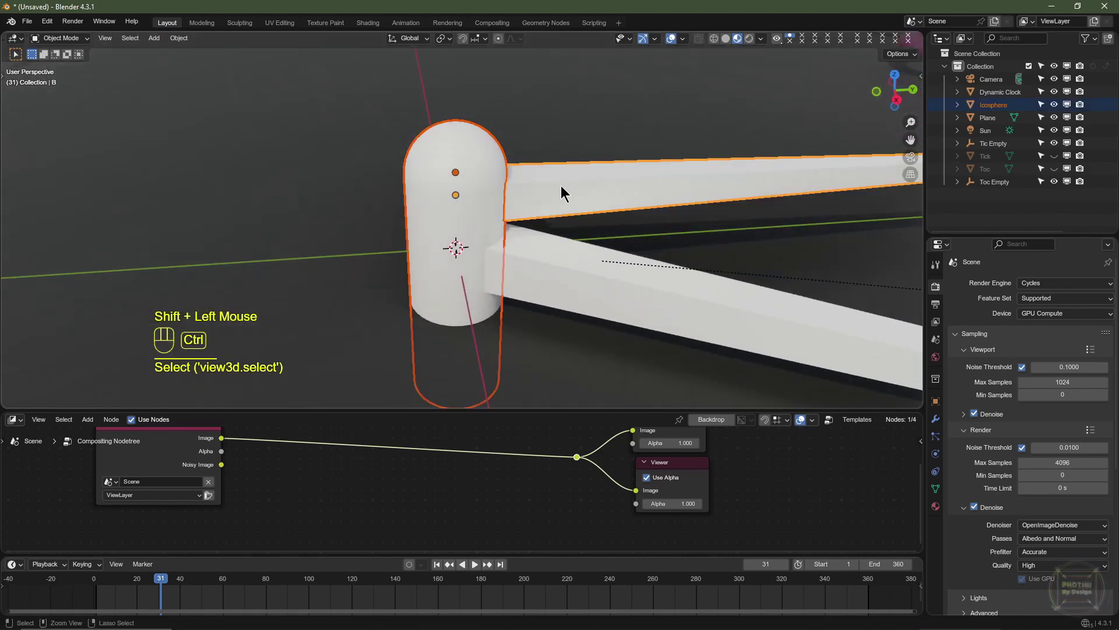
key("ctrl+l")
left_click(561, 185)
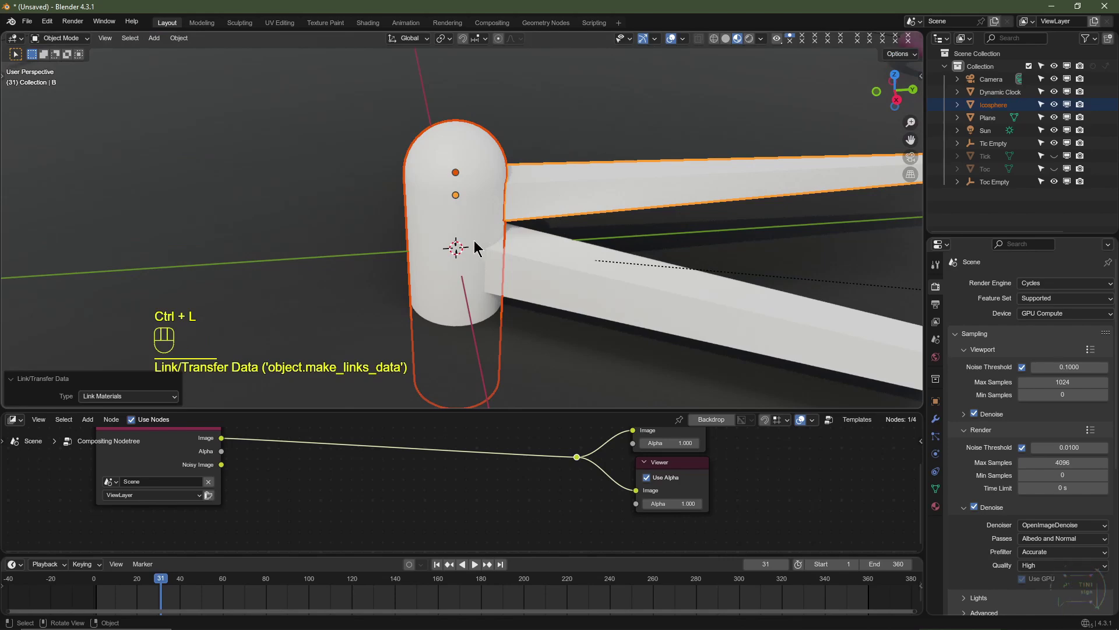
left_click(457, 169)
left_click(552, 255)
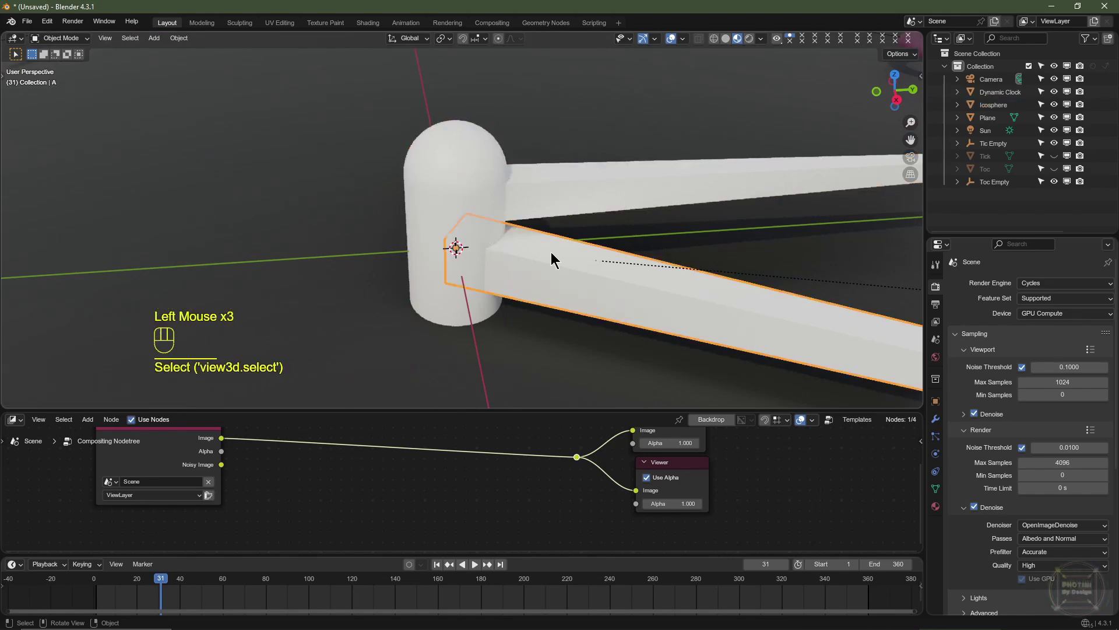
Add a point light at the clock's center.
scroll(553, 254, "down", 3)
middle_click_drag(647, 260, 523, 263, "shift")
left_click(596, 262)
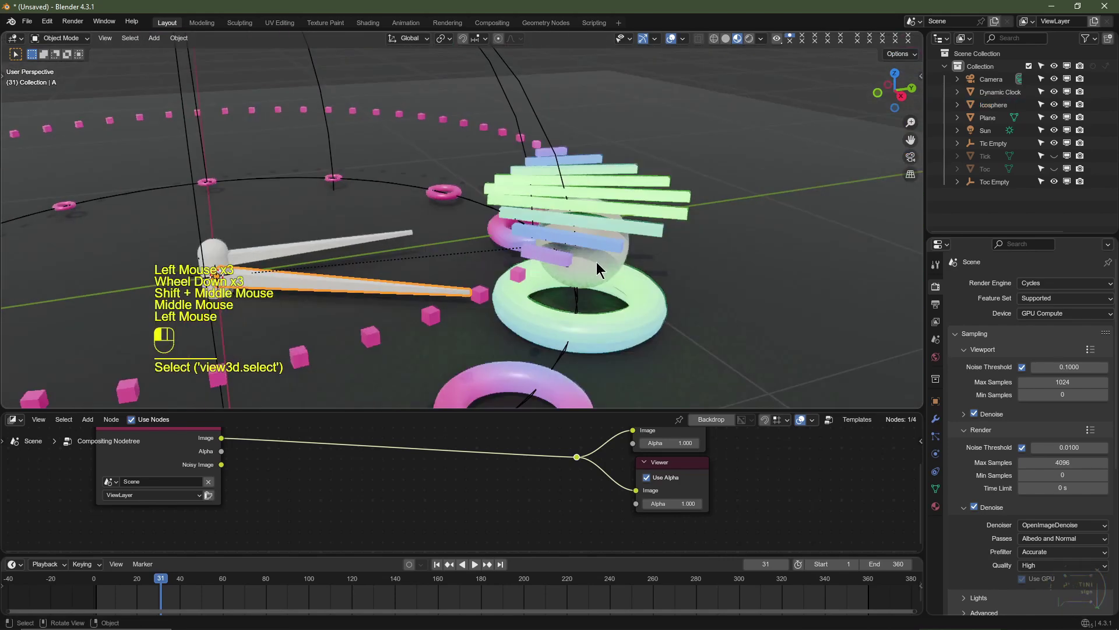
middle_click_drag(392, 273, 383, 386)
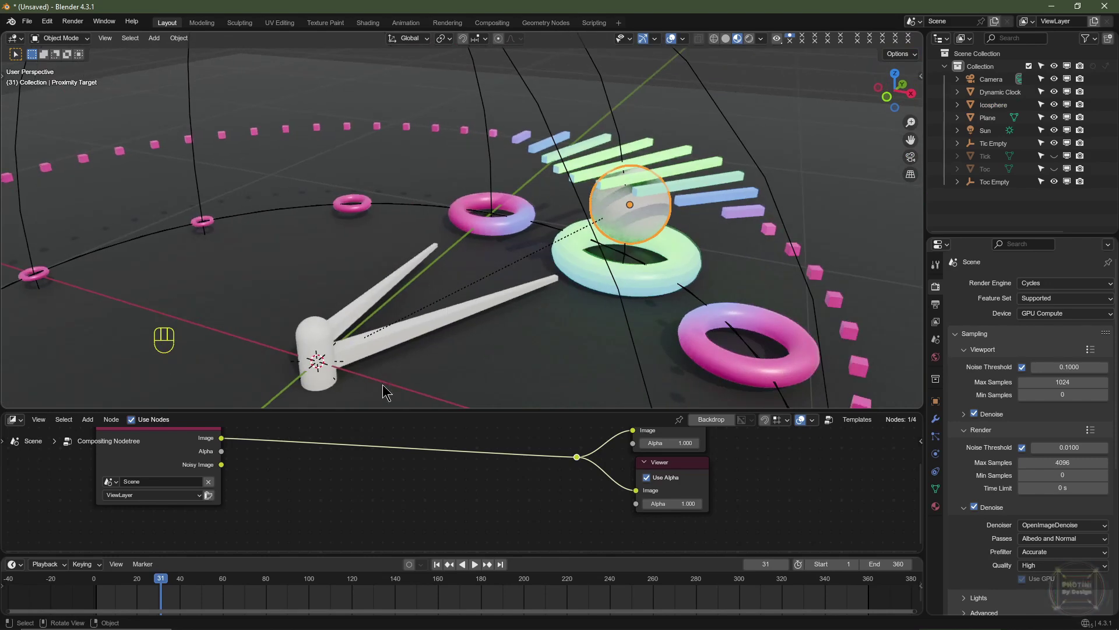
key("shift+a")
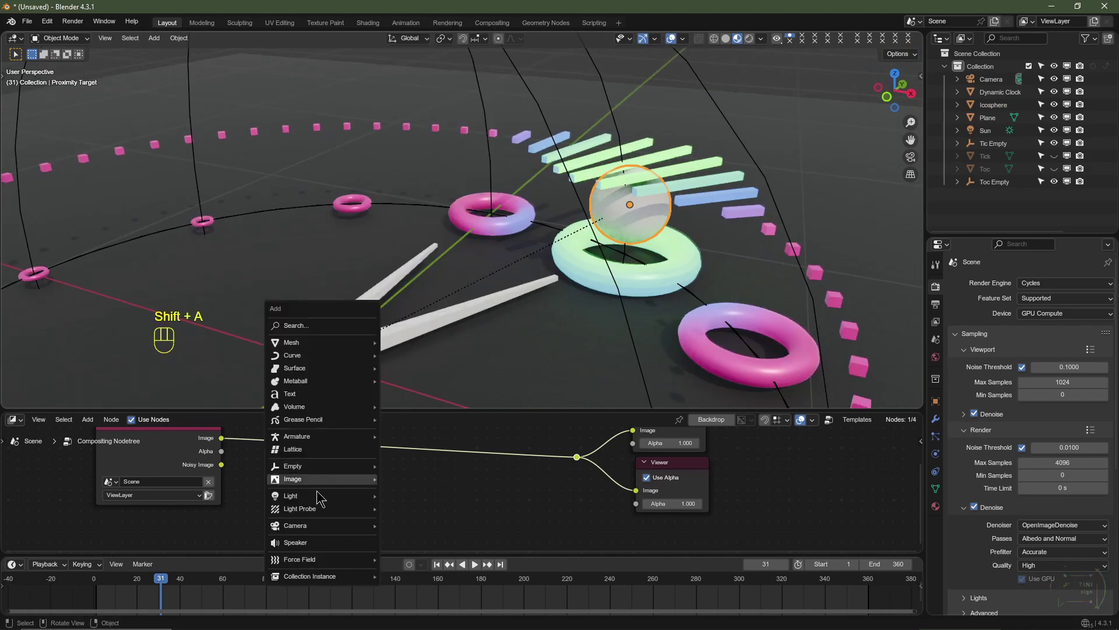
mouse_move(353, 496)
left_click(417, 496)
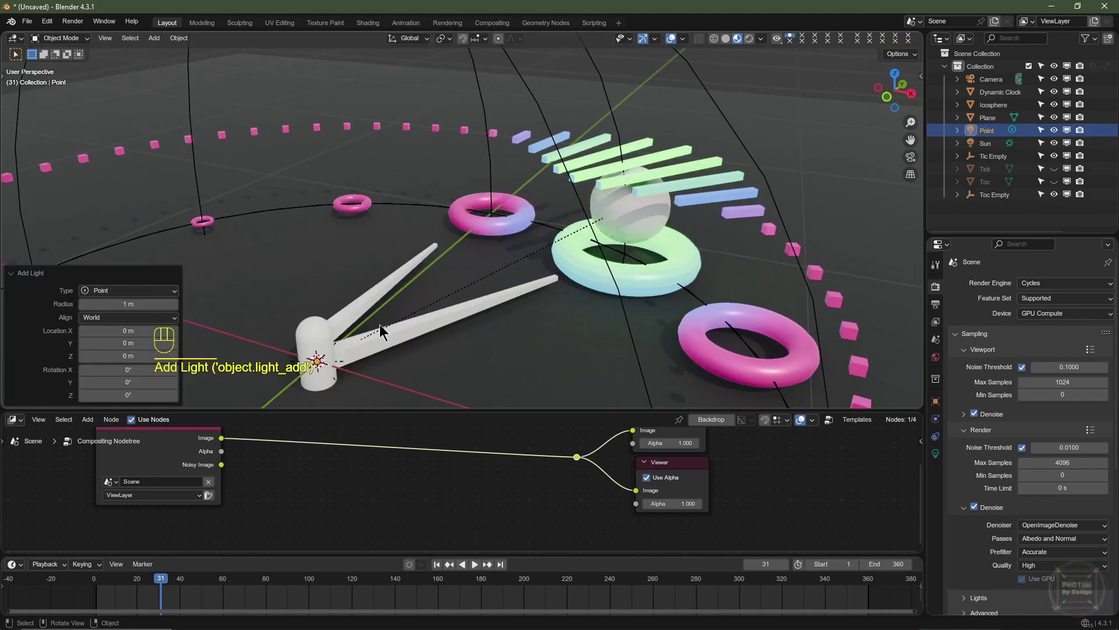
In the right view, raise the point light 0.16 m along Z so it sits above the domed pin.
key("KP_3")
middle_click_drag(259, 307, 413, 358, "shift")
scroll(454, 318, "up", 2)
key("g")
key("ctrl")
key("z")
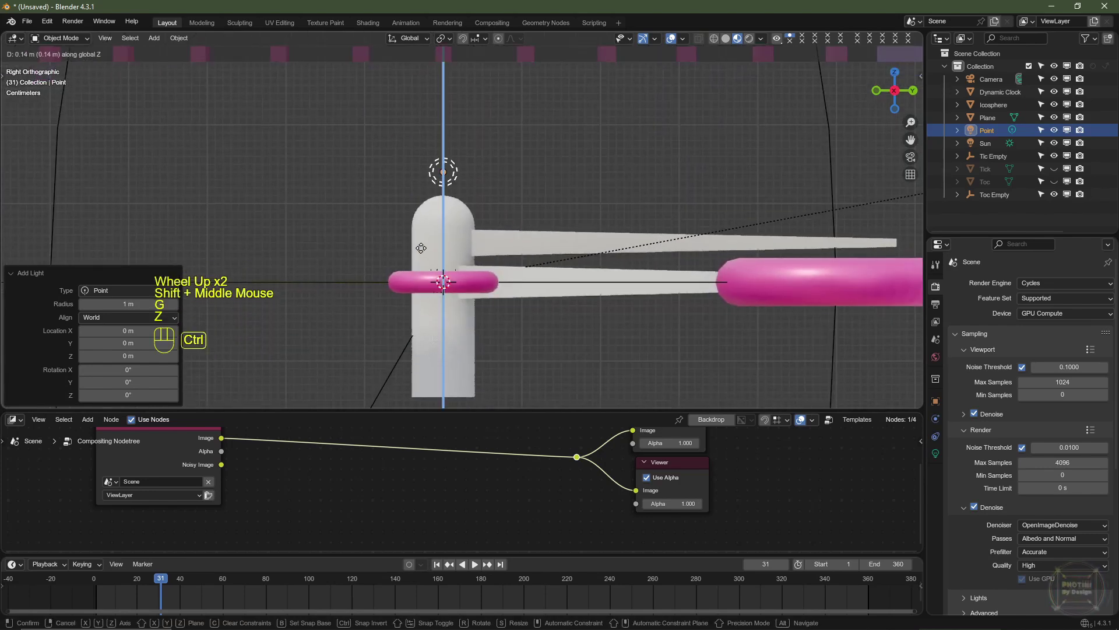
left_click(424, 238, "ctrl")
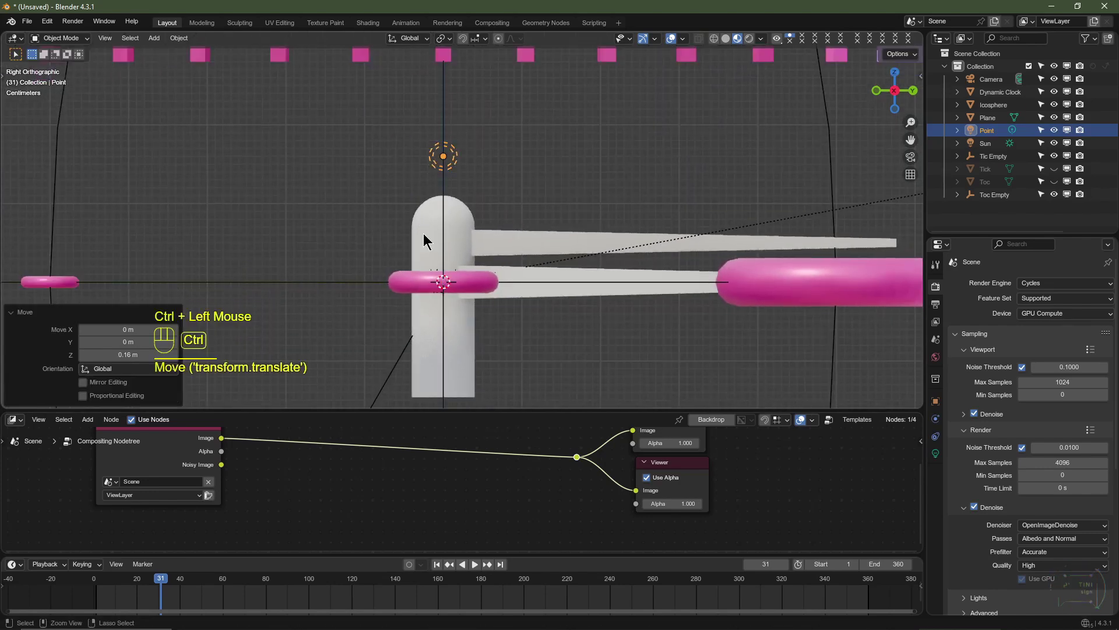
Enlarge the point light's radius to about 0.048 m.
left_click(936, 454)
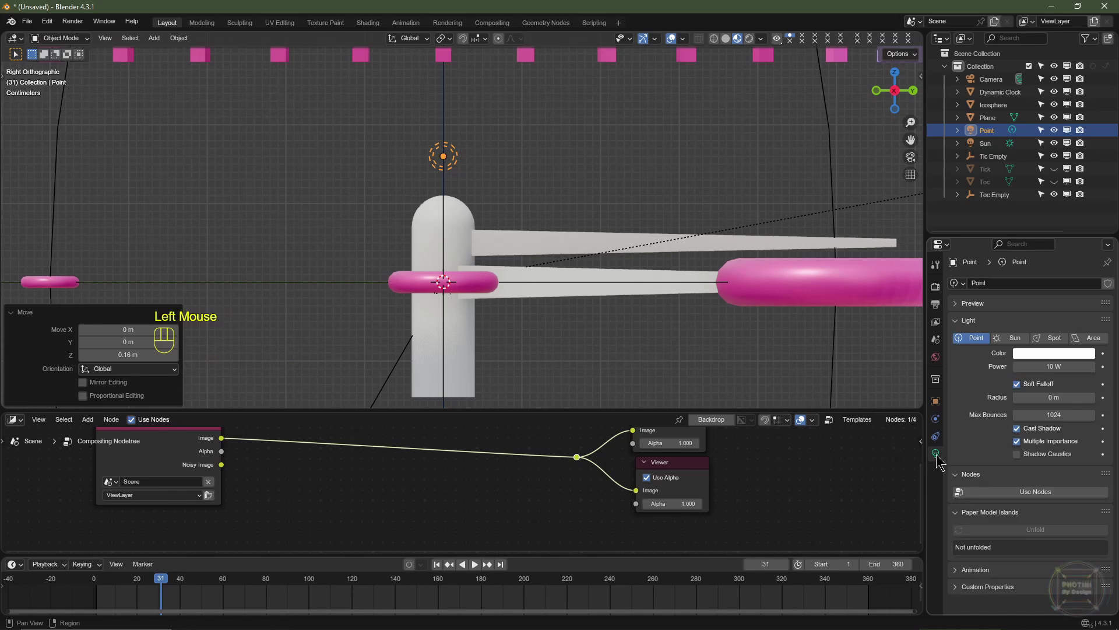
key("ctrl+z")
scroll(527, 219, "up", 2)
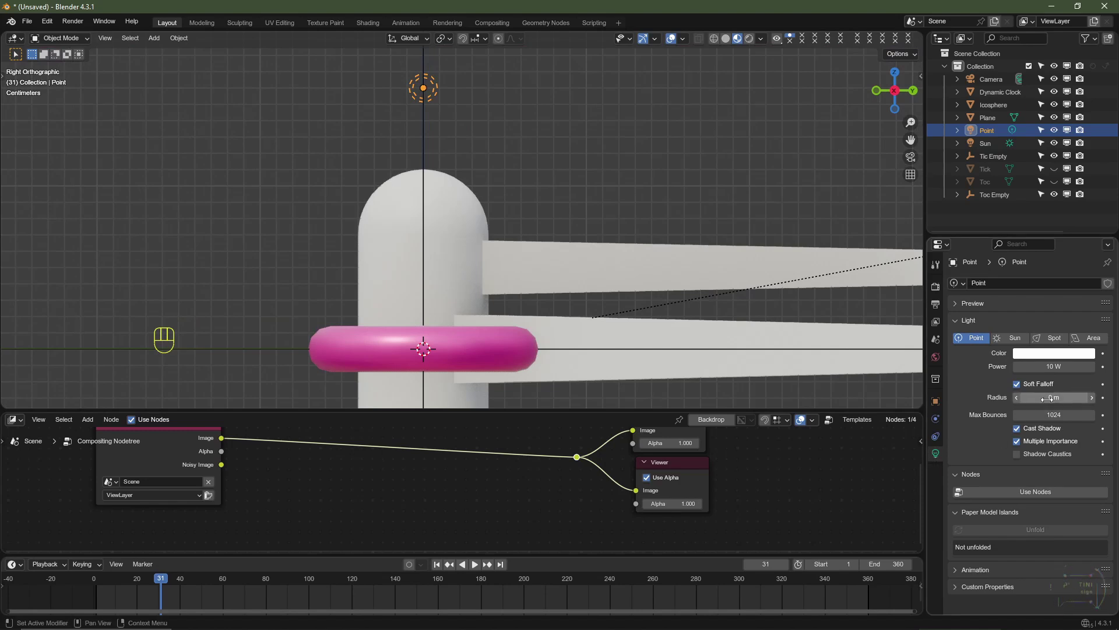
left_click_drag(1046, 397, 1068, 396, "shift")
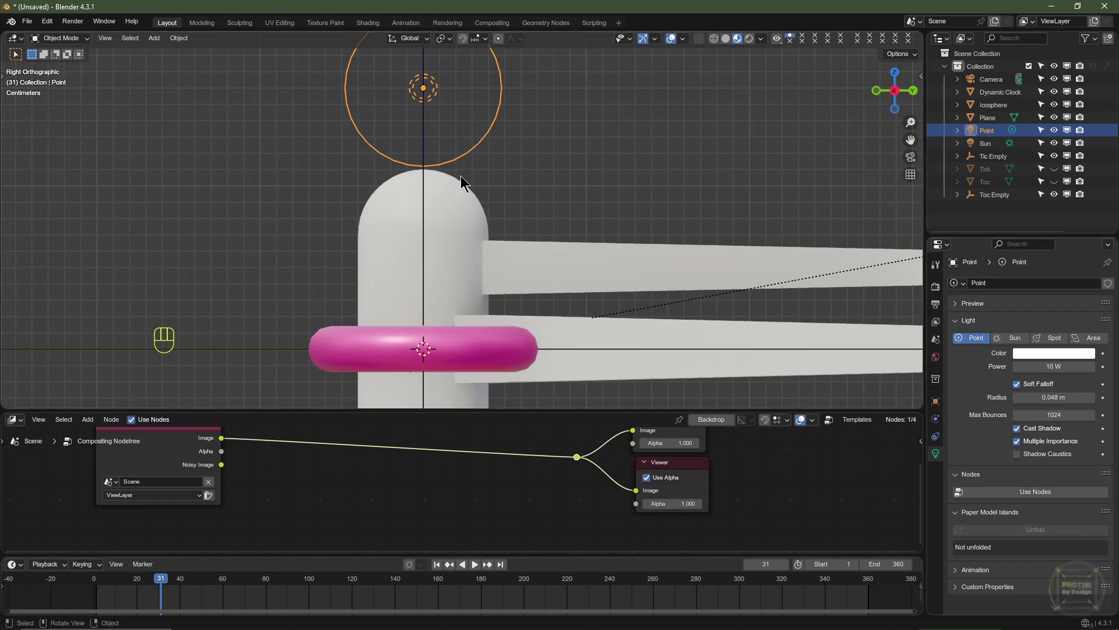
Preview the whole clock from the camera with rendered shading.
key("KP_0")
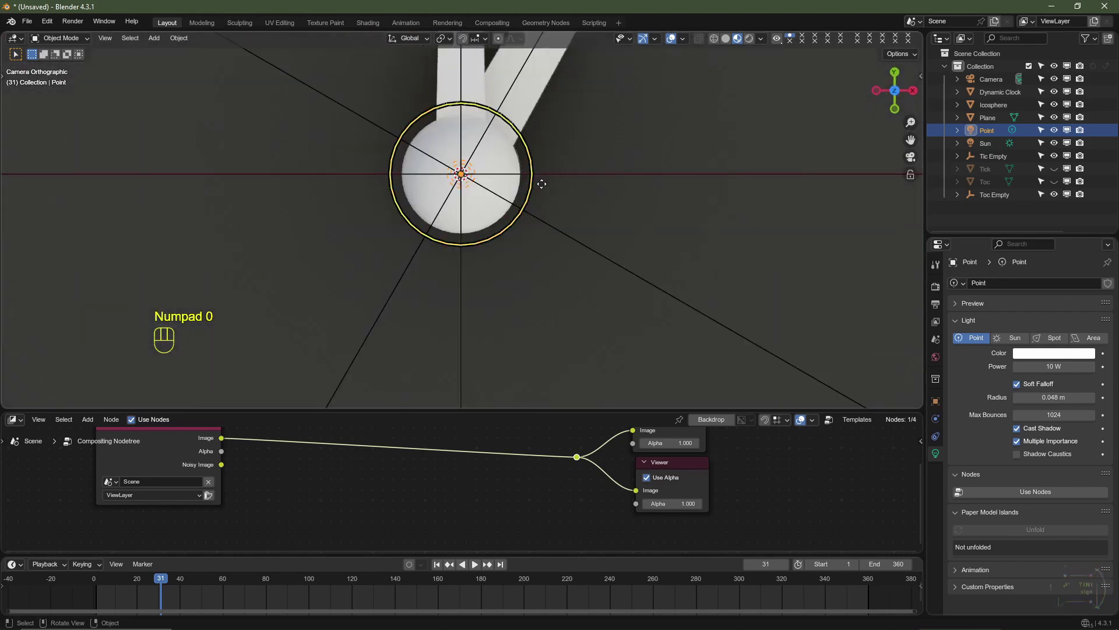
scroll(542, 183, "down", 5)
middle_click_drag(542, 183, 531, 236, "shift")
left_click(749, 38)
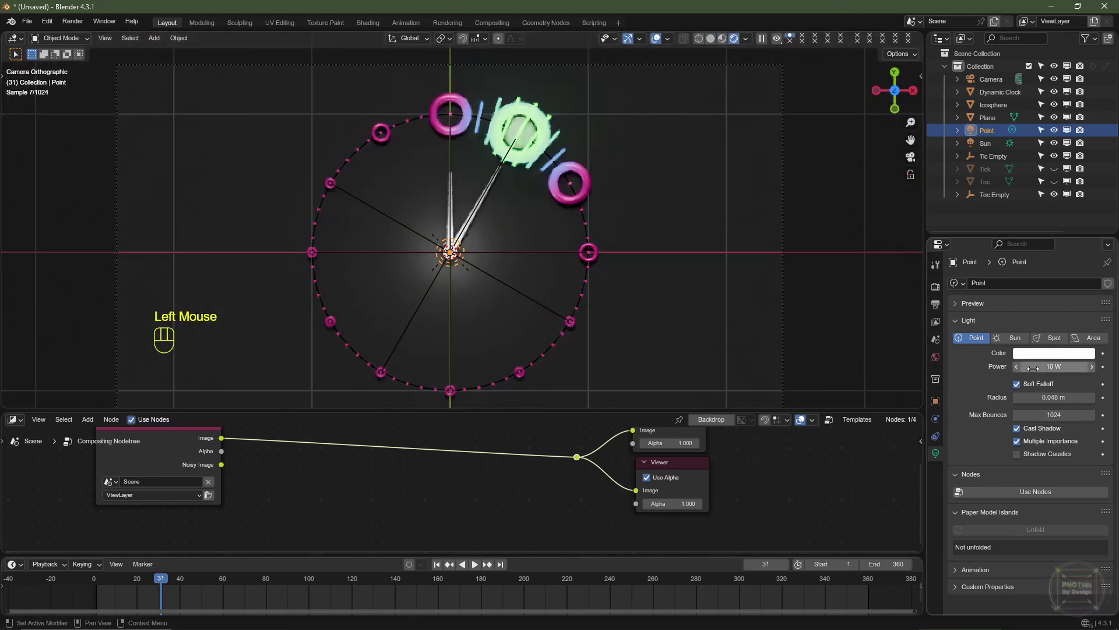
Hide the viewport overlays and set the point light's color to blue #006DFF.
left_click(1044, 353)
left_click(1046, 174)
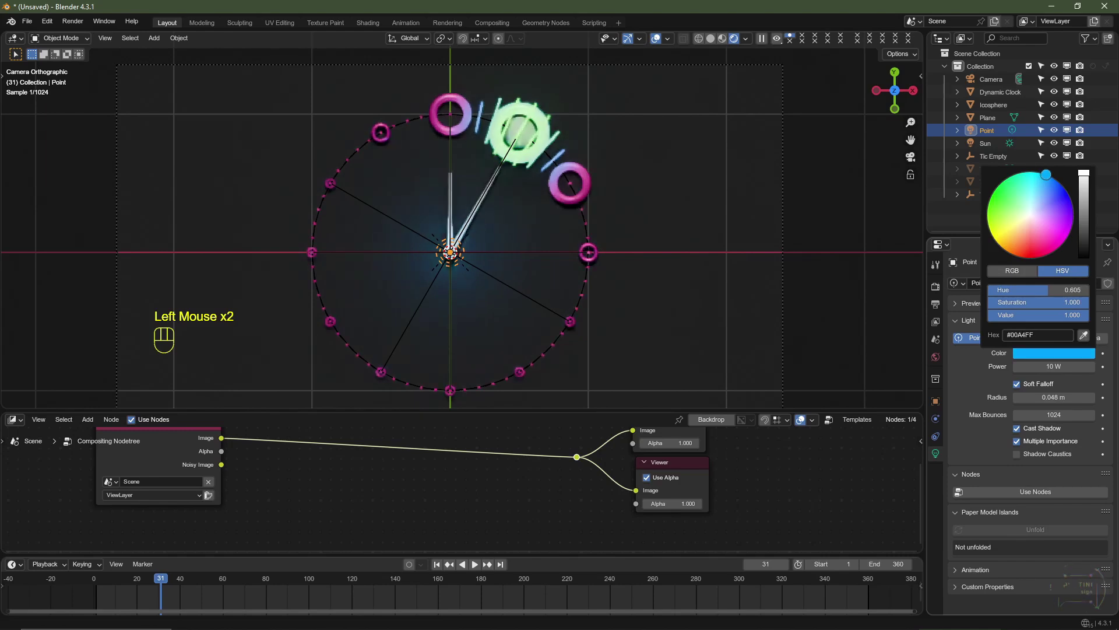
left_click_drag(1046, 174, 1038, 173)
left_click(656, 38)
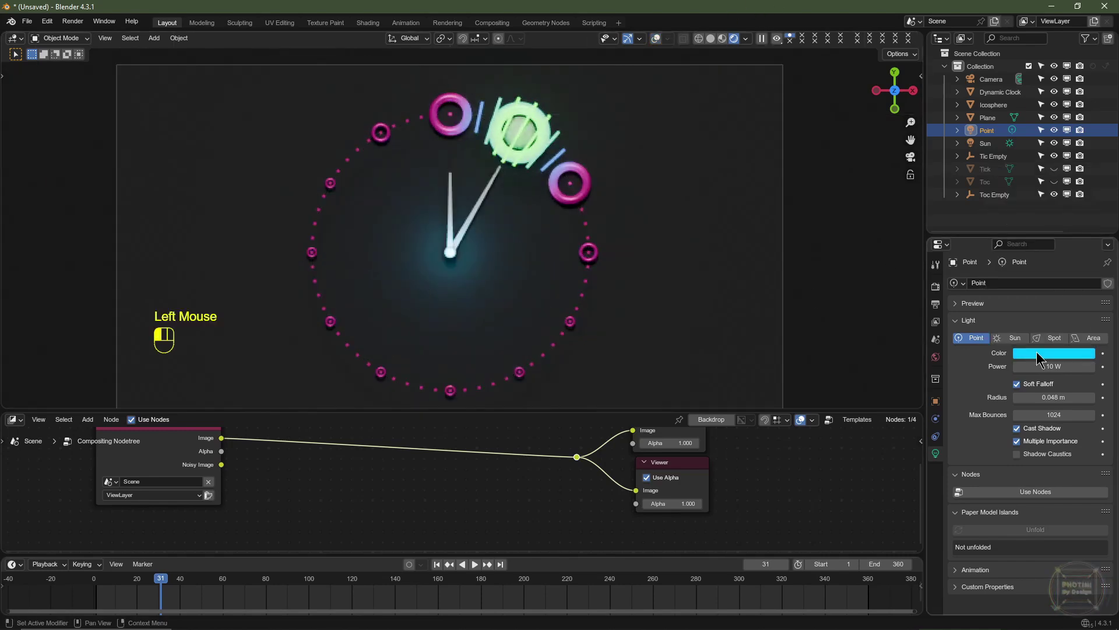
left_click(1036, 353)
left_click(1054, 179)
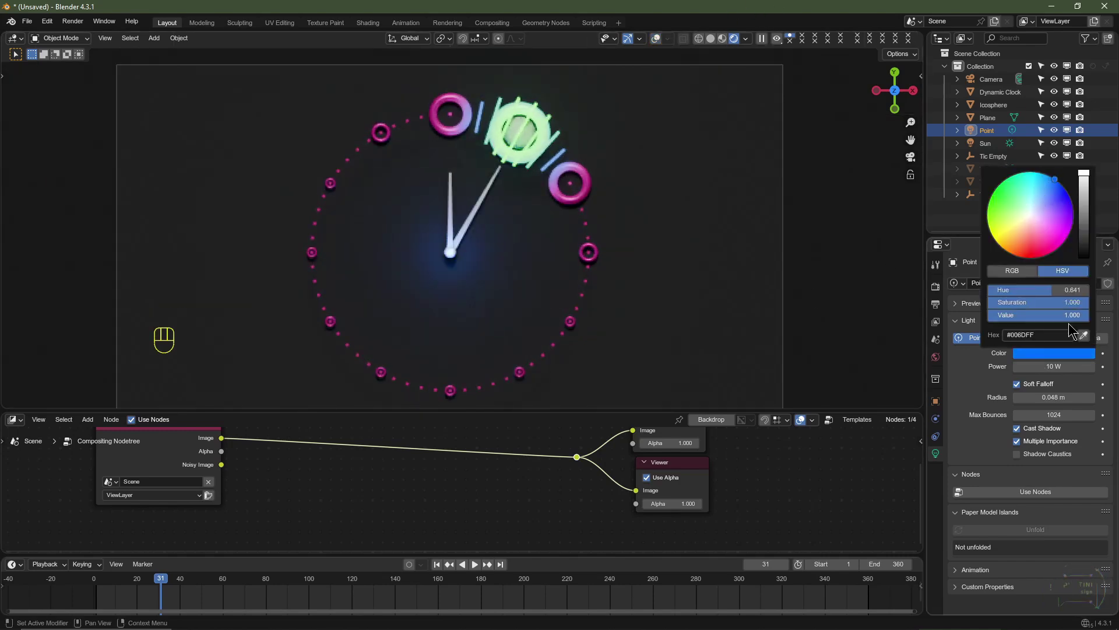
Set the point light's power to 25 W and its radius to 0.05 m.
left_click(1046, 366)
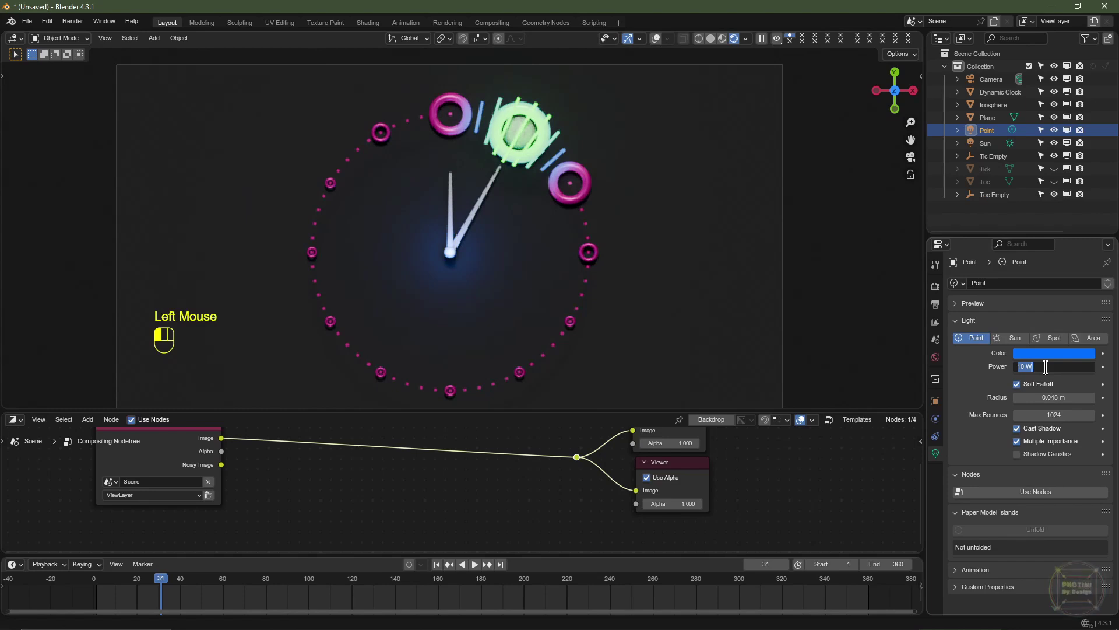
type("25")
left_click(1053, 397)
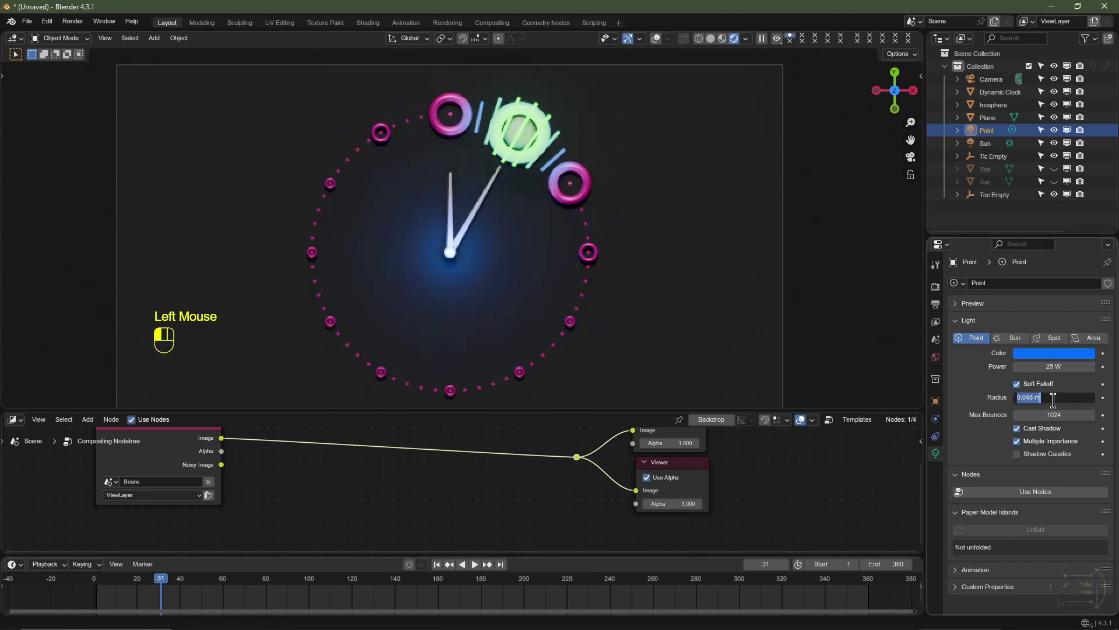
key("BackSpace")
key("Return")
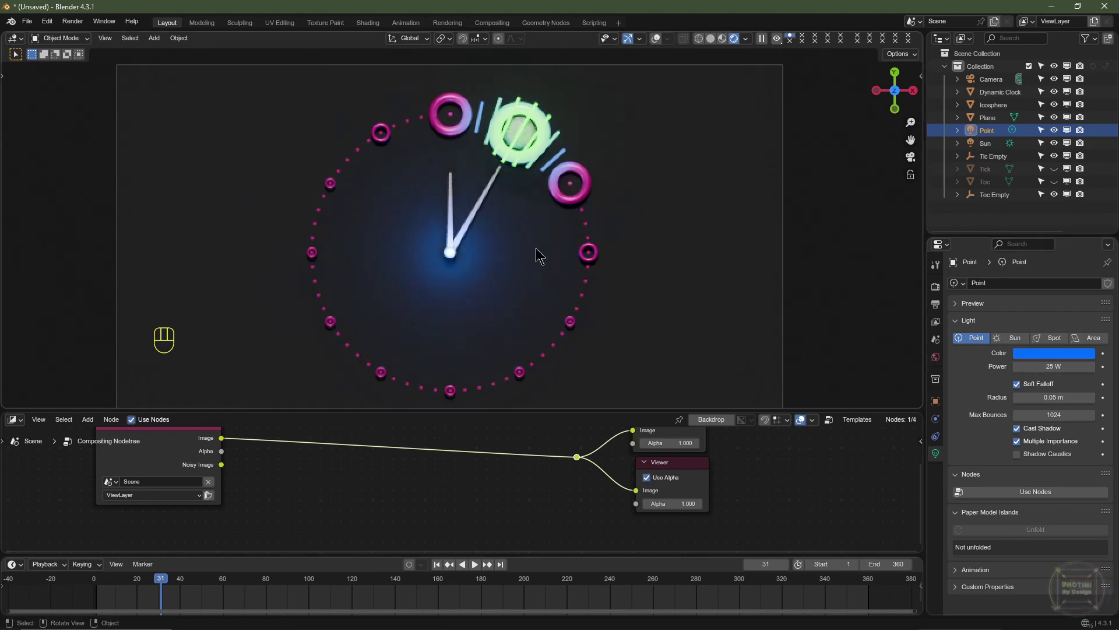
Enlarge the compositor area, and set the final render's noise threshold to 0.025 and max samples to 128.
left_click_drag(397, 410, 347, 283)
left_click_drag(87, 286, 87, 353)
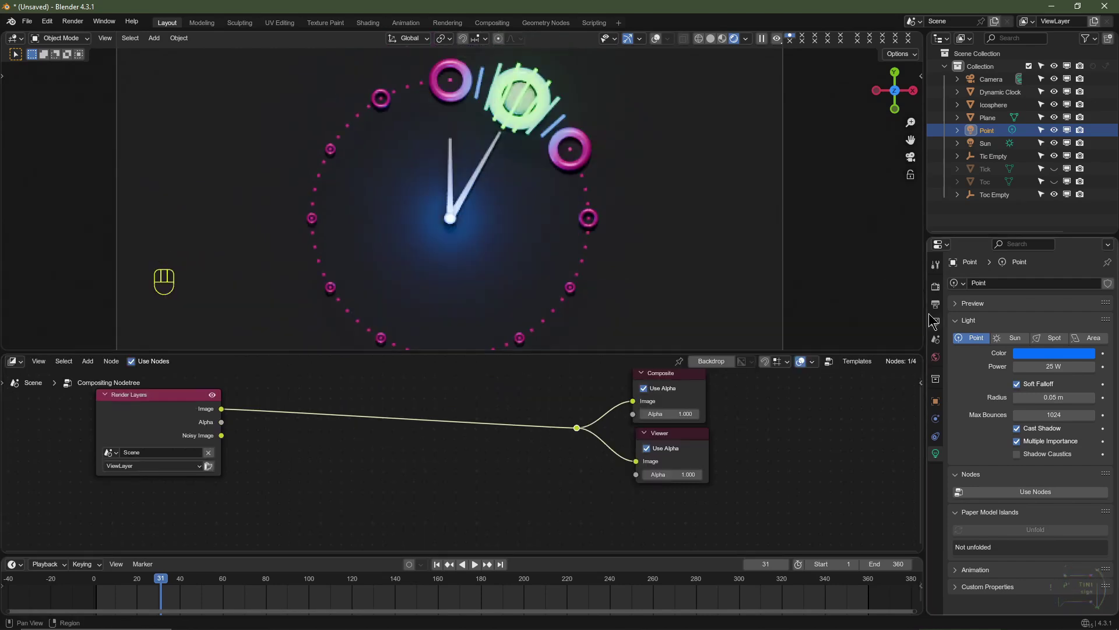
left_click(935, 288)
scroll(1026, 379, "up", 2)
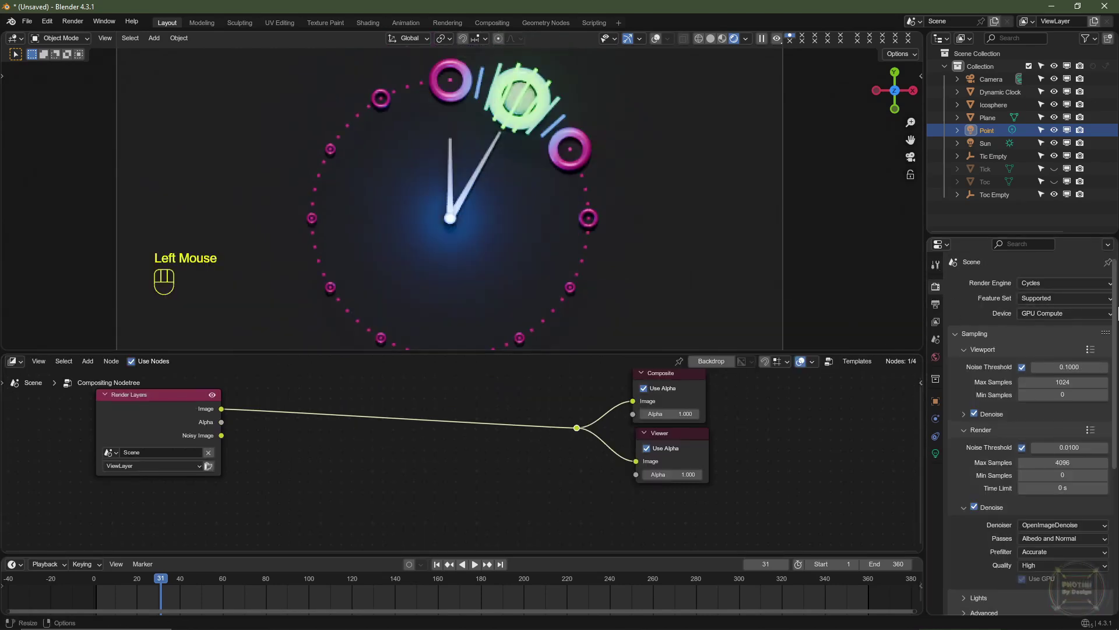
scroll(1065, 348, "down", 4)
left_click(1065, 355)
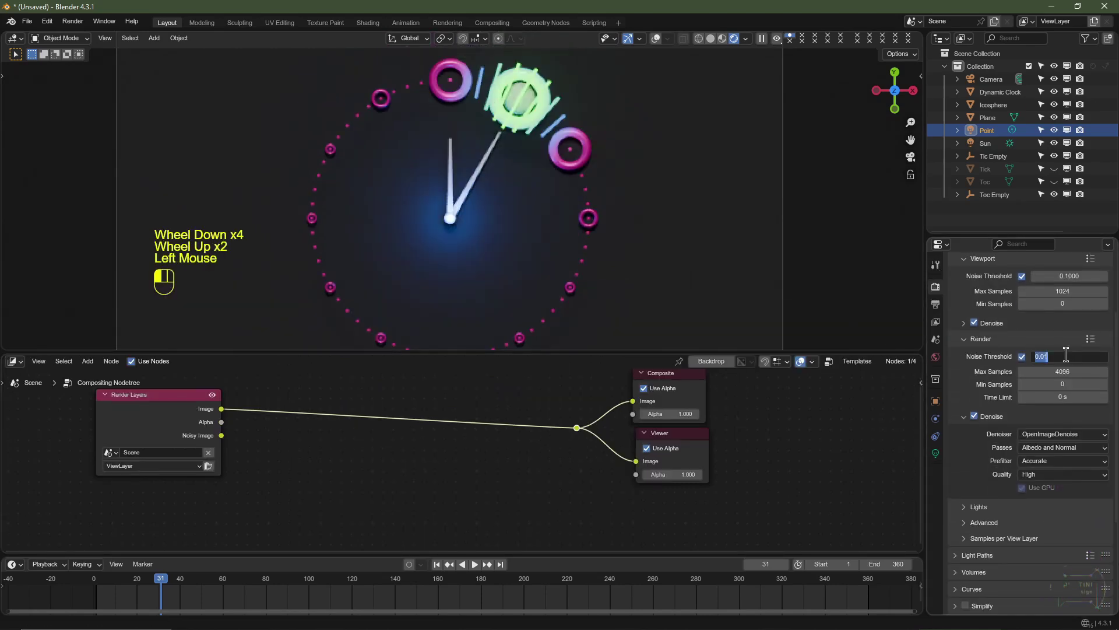
type(".025")
key("Tab")
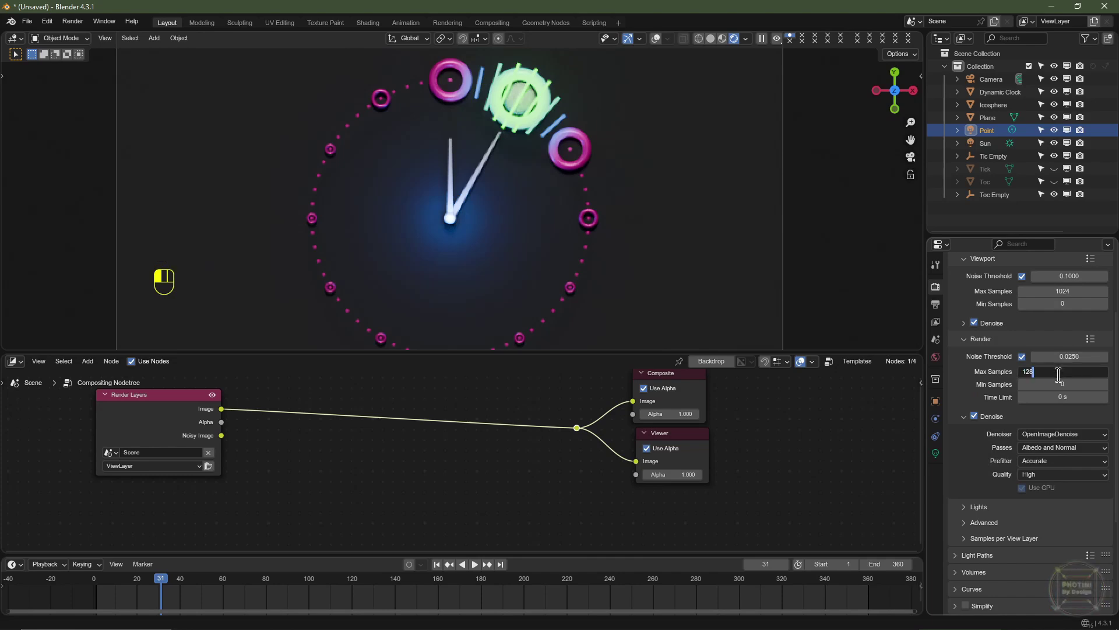
Turn off reflective and refractive caustics in the Cycles light path settings.
scroll(997, 434, "down", 3)
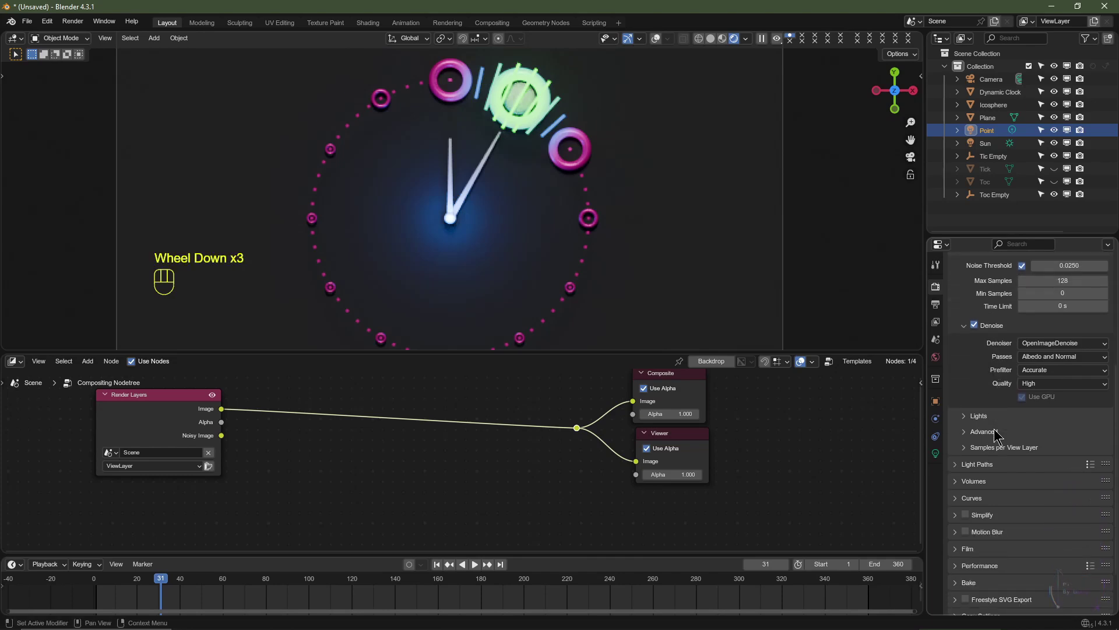
left_click(971, 465)
scroll(1025, 539, "down", 3)
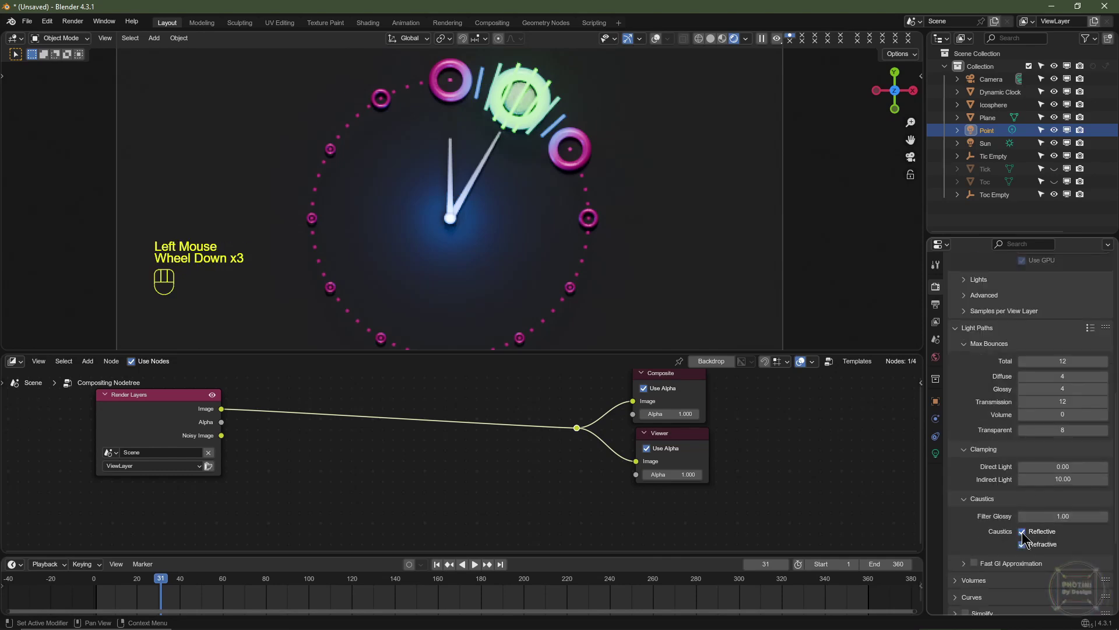
left_click(1022, 532)
left_click(1022, 544)
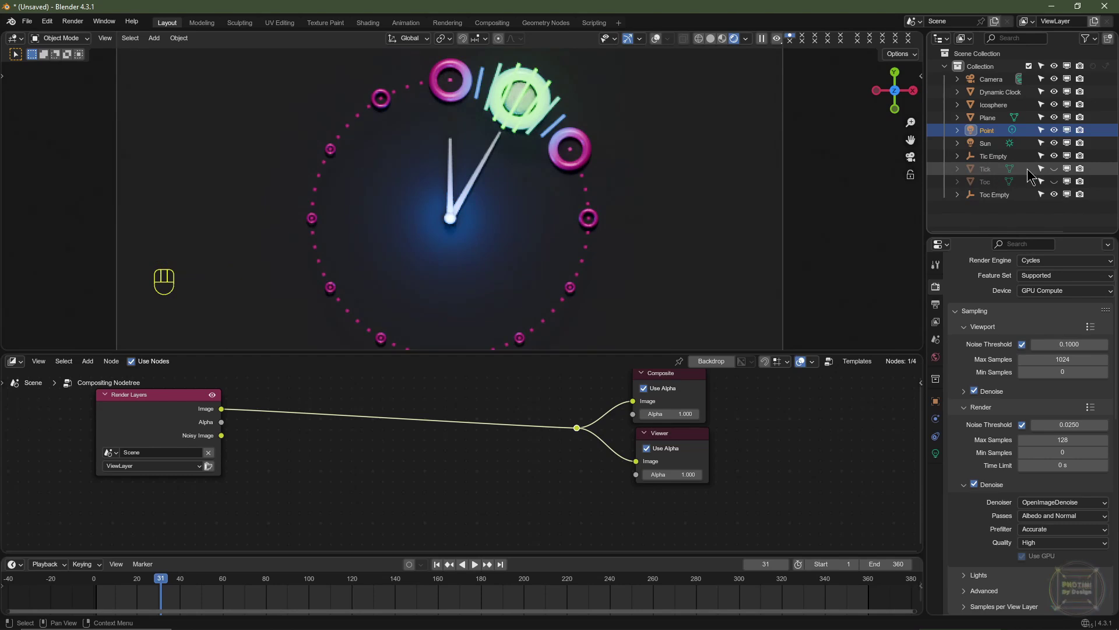
Disable the Tick and Toc objects in both viewports and renders.
left_click(1069, 168)
left_click(1080, 169)
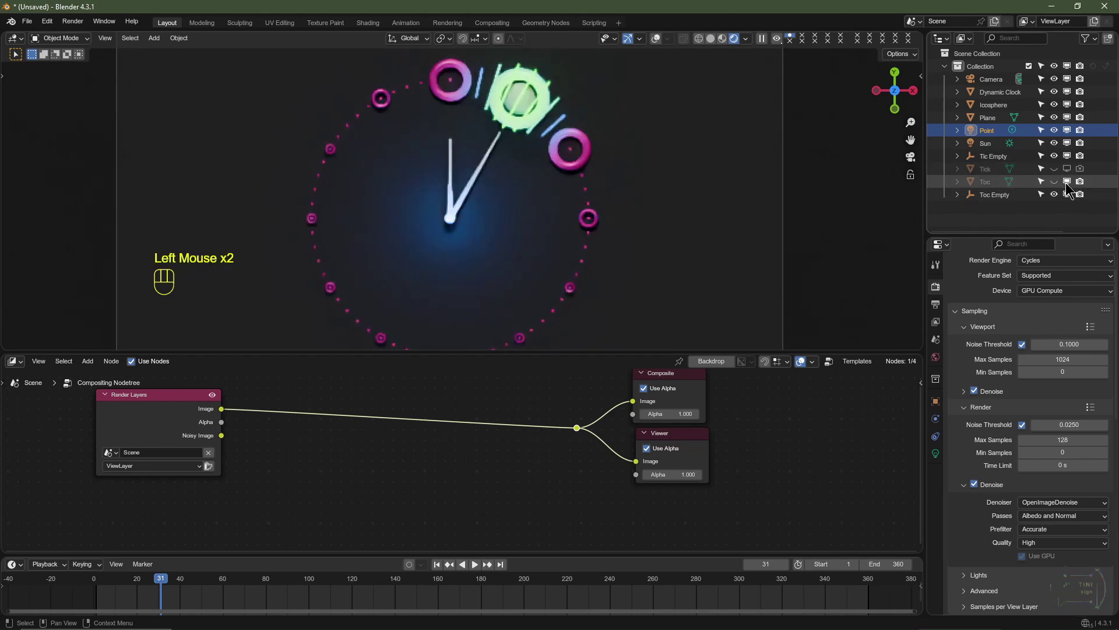
left_click(1068, 181)
left_click(1081, 182)
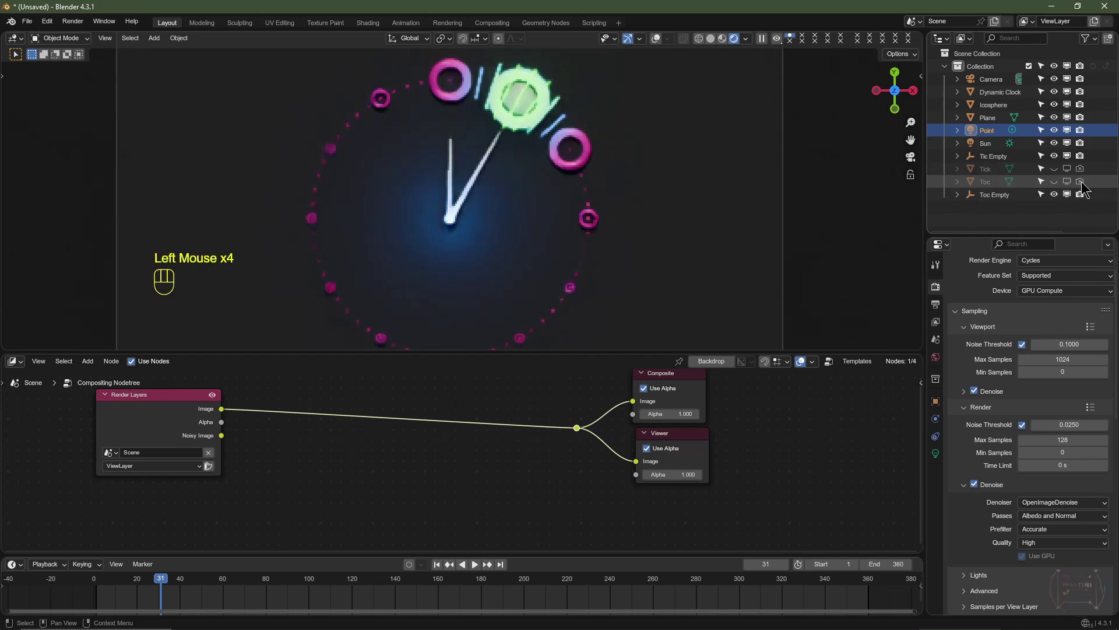
Return the viewport to material preview, render frame 31, and close the render window.
left_click(723, 38)
key("F12")
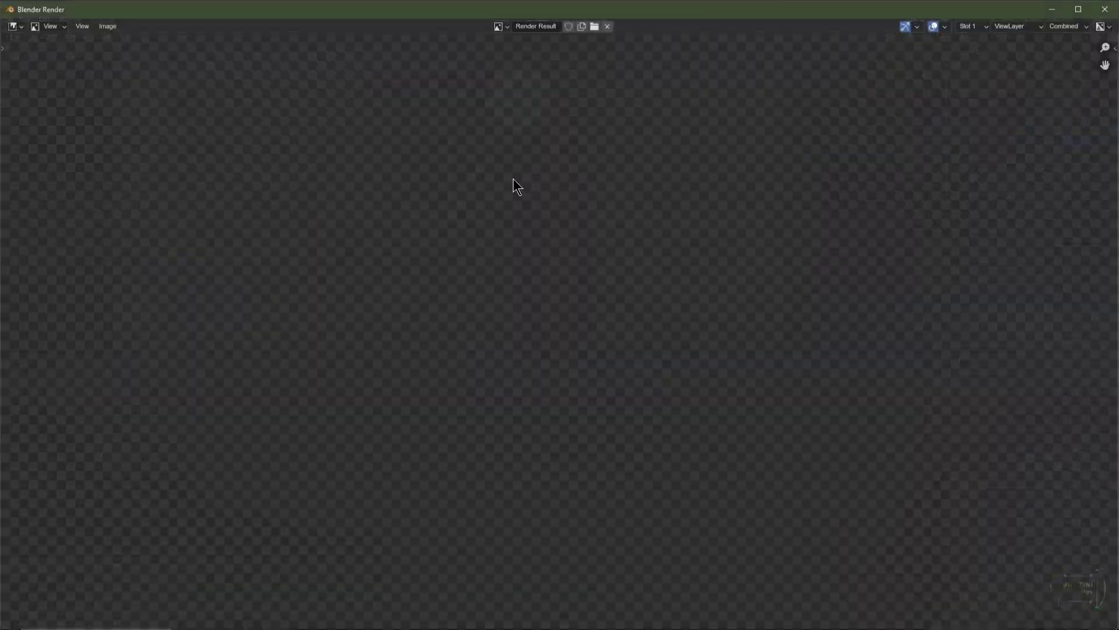
left_click(1106, 9)
Enlarge the compositor, enable its backdrop fitted to the available area, and frame all nodes with the sidebar hidden.
left_click_drag(652, 288, 559, 70)
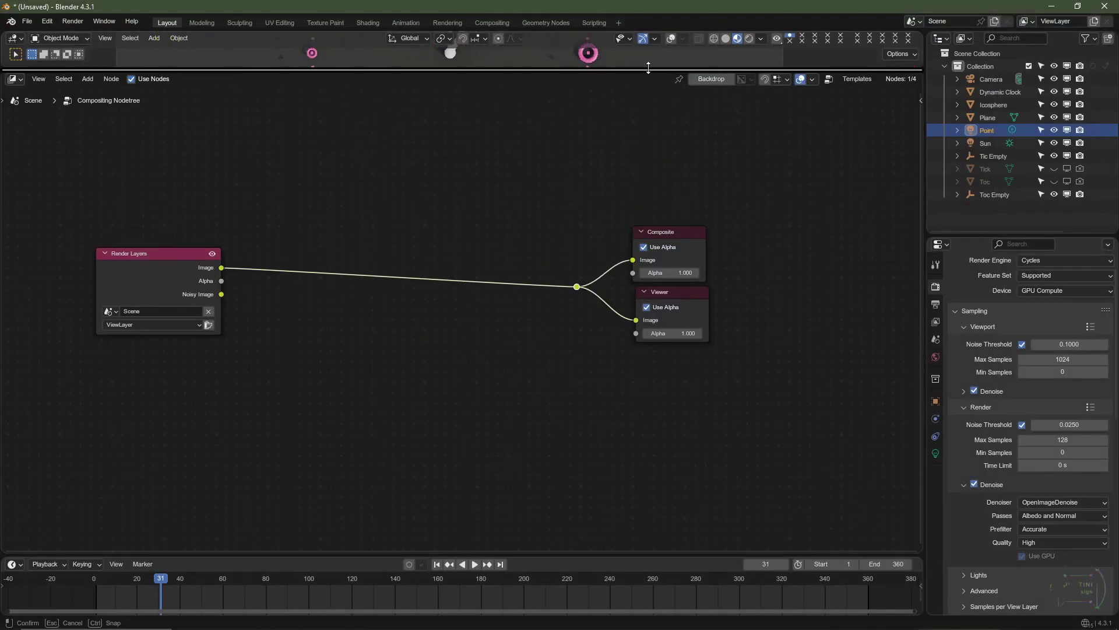
key("n")
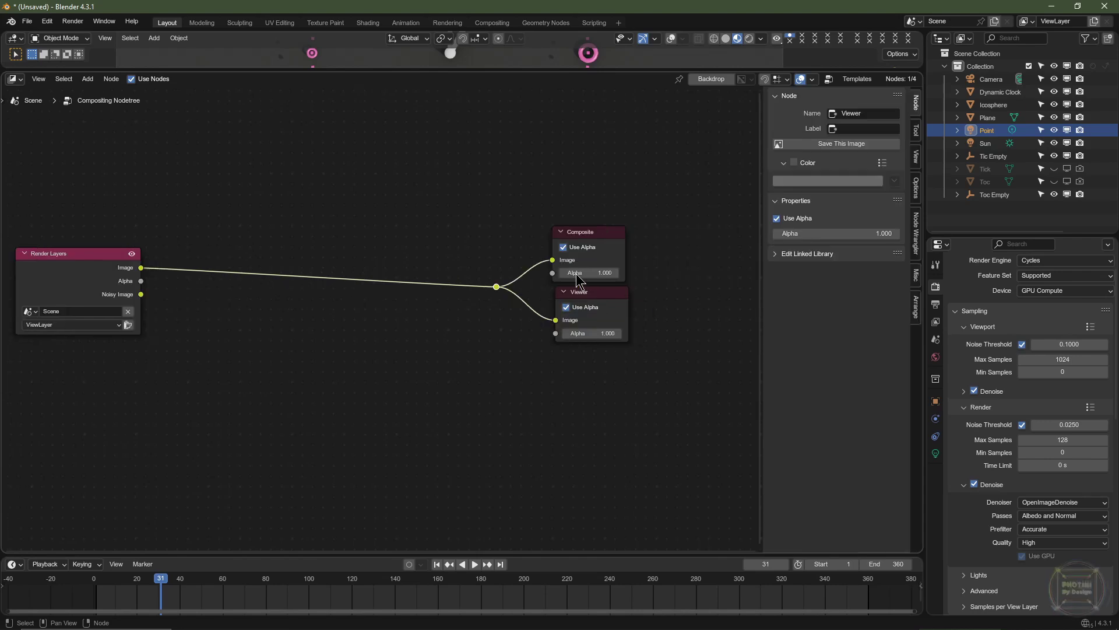
left_click(916, 156)
left_click(785, 95)
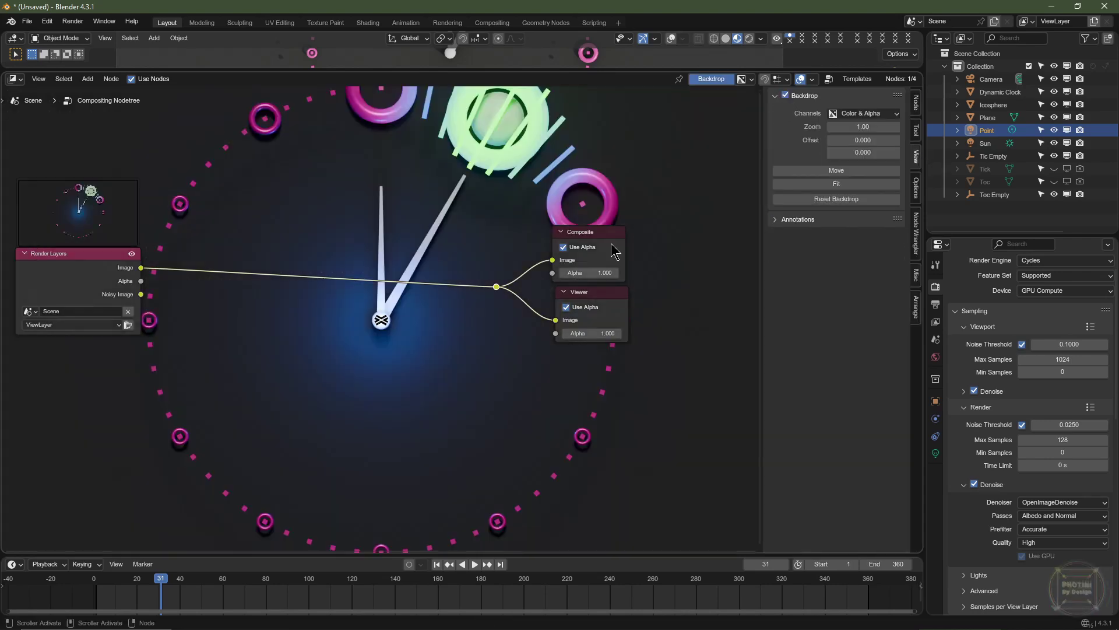
left_click(808, 183)
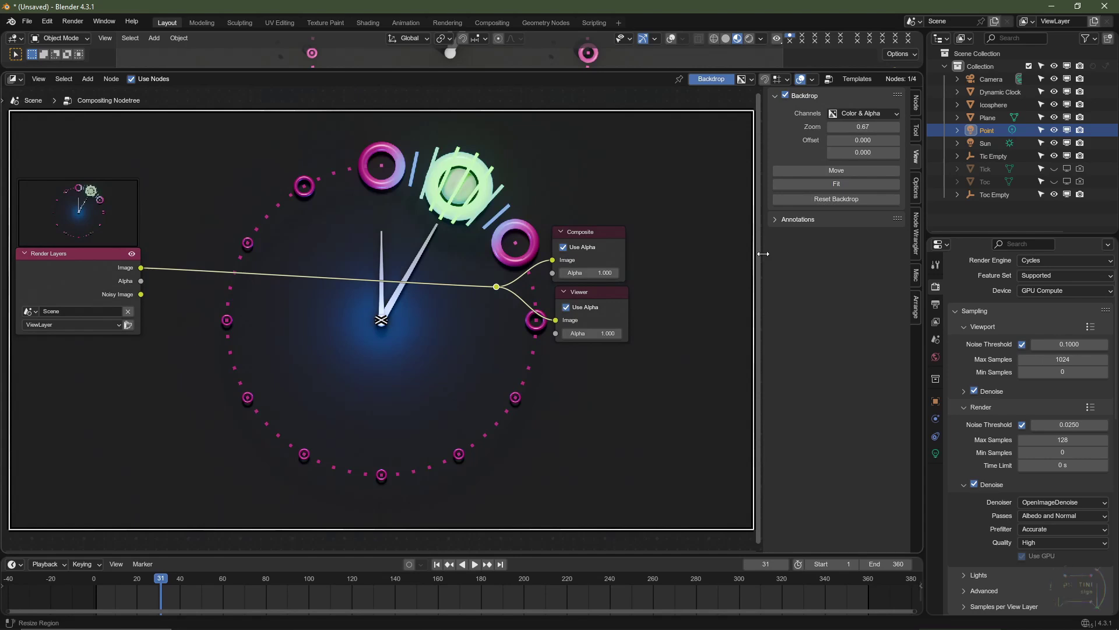
left_click_drag(764, 261, 822, 257)
left_click(860, 190)
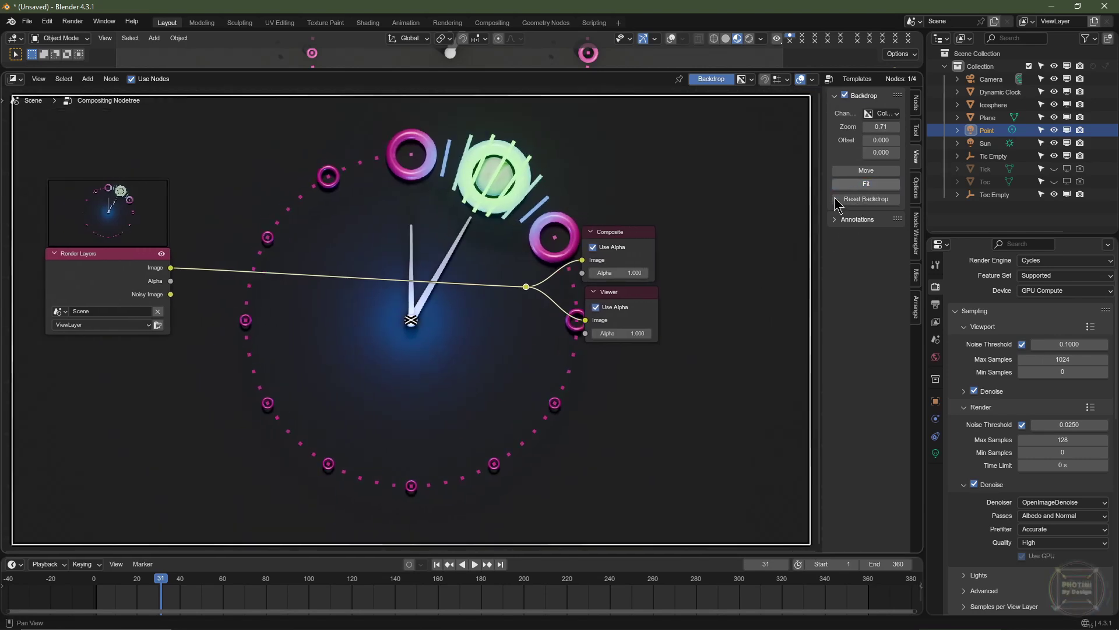
key("n")
left_click(521, 312)
key("Home")
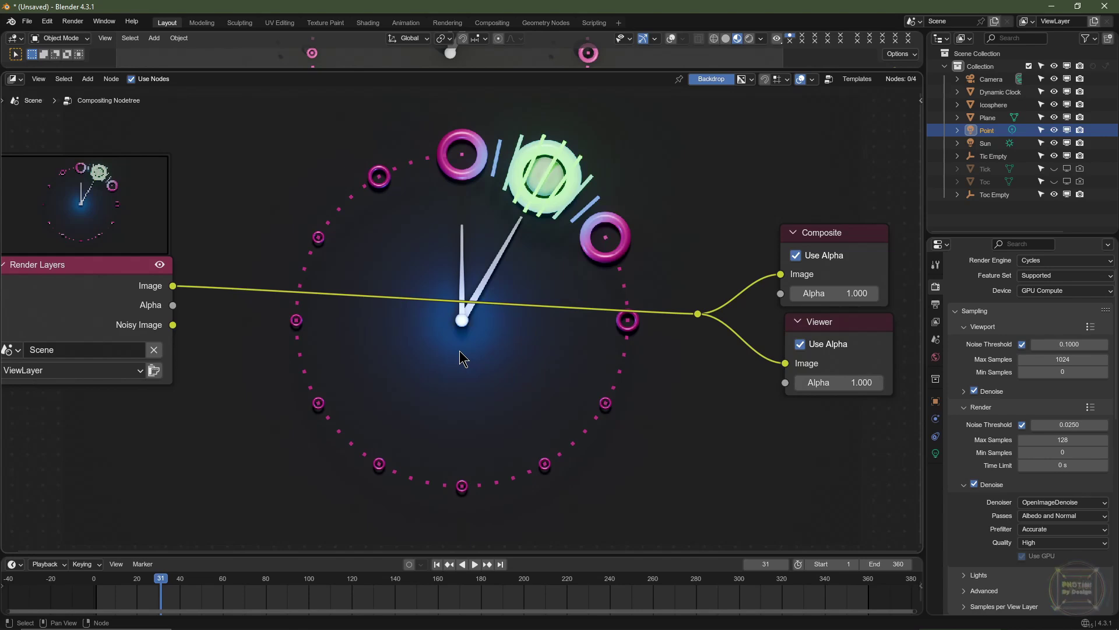
Insert a Glare node on the image link between Render Layers and the Composite and Viewer outputs.
key("shift+a")
mouse_move(460, 352)
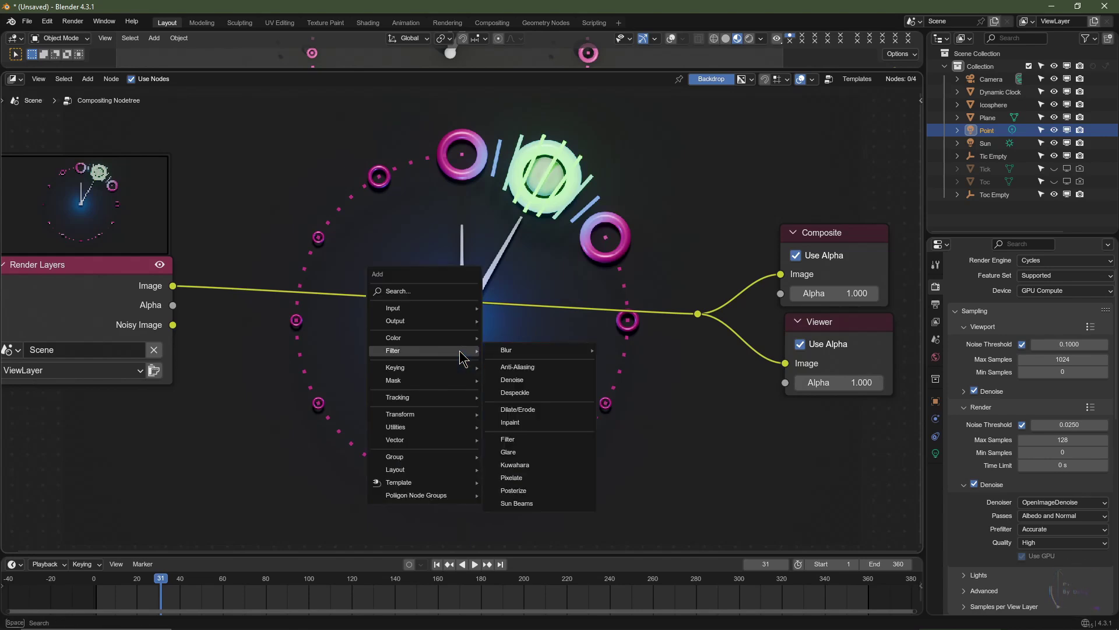
left_click(543, 452)
left_click(528, 297)
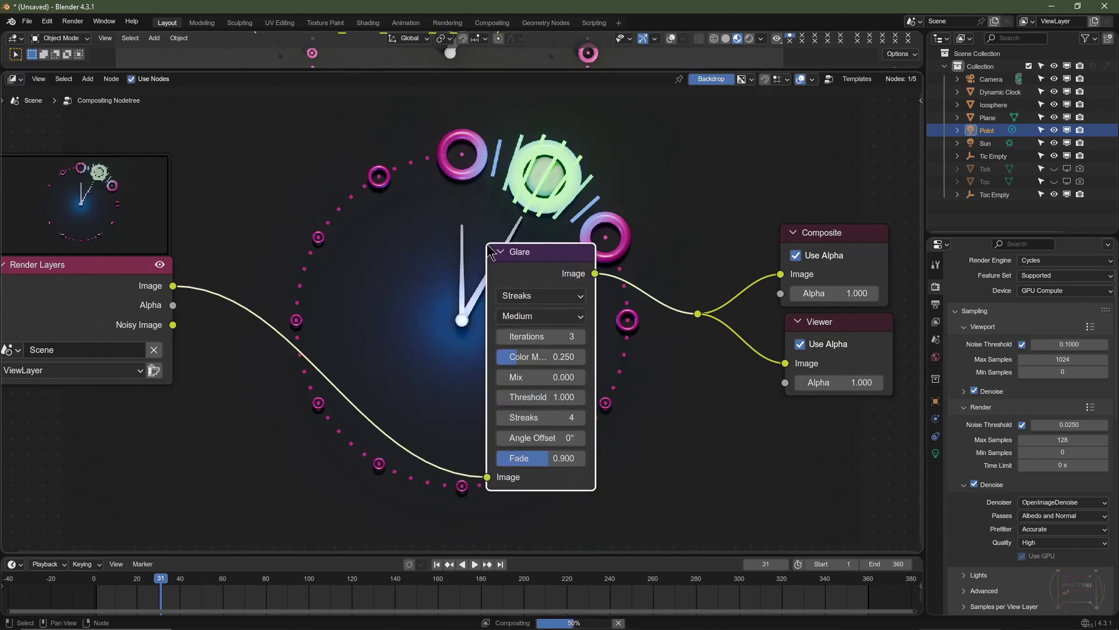
Set the Glare node's type to Fog Glow and move the node closer to Render Layers.
left_click(529, 296)
left_click(531, 391)
middle_click_drag(539, 262, 571, 311)
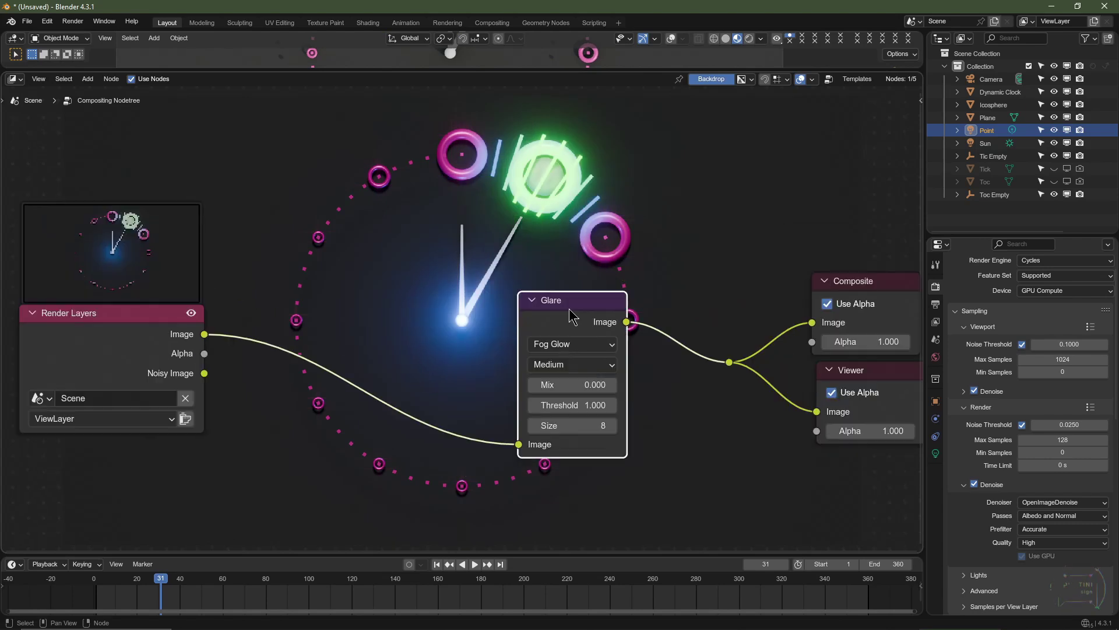
left_click_drag(556, 303, 605, 343)
middle_click_drag(605, 343, 544, 303)
left_click_drag(544, 301, 327, 232)
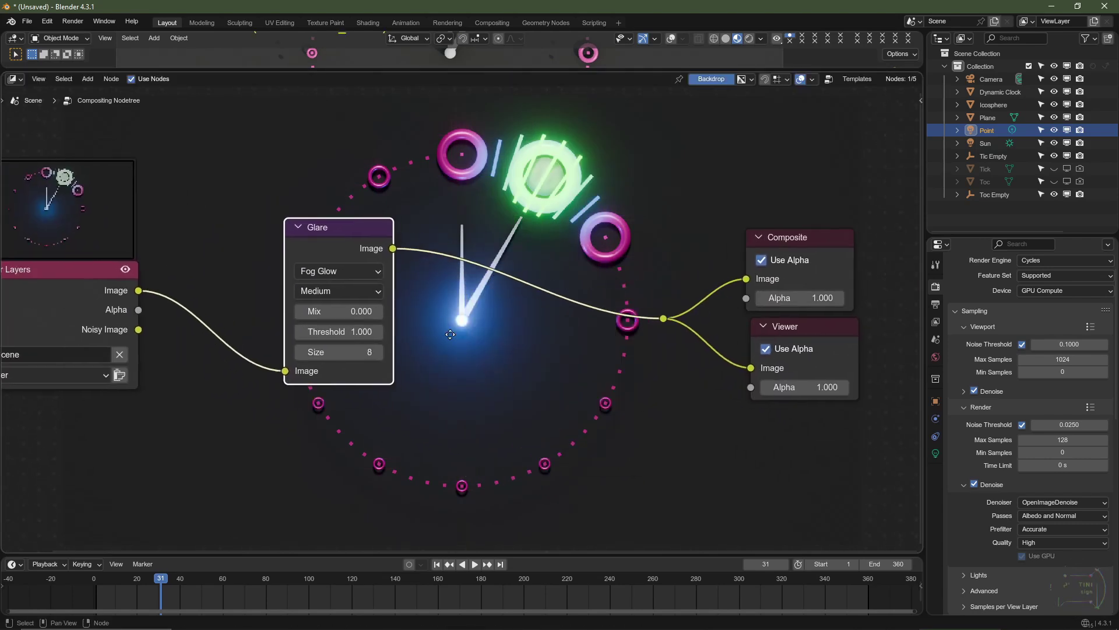
Insert a Mix Color node on the link between Glare and the Composite and Viewer outputs.
key("shift+a")
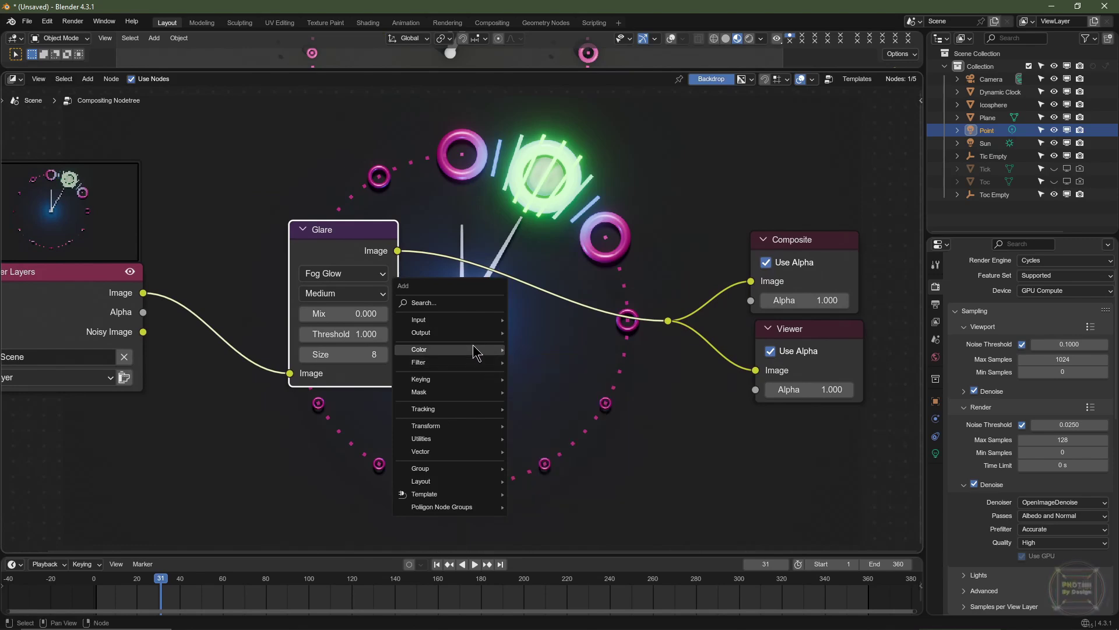
mouse_move(492, 349)
mouse_move(557, 366)
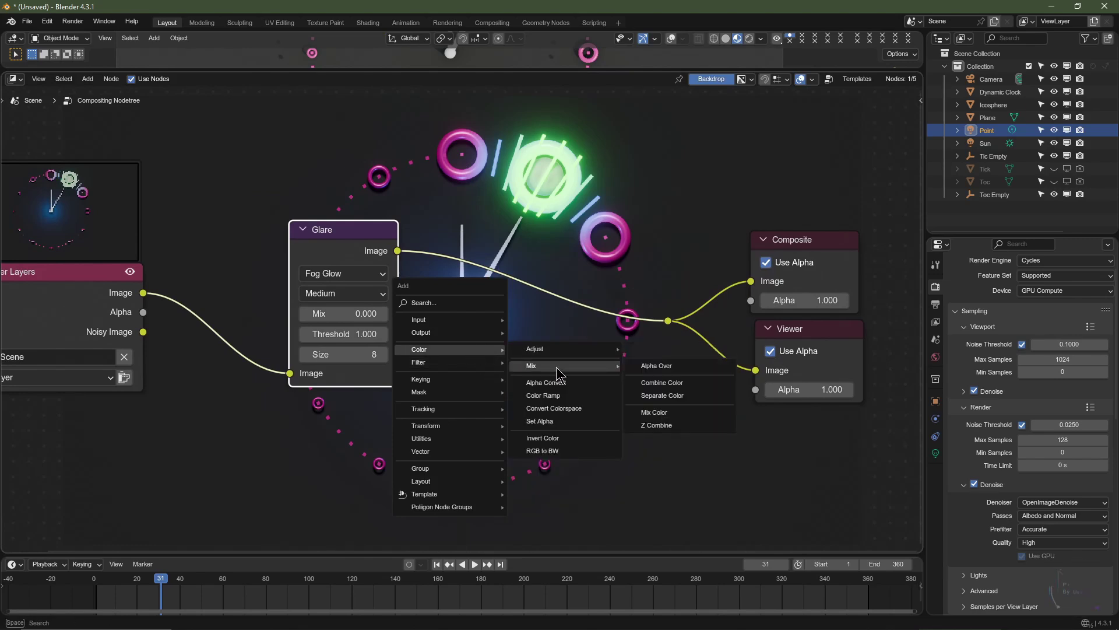
left_click(654, 412)
left_click(542, 258)
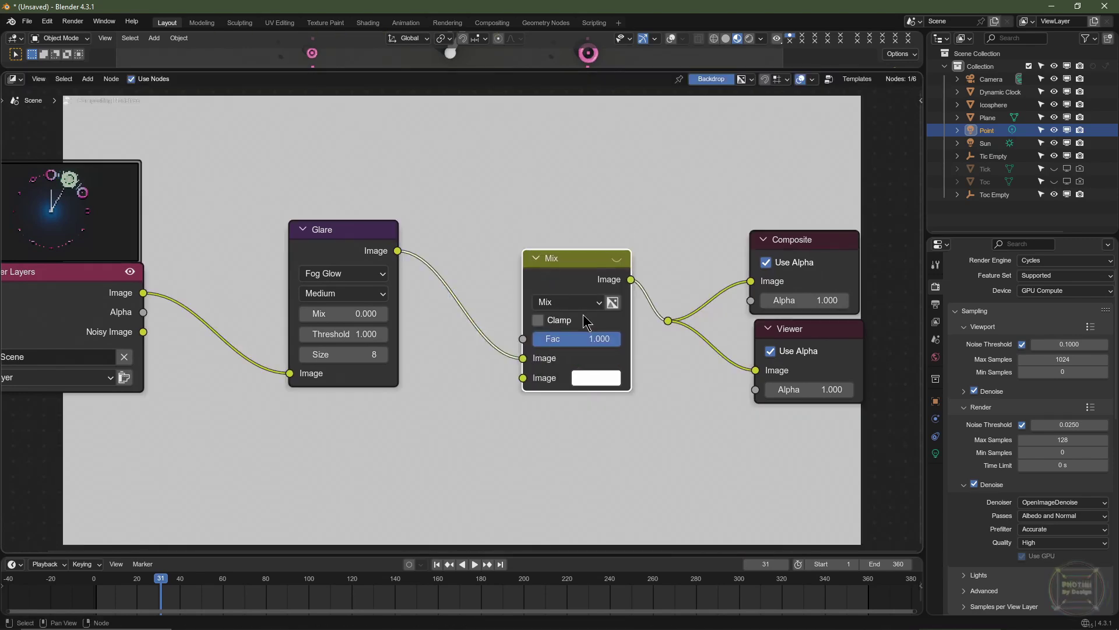
Set the Mix node's blend mode to Add and feed the Render Layers image into its second image input.
left_click(577, 310)
left_click(534, 471)
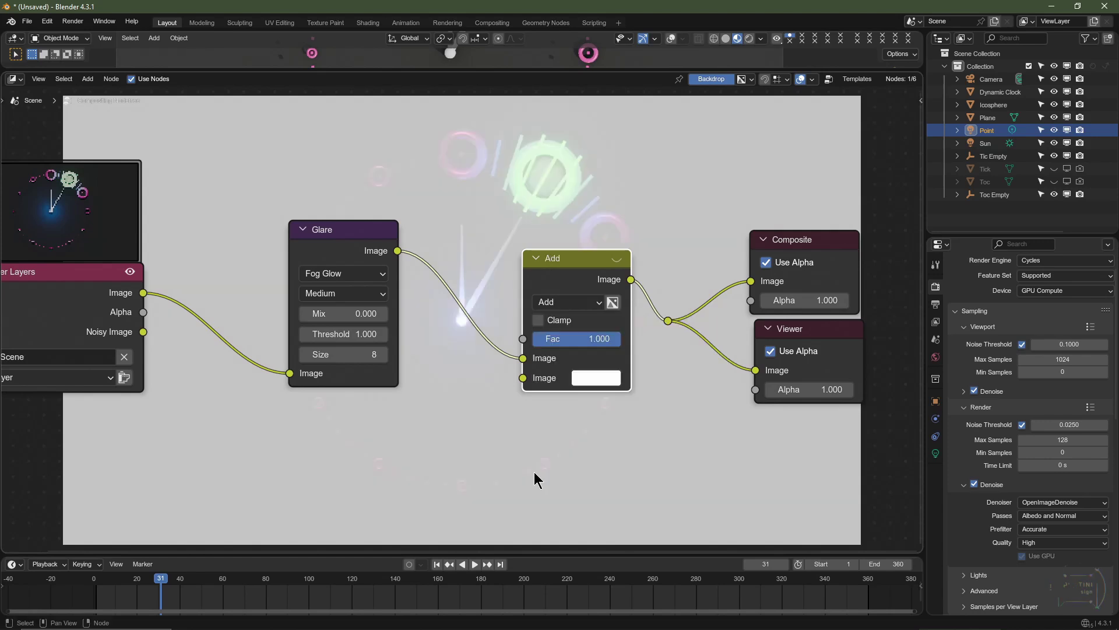
left_click_drag(142, 292, 516, 379)
Insert a Sun Beams node on the link between Render Layers and the Add node, placed below Glare.
key("shift+a")
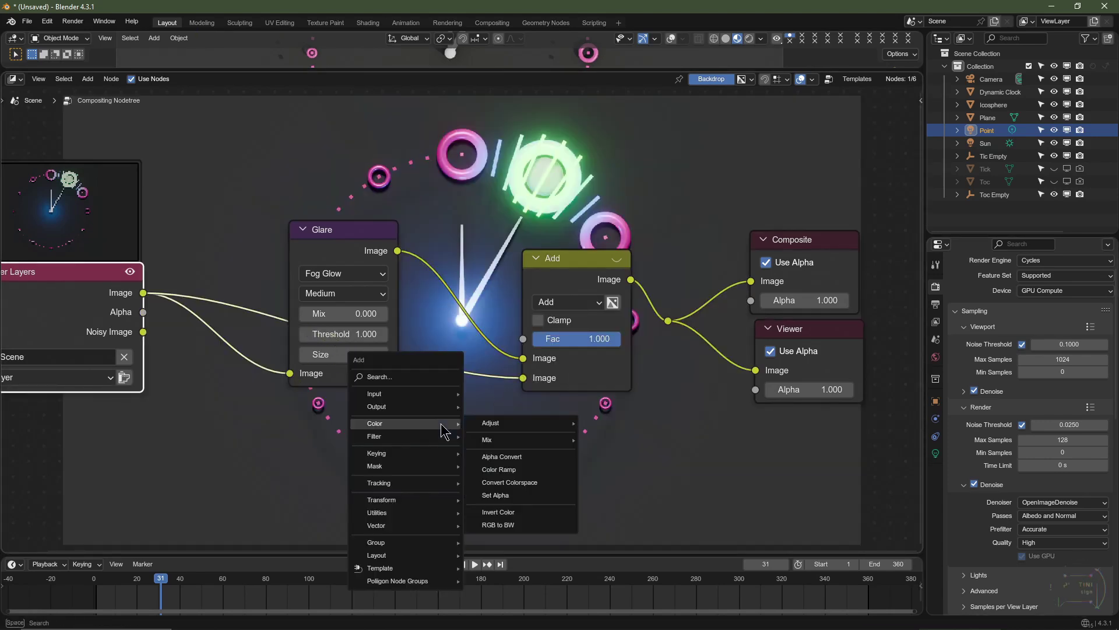
mouse_move(432, 440)
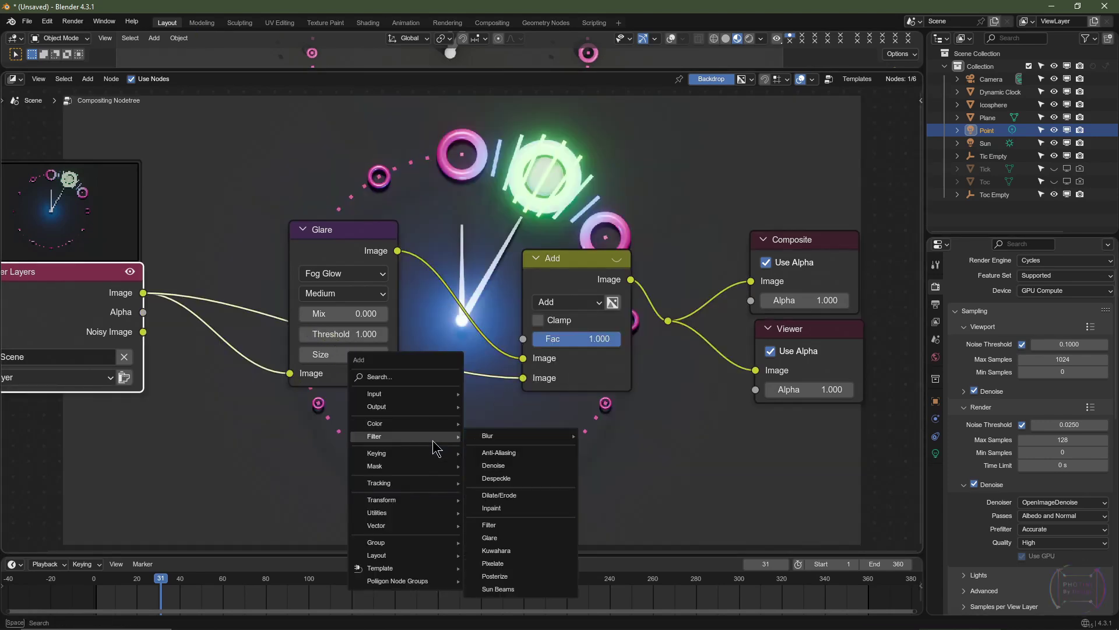
left_click(499, 590)
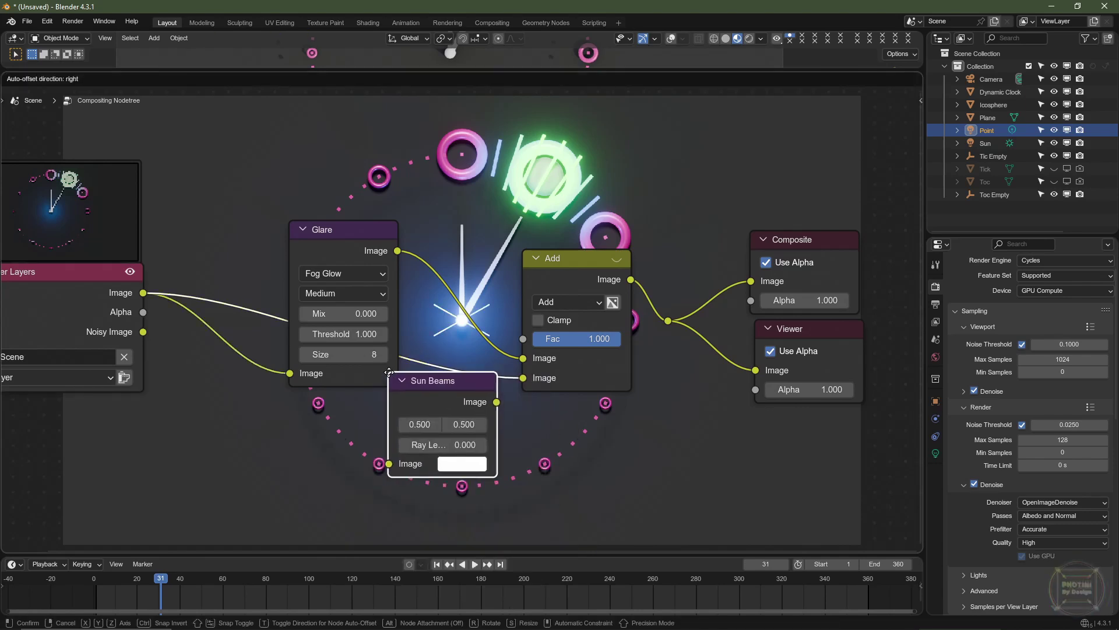
left_click(299, 393)
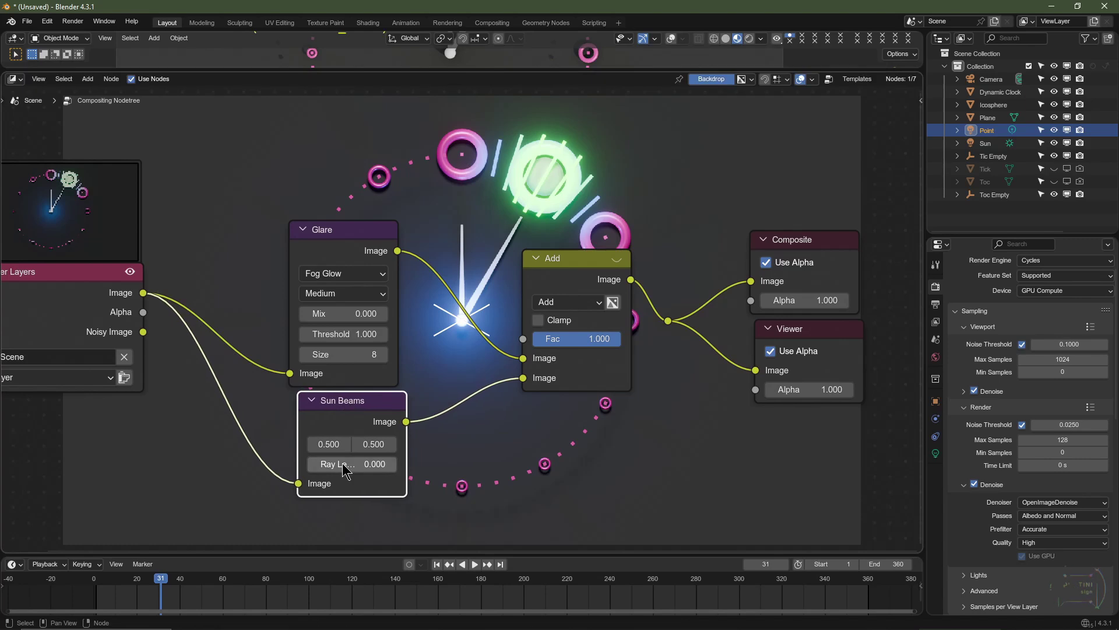
Set the Sun Beams ray length to 0.333 and the Add node's factor to 0.1.
left_click(342, 464)
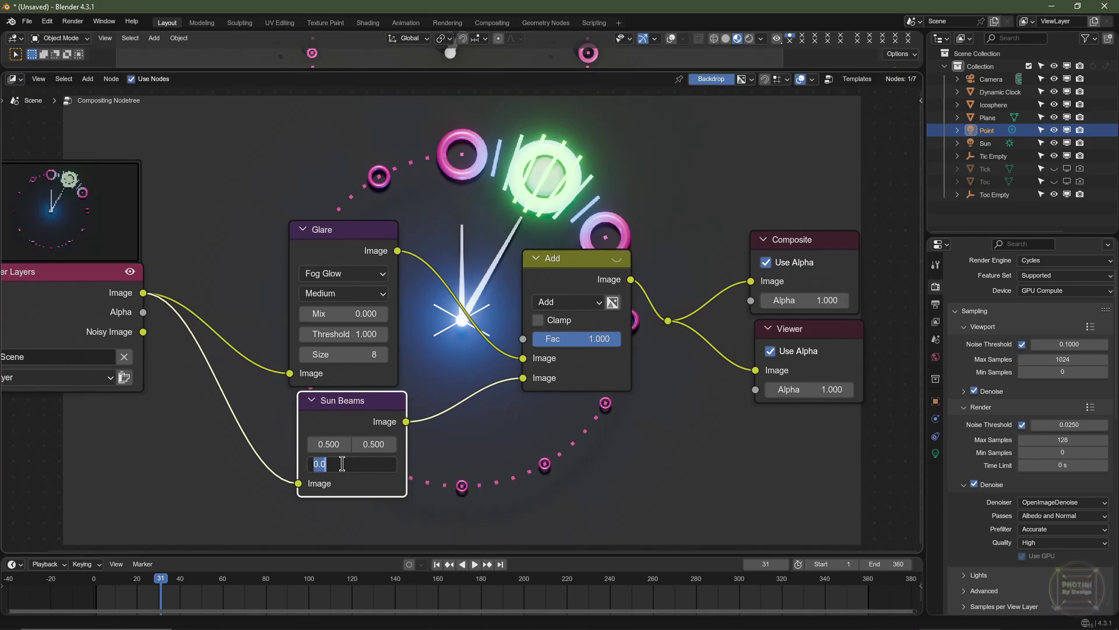
key("Return")
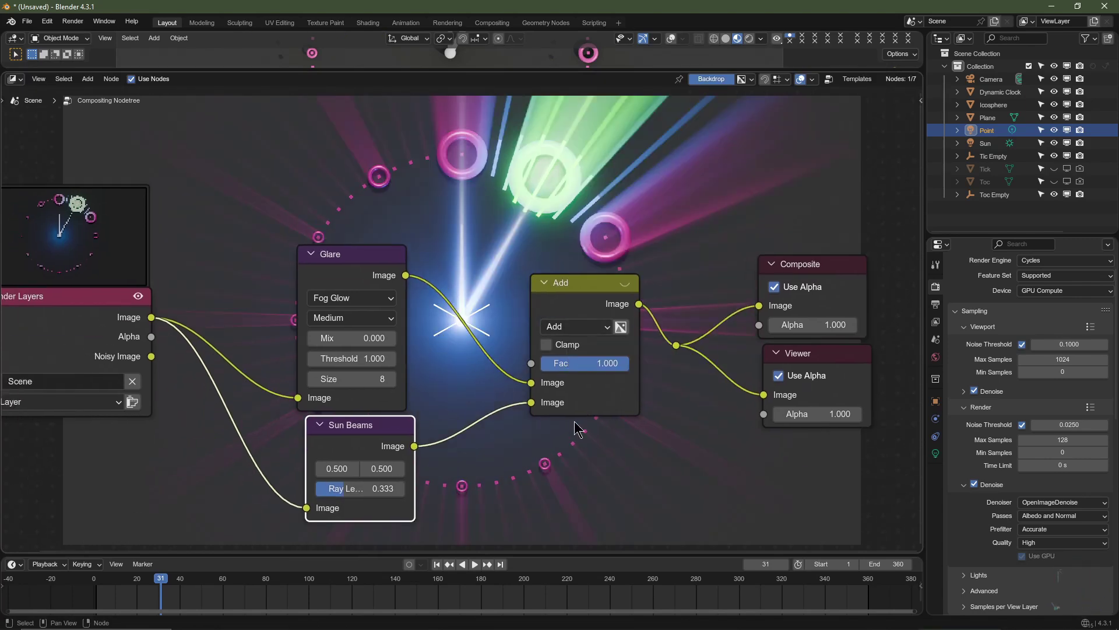
left_click(592, 362)
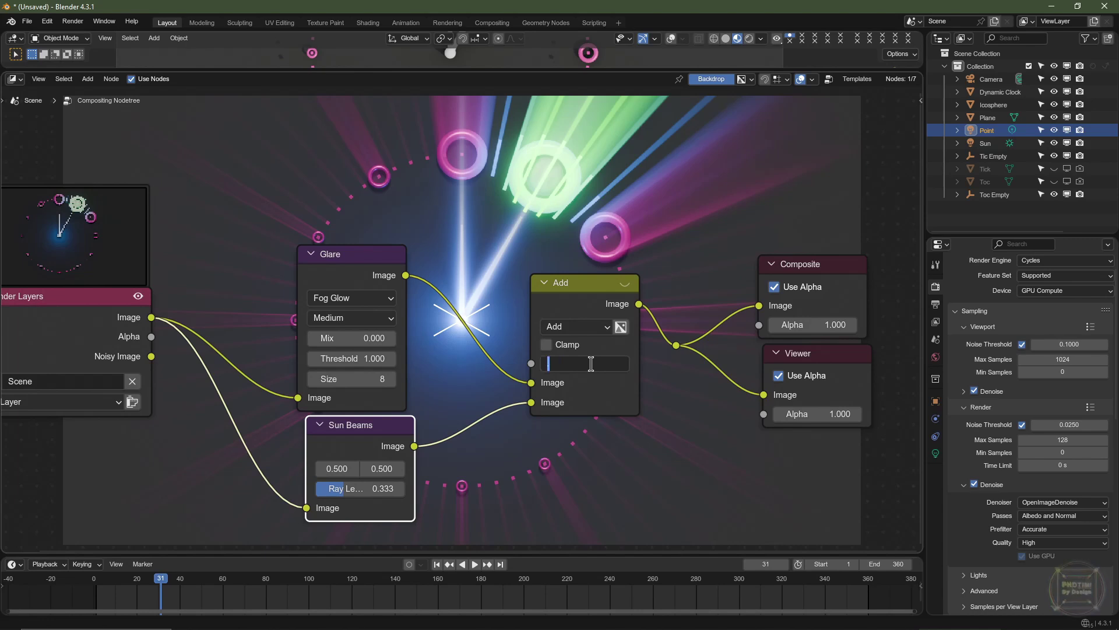
type(".1")
key("Return")
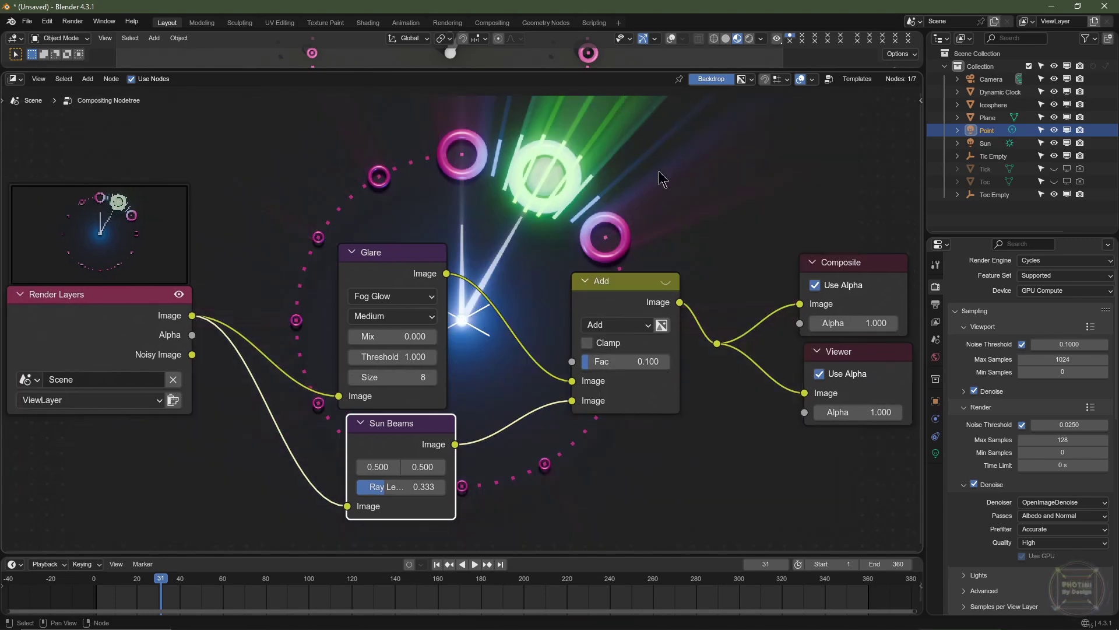
Move Sun Beams away from Glare to make room and add a Blur node beside it.
left_click_drag(391, 434, 305, 460)
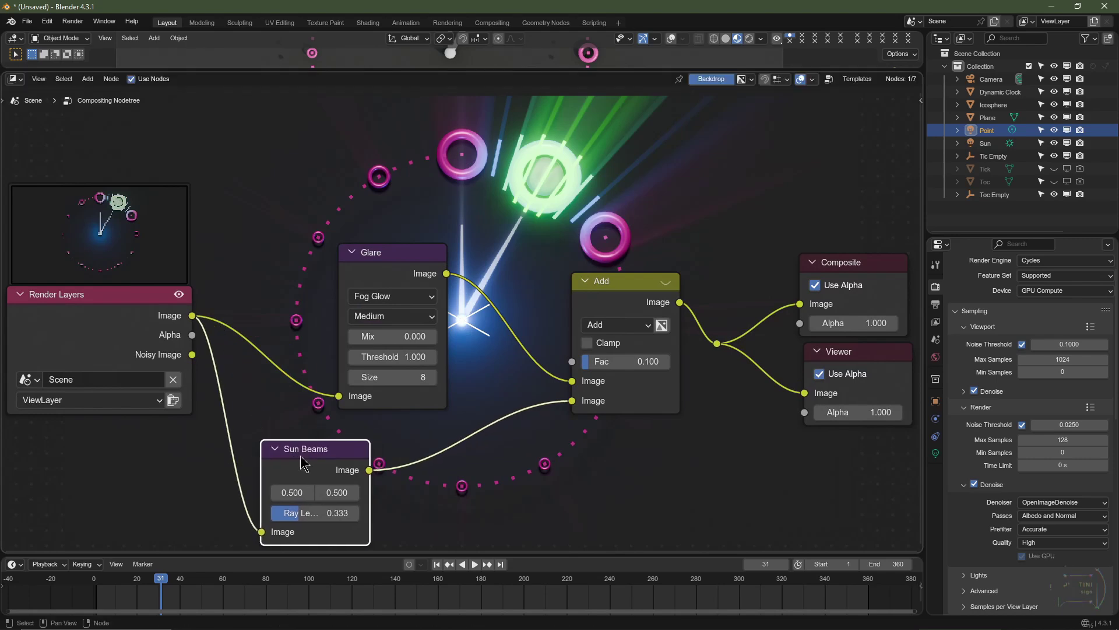
middle_click_drag(434, 492, 398, 440)
key("shift+a")
mouse_move(396, 448)
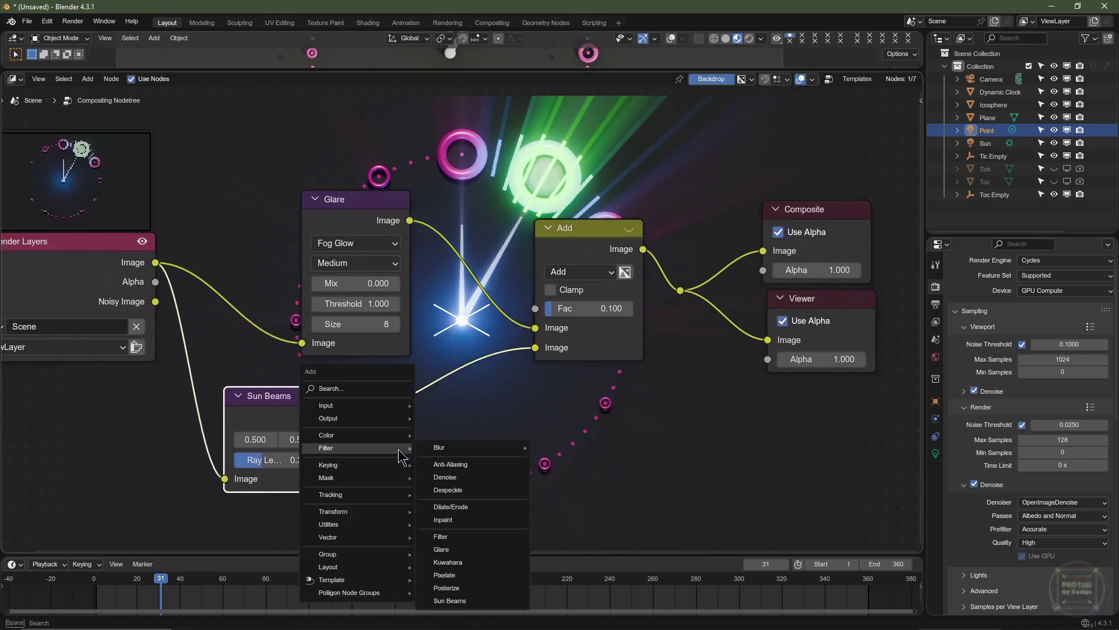
mouse_move(460, 446)
left_click(562, 460)
left_click(454, 379)
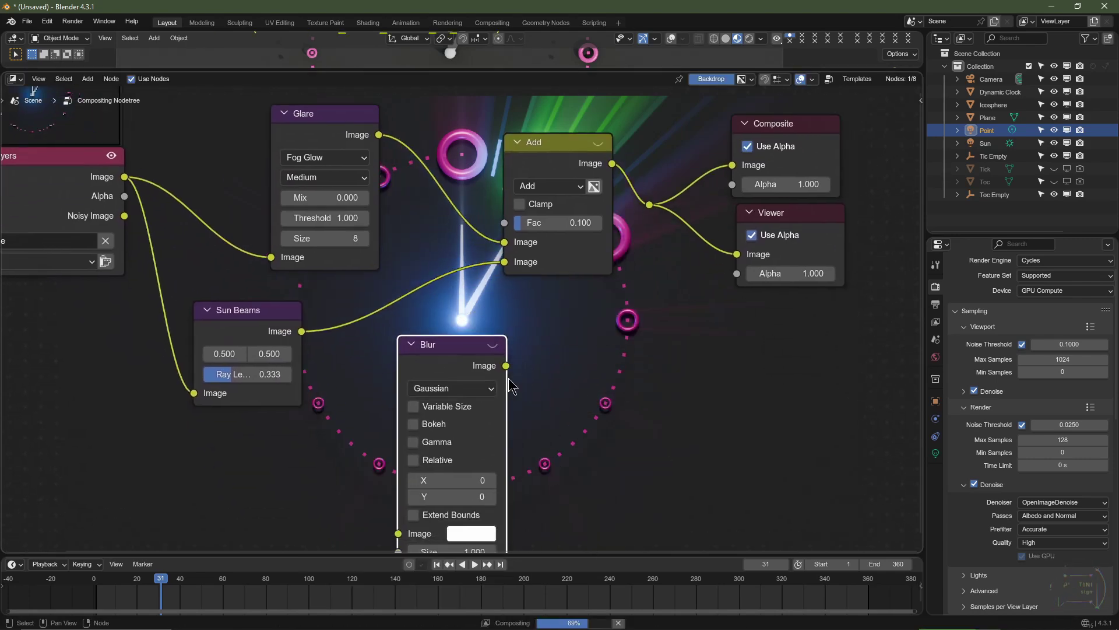
Set the Blur node to Fast Gaussian and insert it on the link between Sun Beams and Add.
left_click(452, 388)
left_click(441, 519)
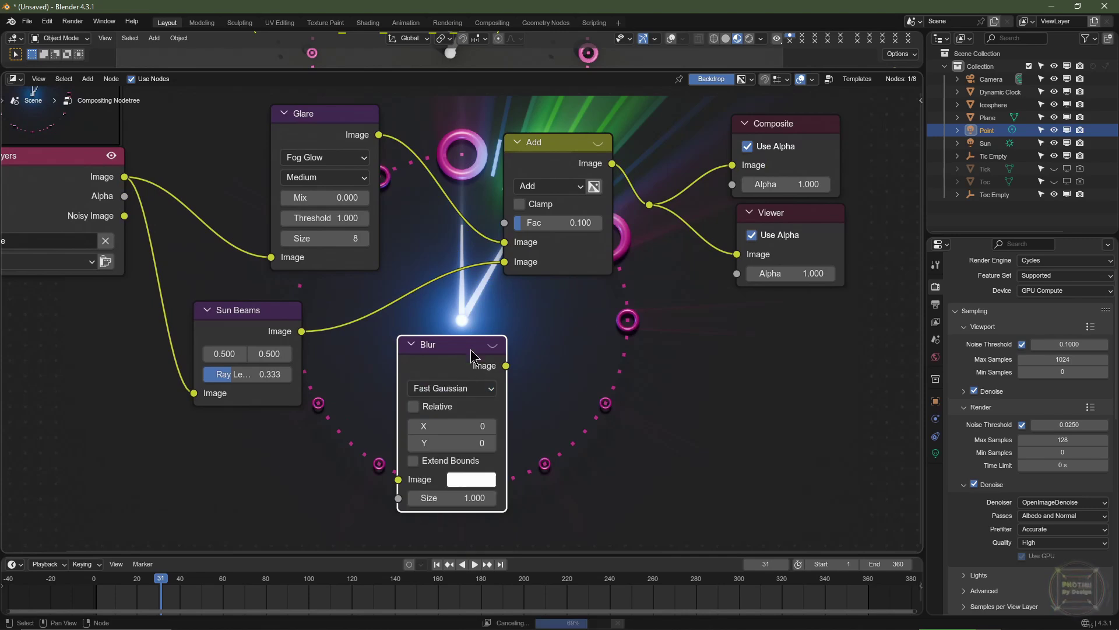
left_click_drag(449, 355, 399, 310)
left_click(564, 151)
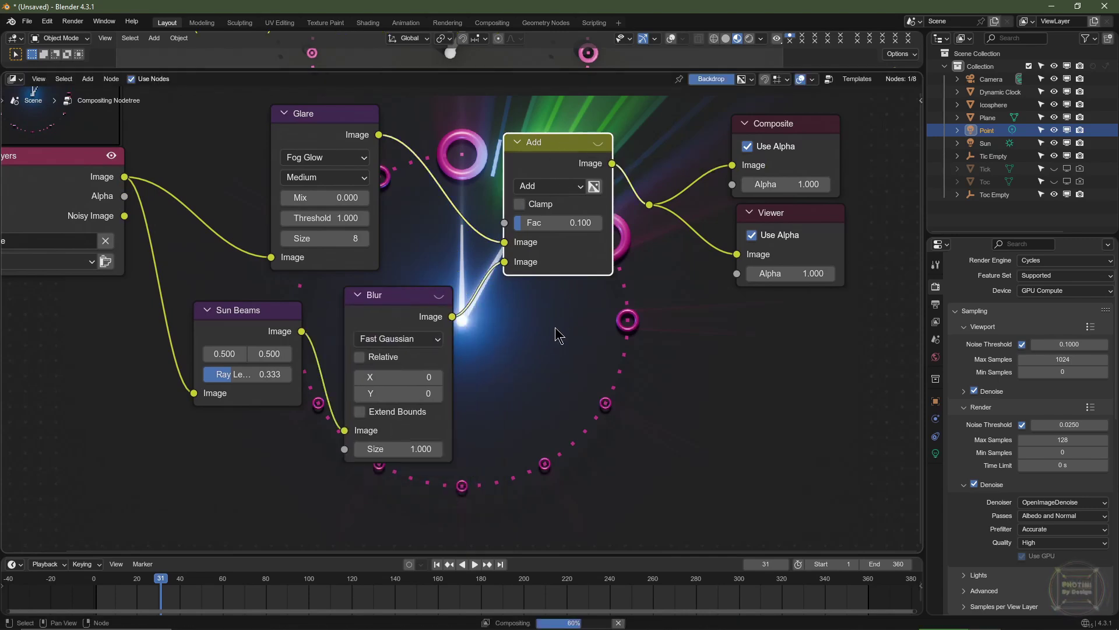
Make the blur relative and set both its X and Y sizes to 2.5%.
left_click(359, 356)
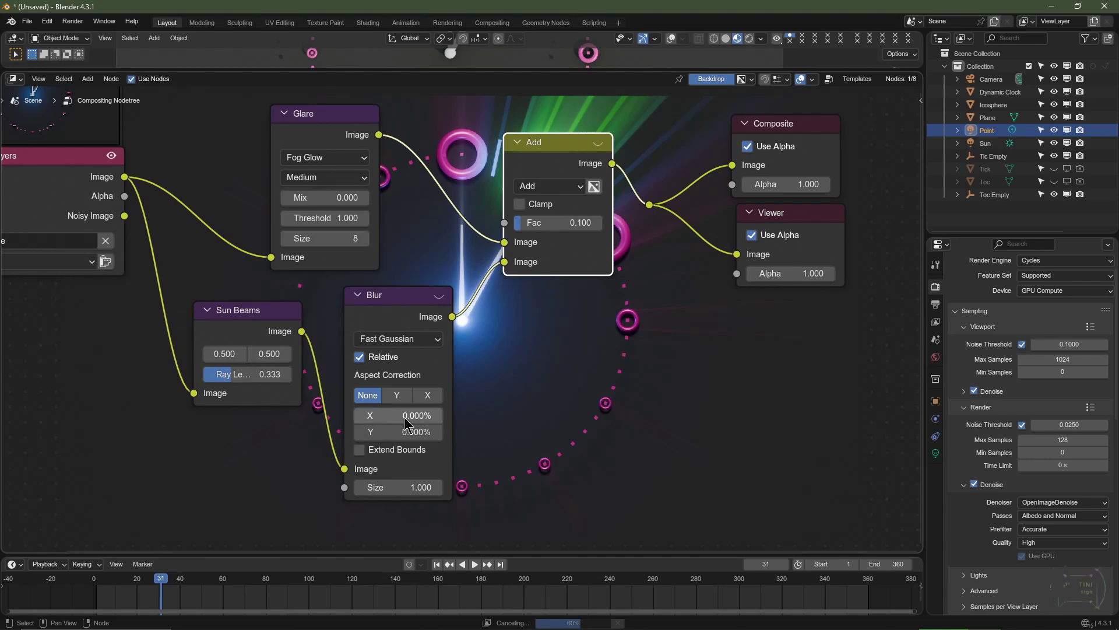
left_click(404, 416)
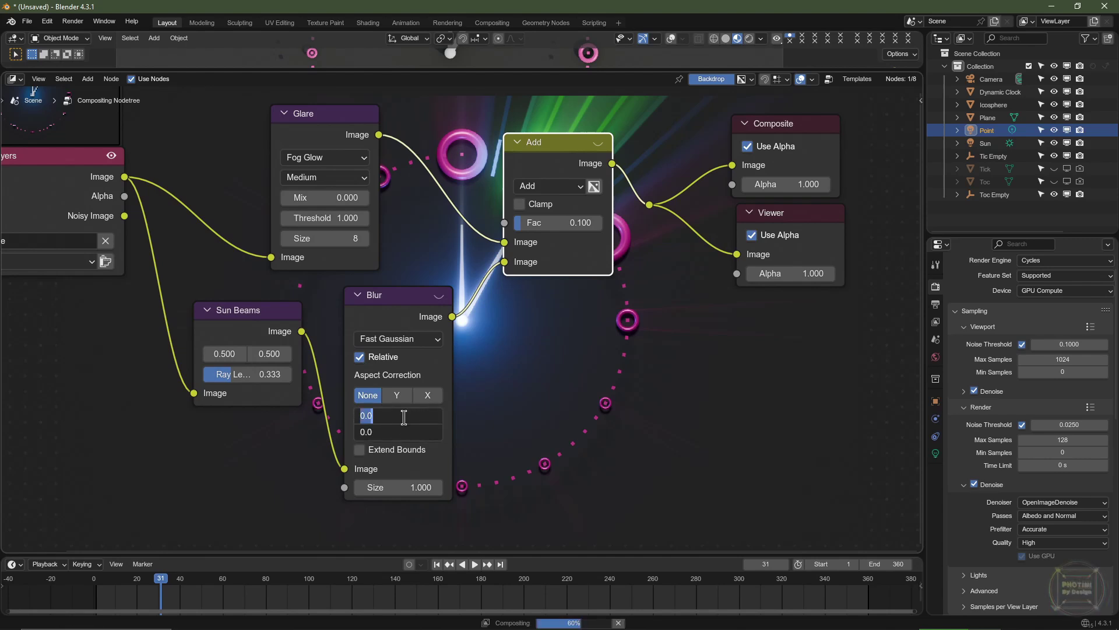
type("2.5")
key("Return")
Reduce the Add node's factor to 0.025 to soften the sun beams.
scroll(558, 185, "up", 2)
middle_click_drag(558, 185, 541, 327)
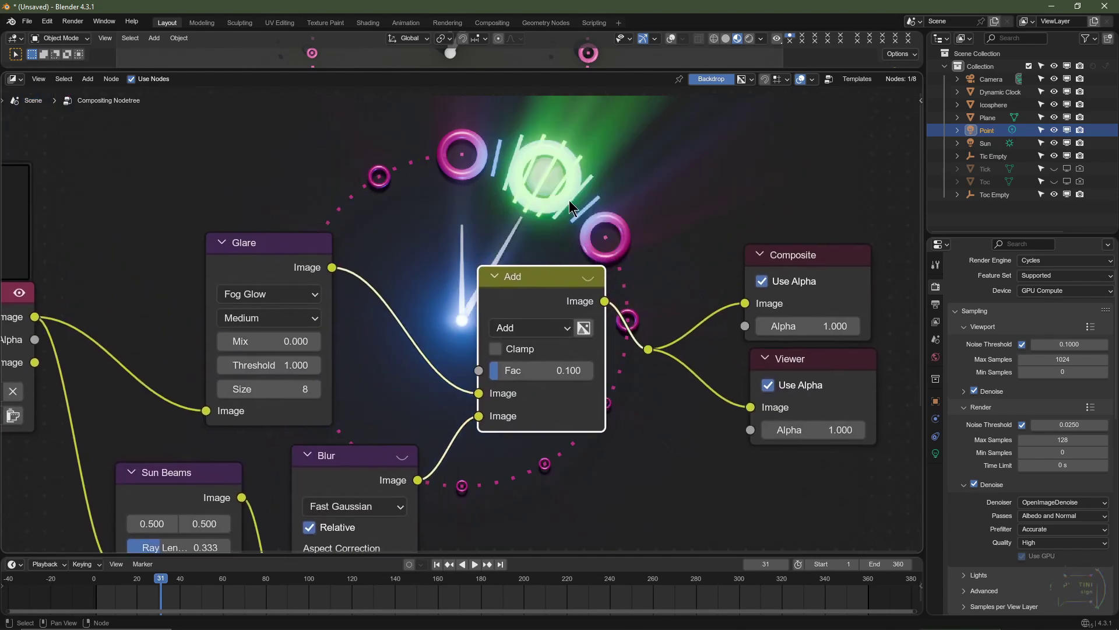
scroll(607, 446, "up", 1)
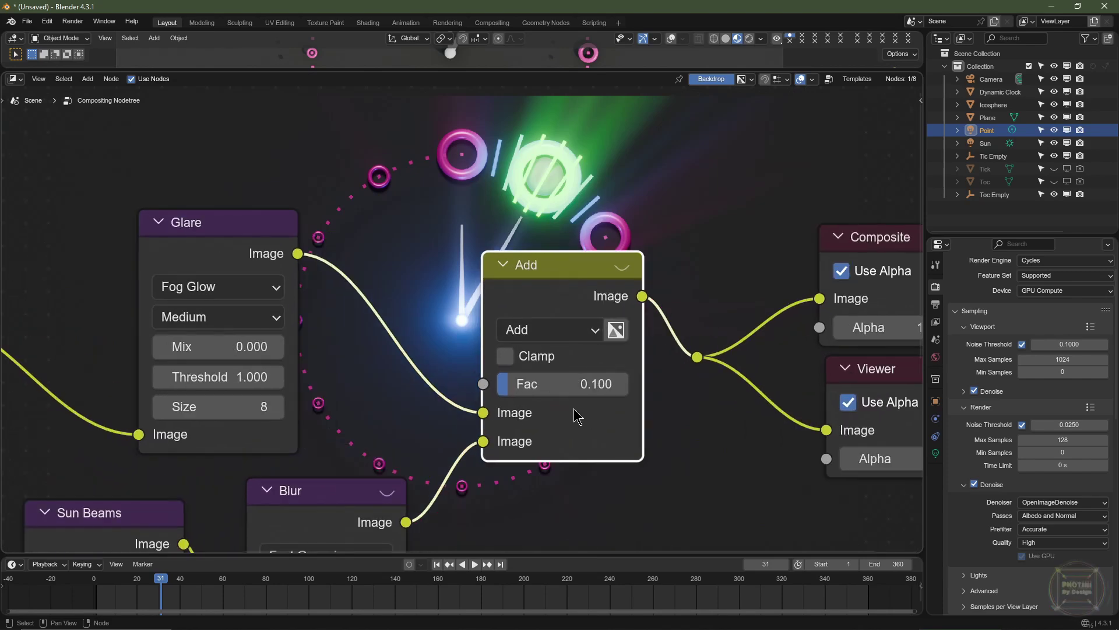
left_click(569, 371)
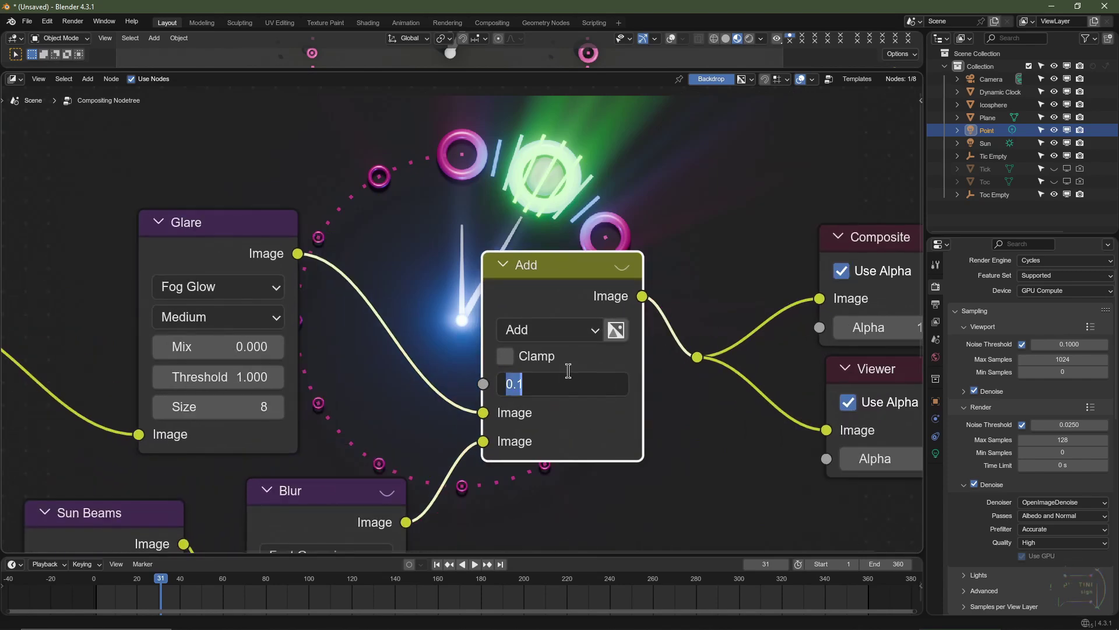
type("0.05")
key("Return")
left_click(582, 380)
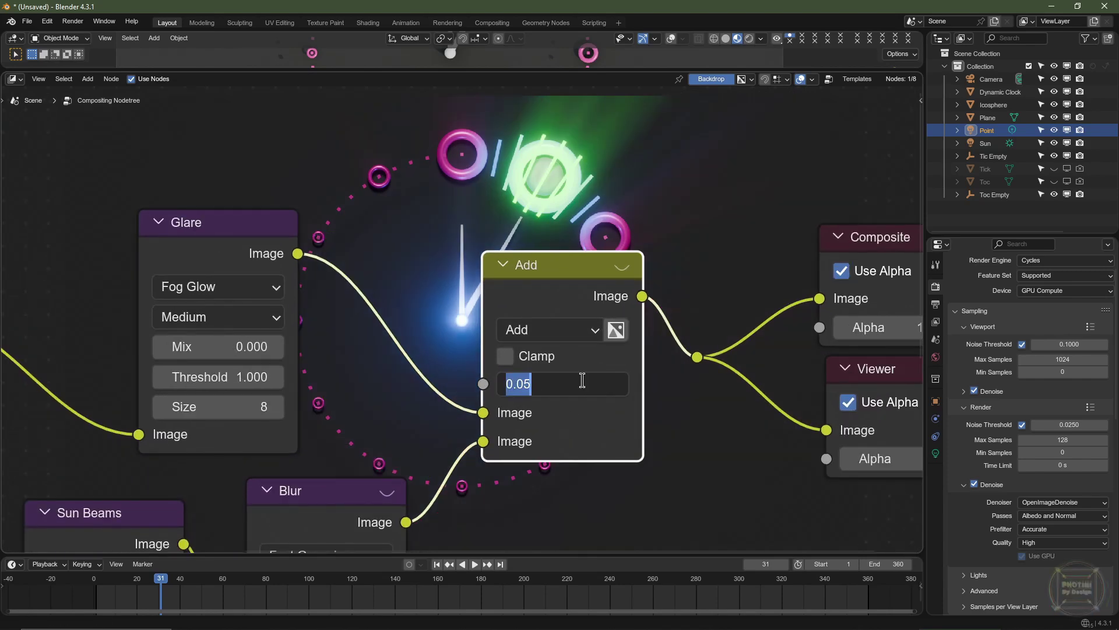
type(".0")
key("Return")
Lower the Glare node's Mix to -0.2.
middle_click_drag(385, 333, 484, 382)
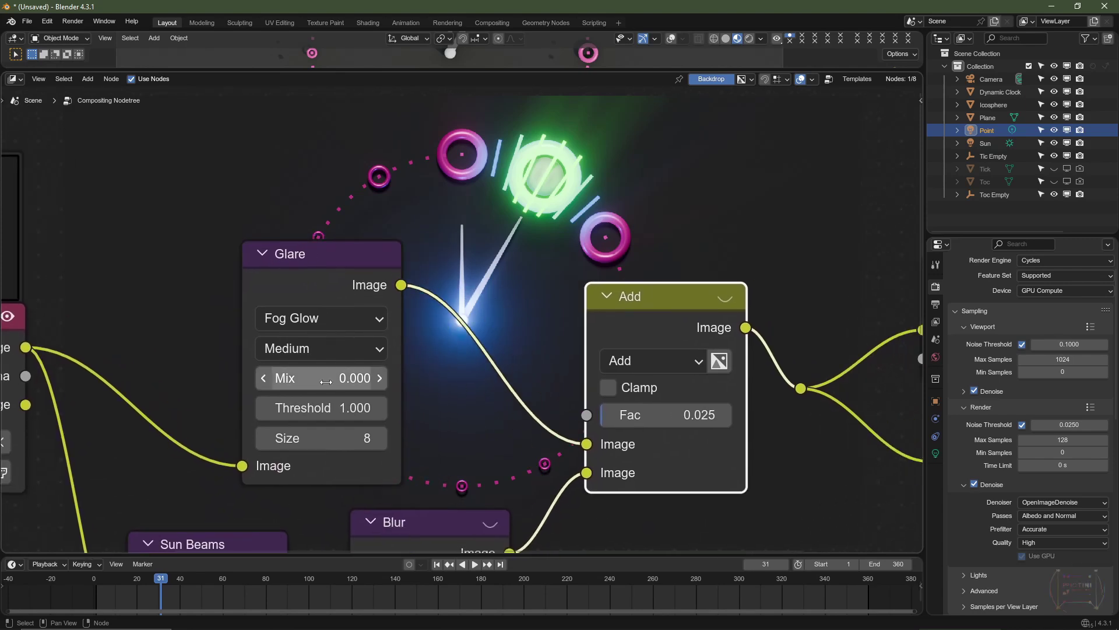
left_click(264, 383)
left_click(265, 382)
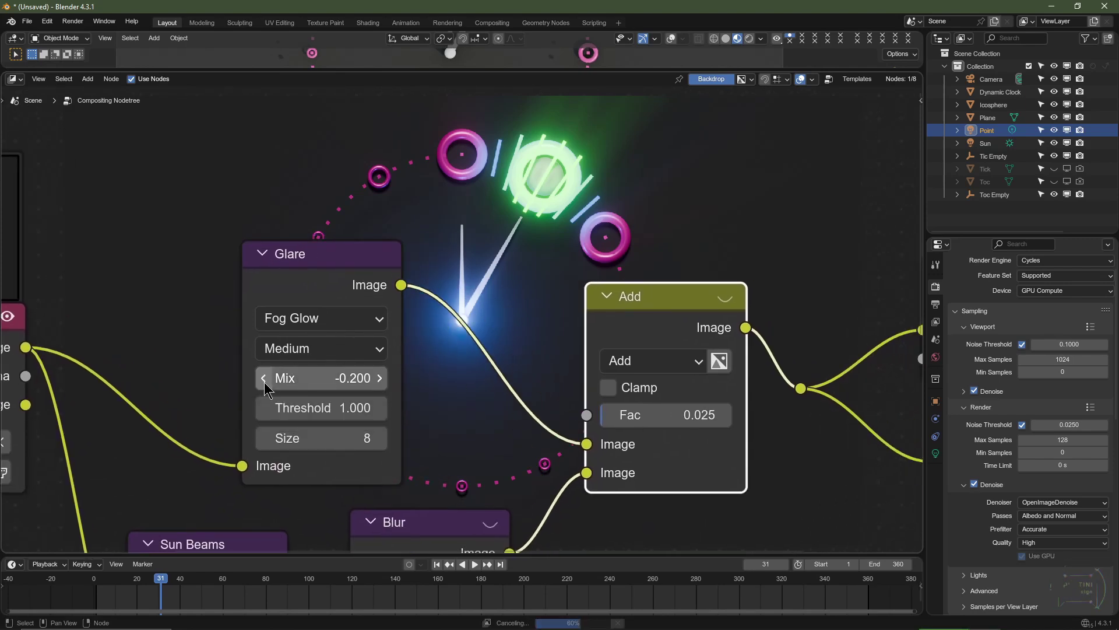
Enlarge the 3D viewport over the compositor and show it in rendered shading with the compositor set to Camera.
scroll(431, 382, "down", 13)
middle_click_drag(431, 381, 376, 328)
scroll(376, 328, "up", 3)
left_click_drag(516, 70, 516, 452)
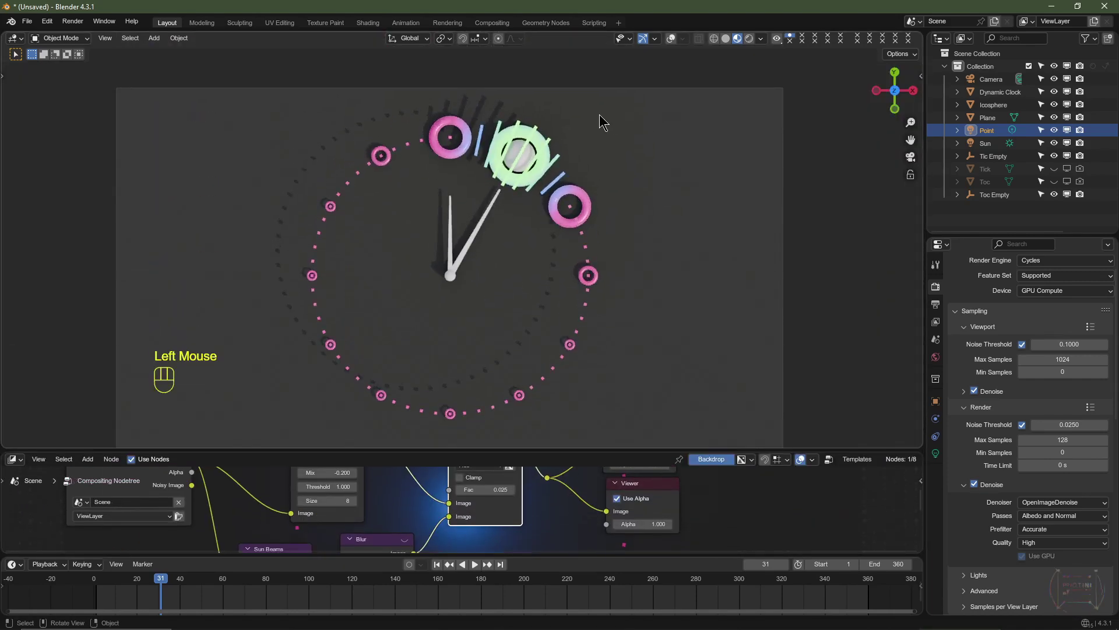
left_click(749, 39)
left_click(748, 39)
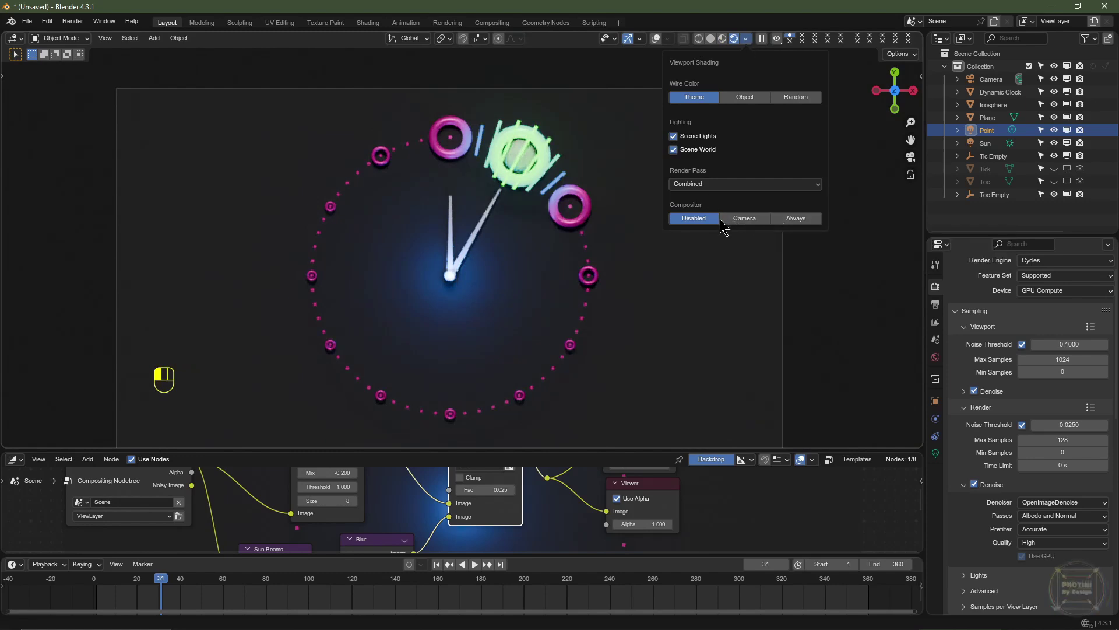
left_click(740, 219)
middle_click_drag(606, 282, 624, 270, "shift")
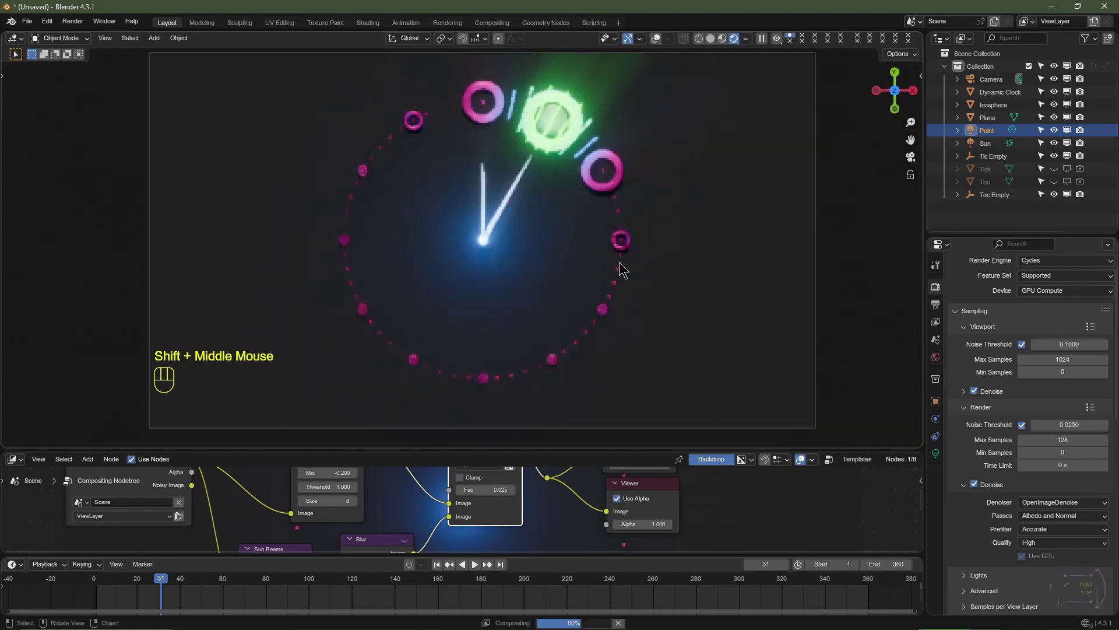
Preview the composited clock at different points of the animation, finishing at frame 59.
key("space")
key("space")
left_click(397, 579)
left_click(222, 581)
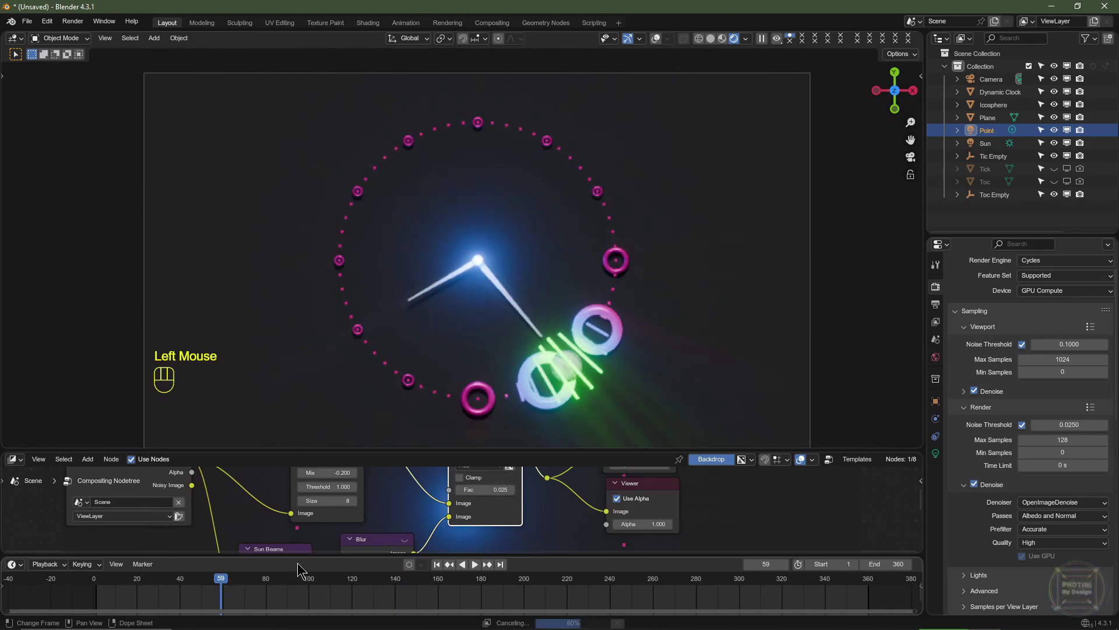
Switch the render engine to EEVEE.
left_click(1039, 265)
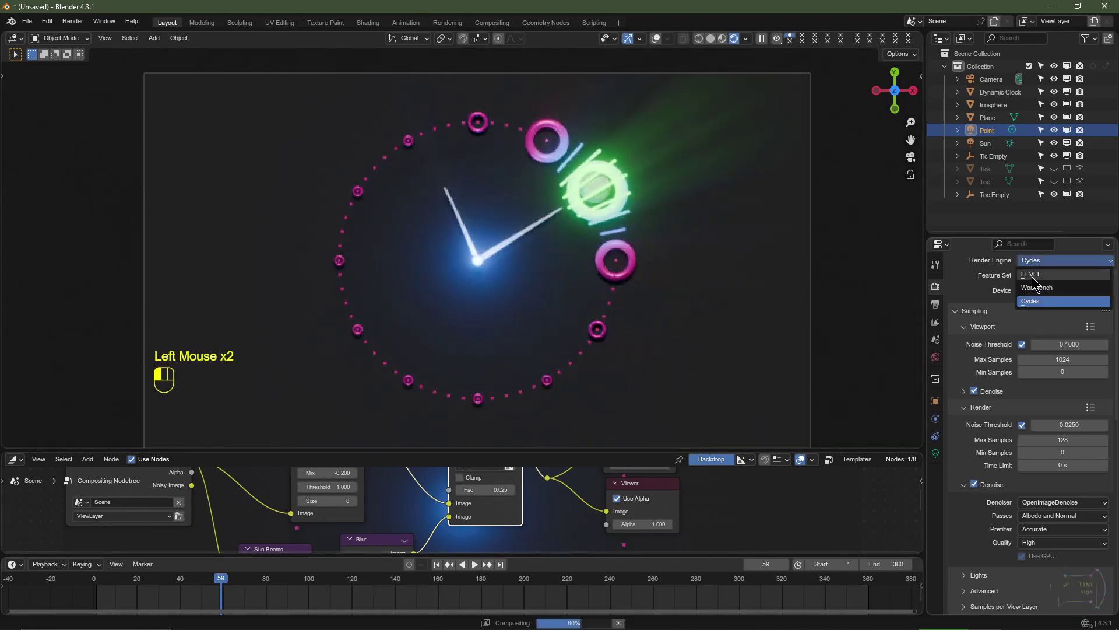
left_click(1037, 286)
Play the animation up to frame 93 and render that frame.
key("space")
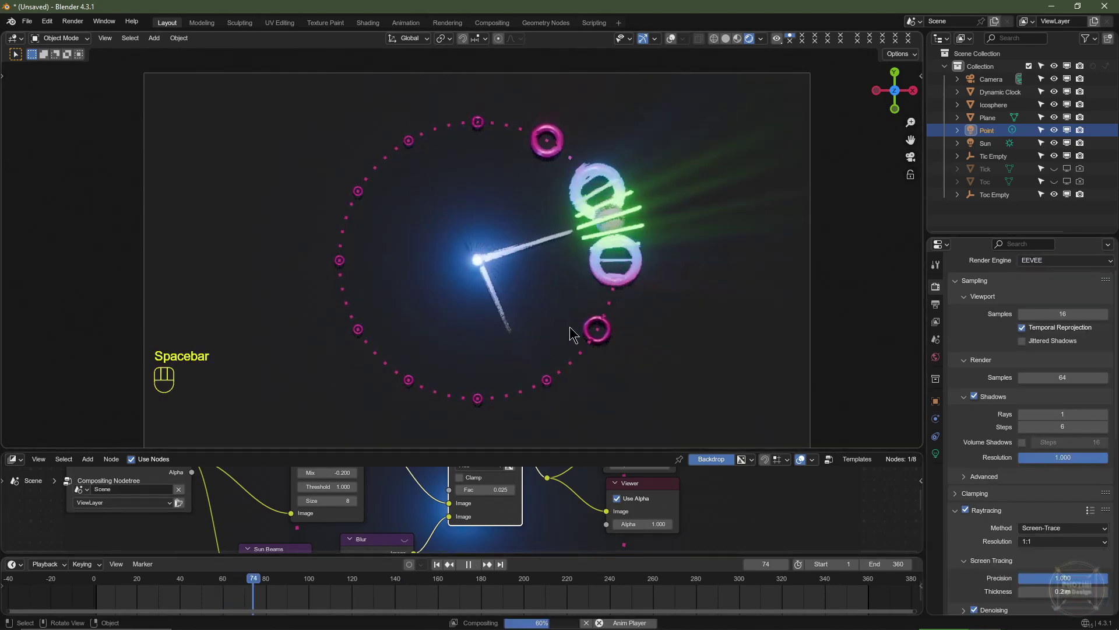
key("space")
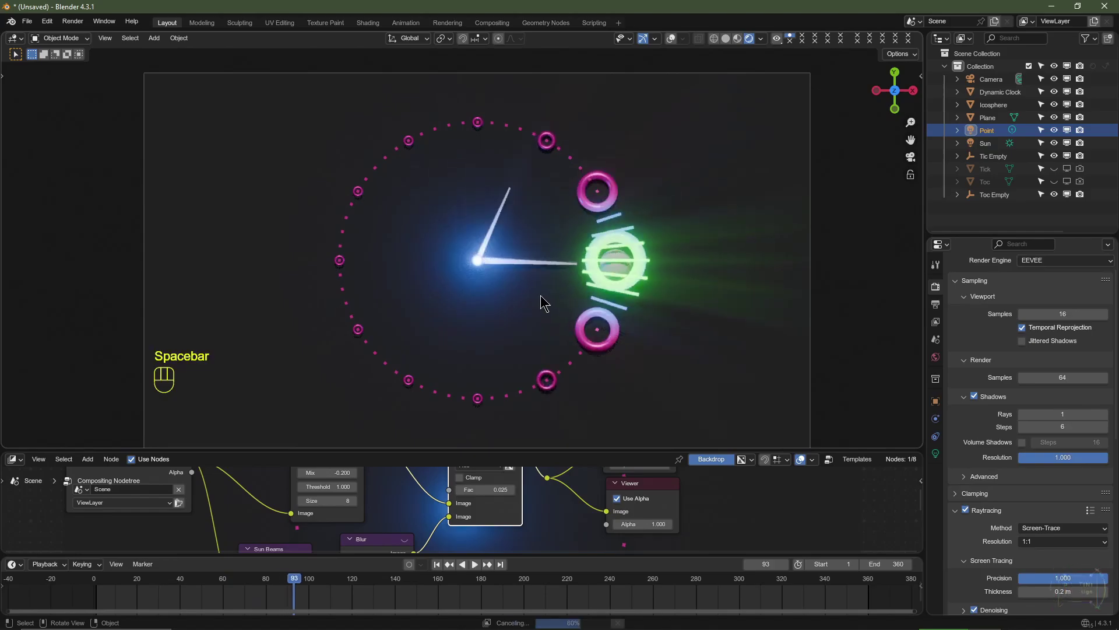
key("F12")
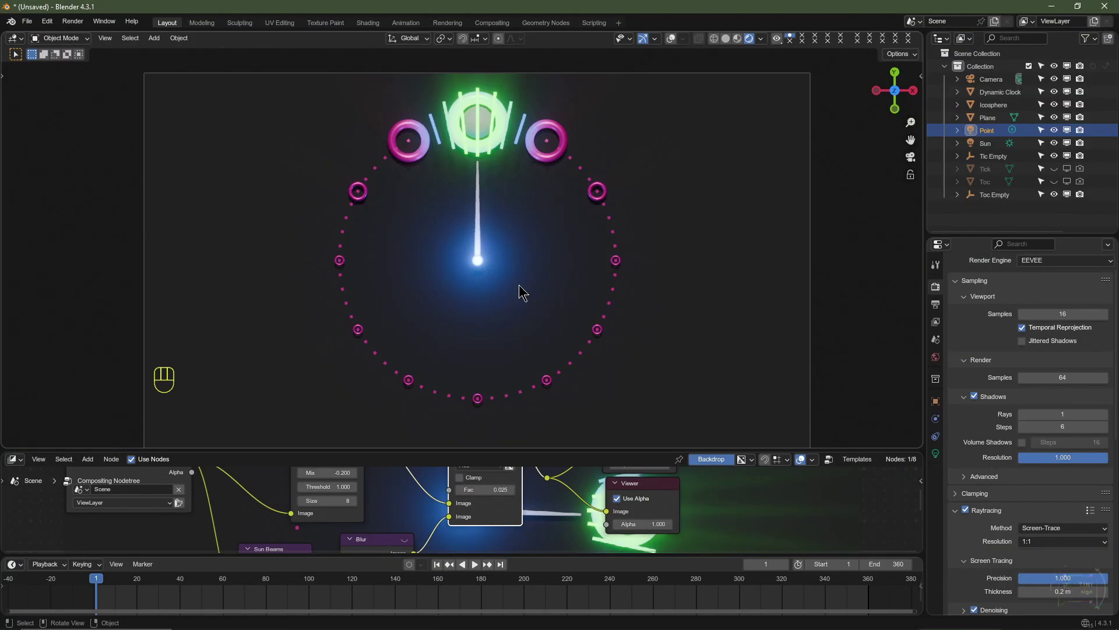
Save the scene as a new file named Like And Subscribe.blend in the Clock Geo Nodes folder.
left_click(26, 21)
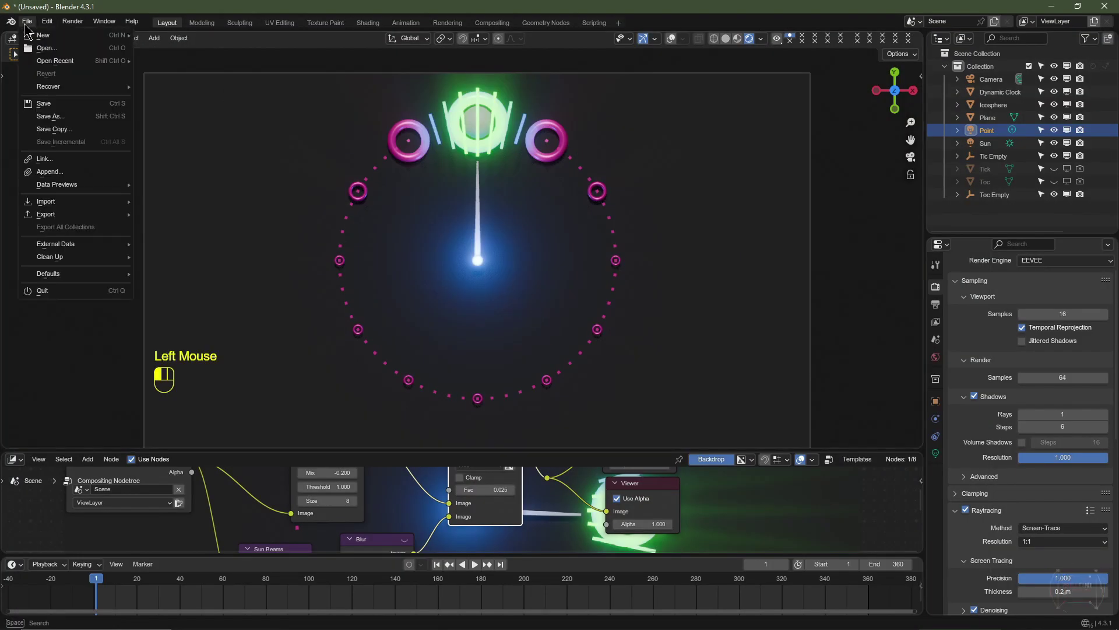
left_click(51, 117)
left_click(384, 470)
type("Like And")
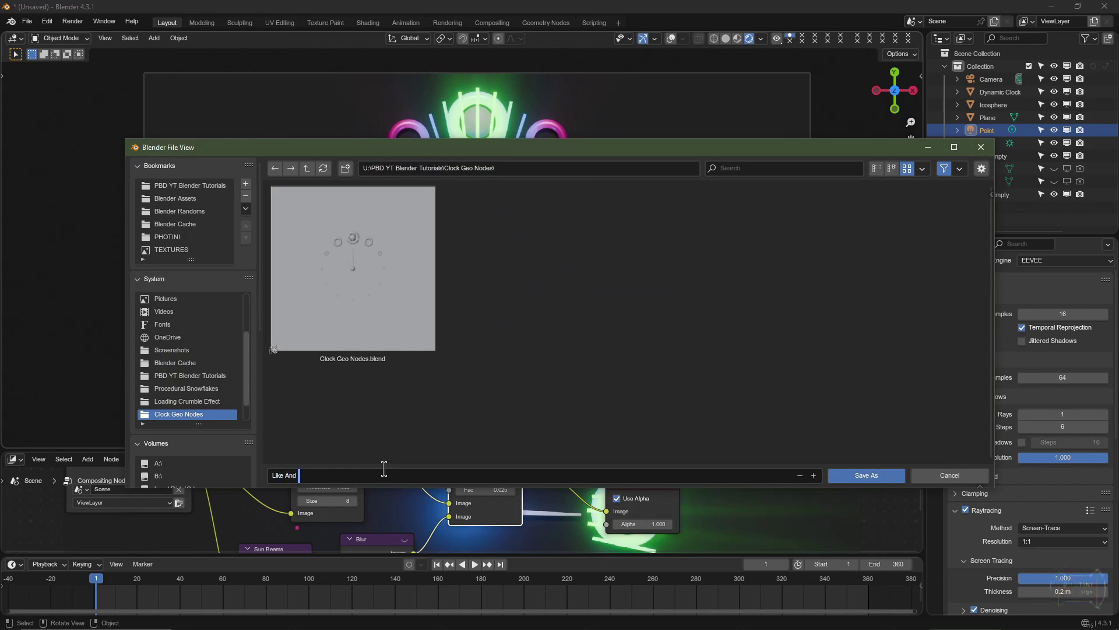
type(" Subscribe.blend")
key("Return")
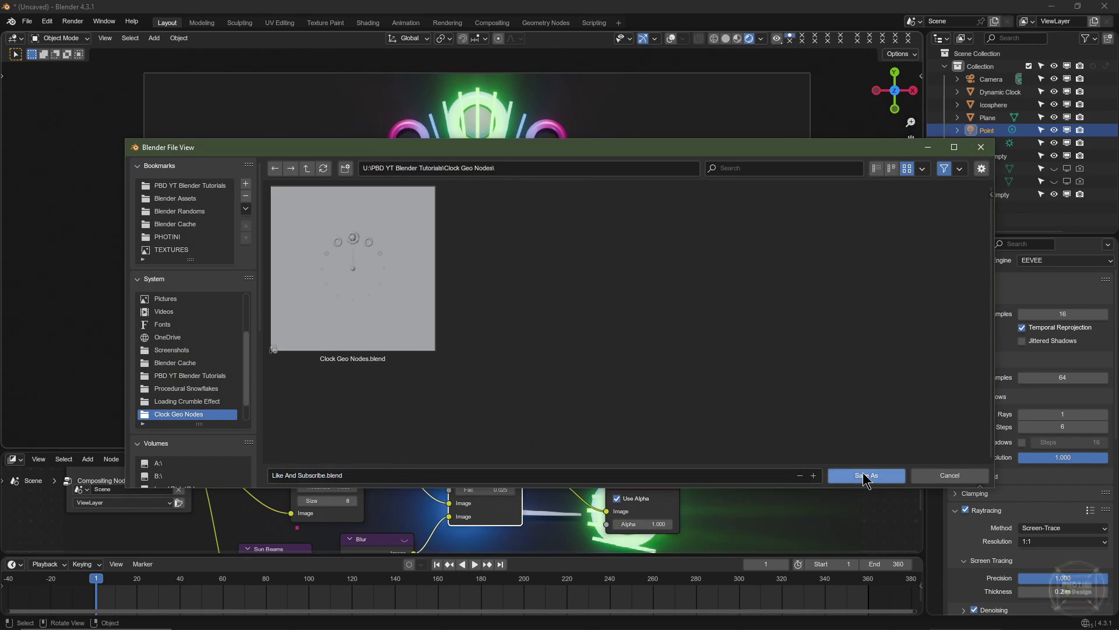
left_click(866, 475)
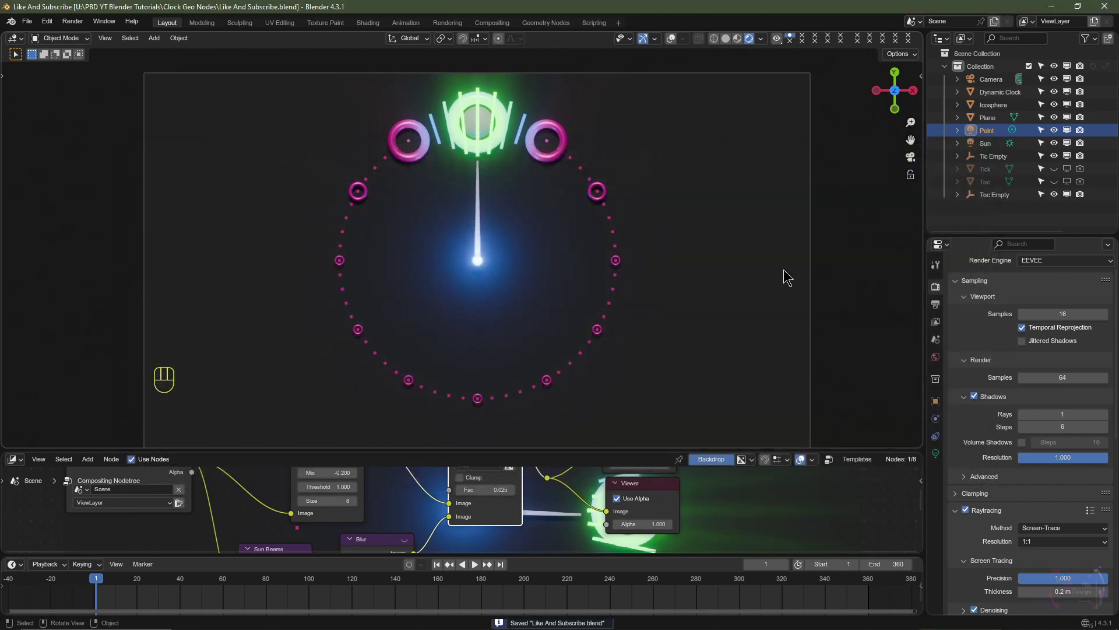
Set the render output path to the You Absolute Legends folder inside Clock Geo Nodes.
left_click(936, 304)
scroll(1038, 372, "down", 4)
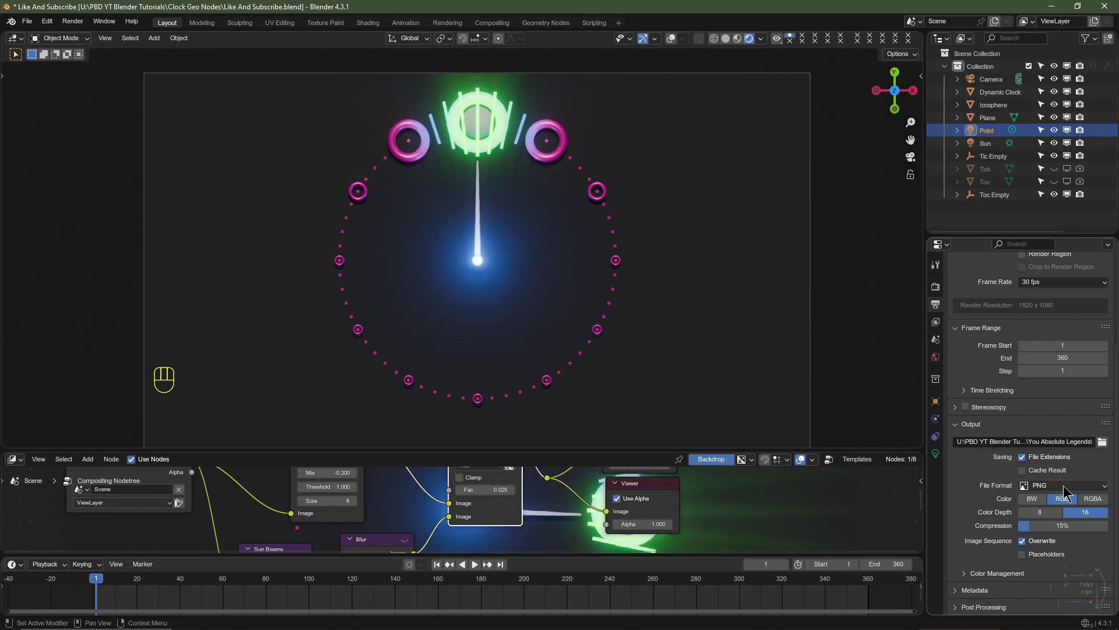
left_click(1102, 442)
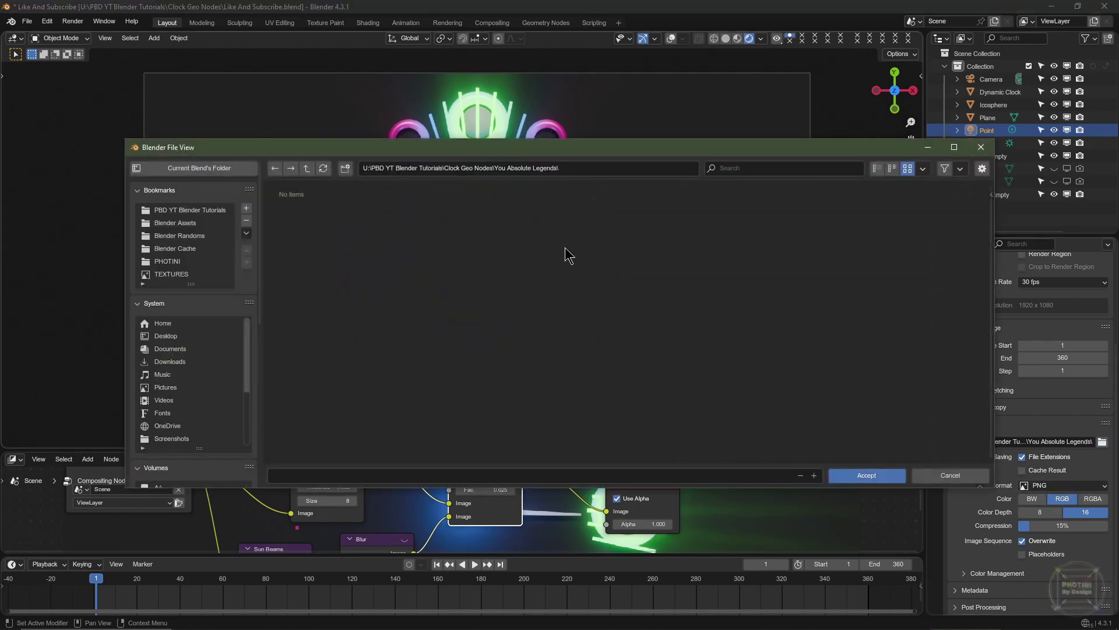
left_click(859, 475)
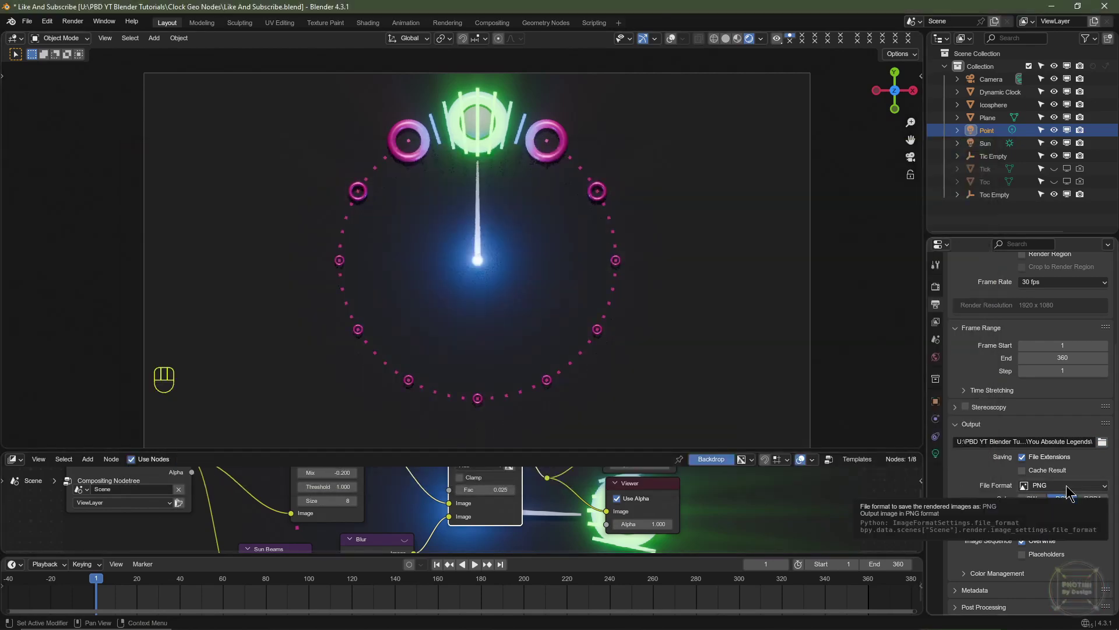
Set the render output format to FFmpeg Video and its encoding container to MPEG-4.
left_click(1068, 488)
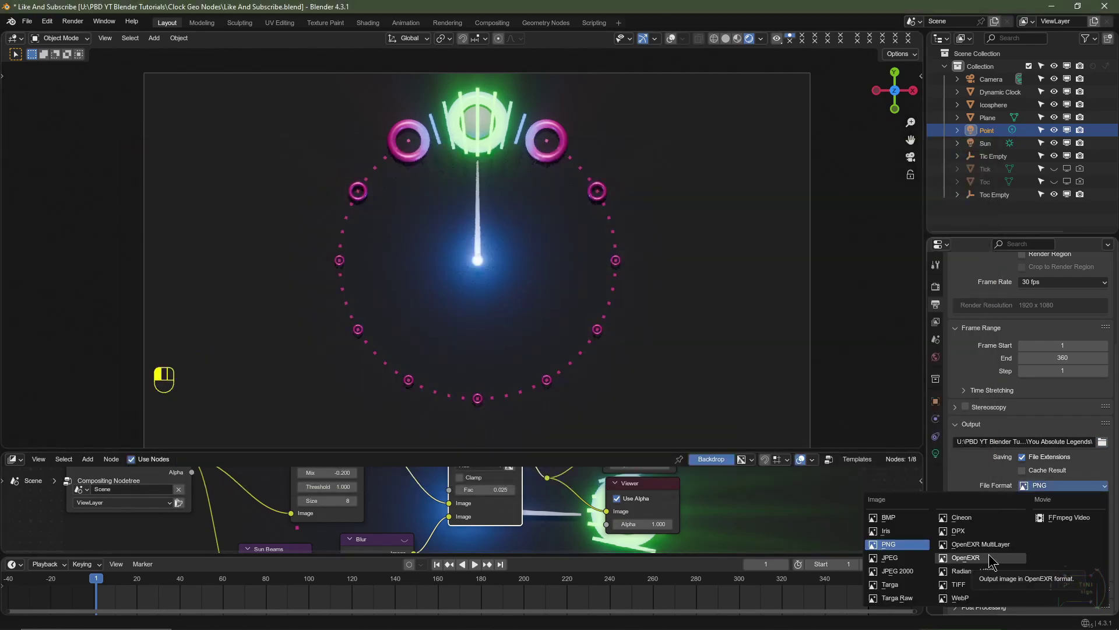
left_click(1064, 518)
scroll(1061, 513, "down", 3)
left_click(984, 577)
scroll(1043, 496, "down", 3)
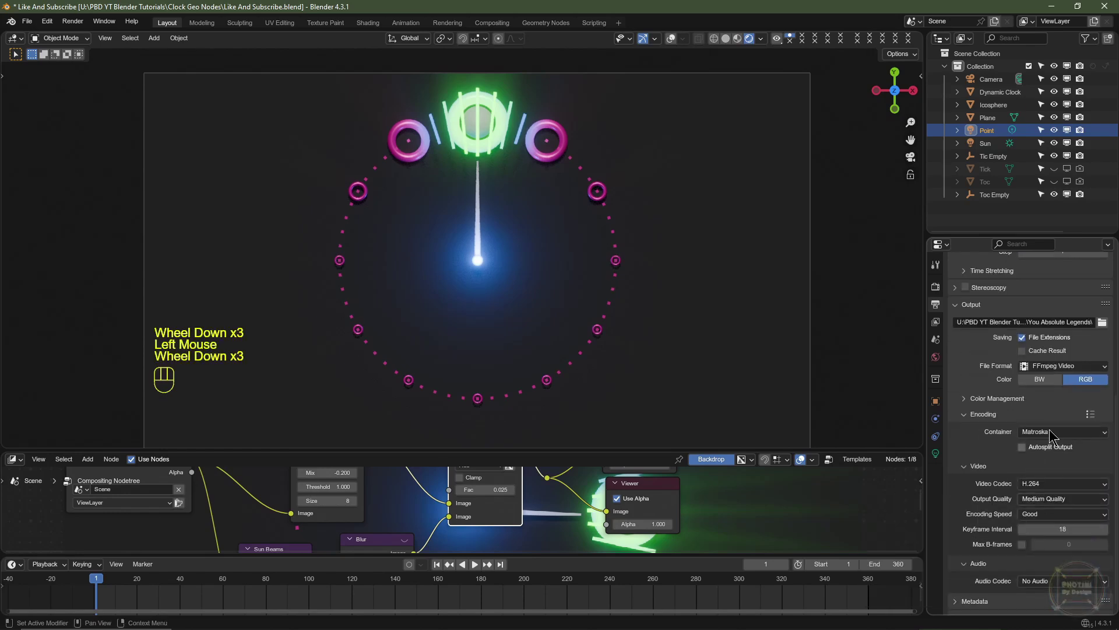
left_click(1050, 432)
left_click(1052, 503)
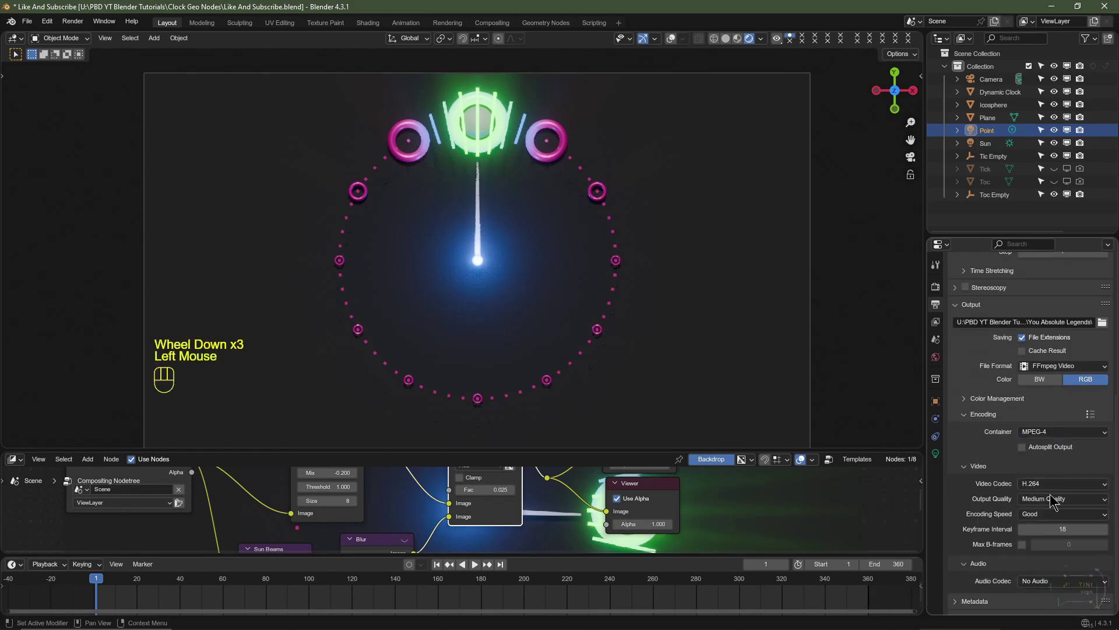